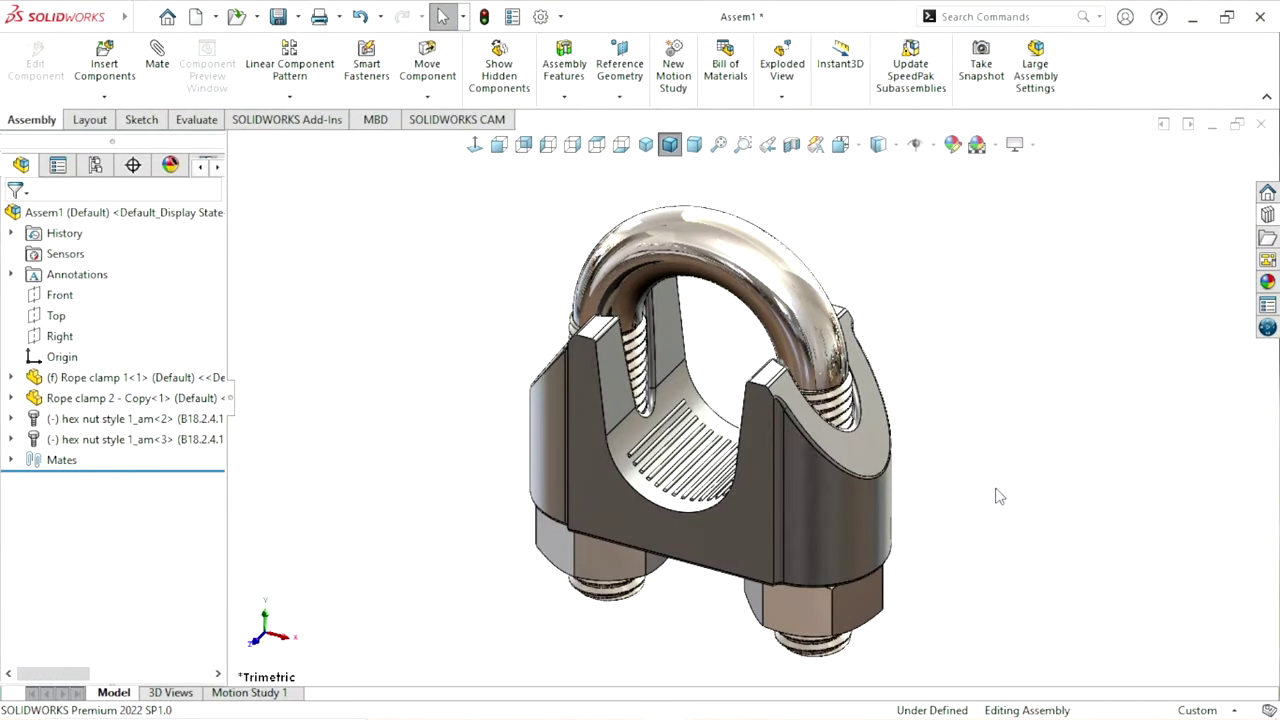
Orbit the rope clamp assembly to view it from above, the front and several tilted angles
mouse_move(943, 551)
middle_down()
mouse_move(943, 474)
mouse_move(971, 543)
mouse_move(840, 514)
mouse_move(951, 486)
mouse_move(925, 457)
mouse_move(883, 466)
mouse_move(932, 381)
mouse_move(878, 500)
mouse_move(1200, 466)
mouse_move(900, 380)
mouse_move(648, 263)
middle_up()
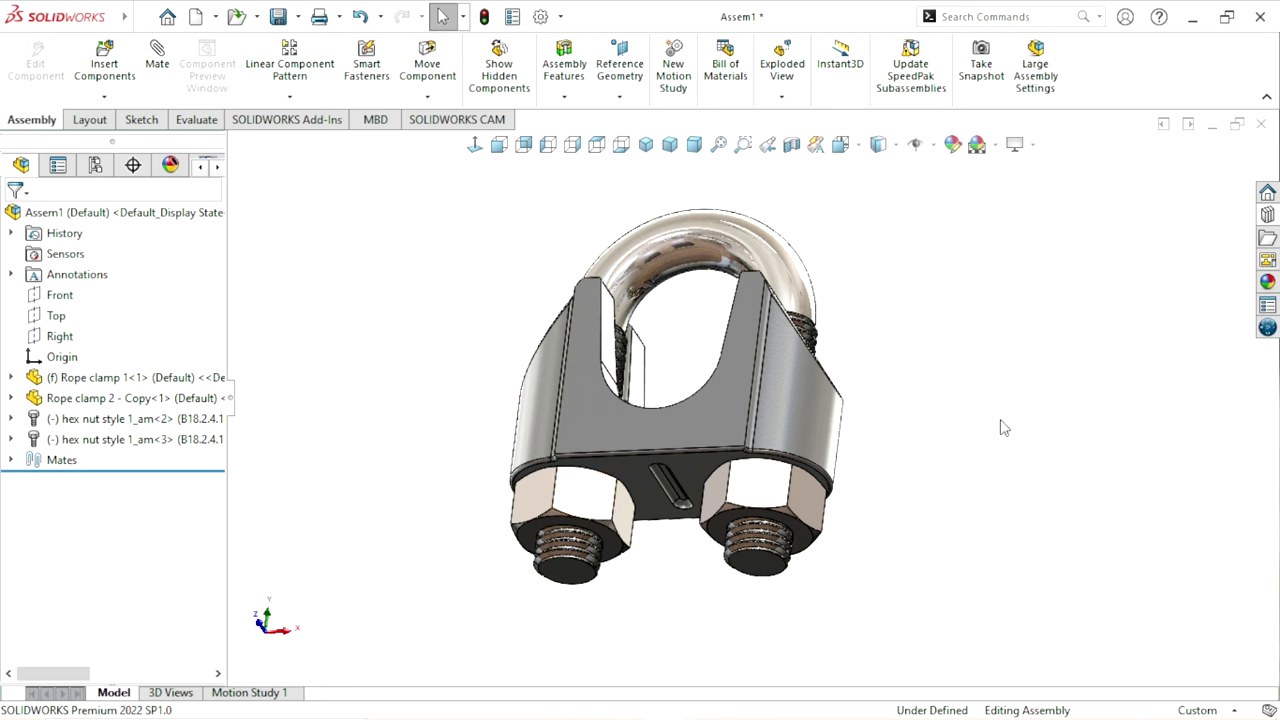
mouse_move(1000, 420)
middle_down()
mouse_move(949, 457)
mouse_move(668, 494)
middle_up()
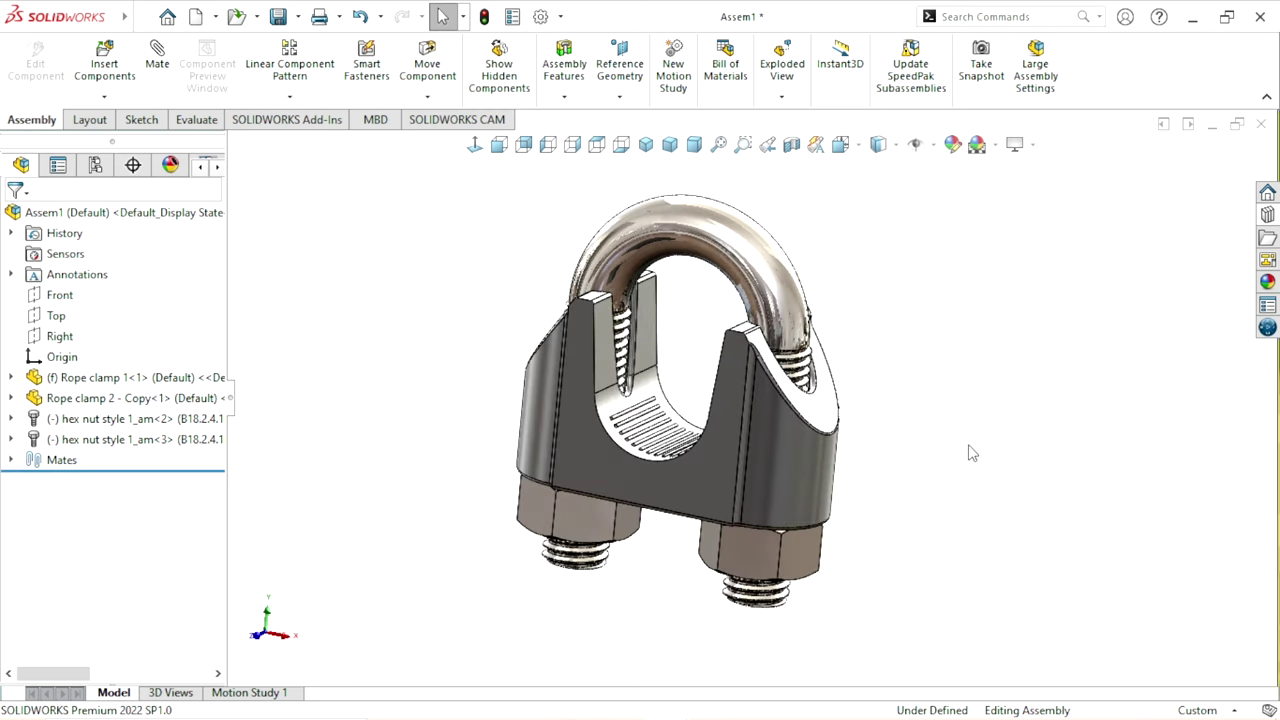
mouse_move(968, 452)
middle_down()
mouse_move(788, 454)
mouse_move(740, 407)
middle_up()
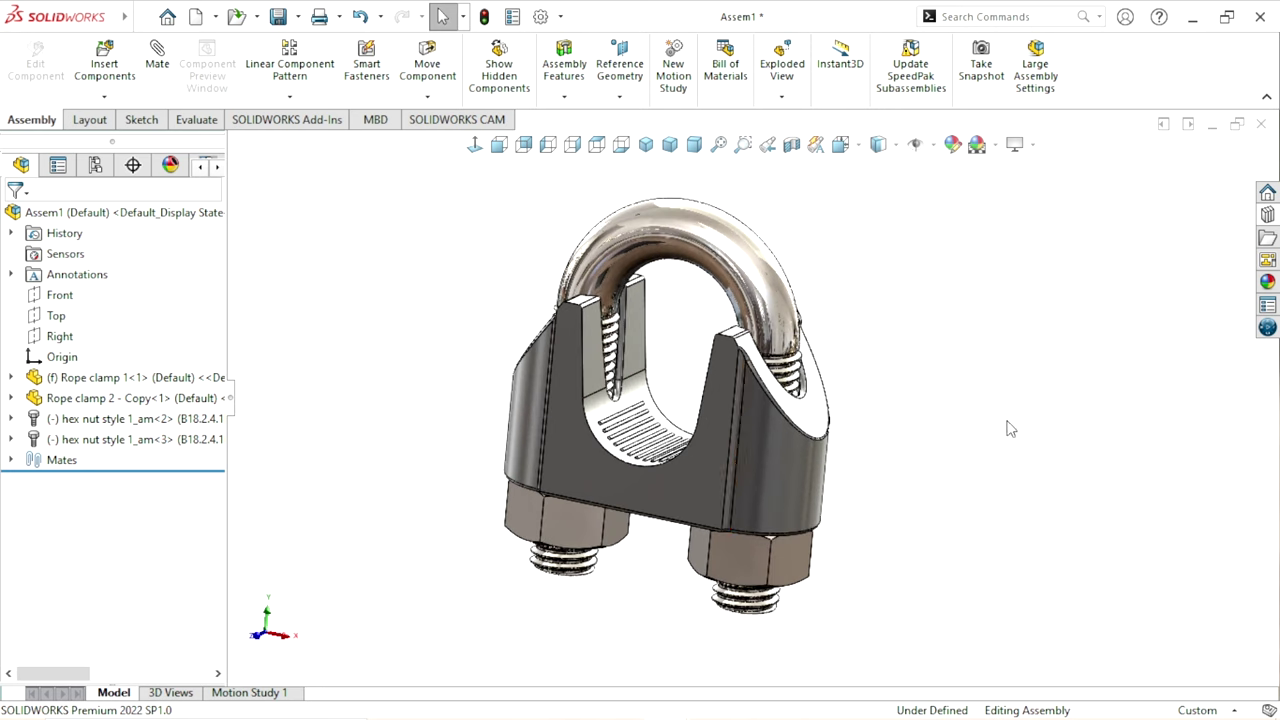
middle_drag(886, 471, 896, 458)
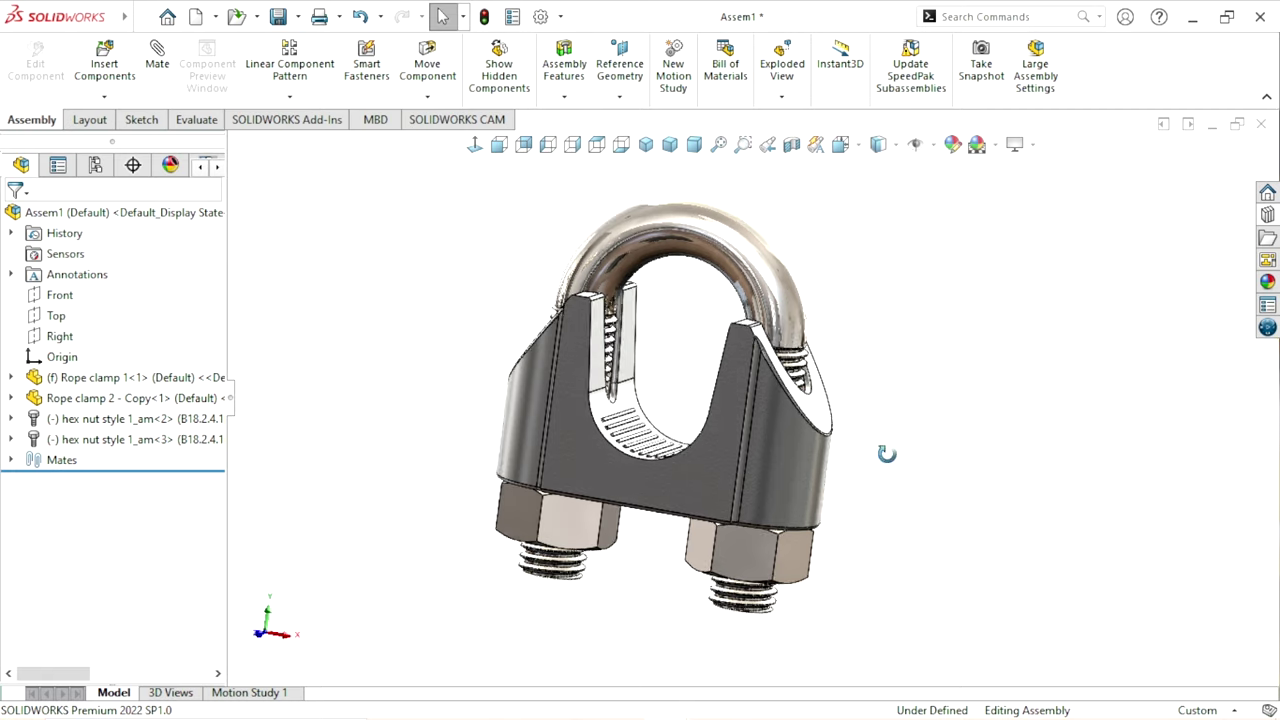
mouse_move(894, 445)
middle_down()
mouse_move(949, 400)
mouse_move(946, 491)
middle_up()
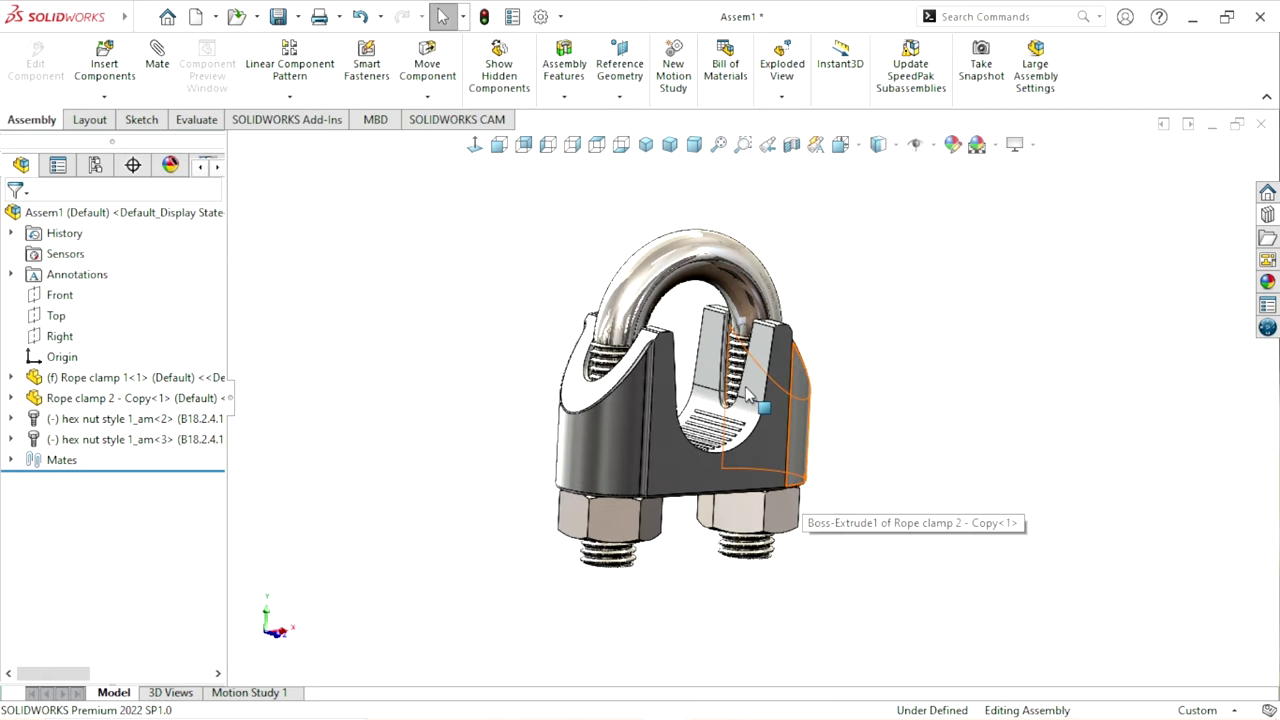
mouse_move(812, 503)
middle_down()
mouse_move(986, 409)
mouse_move(894, 443)
mouse_move(820, 494)
middle_up()
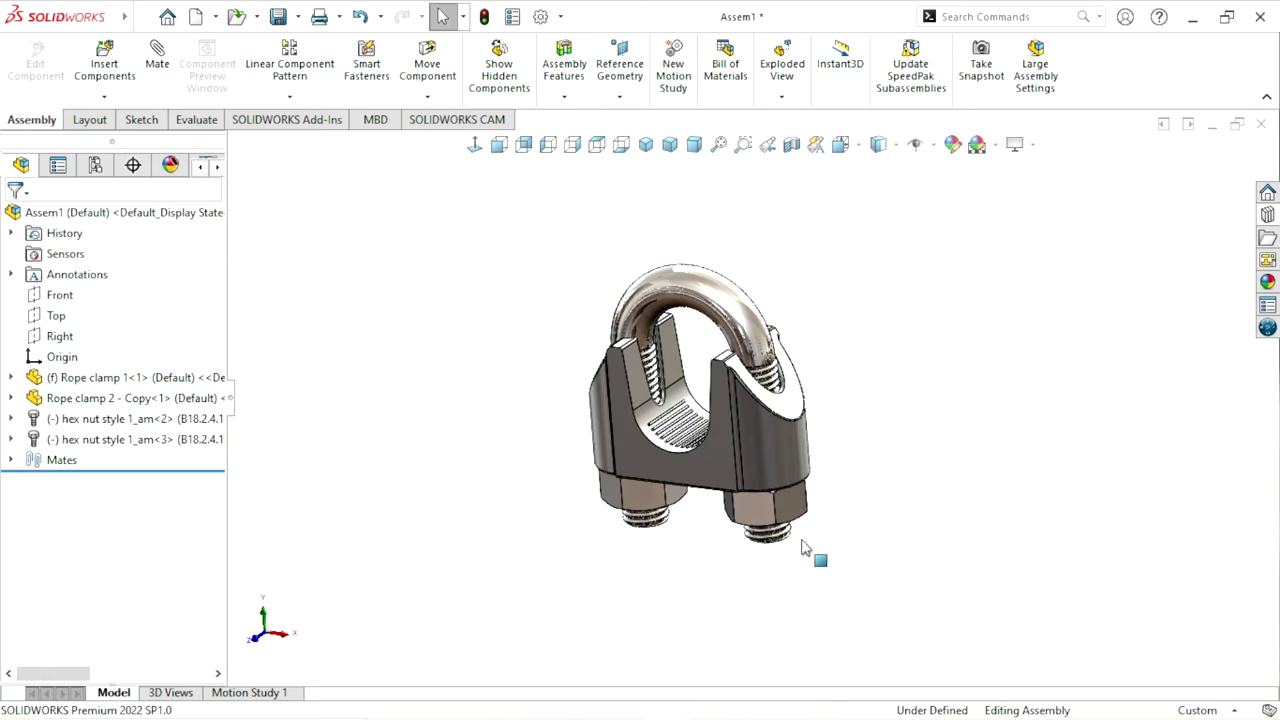
mouse_move(995, 430)
middle_down()
mouse_move(965, 466)
mouse_move(929, 431)
mouse_move(894, 489)
mouse_move(891, 443)
mouse_move(786, 462)
mouse_move(777, 420)
middle_up()
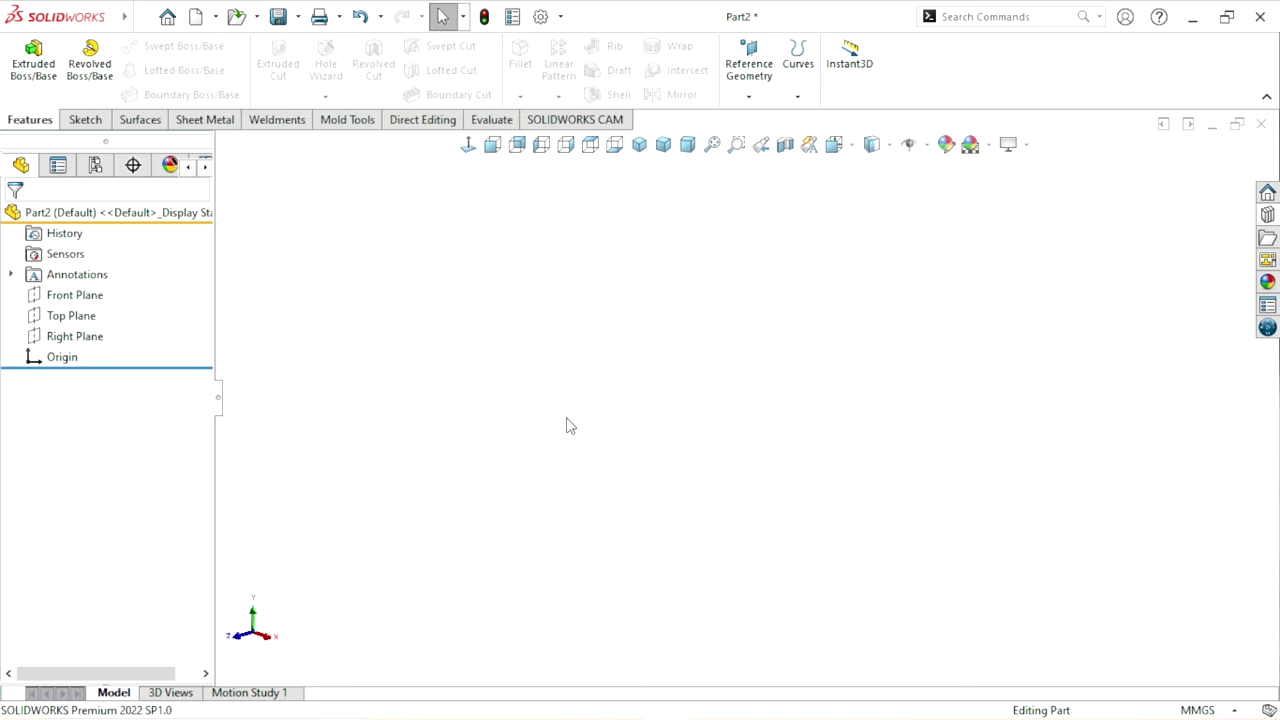
Start a sketch on the Front Plane and draw a horizontal centerline through the origin
click(90, 295)
click(103, 268)
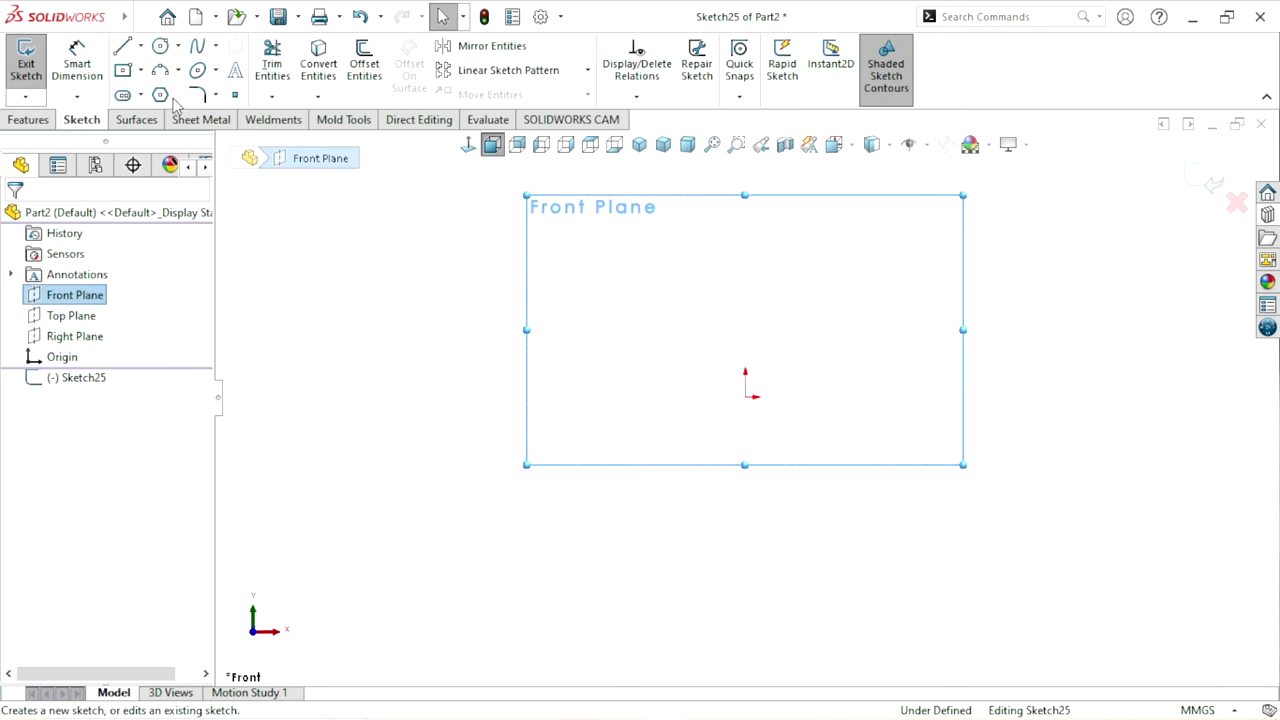
click(140, 45)
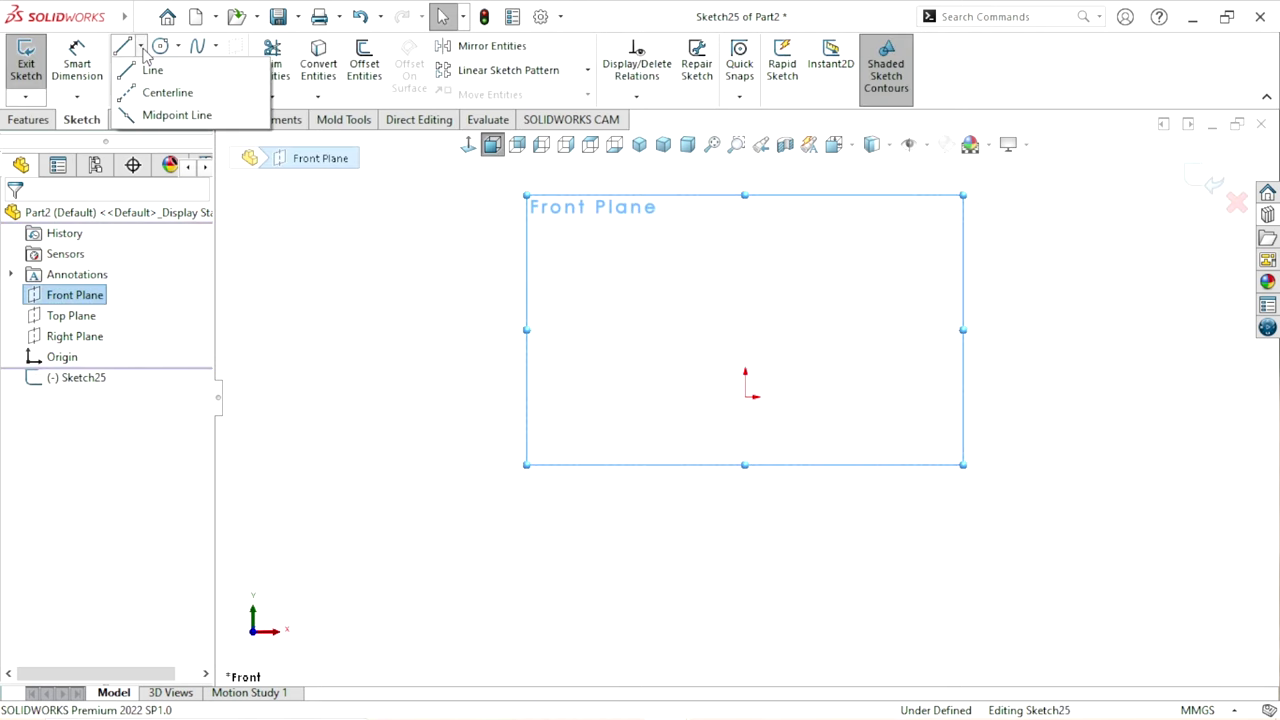
click(152, 66)
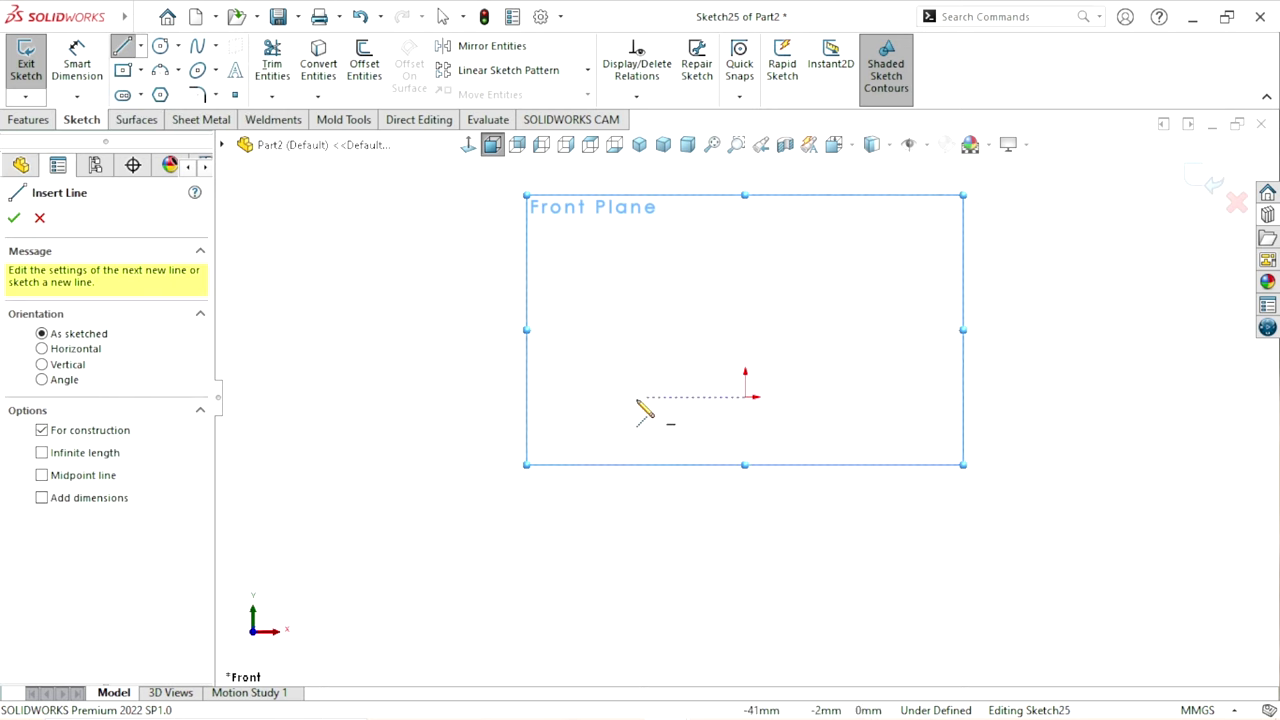
drag(631, 397, 866, 399)
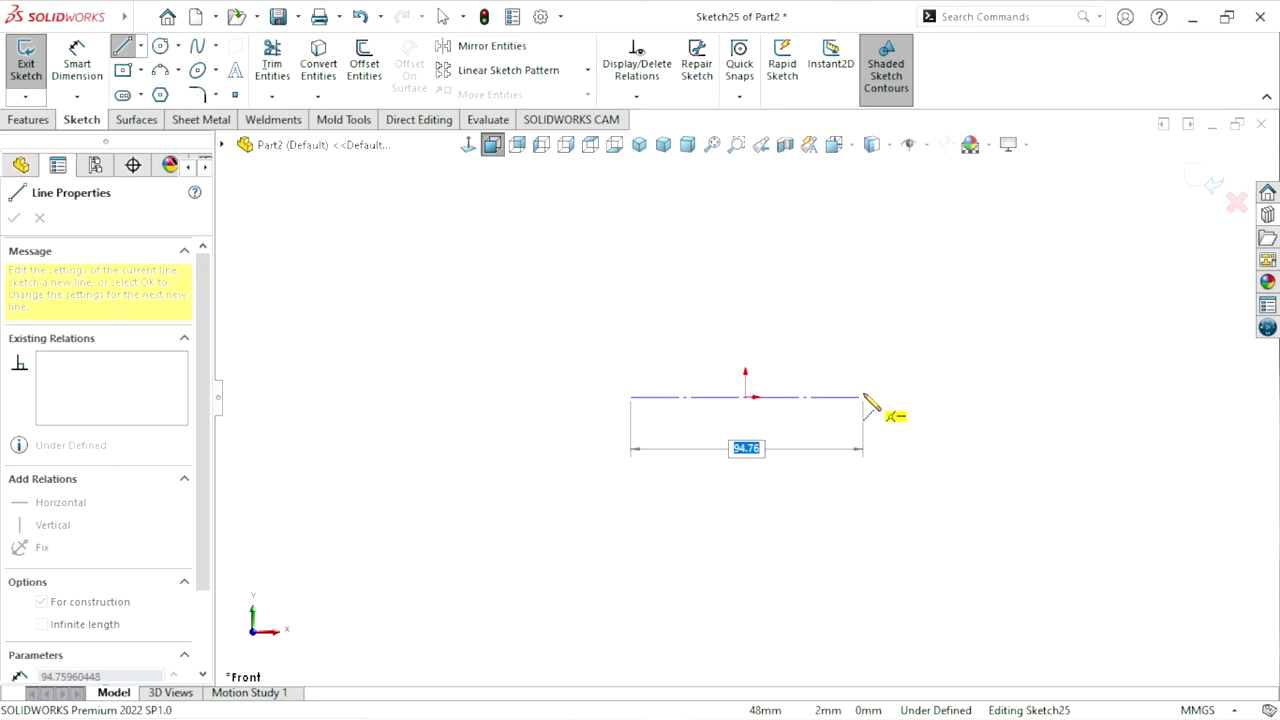
right_click(866, 358)
click(900, 362)
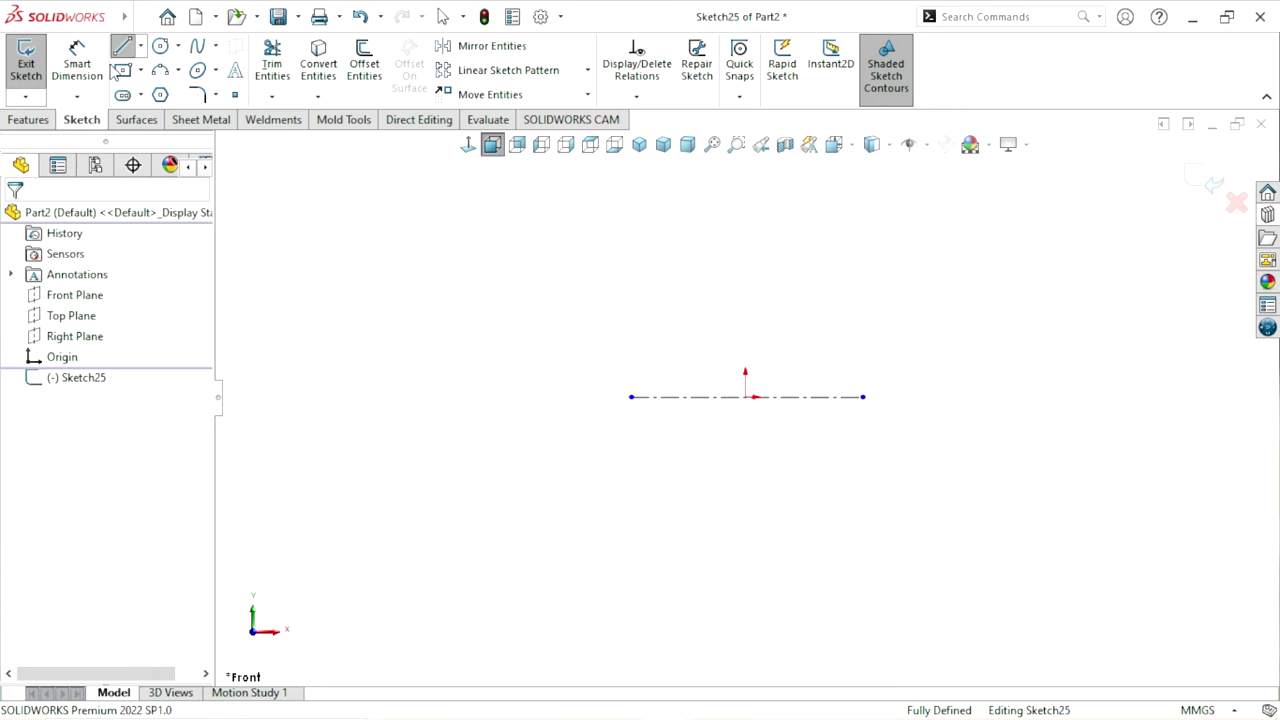
Dimension the centerline to 30 and make the origin its midpoint
click(737, 399)
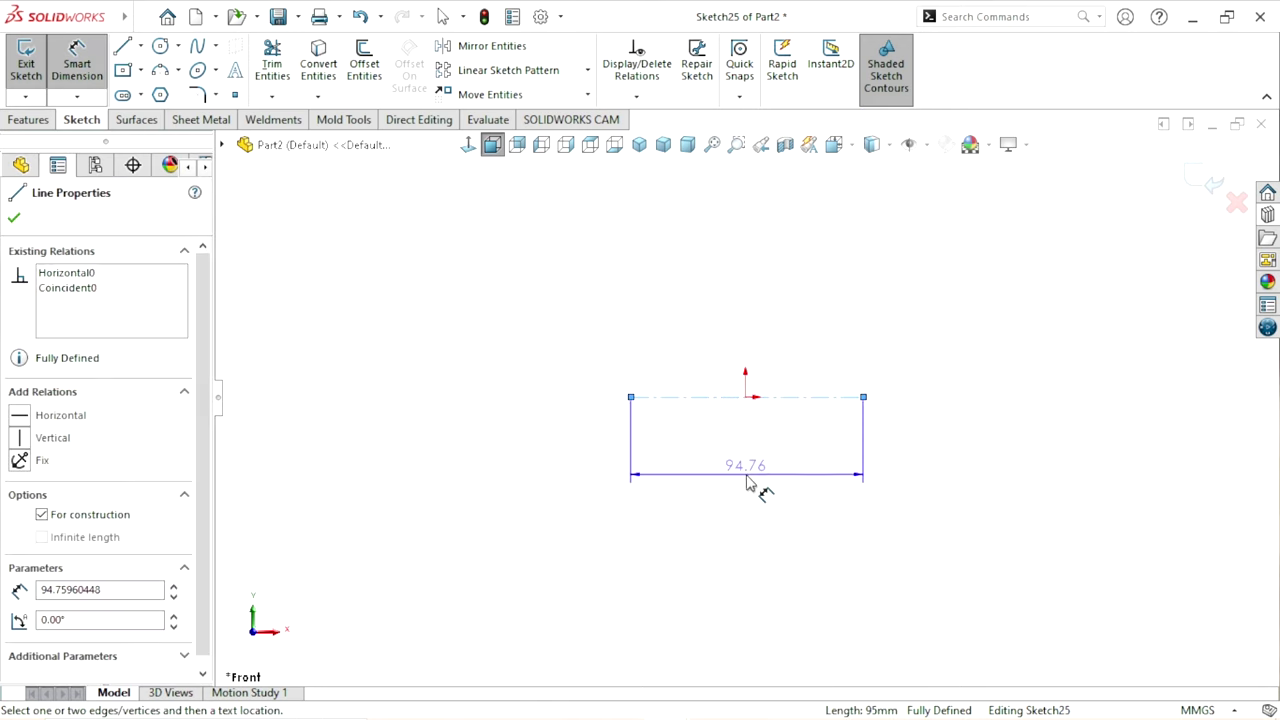
click(740, 478)
text(30)
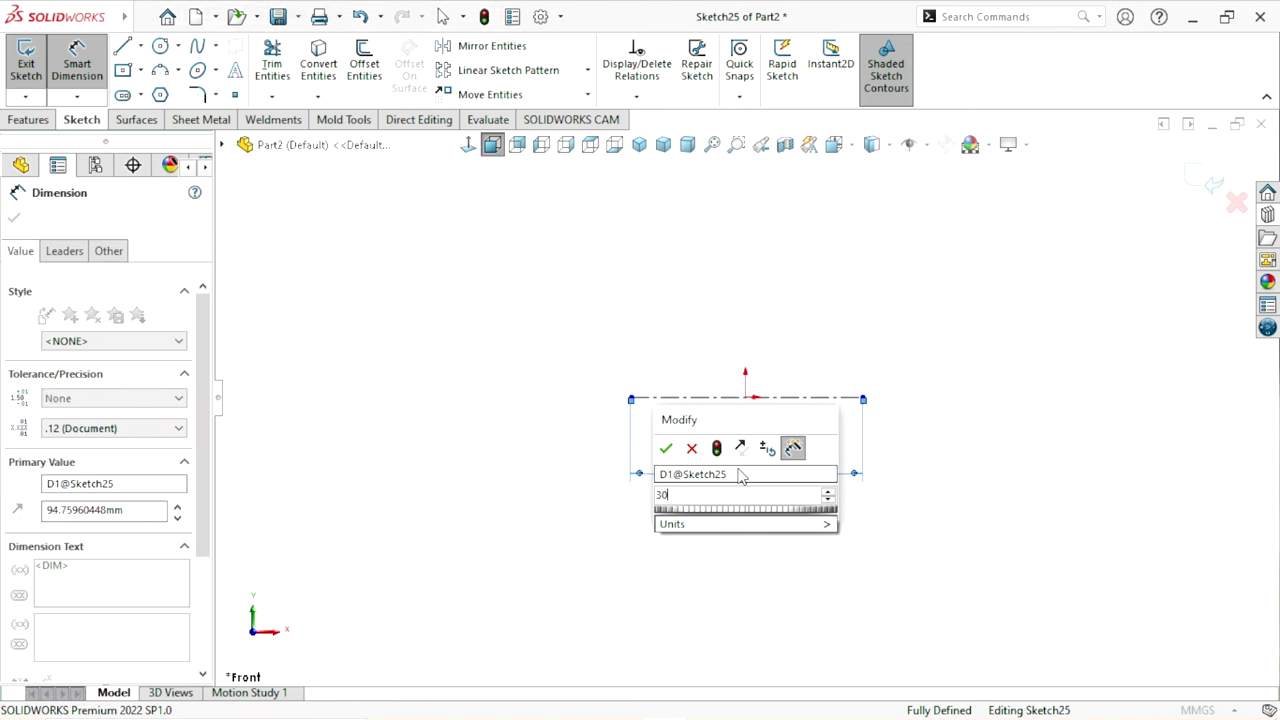
click(667, 450)
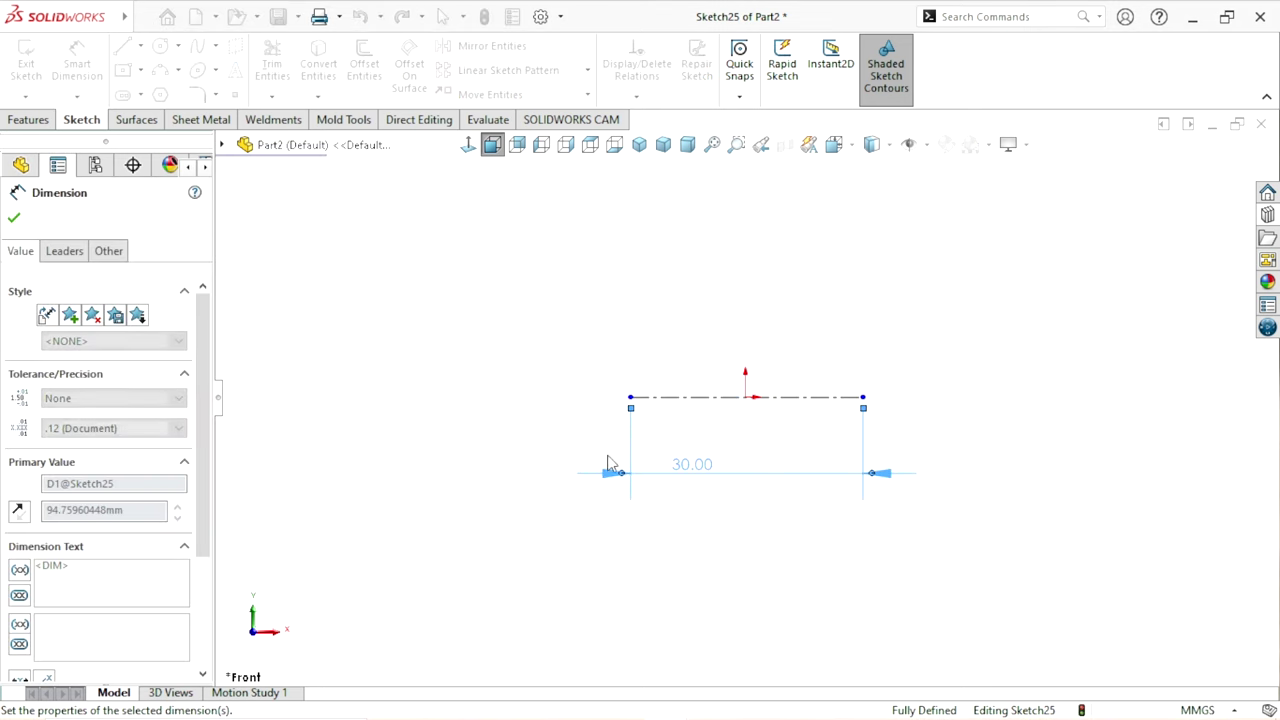
key(Escape)
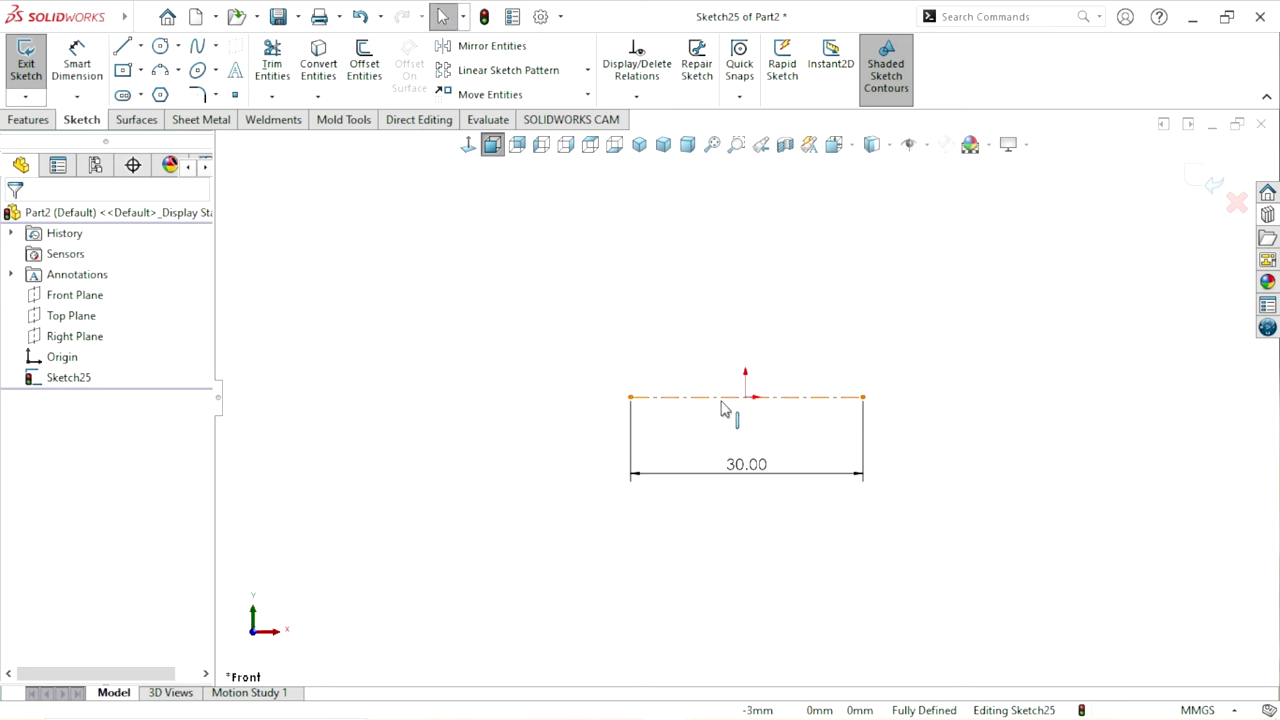
click(726, 404)
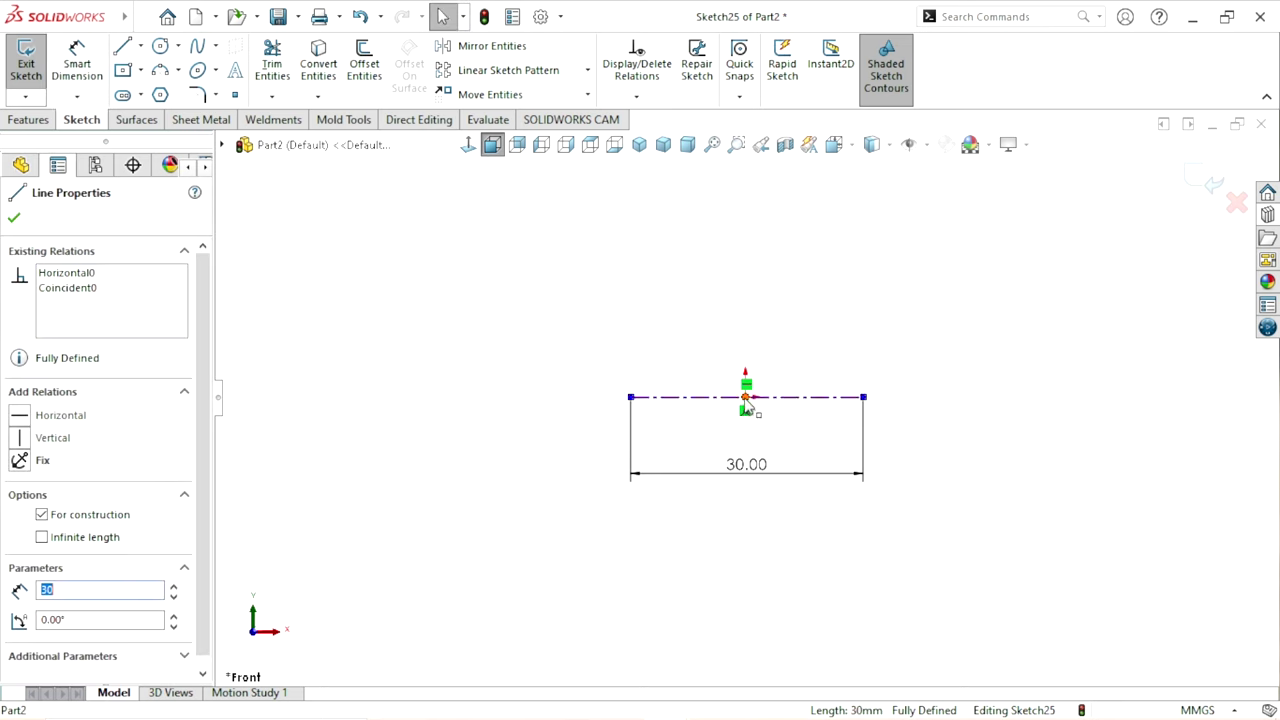
ctrl+click(745, 399)
click(799, 316)
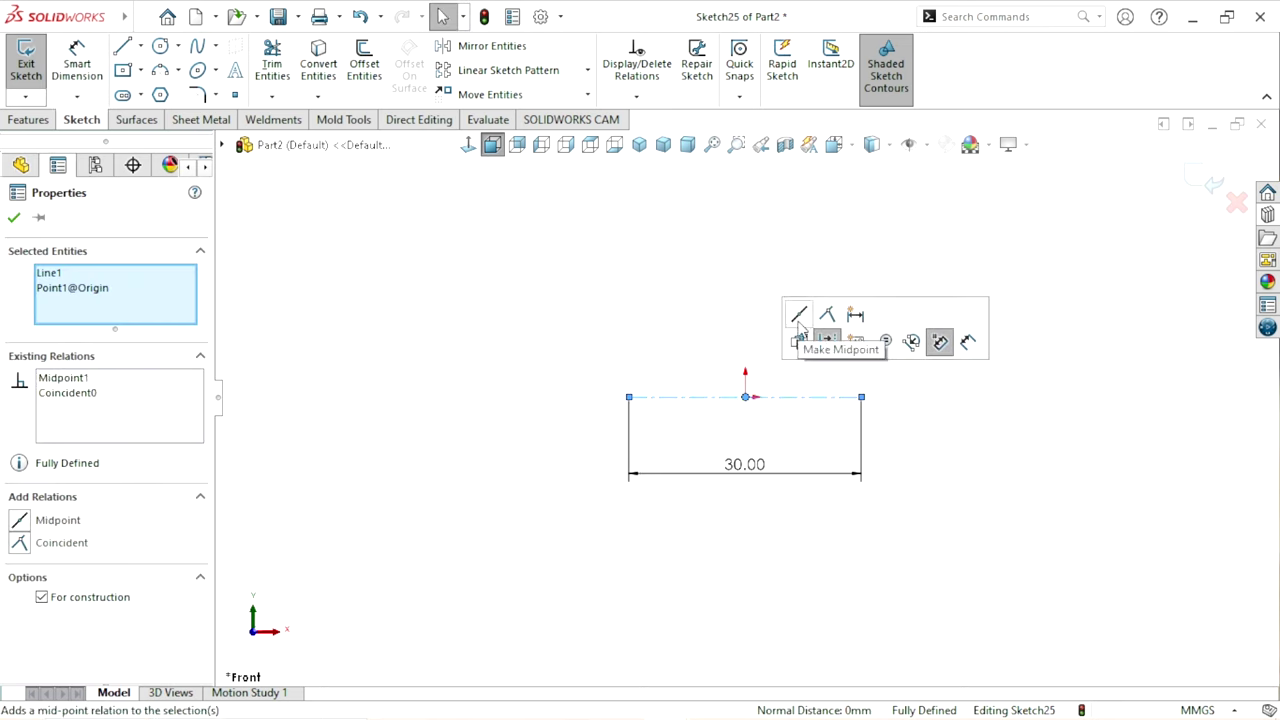
click(14, 218)
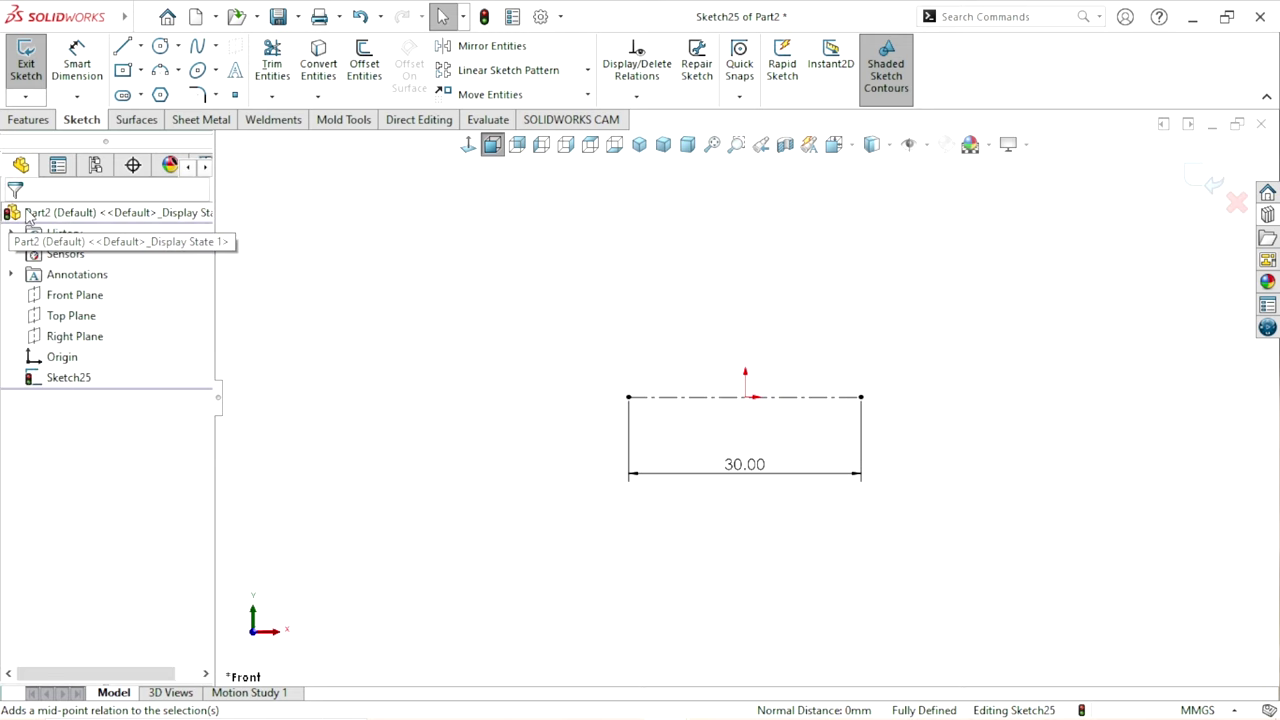
Draw a vertical line rising from the centerline's left end
click(122, 46)
scroll(750, 400, up, 3)
scroll(790, 270, down, 3)
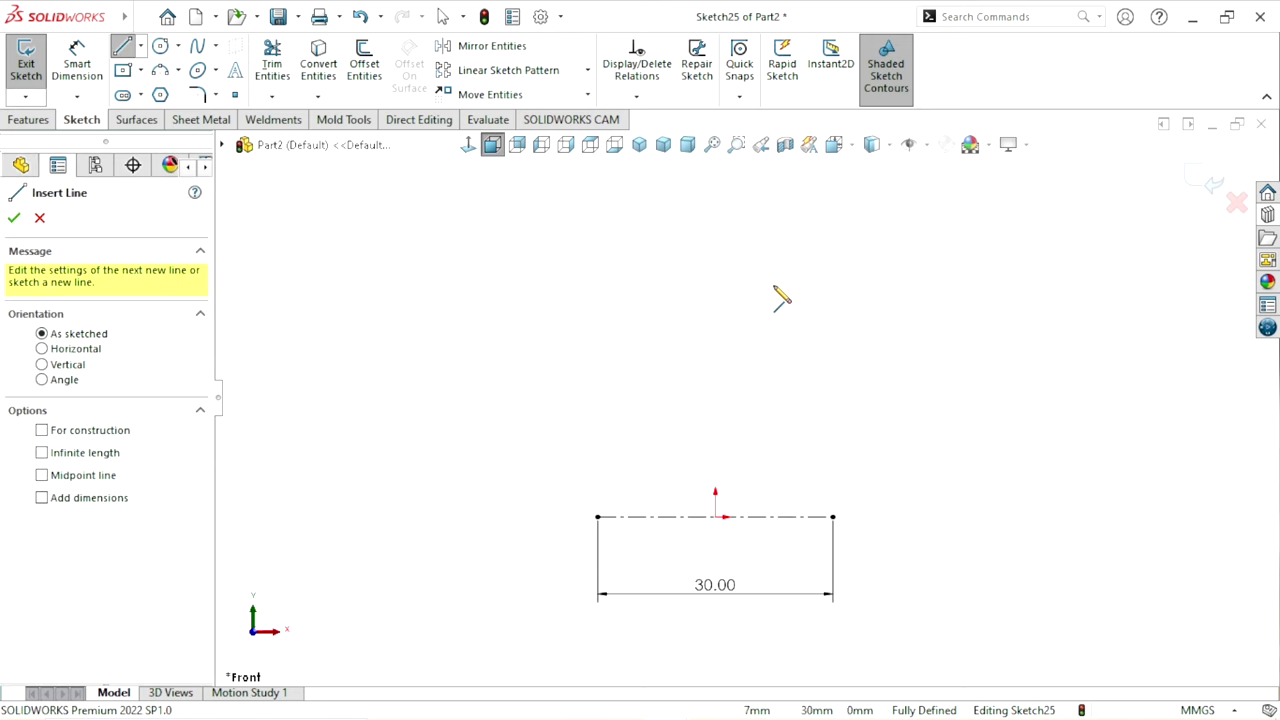
click(598, 517)
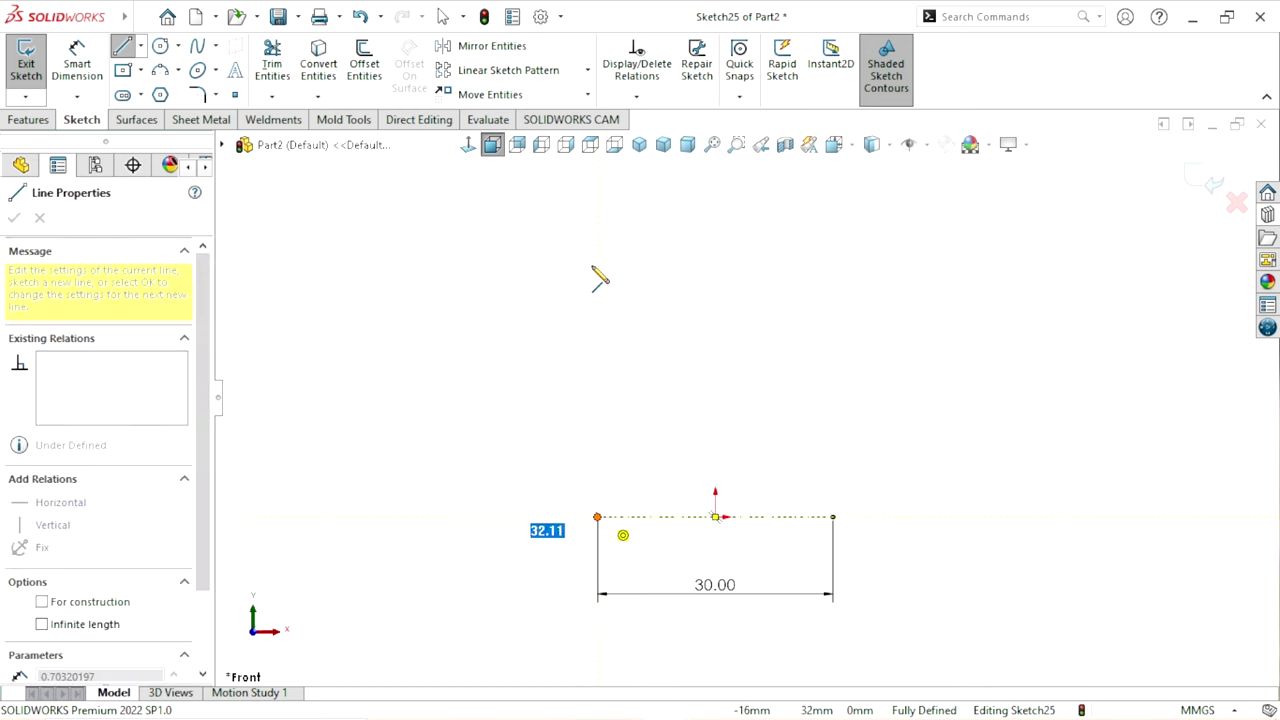
click(598, 262)
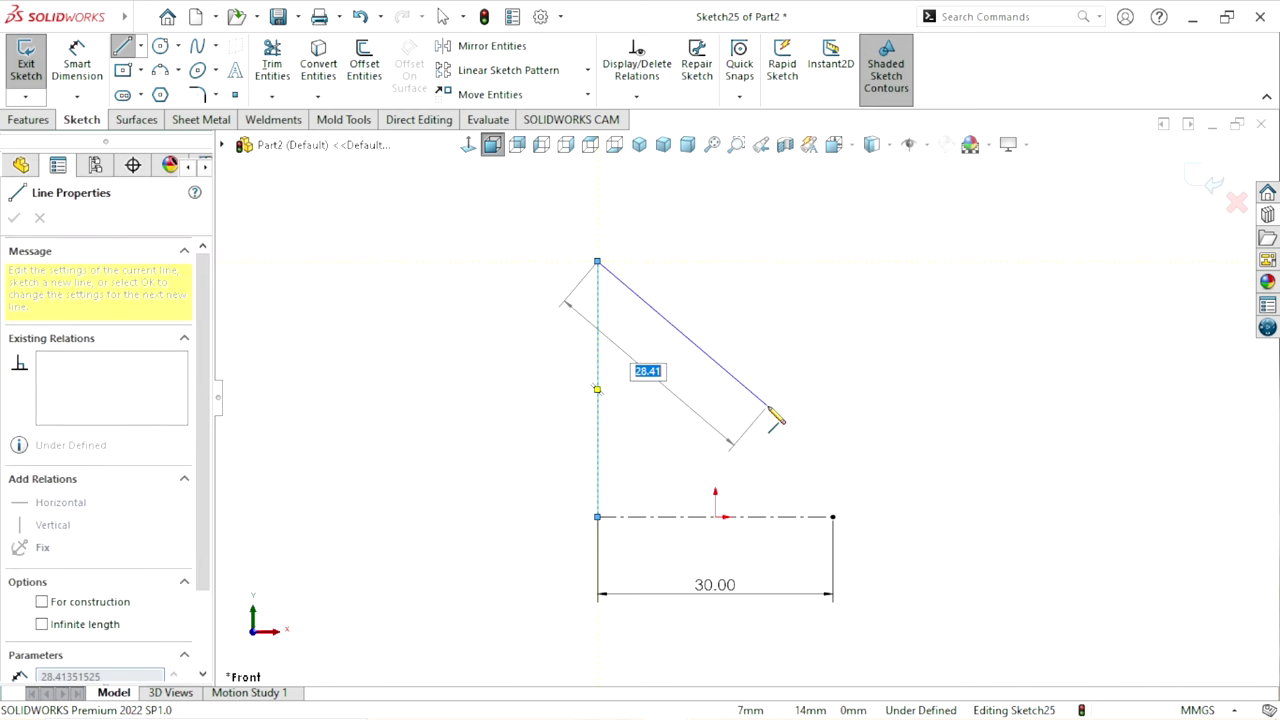
right_click(775, 418)
click(795, 421)
key(Escape)
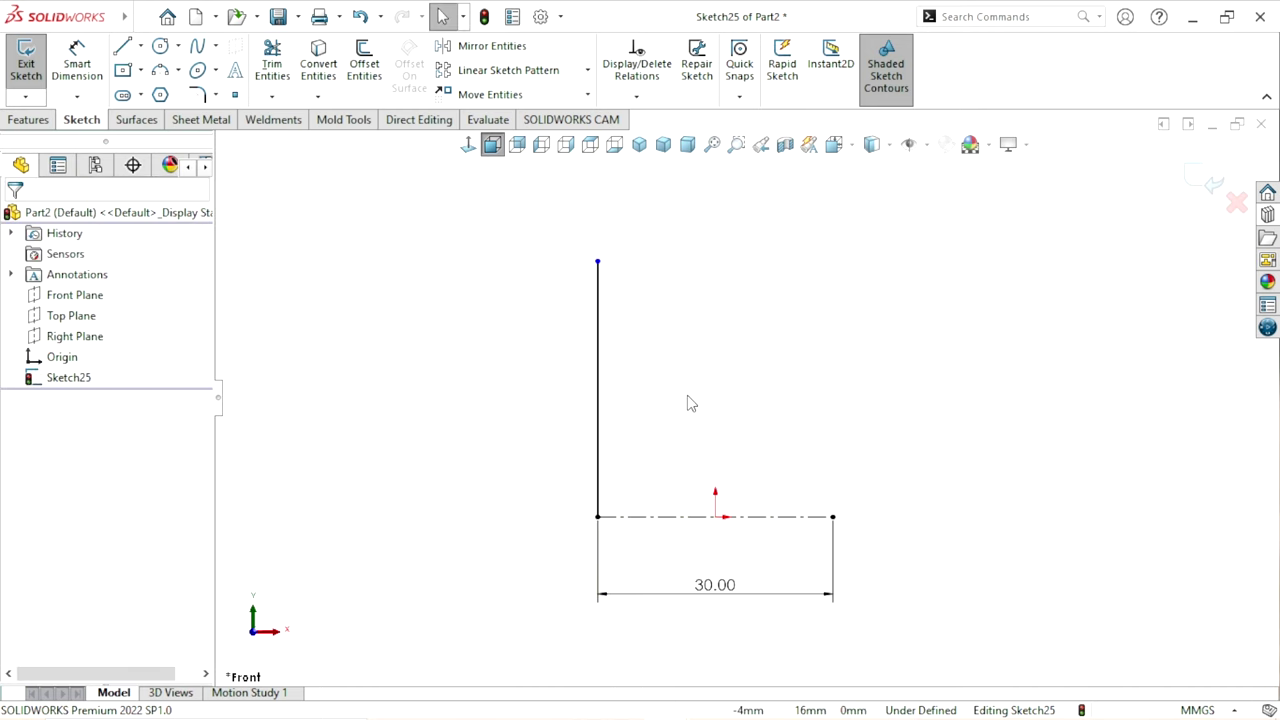
Draw a matching vertical line from the centerline's right end, then select both vertical lines
right_click(799, 330)
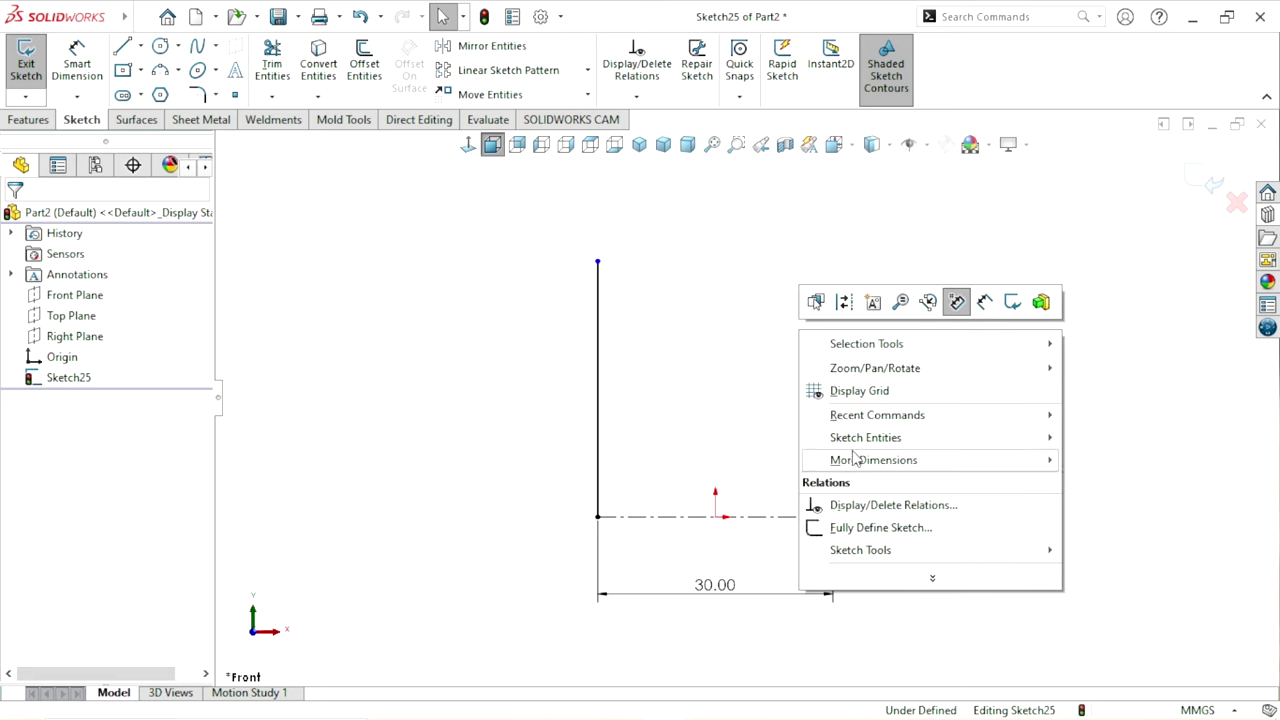
mouse_move(865, 437)
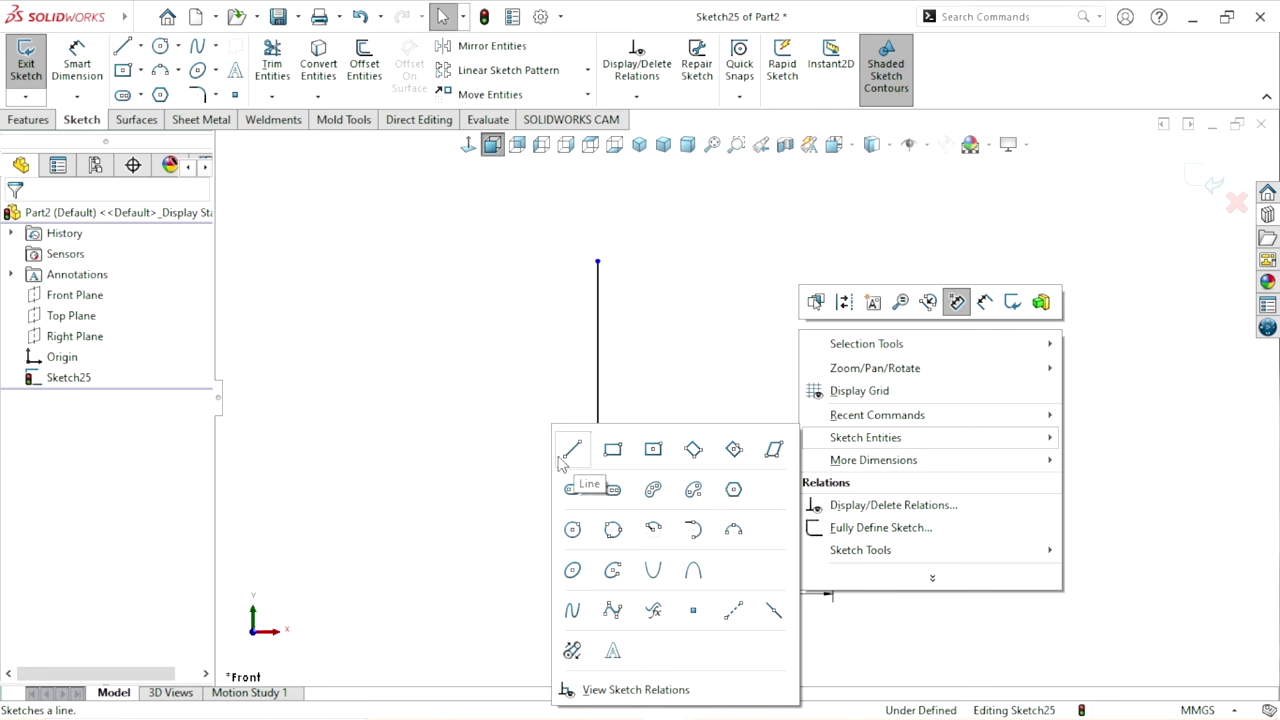
click(561, 457)
click(848, 495)
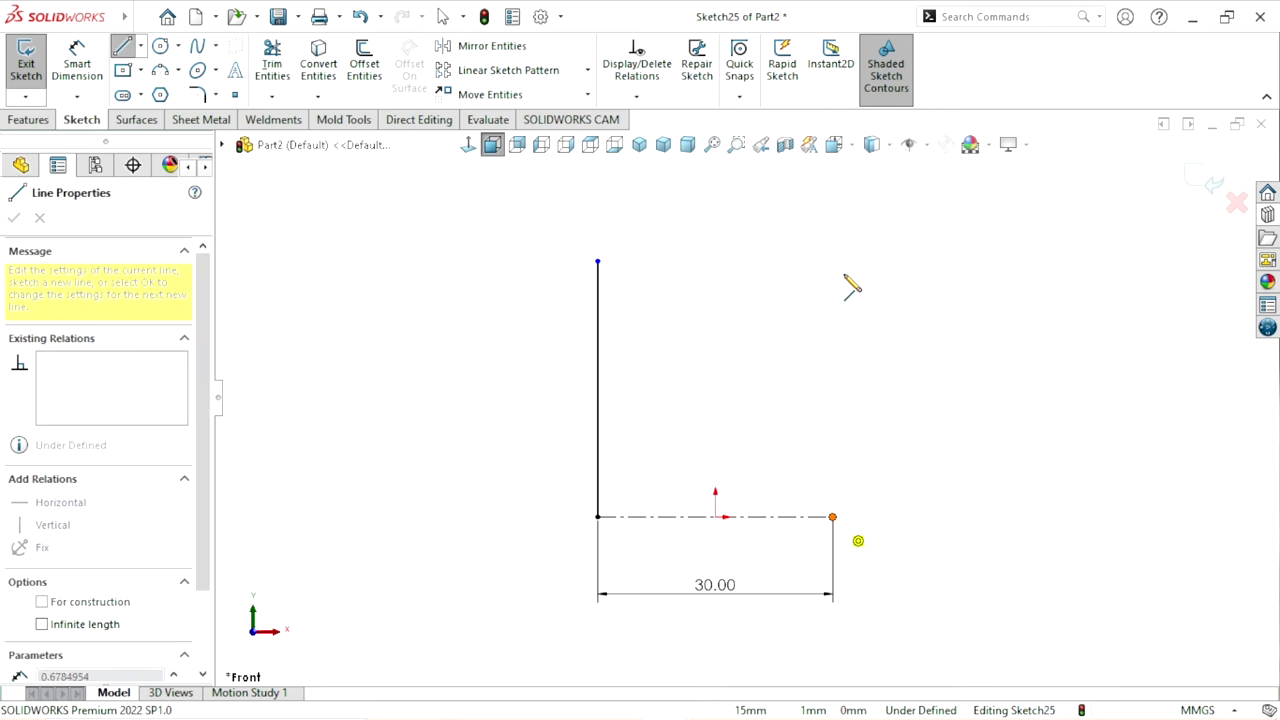
right_click(878, 298)
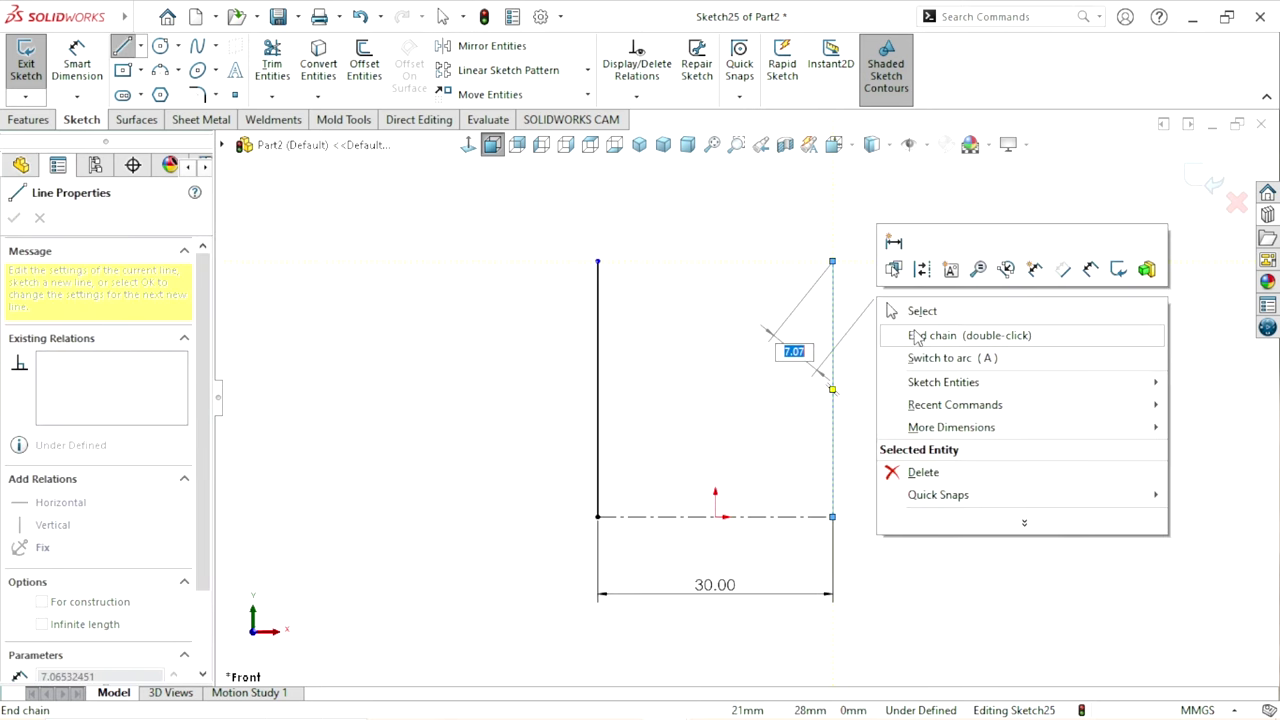
click(915, 309)
scroll(800, 420, down, 1)
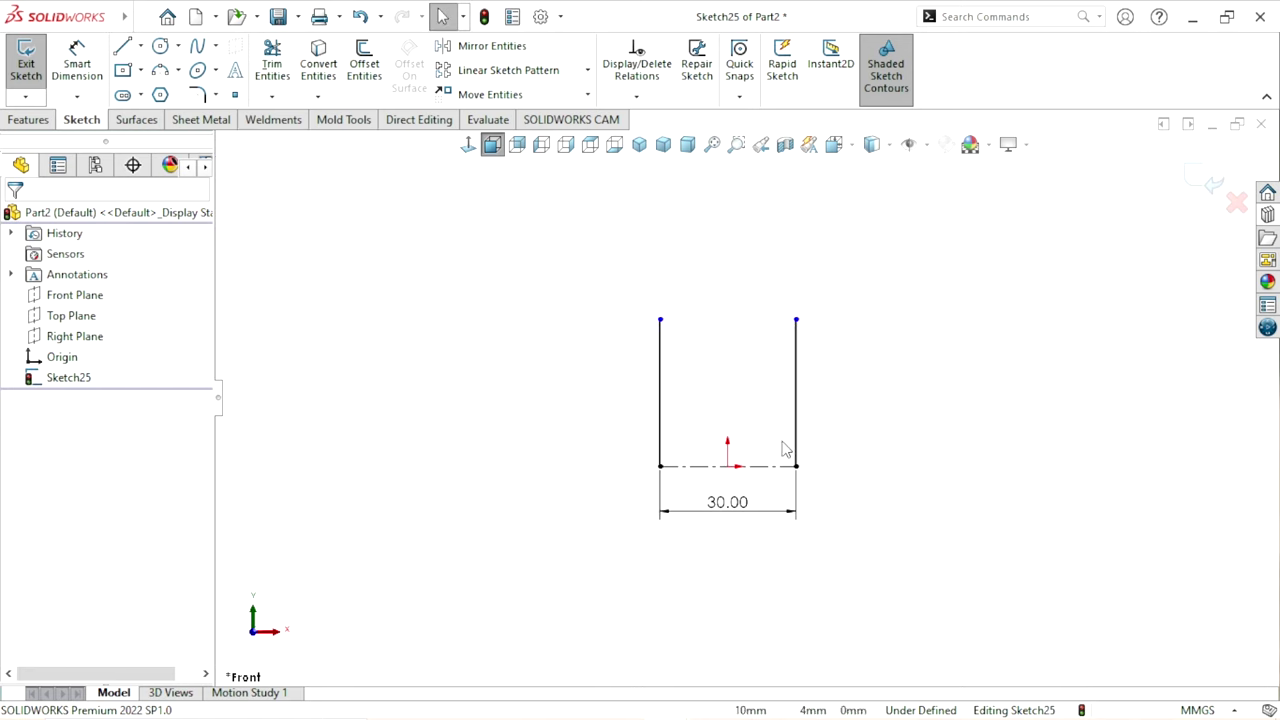
click(815, 400)
ctrl+click(617, 390)
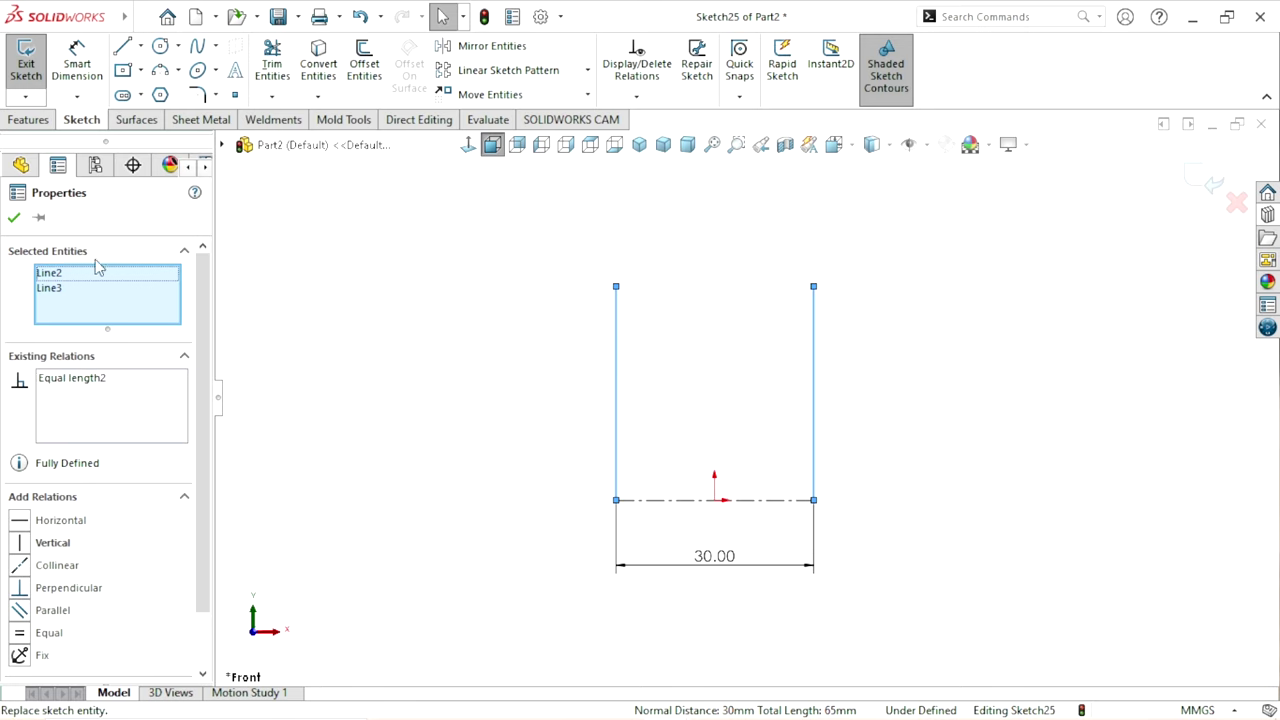
Dimension the right vertical line to 40 mm, undoing the accidental 400 value
click(91, 66)
click(814, 378)
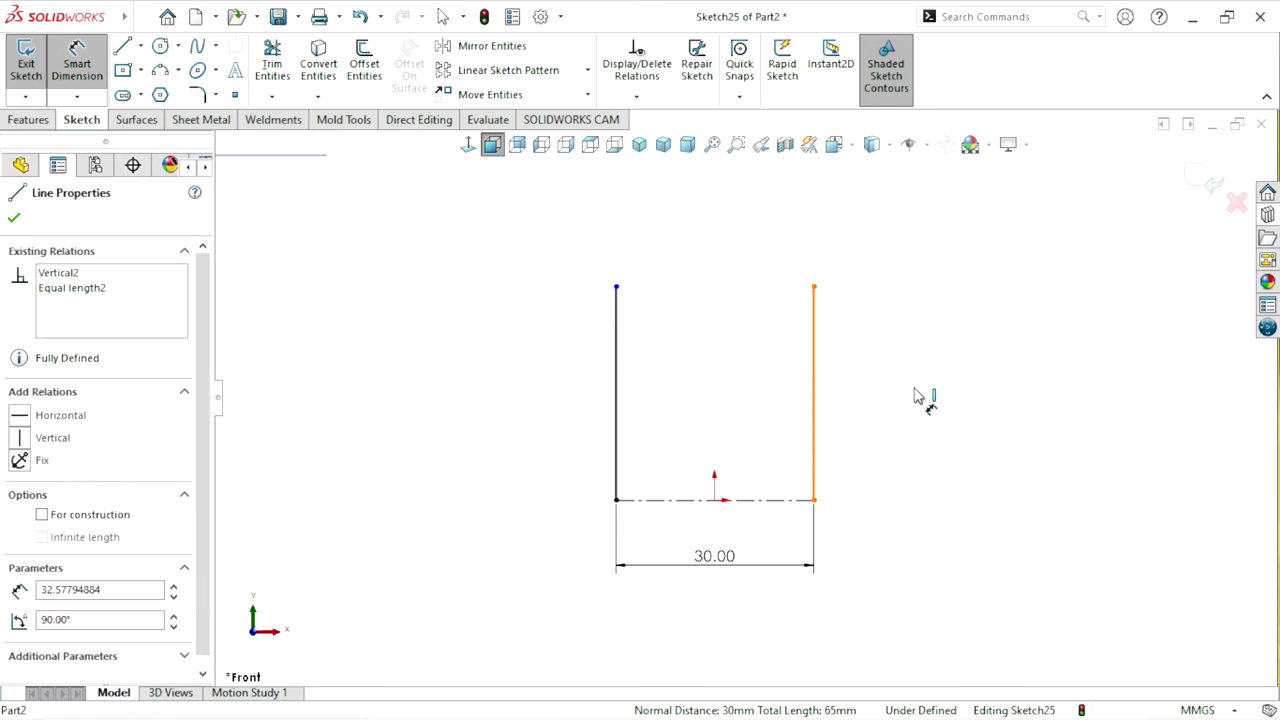
click(930, 405)
text(40)
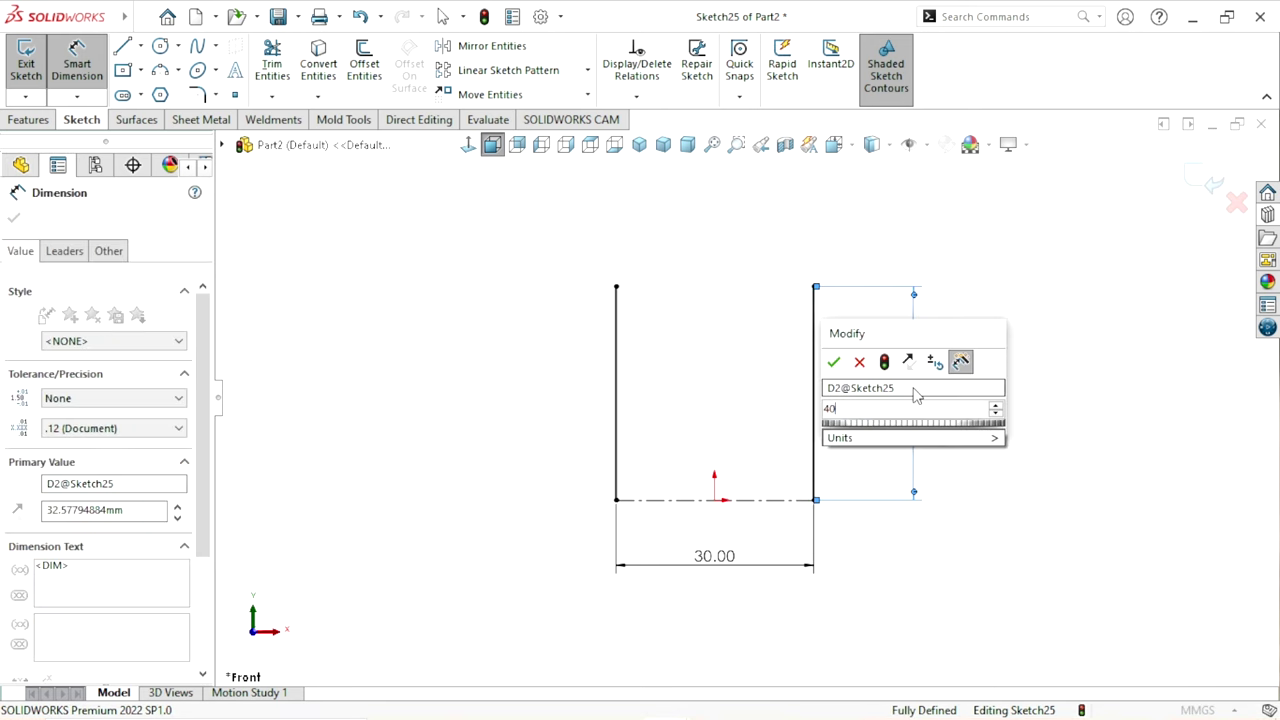
key(Return)
scroll(900, 450, up, 2)
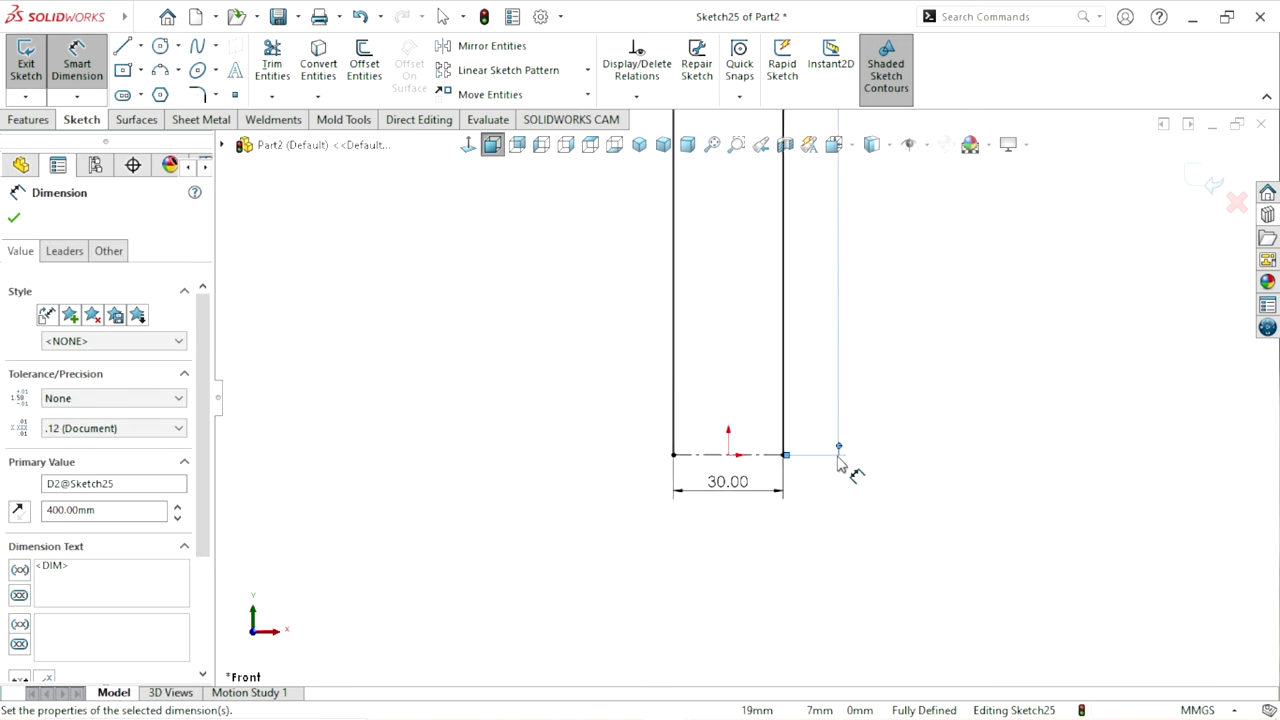
scroll(851, 466, up, 1)
click(360, 18)
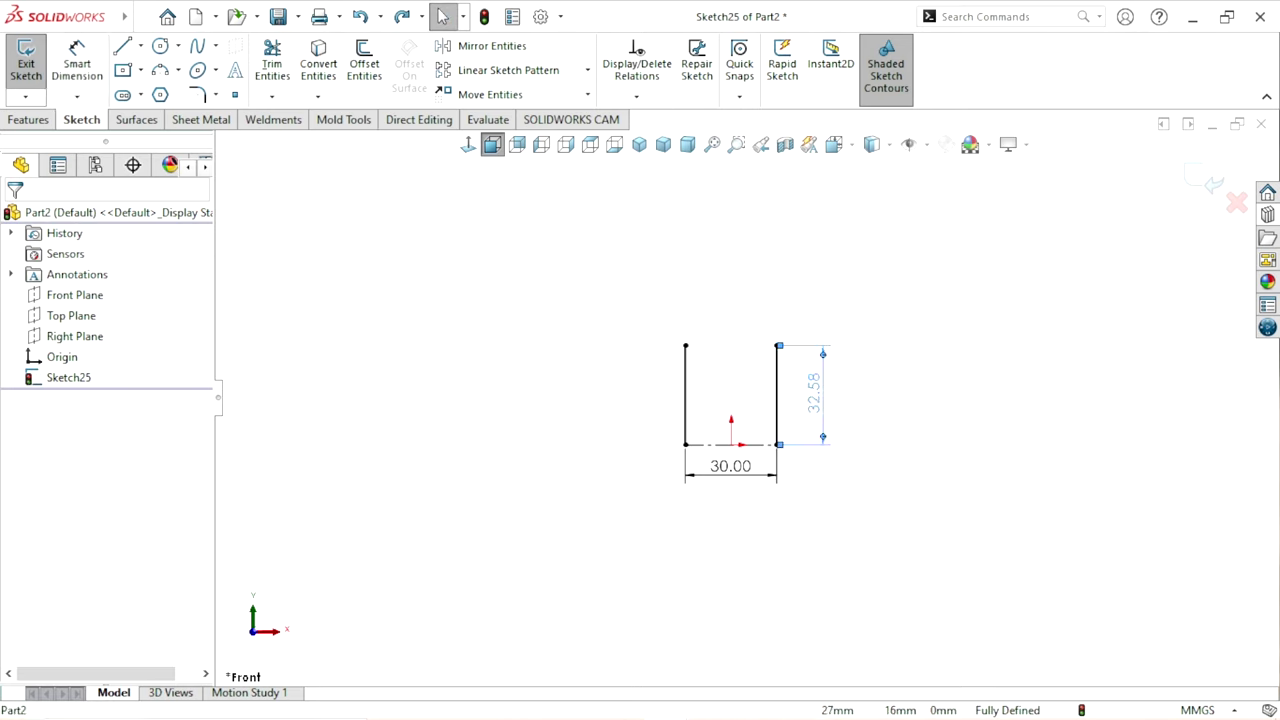
double_click(812, 395)
click(729, 372)
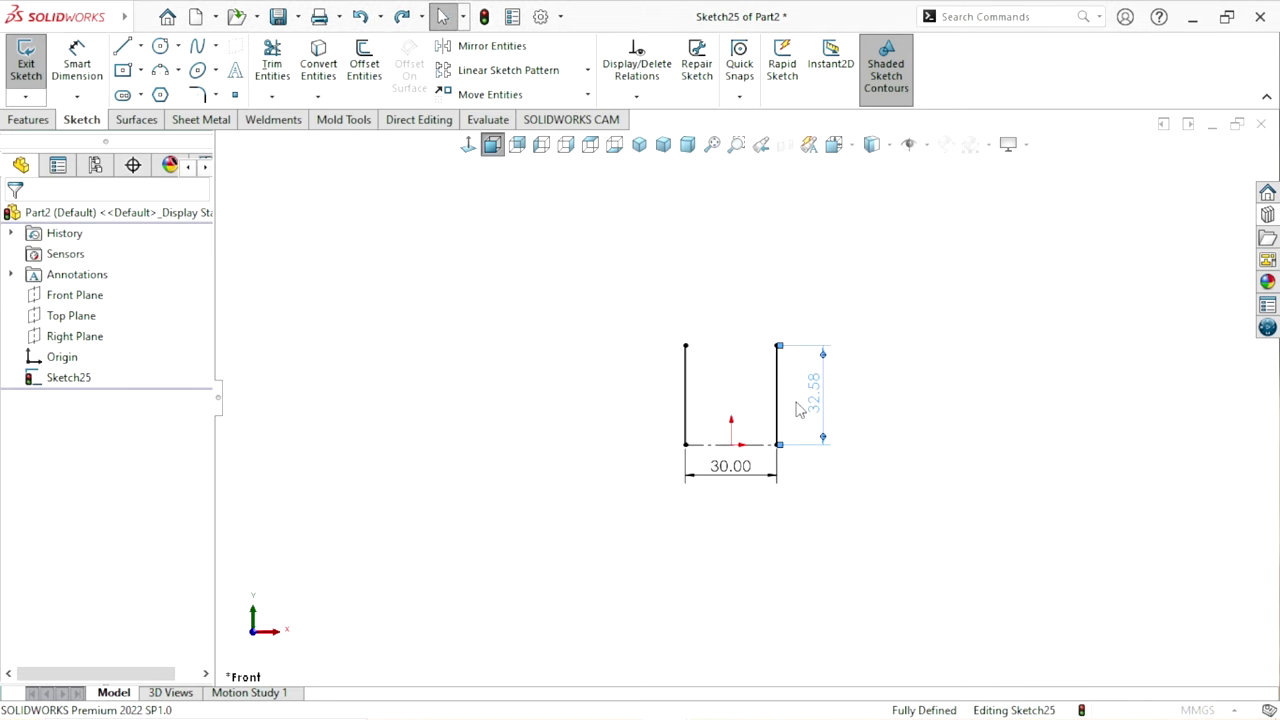
key(ctrl+y)
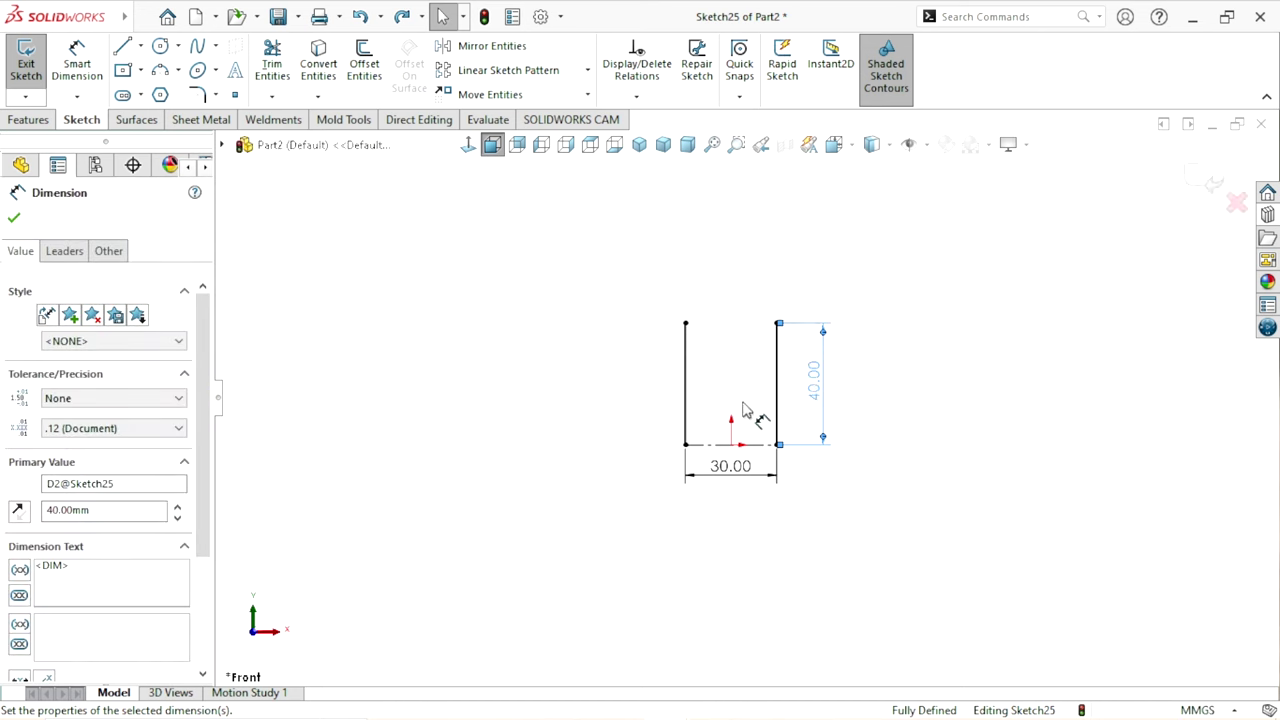
scroll(740, 405, down, 3)
Join the two vertical lines' tops with a tangent three-point arc and exit Sketch25
click(531, 394)
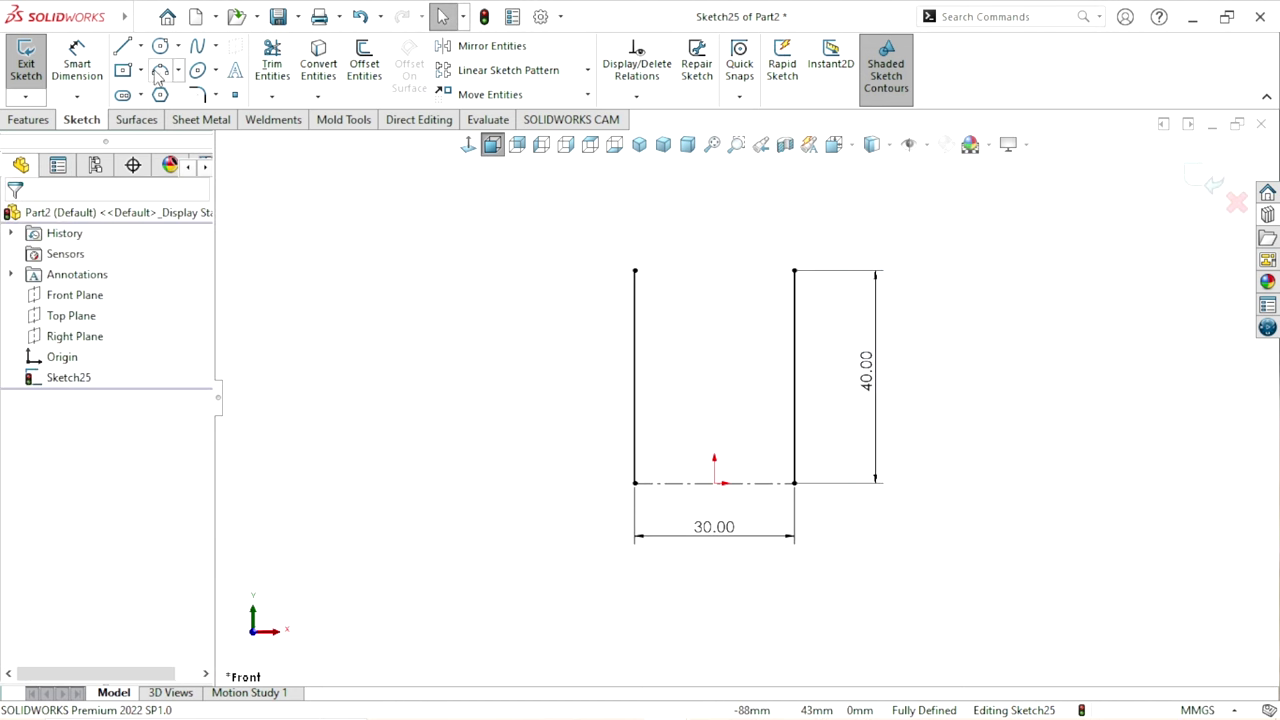
key(a)
scroll(700, 290, down, 2)
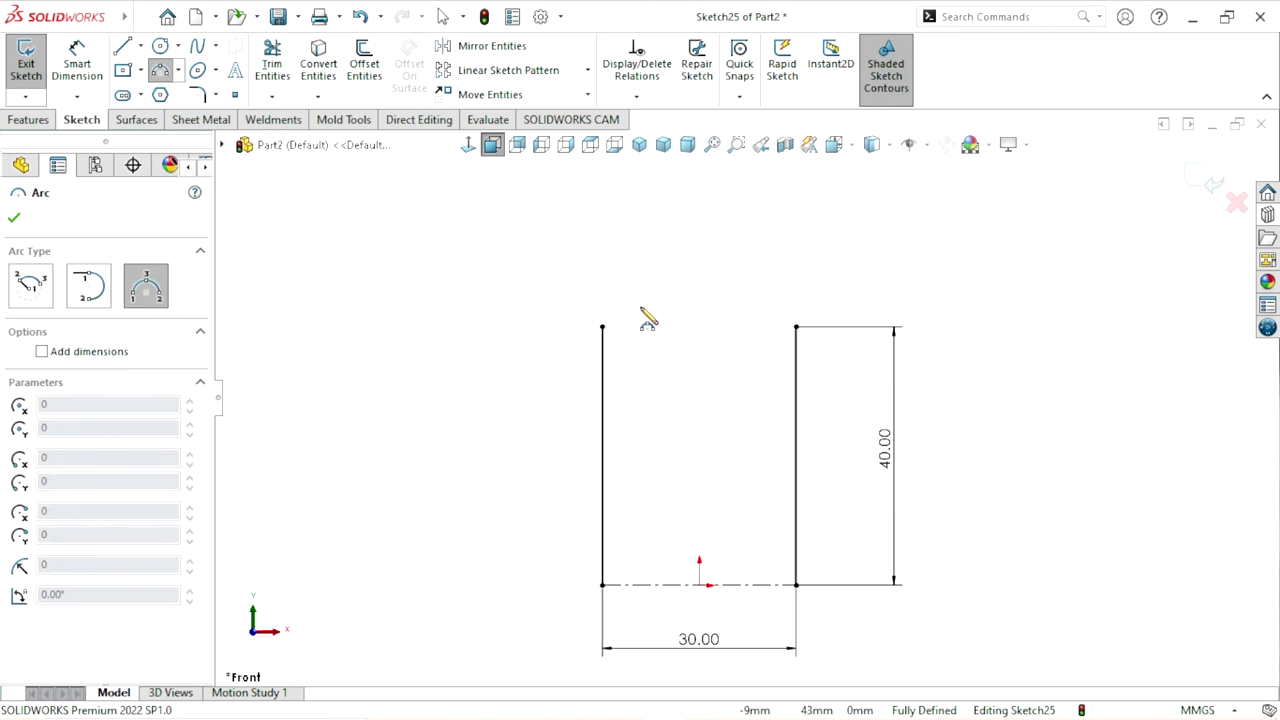
drag(602, 328, 796, 327)
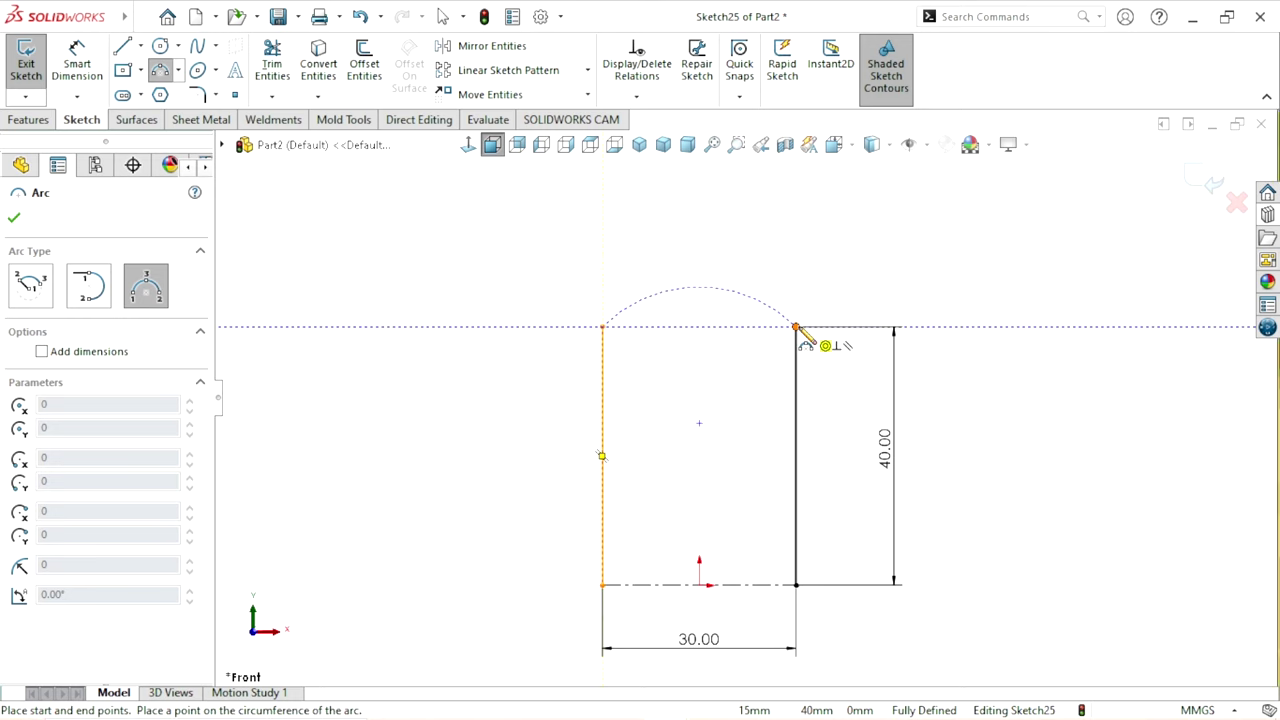
click(703, 242)
right_click(825, 252)
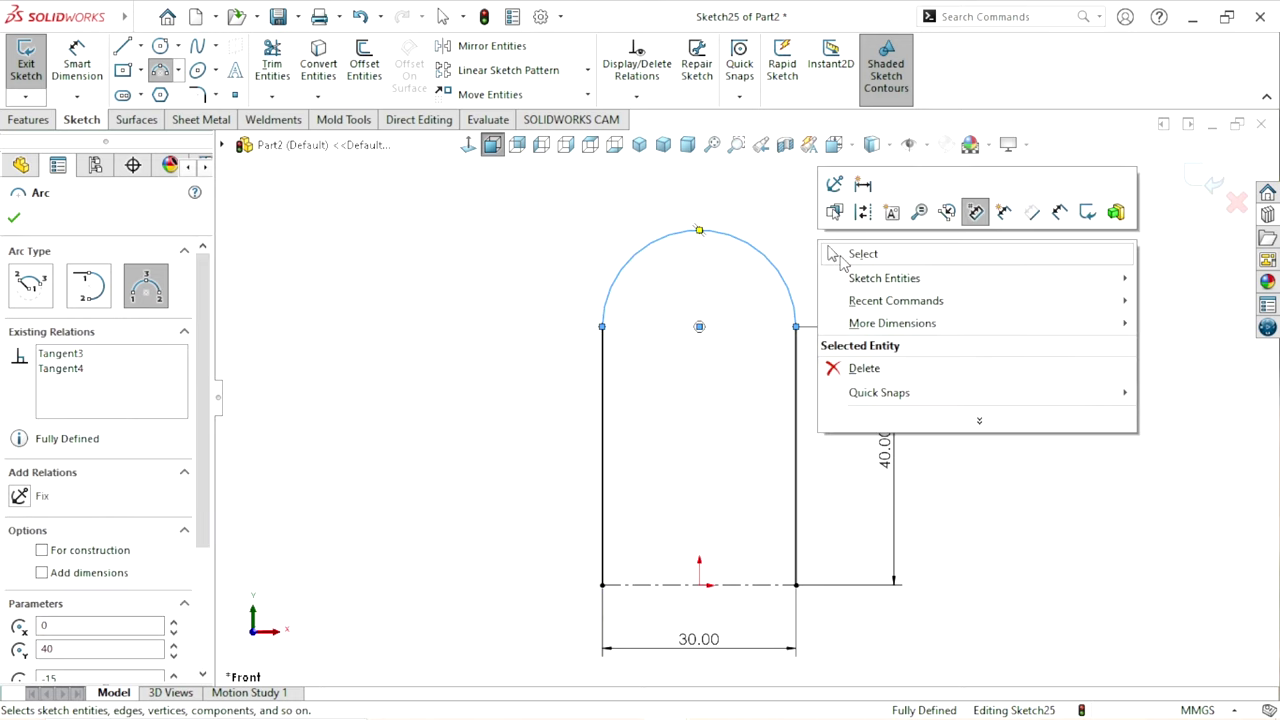
click(852, 251)
scroll(706, 390, up, 2)
scroll(705, 380, down, 3)
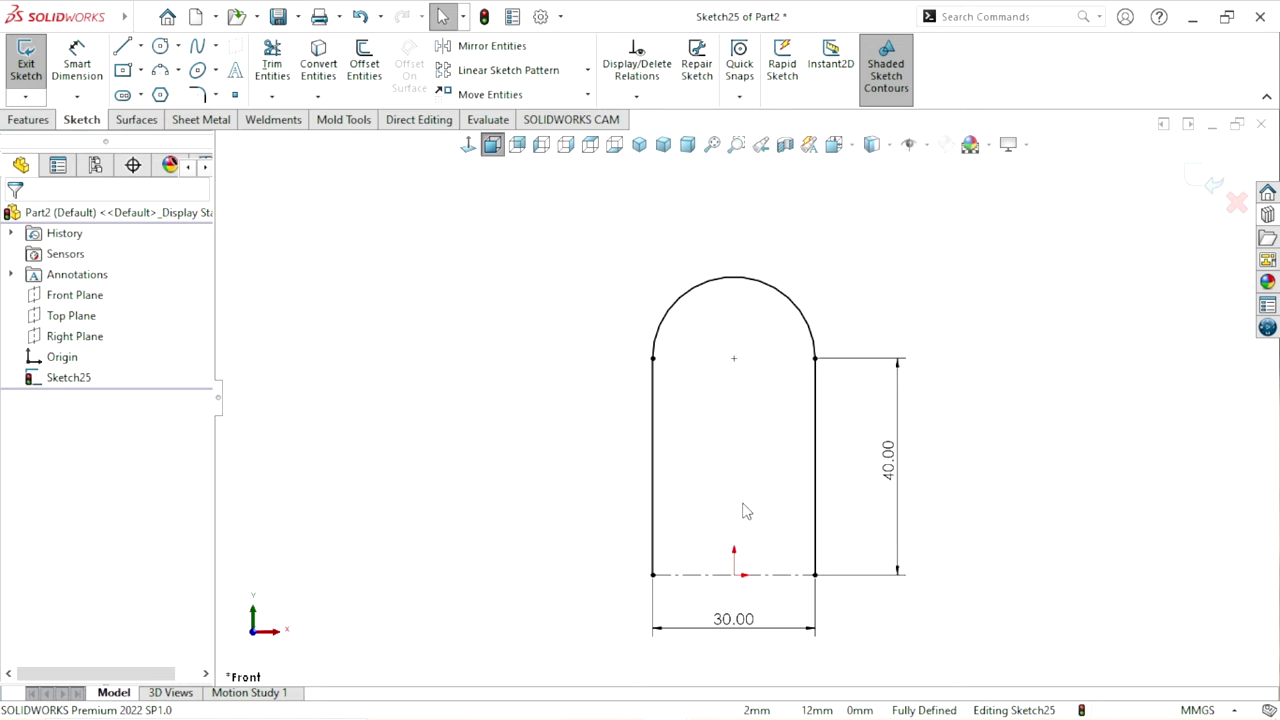
scroll(743, 509, up, 1)
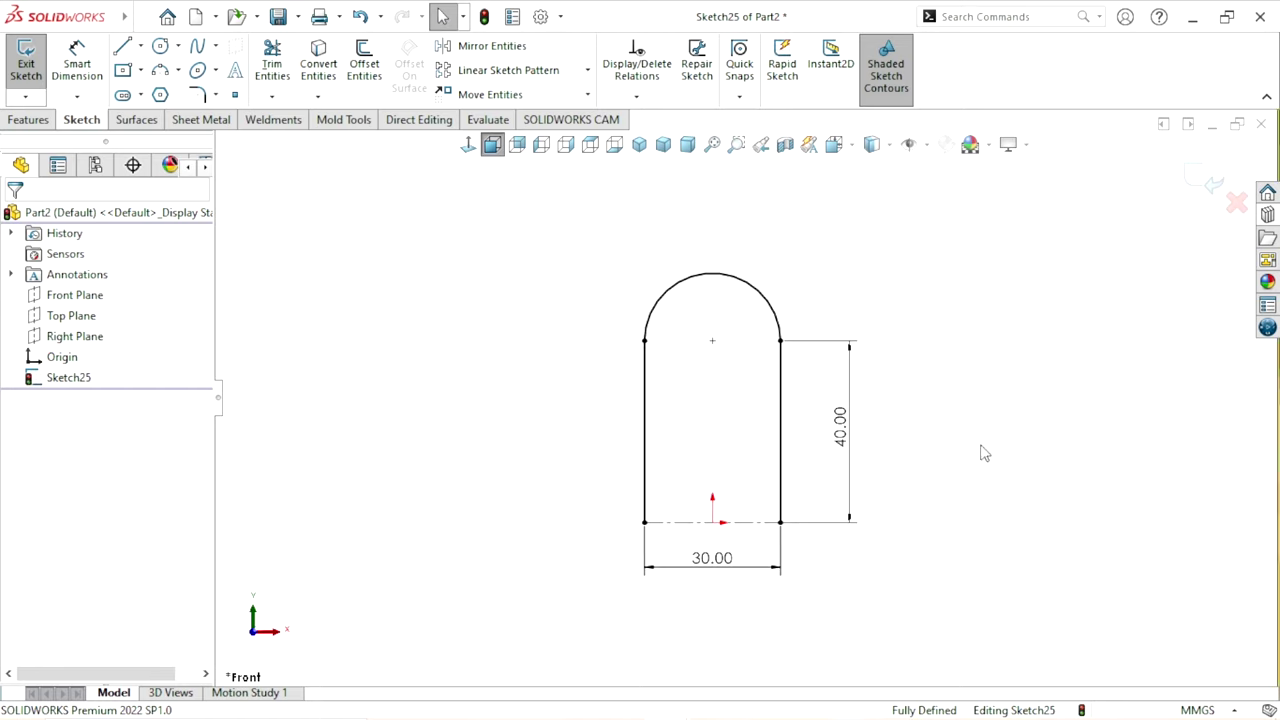
click(1214, 188)
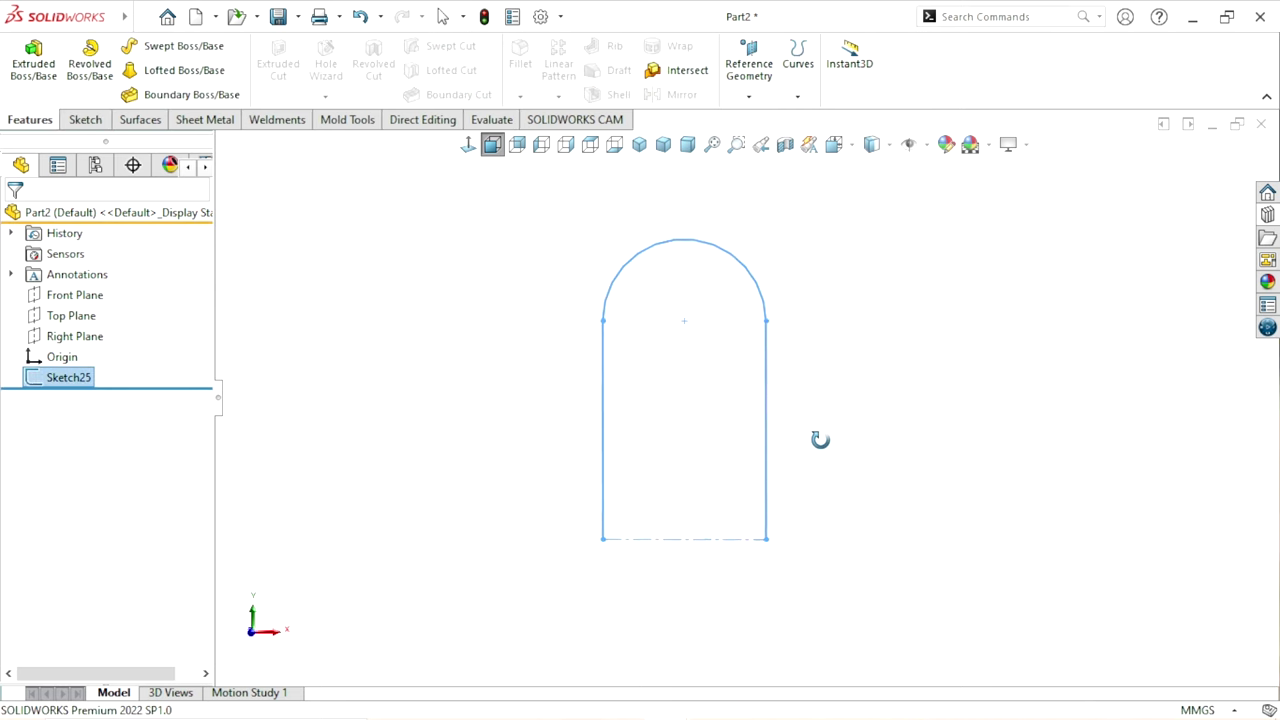
Start a Swept Boss/Base with a circular profile, picking path segments through SelectionManager
drag(820, 440, 700, 480)
key(Escape)
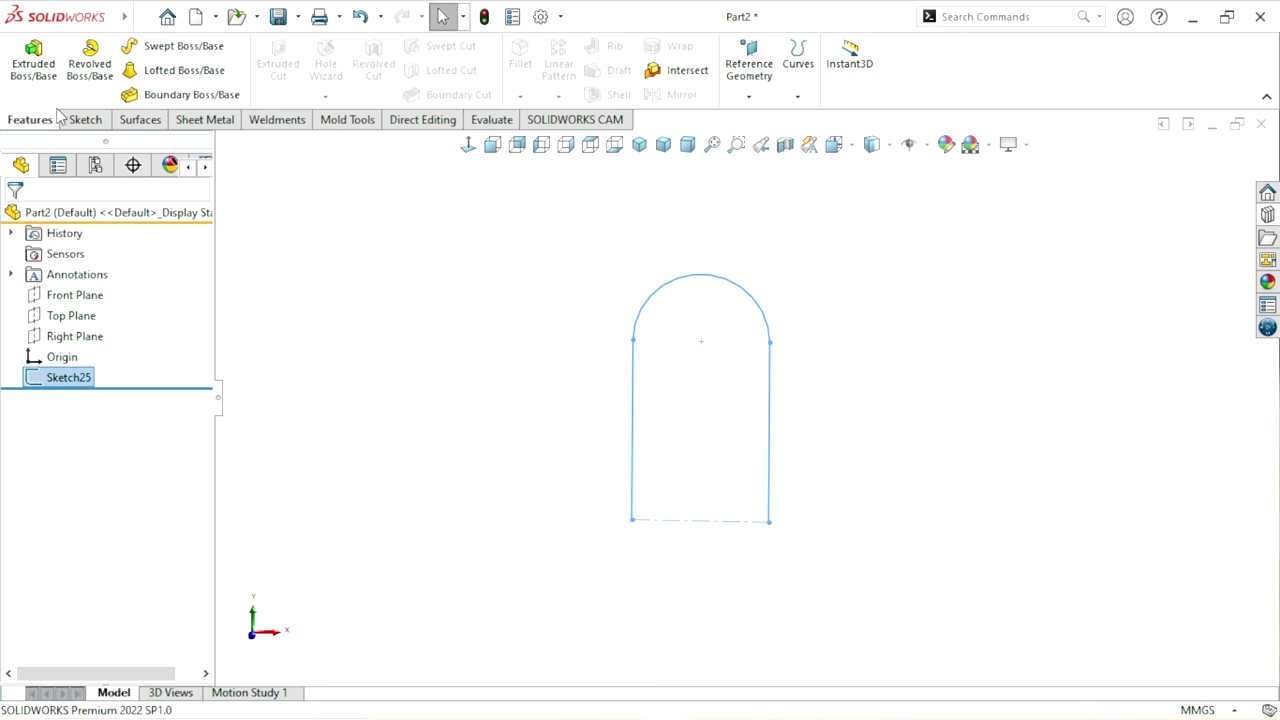
click(147, 52)
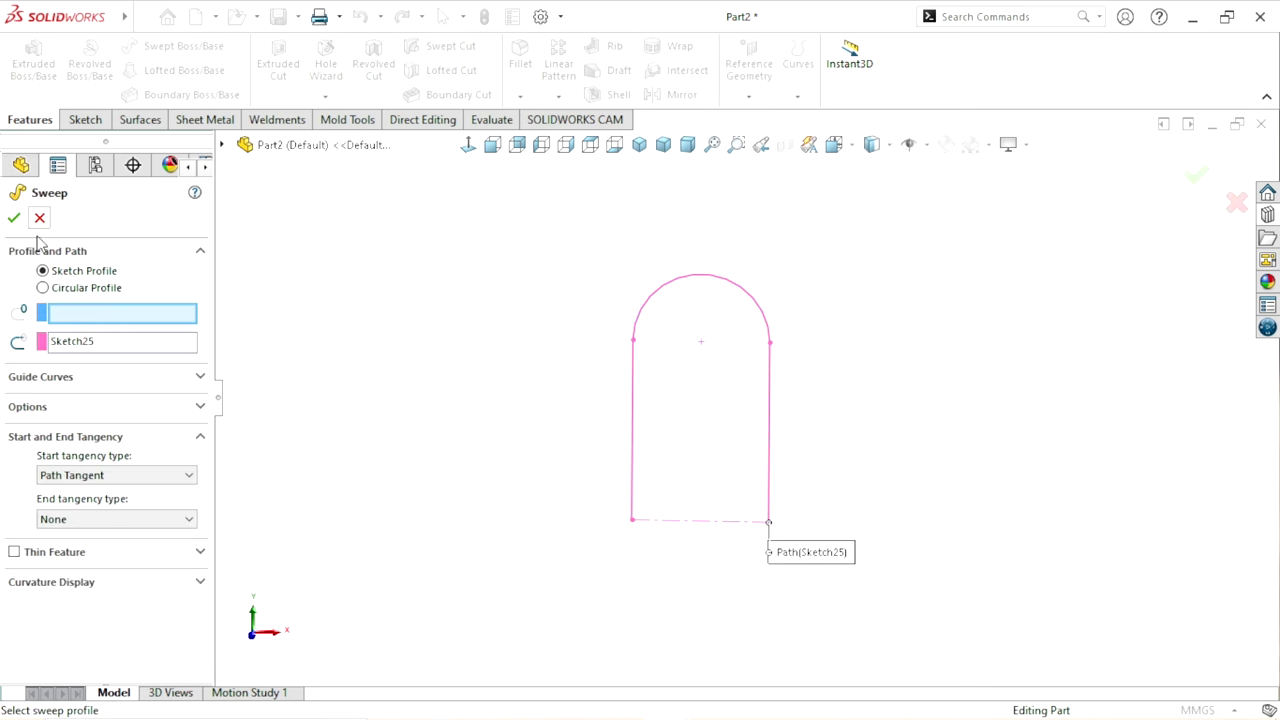
click(70, 291)
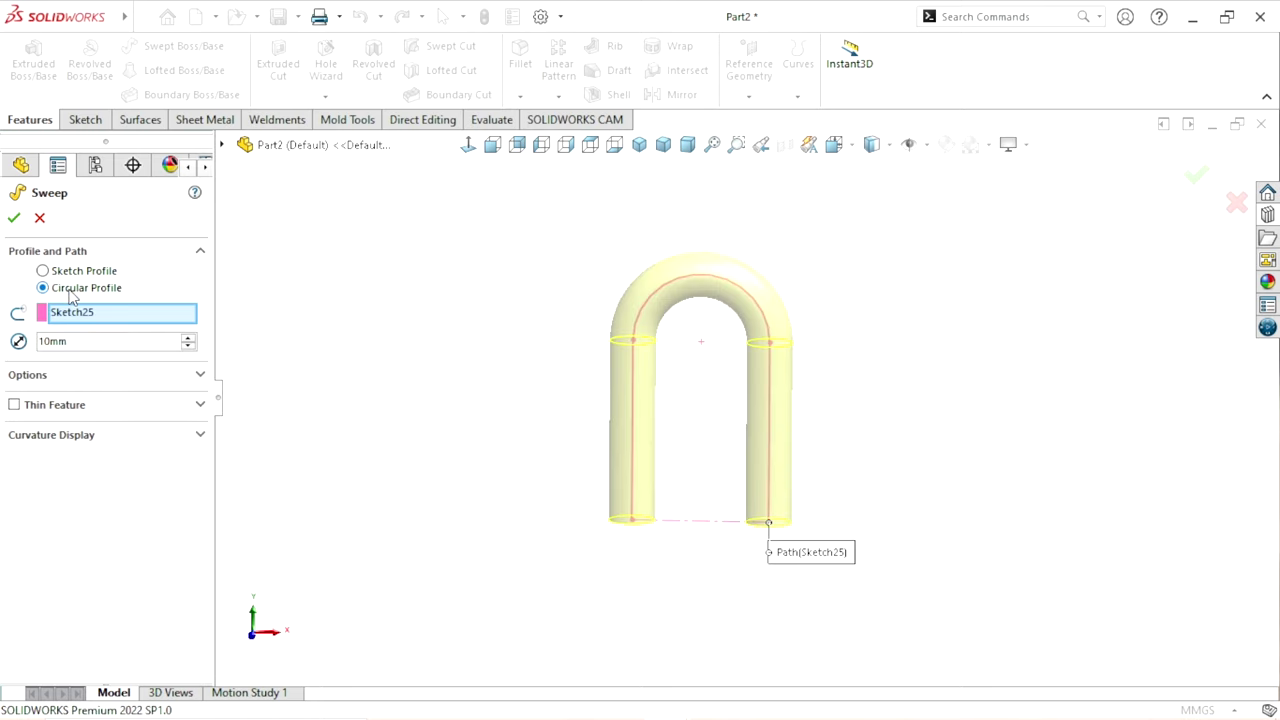
right_click(95, 318)
click(126, 323)
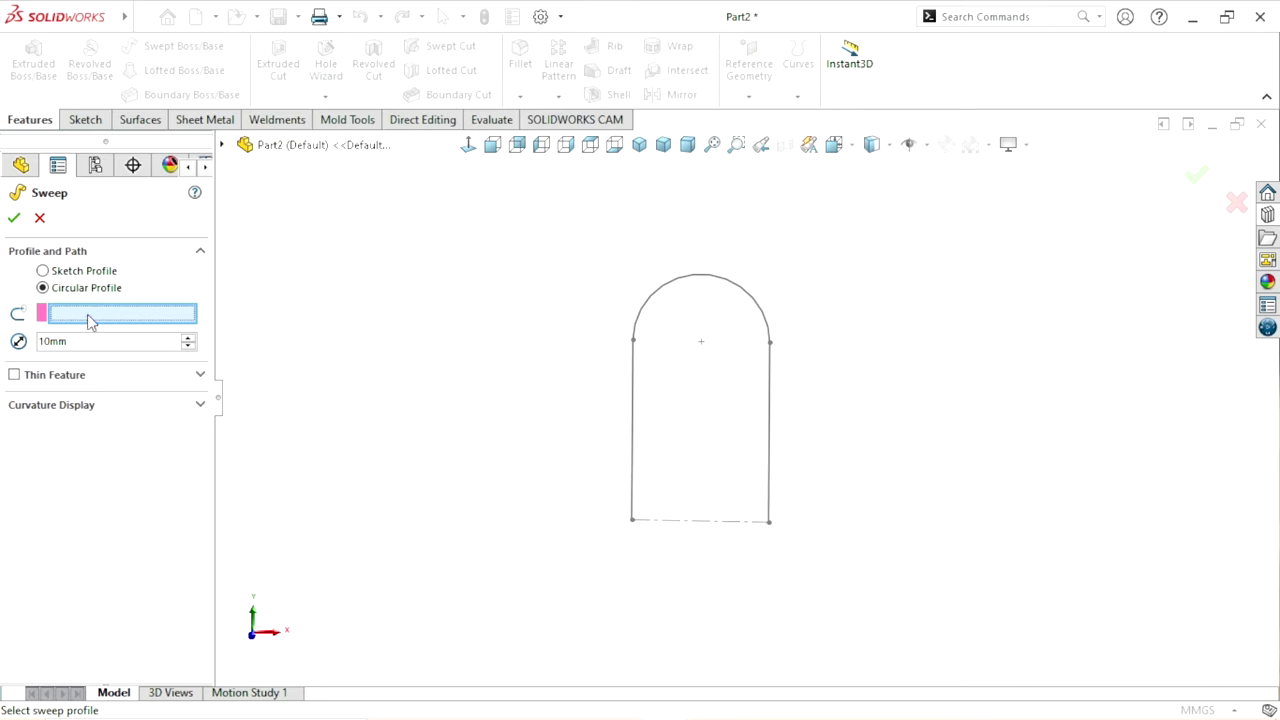
right_click(89, 317)
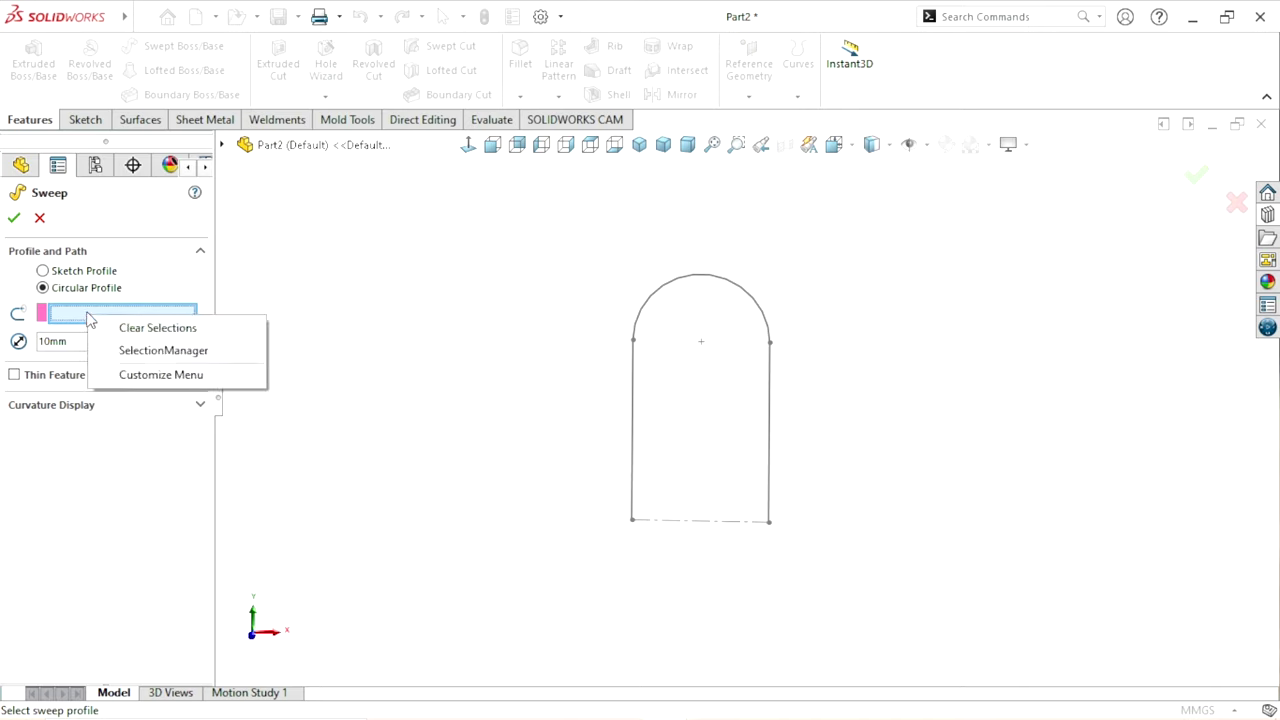
click(122, 352)
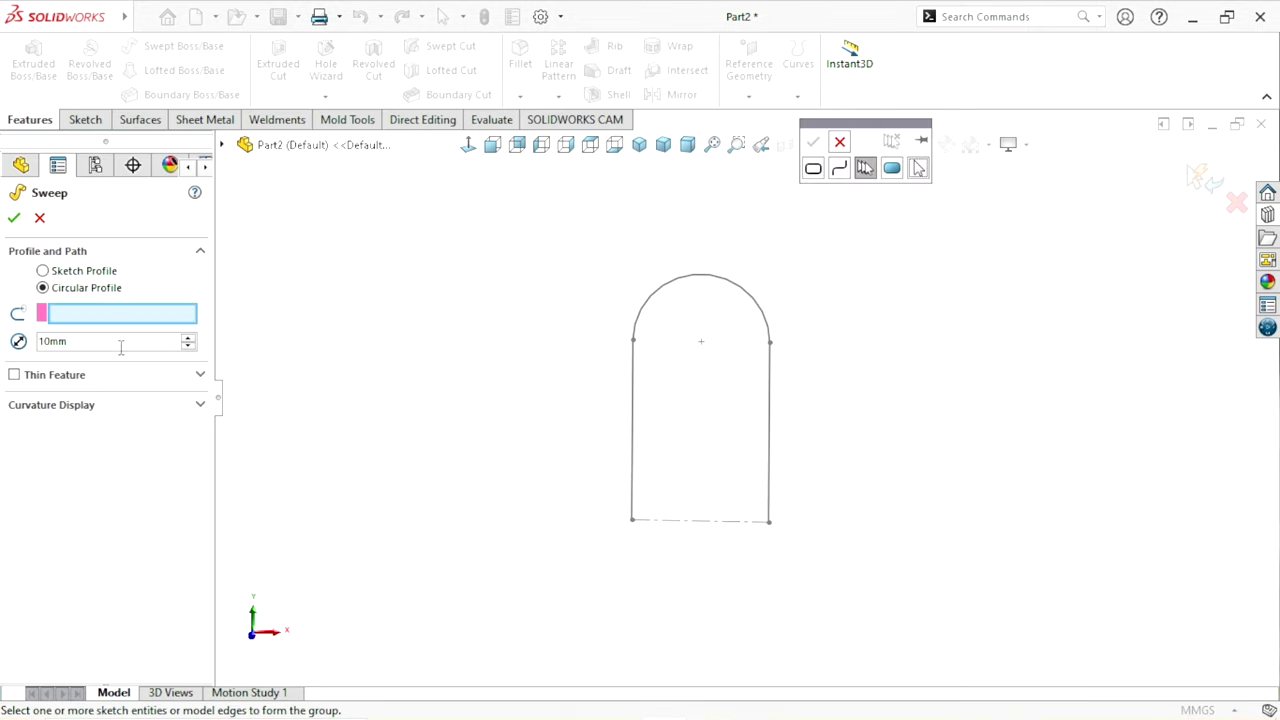
Use only the left vertical line as the path and make the rod 10 mm in diameter
click(632, 440)
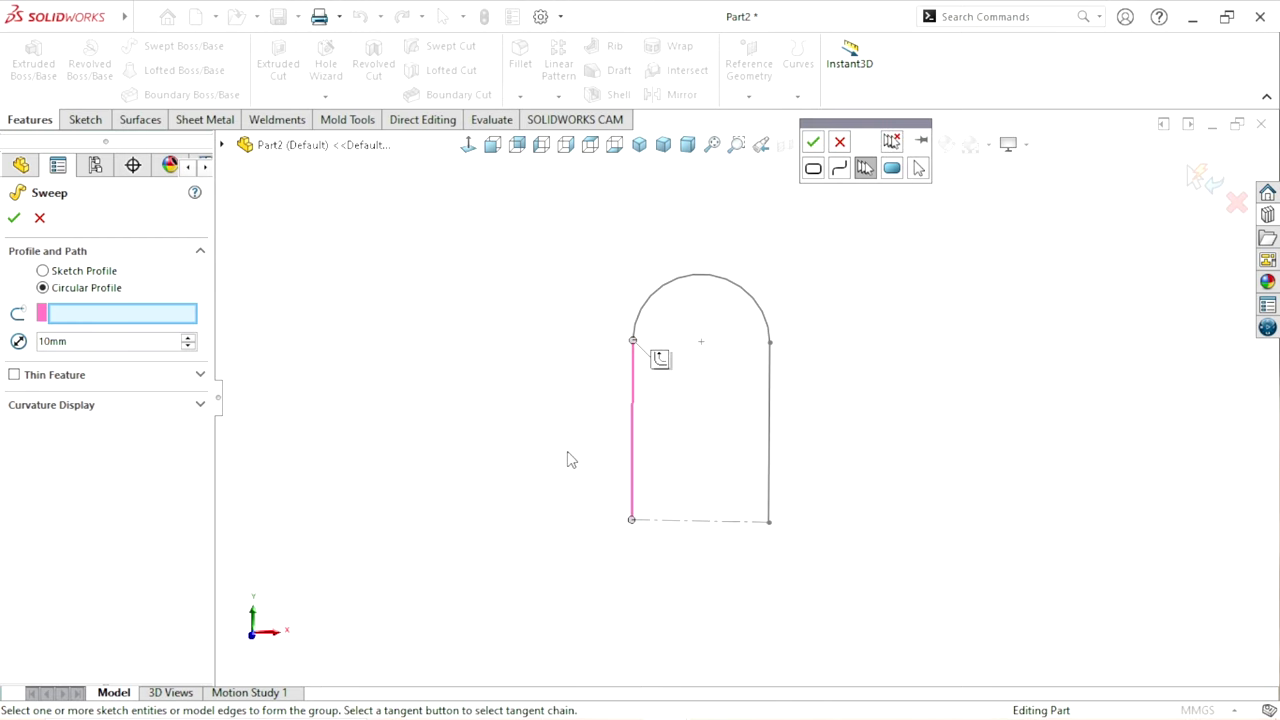
click(812, 143)
click(72, 345)
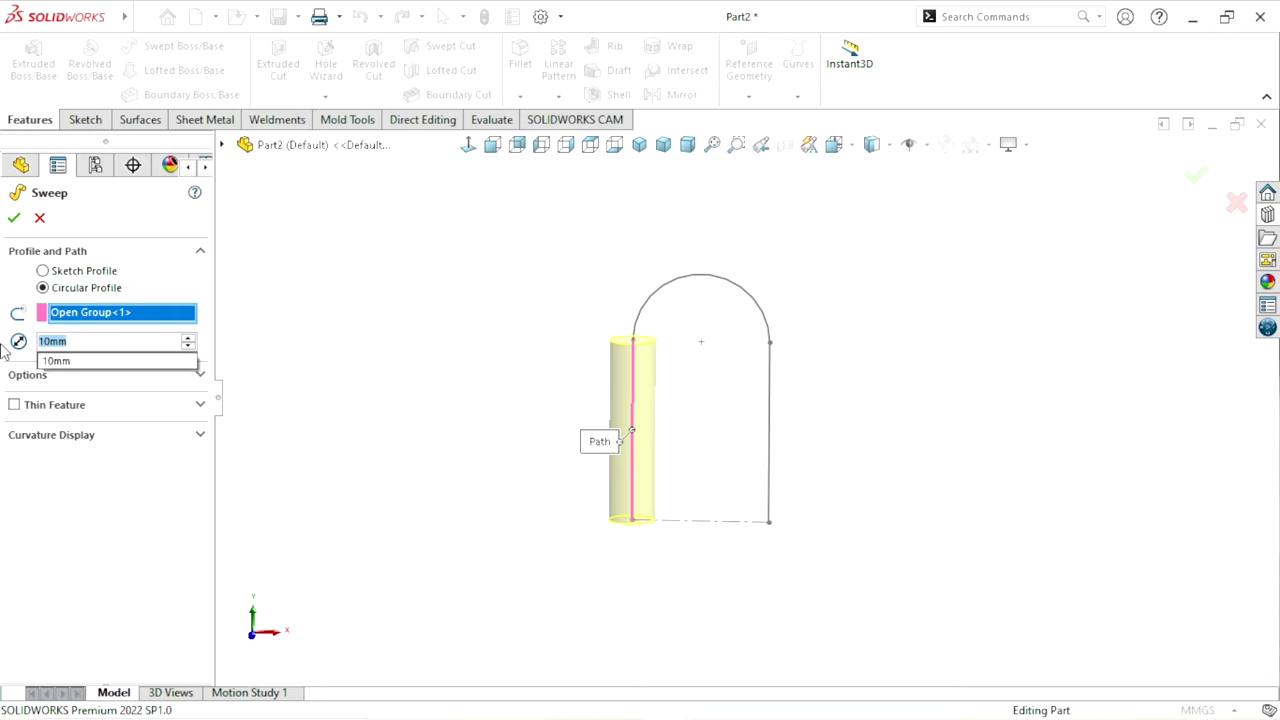
text(10)
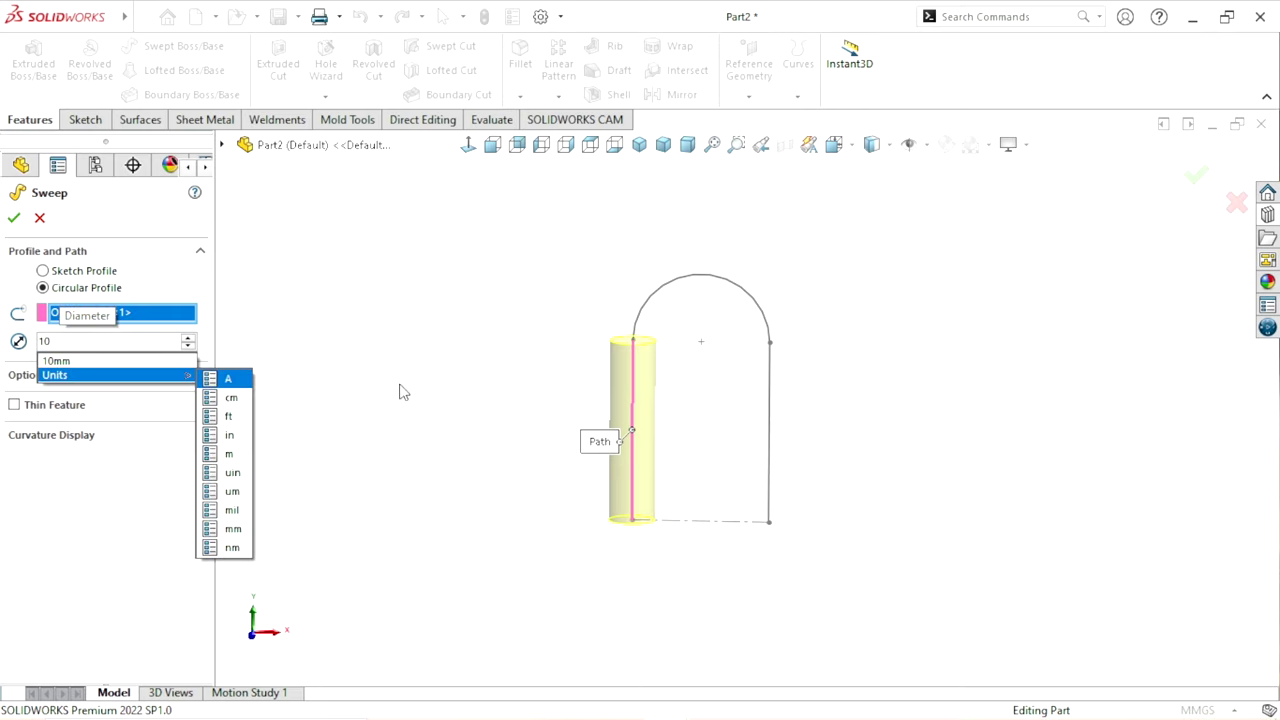
key(Return)
click(16, 219)
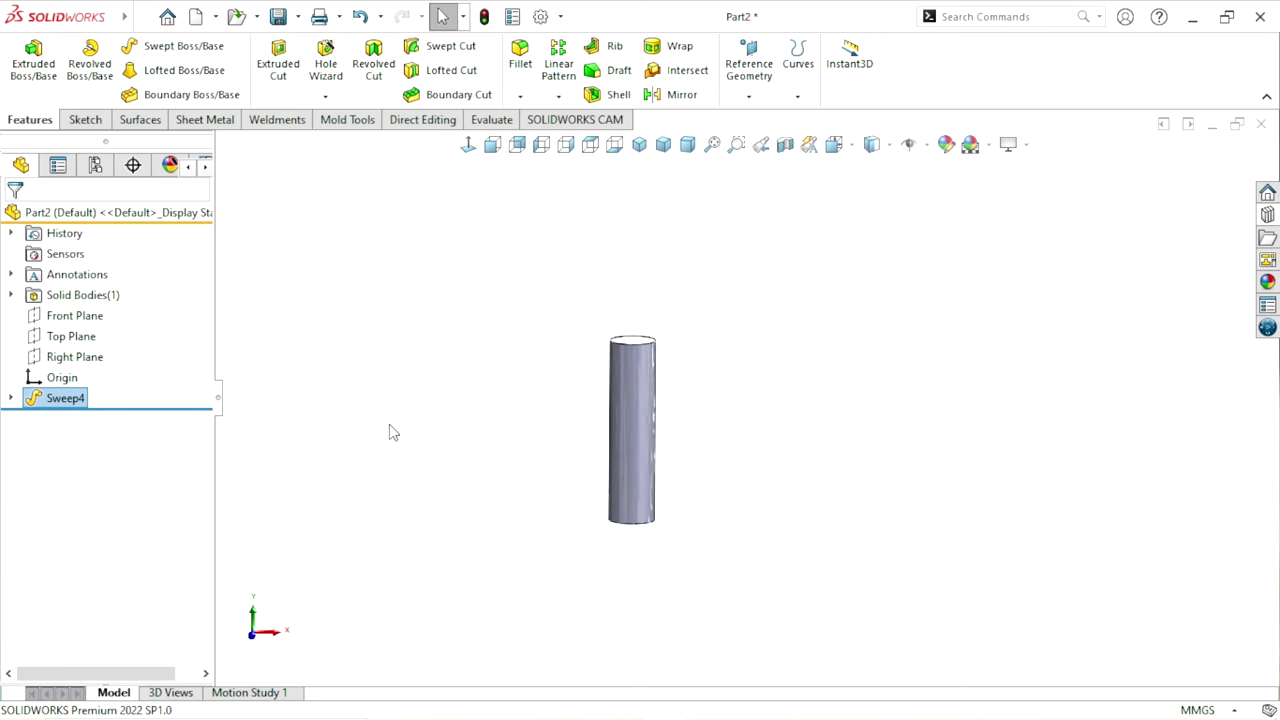
Make Sketch25 under Sweep4 visible again
click(10, 398)
click(80, 420)
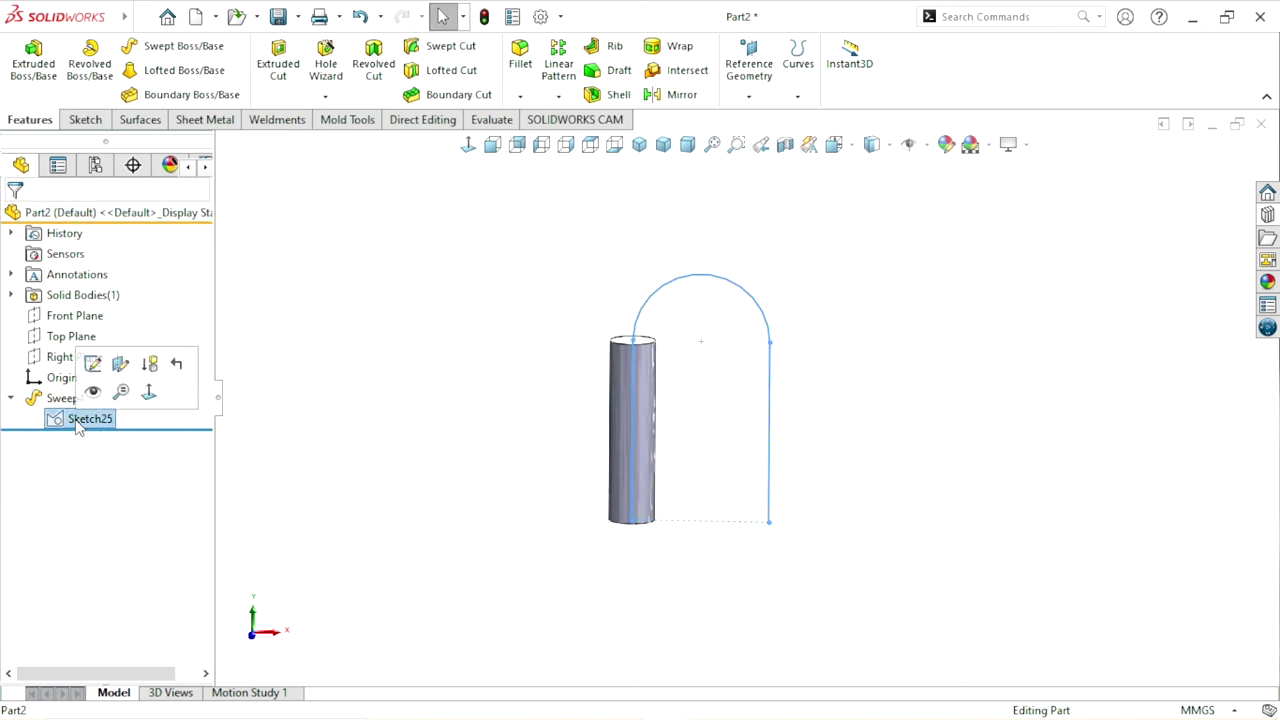
click(93, 391)
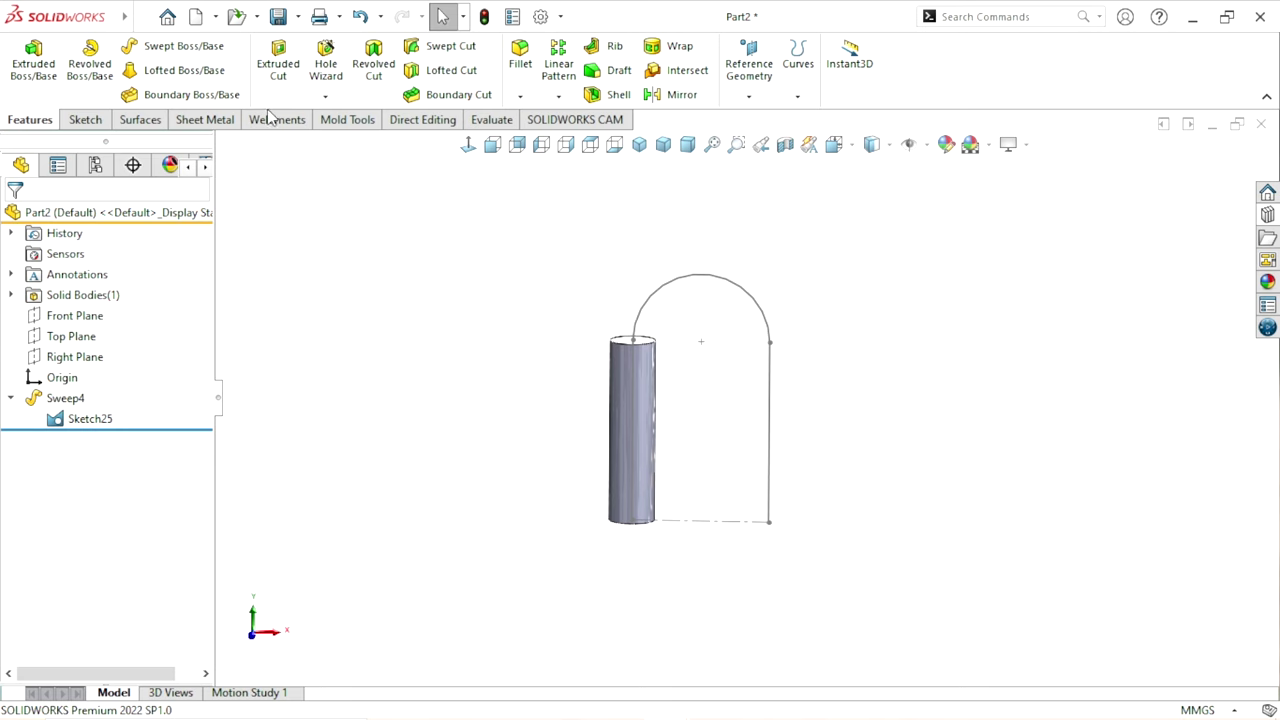
Sweep a 10 mm circular profile along the right vertical line as a second cylinder
click(220, 50)
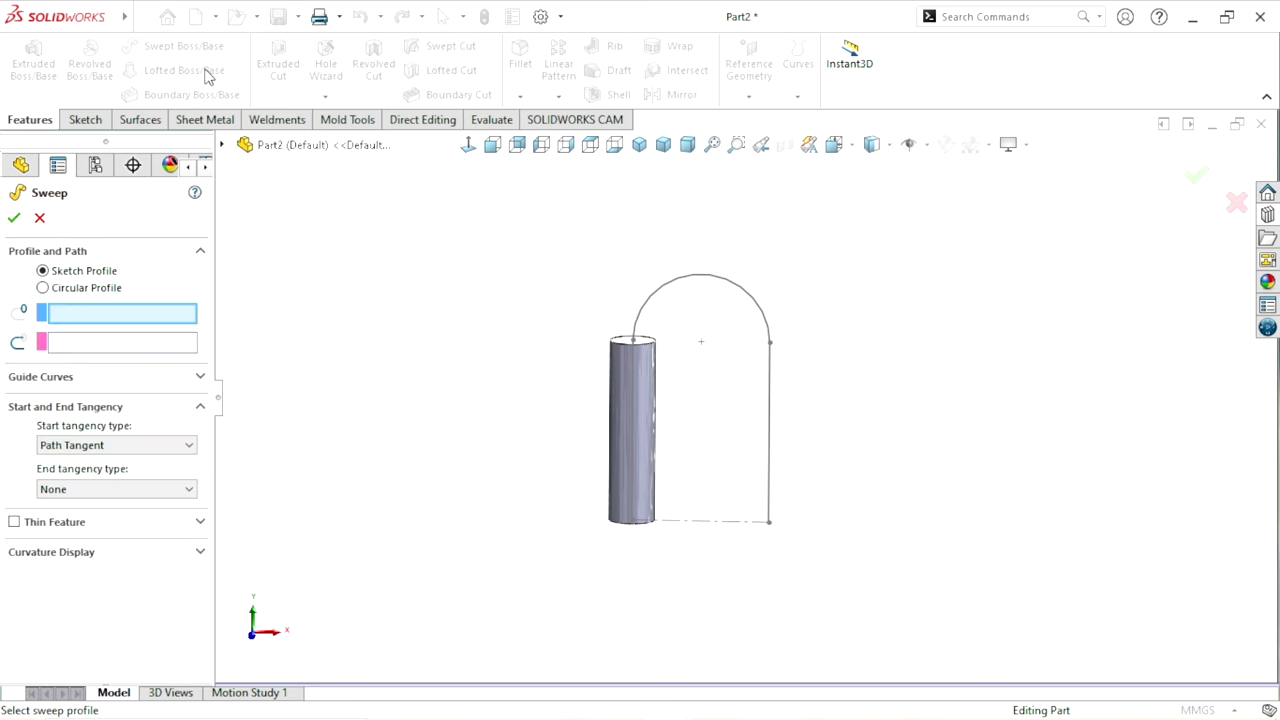
click(43, 289)
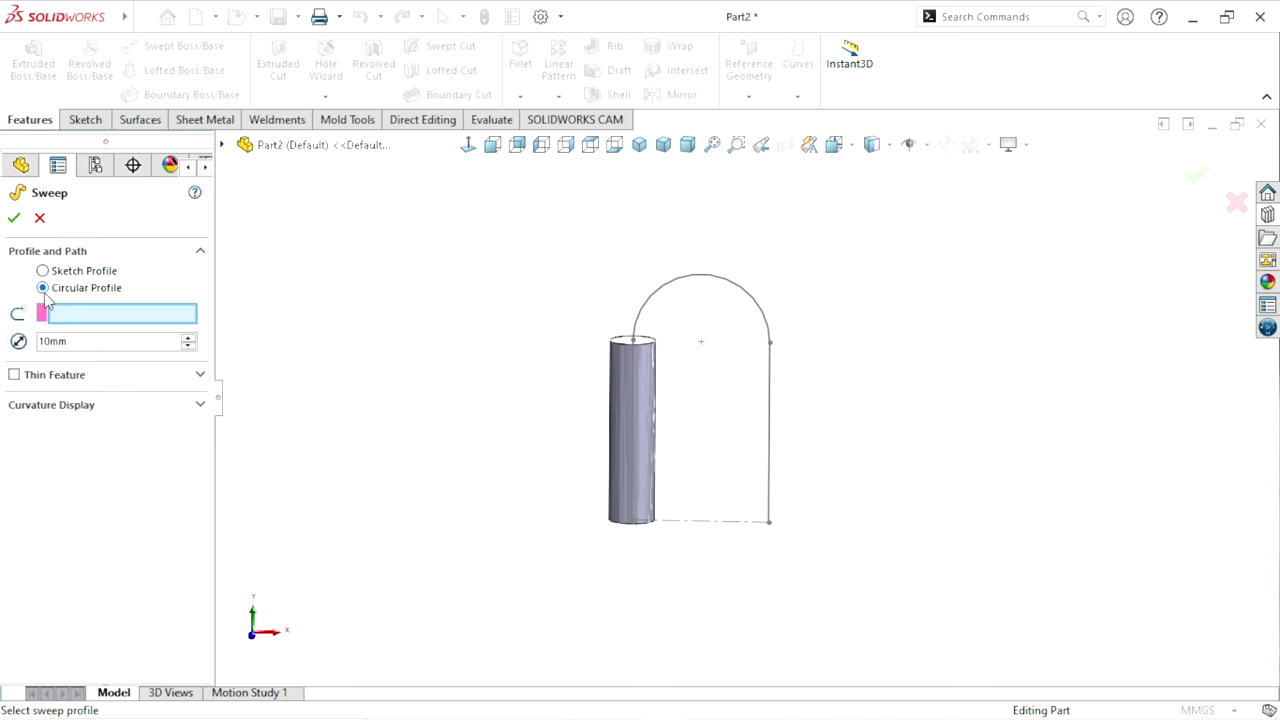
right_click(122, 320)
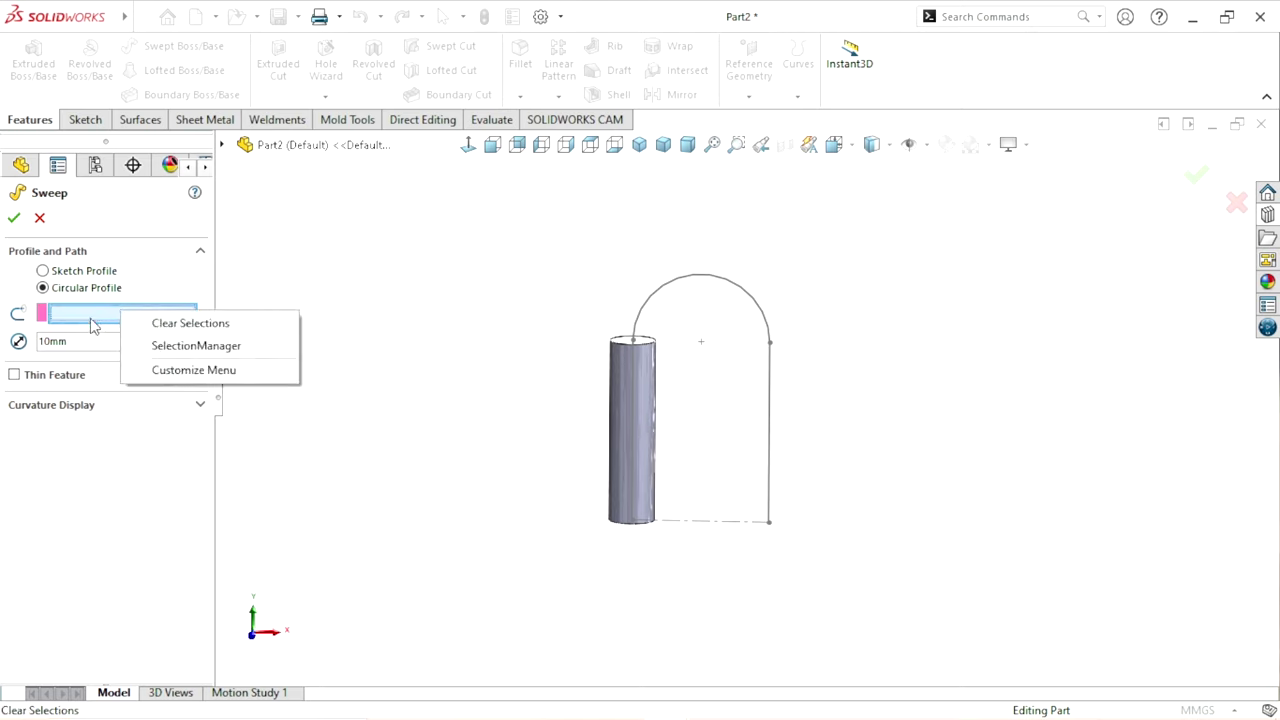
click(181, 347)
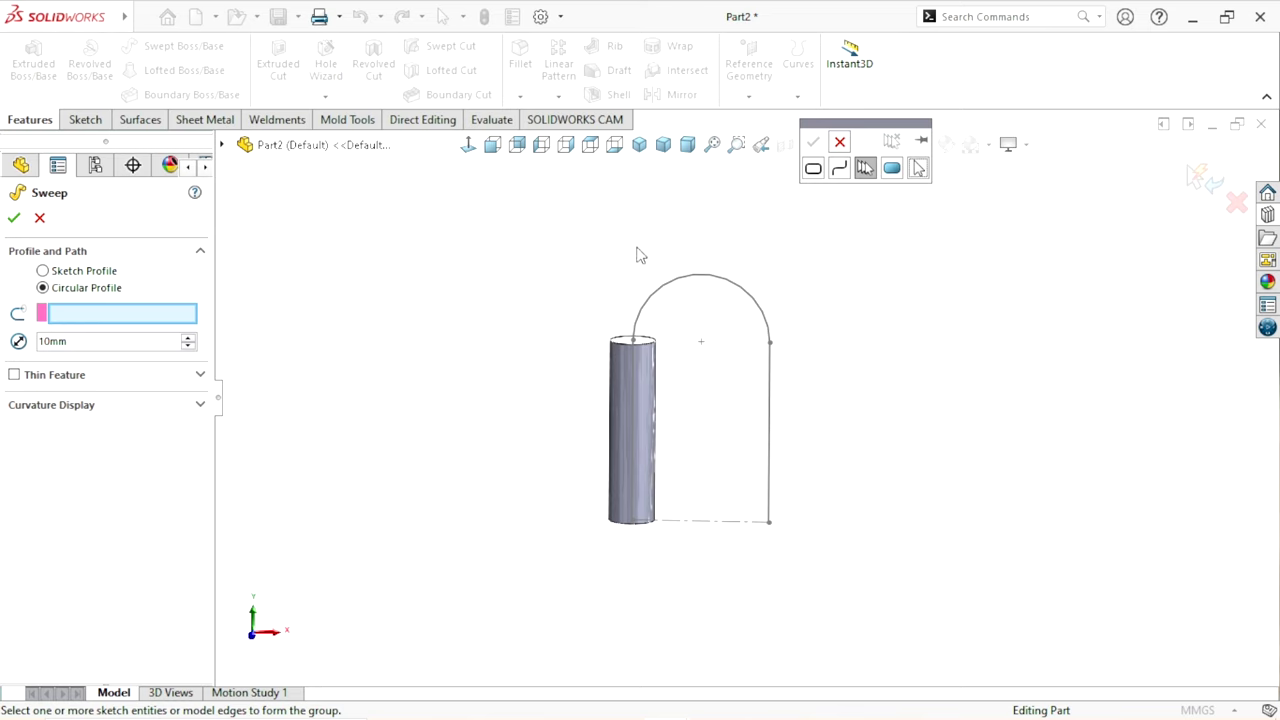
click(769, 408)
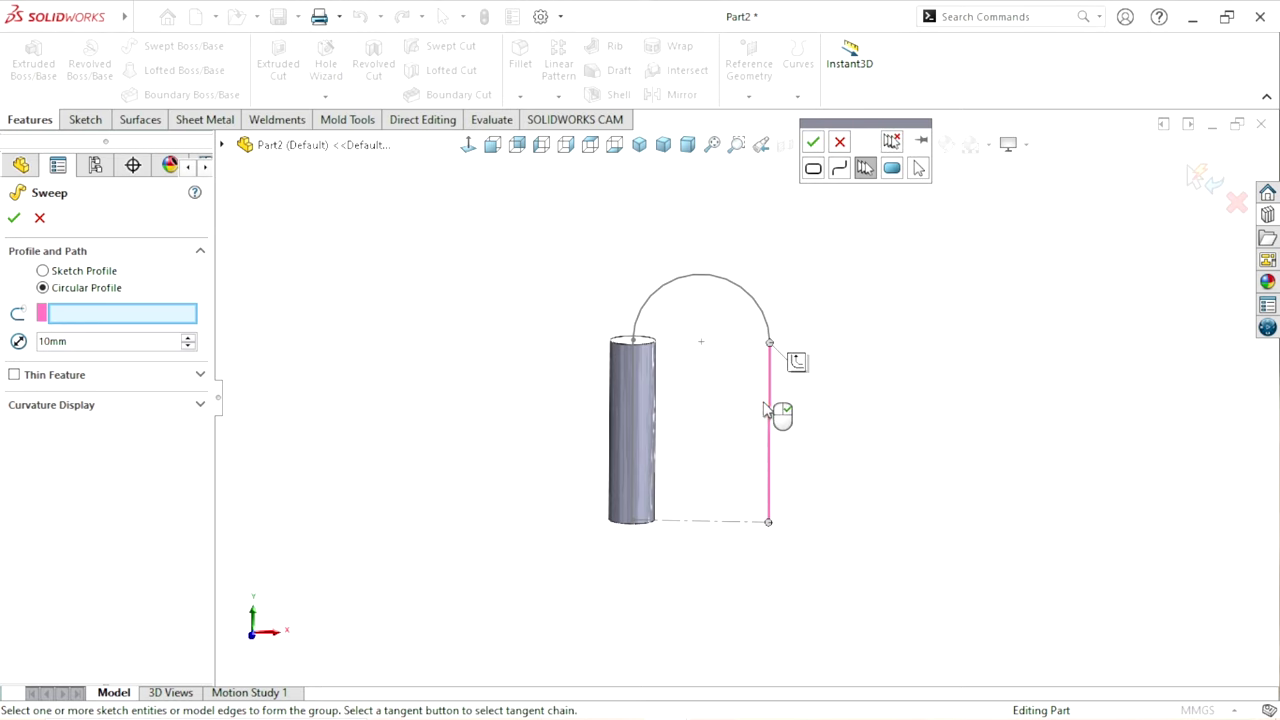
click(812, 143)
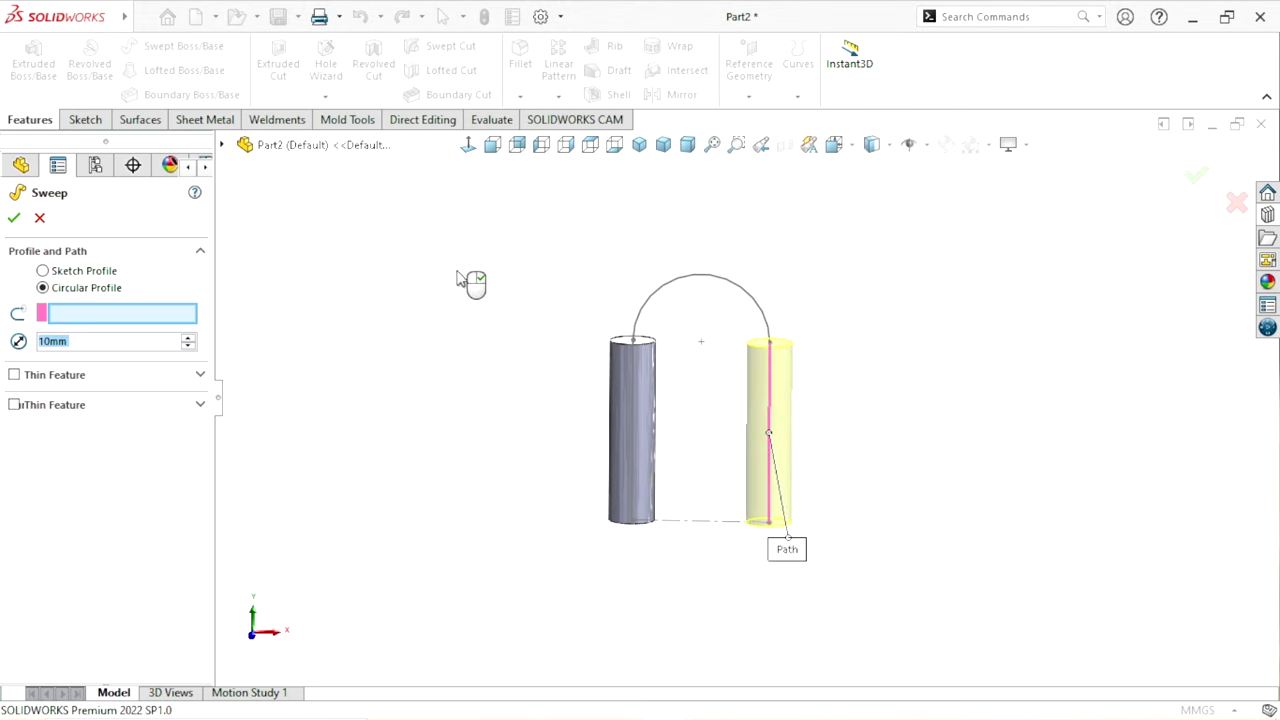
click(97, 342)
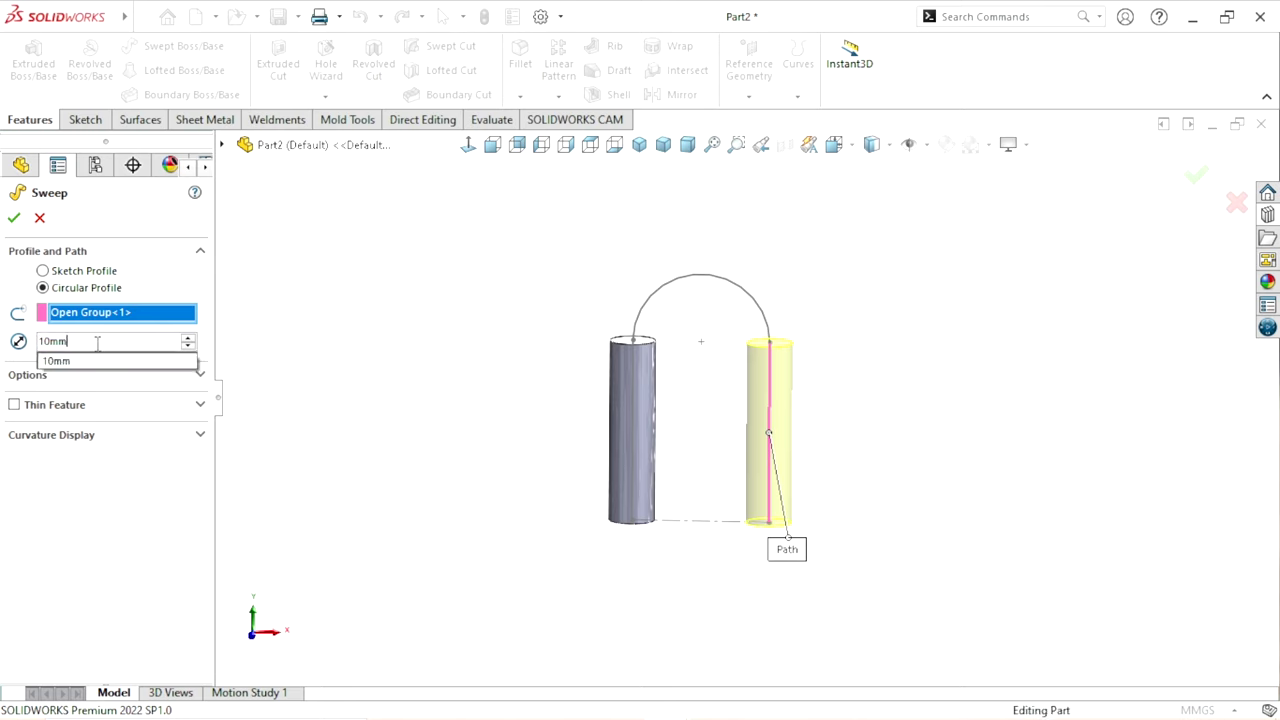
click(20, 217)
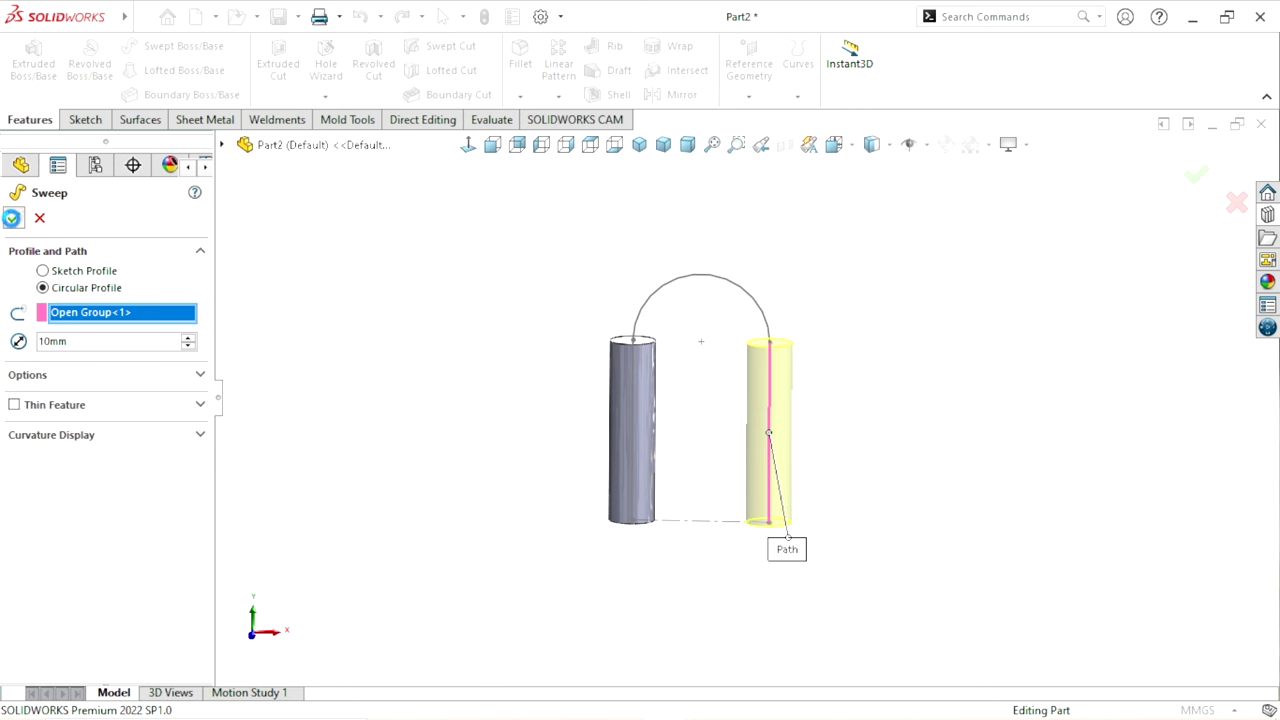
click(12, 217)
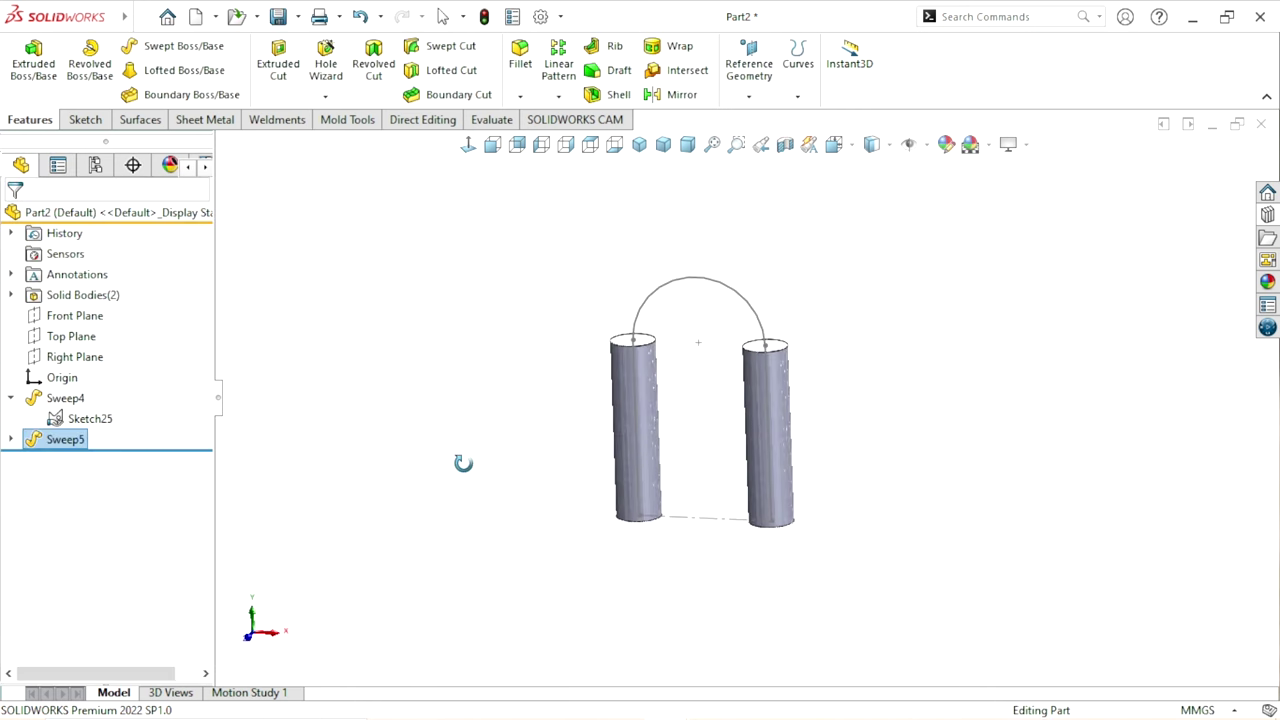
middle_drag(463, 463, 372, 164)
Sweep a 9 mm circular profile along the top arc to join both cylinders
click(190, 50)
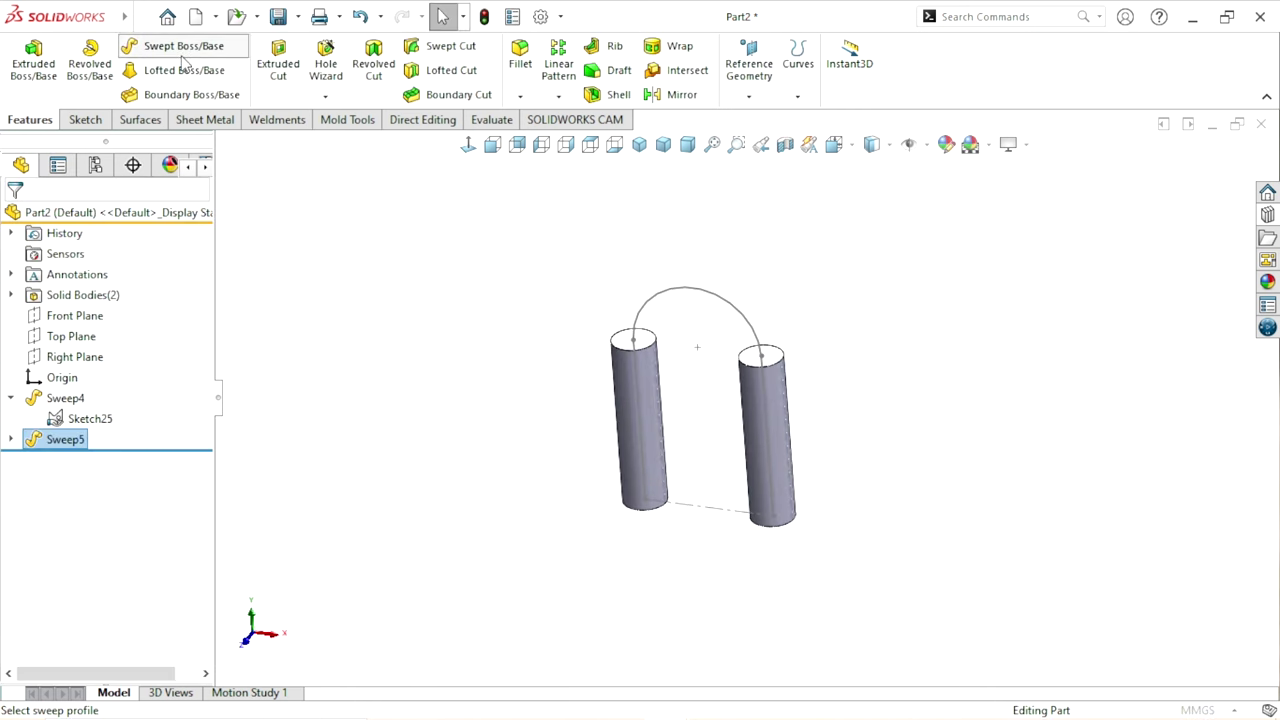
click(82, 292)
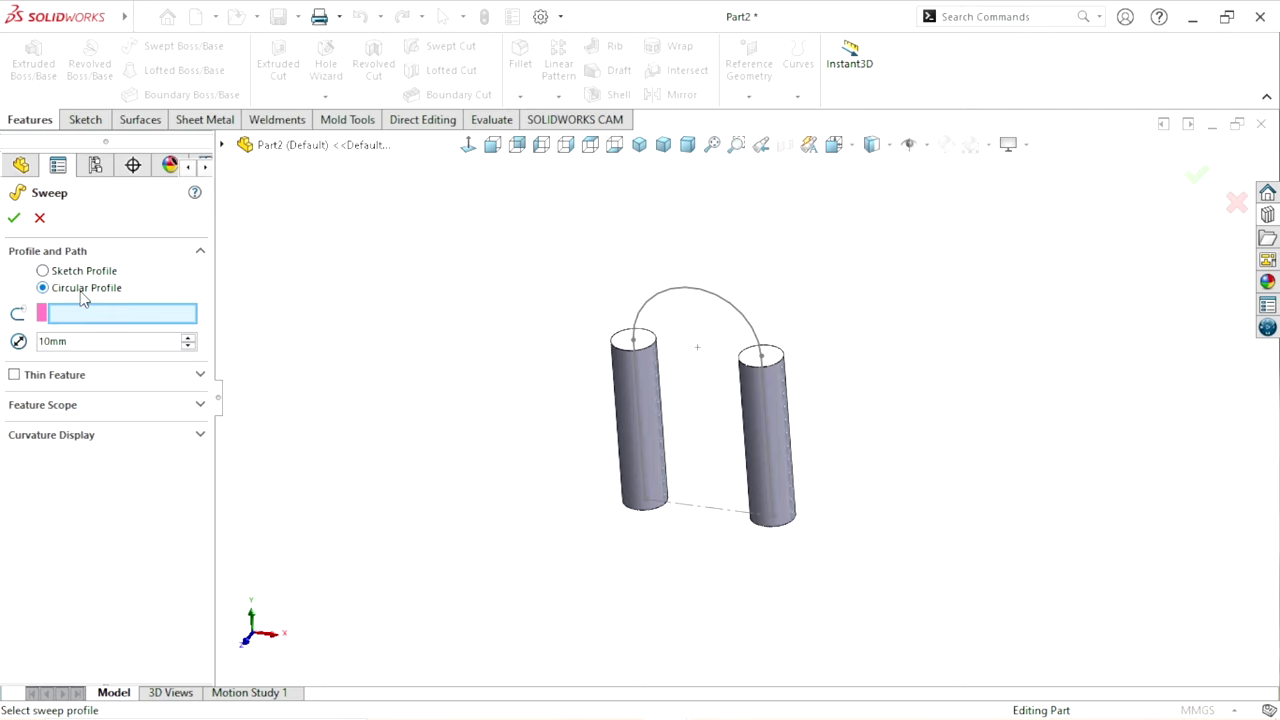
right_click(84, 320)
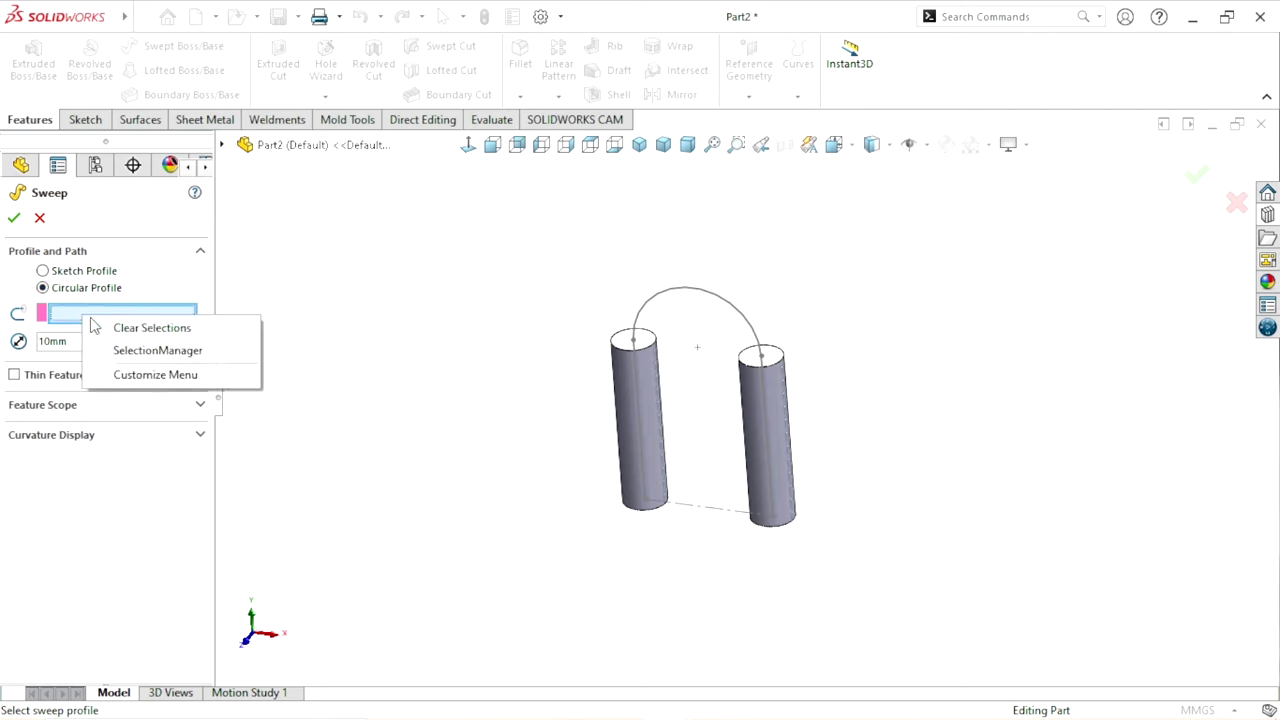
click(164, 350)
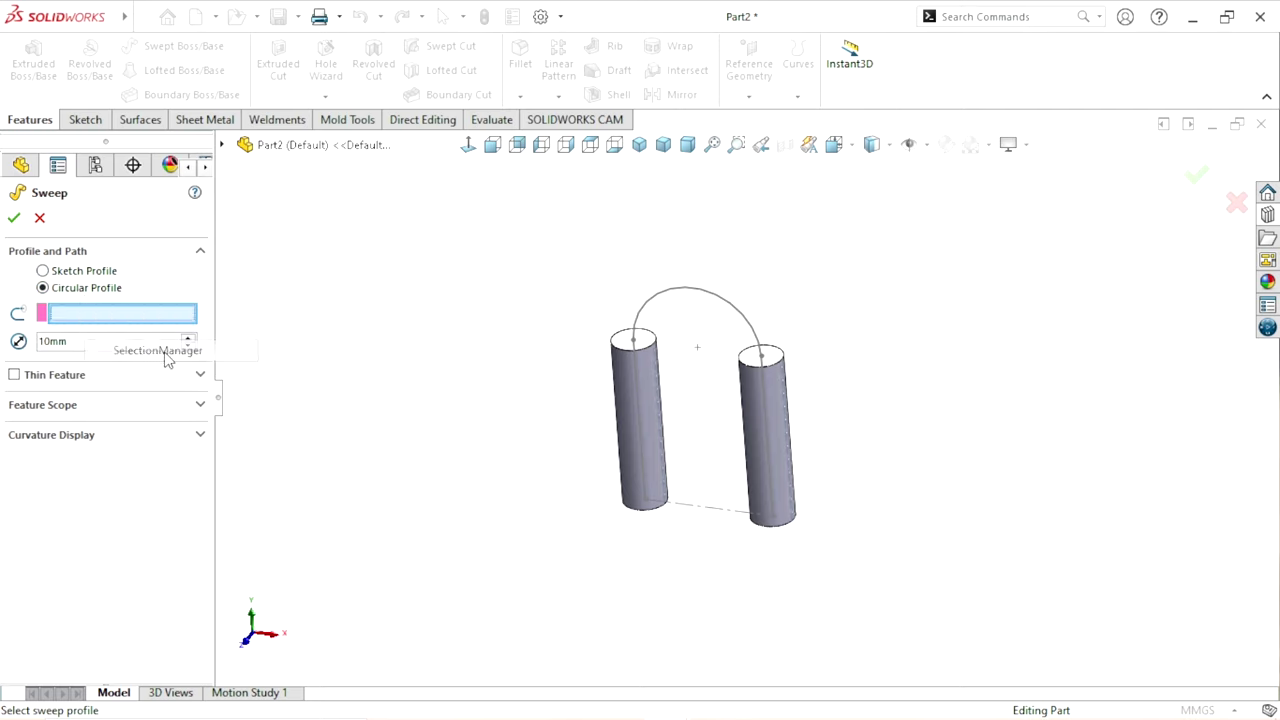
click(731, 309)
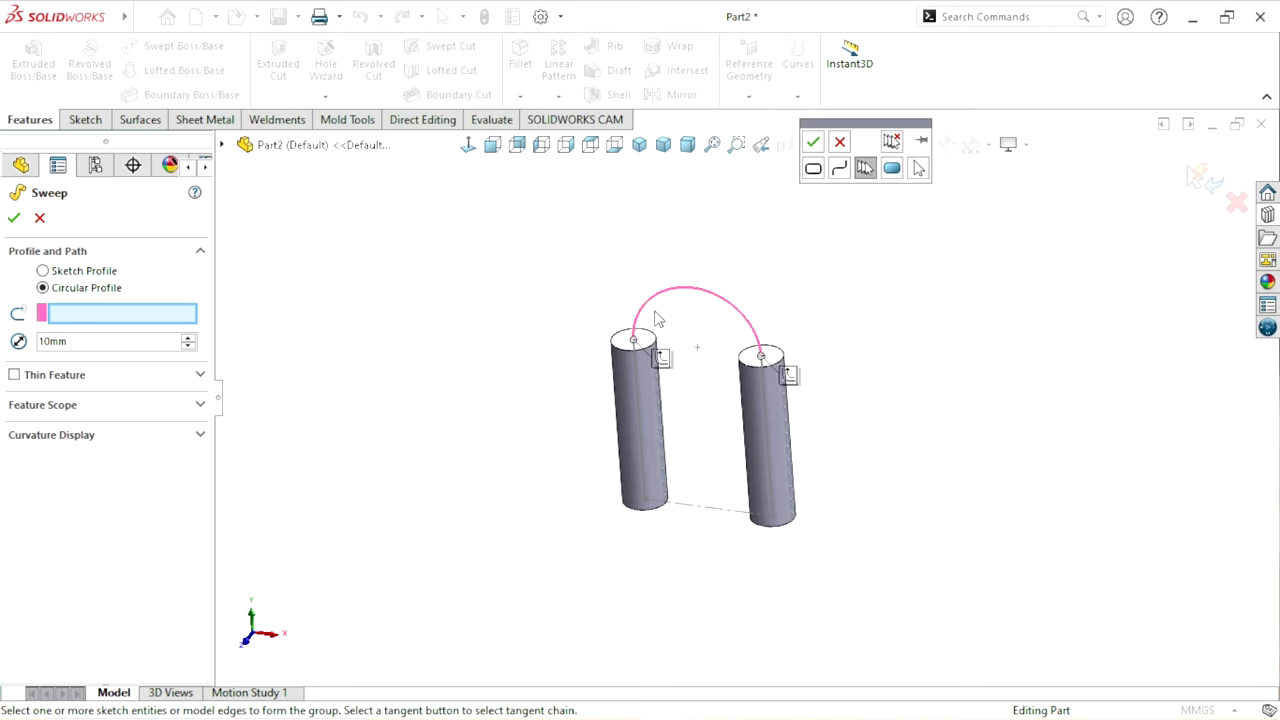
middle_drag(686, 374, 690, 360)
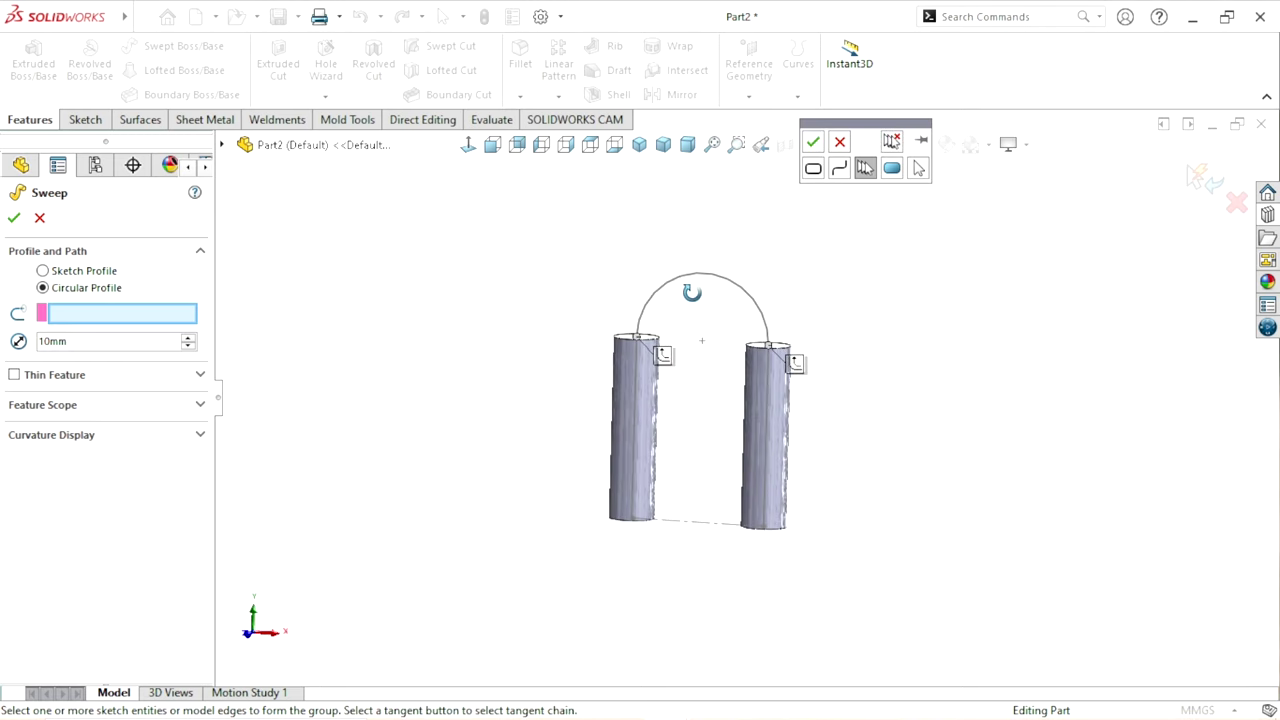
click(813, 144)
click(82, 343)
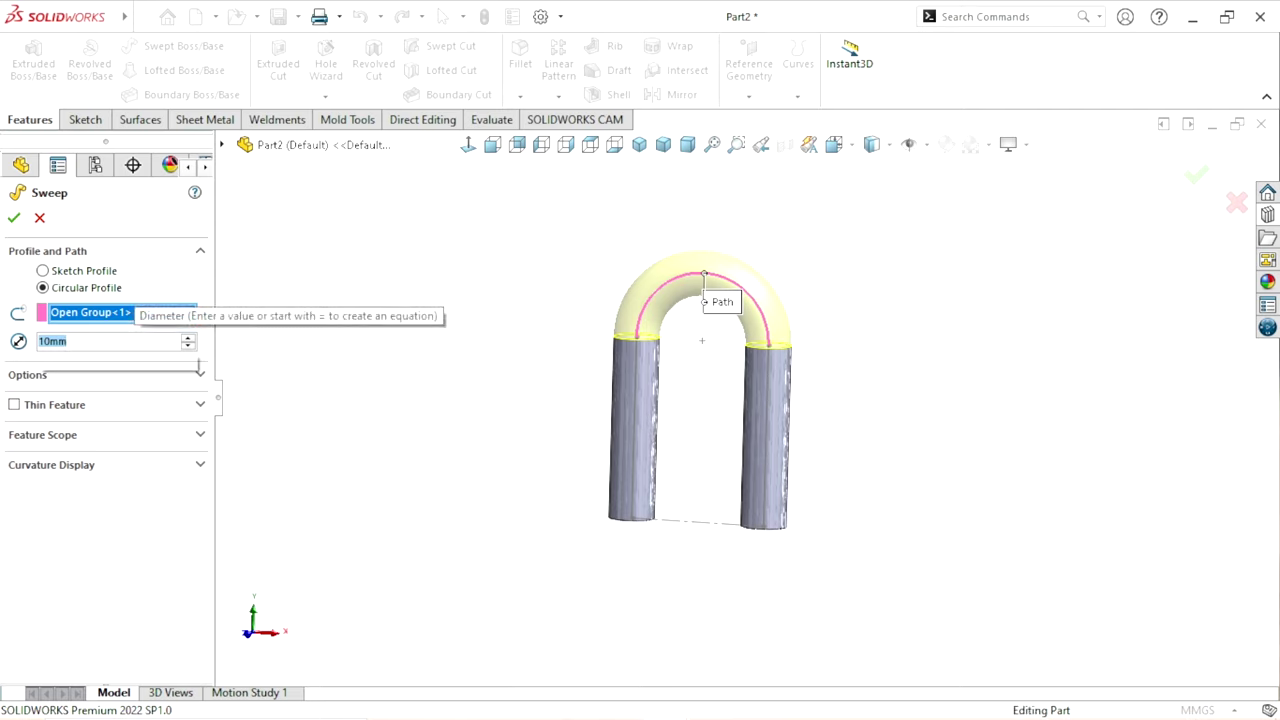
text(9)
key(Return)
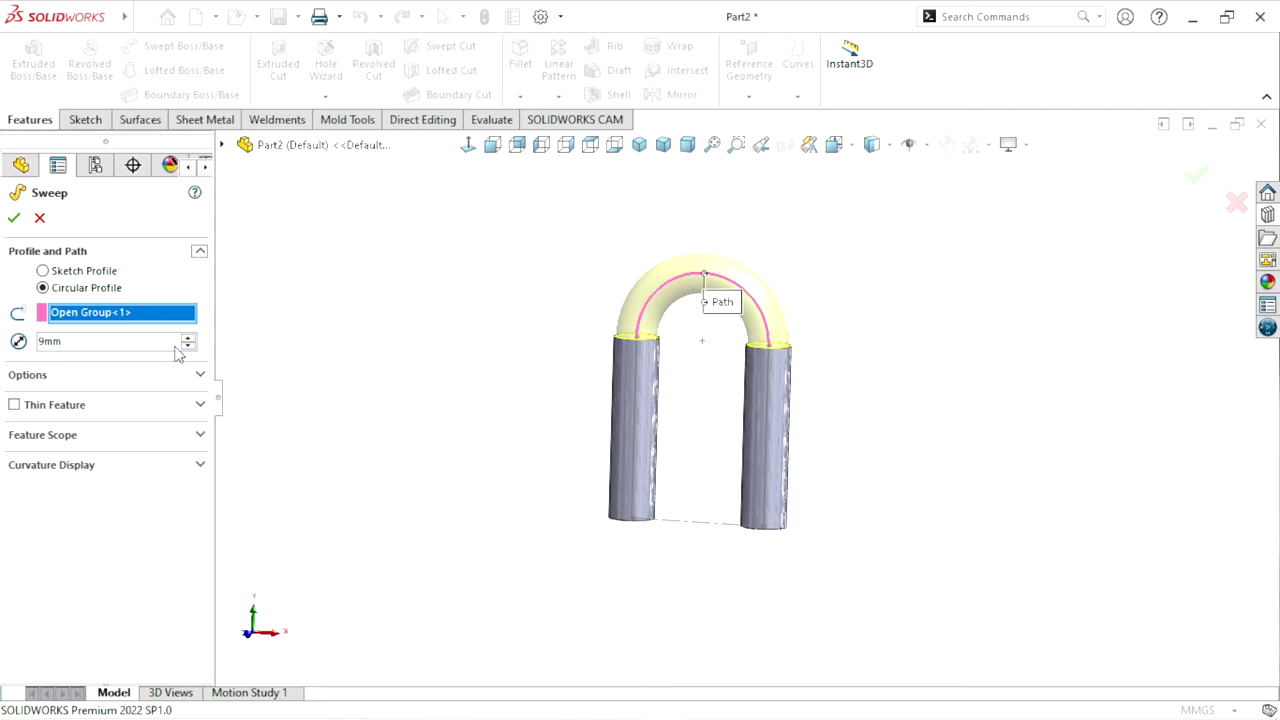
key(Return)
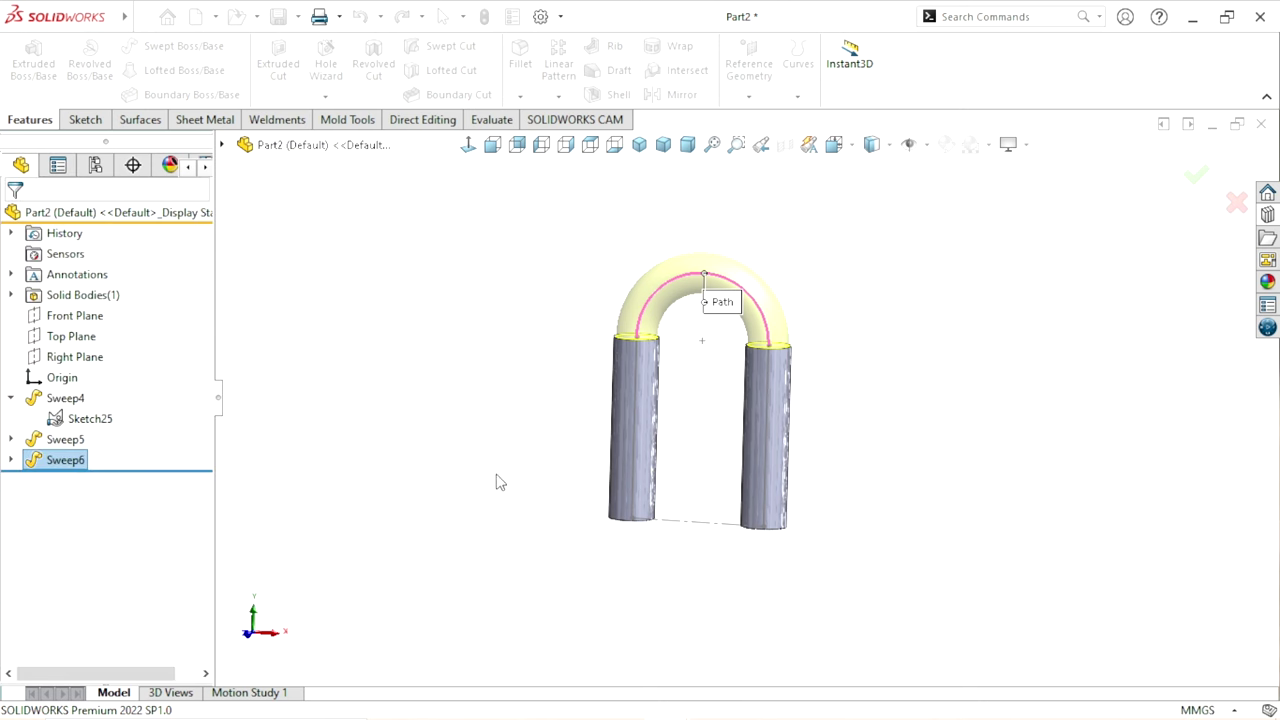
Hide Sketch25 and orbit the finished U-tube to stand upright
mouse_move(500, 480)
middle_down()
mouse_move(459, 502)
mouse_move(569, 420)
middle_up()
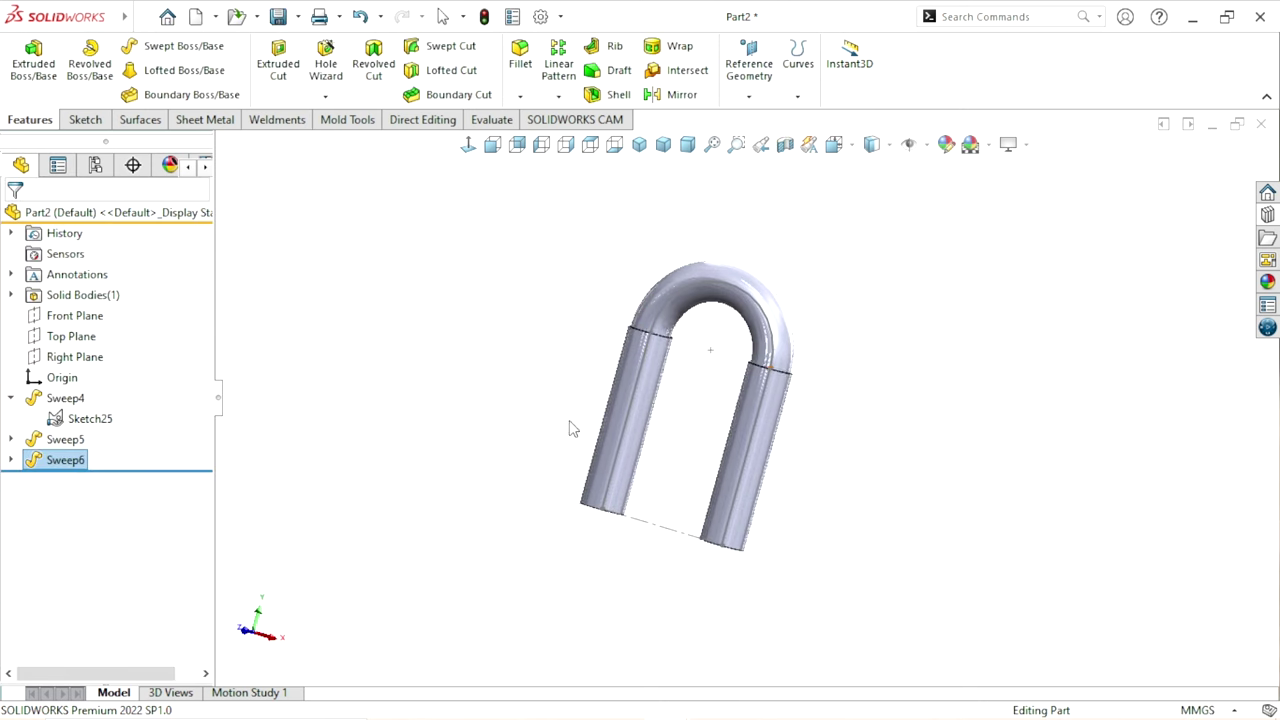
click(682, 289)
click(763, 243)
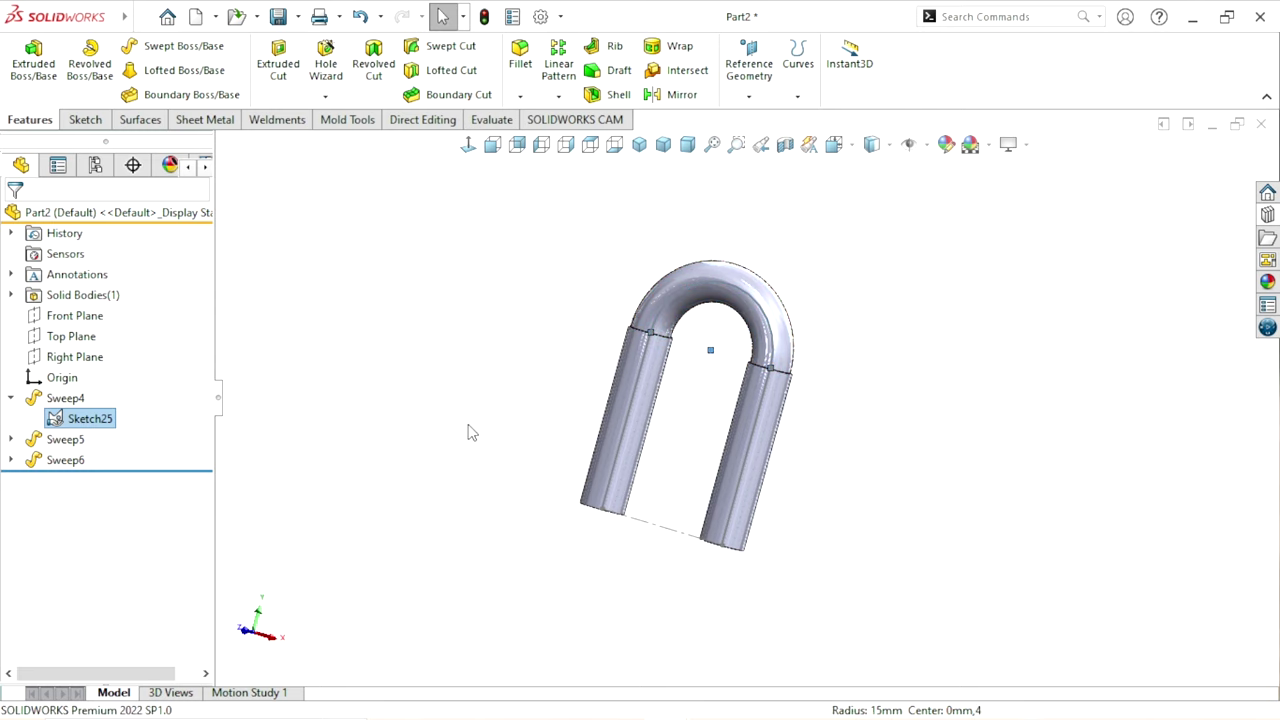
click(420, 465)
middle_drag(420, 465, 769, 425)
scroll(700, 338, down, 3)
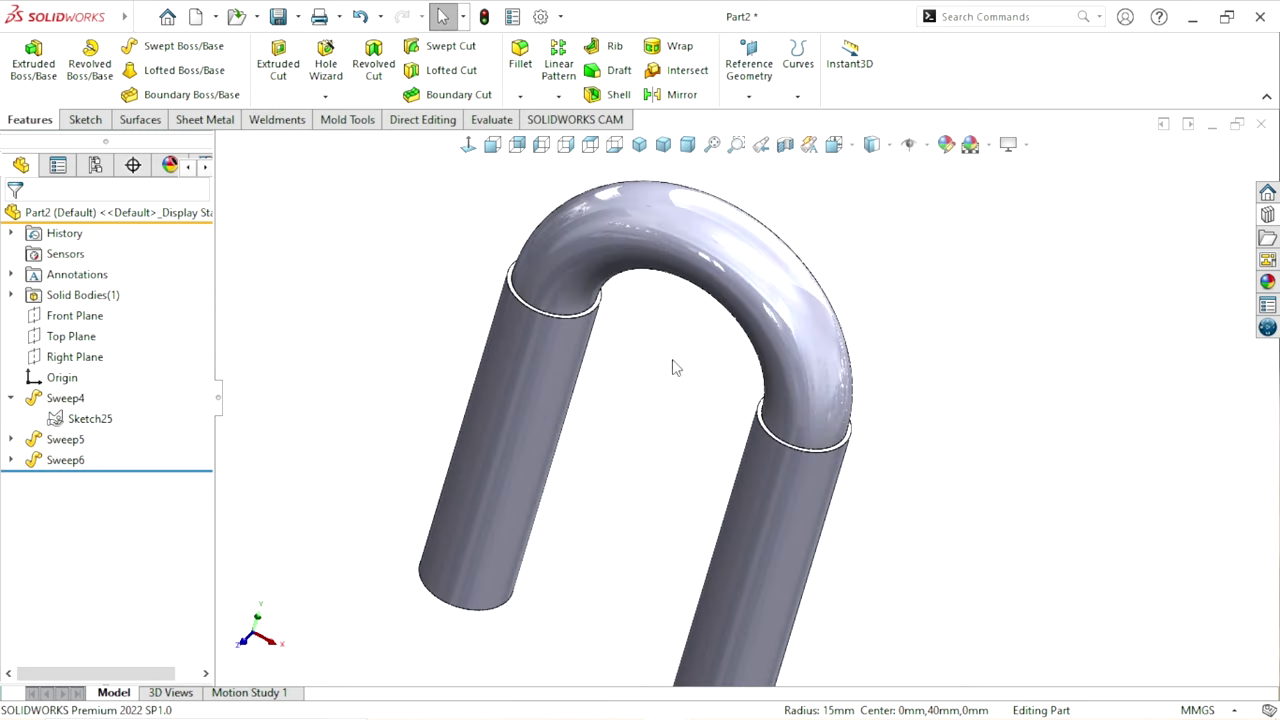
scroll(640, 468, up, 3)
mouse_move(654, 466)
middle_down()
mouse_move(711, 420)
mouse_move(649, 537)
mouse_move(734, 457)
mouse_move(829, 429)
mouse_move(804, 493)
mouse_move(714, 549)
mouse_move(723, 463)
mouse_move(689, 480)
mouse_move(594, 374)
middle_up()
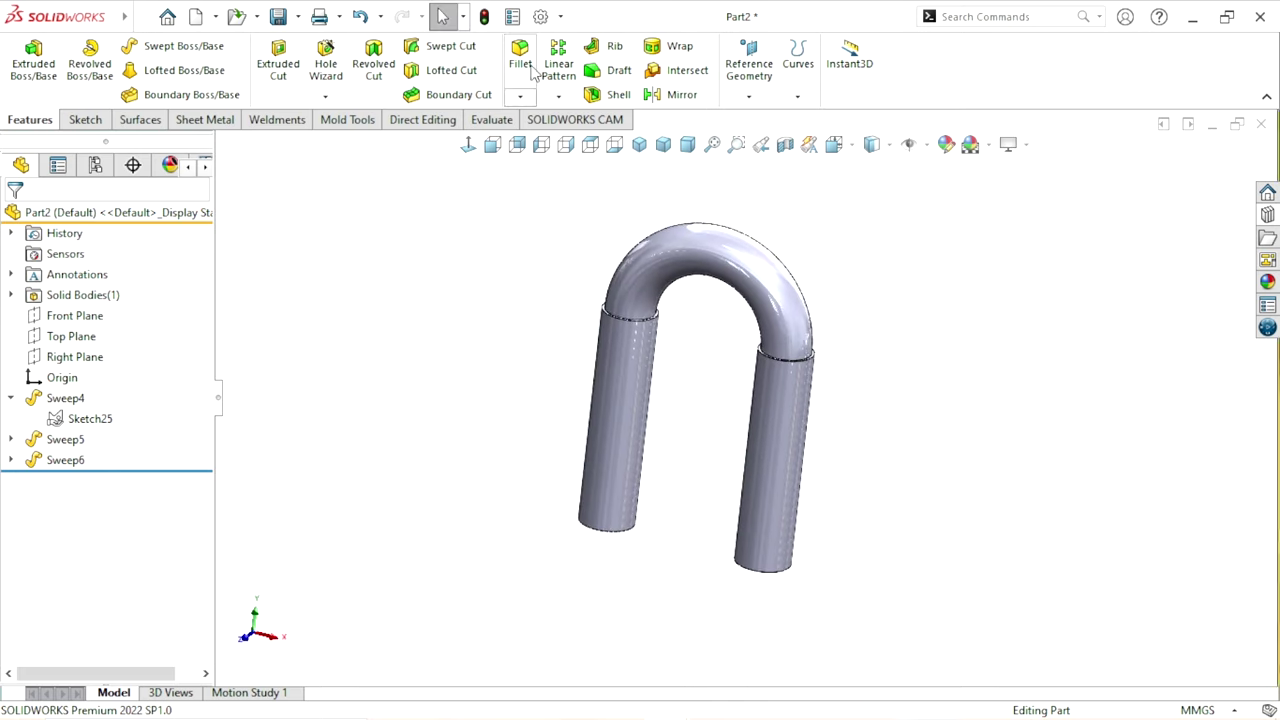
Start a 0.5 mm × 45° chamfer on both tube end faces
click(517, 104)
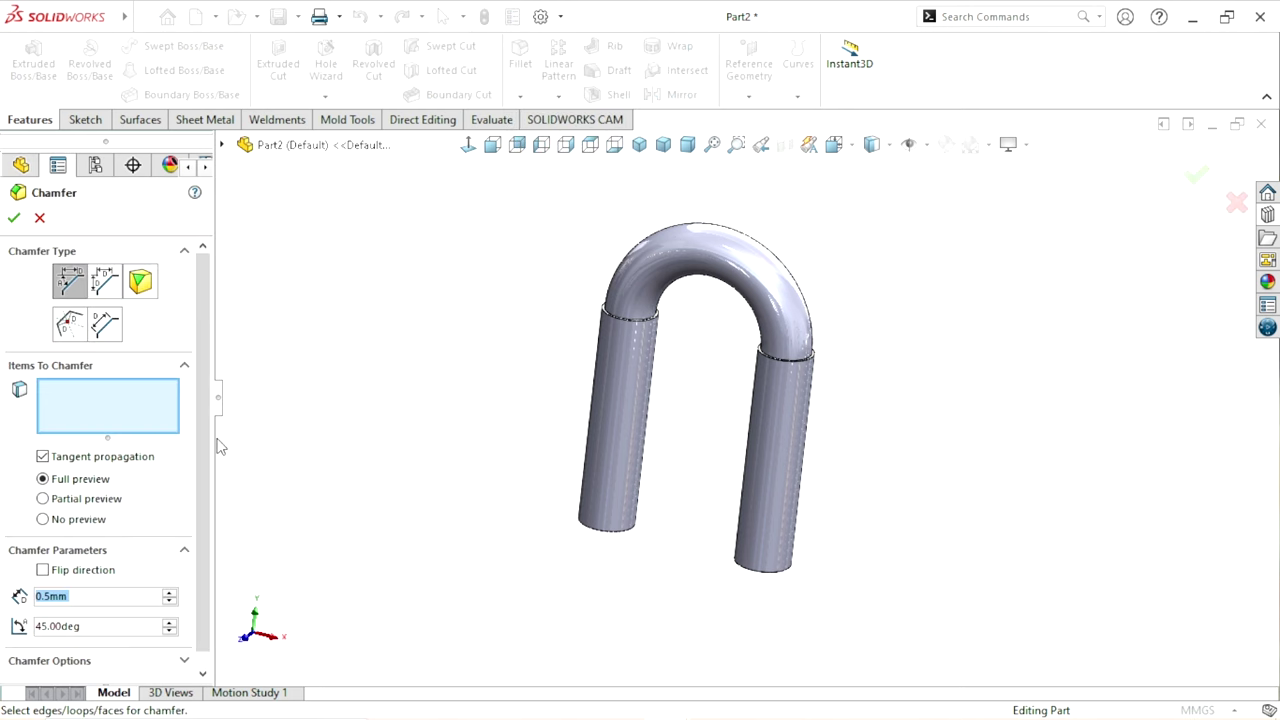
scroll(202, 445, down, 1)
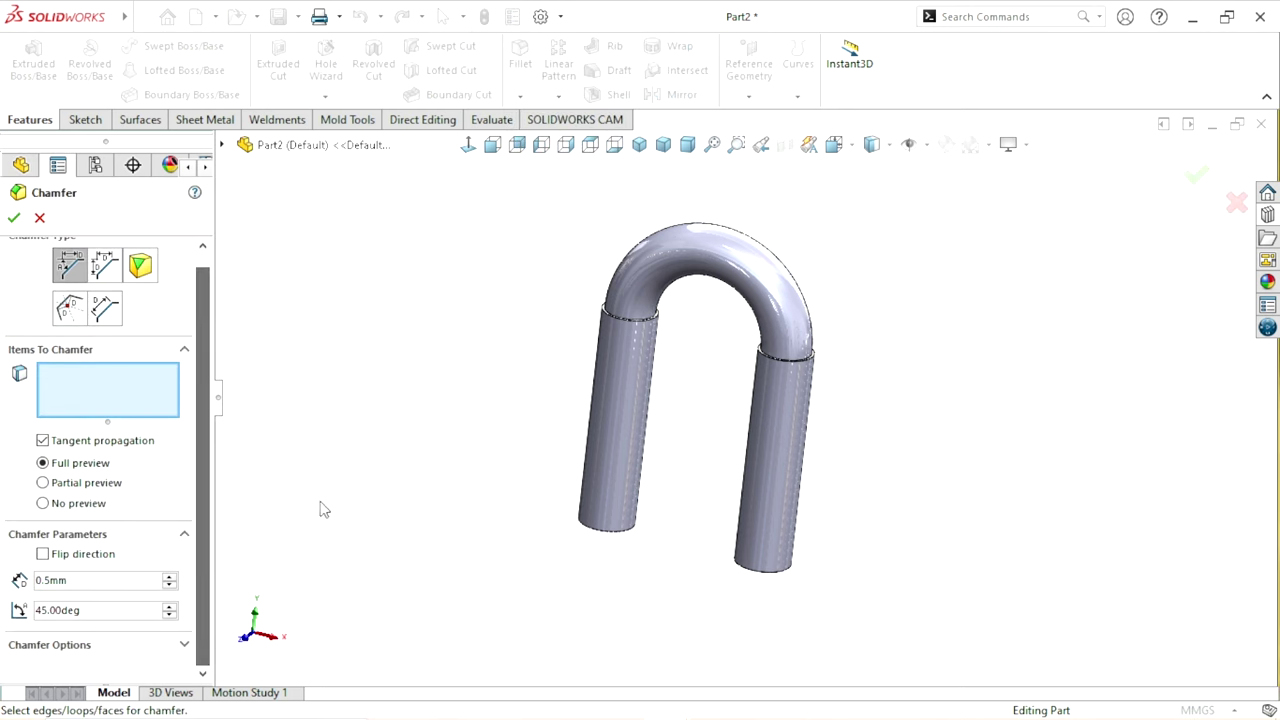
click(102, 580)
mouse_move(700, 500)
middle_down()
mouse_move(563, 574)
mouse_move(577, 487)
middle_up()
click(580, 489)
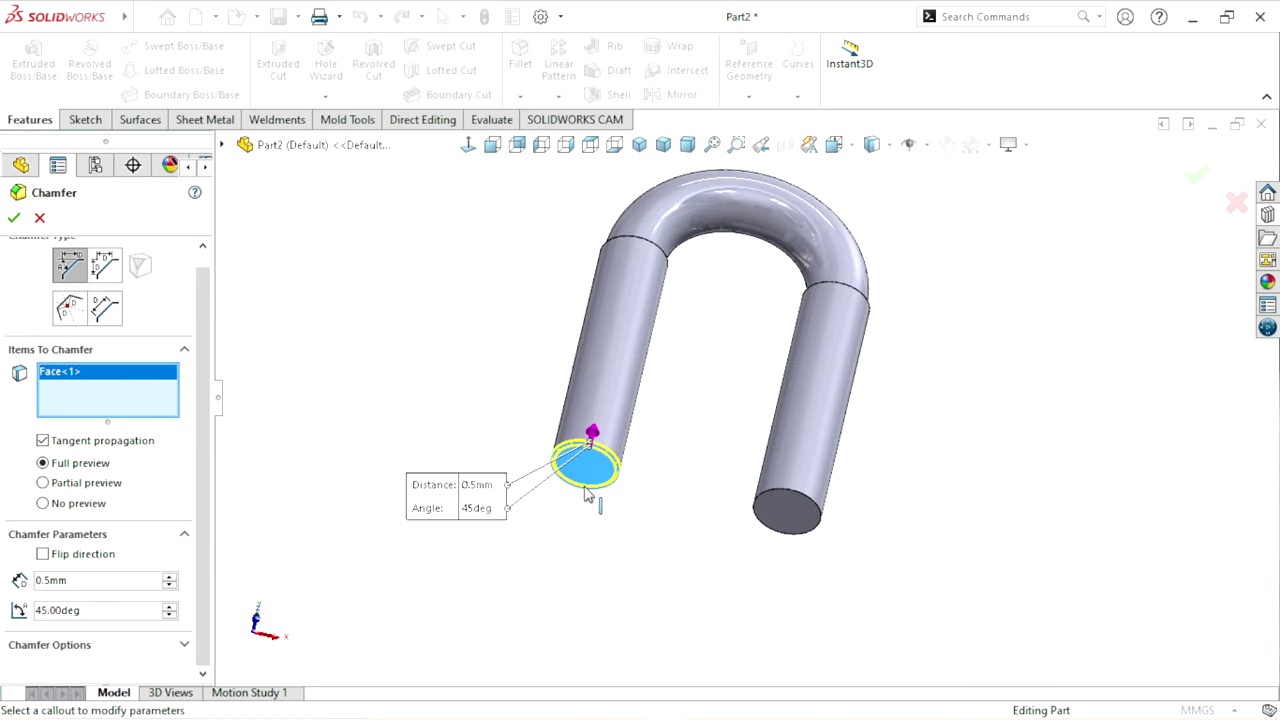
click(803, 537)
Add the two leg-to-bend joint edges to the chamfer and apply it
scroll(837, 551, up, 2)
middle_drag(837, 551, 808, 412)
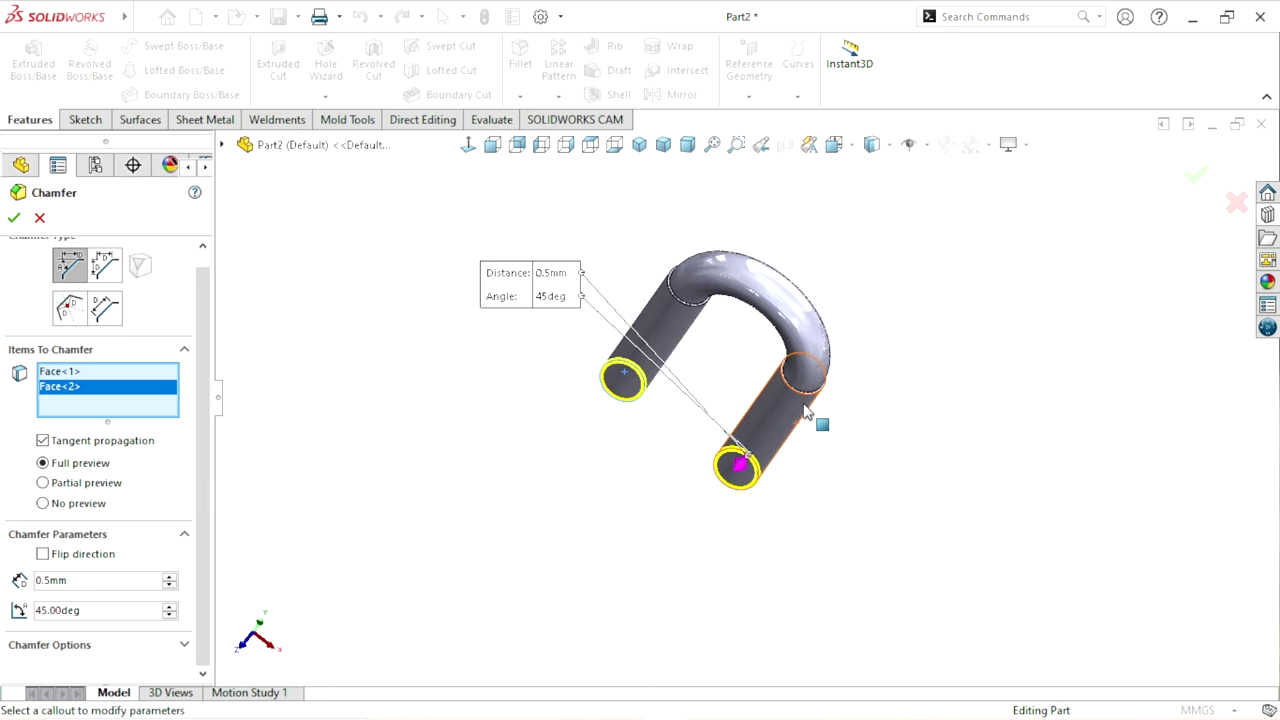
scroll(806, 412, down, 5)
scroll(809, 370, down, 3)
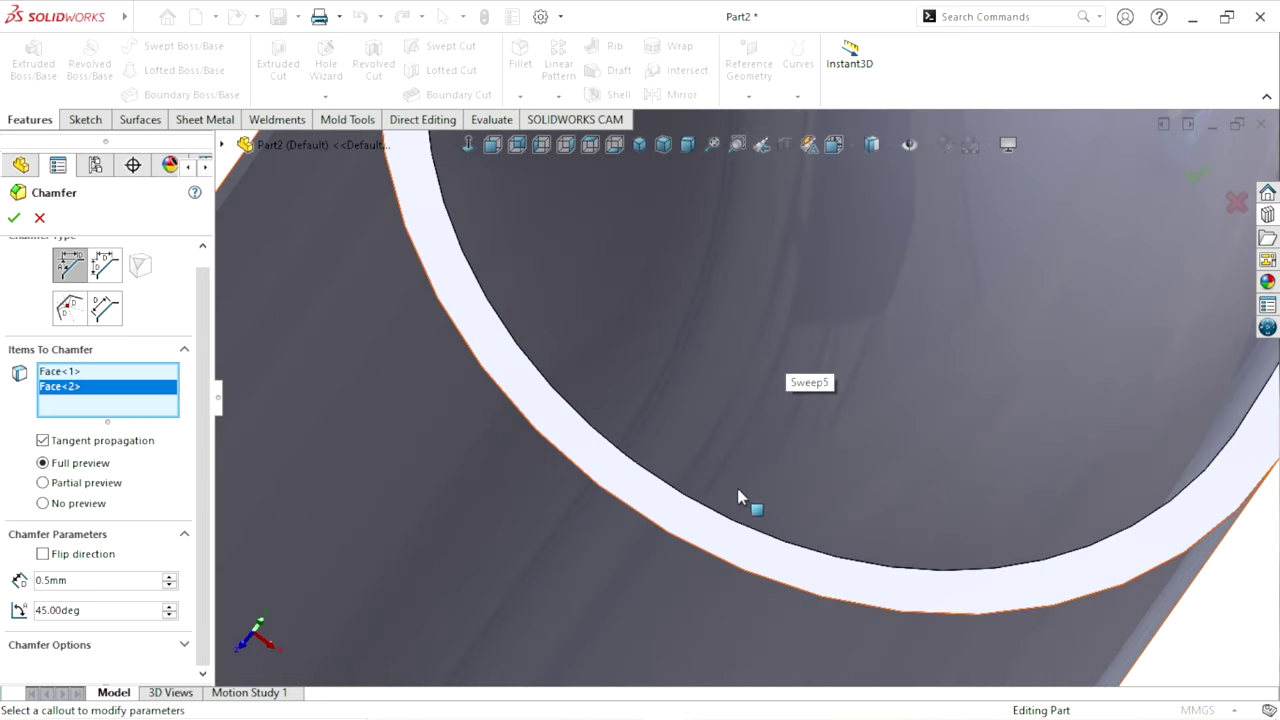
click(636, 519)
scroll(557, 569, up, 2)
scroll(517, 551, up, 3)
scroll(451, 509, up, 2)
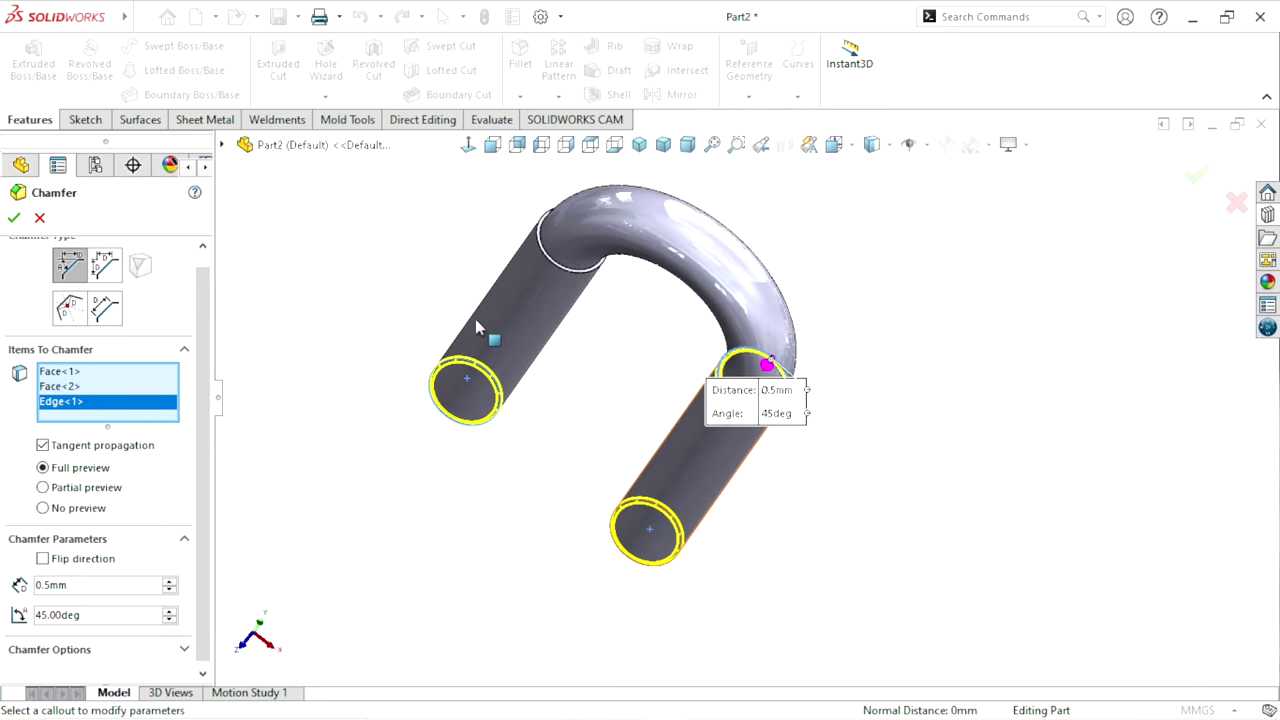
scroll(600, 330, down, 3)
scroll(710, 410, down, 2)
click(736, 374)
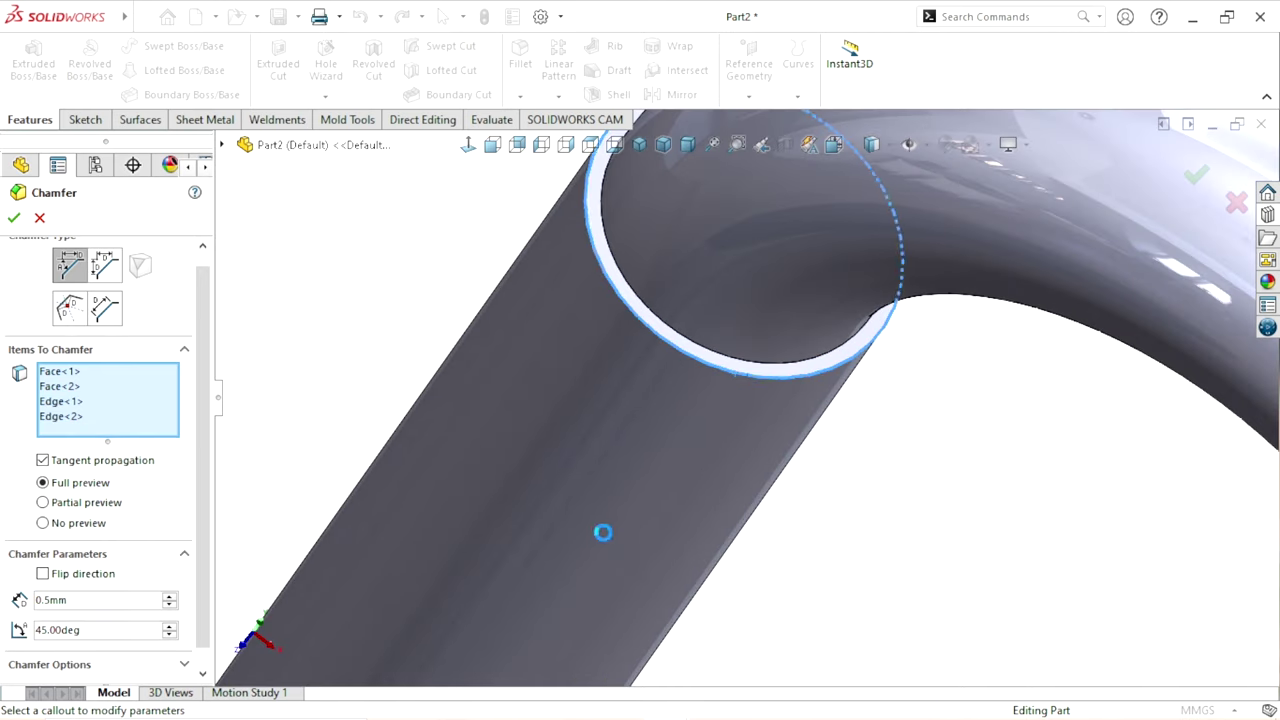
click(13, 218)
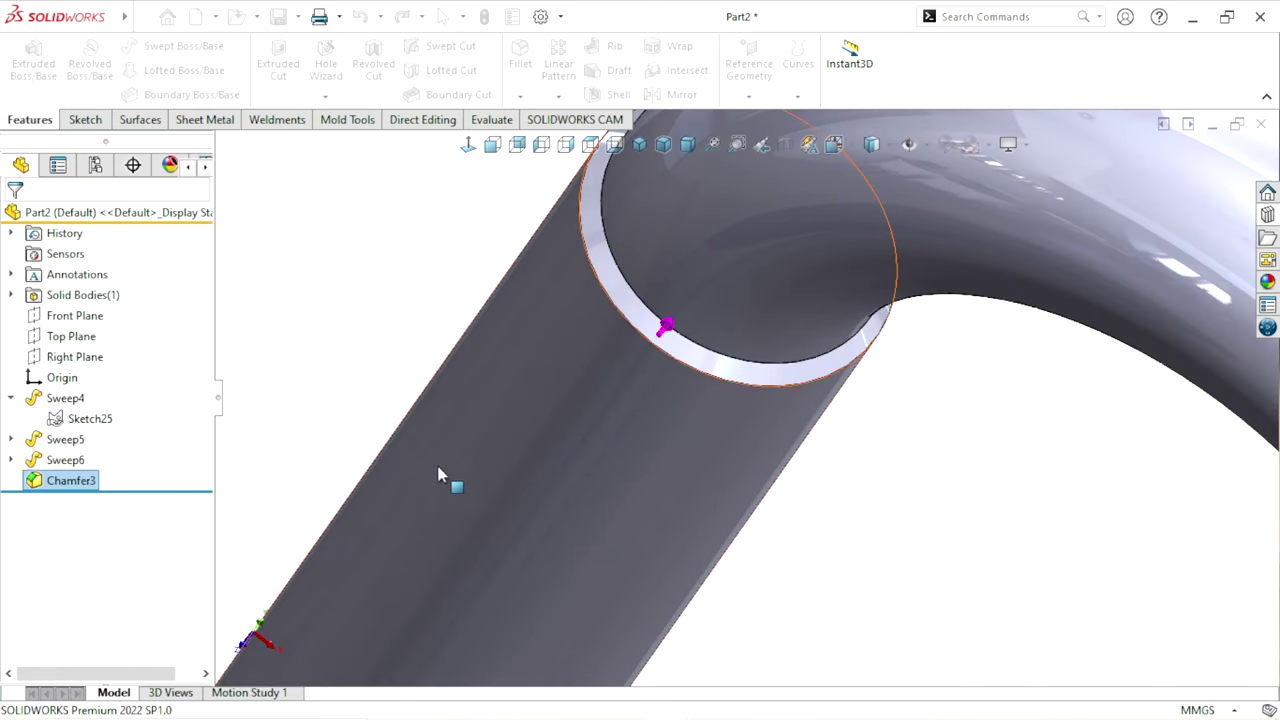
scroll(608, 449, up, 3)
Recentre the U-tube and show the Hole Wizard list, including Thread and Stud Wizard
scroll(793, 514, up, 2)
middle_drag(793, 514, 775, 517)
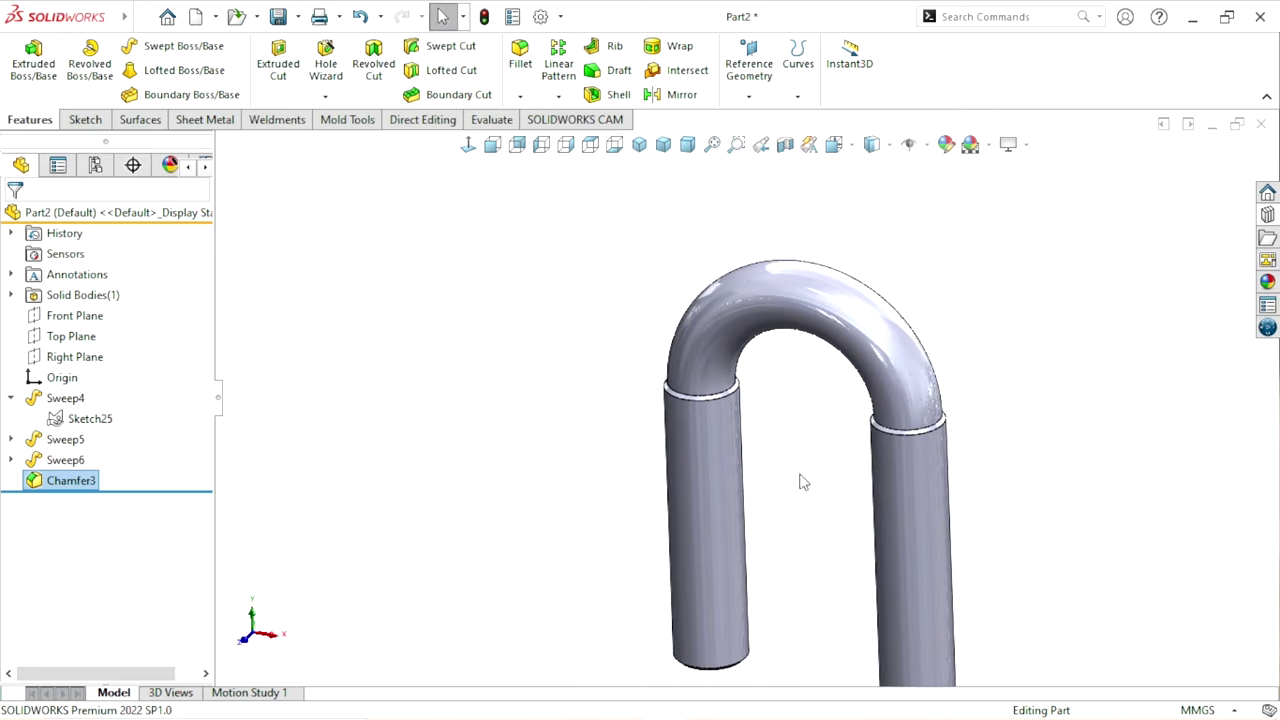
scroll(775, 517, up, 2)
mouse_move(864, 425)
middle_down()
mouse_move(670, 462)
mouse_move(925, 515)
middle_up()
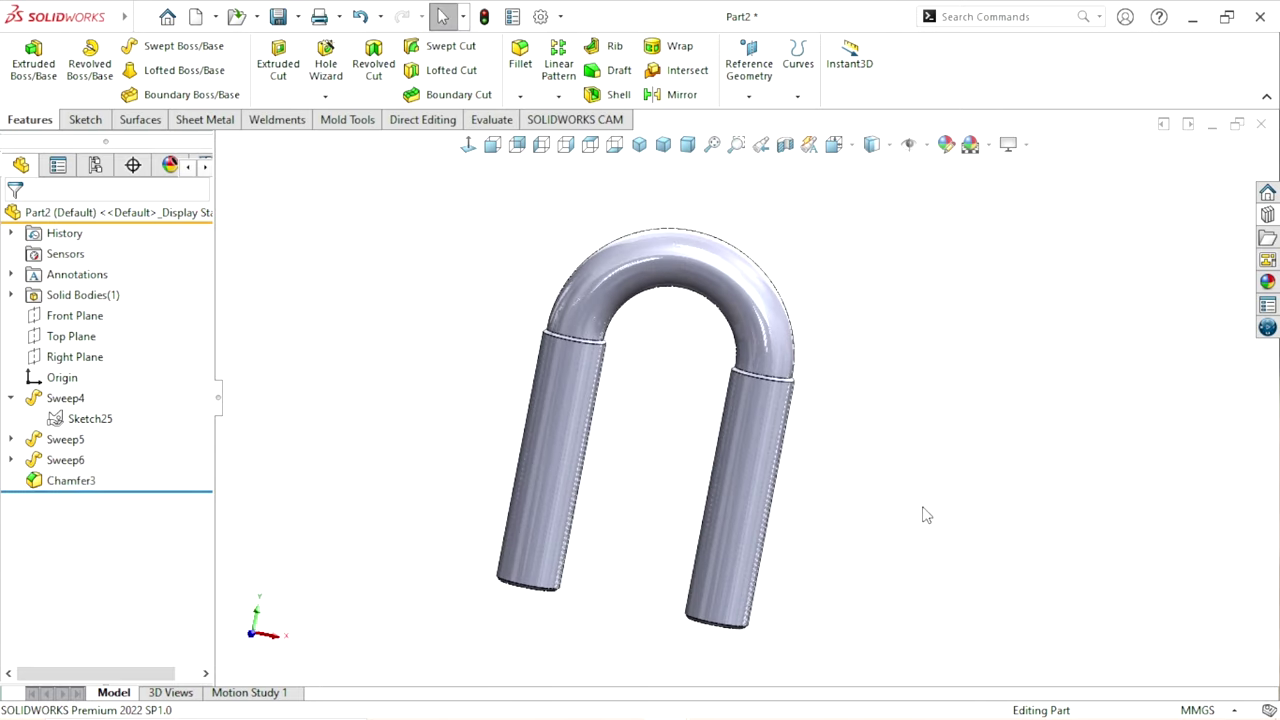
scroll(759, 437, up, 2)
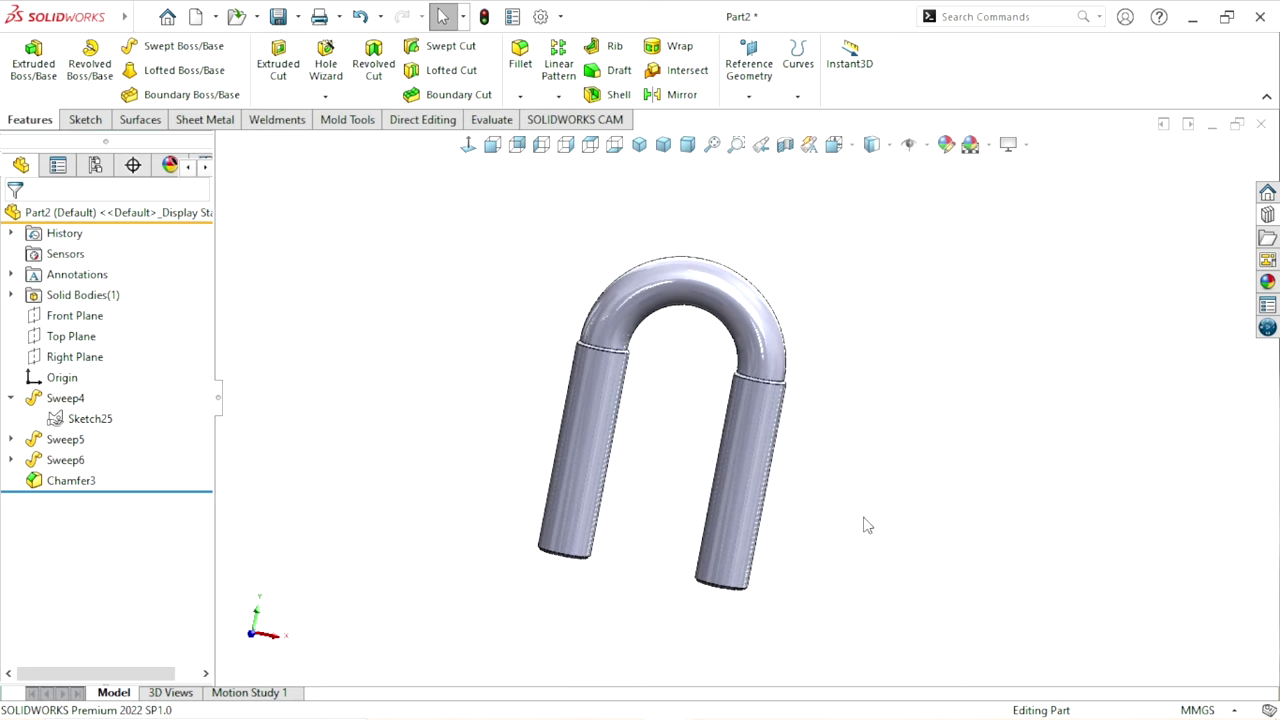
scroll(636, 413, down, 2)
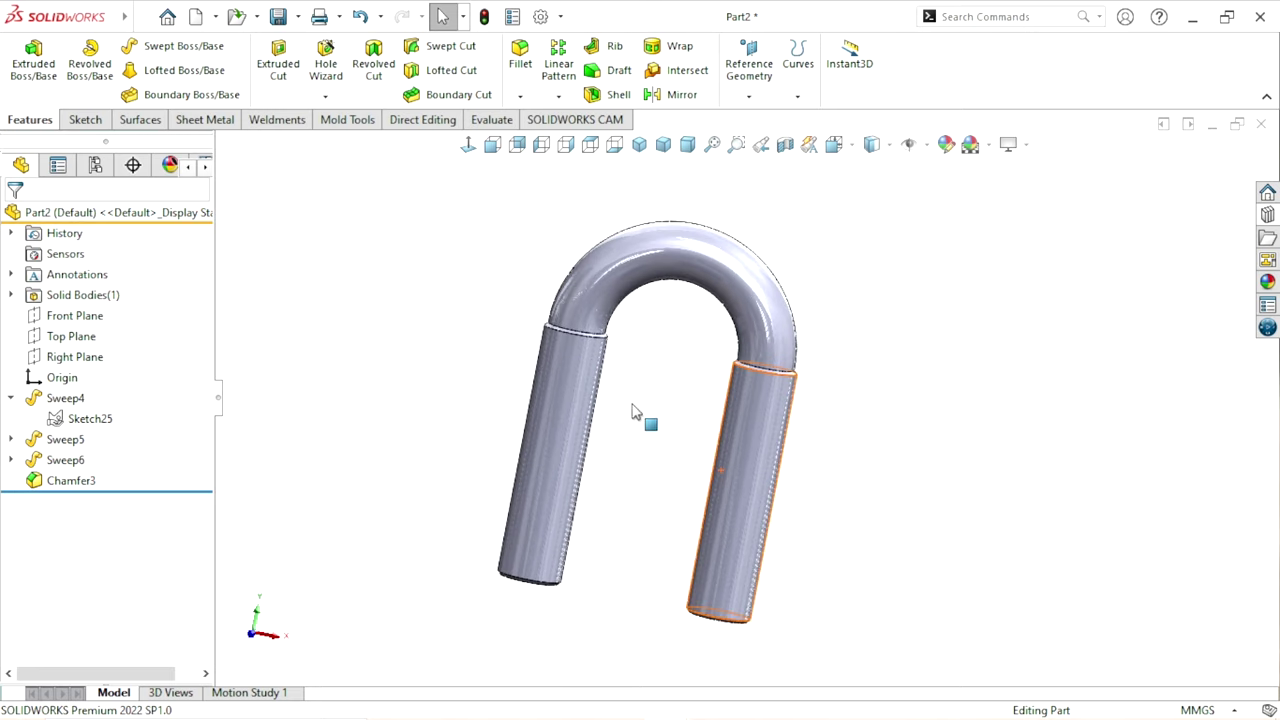
click(324, 98)
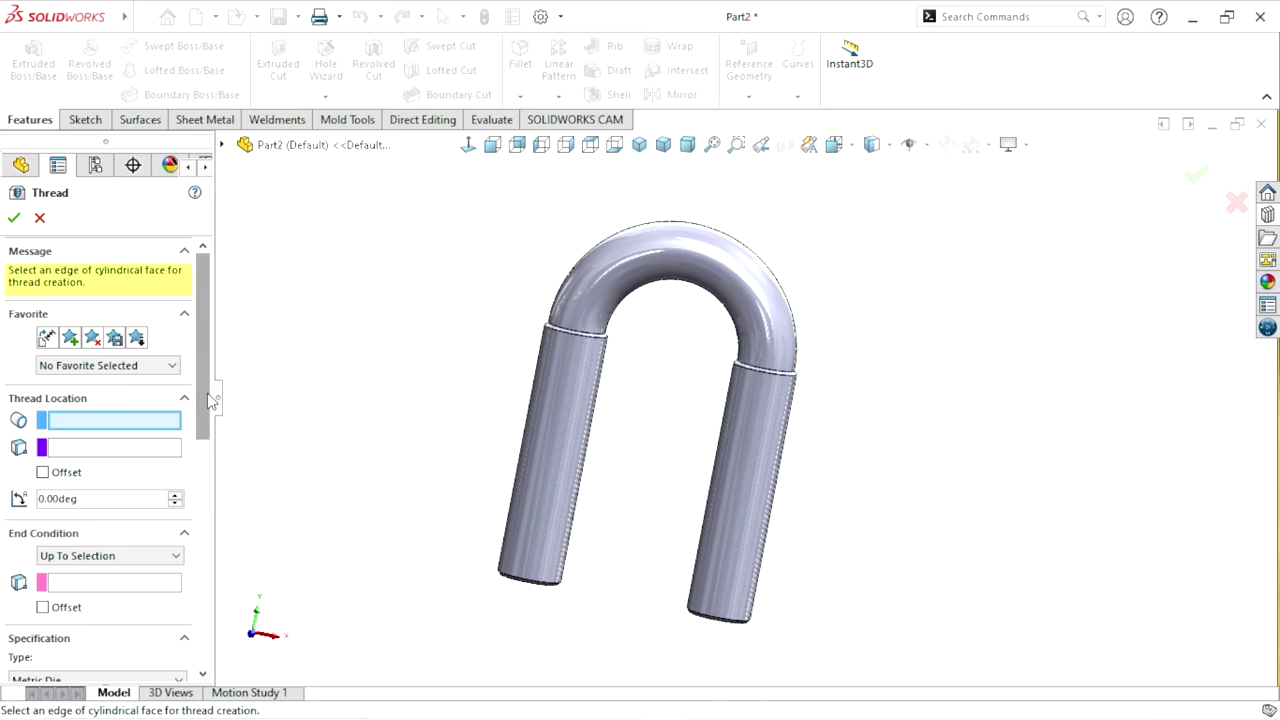
Pick the bottom end edge of the left leg as the thread's starting edge
scroll(205, 400, down, 1)
scroll(673, 511, up, 2)
mouse_move(673, 511)
middle_down()
mouse_move(694, 428)
mouse_move(634, 449)
middle_up()
scroll(660, 443, down, 4)
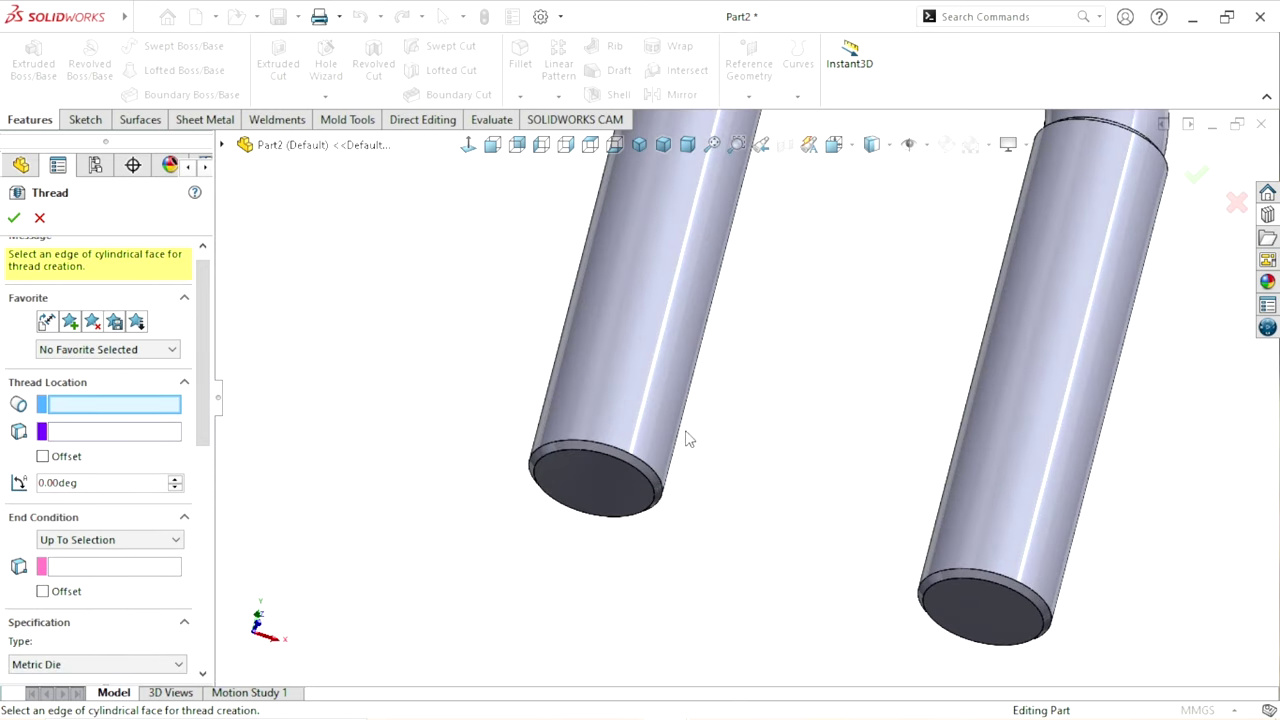
click(634, 459)
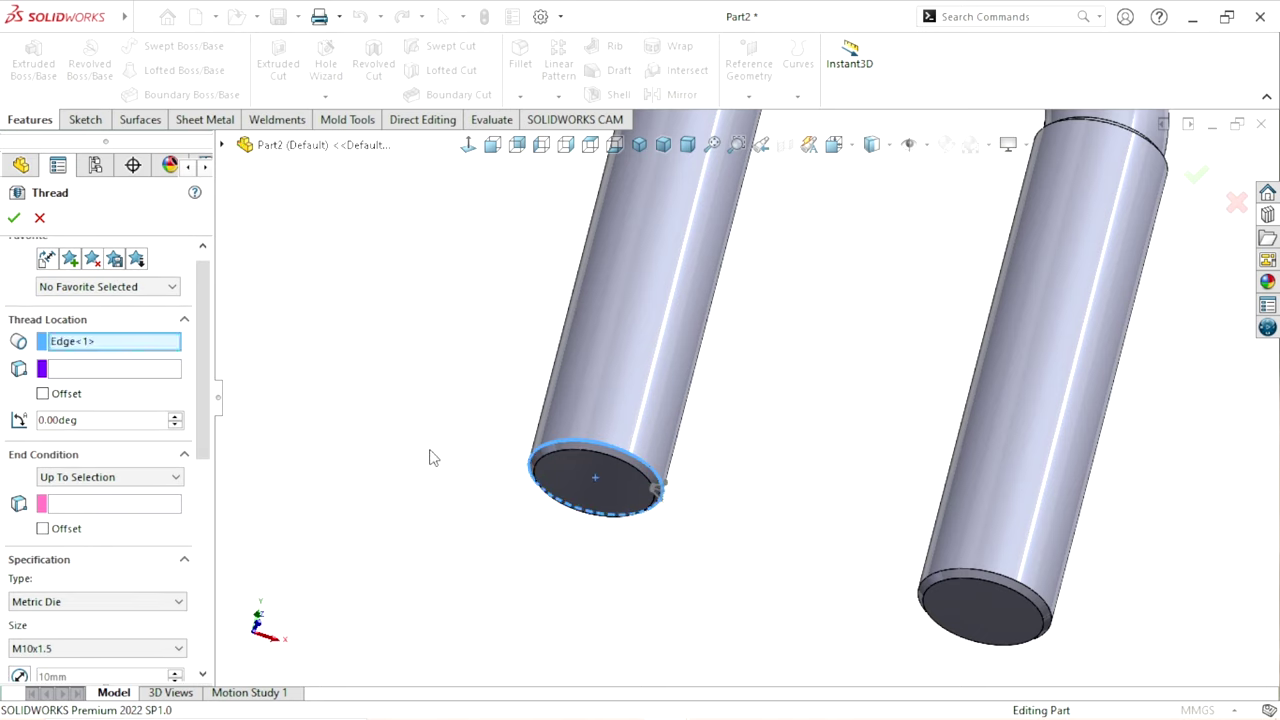
scroll(197, 409, down, 2)
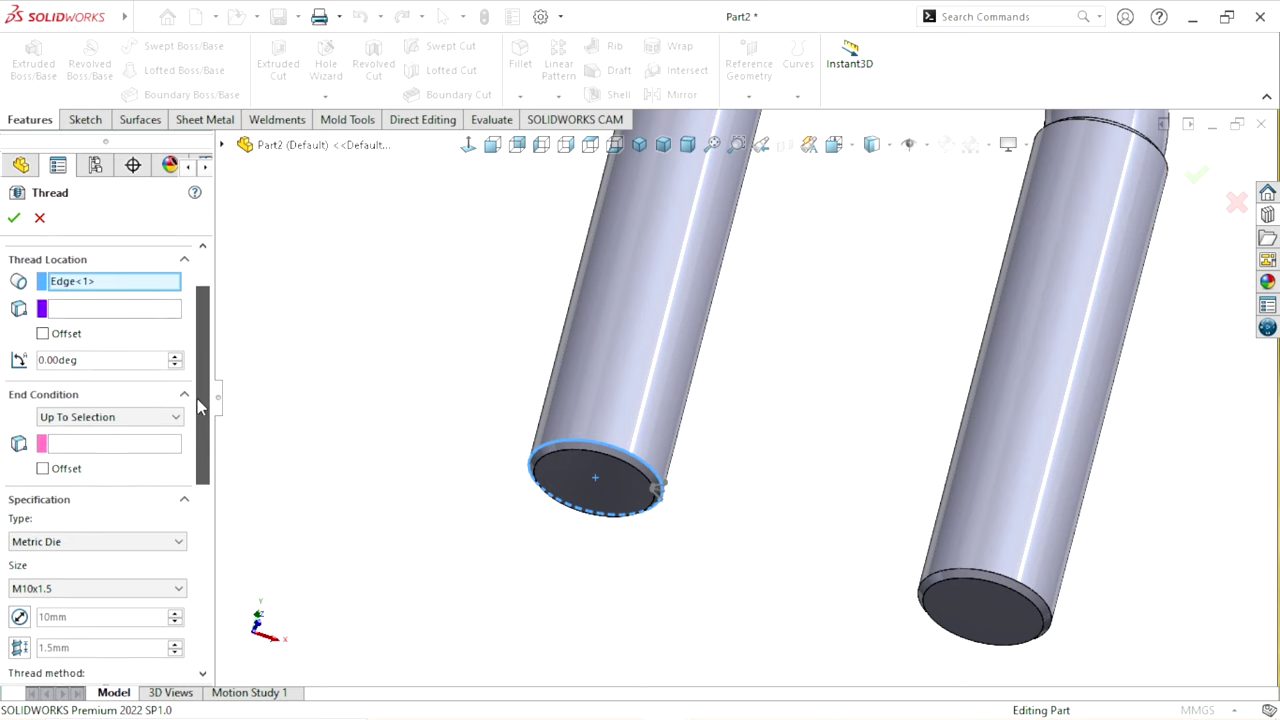
Set the thread end condition to Up To Selection at the left tube's top rim edge
click(100, 411)
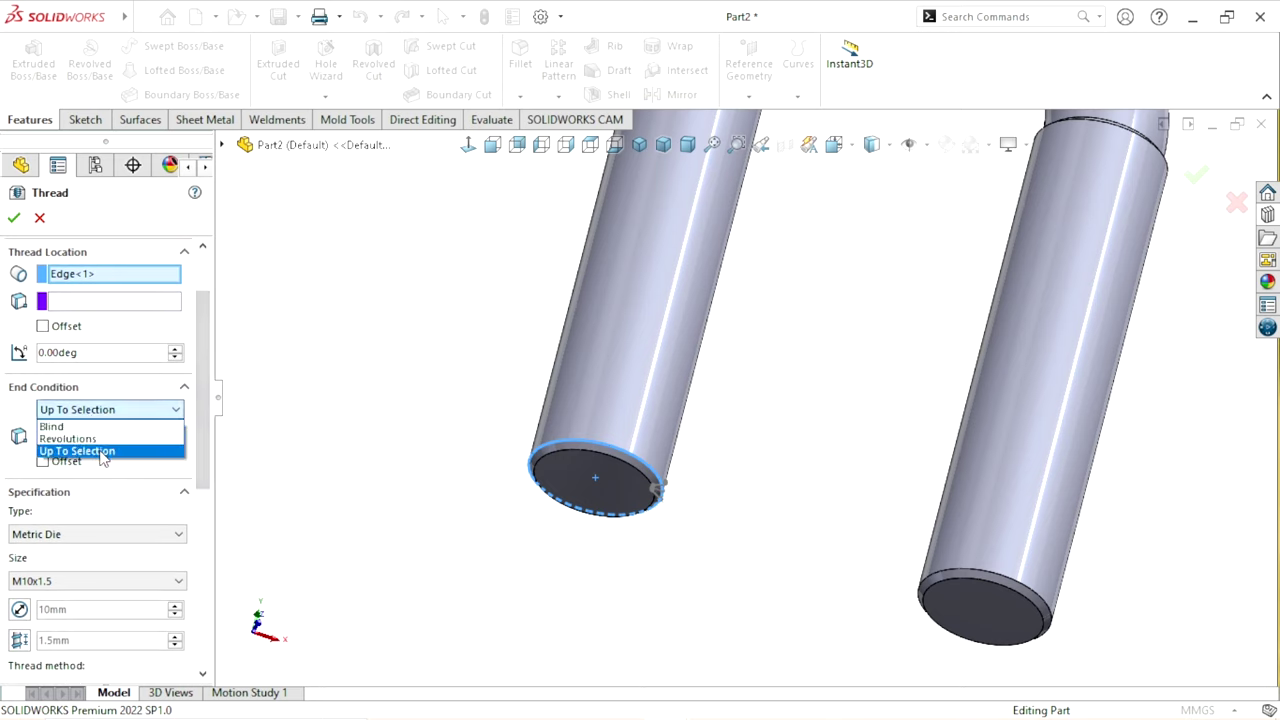
click(101, 452)
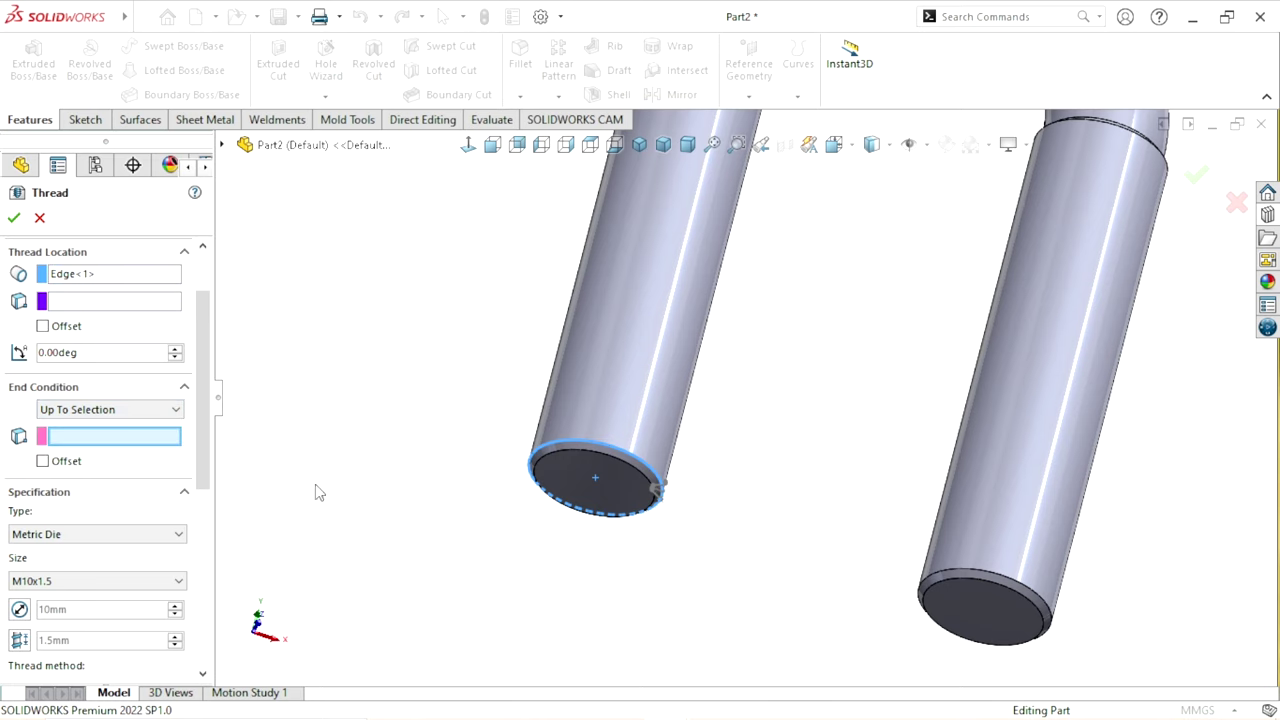
scroll(318, 492, up, 3)
scroll(584, 360, up, 2)
mouse_move(770, 256)
middle_down()
mouse_move(697, 451)
mouse_move(759, 264)
middle_up()
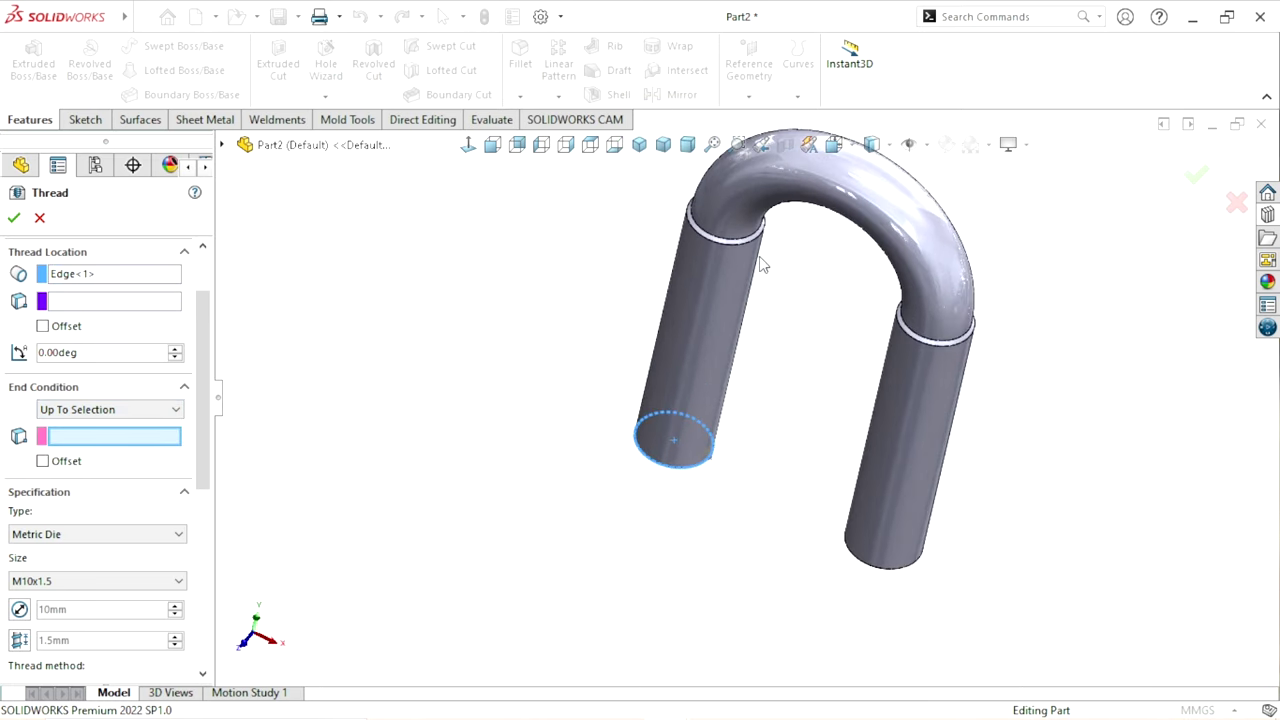
scroll(759, 264, down, 3)
scroll(714, 294, down, 2)
scroll(686, 291, down, 2)
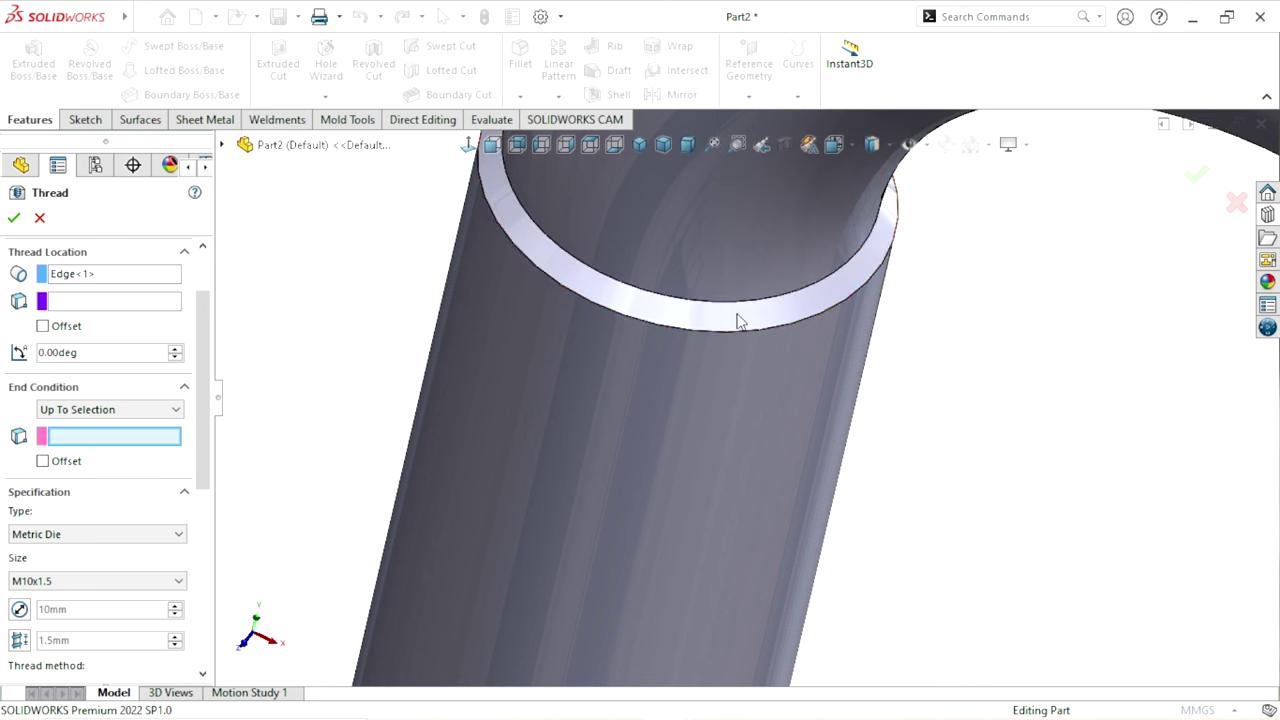
click(686, 306)
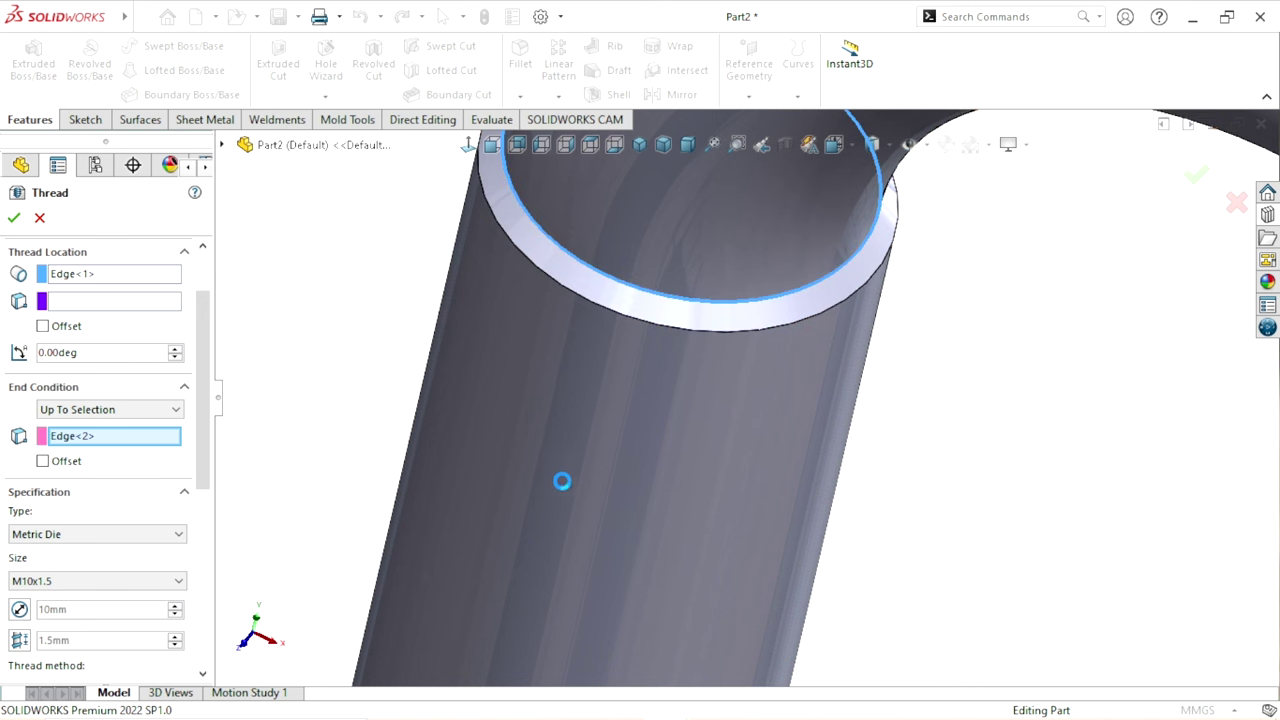
scroll(531, 491, up, 3)
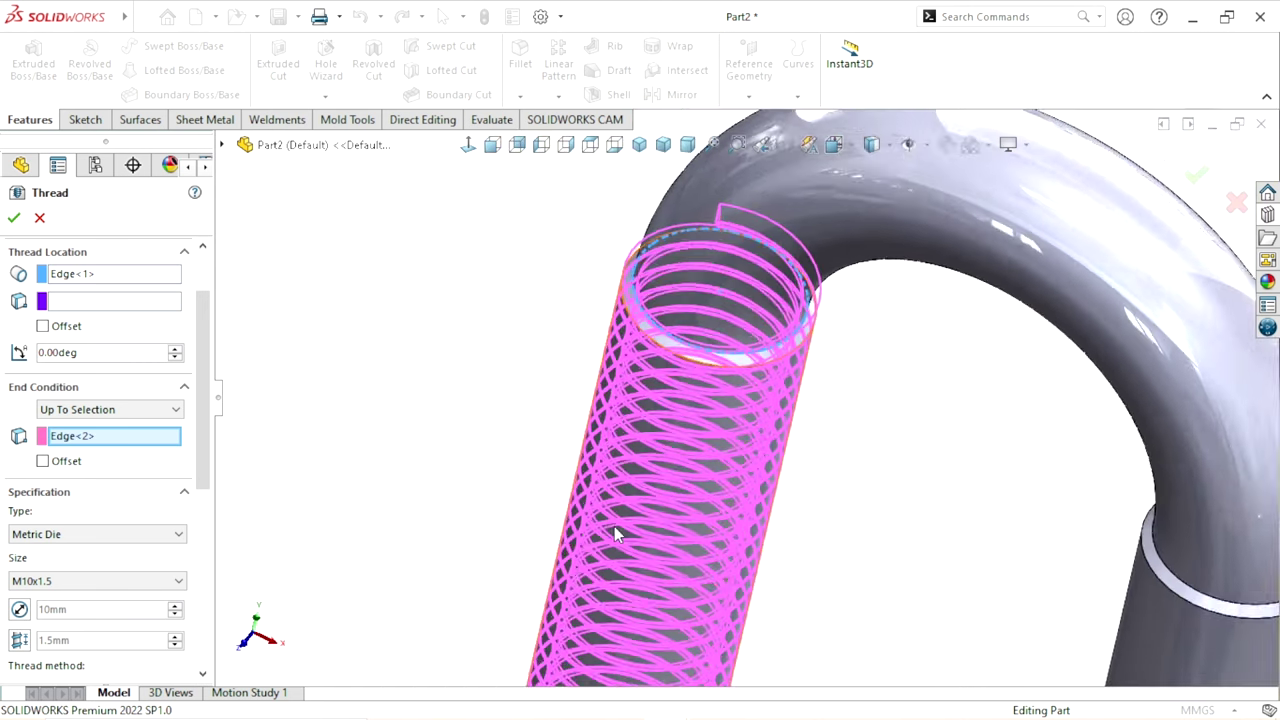
mouse_move(614, 531)
middle_down()
mouse_move(625, 385)
mouse_move(623, 371)
mouse_move(586, 386)
mouse_move(597, 351)
mouse_move(614, 402)
middle_up()
scroll(663, 509, up, 3)
middle_drag(663, 509, 763, 517)
scroll(763, 517, down, 3)
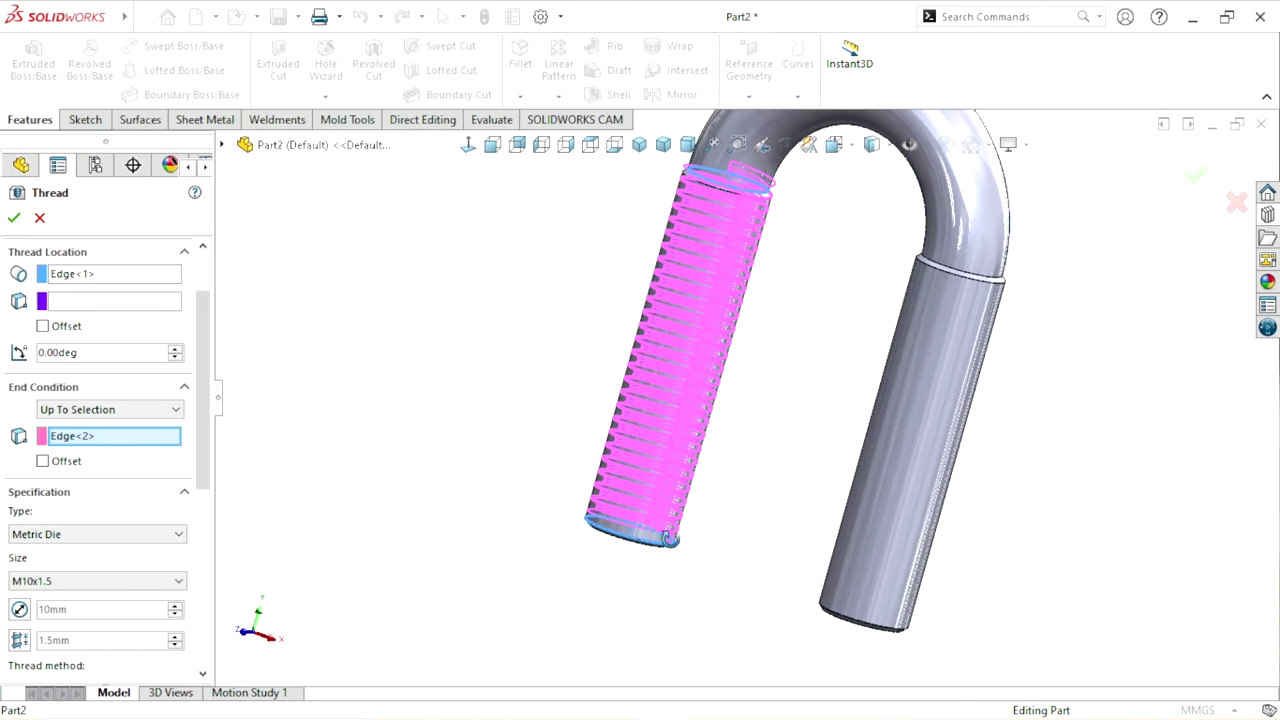
scroll(530, 522, up, 1)
drag(206, 383, 196, 462)
Keep size M10x1.5 and offset the thread start 5 mm, reversed past the tube end
click(60, 394)
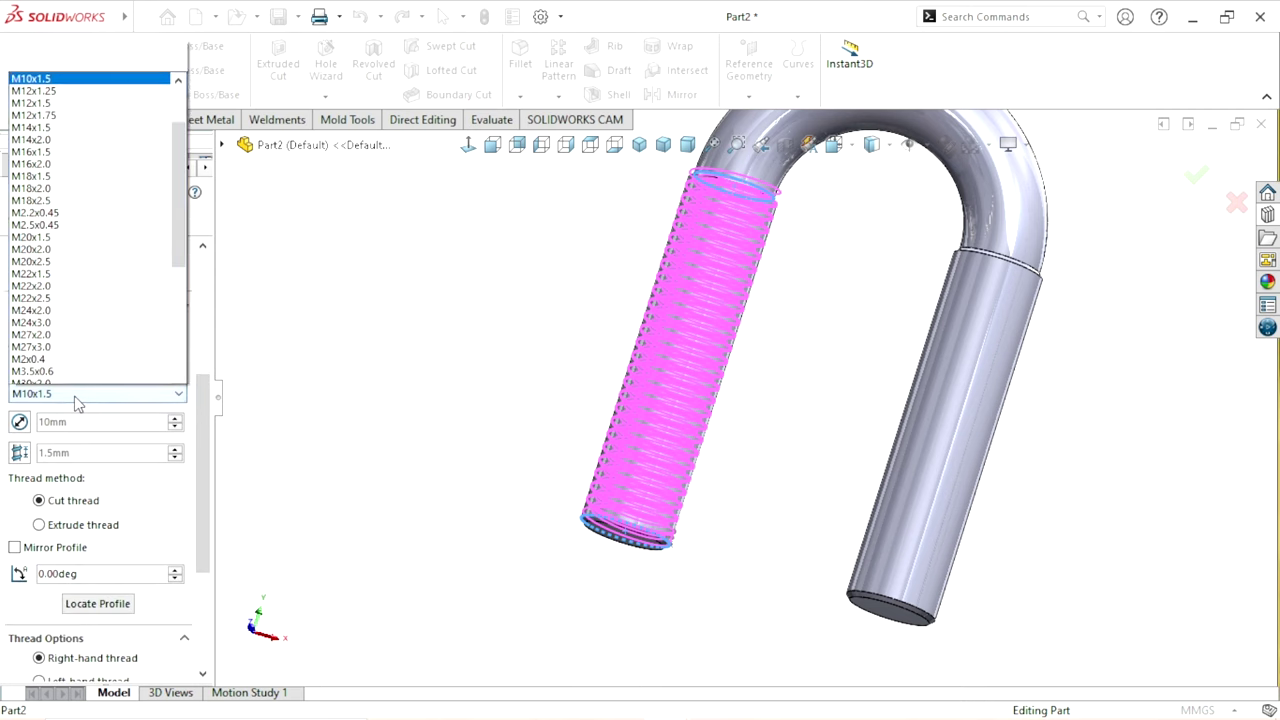
click(114, 25)
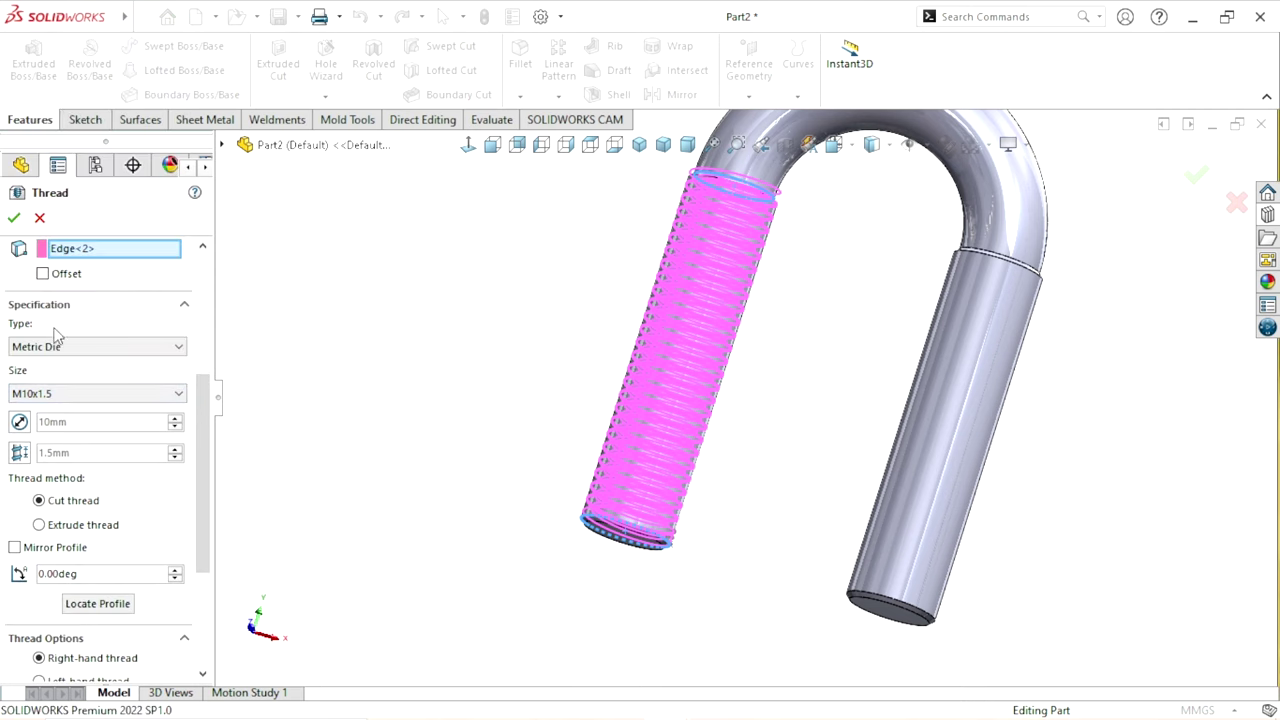
scroll(120, 480, down, 2)
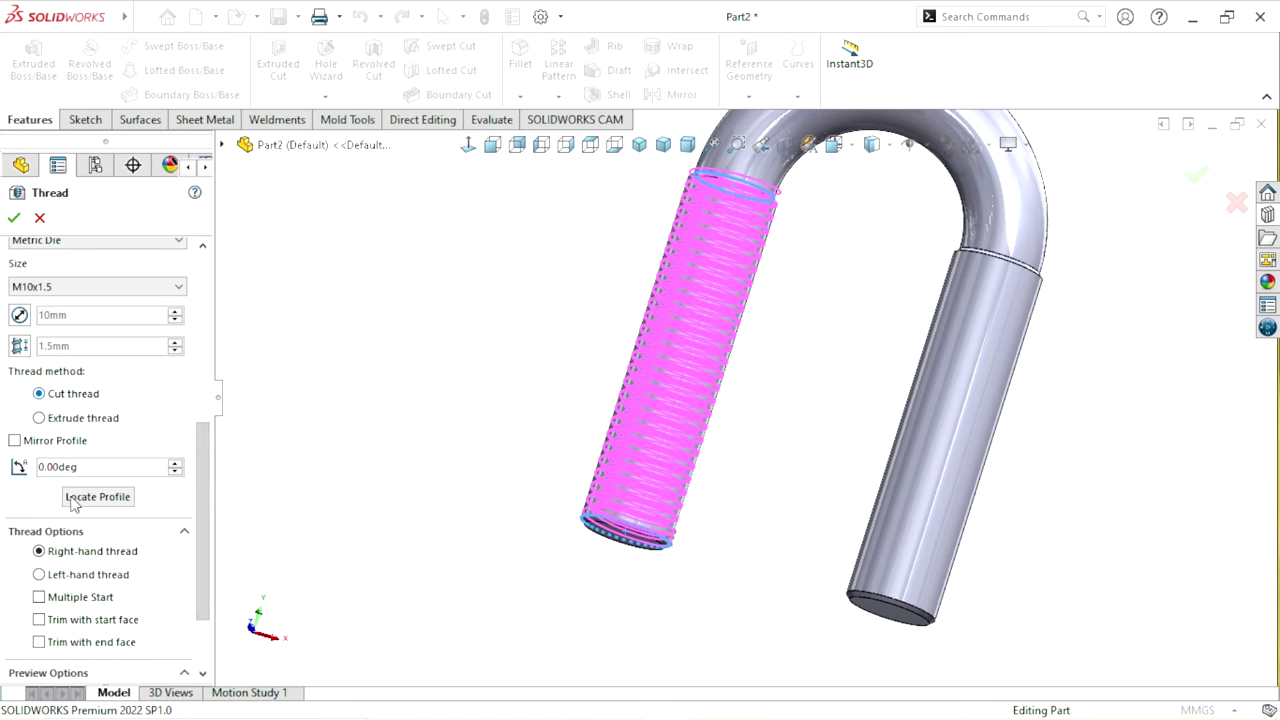
scroll(195, 475, down, 2)
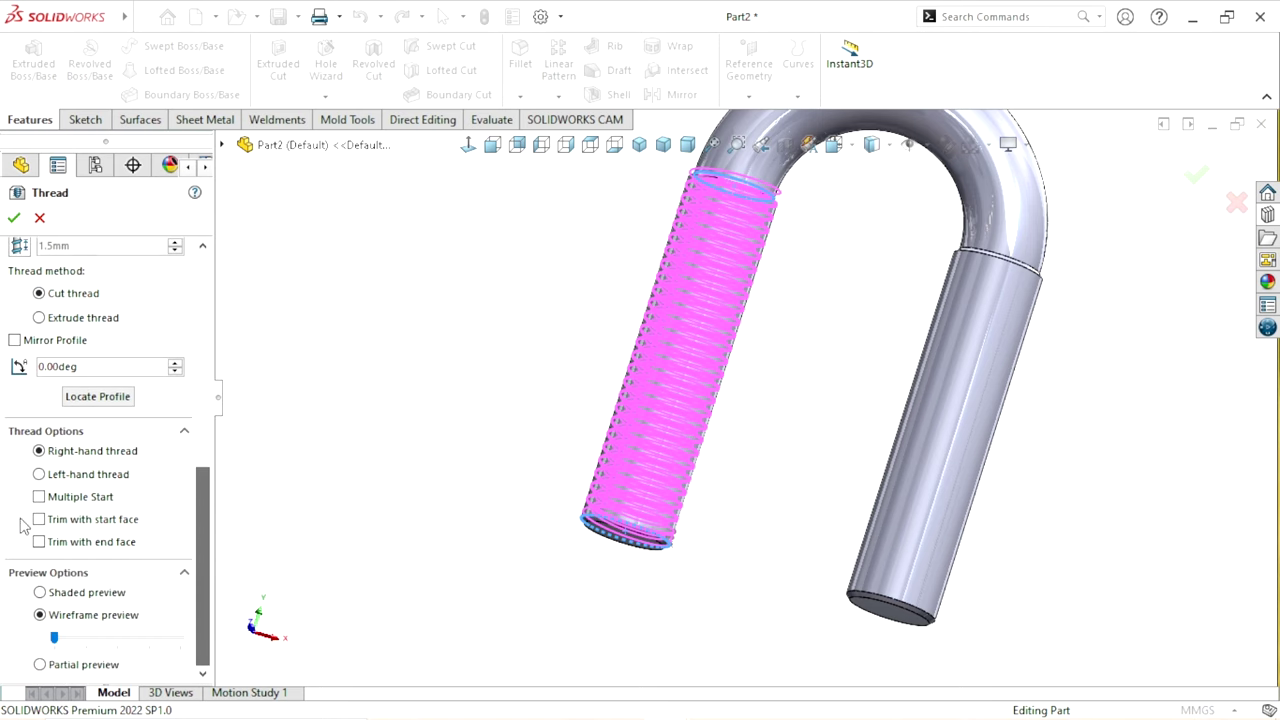
scroll(205, 590, up, 2)
scroll(206, 529, up, 2)
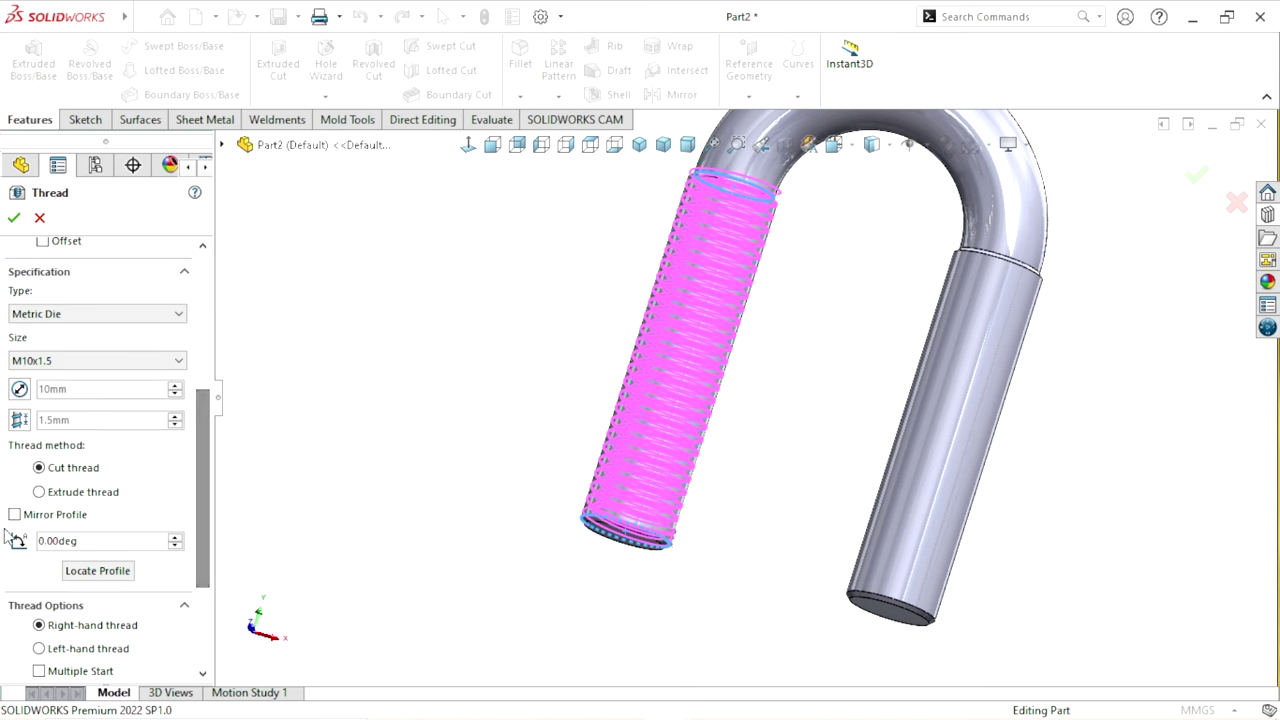
drag(203, 487, 206, 397)
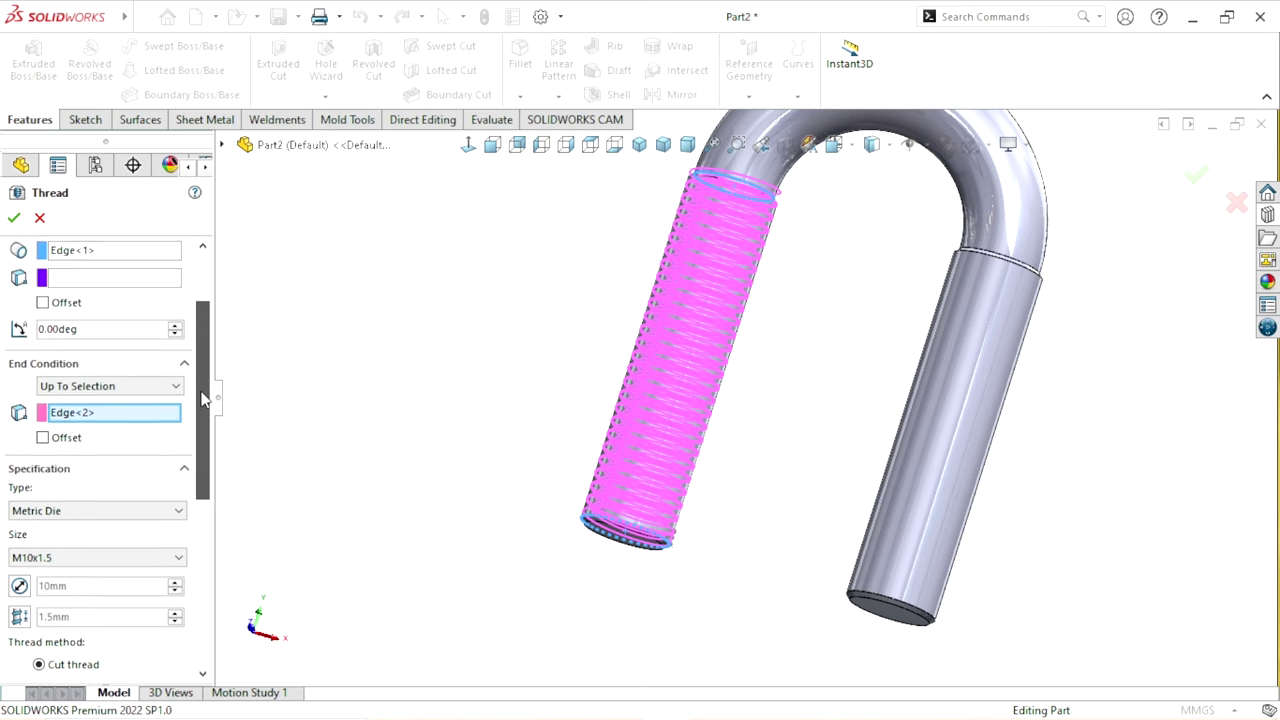
scroll(205, 400, up, 2)
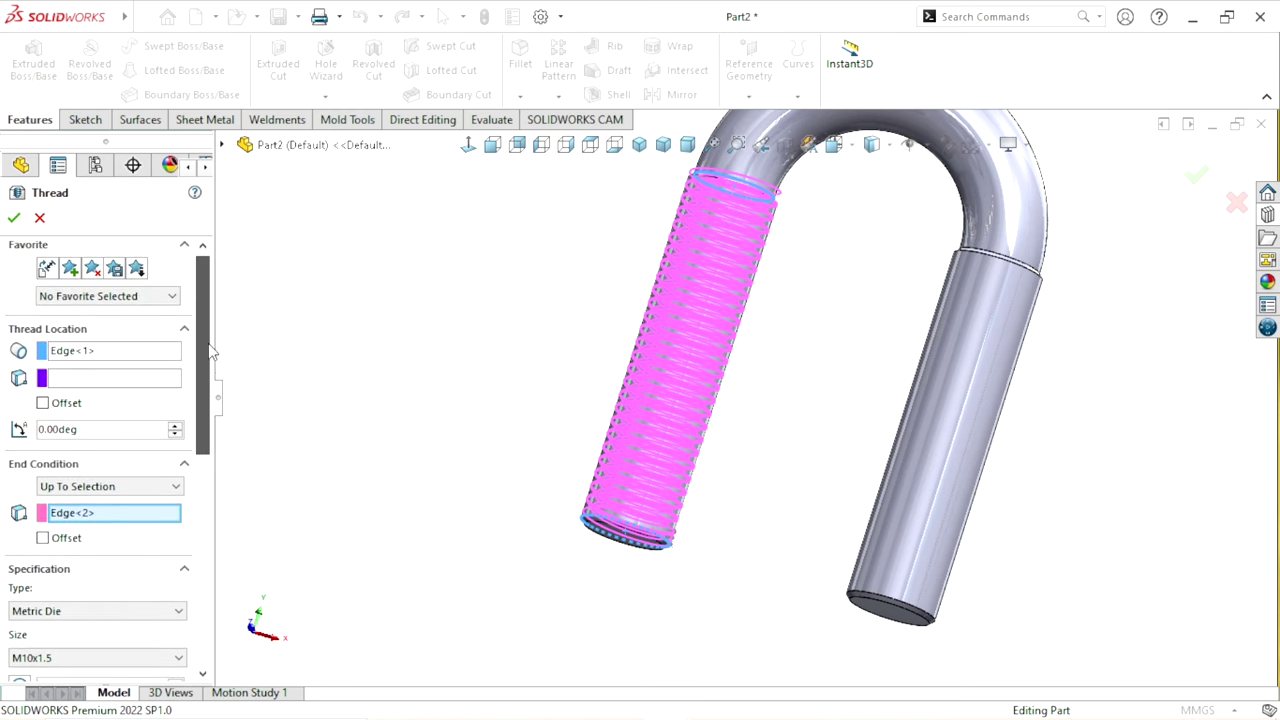
click(43, 403)
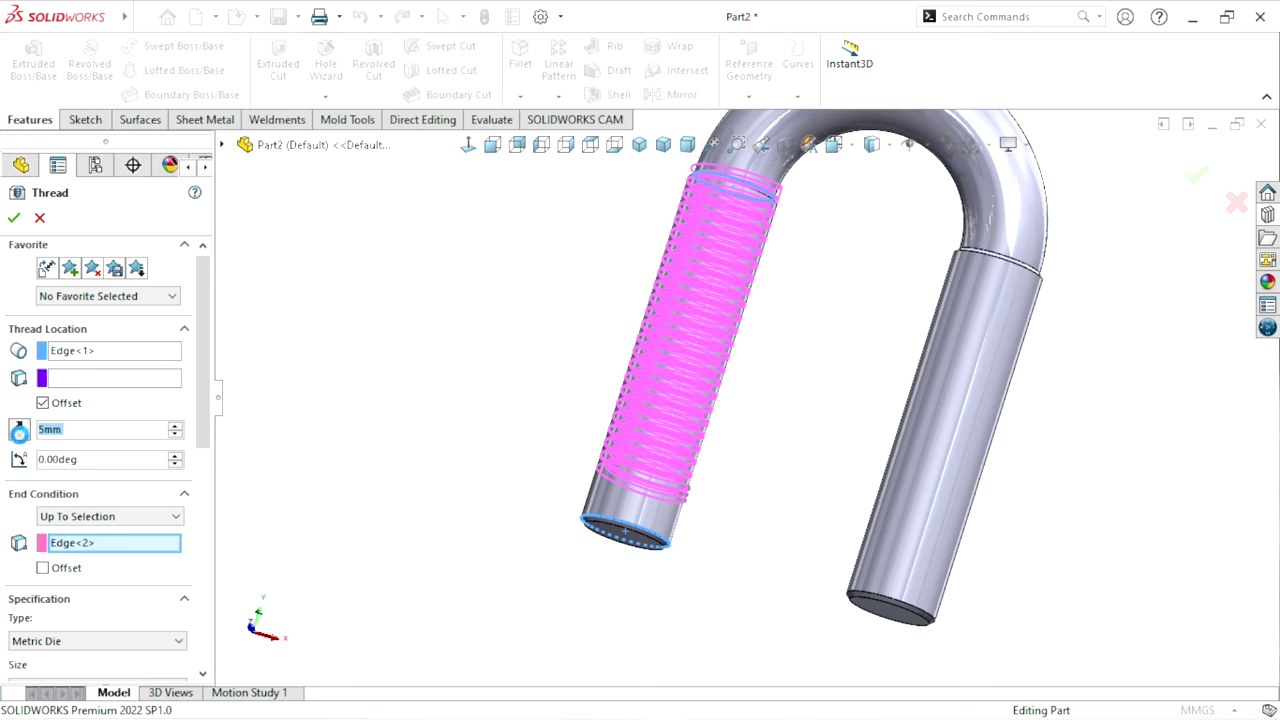
click(18, 430)
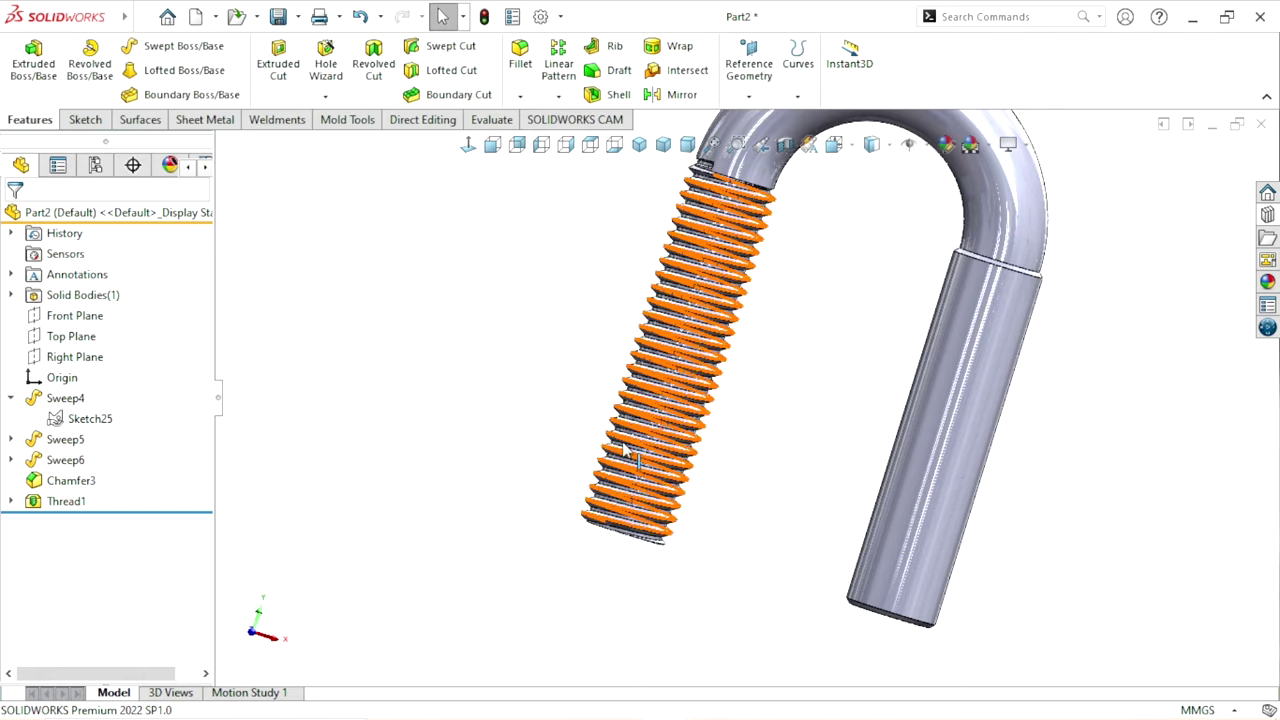
Reopen Thread1 with Edit Feature from the FeatureManager tree
mouse_move(643, 429)
middle_down()
mouse_move(857, 343)
mouse_move(685, 343)
mouse_move(749, 414)
mouse_move(746, 366)
mouse_move(737, 434)
mouse_move(780, 355)
mouse_move(749, 371)
mouse_move(703, 310)
middle_up()
scroll(703, 310, up, 3)
scroll(680, 408, up, 3)
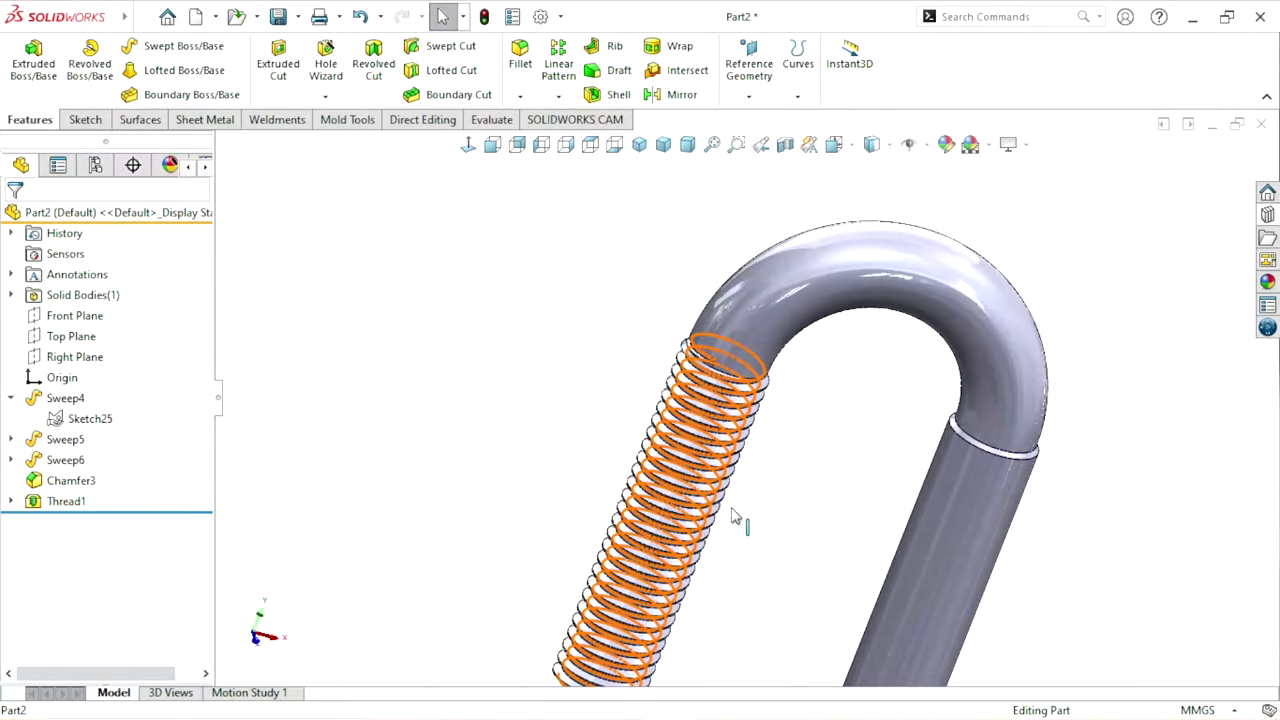
right_click(66, 501)
click(80, 258)
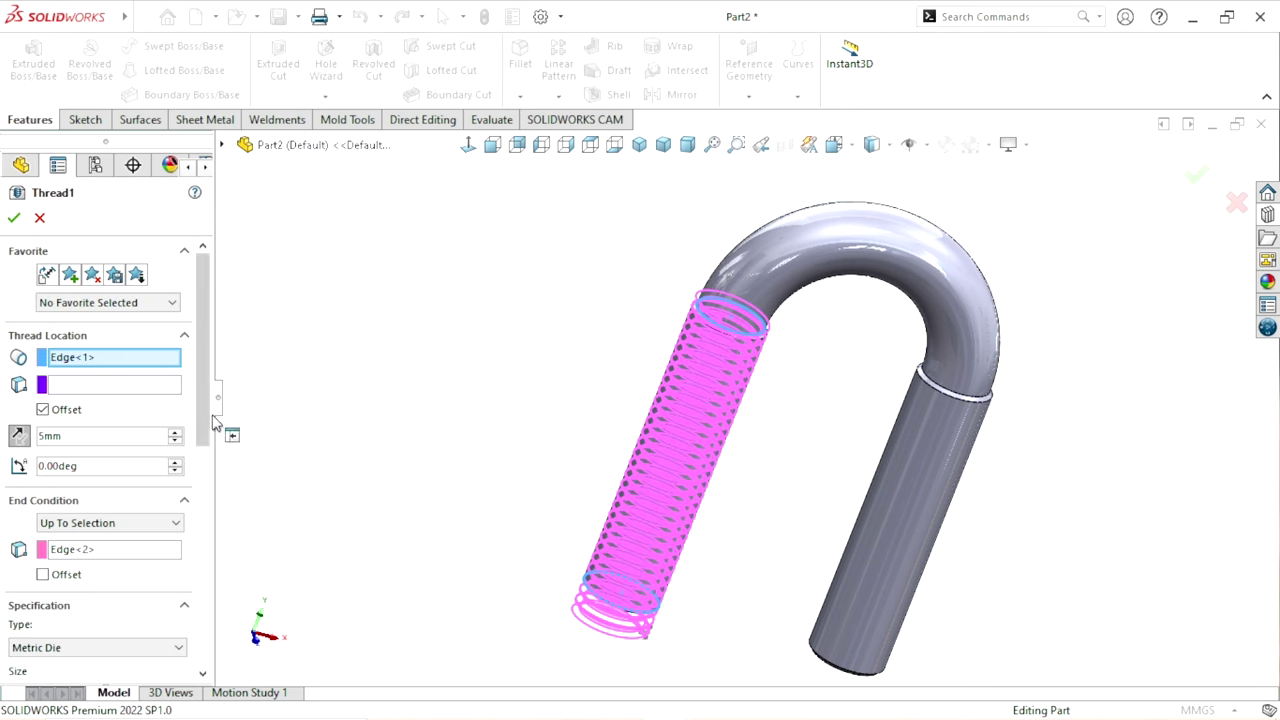
Replace Thread1's end edge with the leg-to-bend joint edge and confirm the edit
scroll(100, 425, down, 3)
right_click(96, 397)
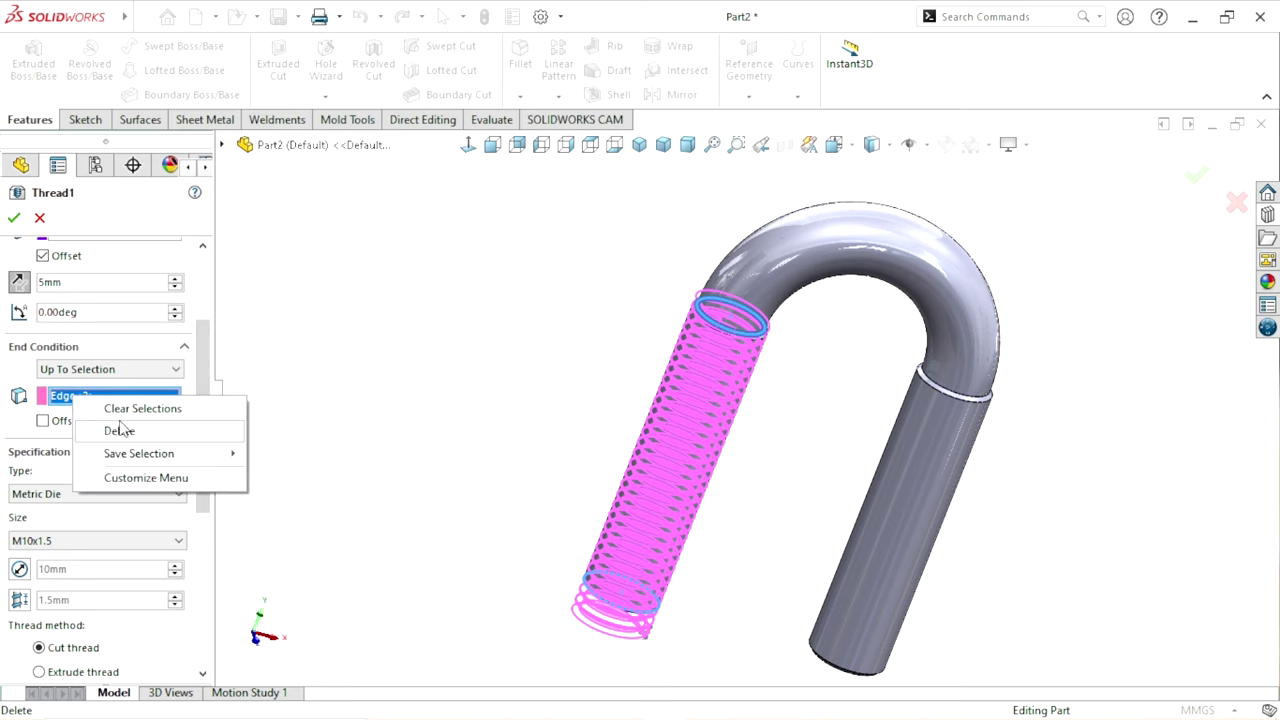
click(119, 430)
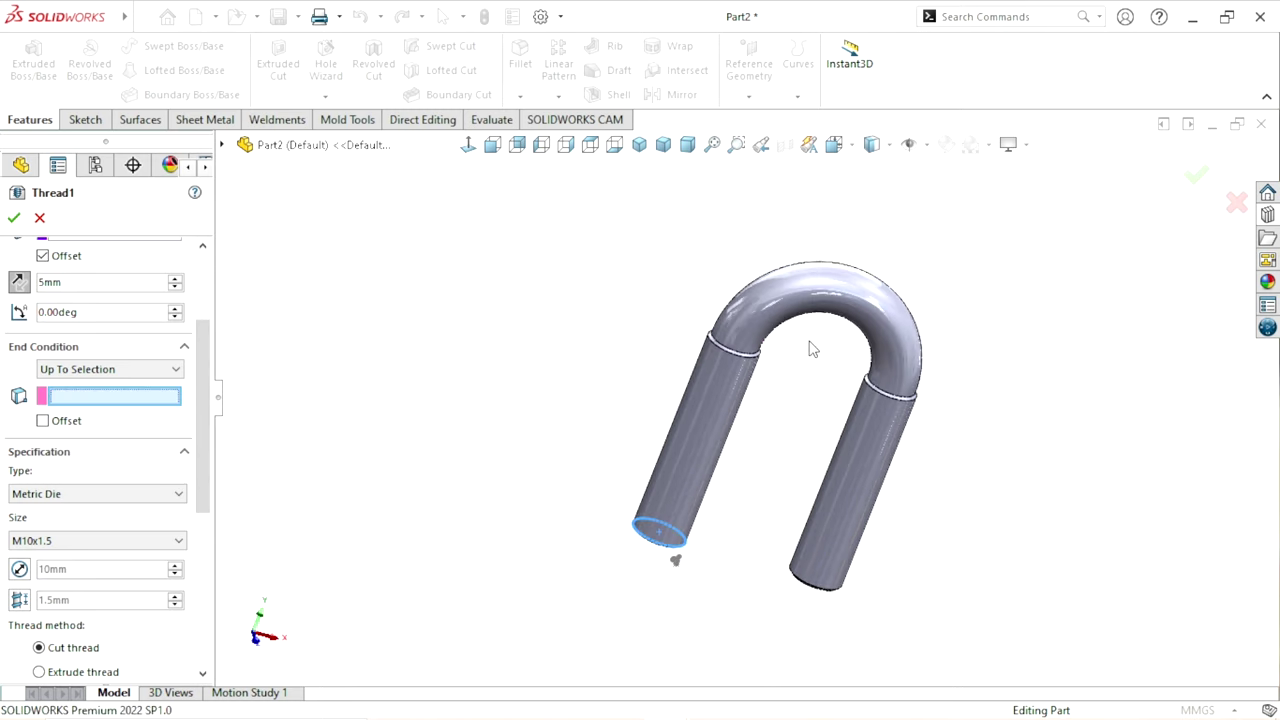
scroll(687, 373, down, 3)
scroll(744, 349, down, 3)
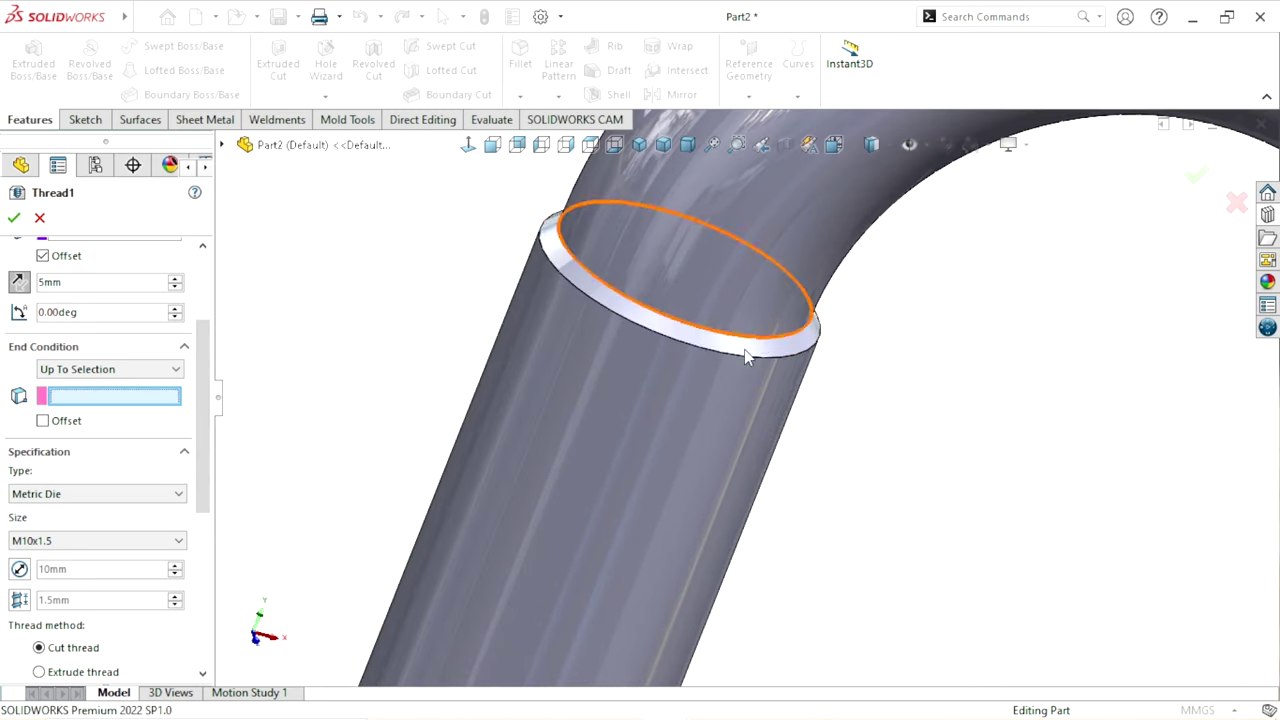
click(652, 329)
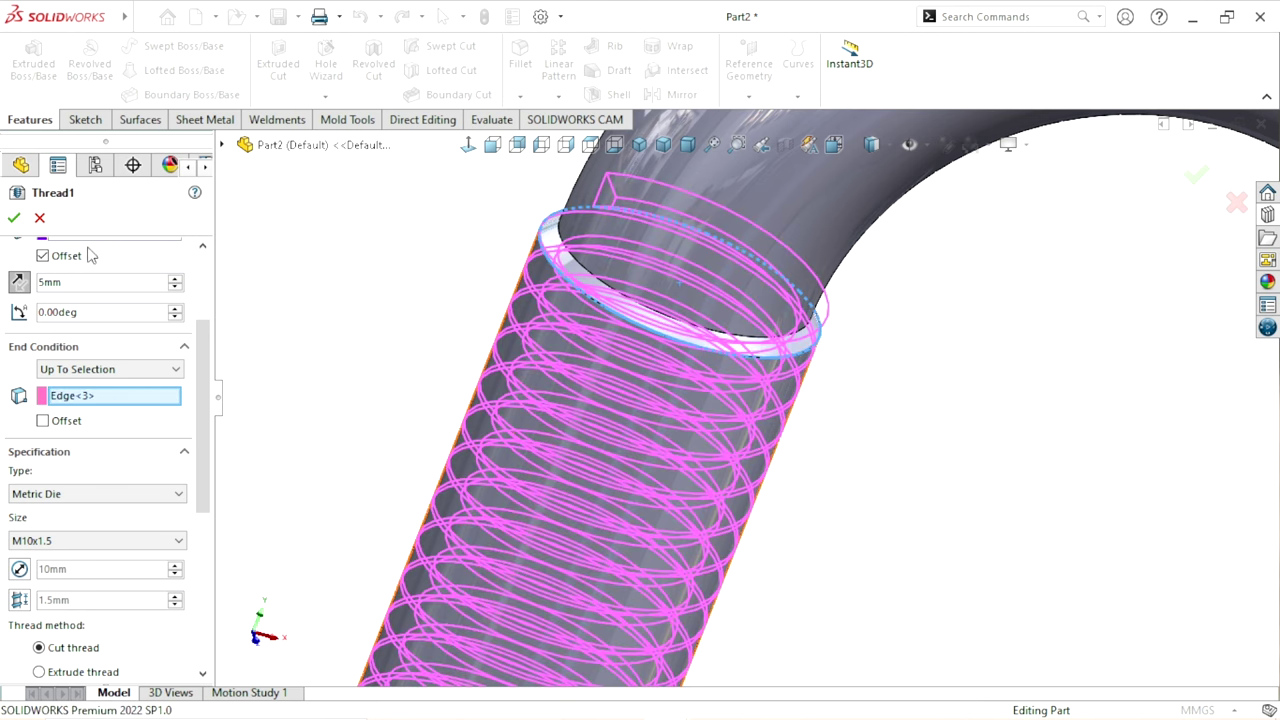
click(14, 218)
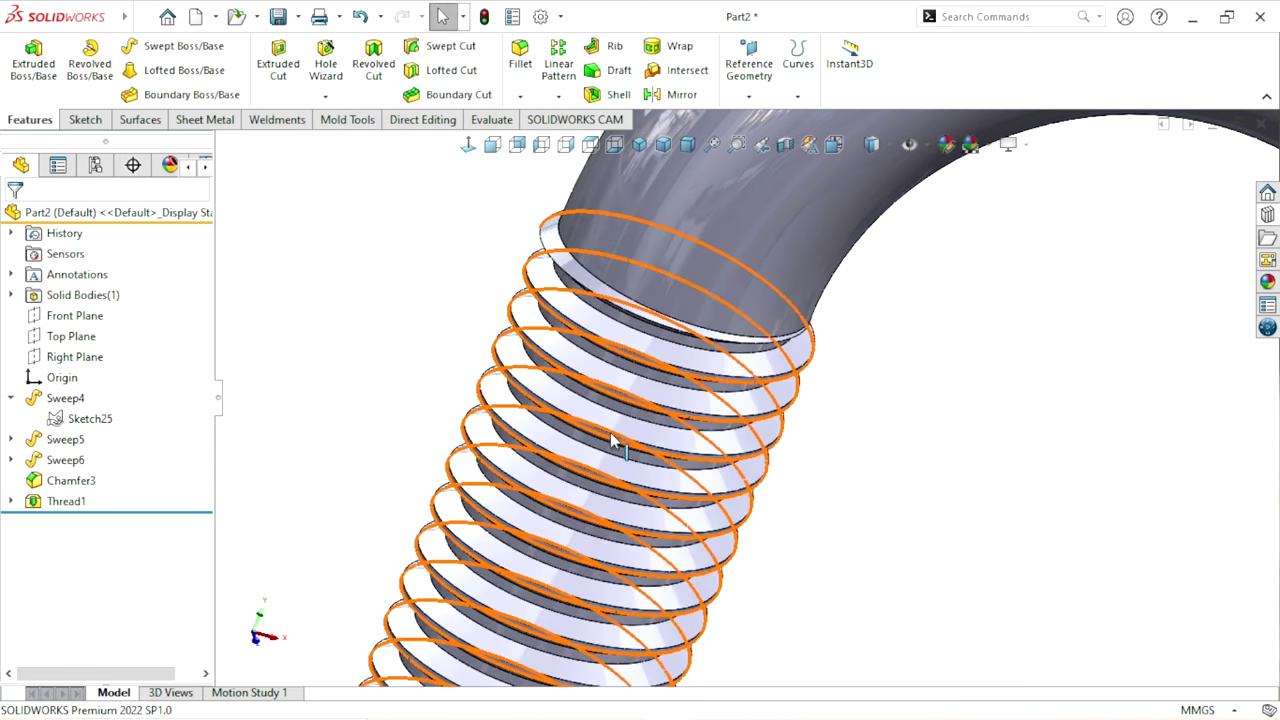
Orbit the hook from several angles to inspect the rebuilt thread
scroll(805, 432, up, 3)
mouse_move(794, 394)
middle_down()
mouse_move(761, 303)
mouse_move(785, 480)
middle_up()
scroll(789, 508, up, 2)
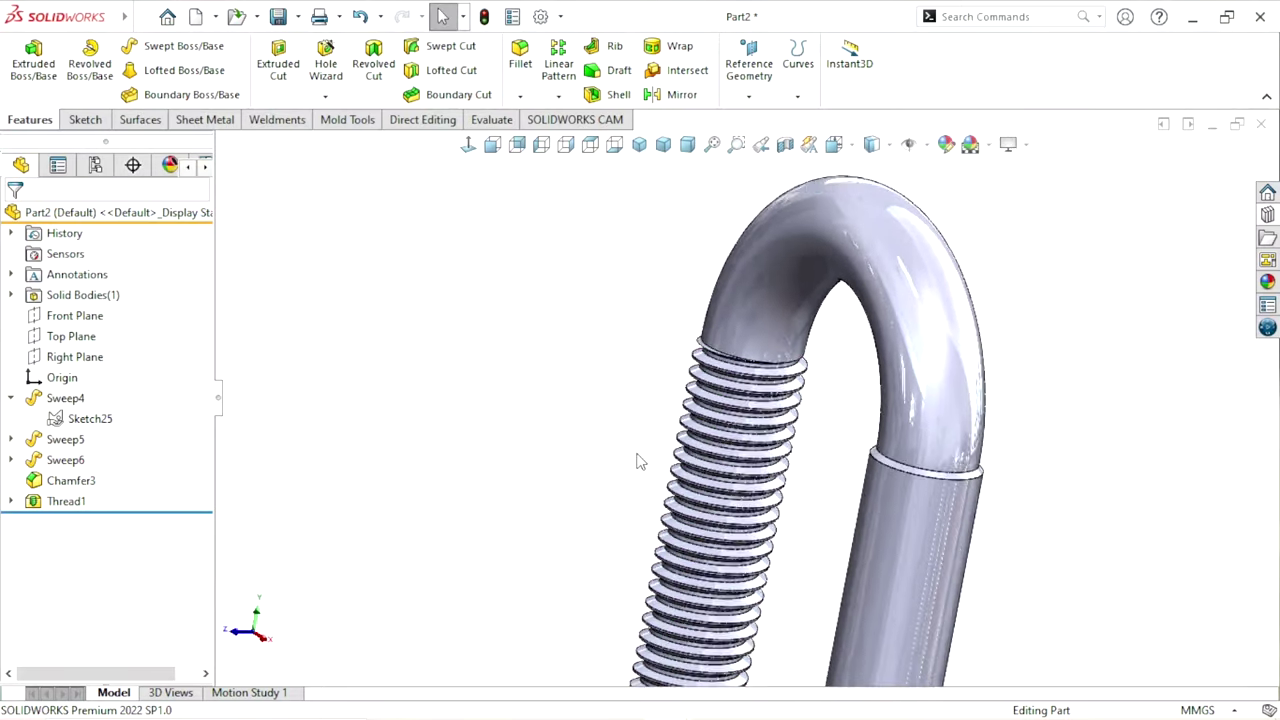
scroll(789, 508, up, 3)
mouse_move(855, 518)
middle_down()
mouse_move(911, 380)
mouse_move(854, 543)
mouse_move(749, 366)
middle_up()
scroll(745, 345, down, 2)
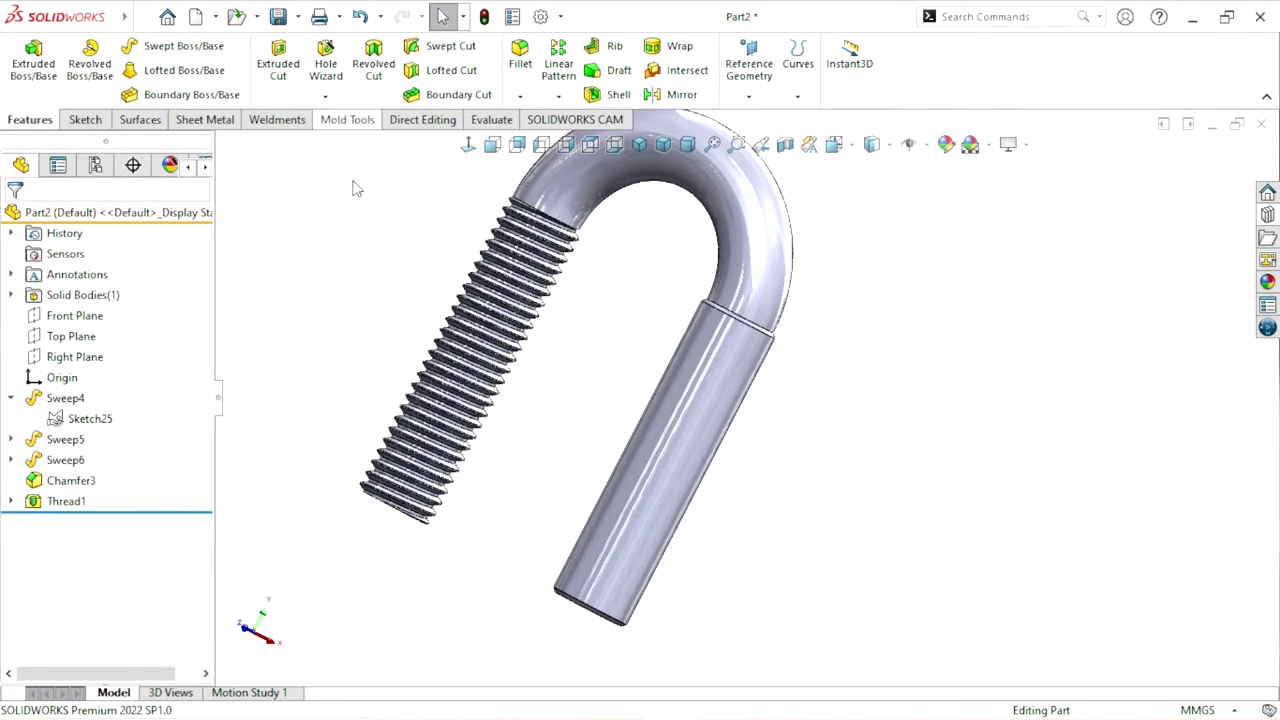
scroll(515, 412, up, 2)
scroll(650, 435, down, 2)
mouse_move(615, 465)
middle_down()
mouse_move(600, 403)
mouse_move(649, 483)
mouse_move(414, 451)
middle_up()
scroll(750, 420, down, 1)
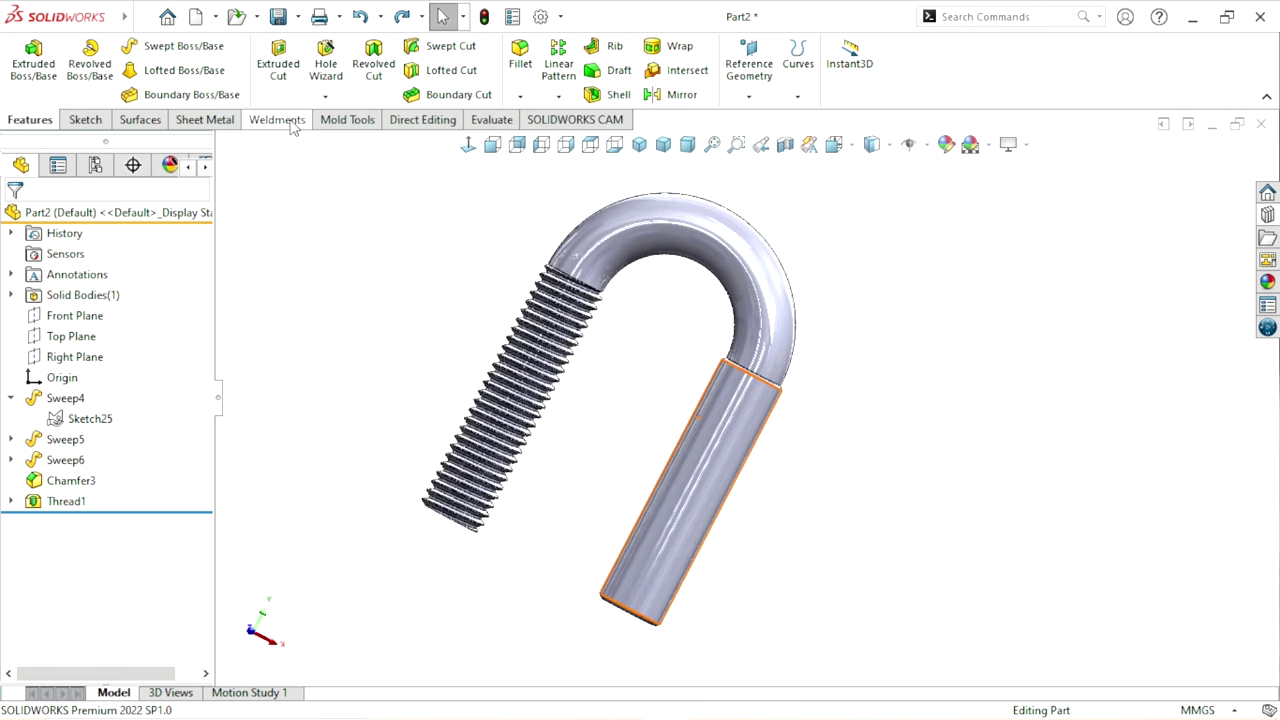
click(325, 96)
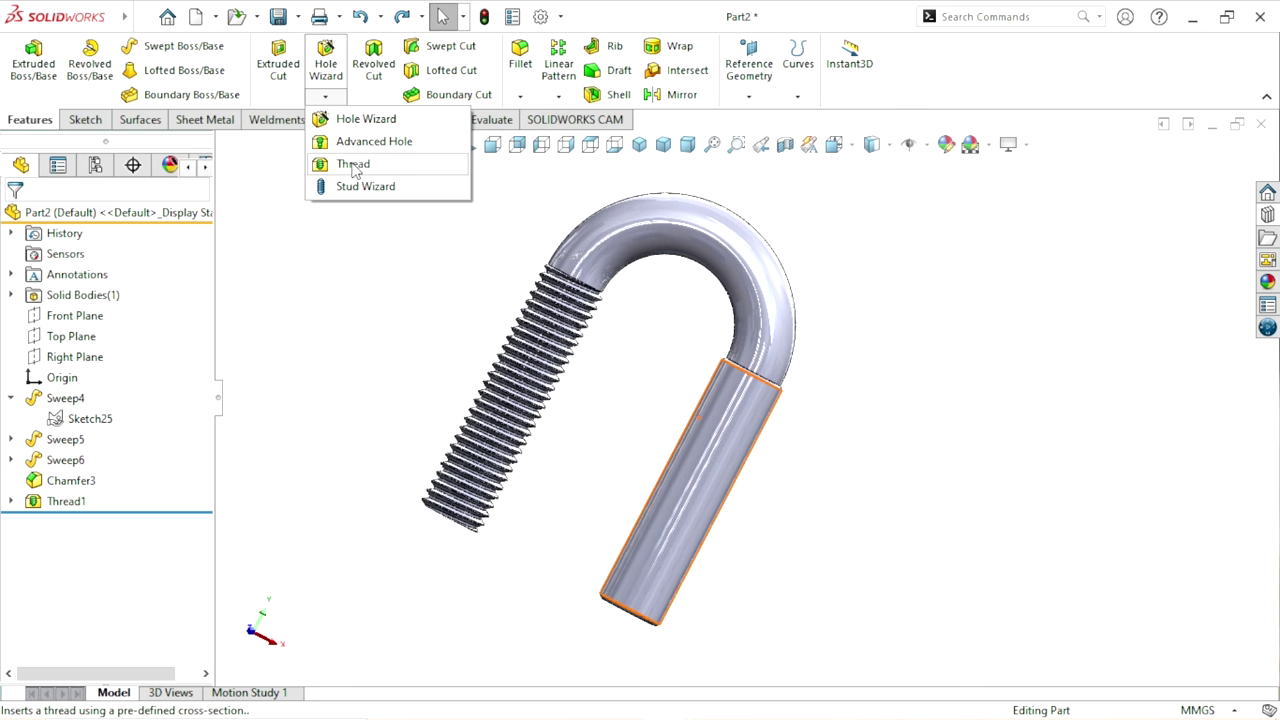
Add an M10x1.5 thread on the plain leg, ending at its far edge with 5 mm offset
click(405, 337)
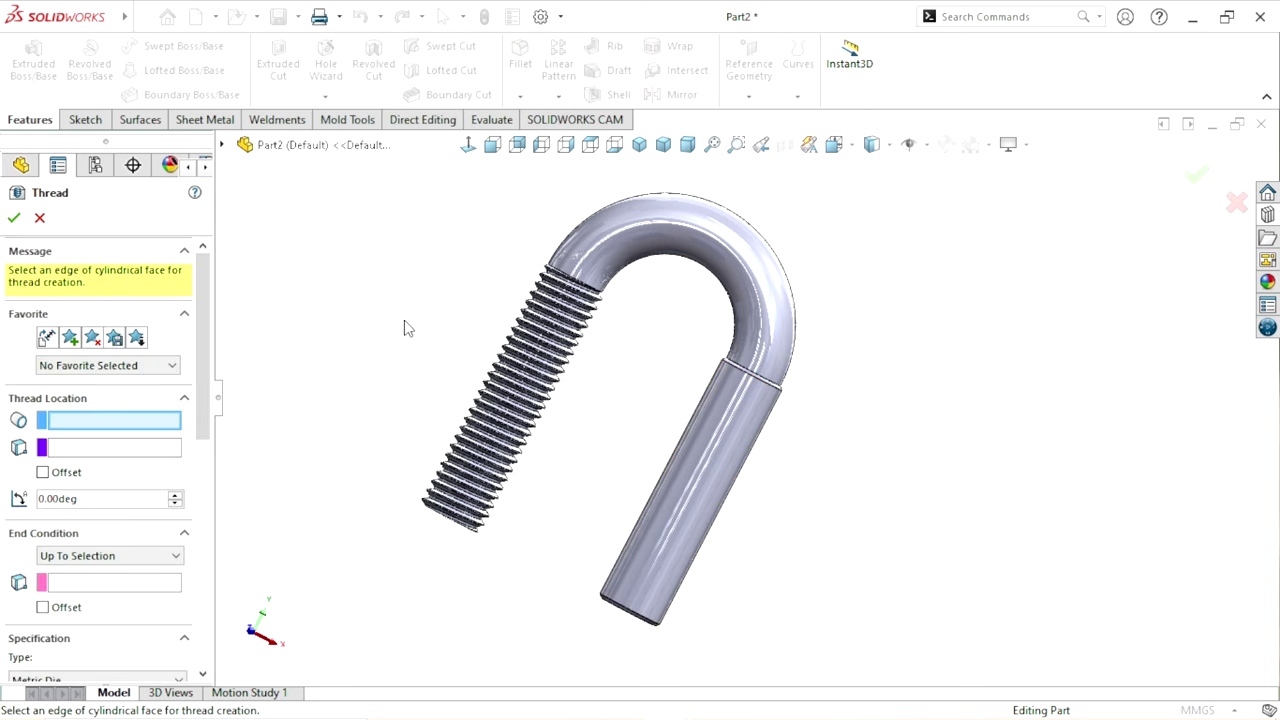
scroll(697, 594, down, 4)
scroll(680, 449, down, 2)
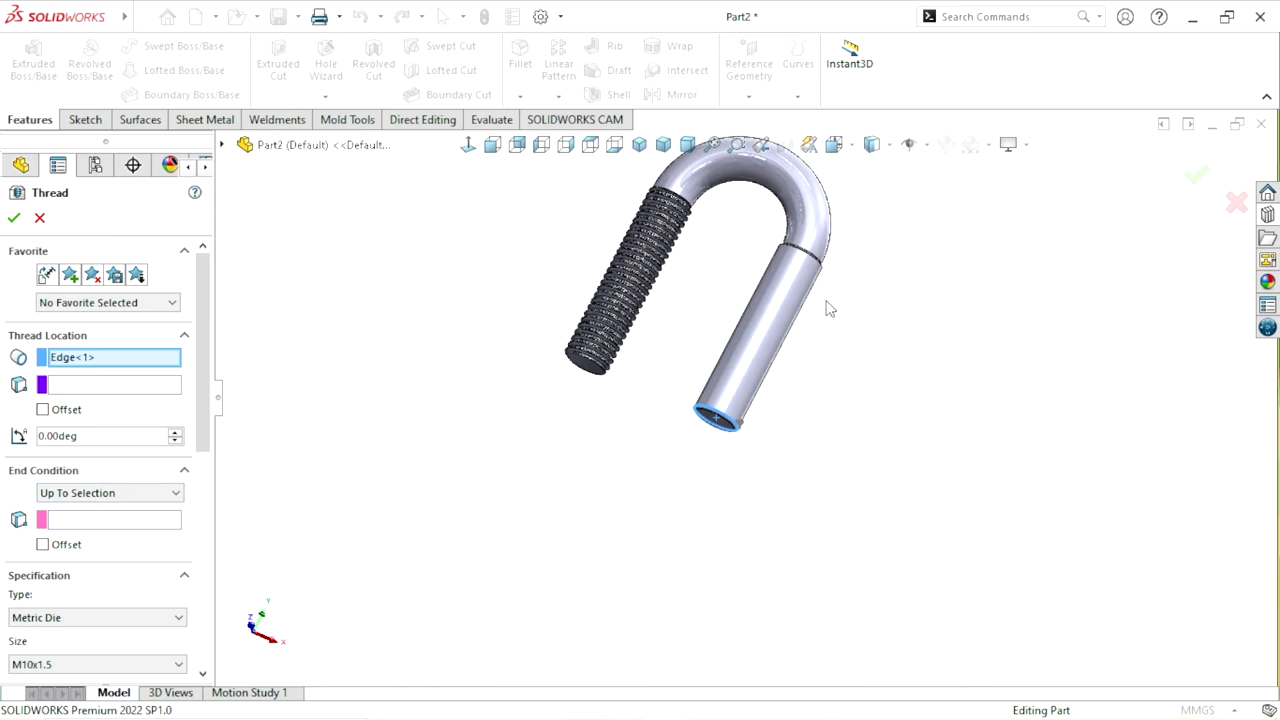
click(72, 521)
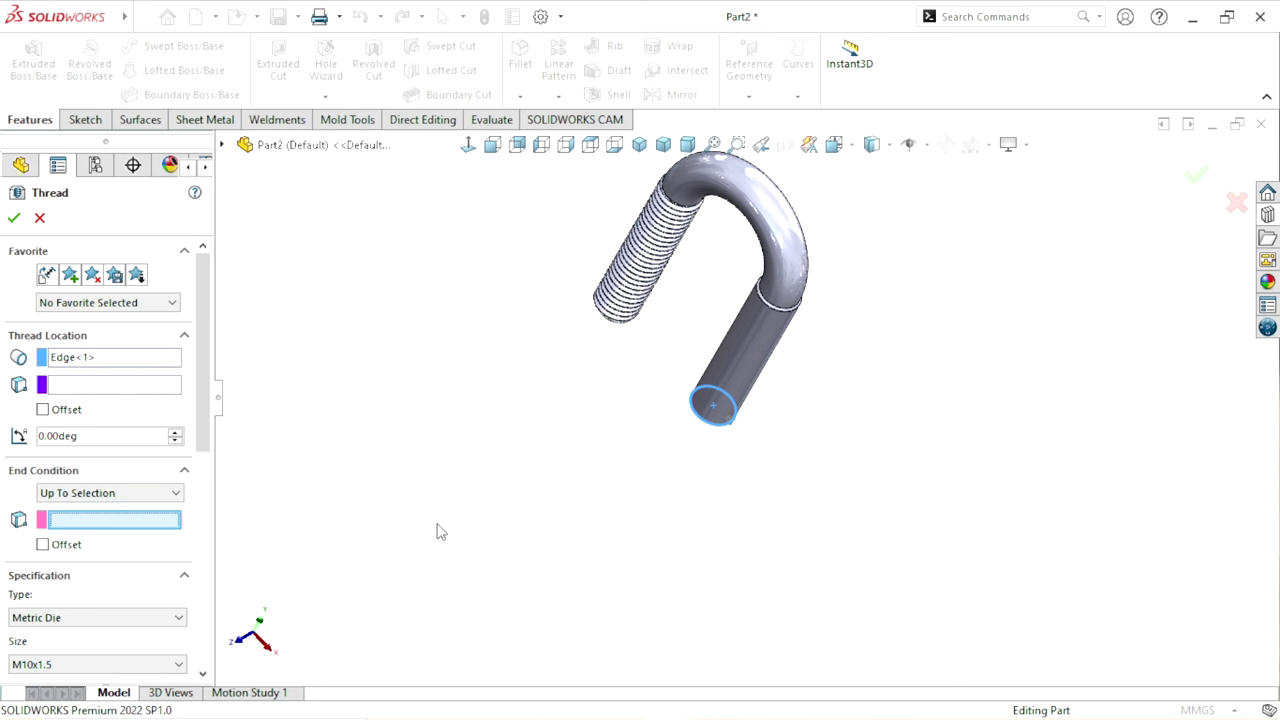
scroll(760, 390, down, 2)
scroll(765, 390, down, 3)
scroll(755, 390, down, 3)
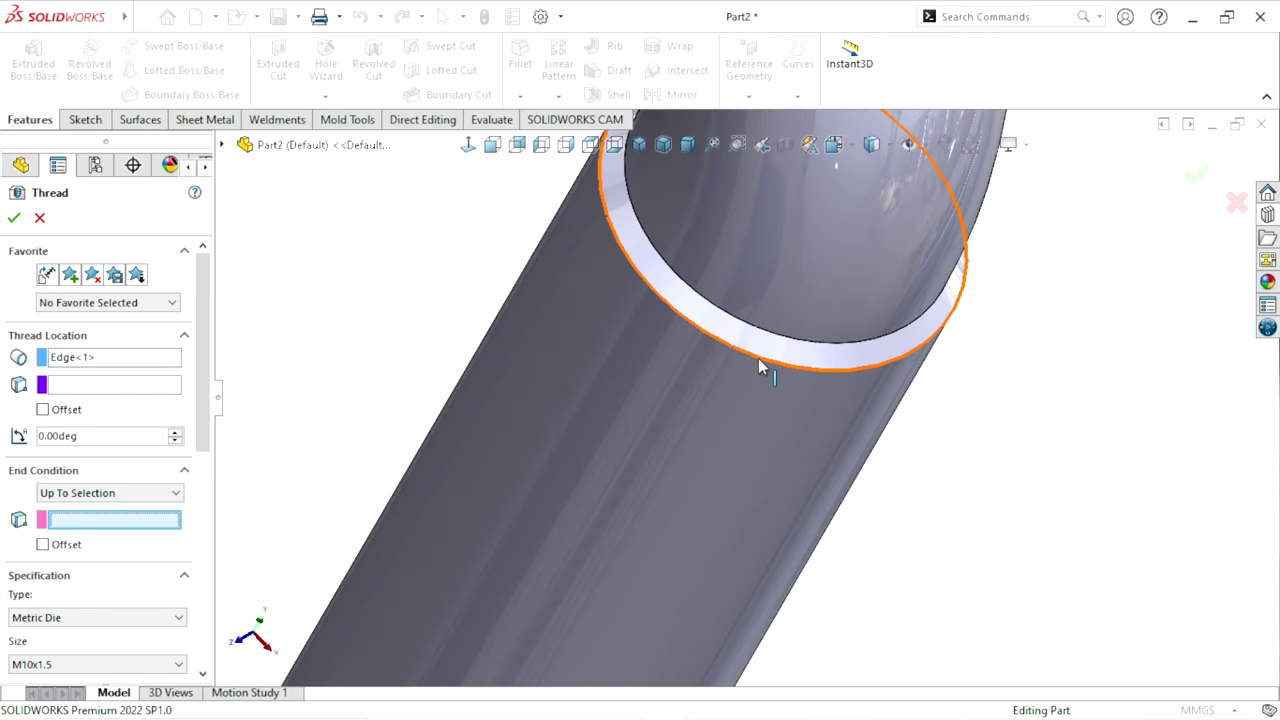
click(758, 360)
scroll(487, 518, up, 3)
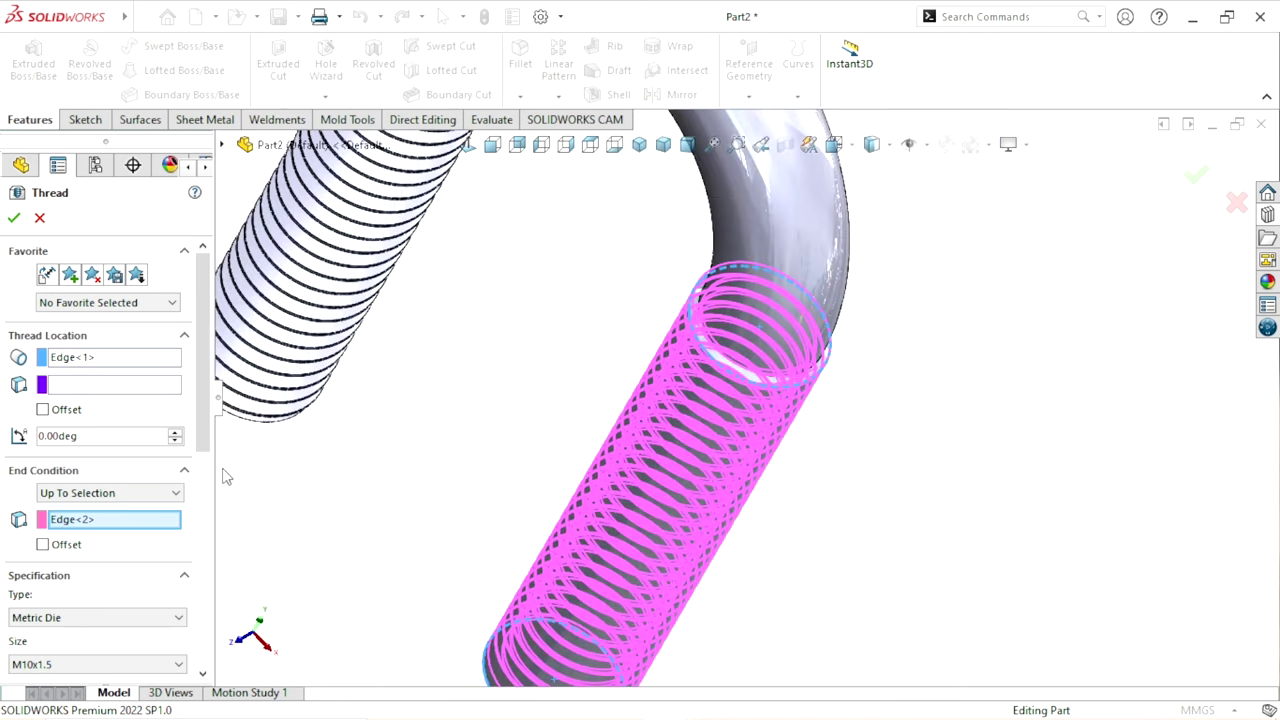
click(42, 410)
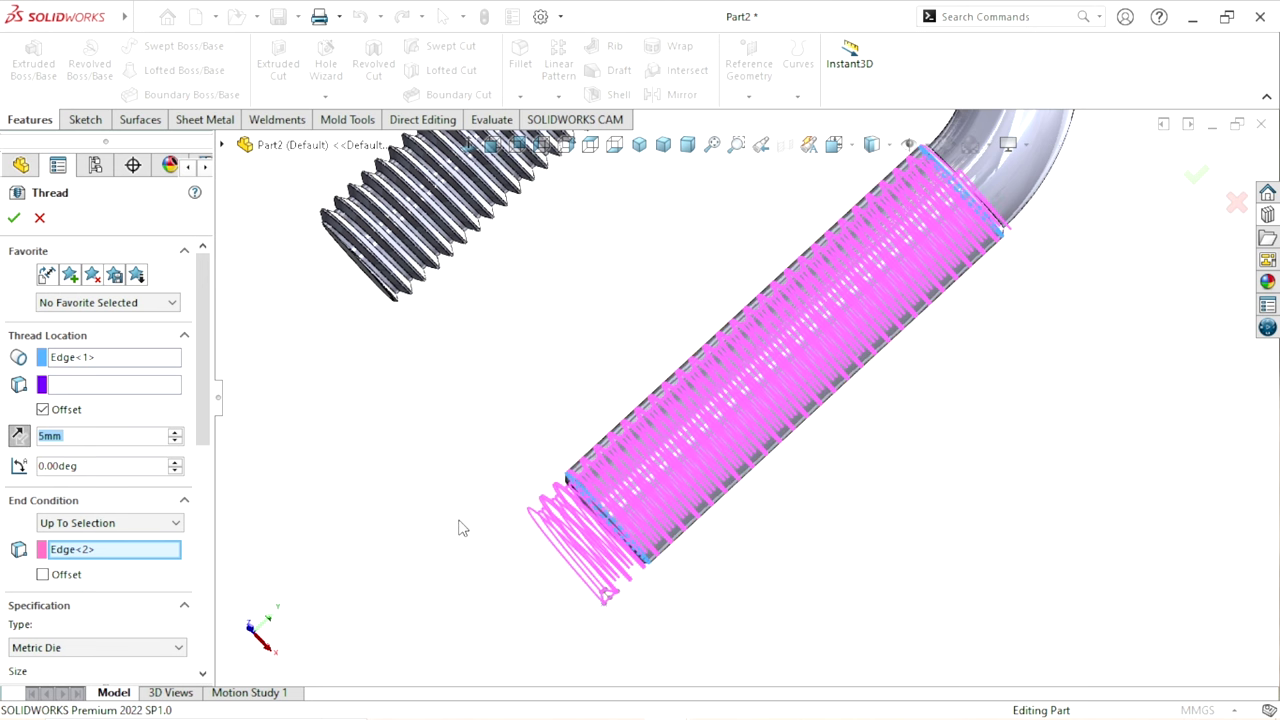
mouse_move(205, 410)
mouse_down()
mouse_move(205, 580)
mouse_move(205, 373)
mouse_up()
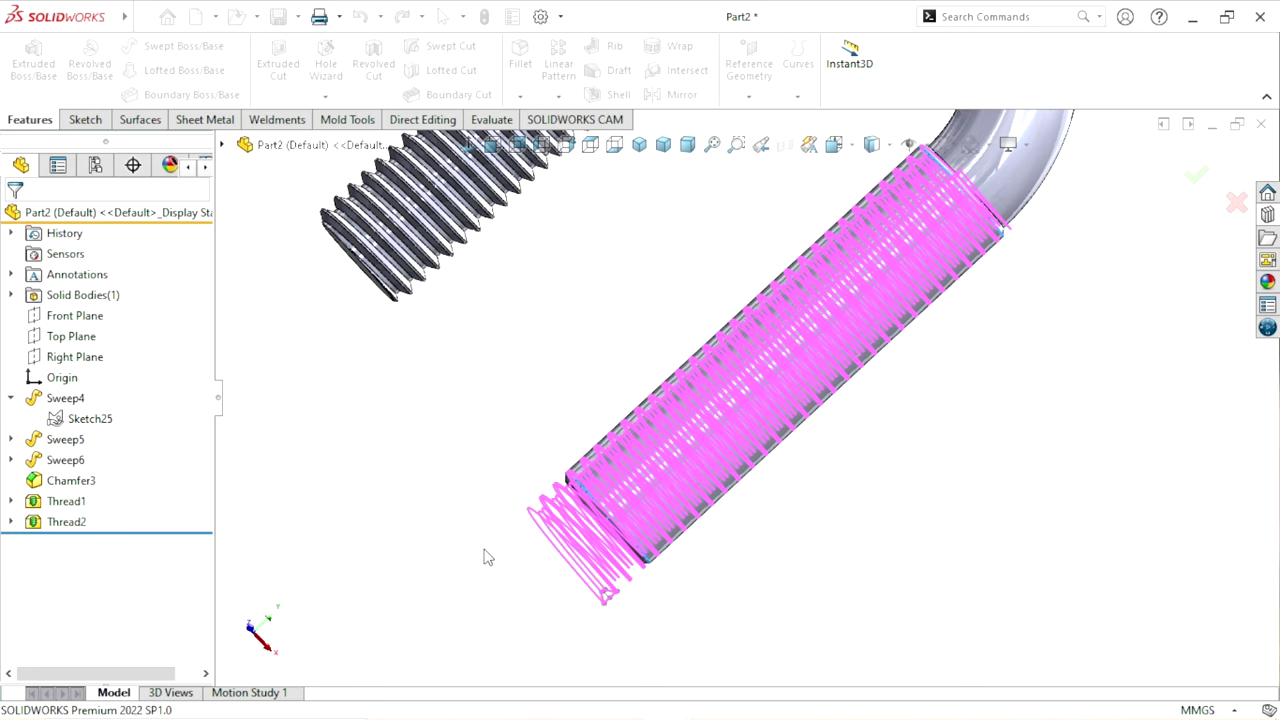
Finish Thread2, apply carbon steel to the U-bolt, and switch to isometric view
key(f)
scroll(788, 286, down, 2)
middle_drag(788, 286, 944, 448)
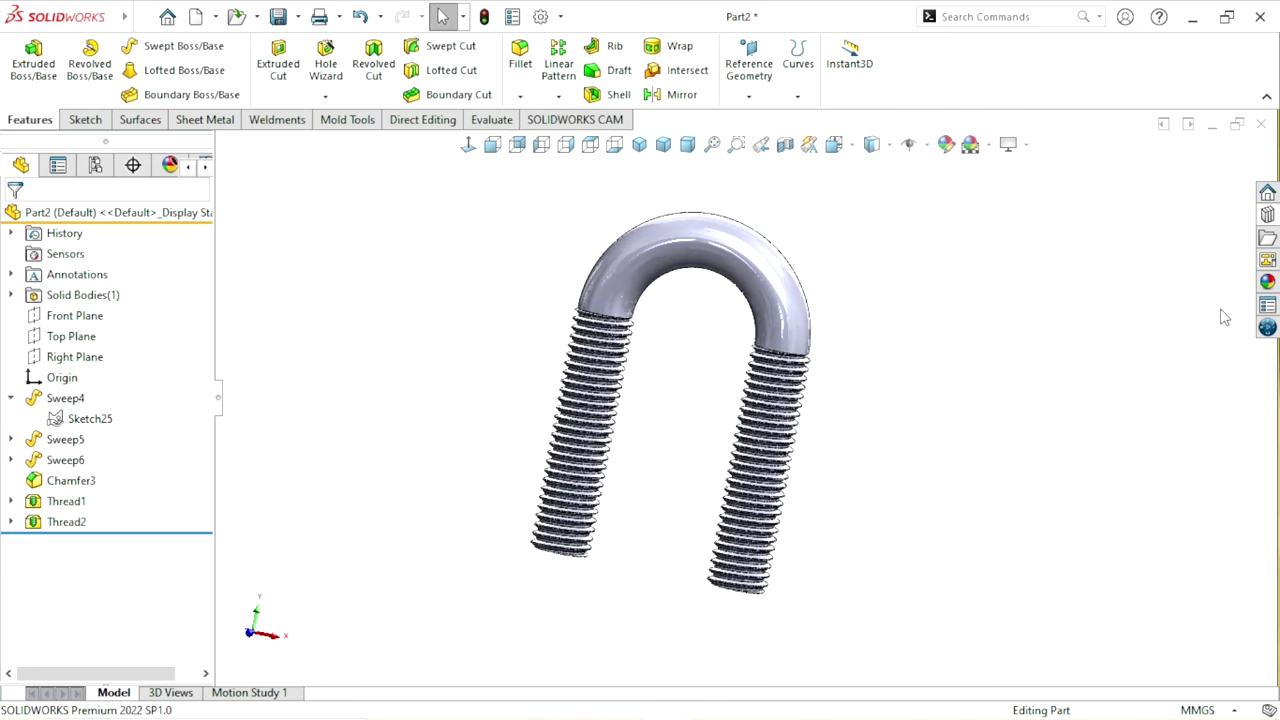
click(1269, 284)
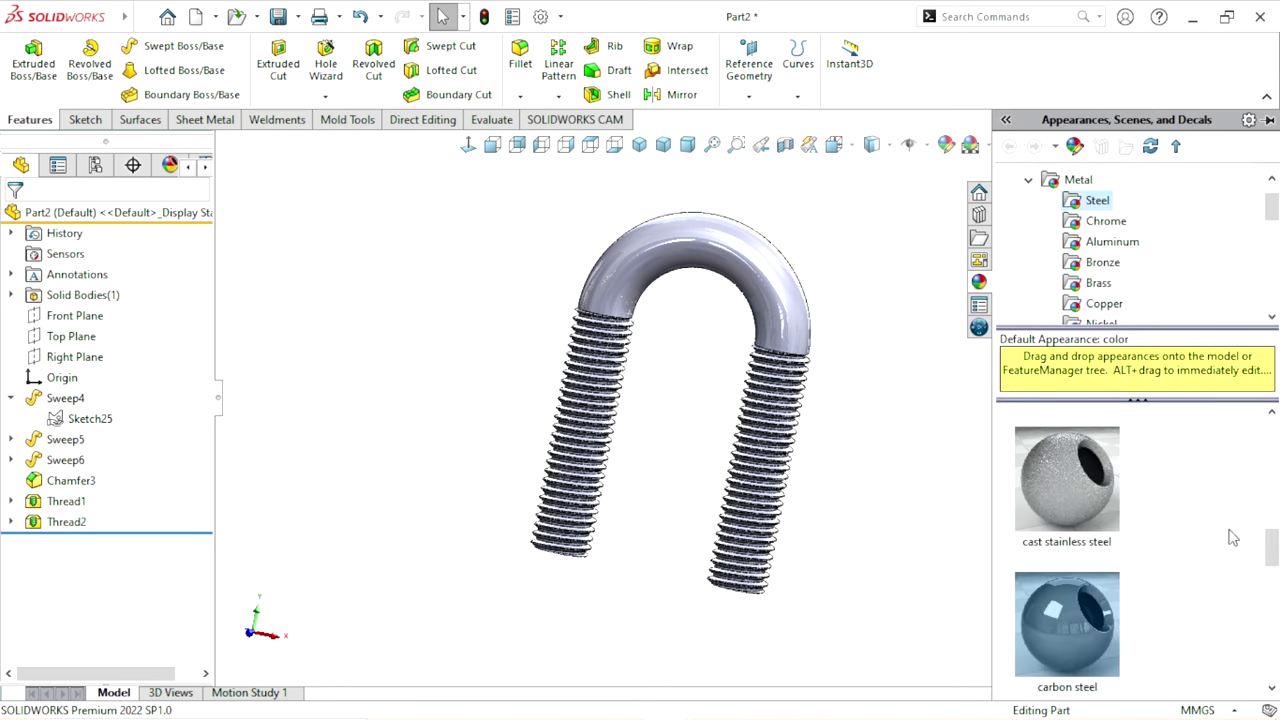
drag(1274, 548, 1274, 562)
double_click(1089, 539)
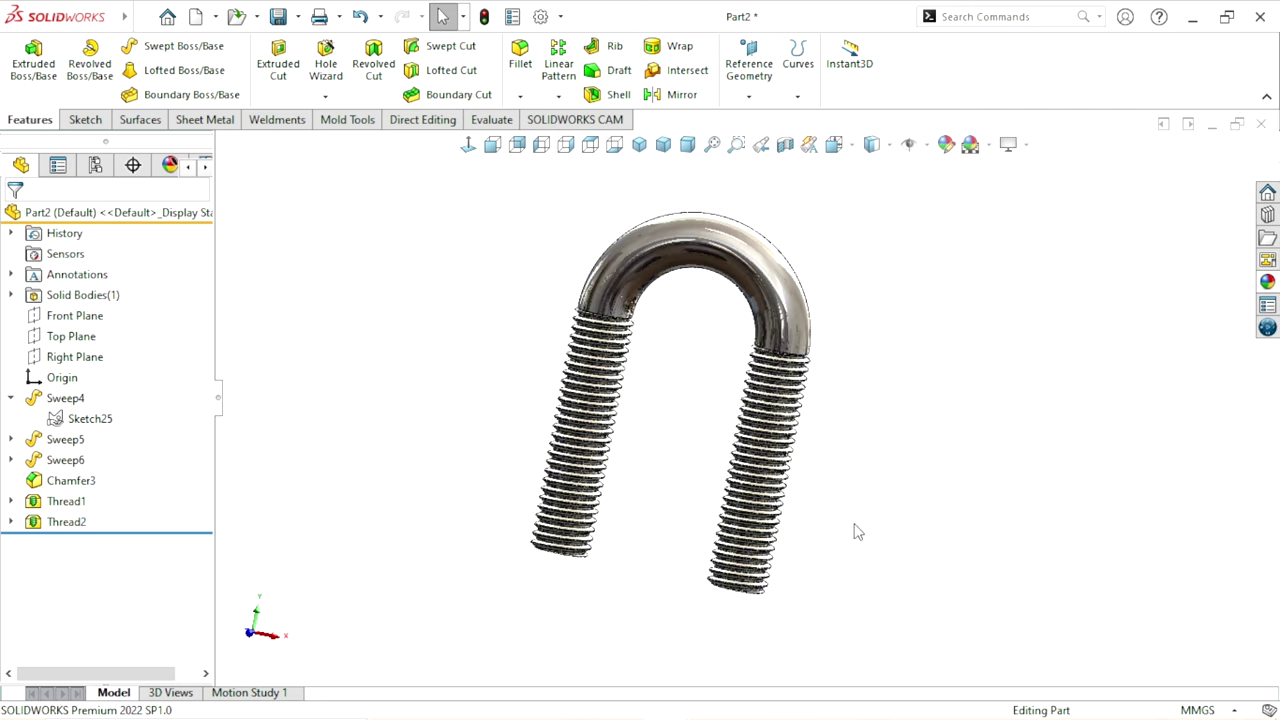
mouse_move(851, 529)
middle_down()
mouse_move(510, 513)
mouse_move(571, 500)
mouse_move(809, 583)
mouse_move(703, 603)
mouse_move(720, 409)
mouse_move(823, 509)
mouse_move(826, 557)
mouse_move(757, 415)
middle_up()
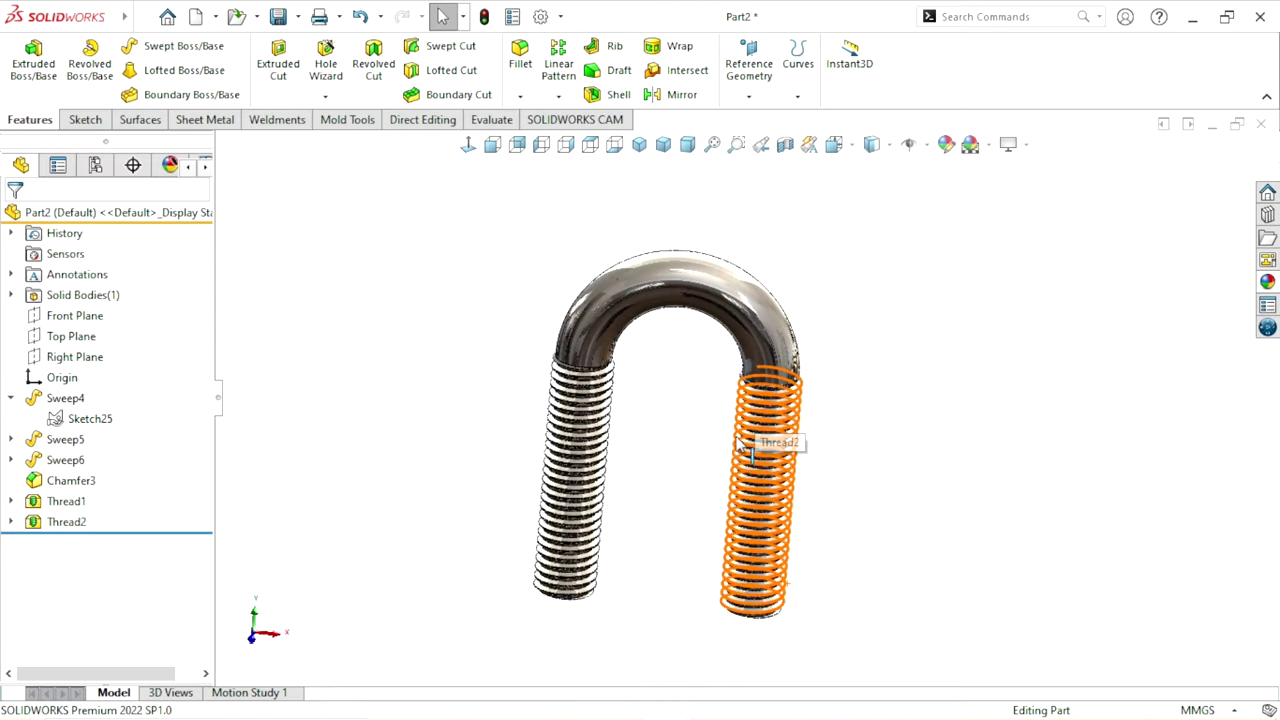
click(639, 144)
Start a new sketch on the Top Plane of Part3
scroll(846, 505, down, 2)
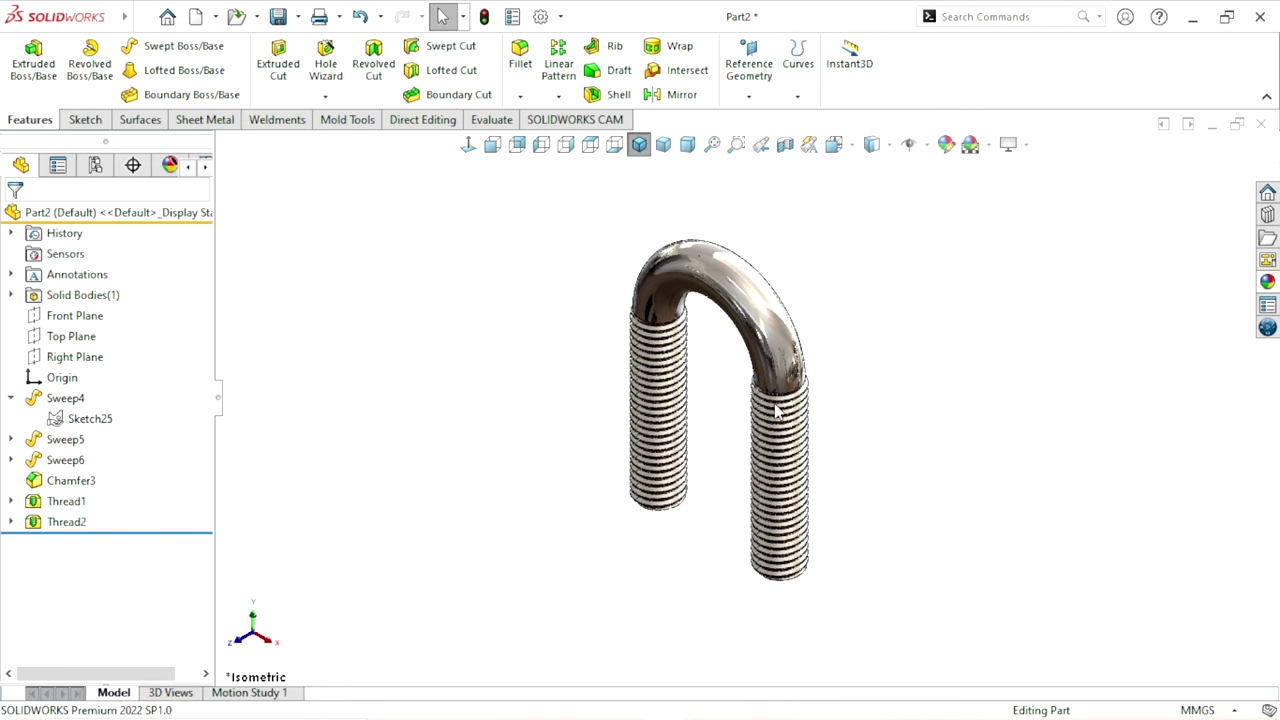
scroll(890, 410, down, 1)
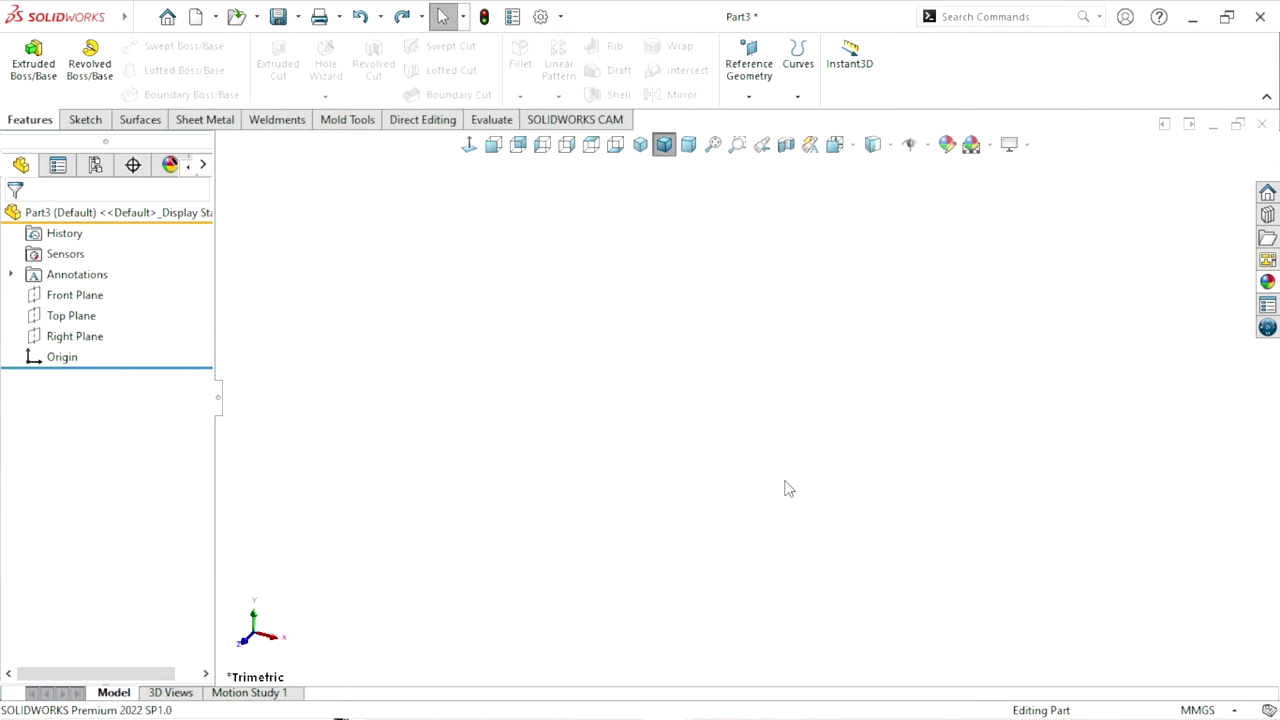
click(92, 315)
click(104, 282)
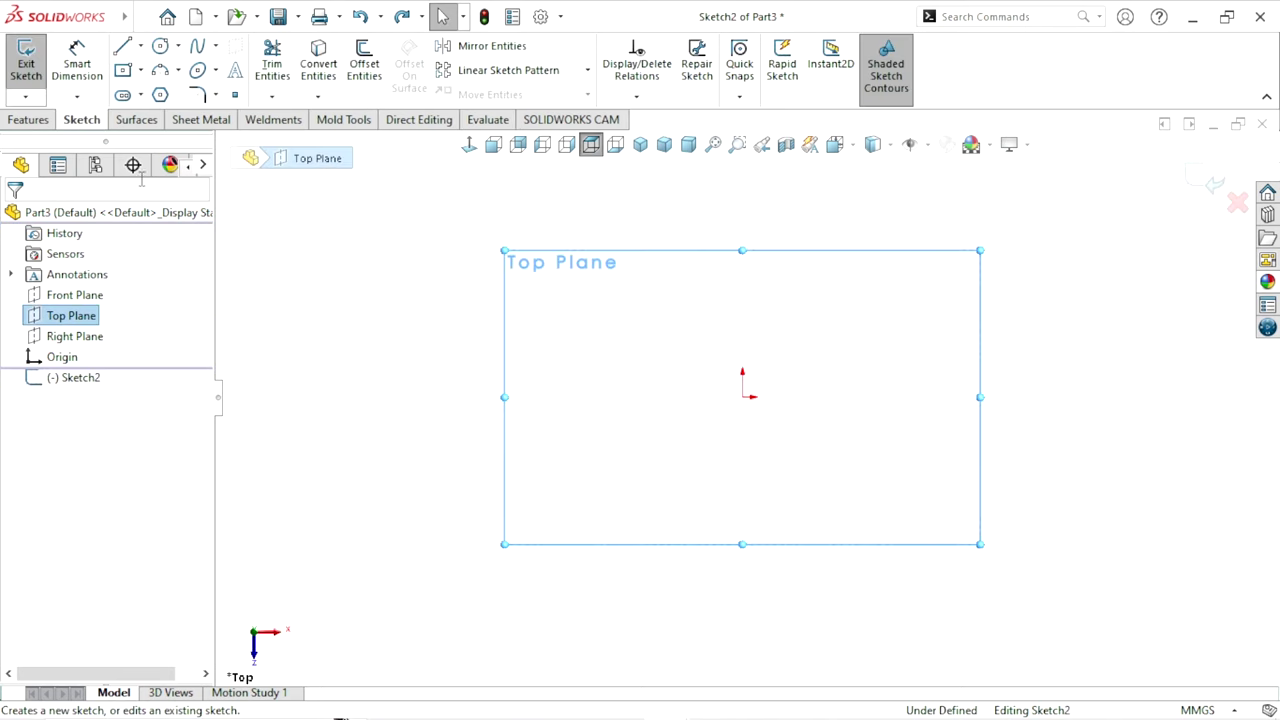
Draw a centrepoint straight slot centred on the origin
click(141, 95)
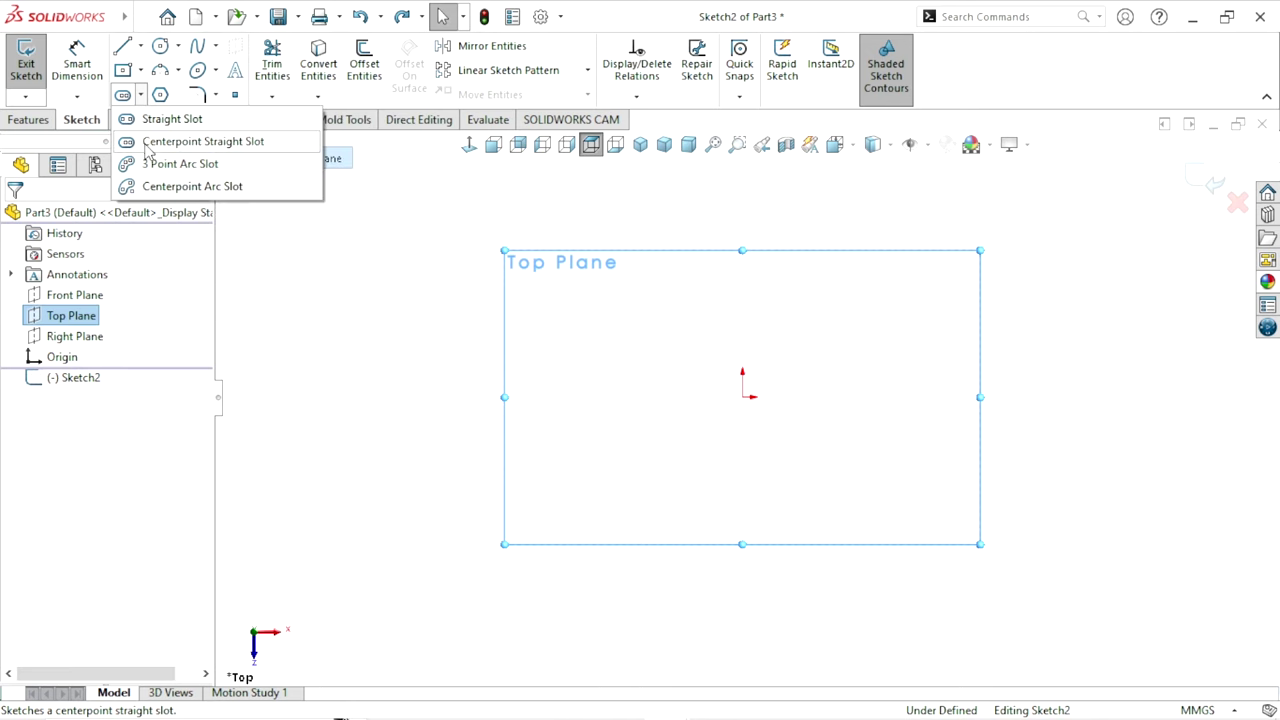
click(152, 141)
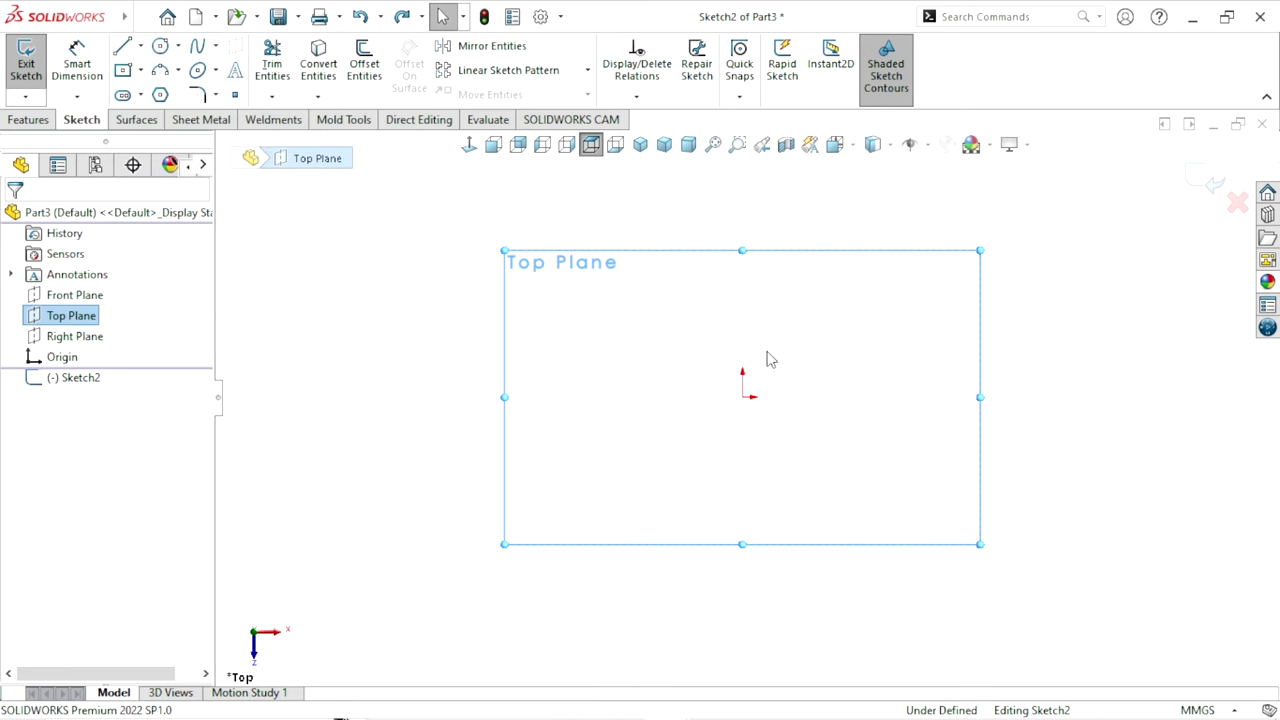
click(742, 397)
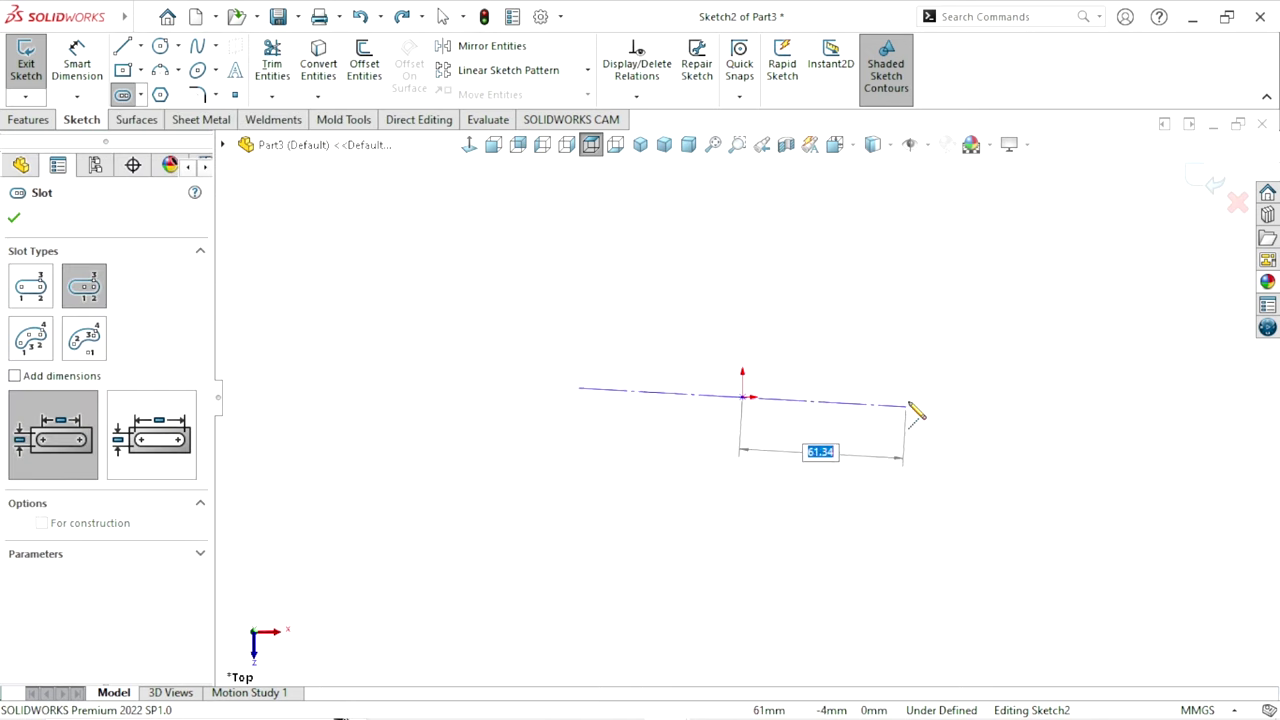
click(910, 397)
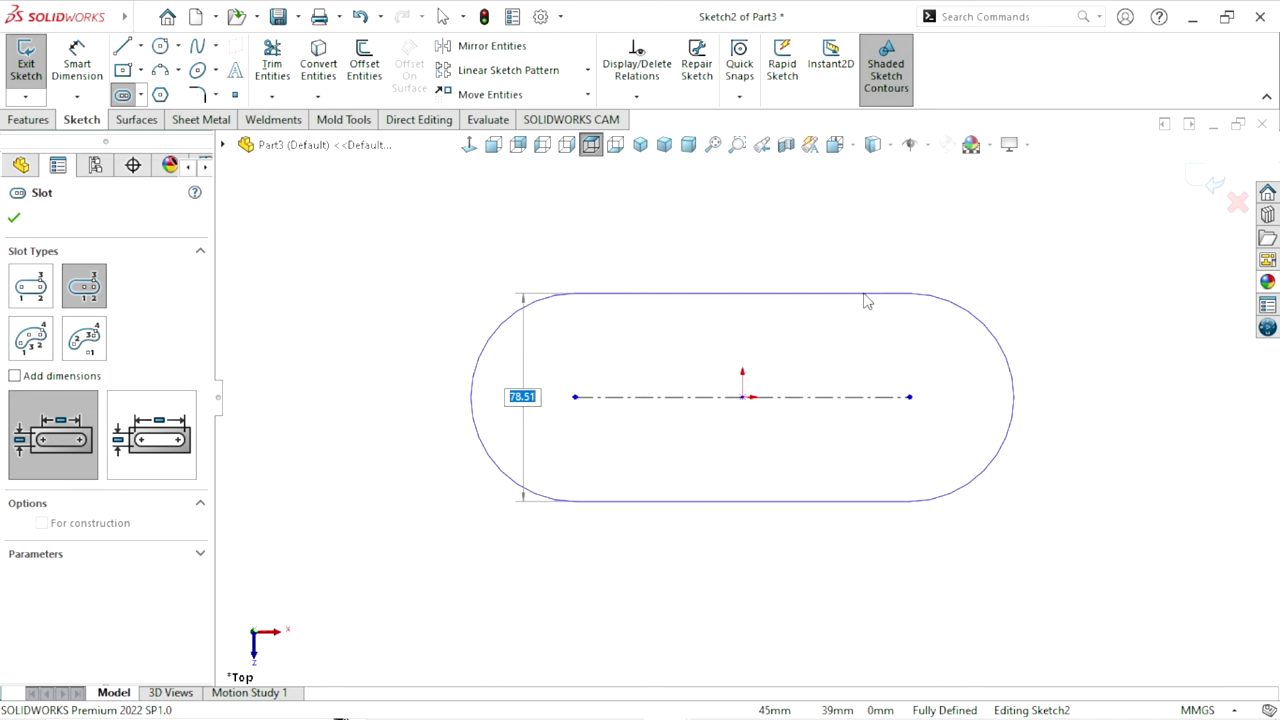
click(866, 296)
right_click(697, 283)
click(740, 288)
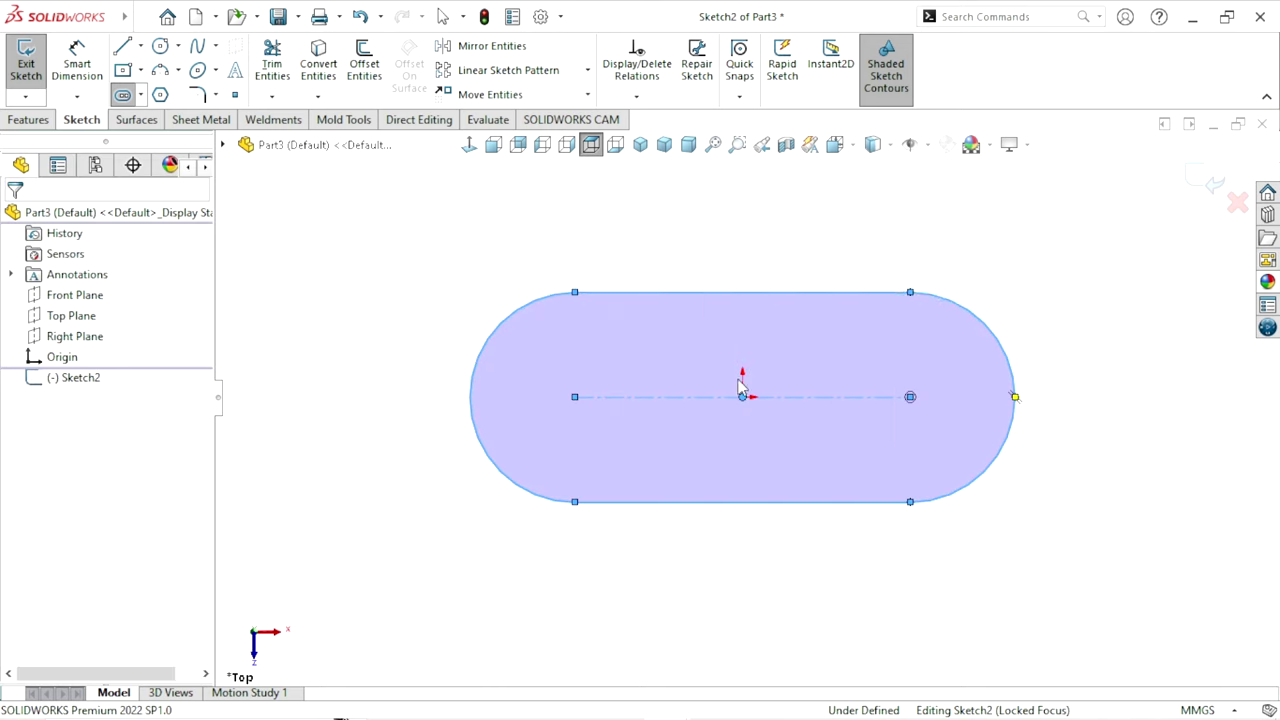
key(f)
Dimension the slot centerline to 30 mm and the end arc radius to 10 mm
click(77, 63)
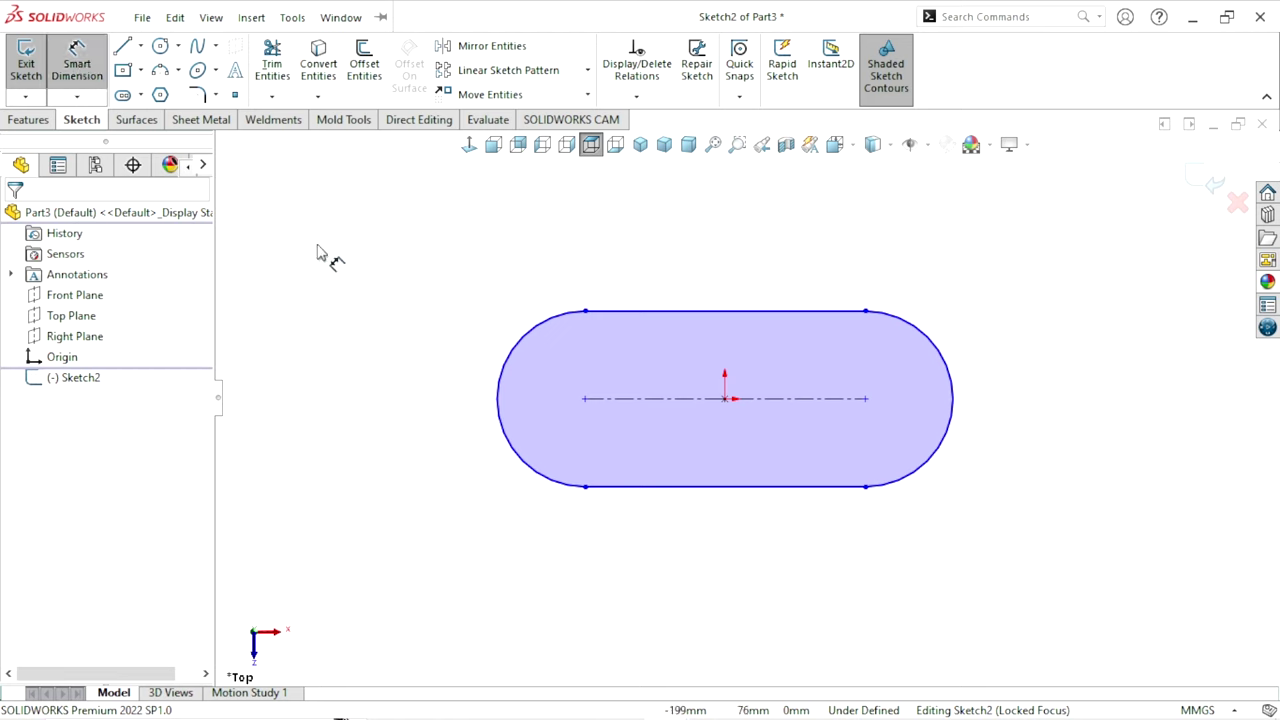
click(693, 399)
click(738, 591)
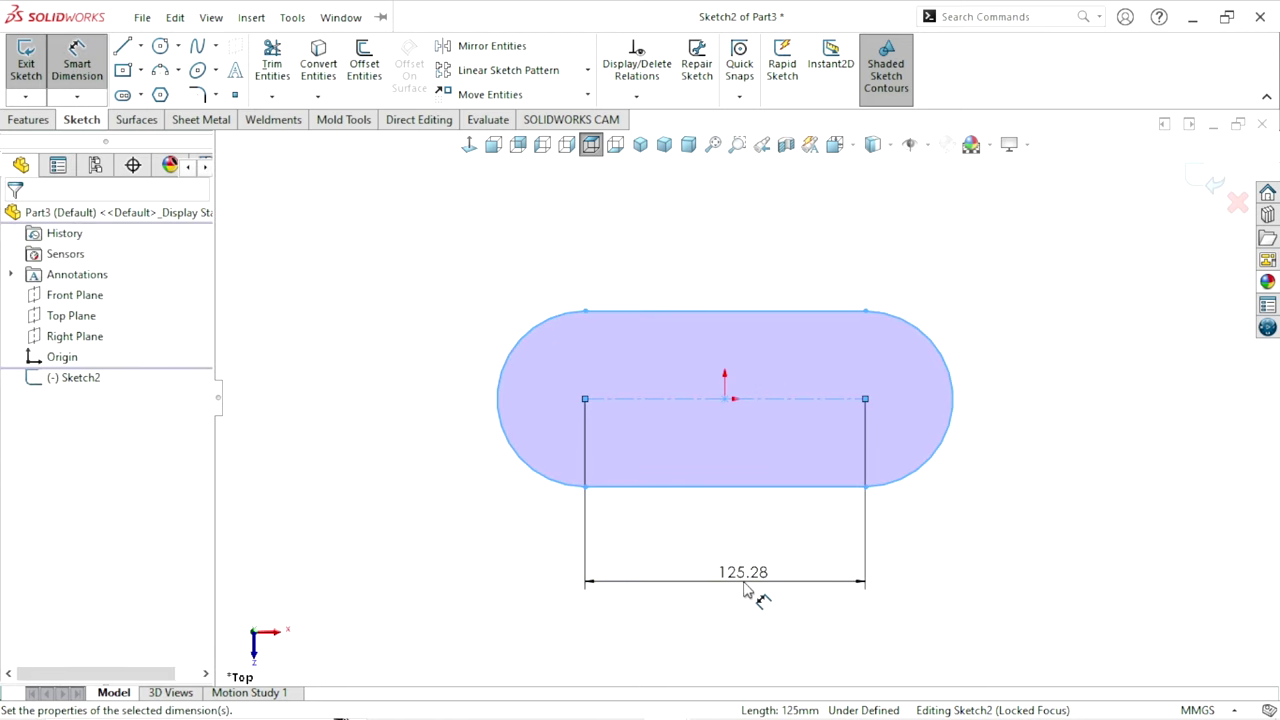
text(30)
key(Return)
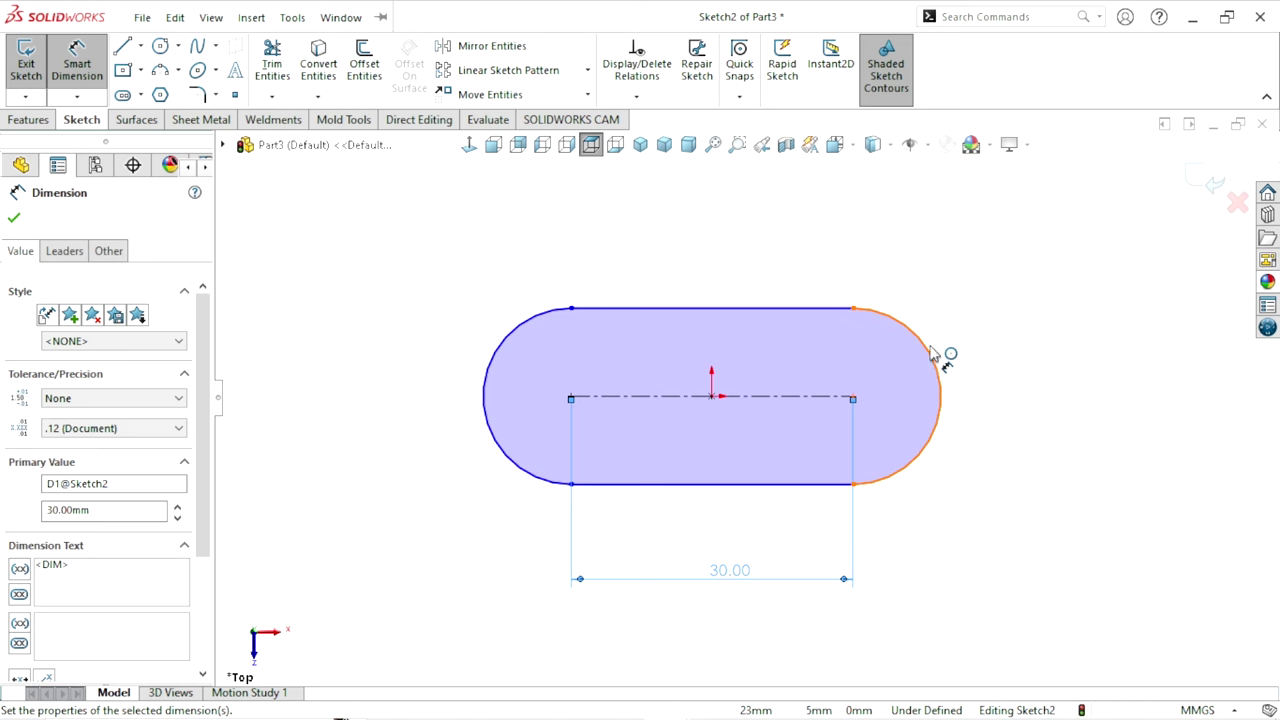
click(931, 352)
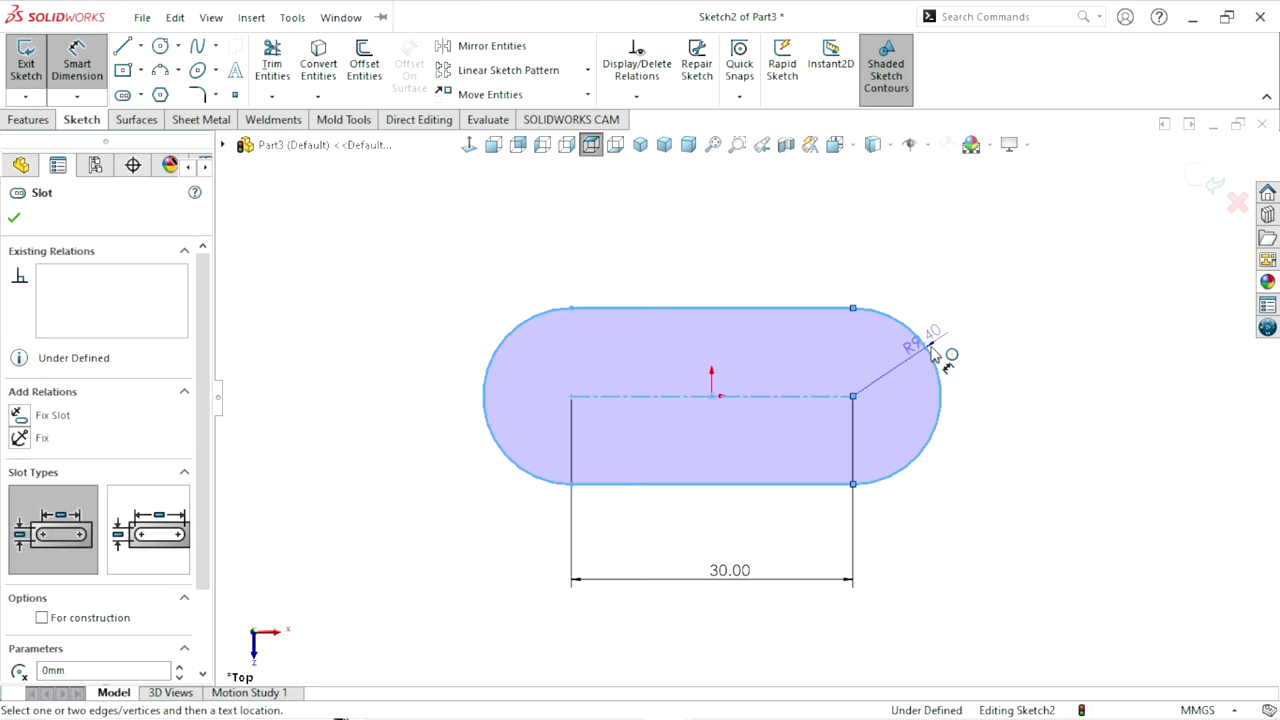
click(1008, 290)
text(10)
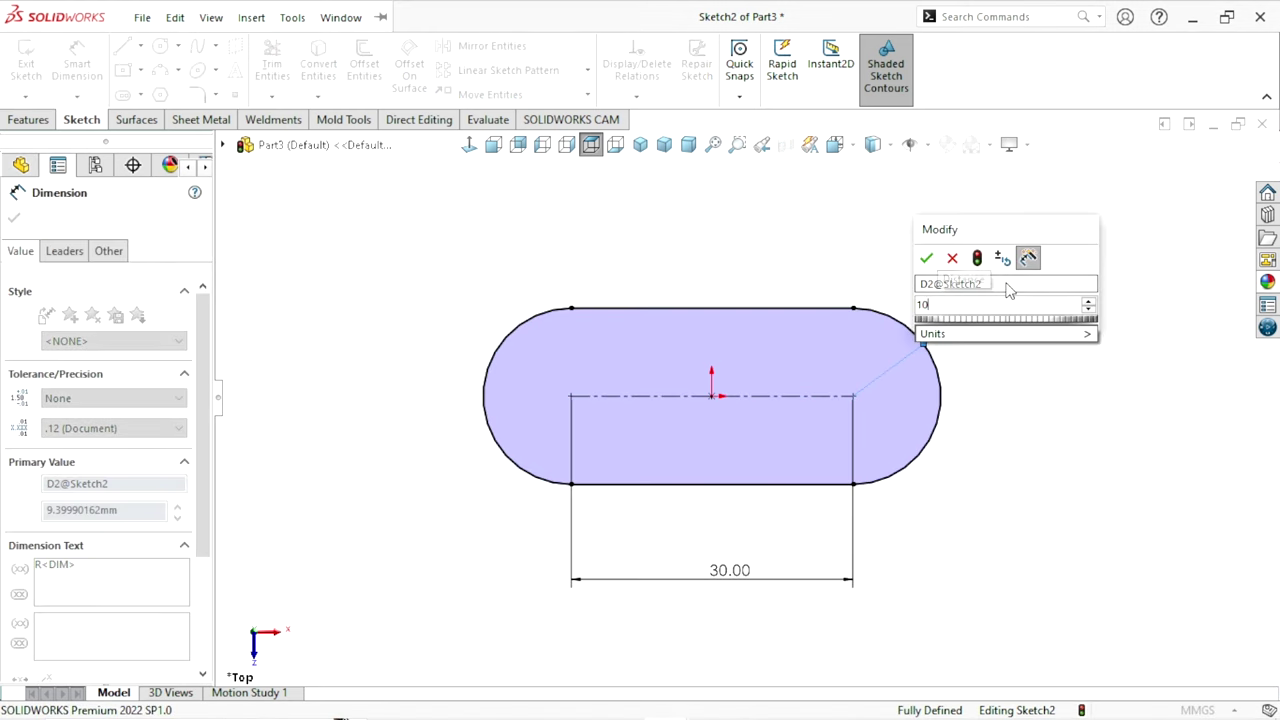
key(Return)
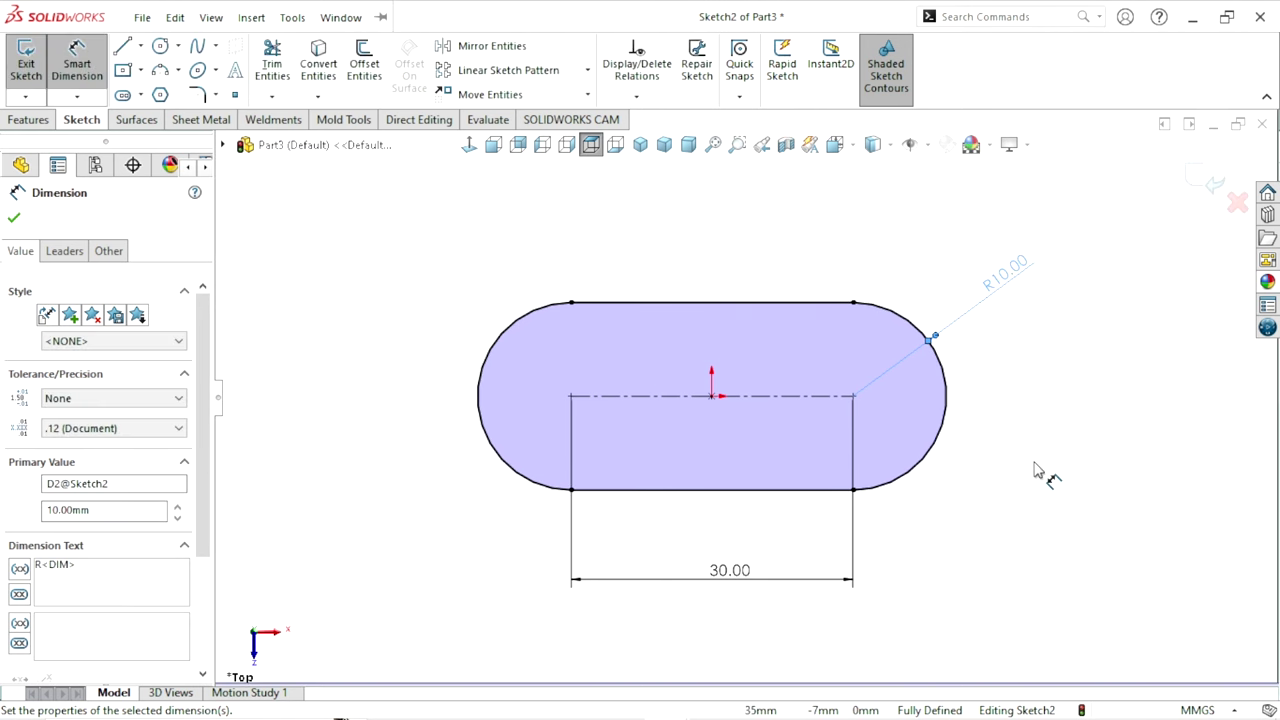
scroll(766, 400, up, 1)
scroll(937, 449, down, 1)
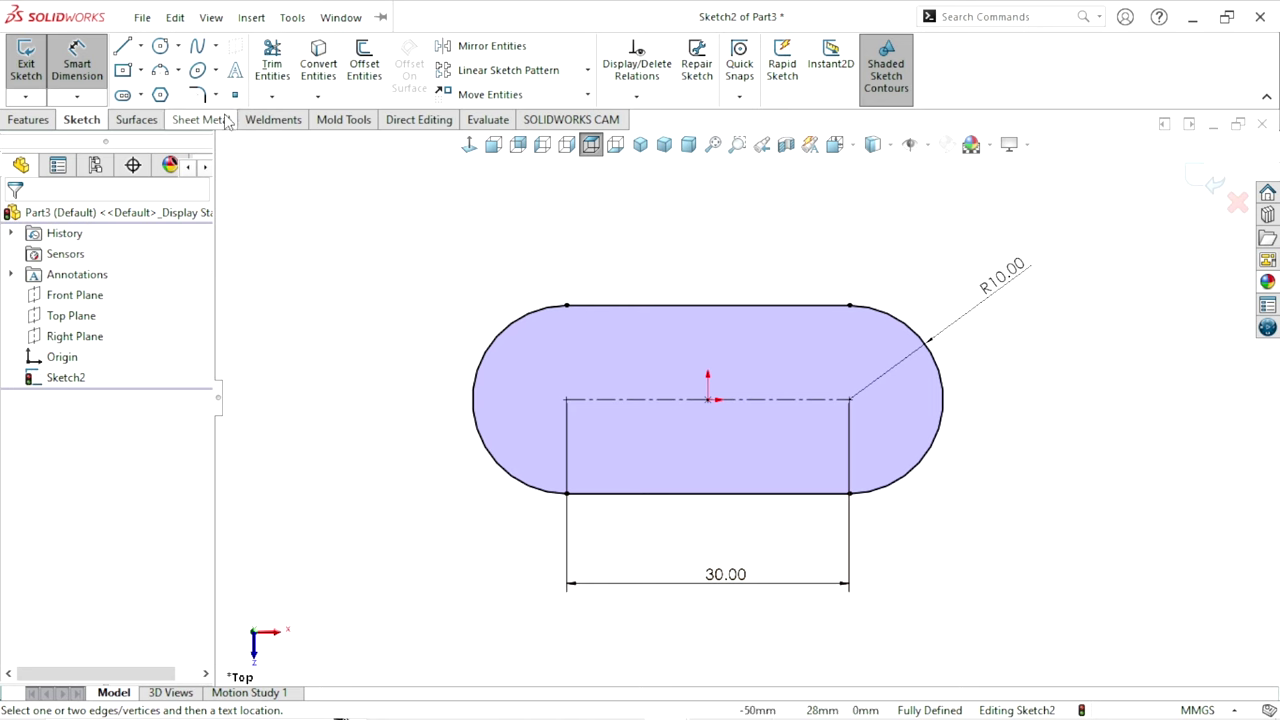
Draw circles at the left and right ends of the slot centerline
click(159, 47)
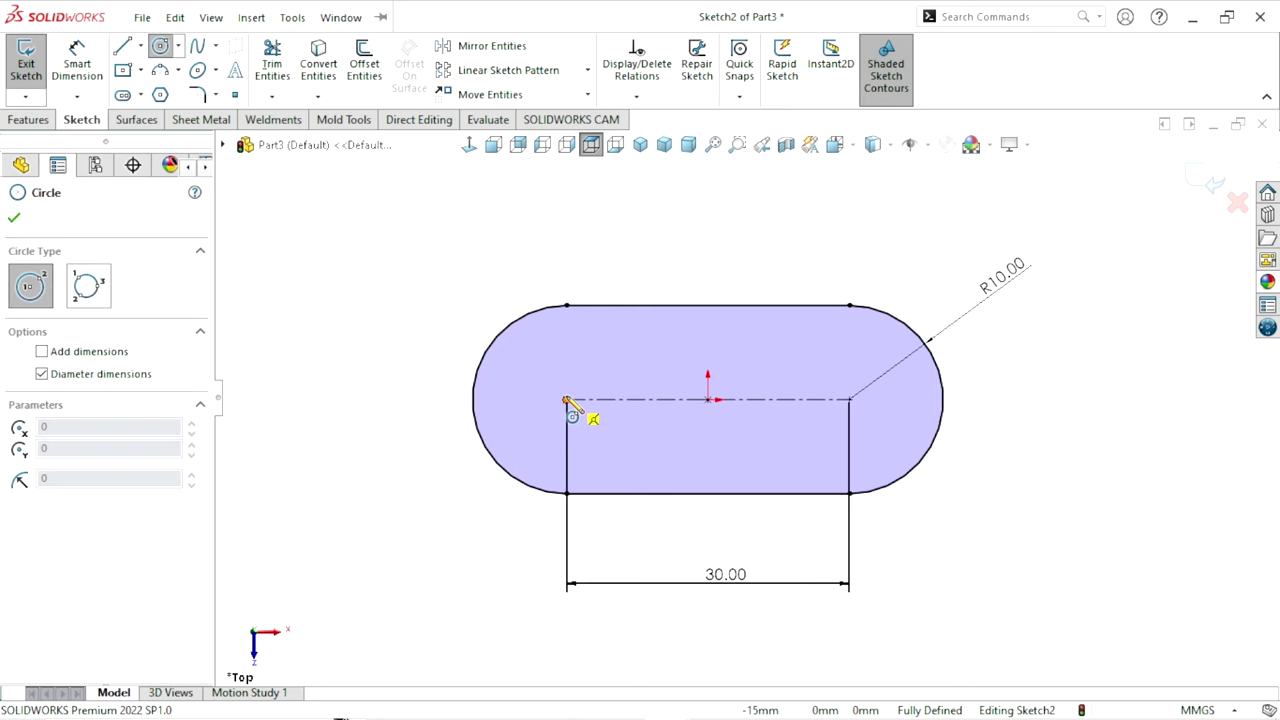
click(566, 399)
click(592, 366)
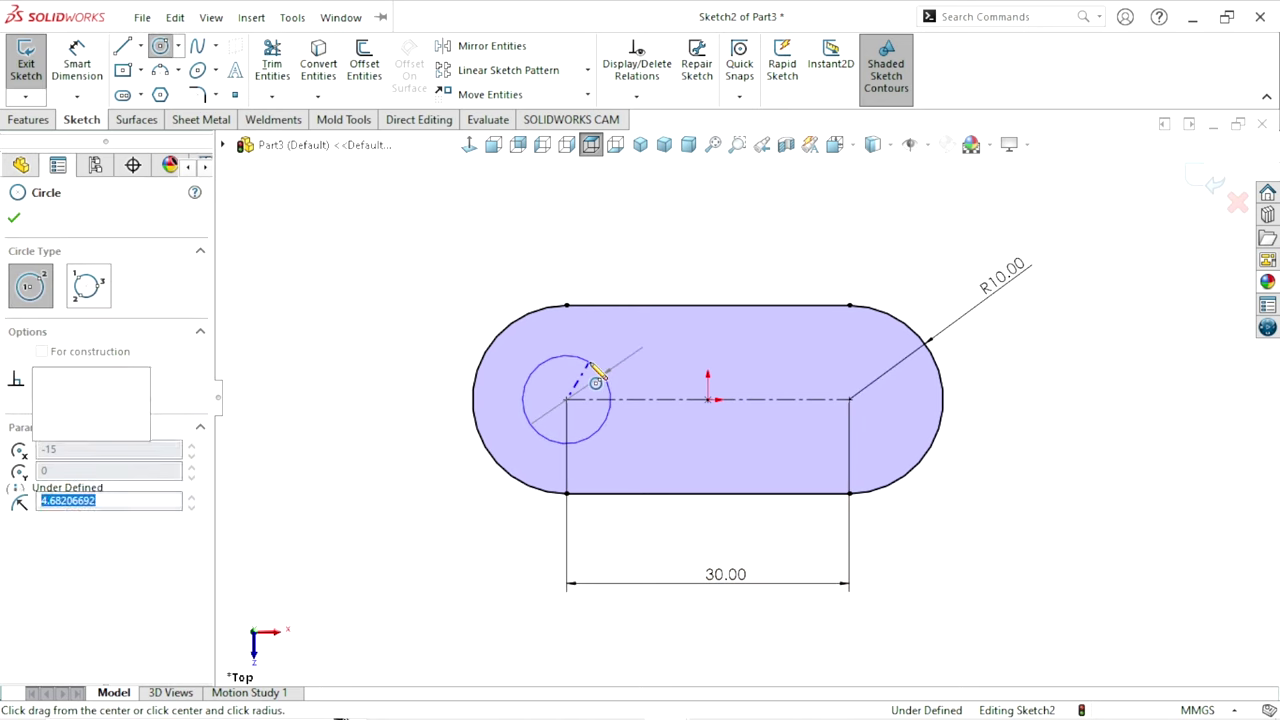
click(849, 399)
click(886, 382)
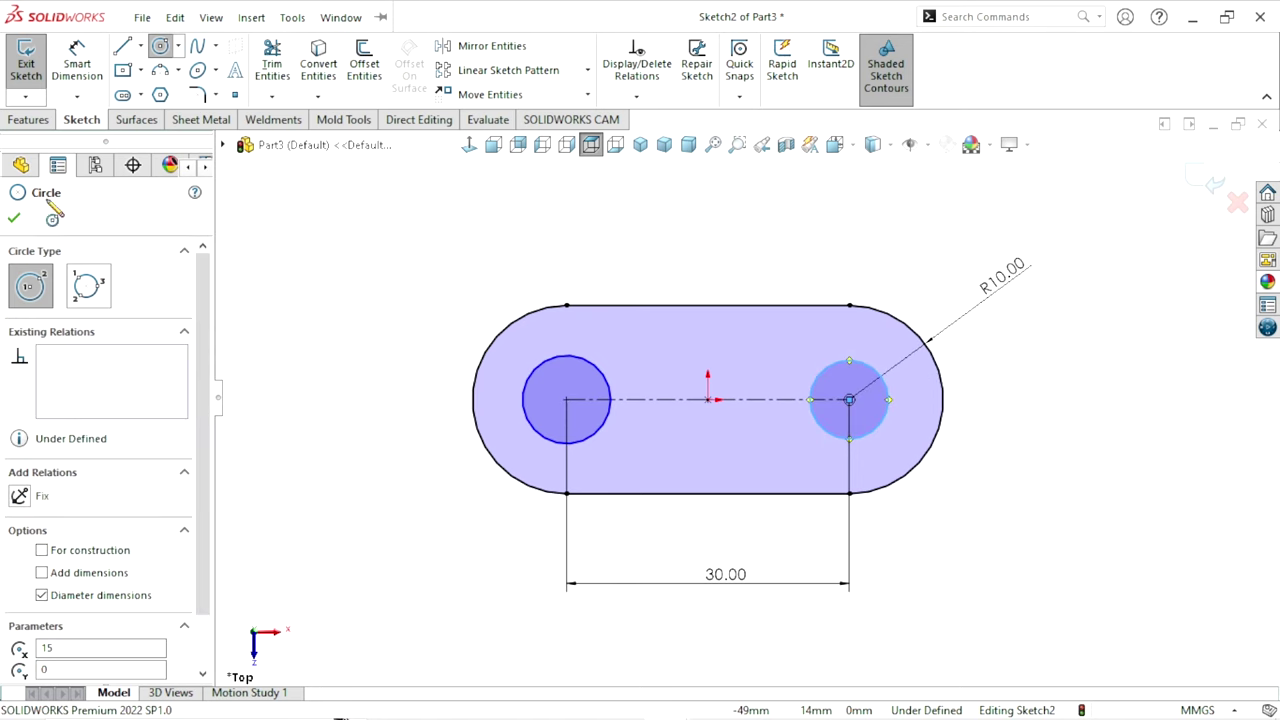
click(14, 218)
Dimension the left hole diameter to 10.5 mm
click(77, 62)
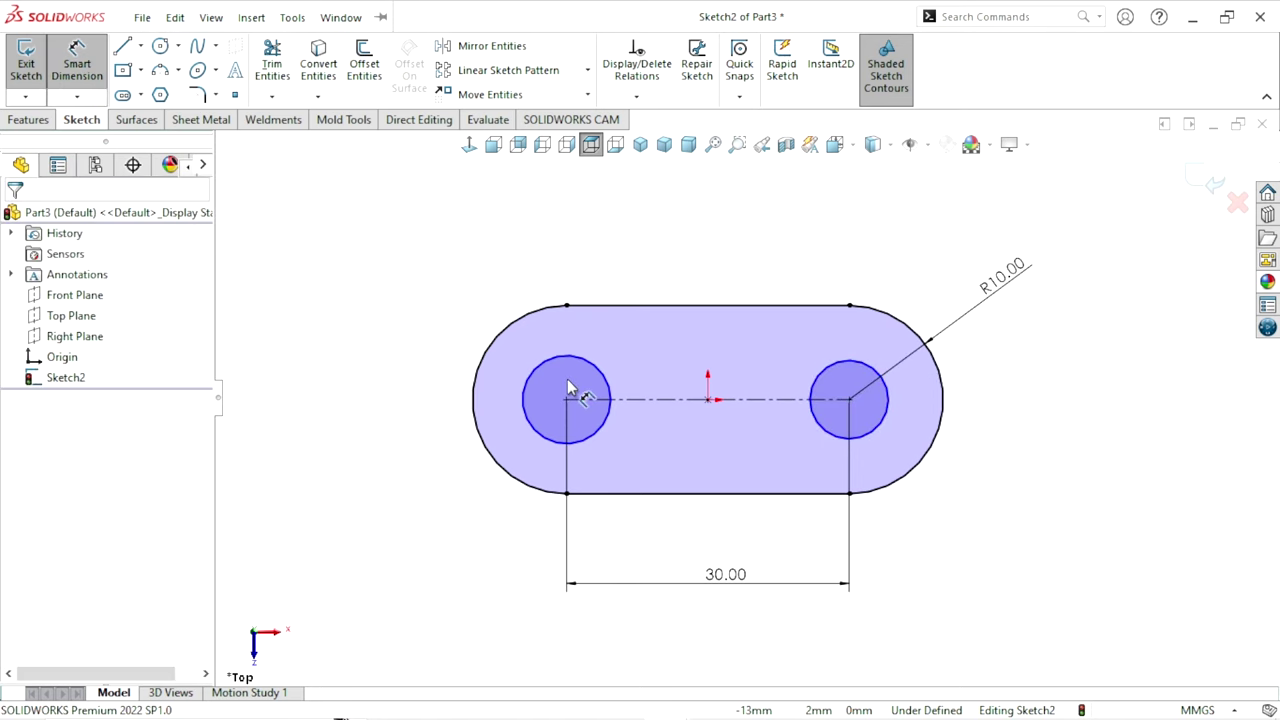
click(537, 384)
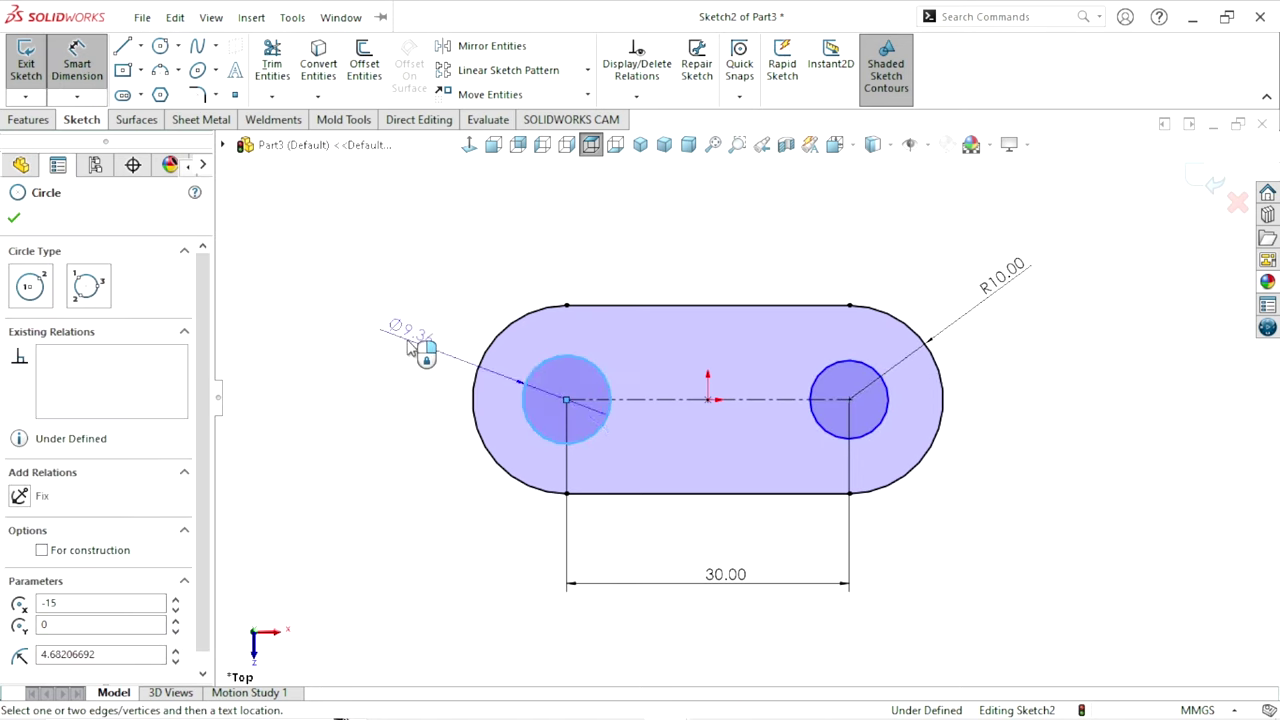
click(408, 345)
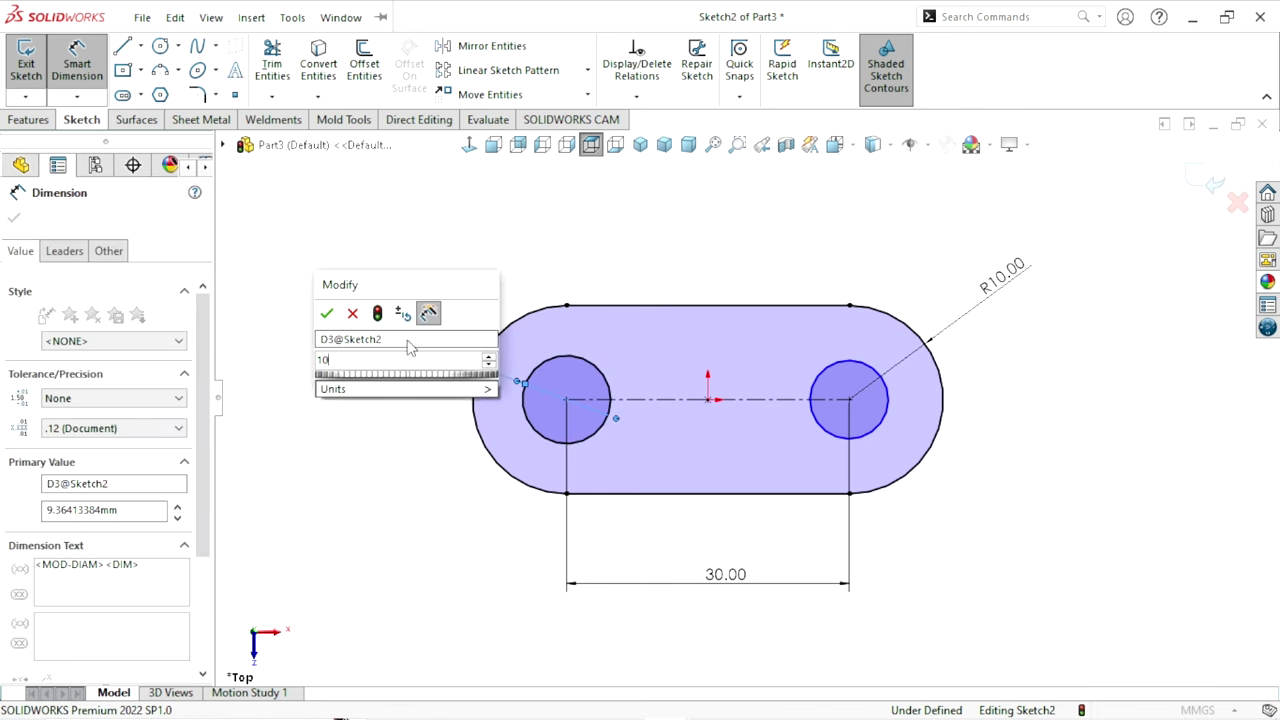
text(10.5)
key(Return)
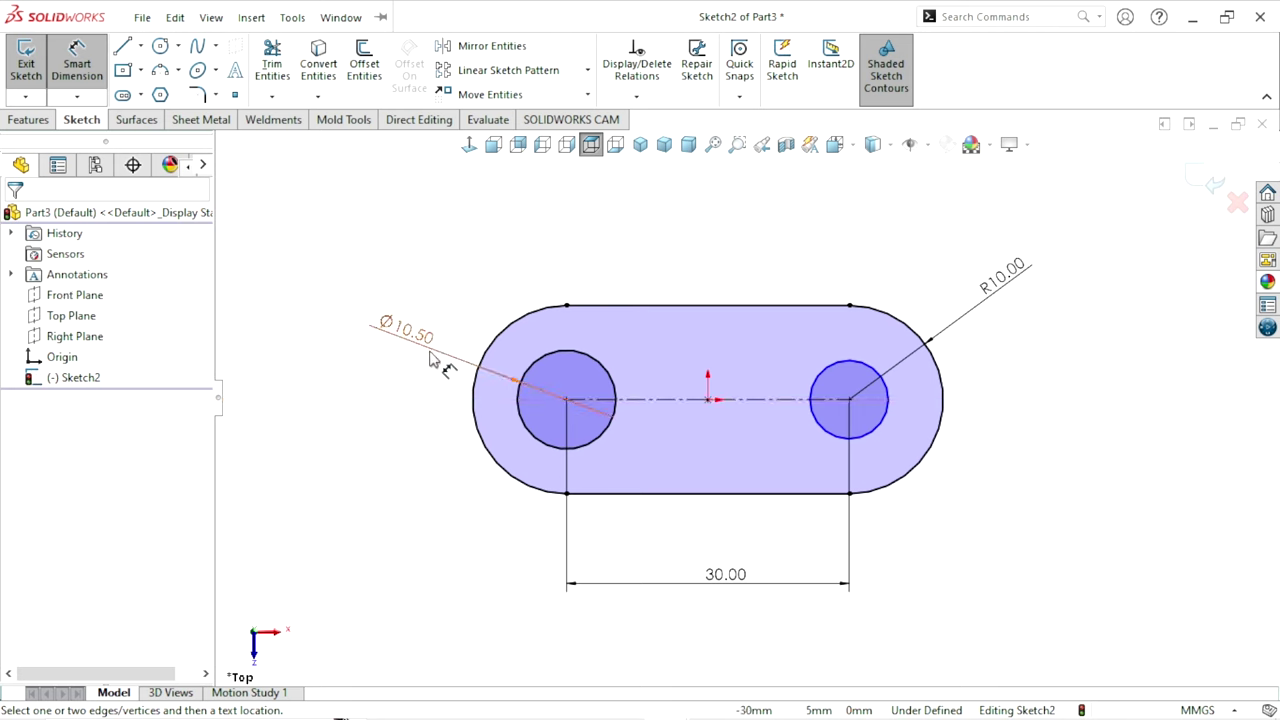
key(Escape)
Add an Equal relation between the two hole circles
click(588, 358)
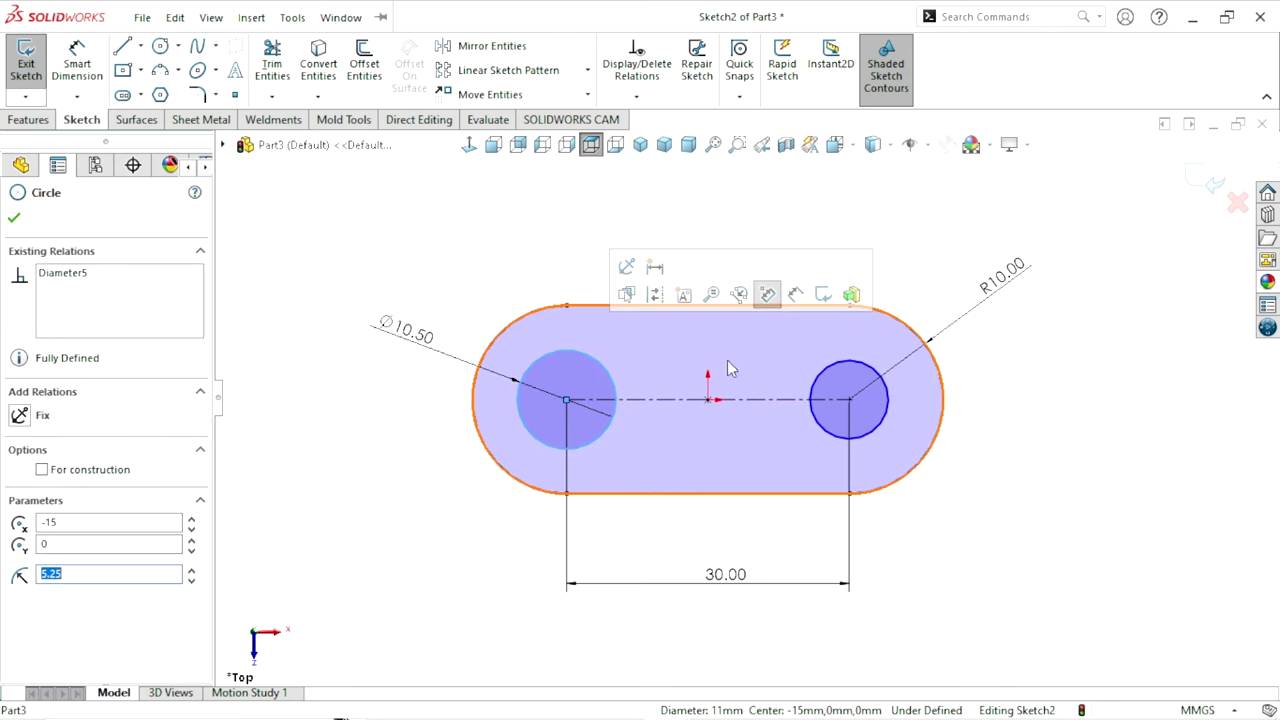
ctrl+click(845, 380)
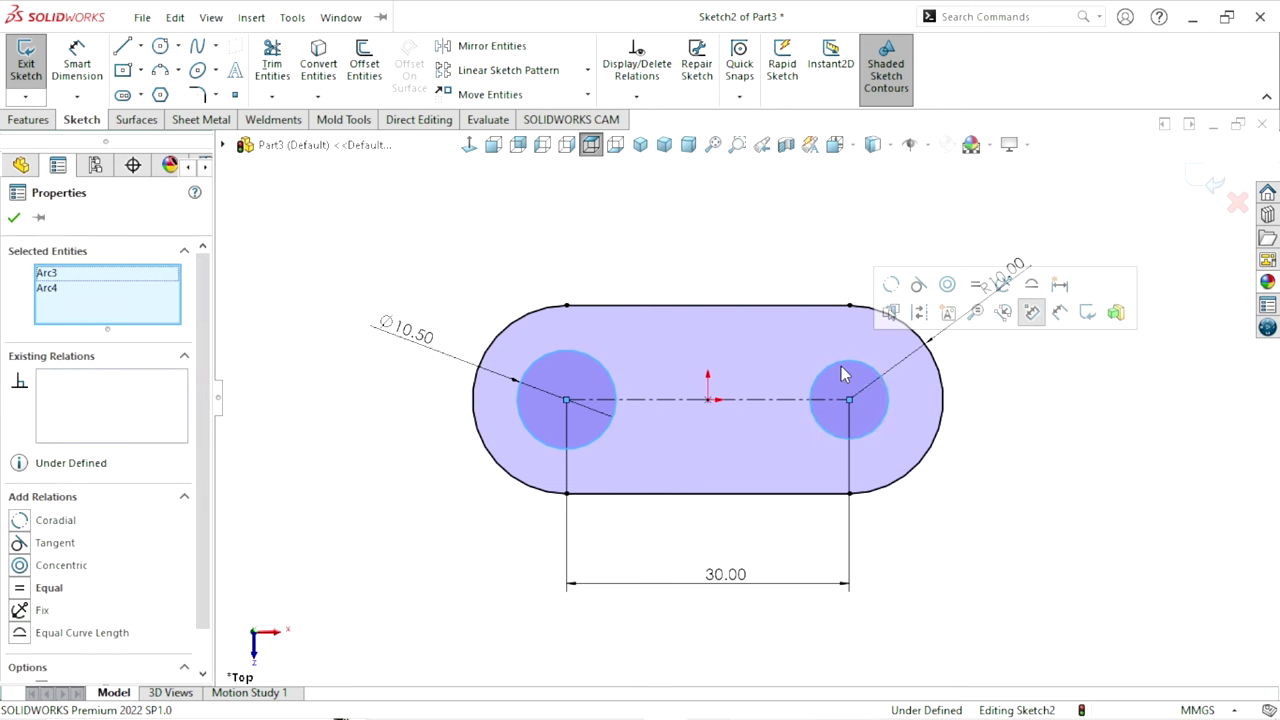
click(975, 284)
key(Escape)
scroll(730, 450, up, 2)
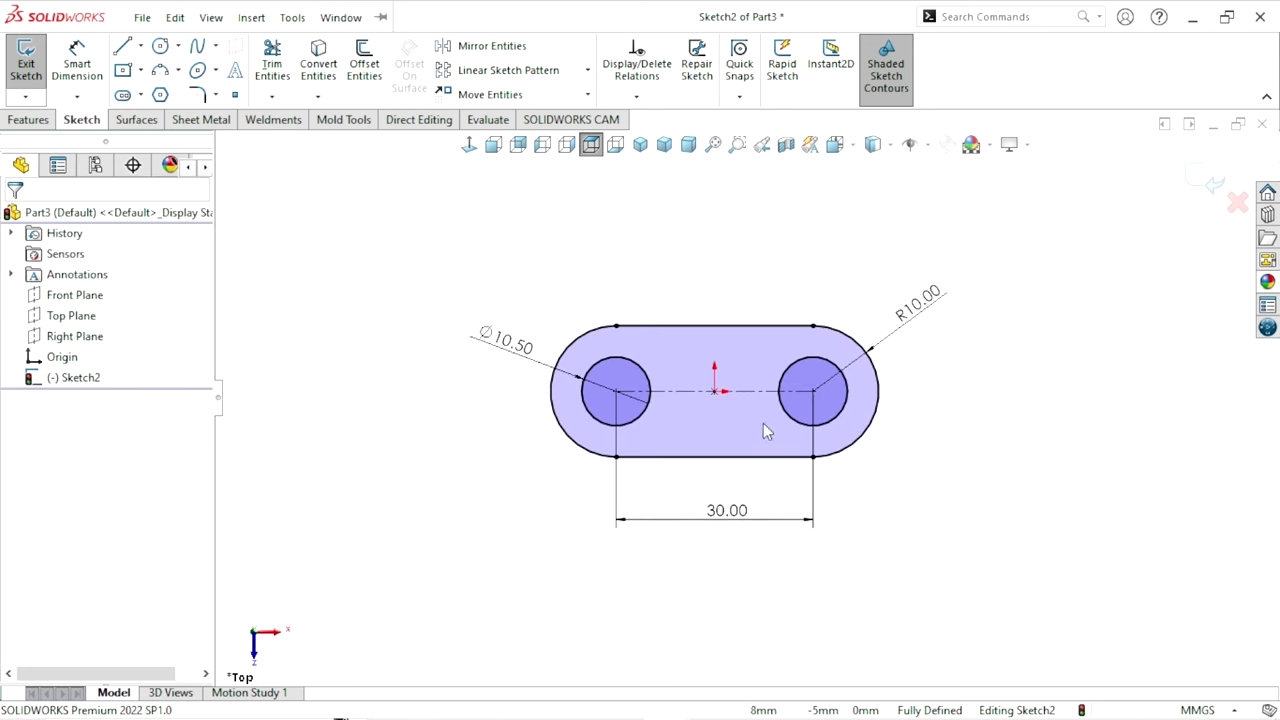
Extrude the slot sketch 30 mm Blind to create Boss-Extrude1
click(20, 122)
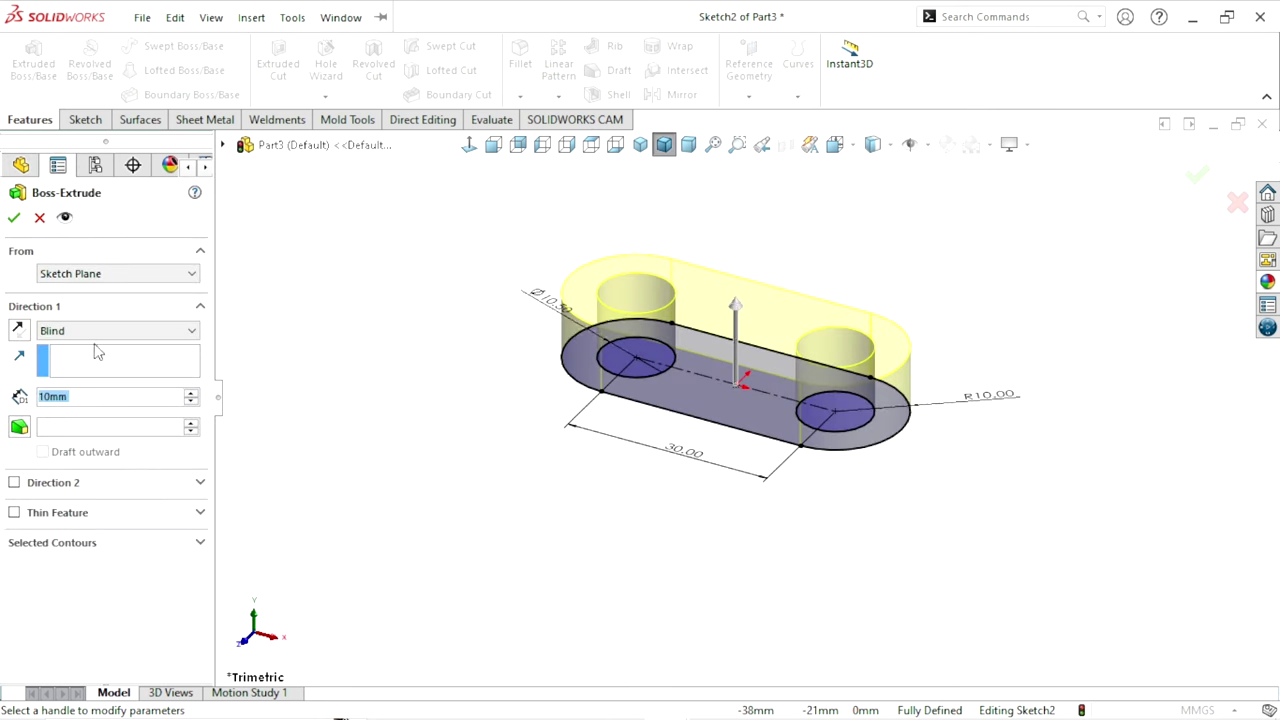
text(10mm)
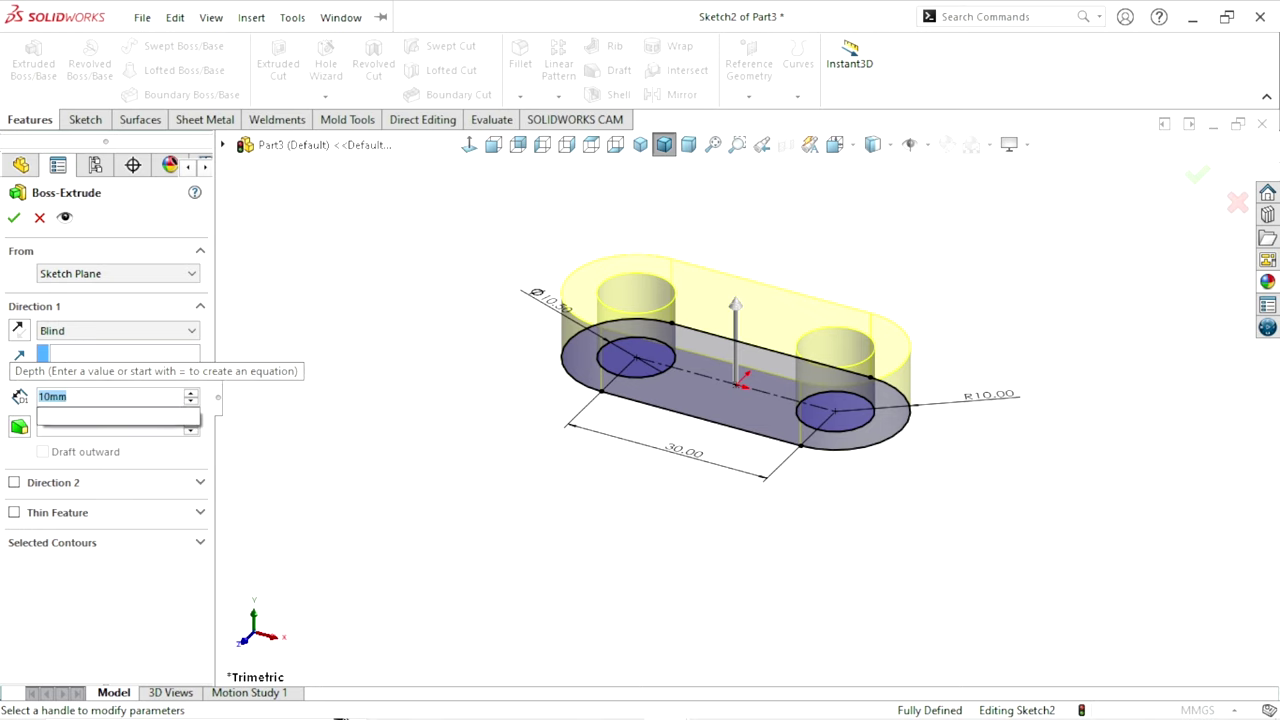
text(30)
key(Return)
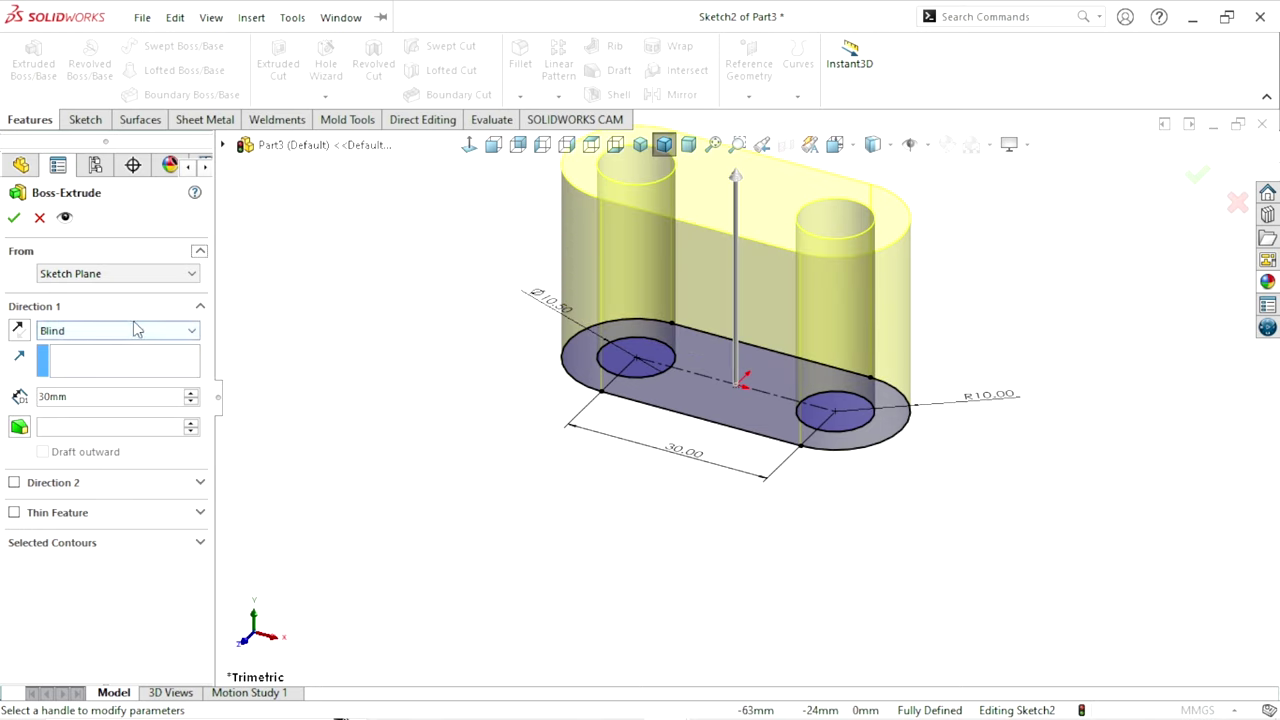
click(56, 342)
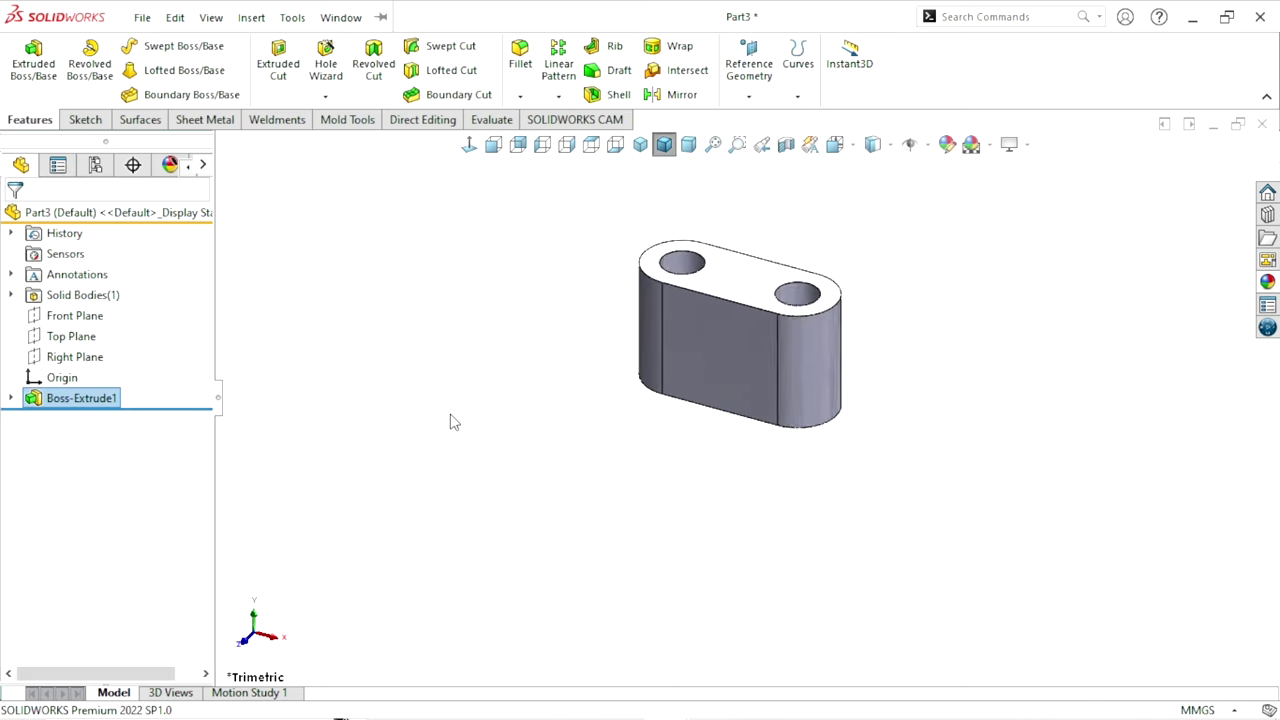
scroll(822, 307, down, 1)
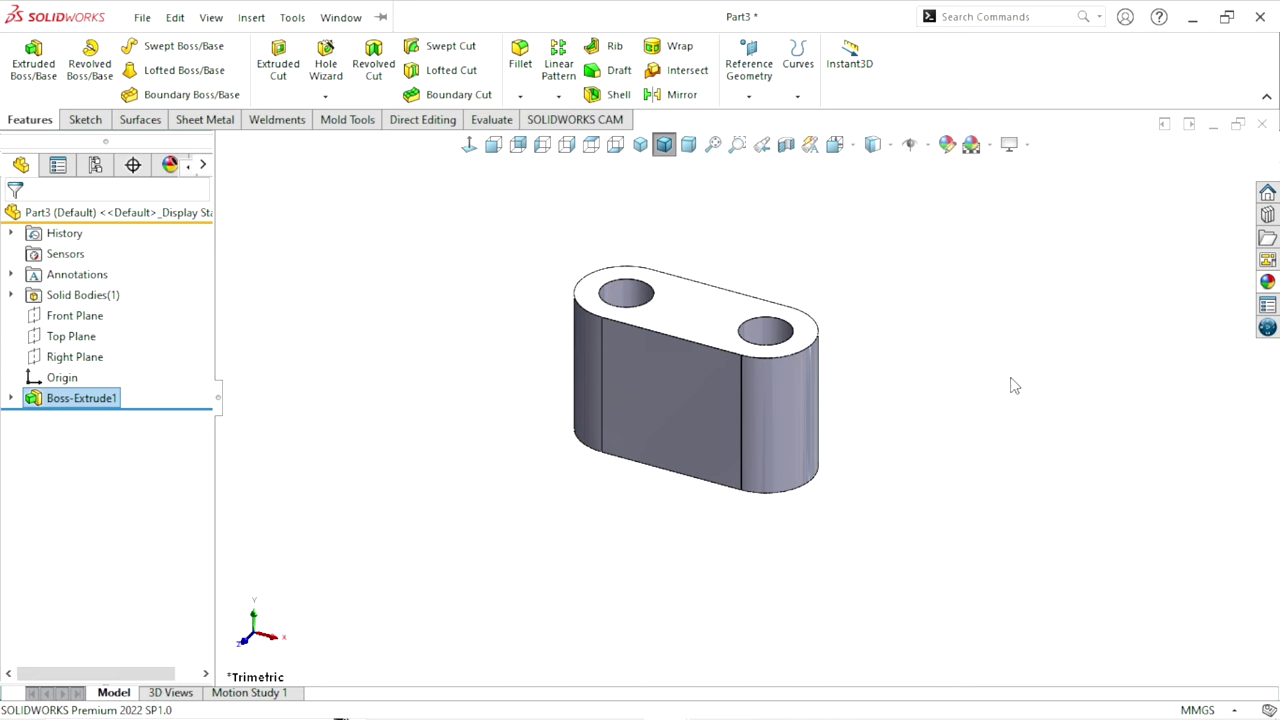
Extrude a 1 mm pad from a sketch on the block's flat side face
click(640, 144)
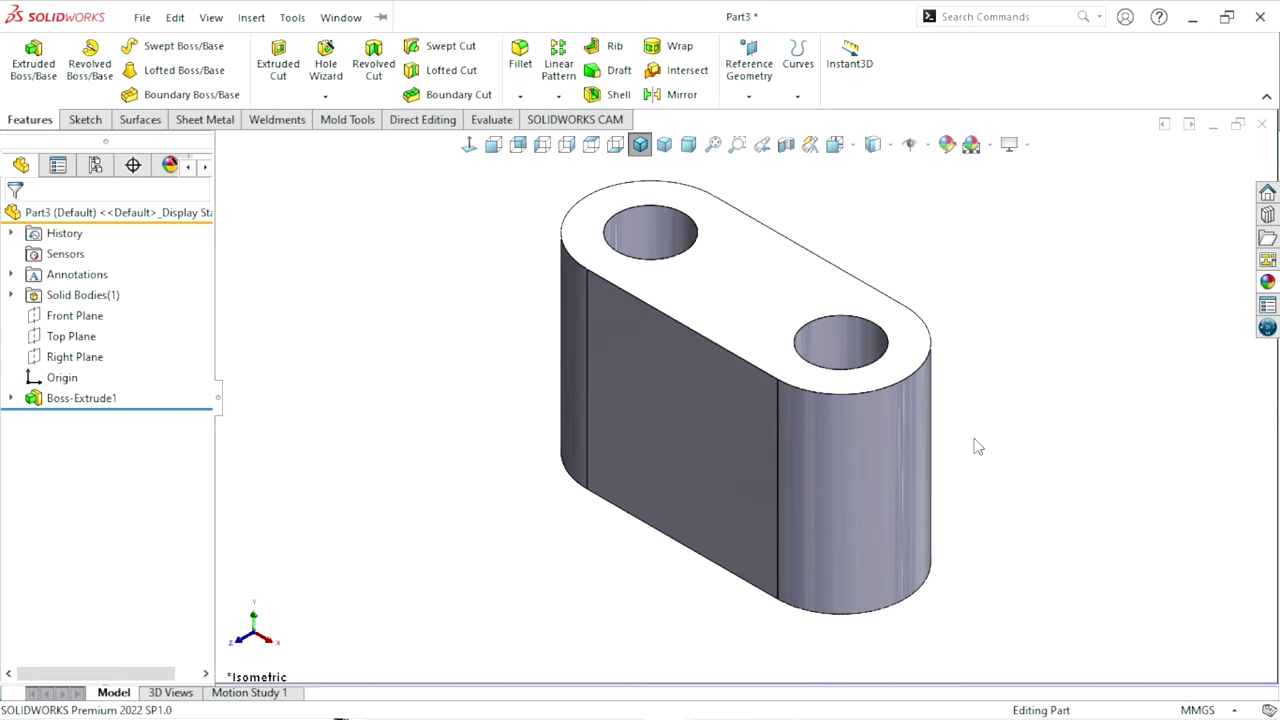
click(710, 454)
click(792, 402)
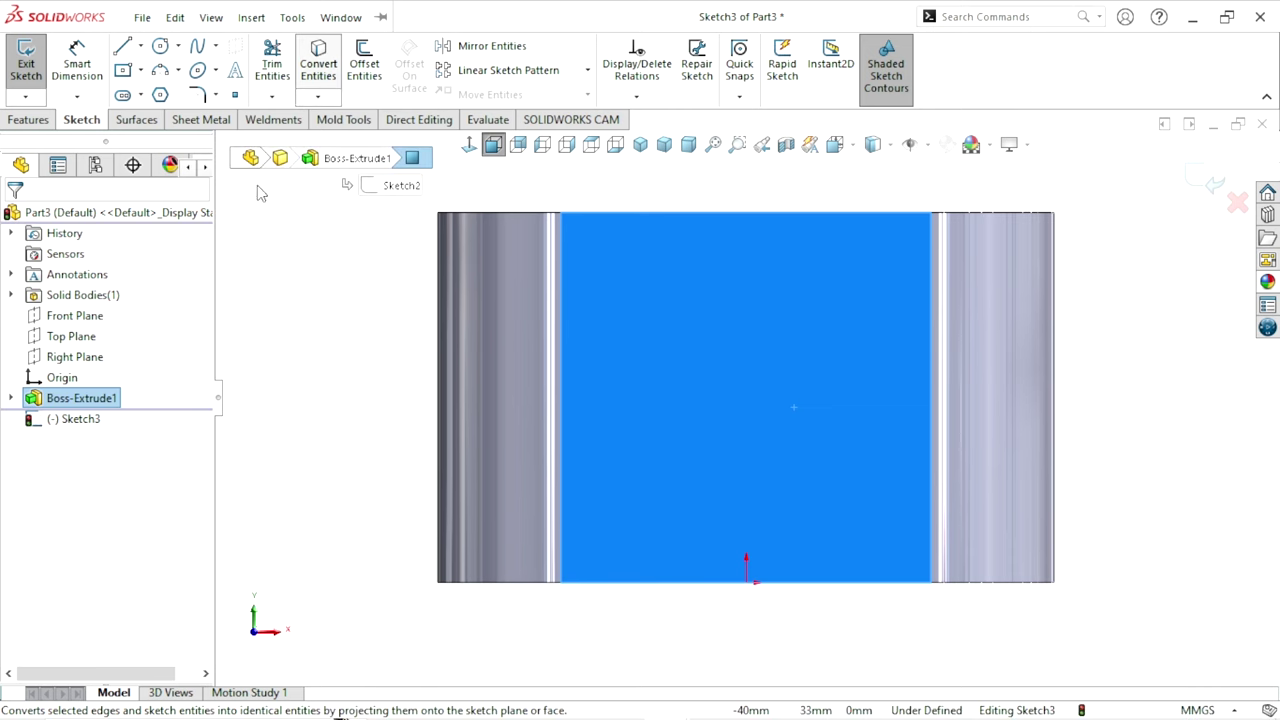
click(43, 121)
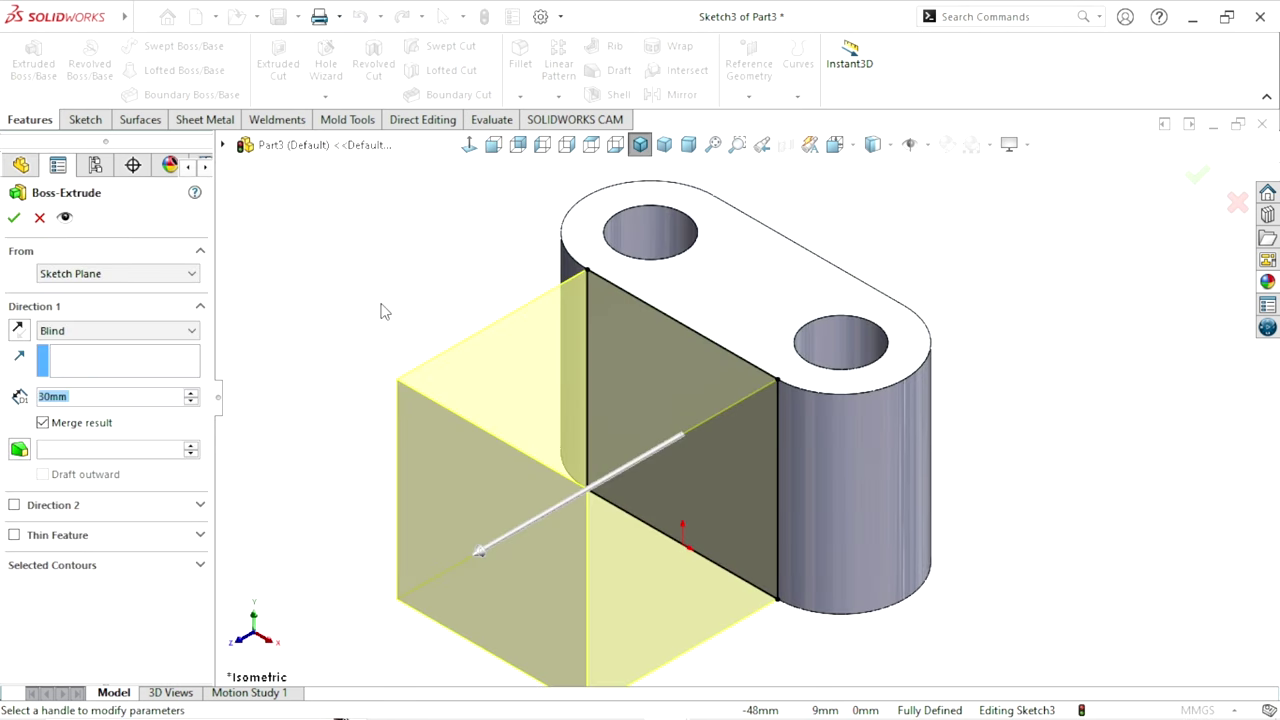
text(1)
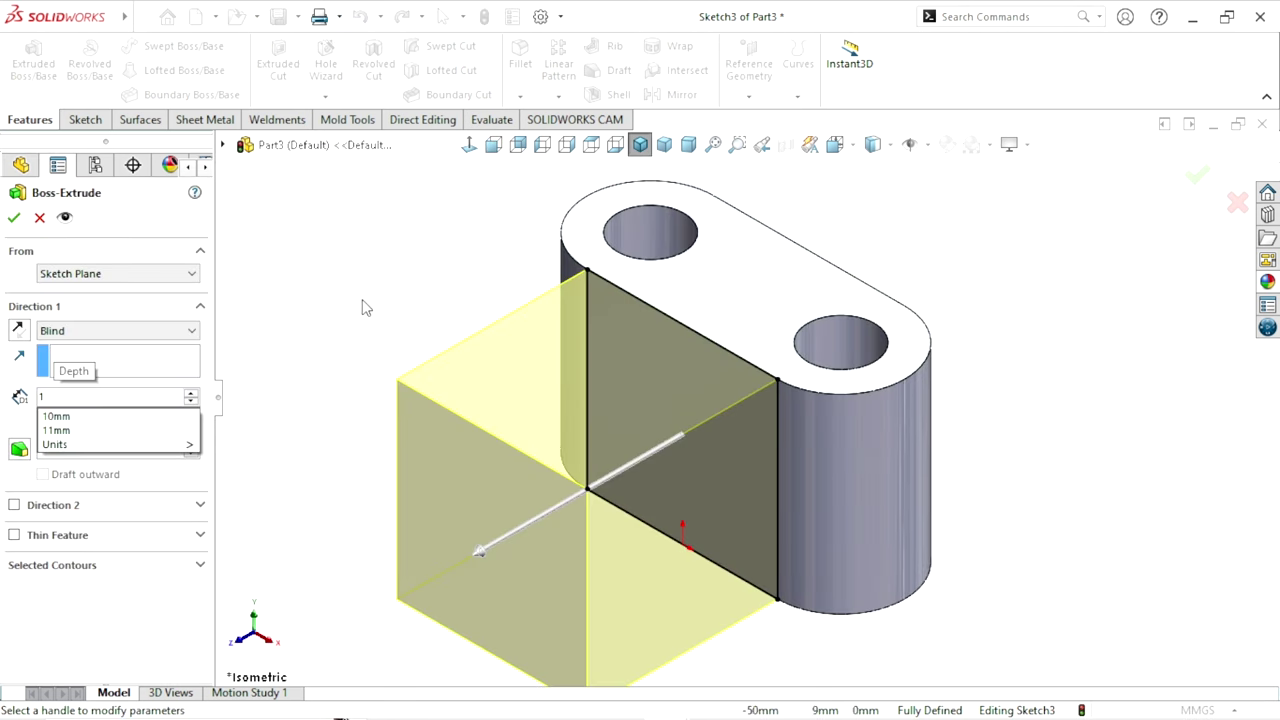
key(Return)
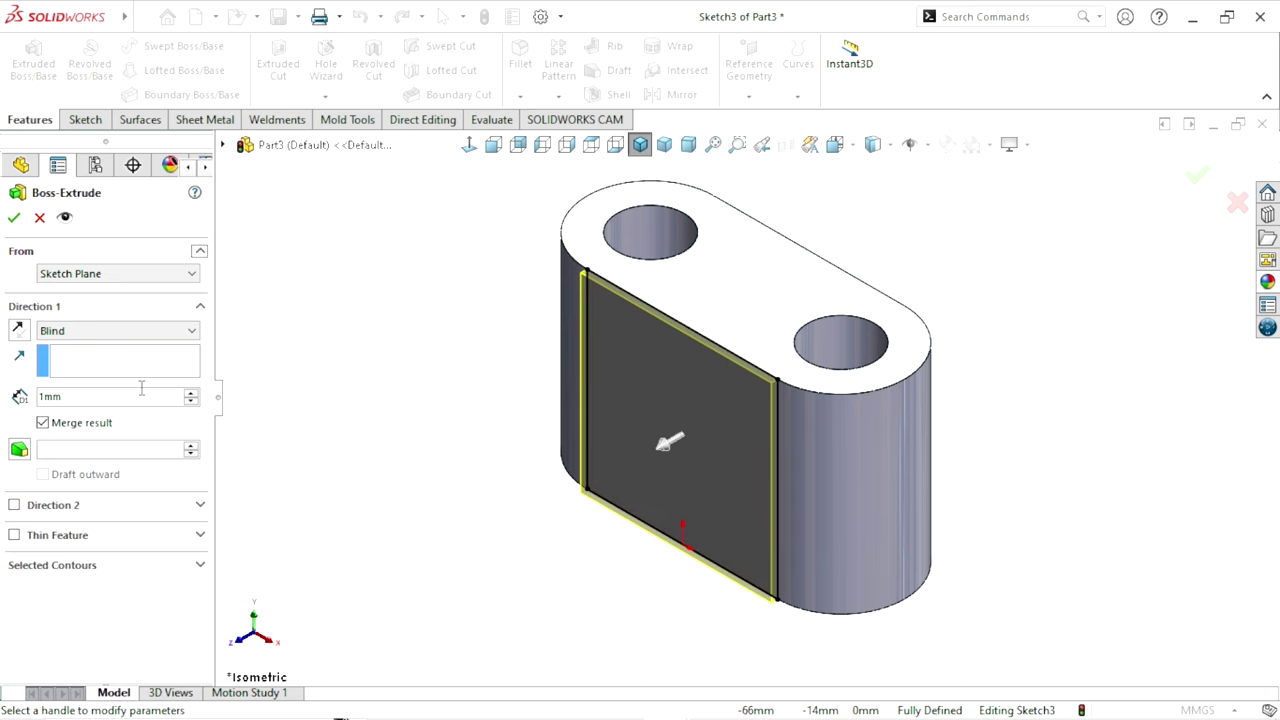
click(16, 218)
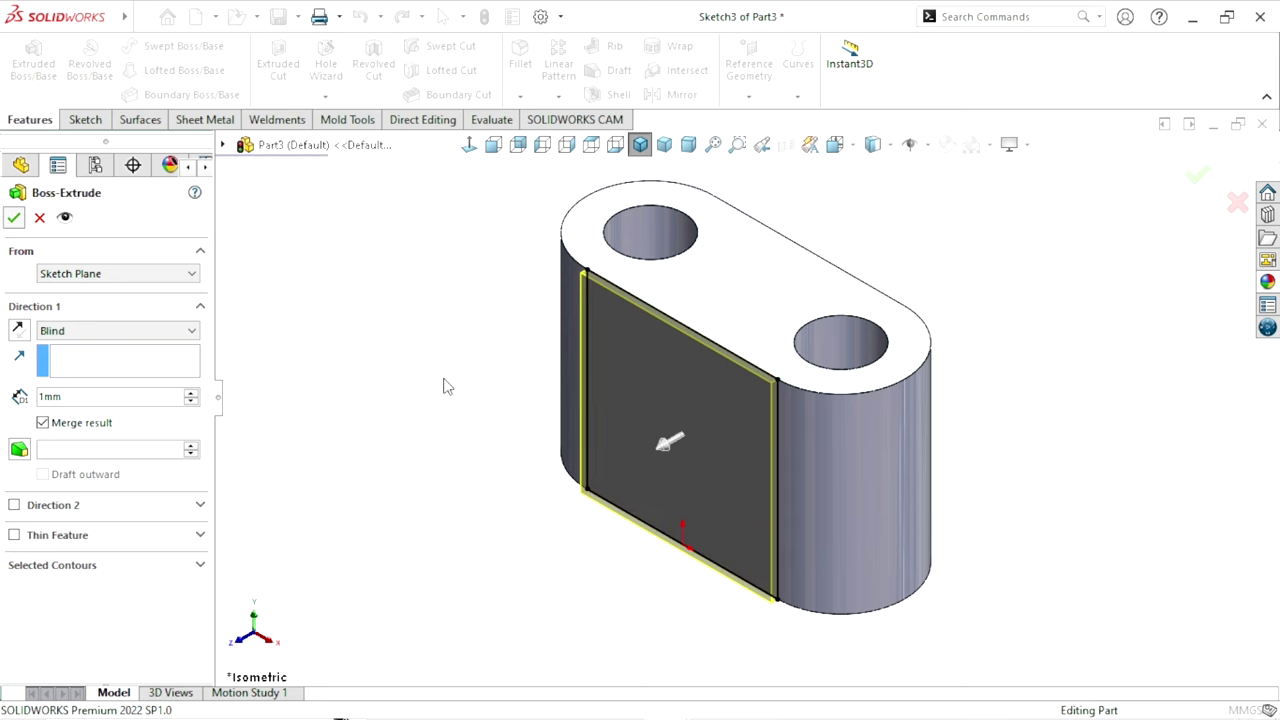
Mirror the pad (Boss-Extrude2) about the Front Plane as Mirror1
click(678, 95)
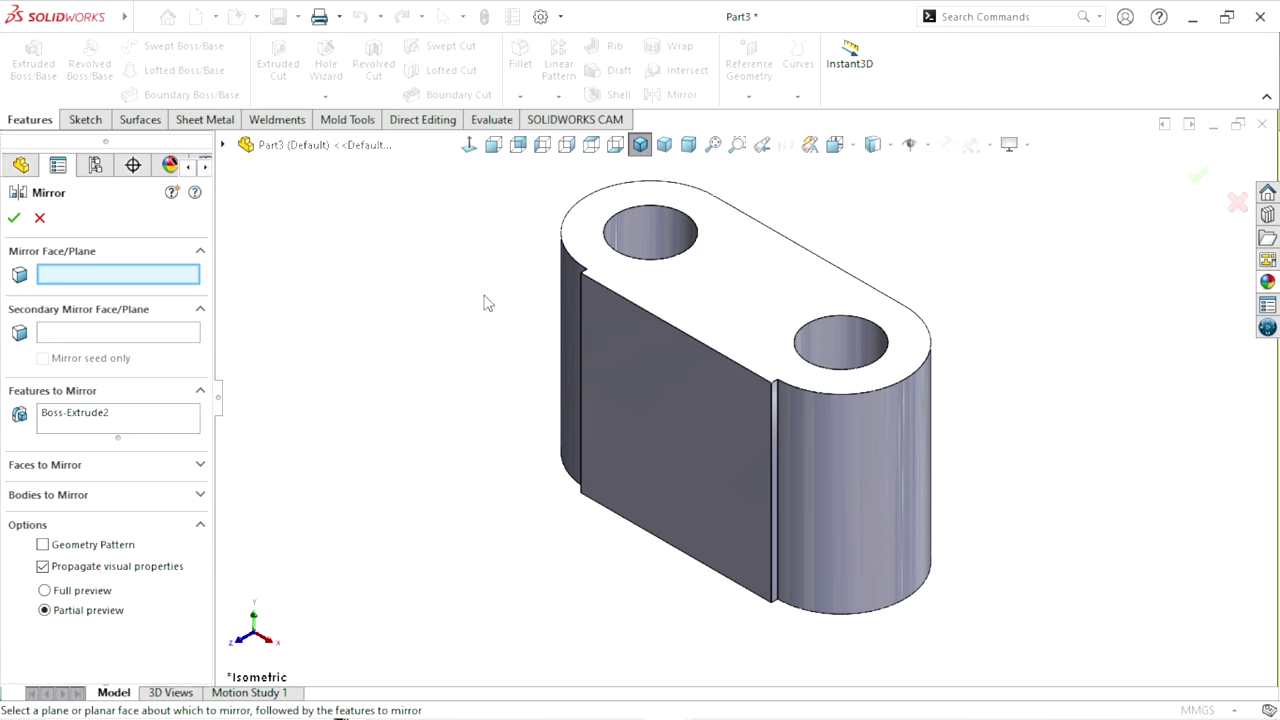
click(223, 146)
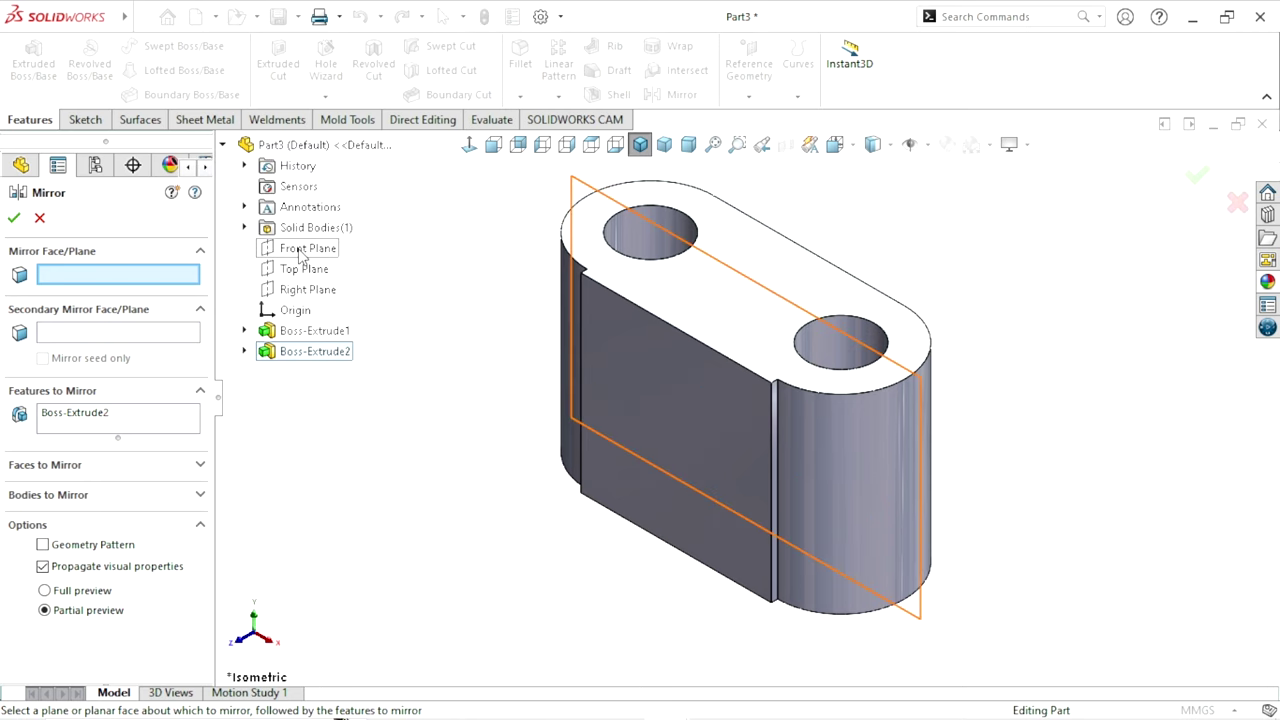
click(300, 250)
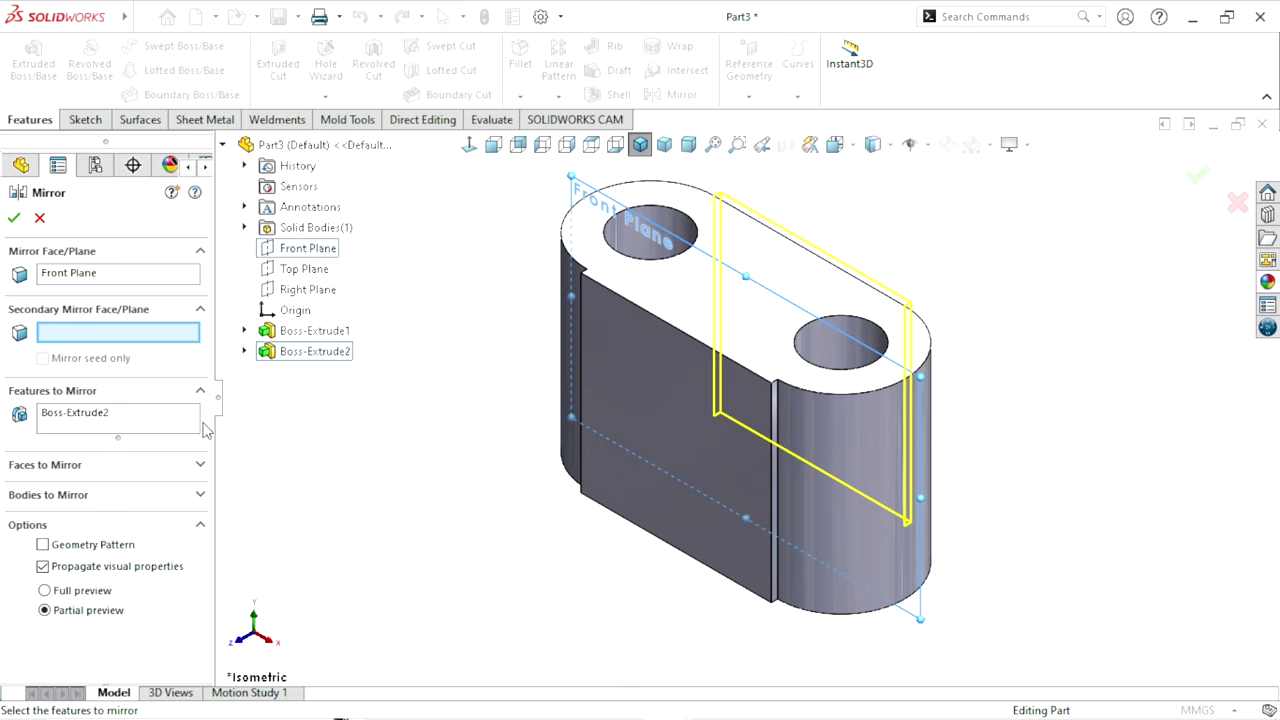
click(14, 218)
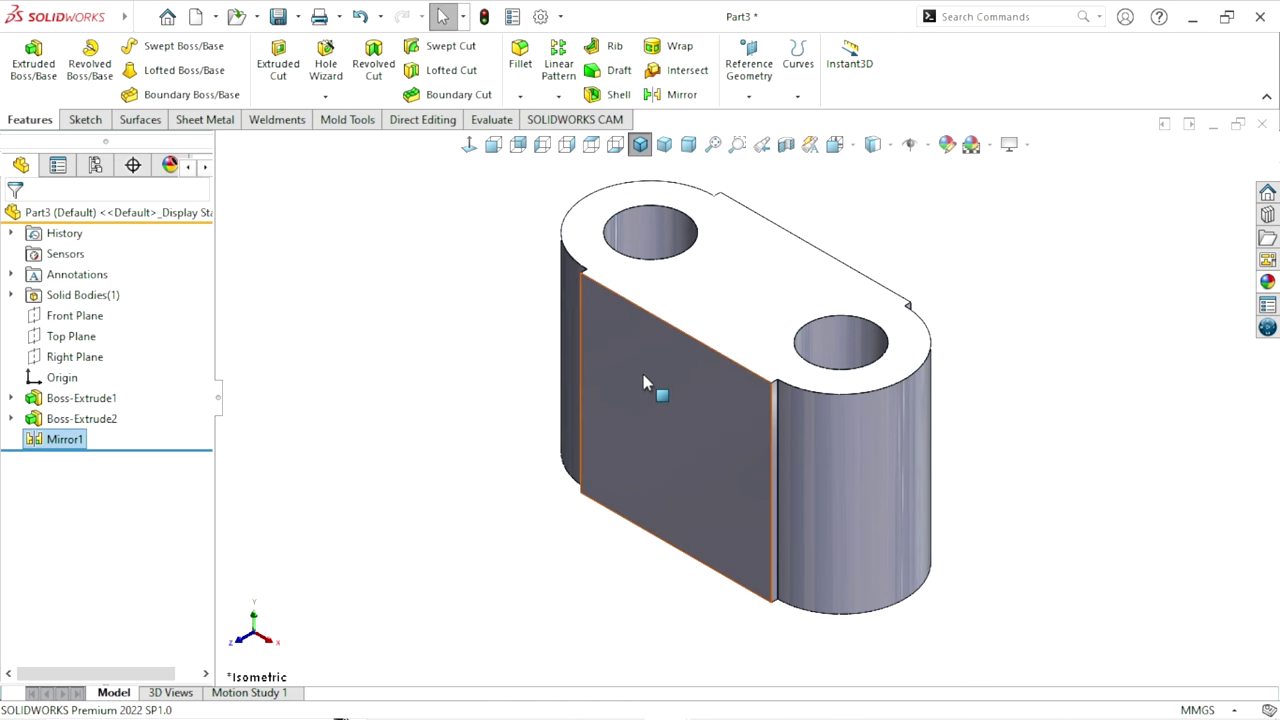
mouse_move(643, 374)
middle_down()
mouse_move(448, 398)
mouse_move(594, 436)
mouse_move(818, 391)
middle_up()
Select the first two pad-to-end edges for the 1 mm fillet
mouse_move(966, 371)
middle_down()
mouse_move(823, 434)
mouse_move(791, 367)
mouse_move(871, 449)
middle_up()
key(f)
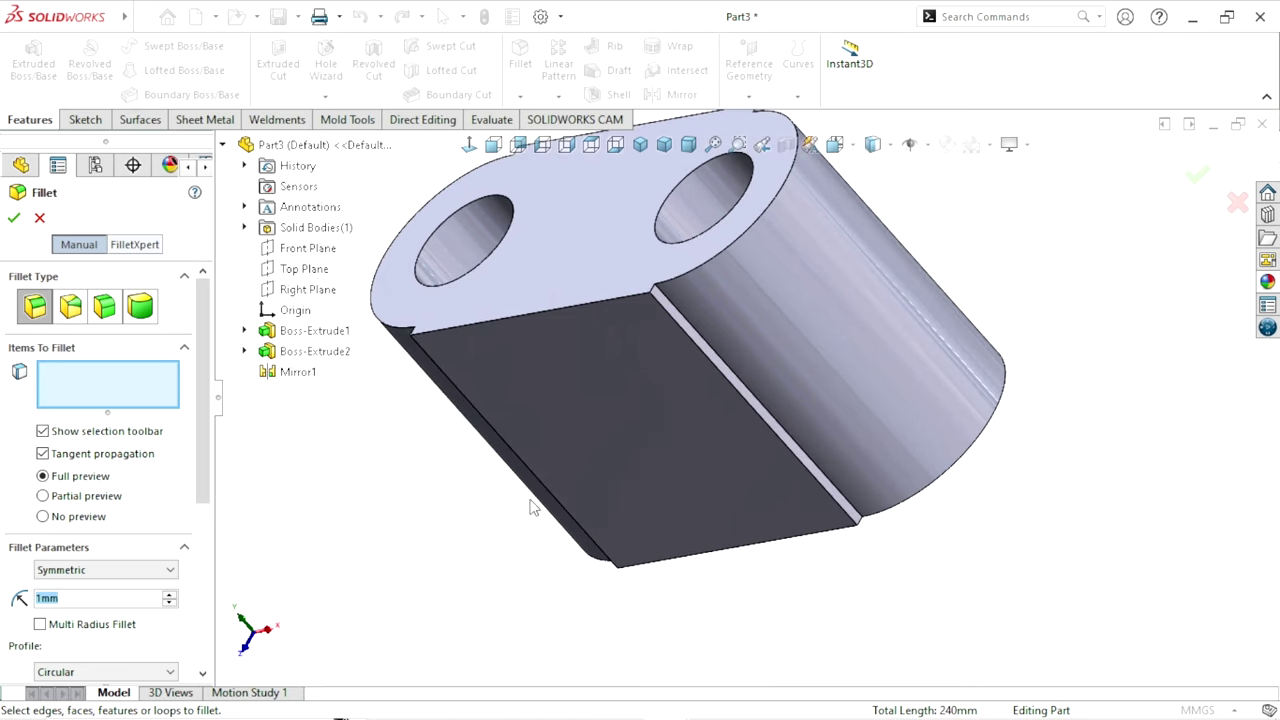
middle_drag(807, 376, 659, 376)
click(668, 368)
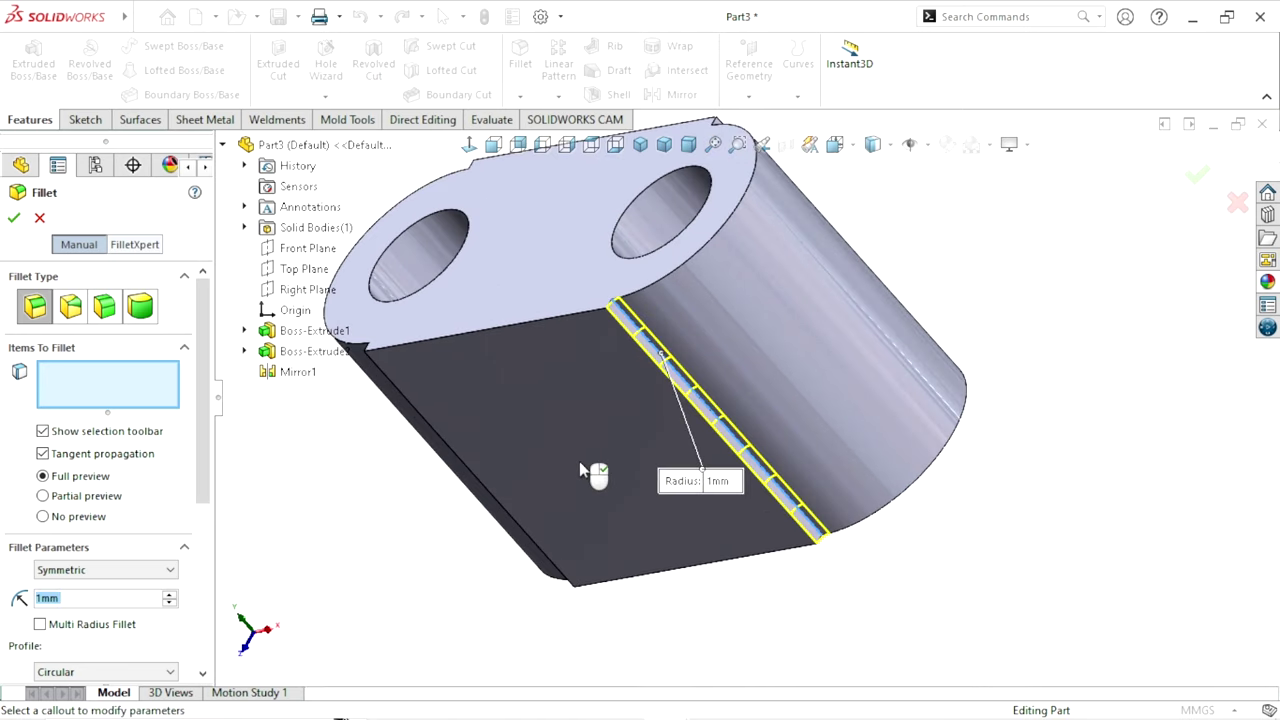
middle_drag(430, 480, 584, 435)
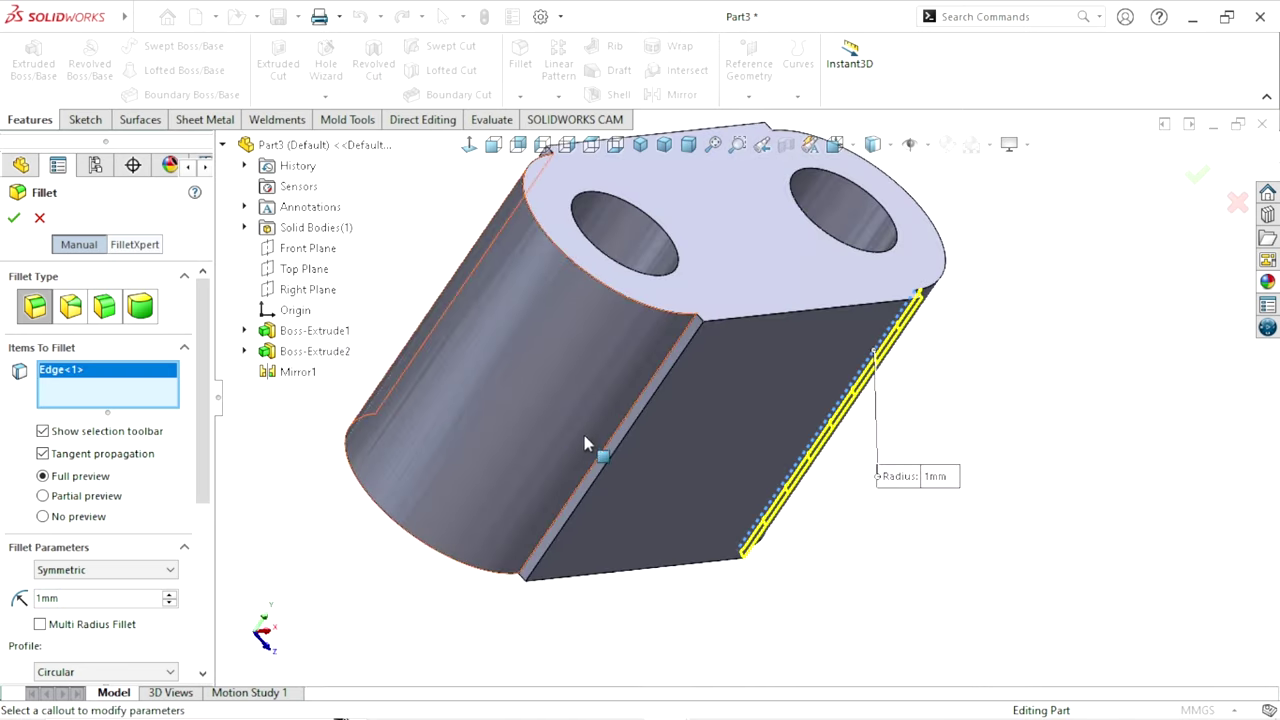
click(659, 368)
Pick the remaining two pad edges and accept the 1 mm fillet on all four
middle_drag(476, 320, 816, 476)
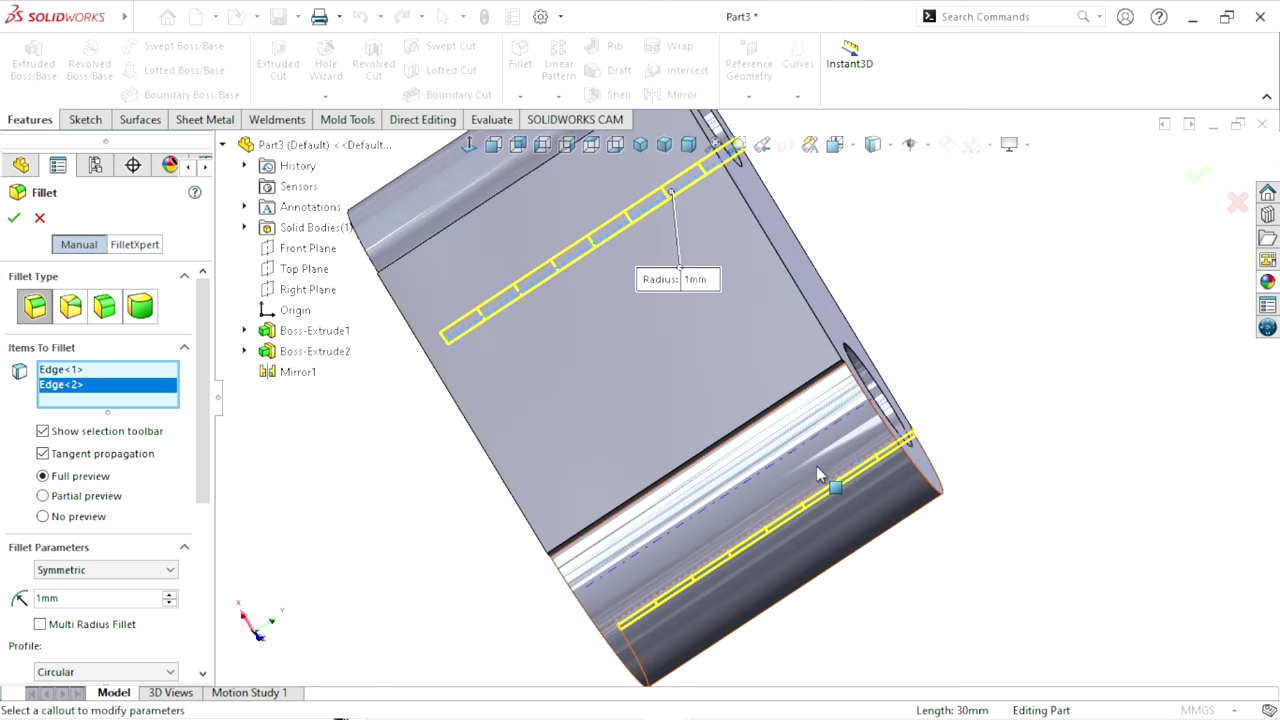
scroll(816, 466, down, 3)
scroll(791, 409, down, 2)
scroll(807, 356, down, 1)
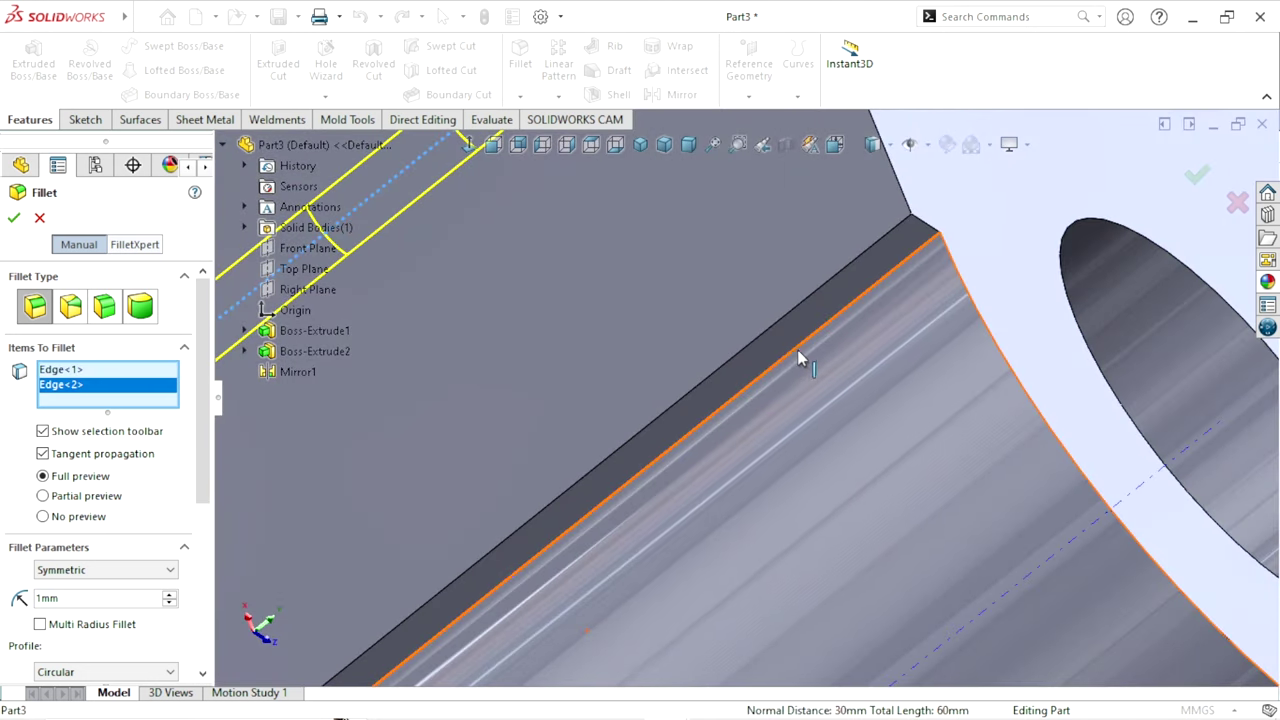
click(796, 349)
scroll(694, 440, up, 3)
mouse_move(694, 434)
middle_down()
mouse_move(659, 329)
mouse_move(694, 480)
middle_up()
scroll(651, 323, up, 2)
middle_drag(651, 323, 663, 326)
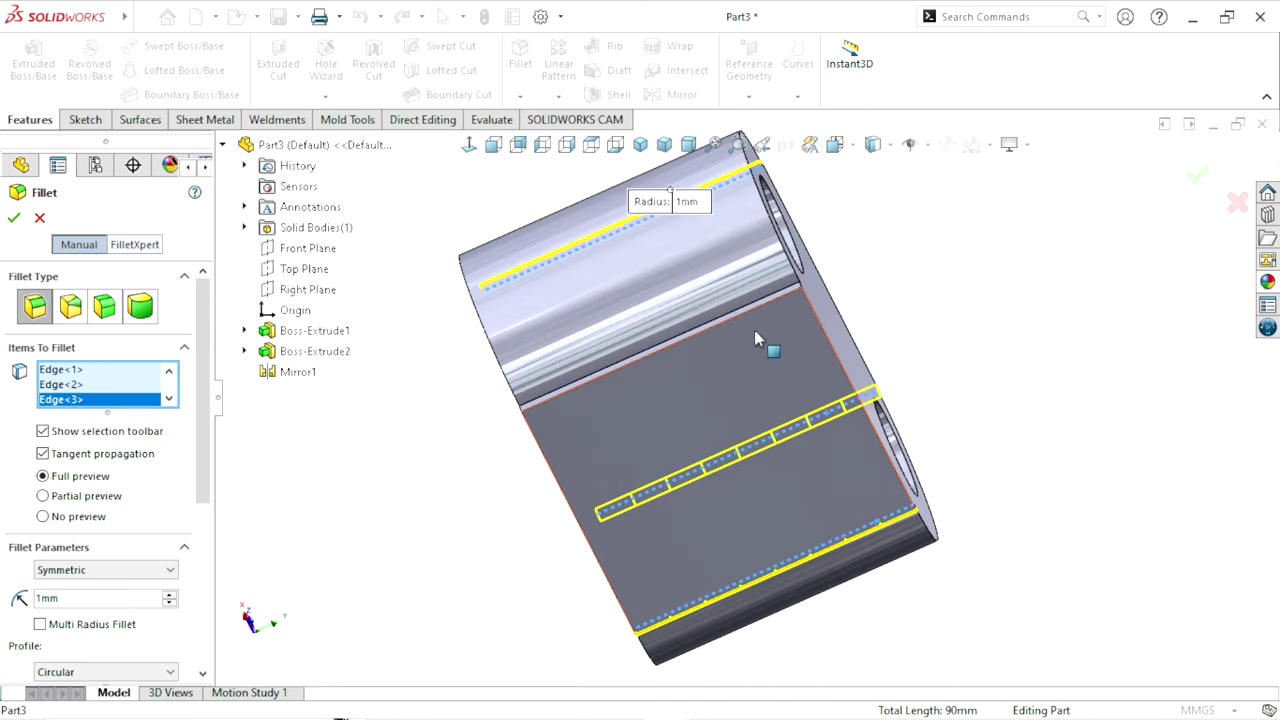
click(689, 343)
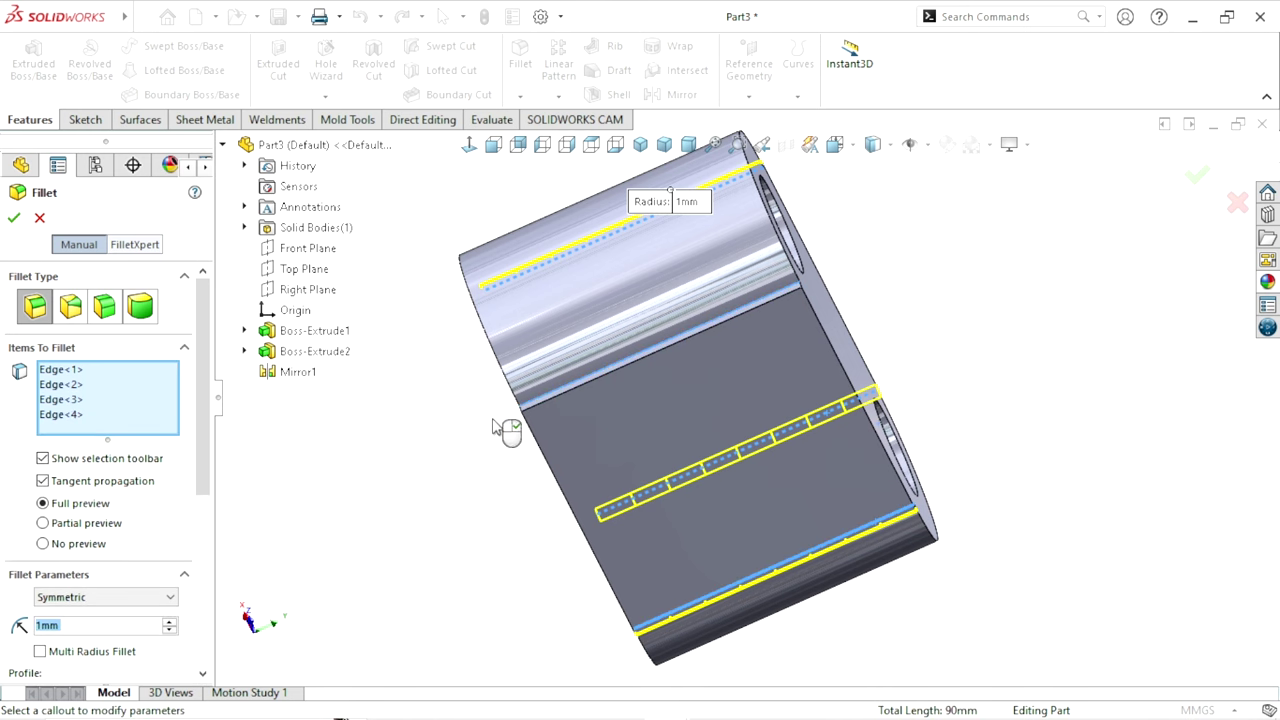
click(12, 220)
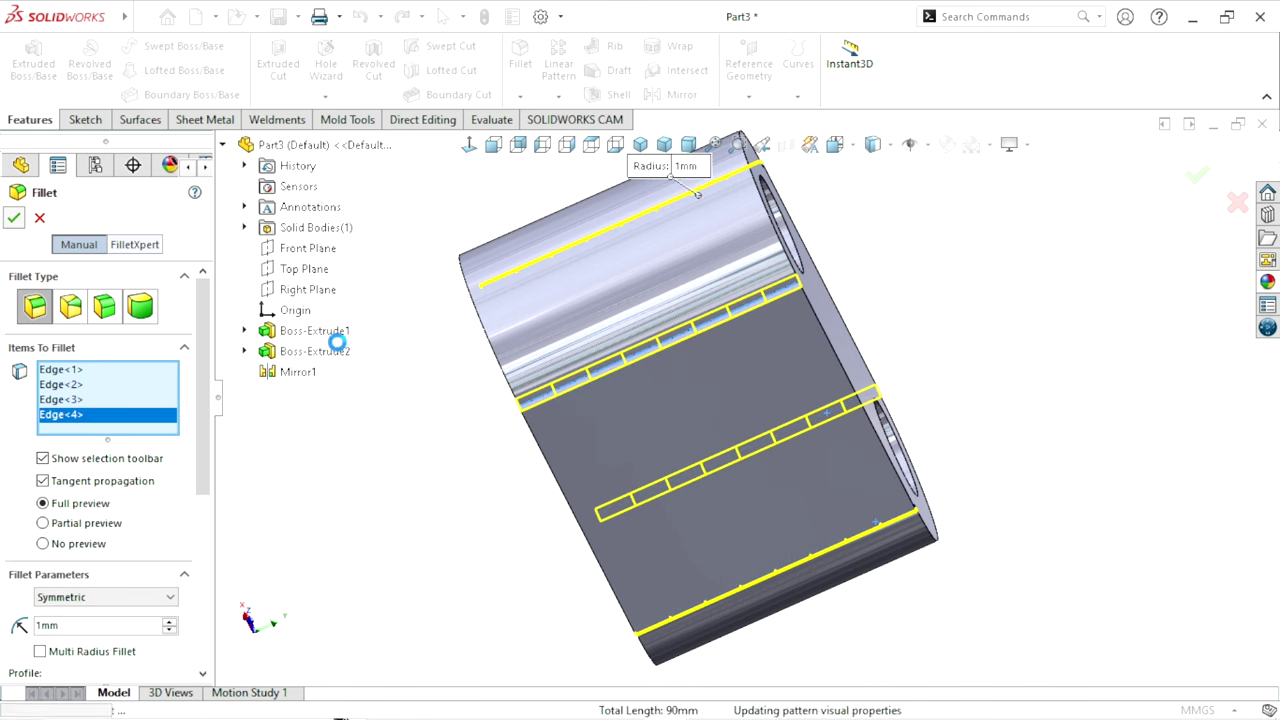
middle_drag(771, 453, 754, 407)
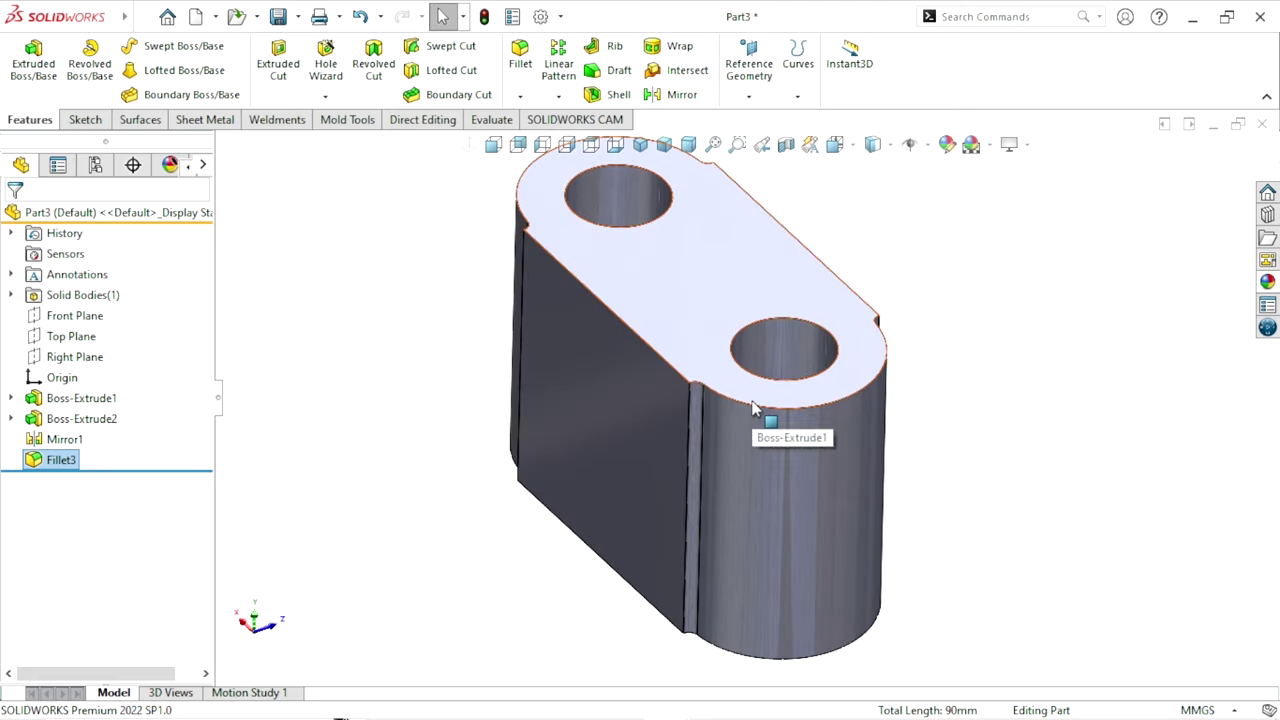
scroll(813, 494, up, 3)
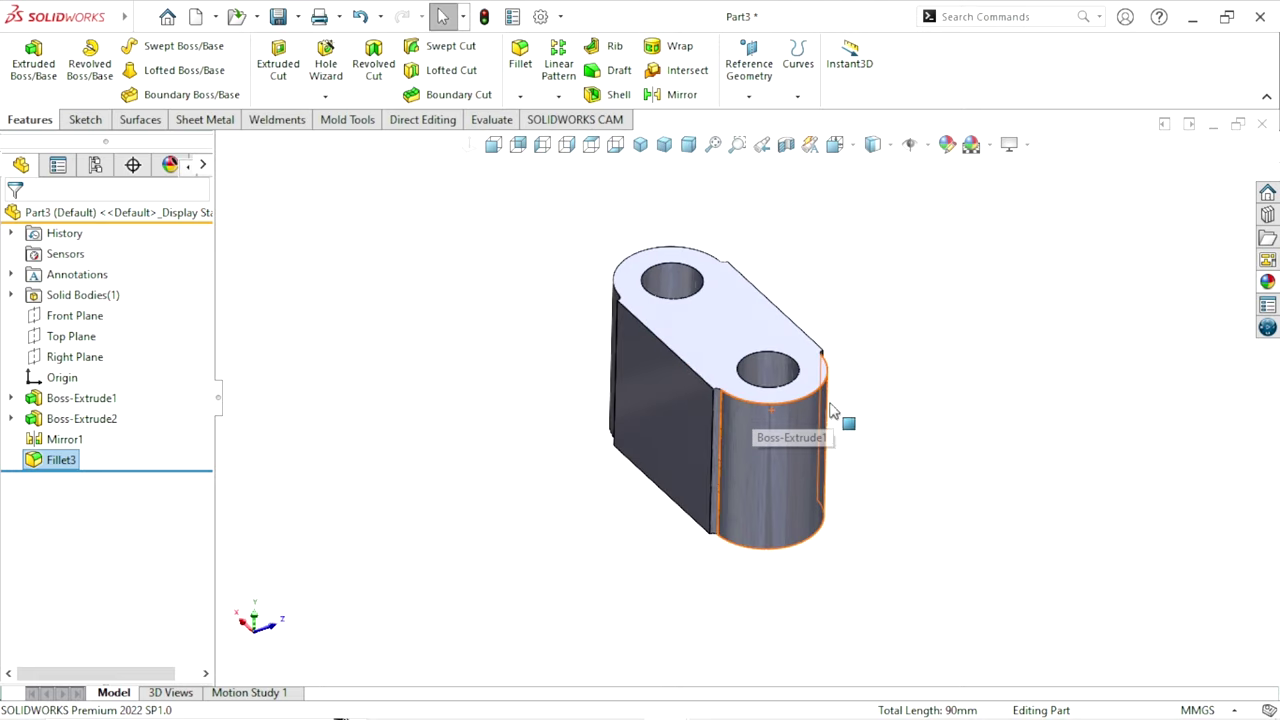
Start a Front Plane sketch with a vertical centreline from the top edge to the origin
click(86, 316)
click(100, 284)
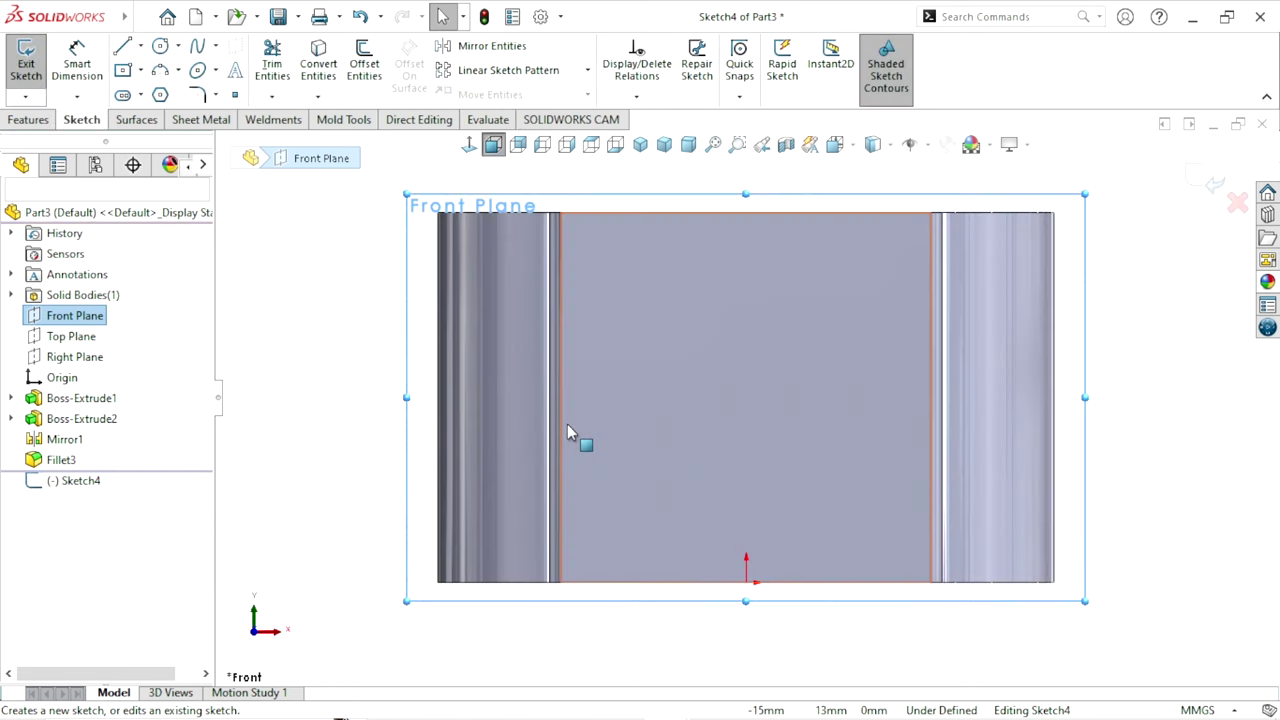
scroll(746, 399, up, 3)
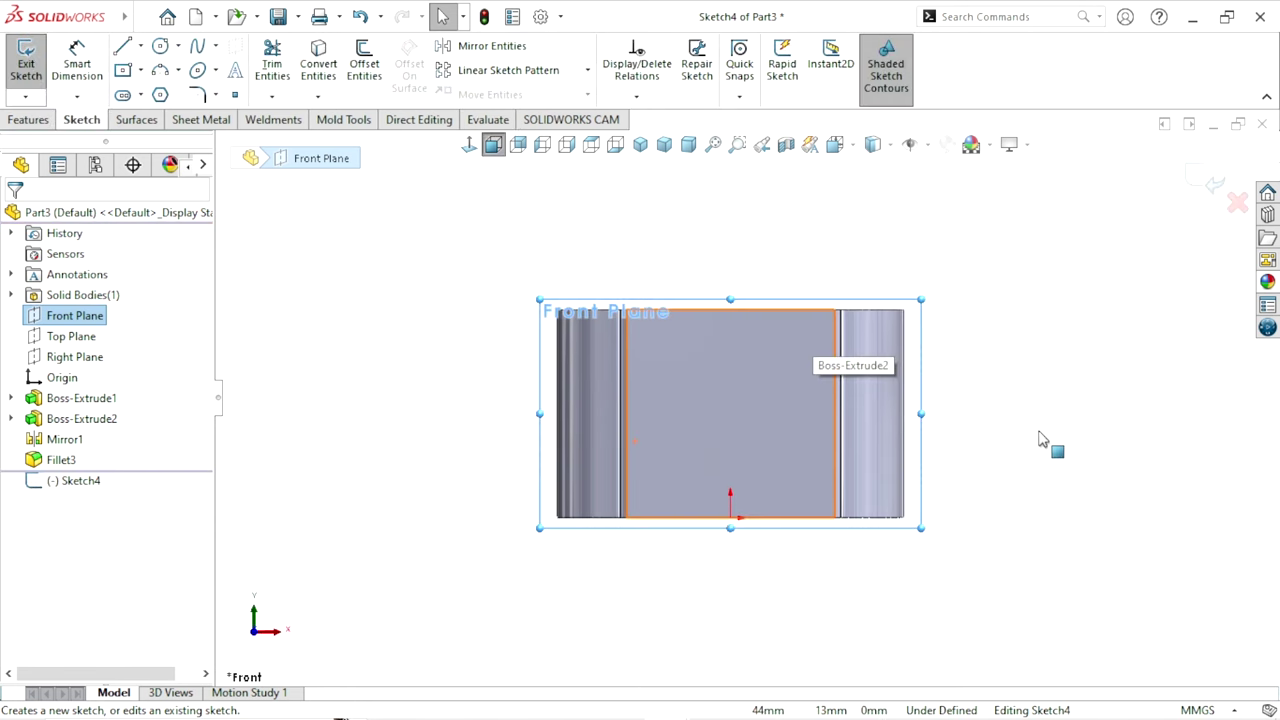
key(Escape)
click(143, 48)
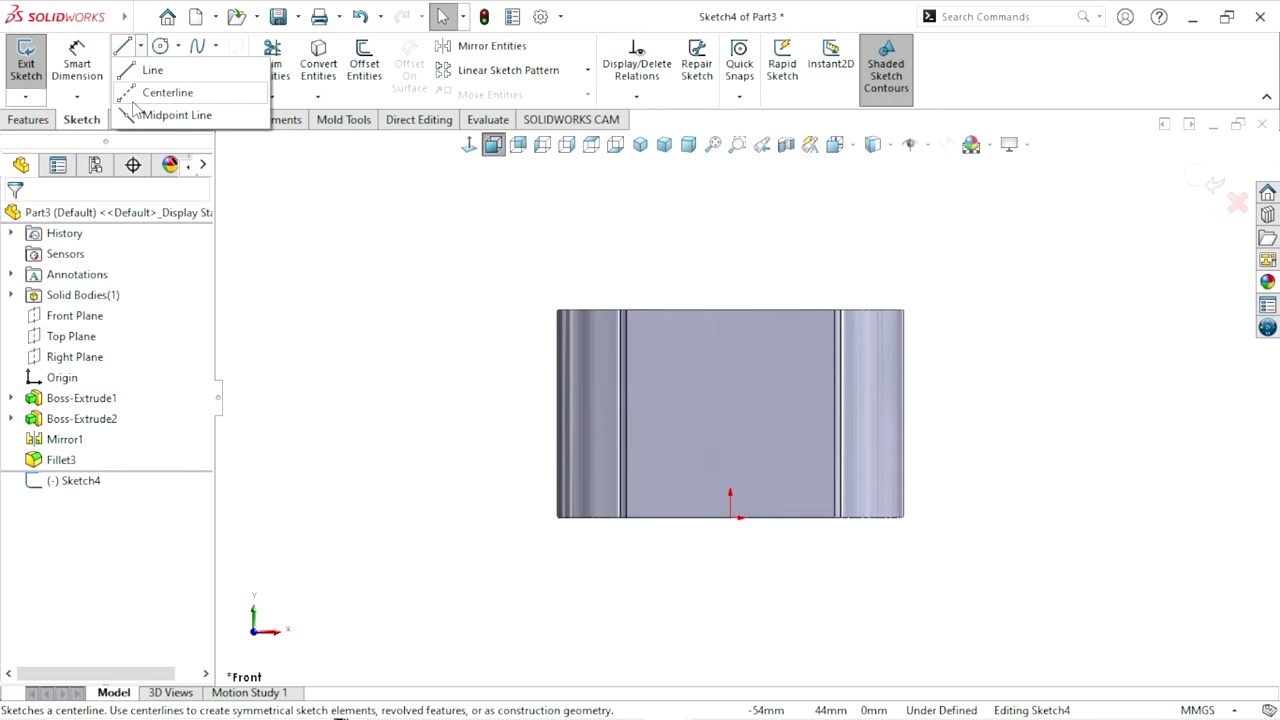
click(168, 88)
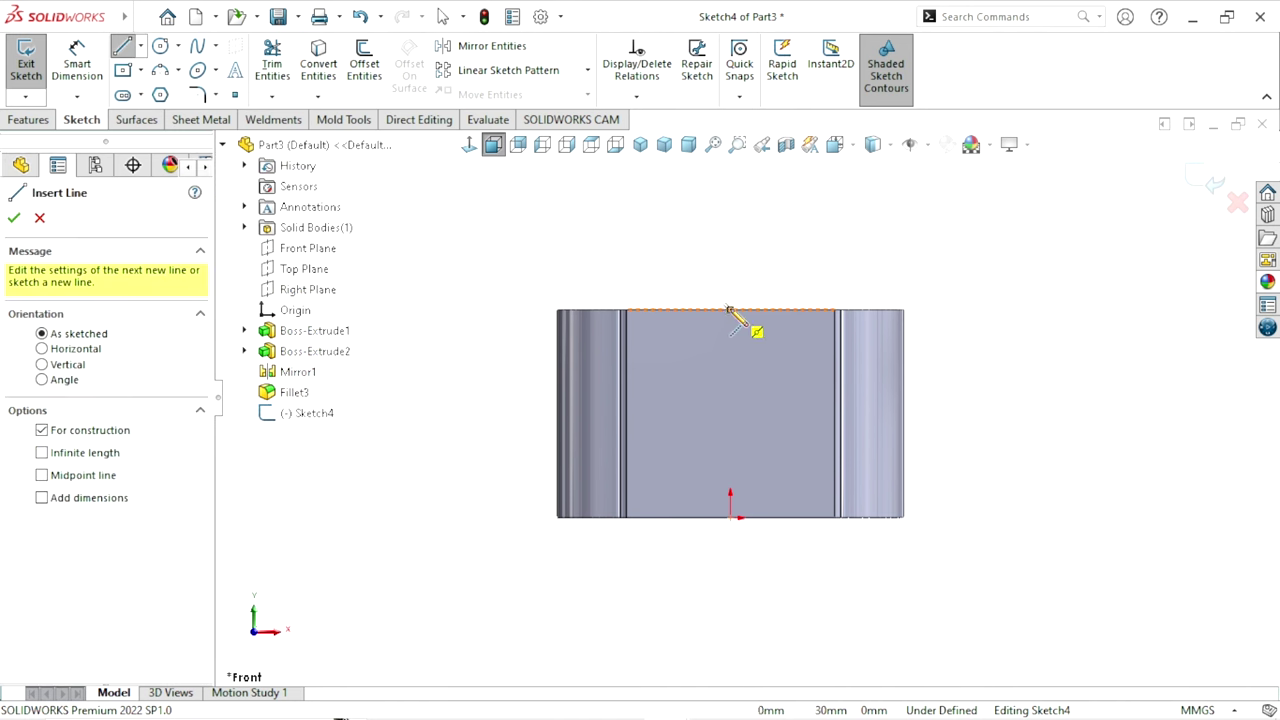
drag(730, 310, 730, 517)
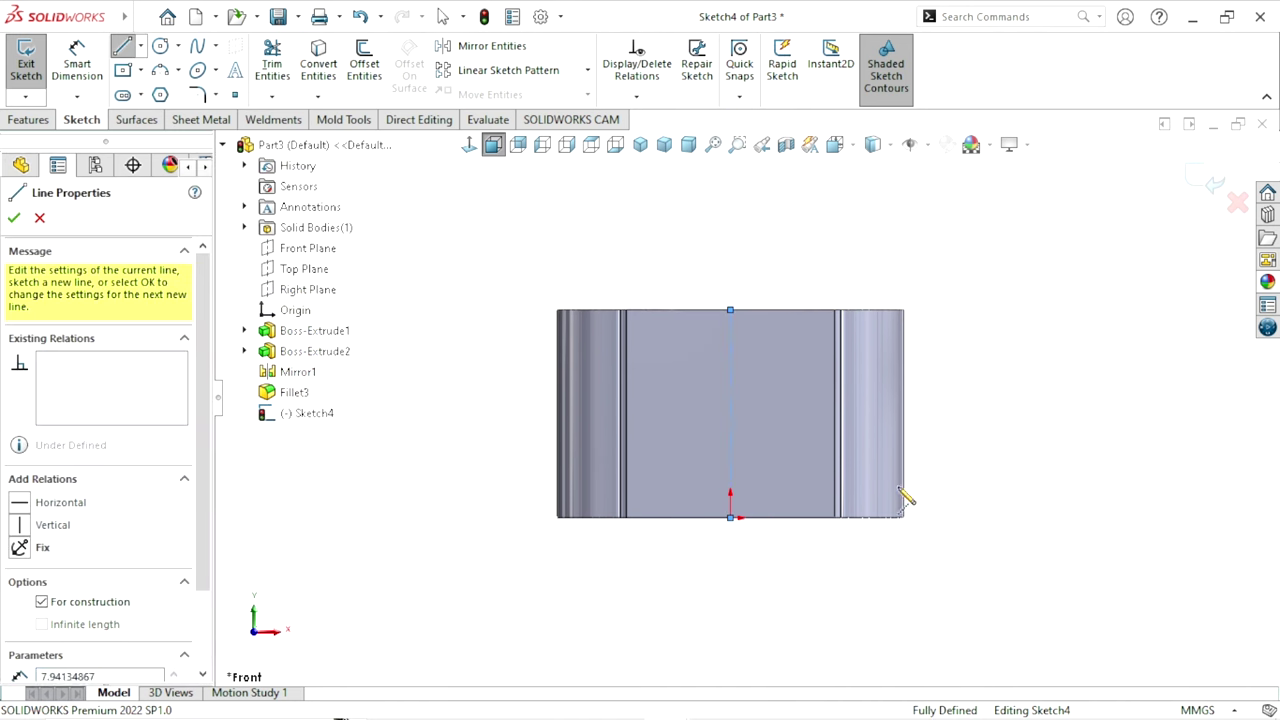
right_click(948, 422)
click(985, 432)
scroll(775, 428, up, 1)
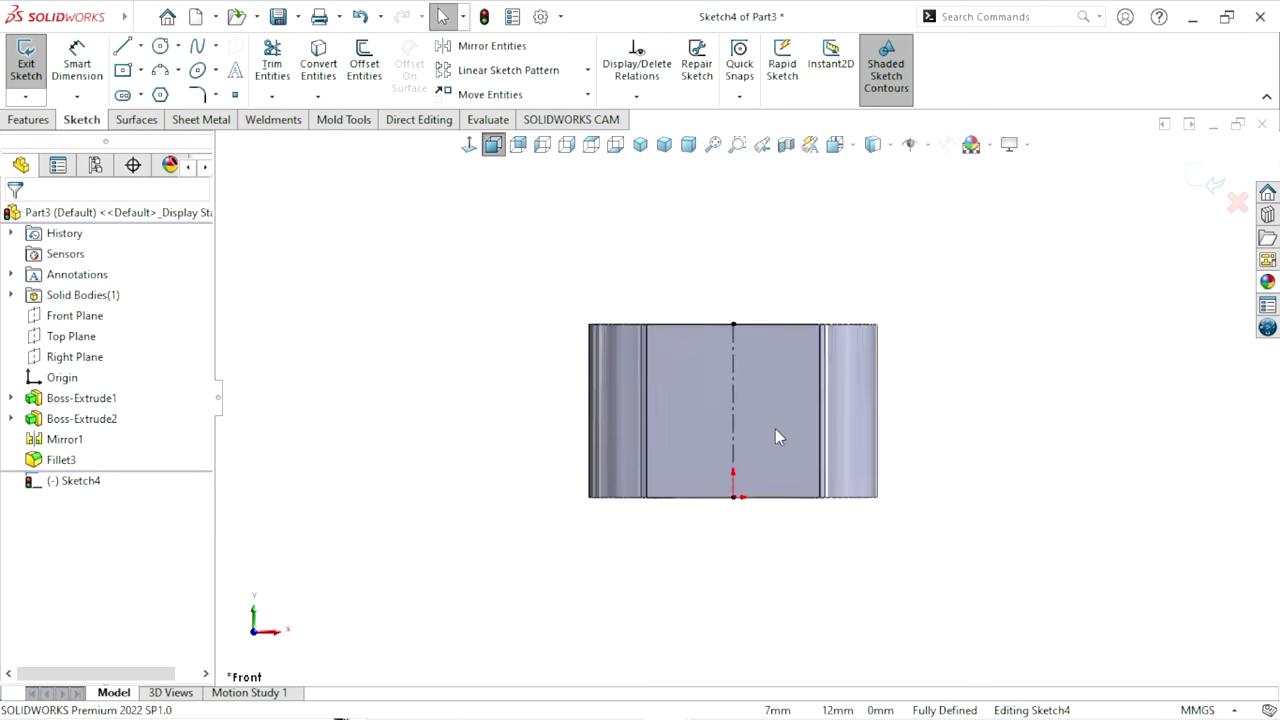
scroll(775, 428, down, 1)
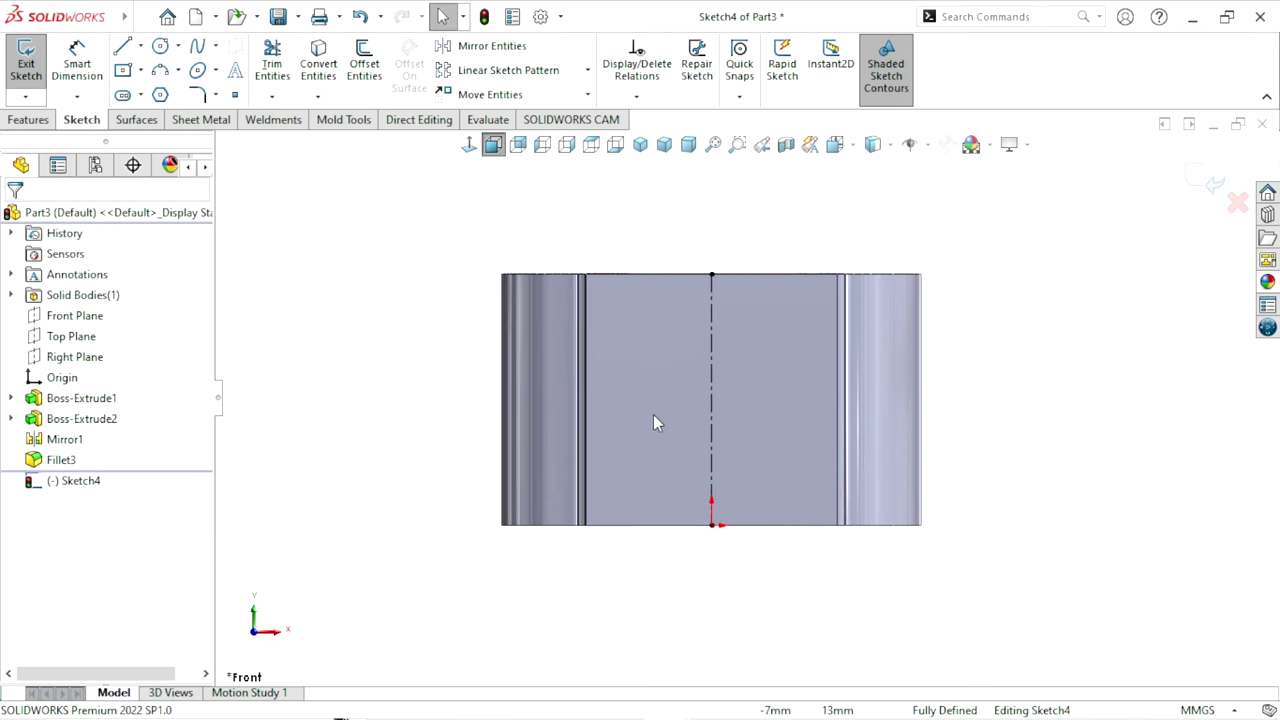
Draw two slanted lines joined by a rounded bottom arc, forming the U-slot
click(121, 47)
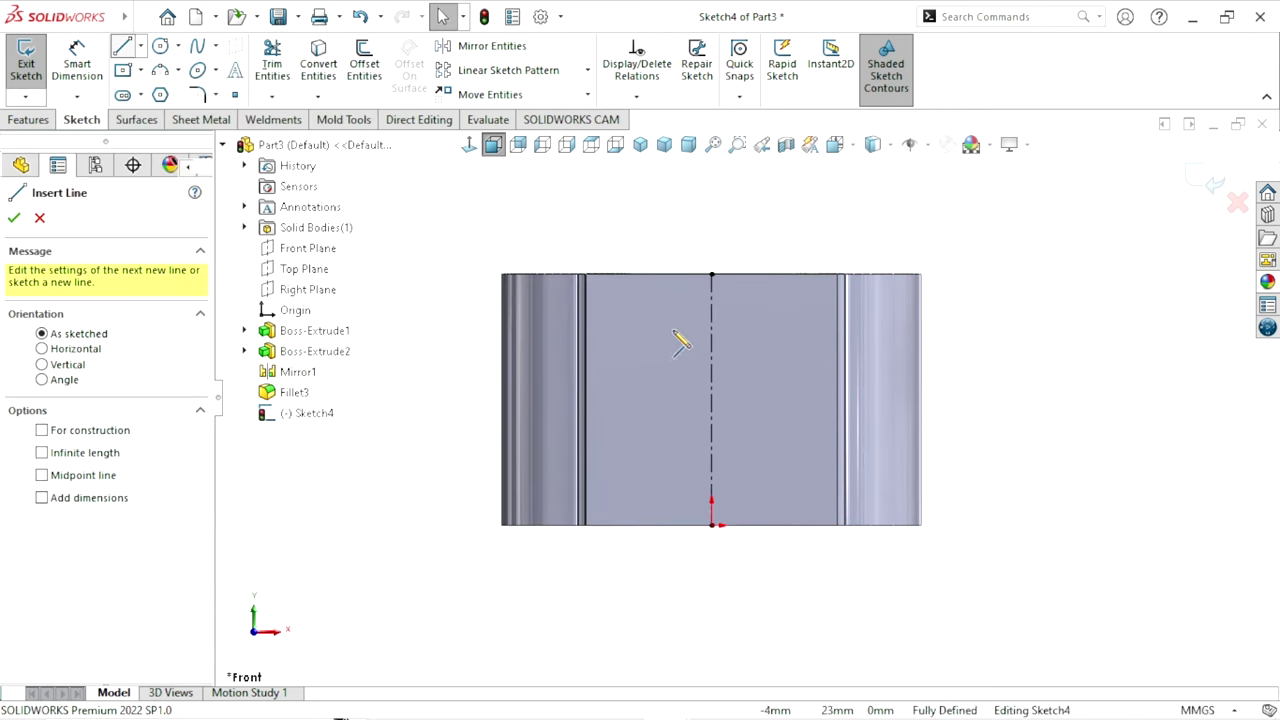
click(606, 275)
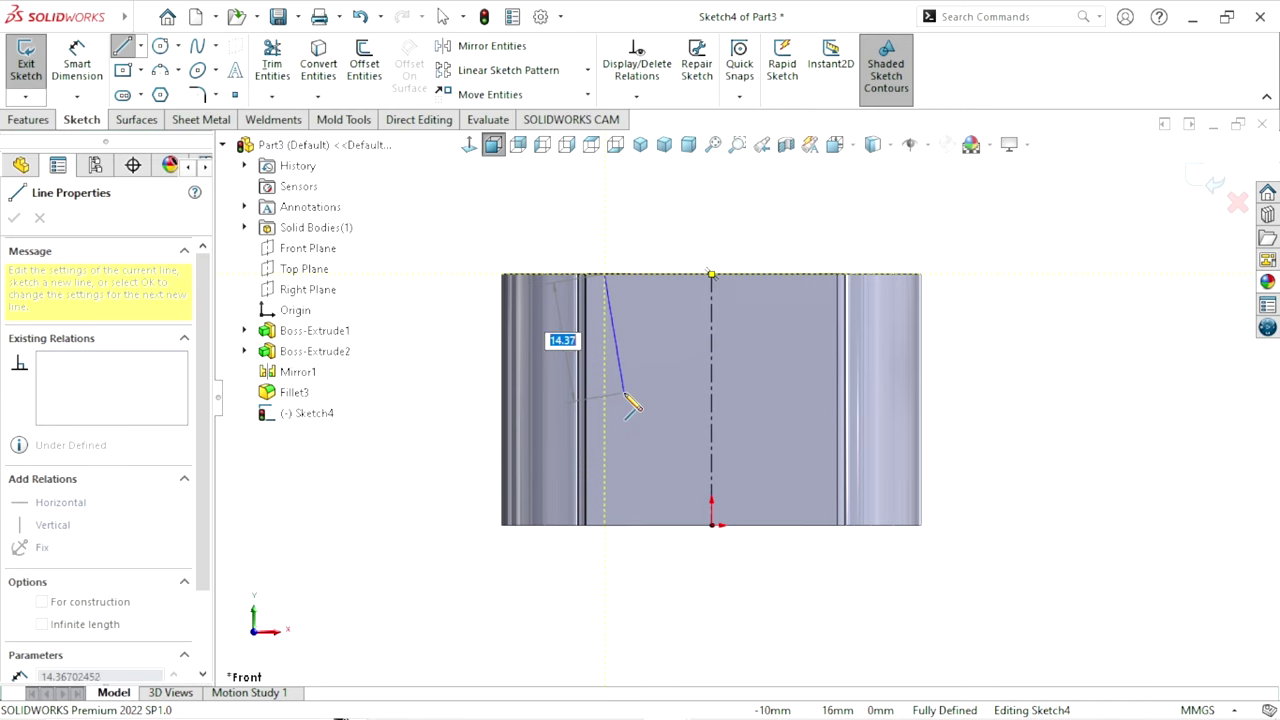
click(625, 390)
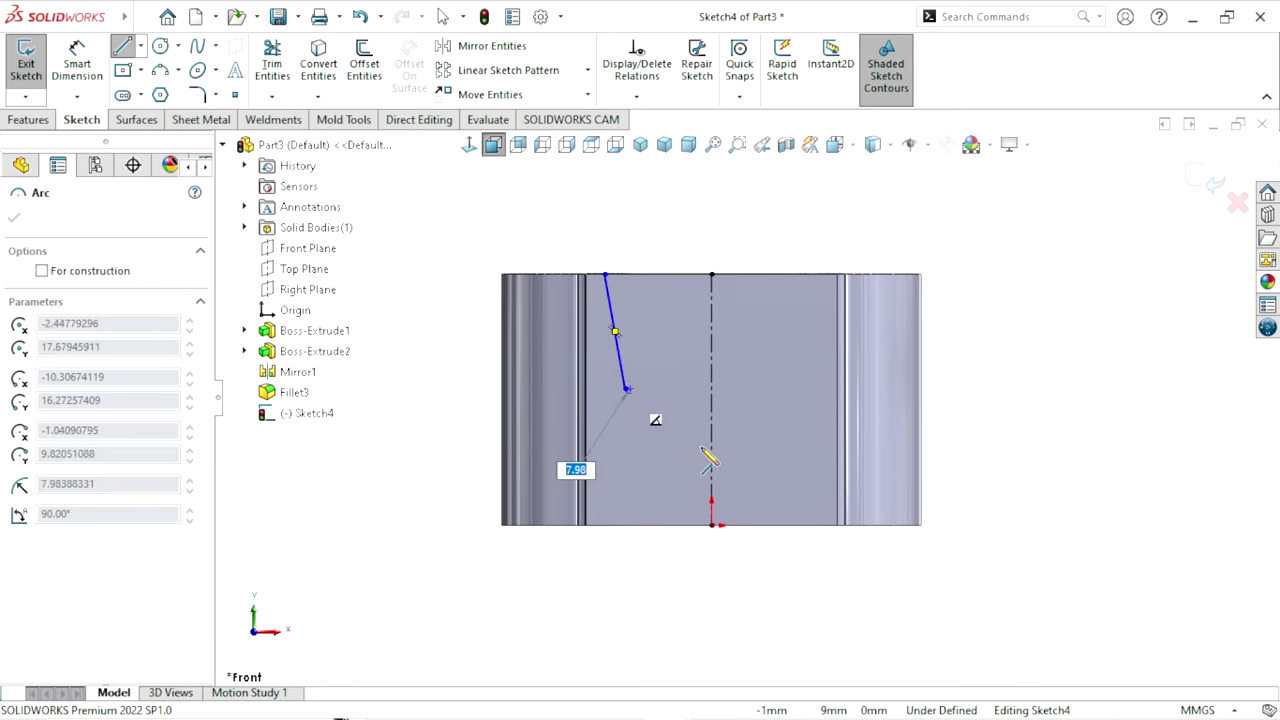
click(791, 390)
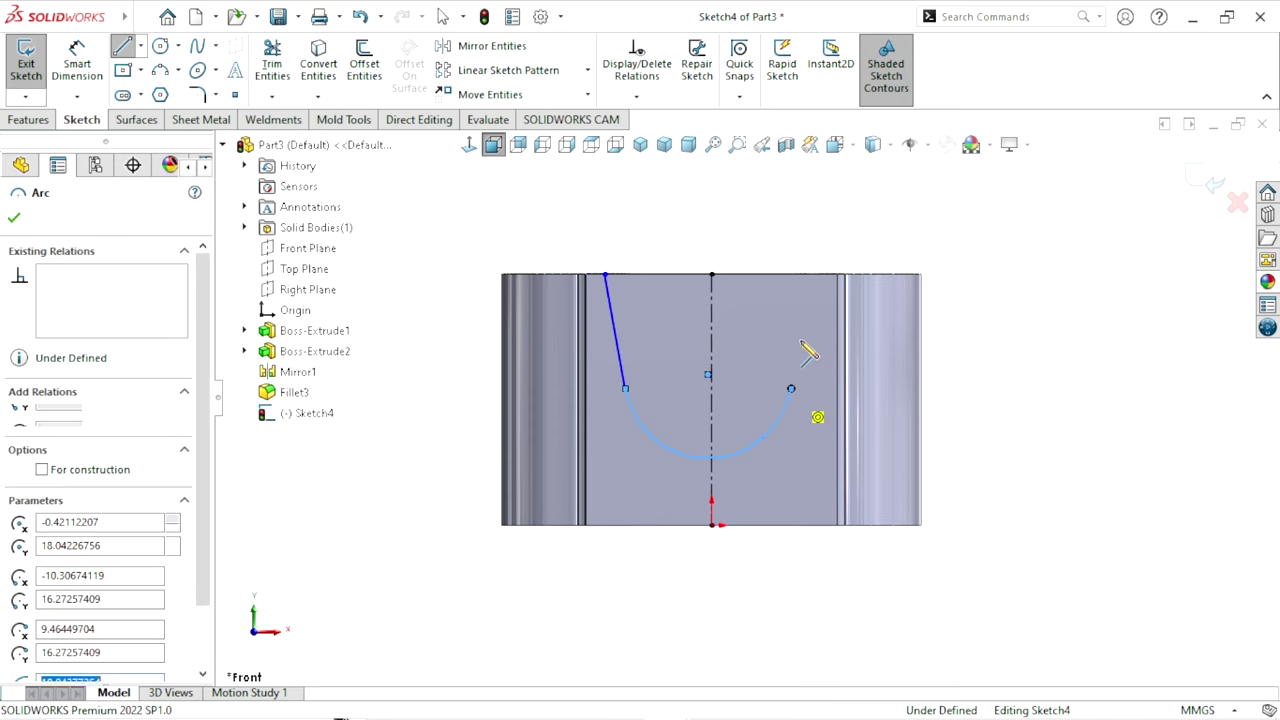
click(816, 276)
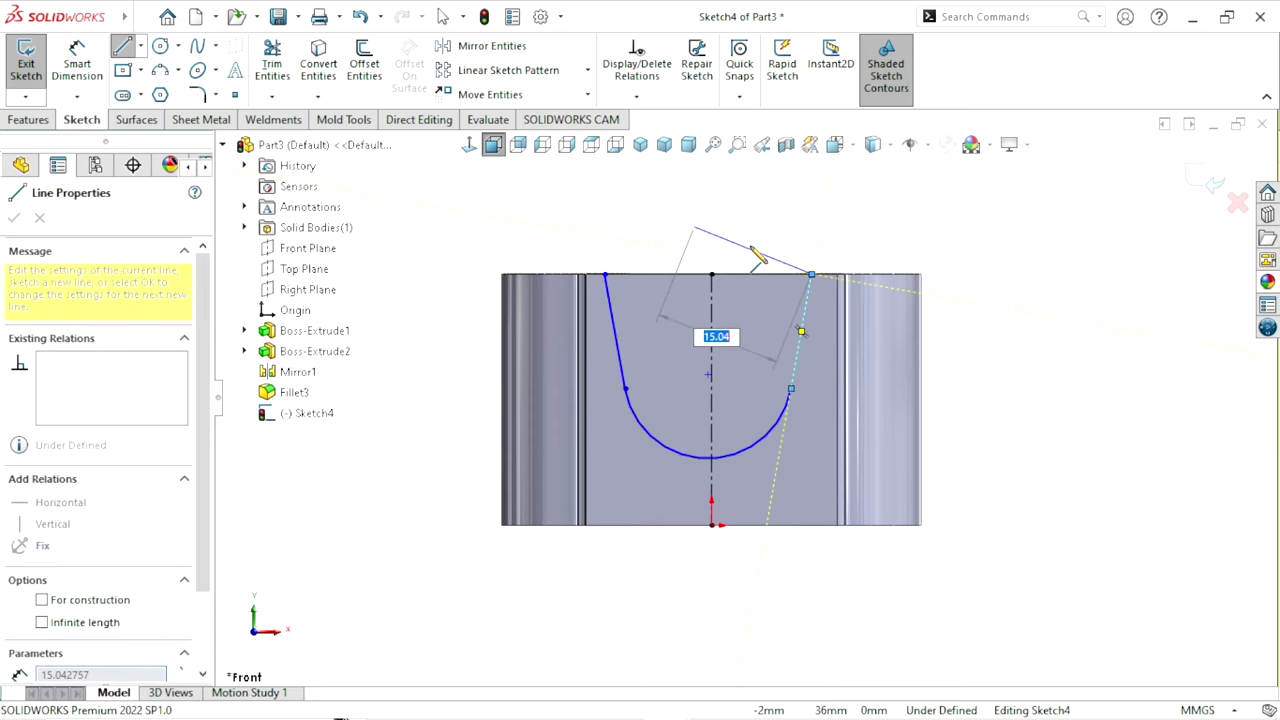
right_click(700, 229)
click(730, 240)
key(Escape)
scroll(705, 435, up, 2)
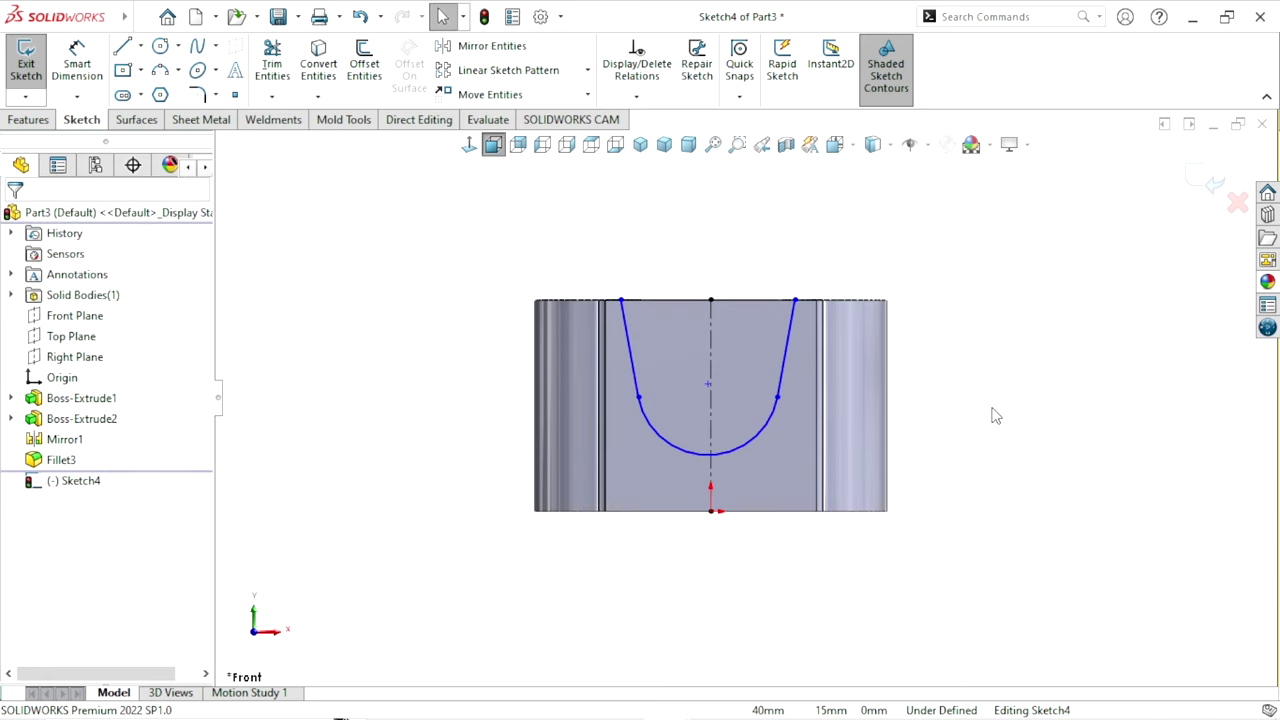
Dimension the slot's top opening between its two top ends to 22 mm
click(77, 65)
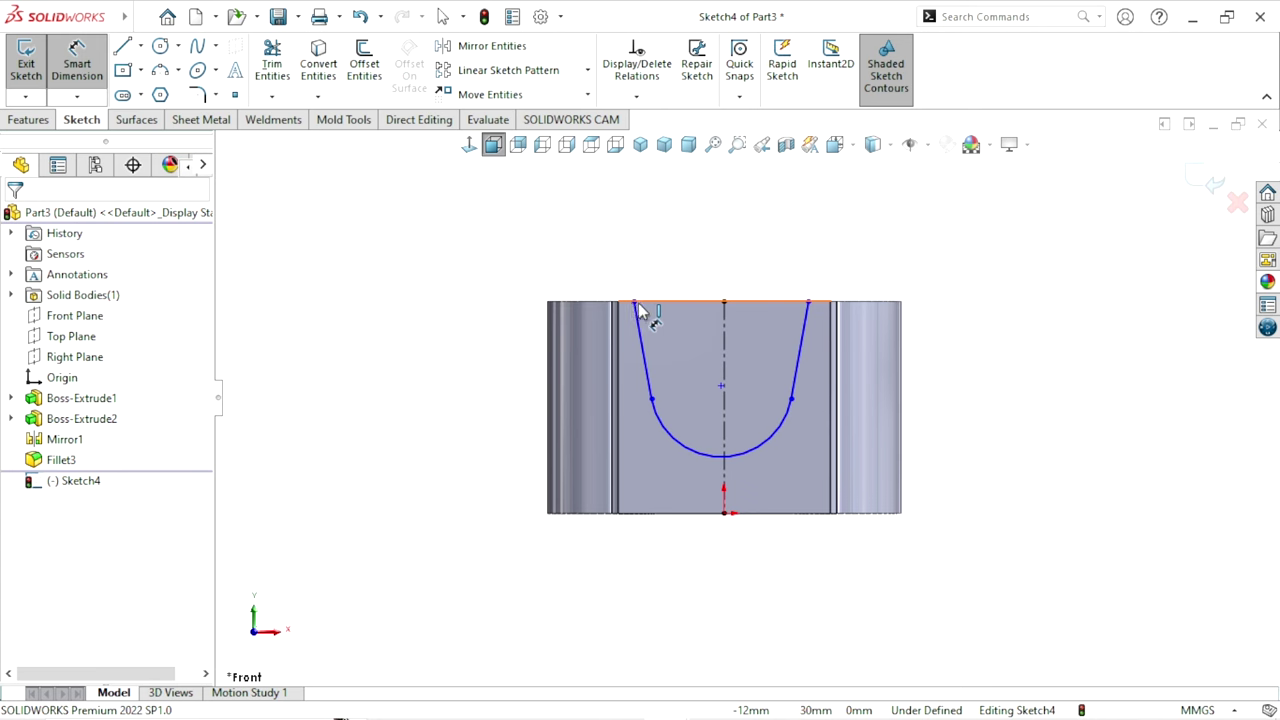
click(635, 302)
click(808, 302)
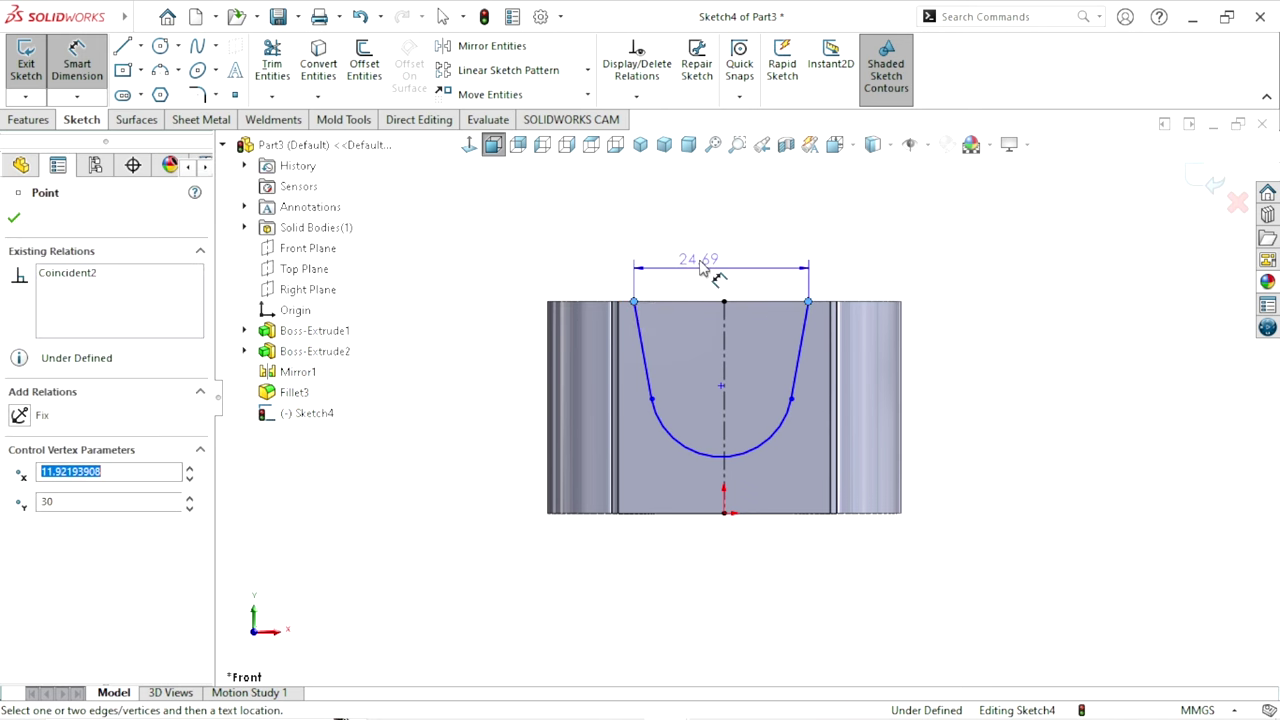
click(735, 230)
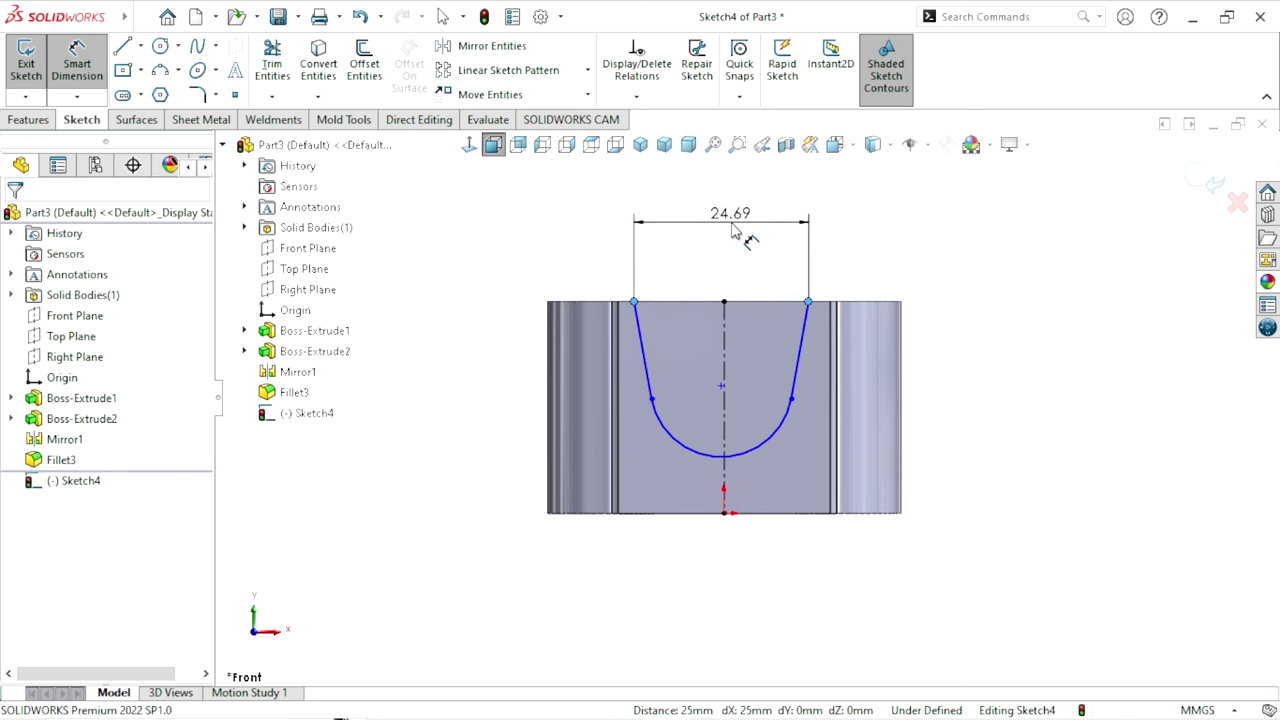
text(22)
key(Return)
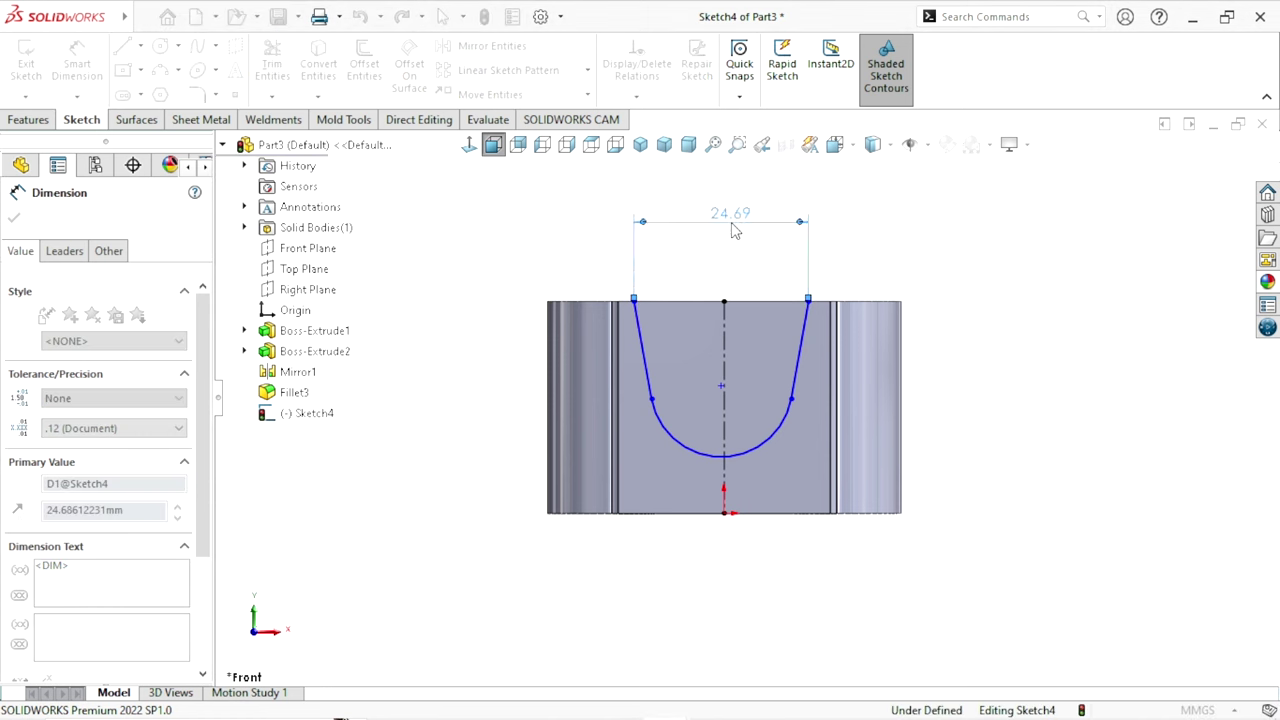
click(1043, 391)
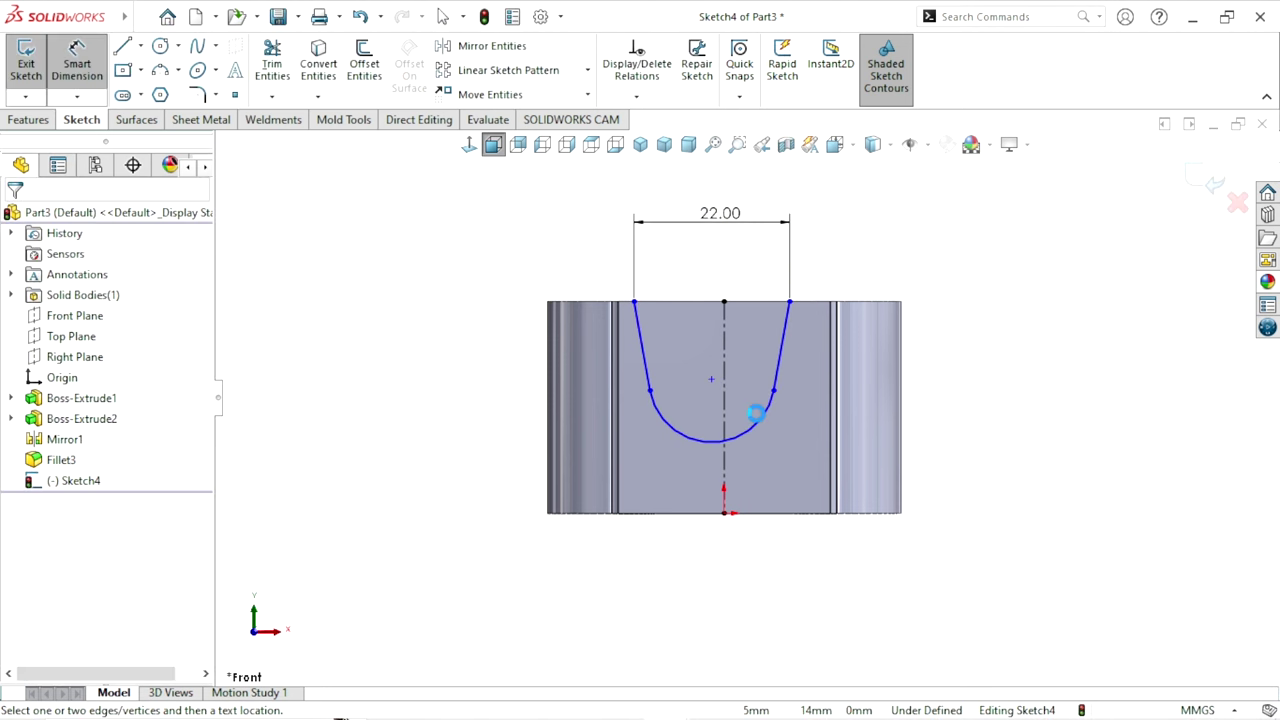
Set the slot's rounded bottom radius to 9.5
scroll(941, 466, down, 1)
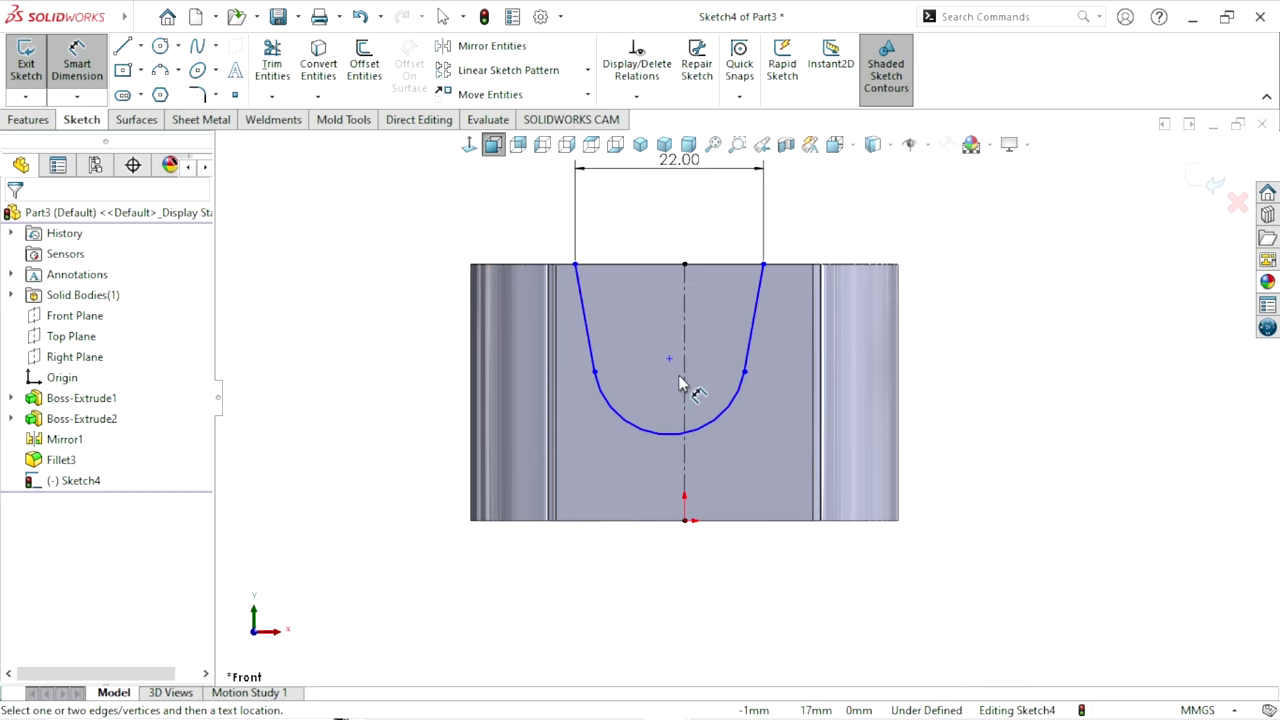
scroll(679, 383, up, 1)
scroll(679, 383, up, 1)
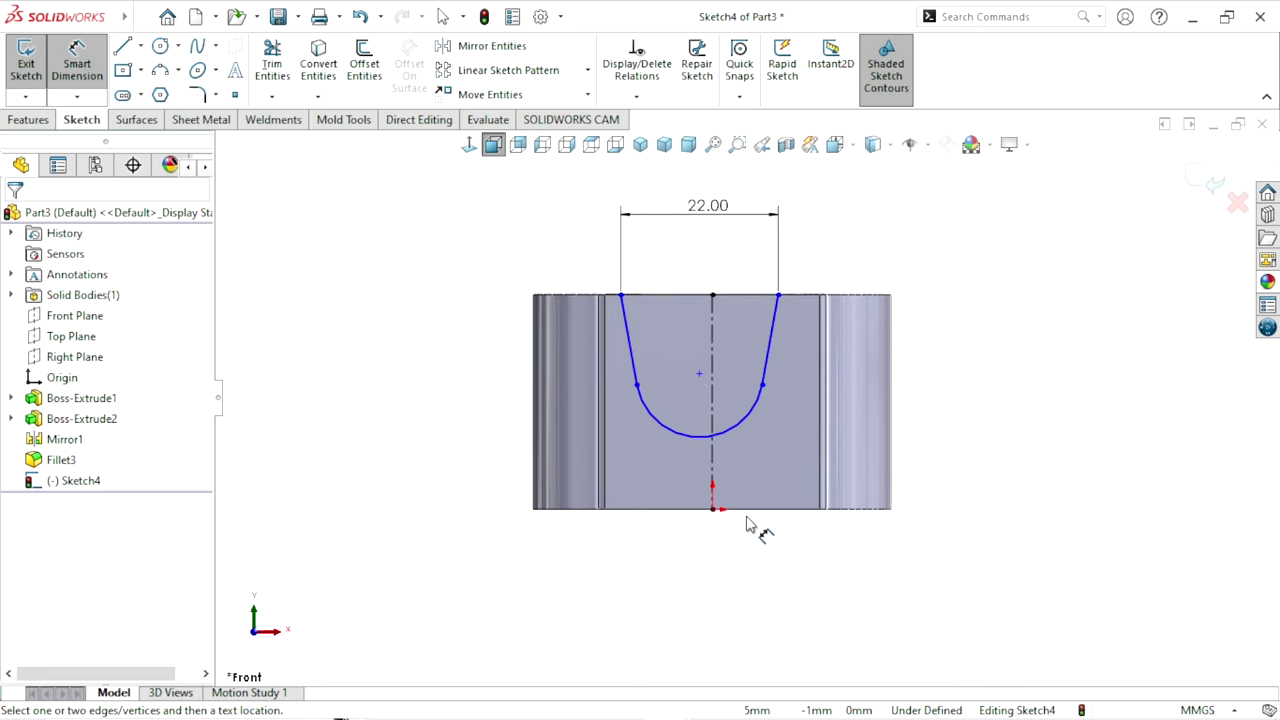
click(734, 436)
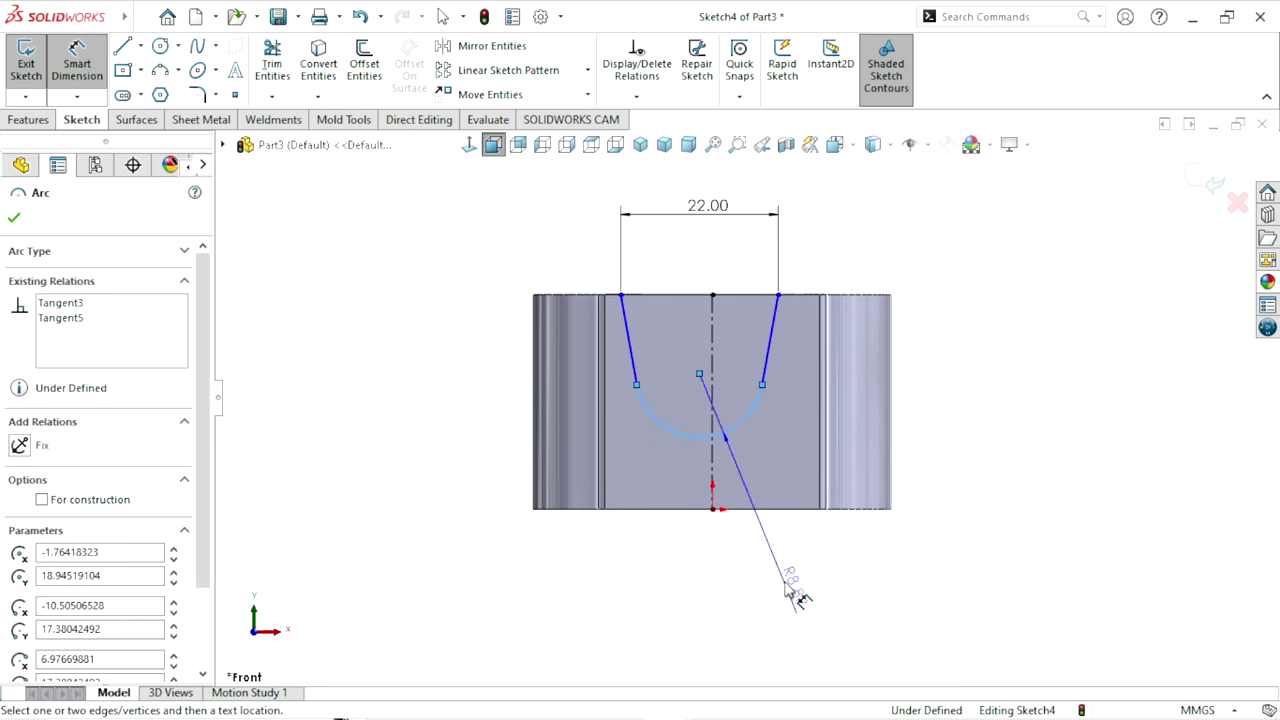
click(790, 582)
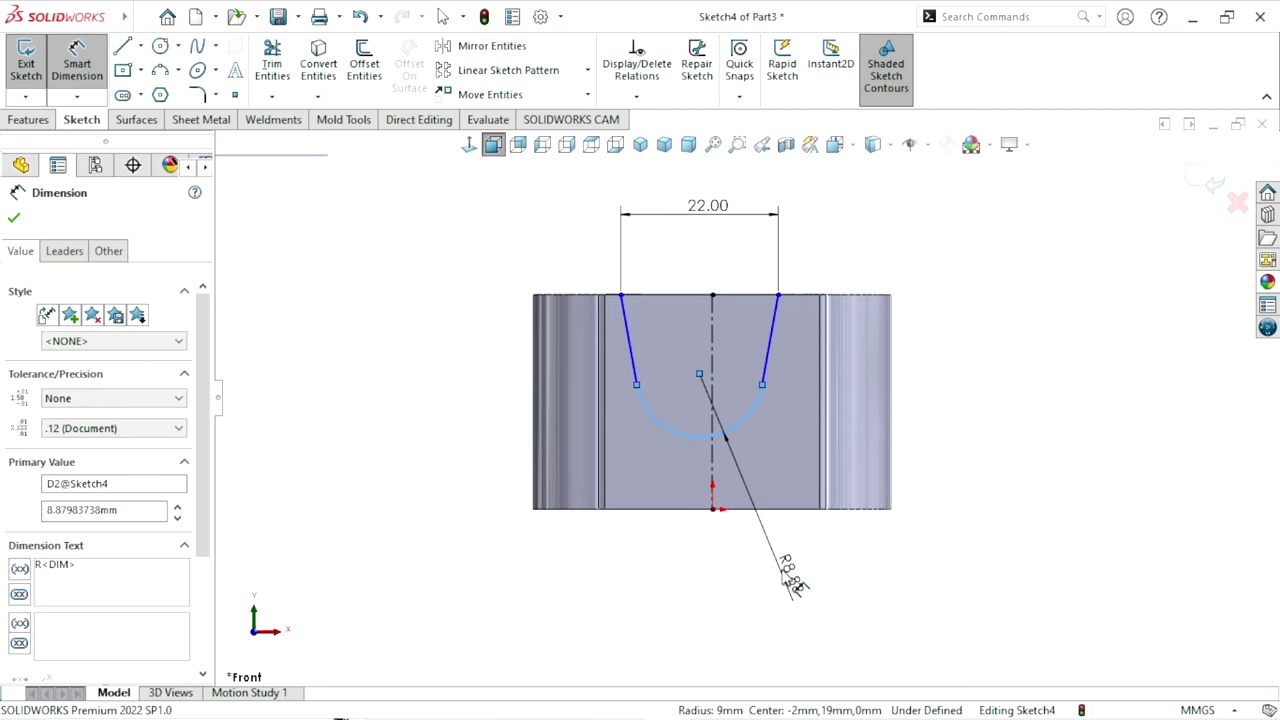
text(9.5)
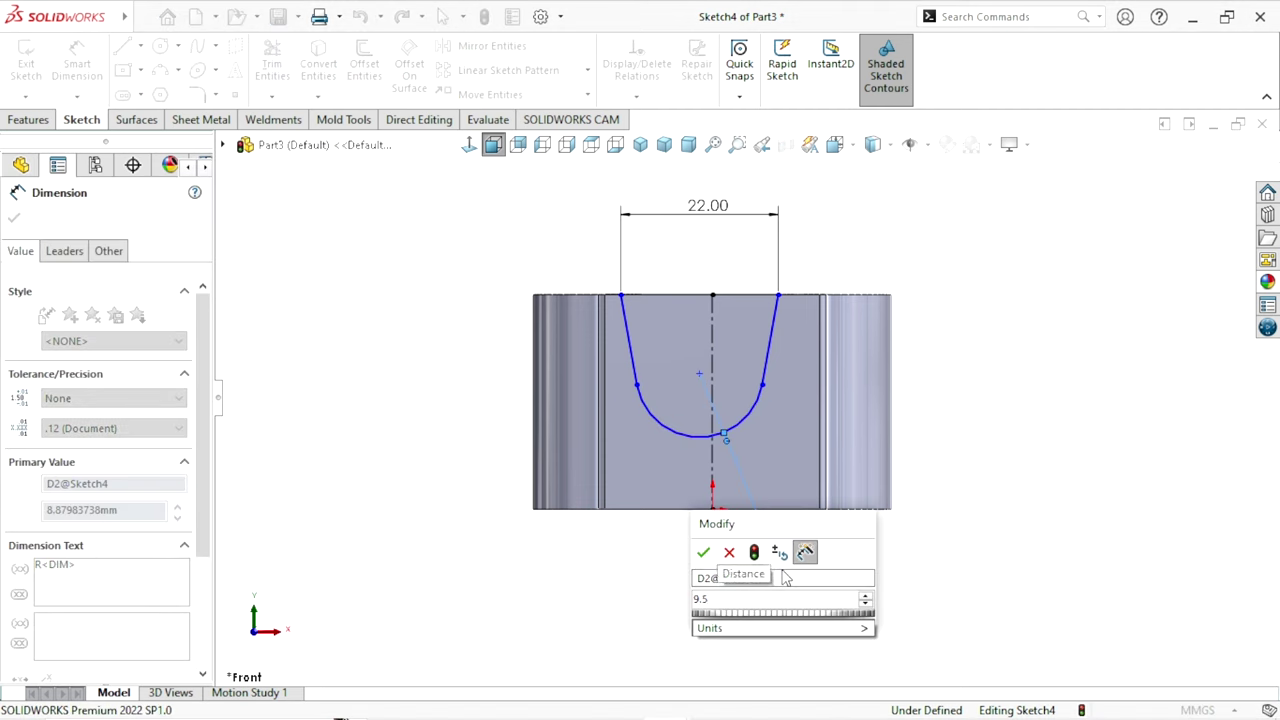
click(705, 552)
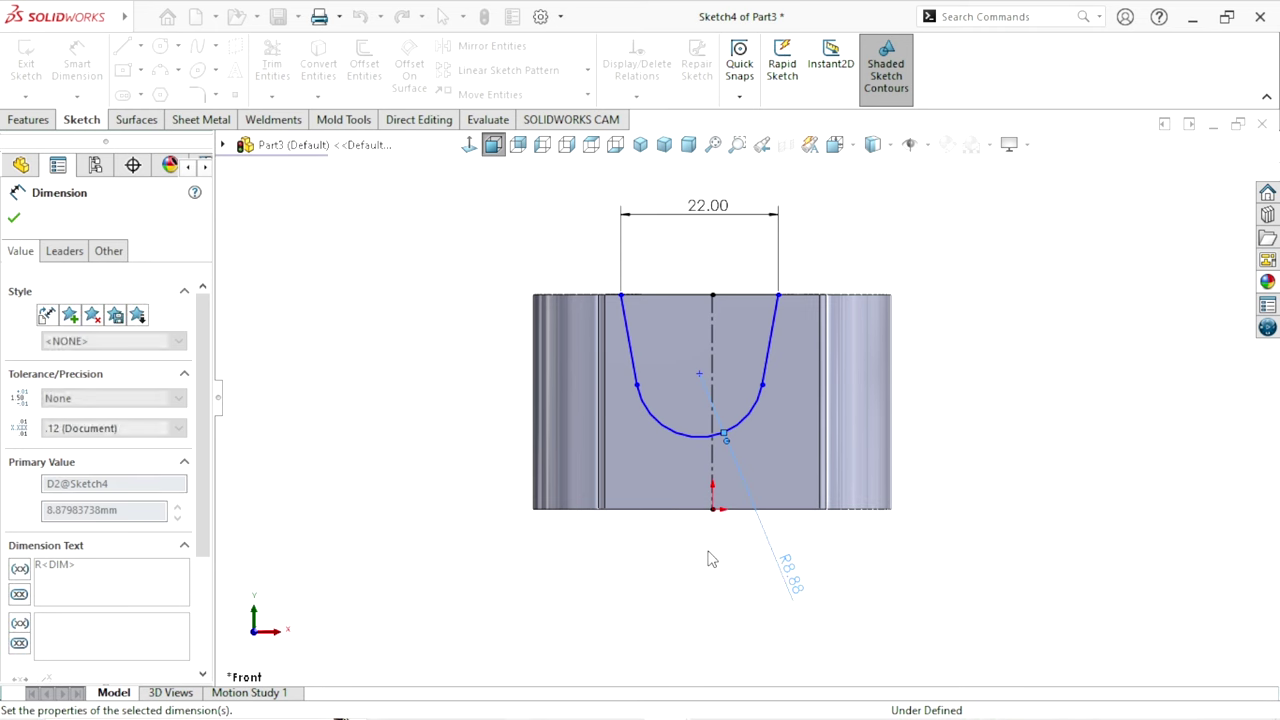
click(960, 563)
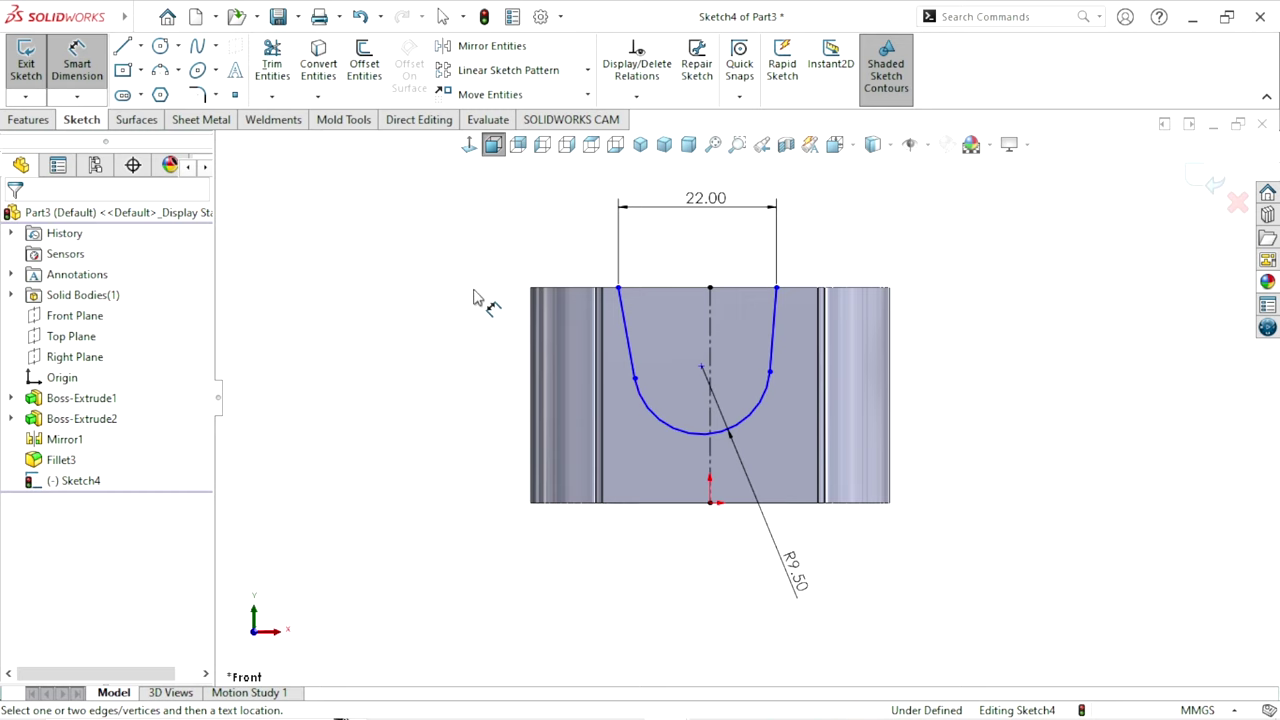
key(Escape)
Add a Horizontal relation between the arc's two end points
click(634, 379)
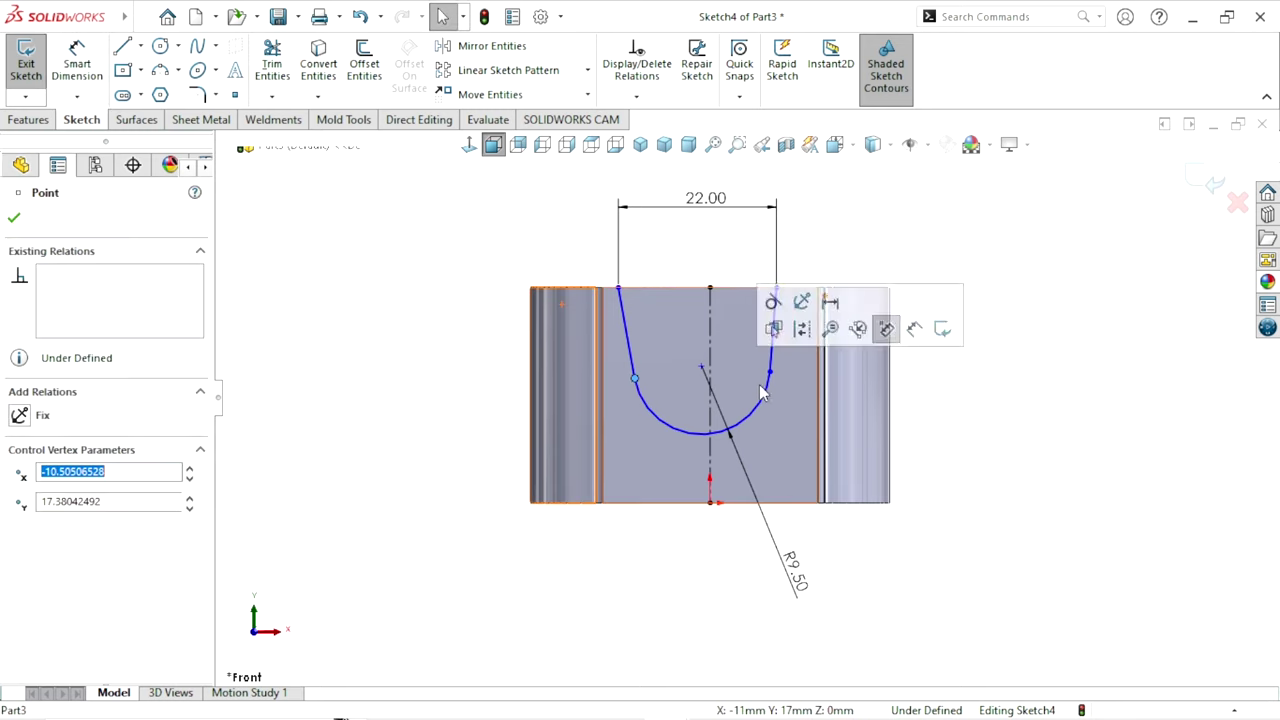
ctrl+click(769, 374)
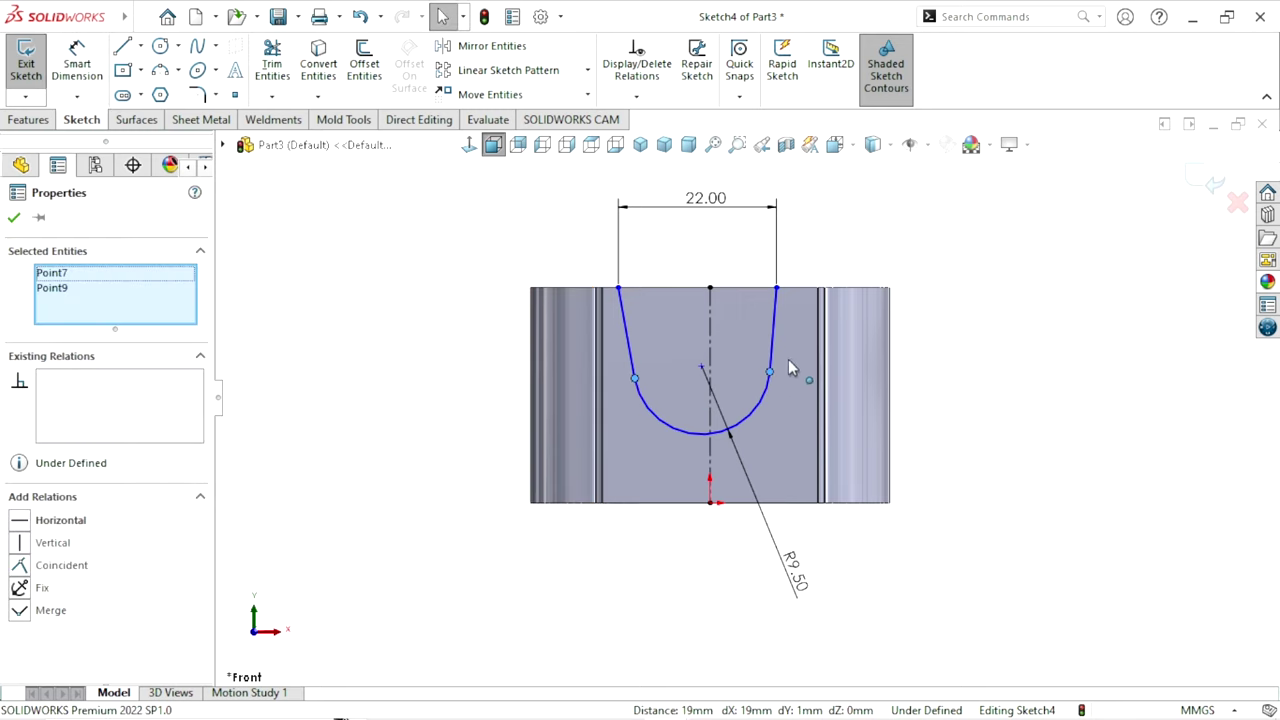
click(20, 521)
click(14, 218)
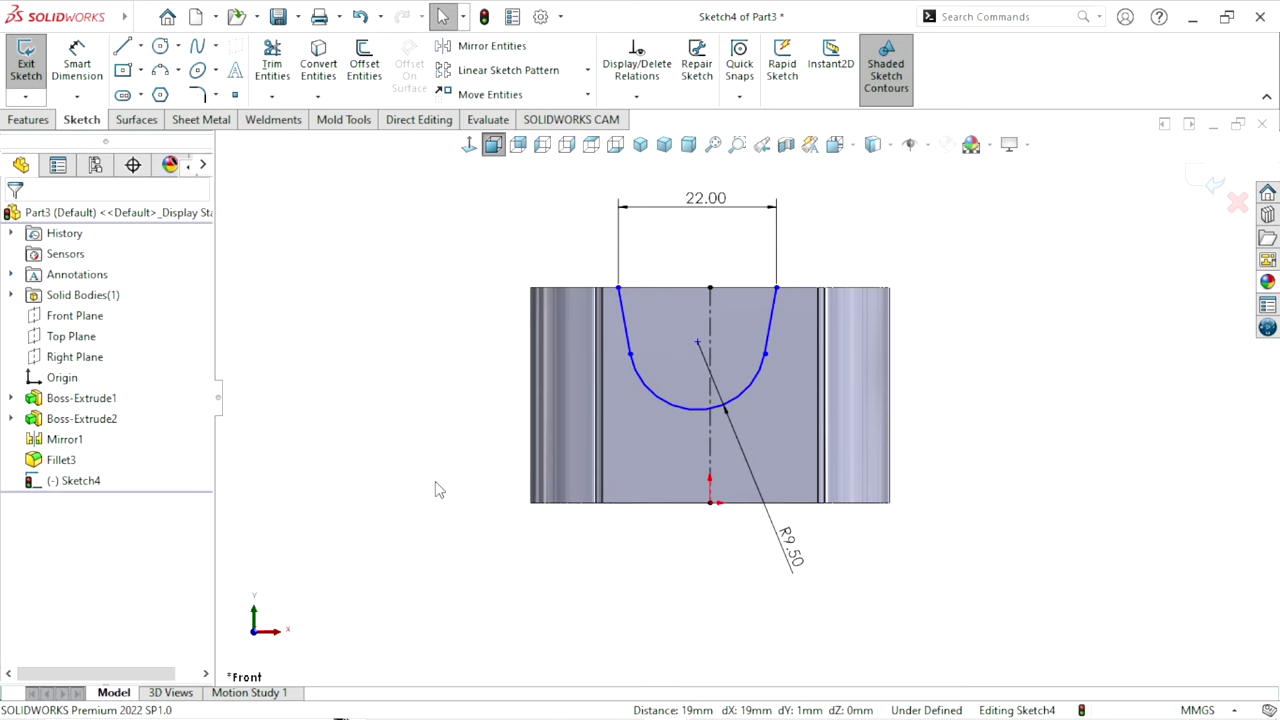
scroll(630, 527, up, 1)
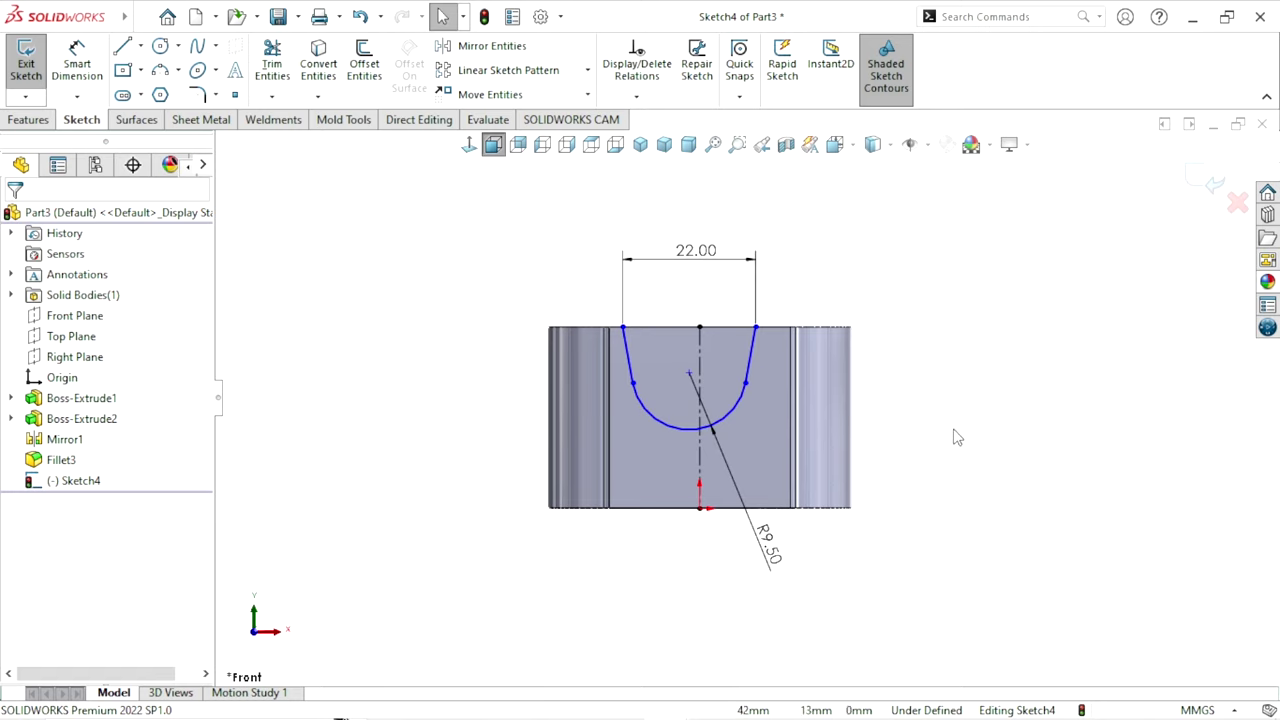
Dimension the arc centre 13 mm below the top edge's midpoint
key(d)
click(699, 329)
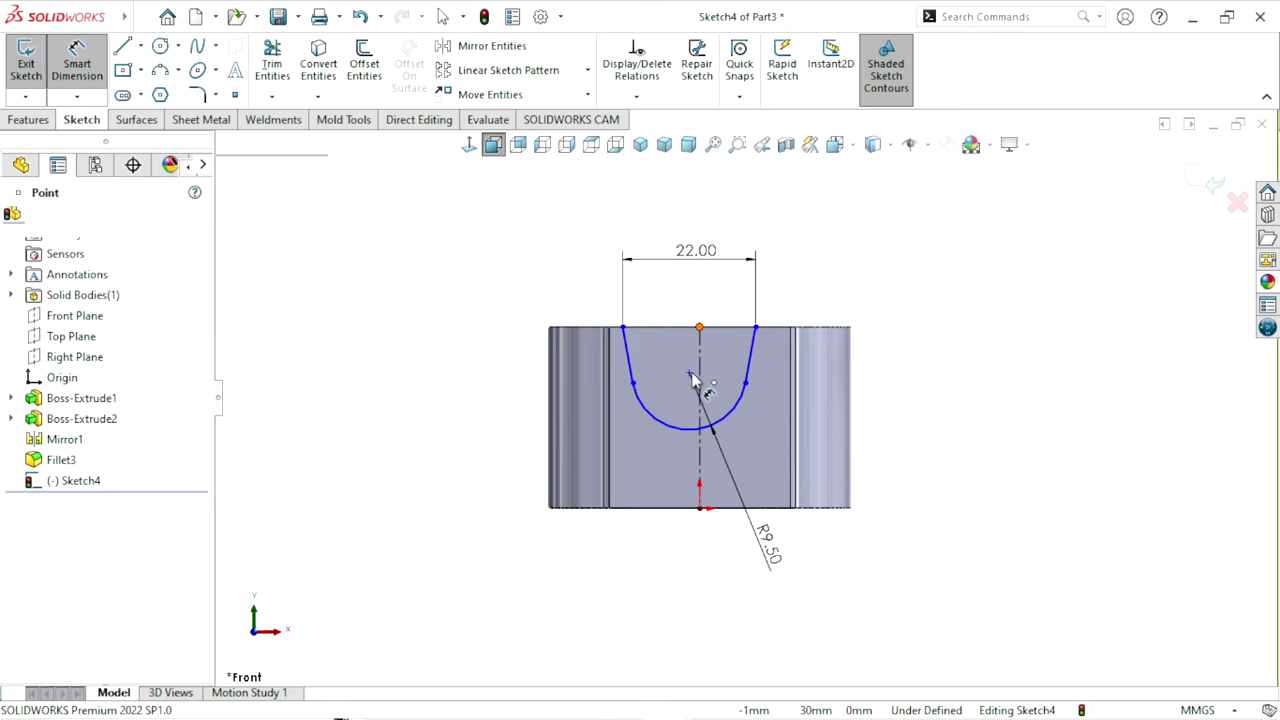
click(689, 373)
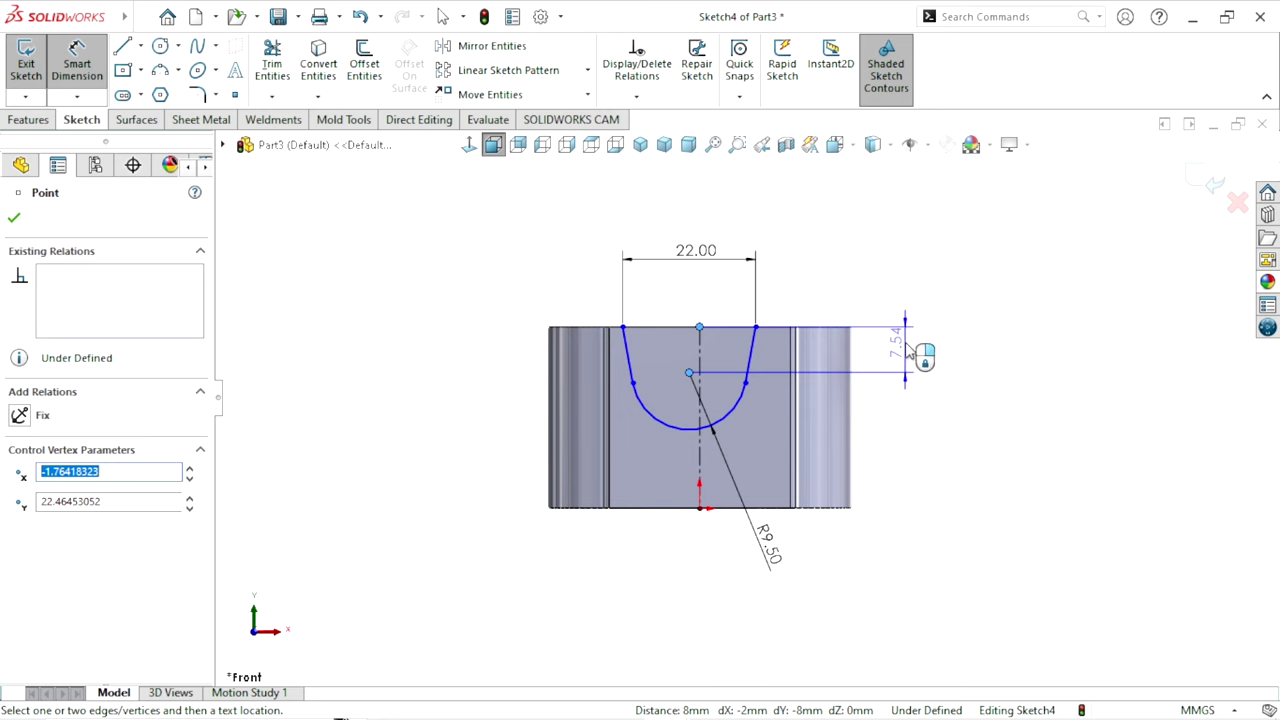
click(922, 358)
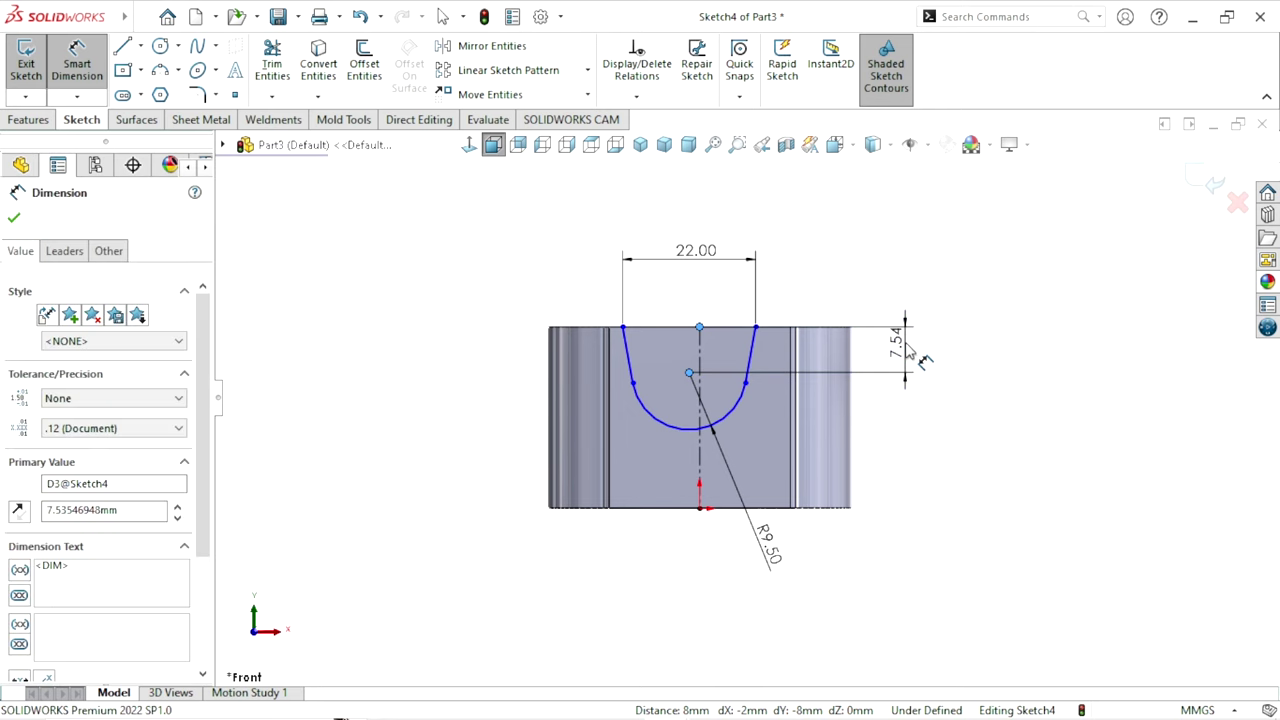
text(10)
key(Return)
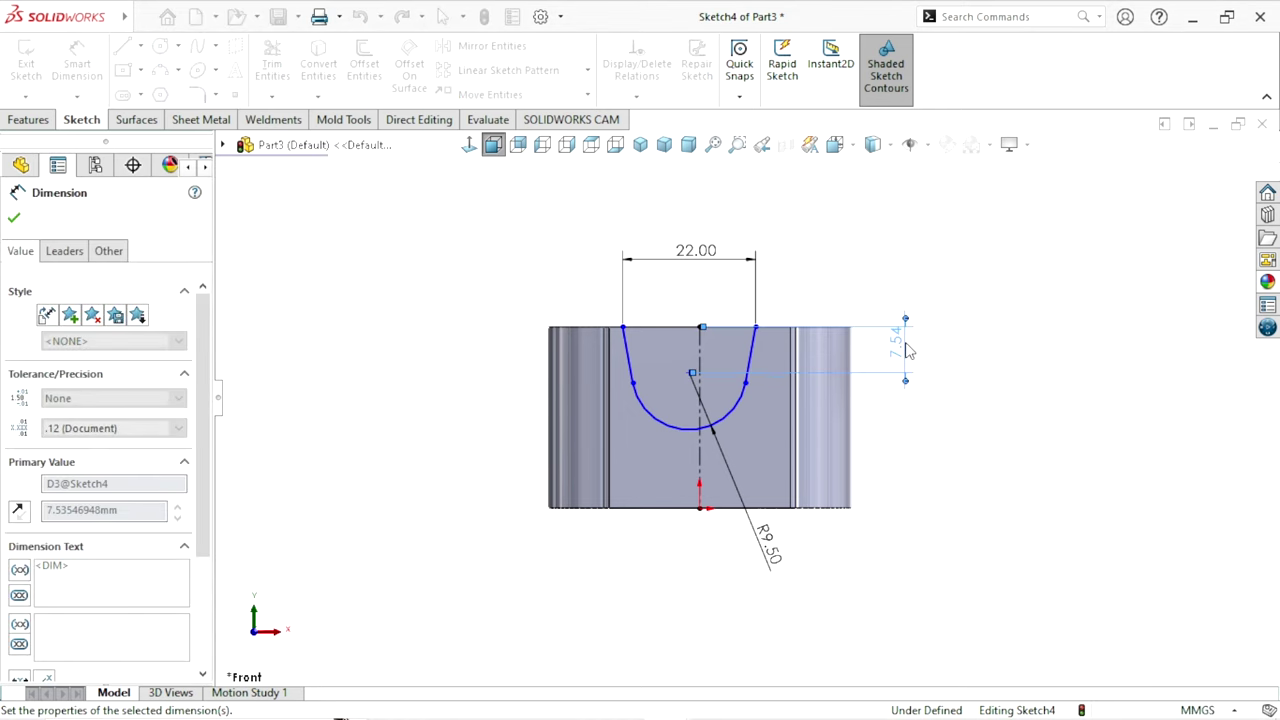
key(Escape)
scroll(760, 405, down, 2)
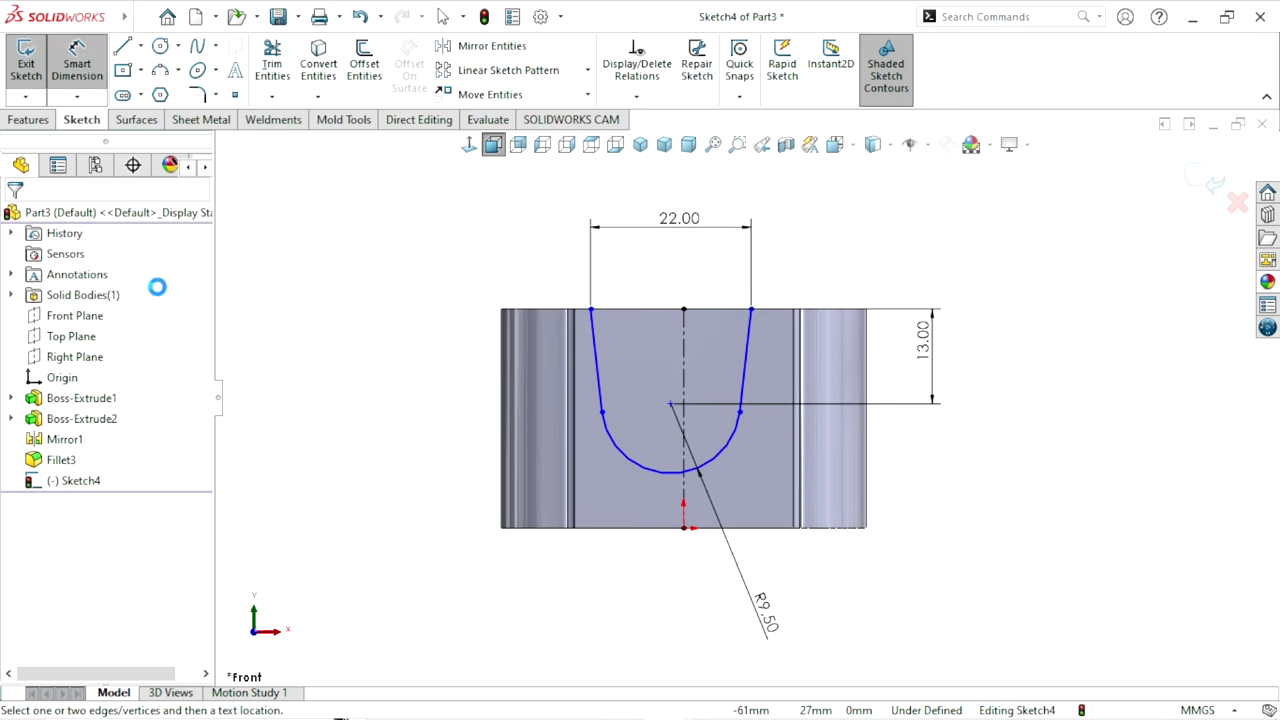
key(Escape)
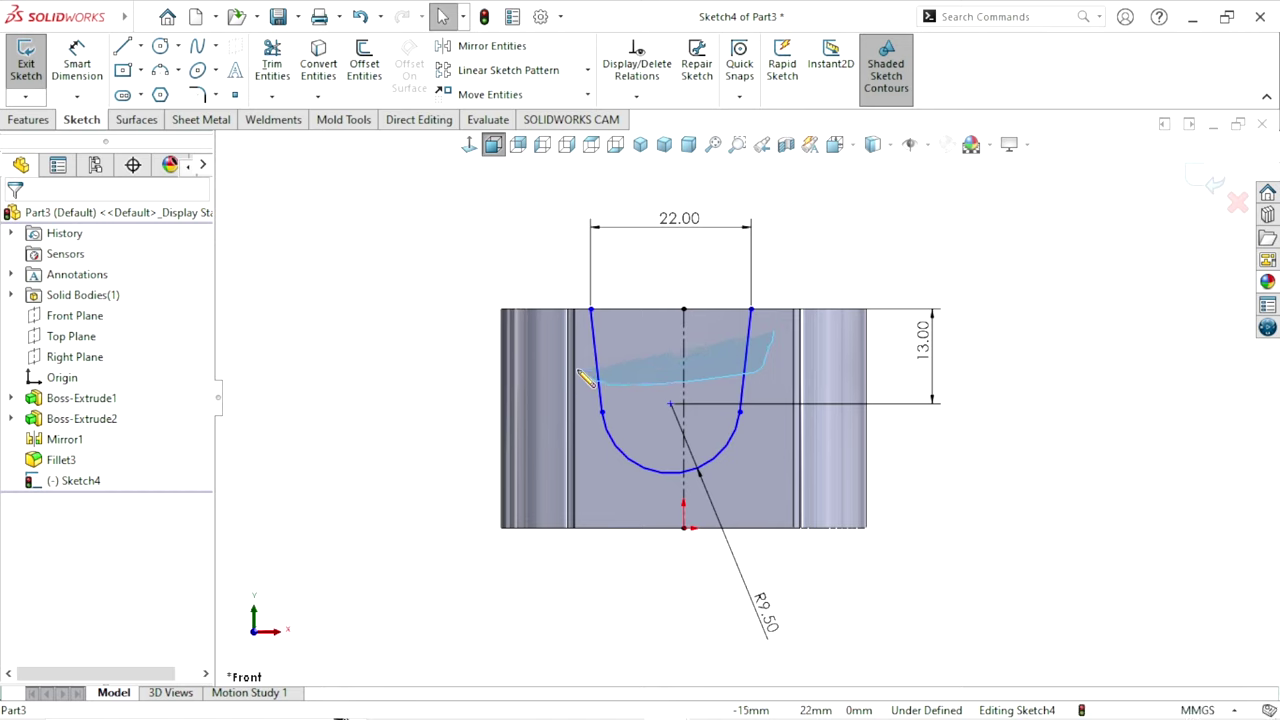
Box-select both slot sides and the centreline and make them symmetric
drag(580, 376, 592, 346)
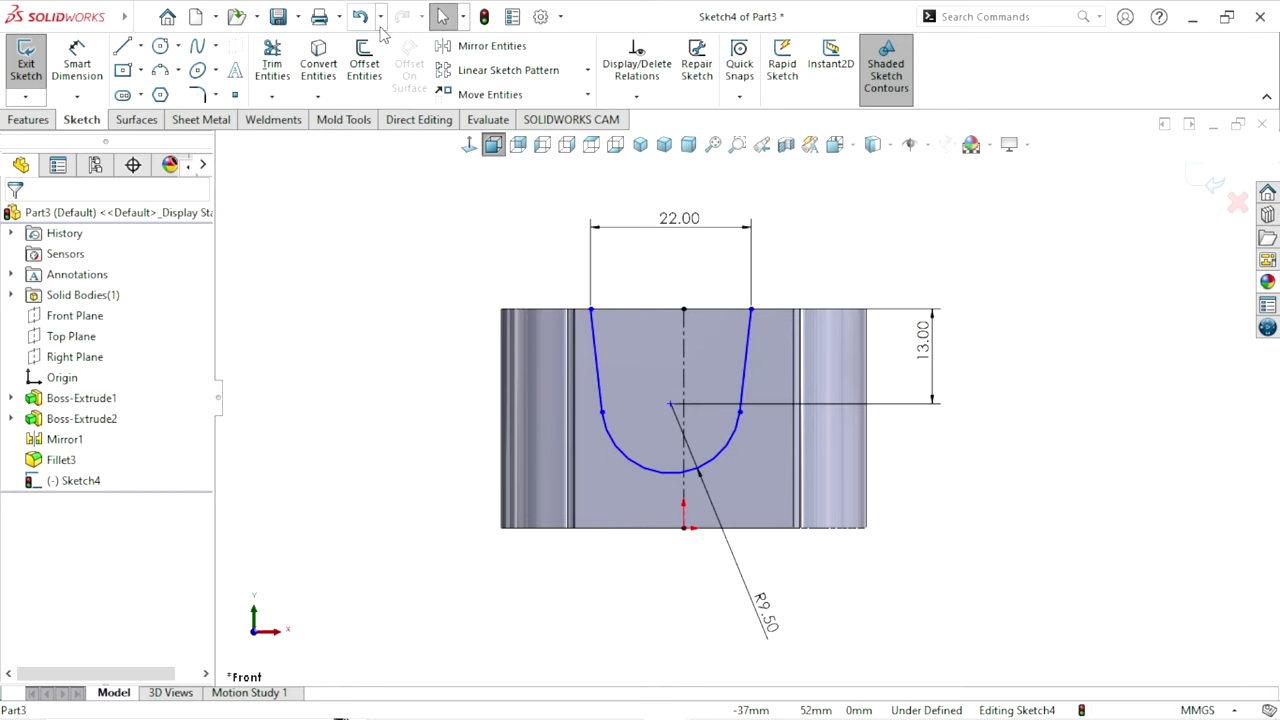
click(465, 18)
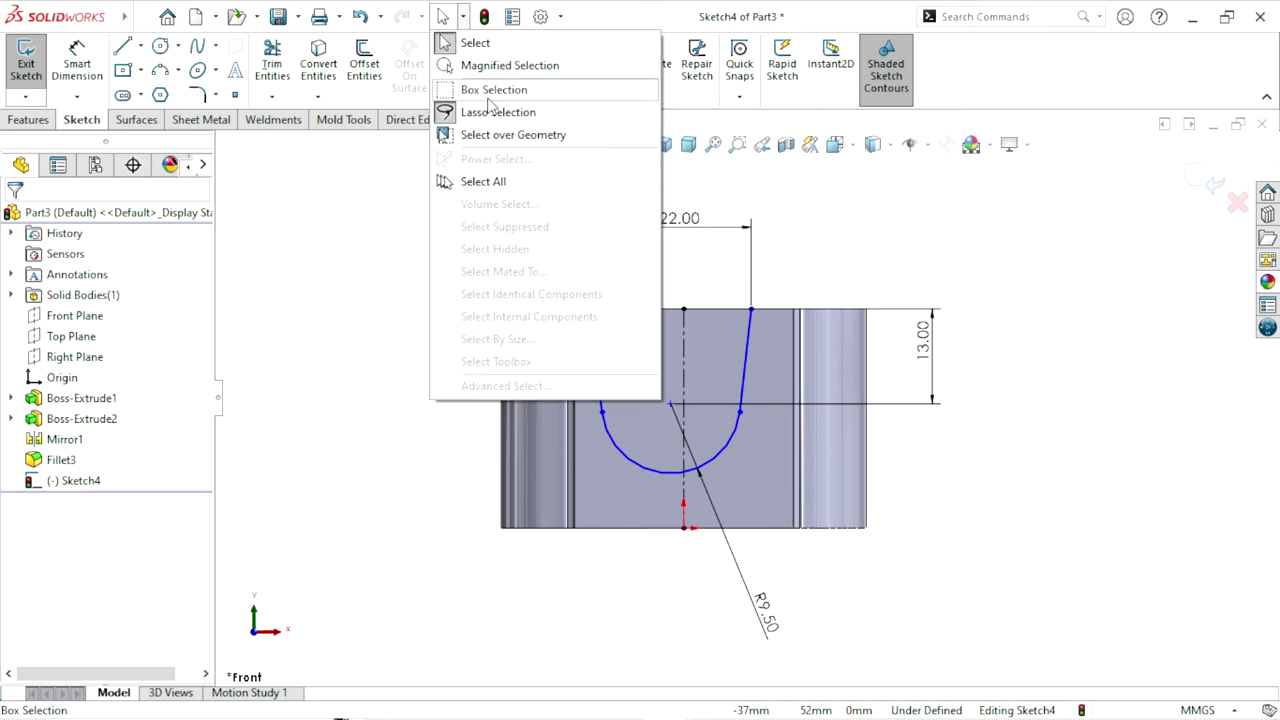
click(495, 97)
drag(768, 336, 766, 377)
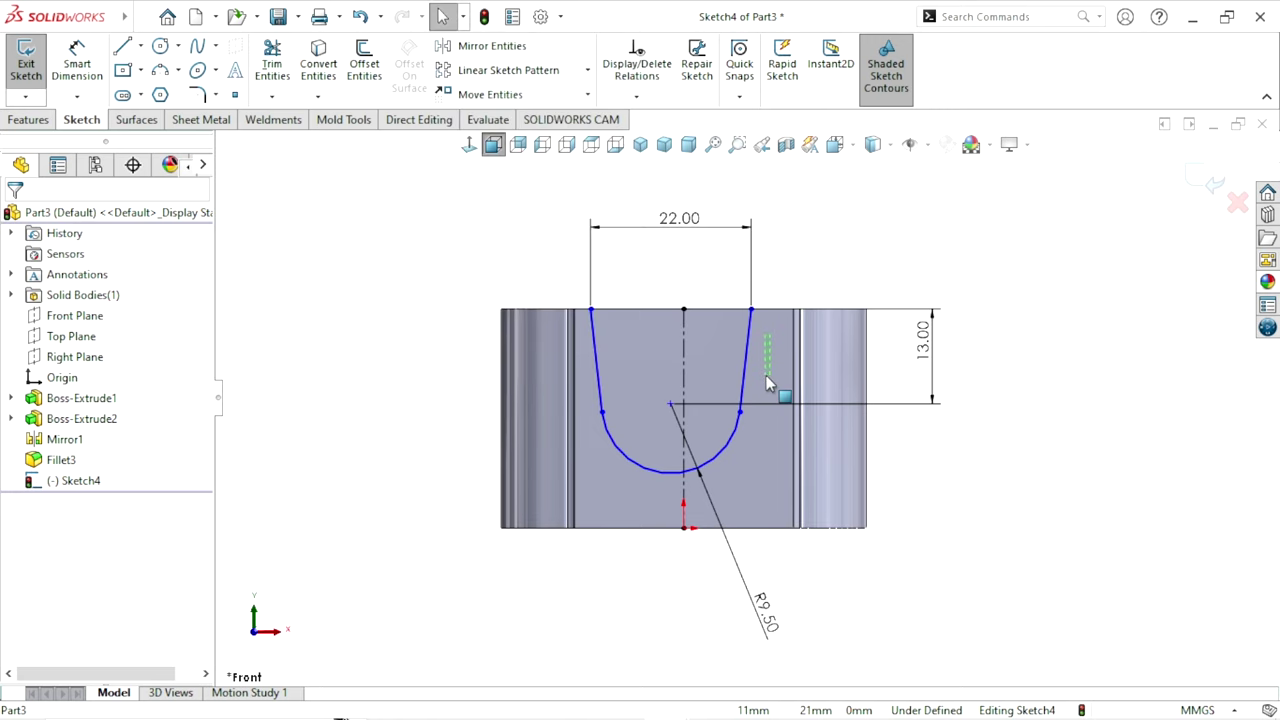
drag(591, 400, 586, 384)
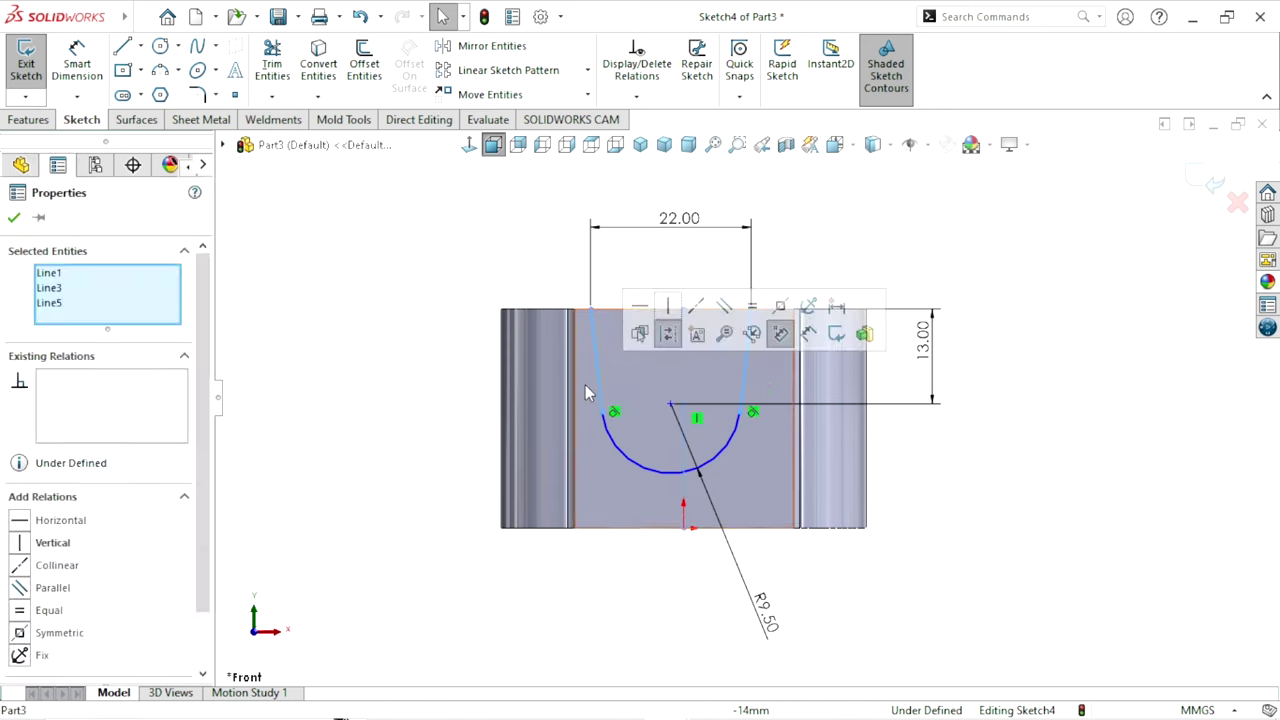
click(988, 522)
scroll(730, 410, up, 3)
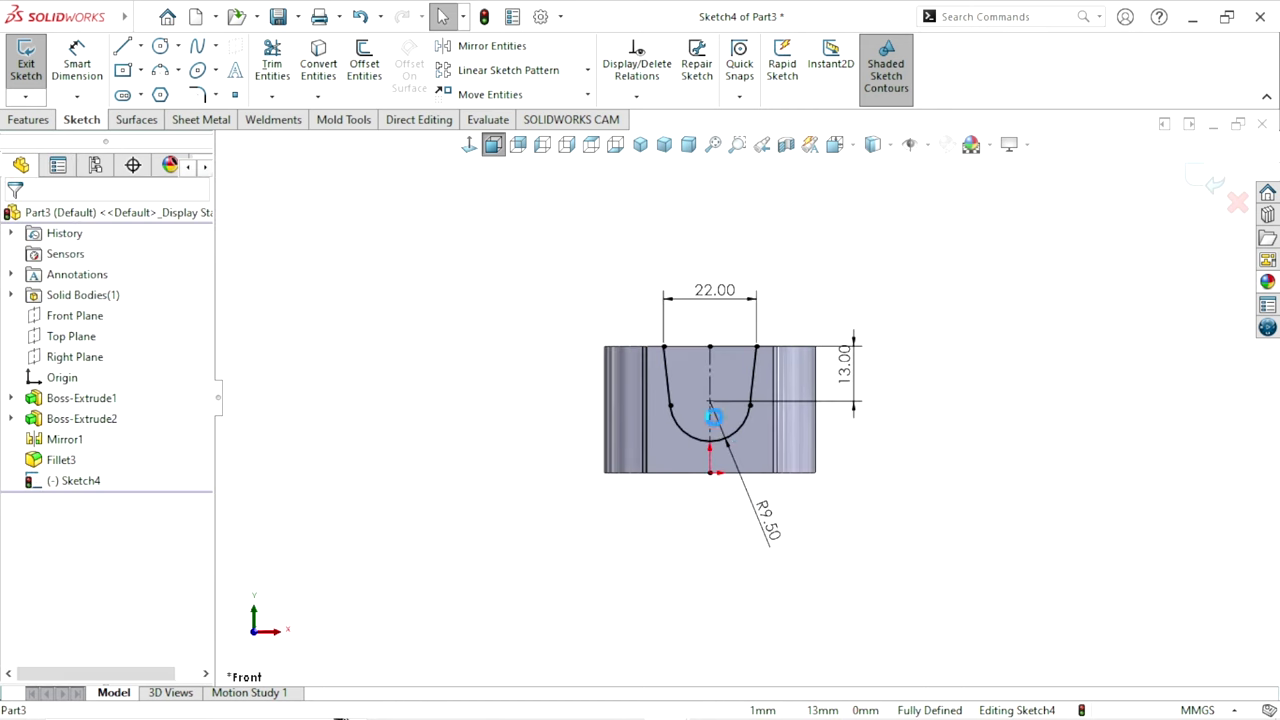
scroll(713, 417, down, 1)
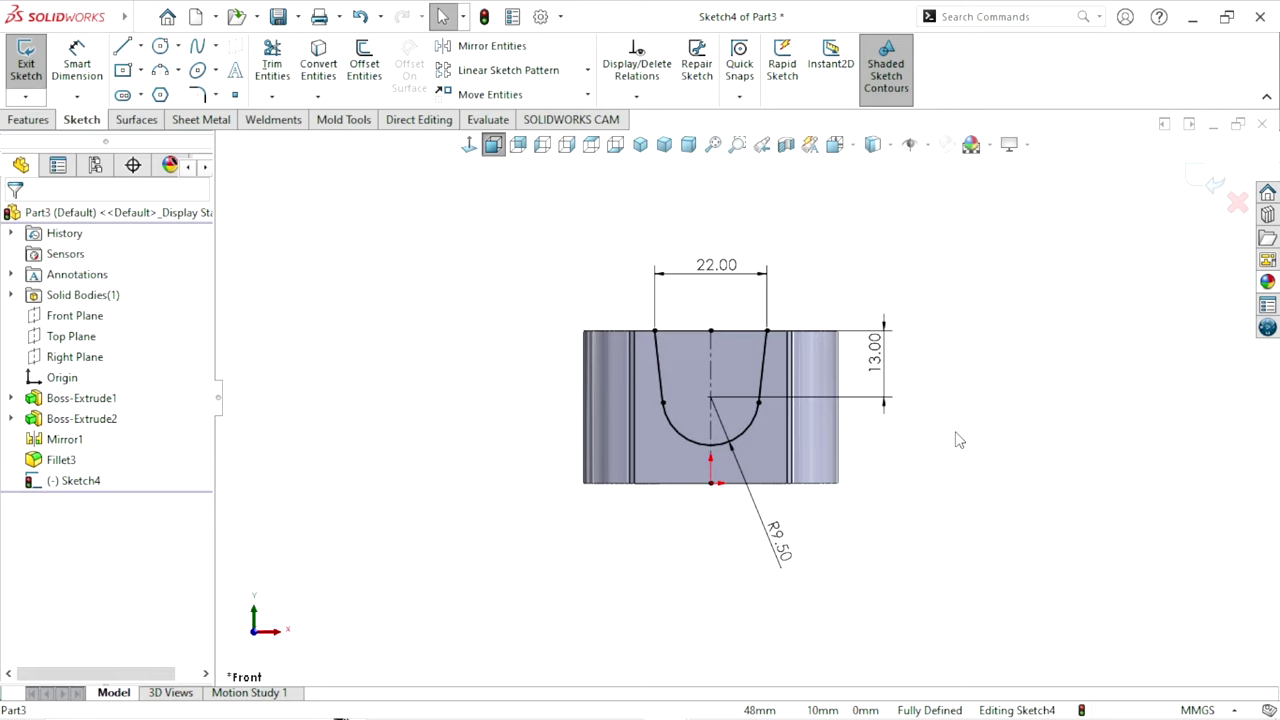
Draw a closed triangle at the upper-left corner: top edge, vertical side and diagonal
click(124, 47)
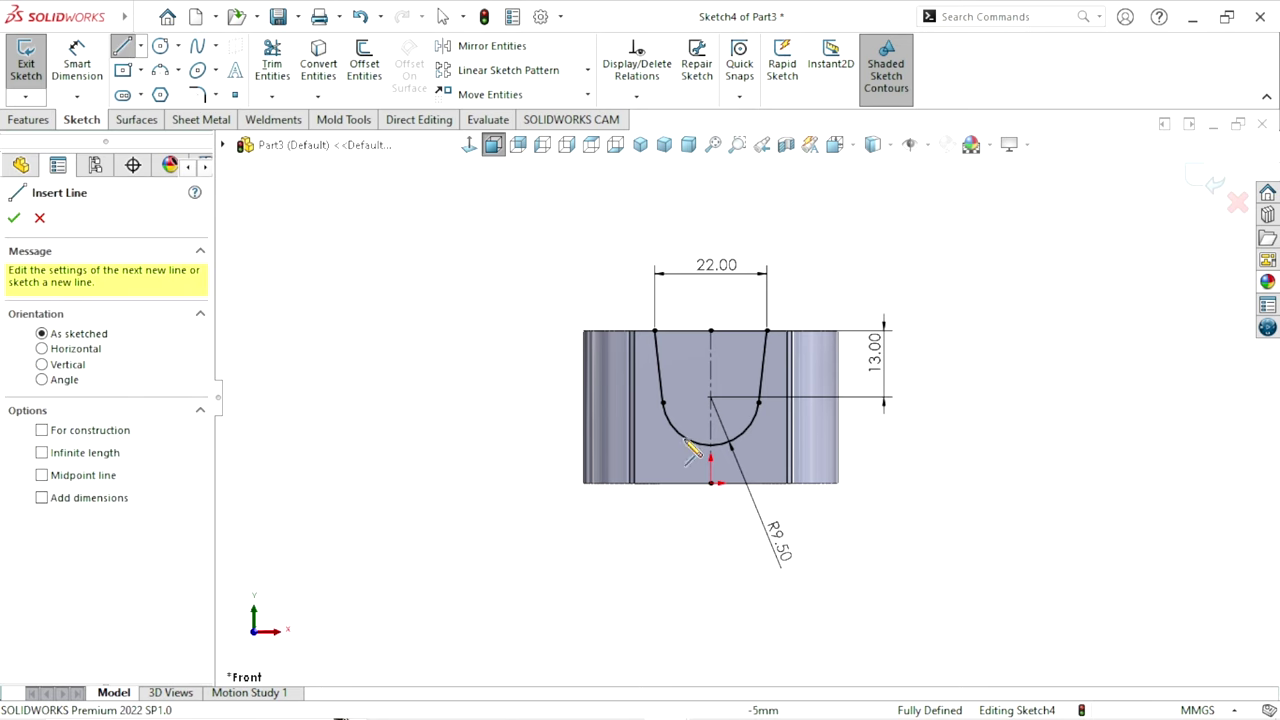
scroll(690, 452, down, 1)
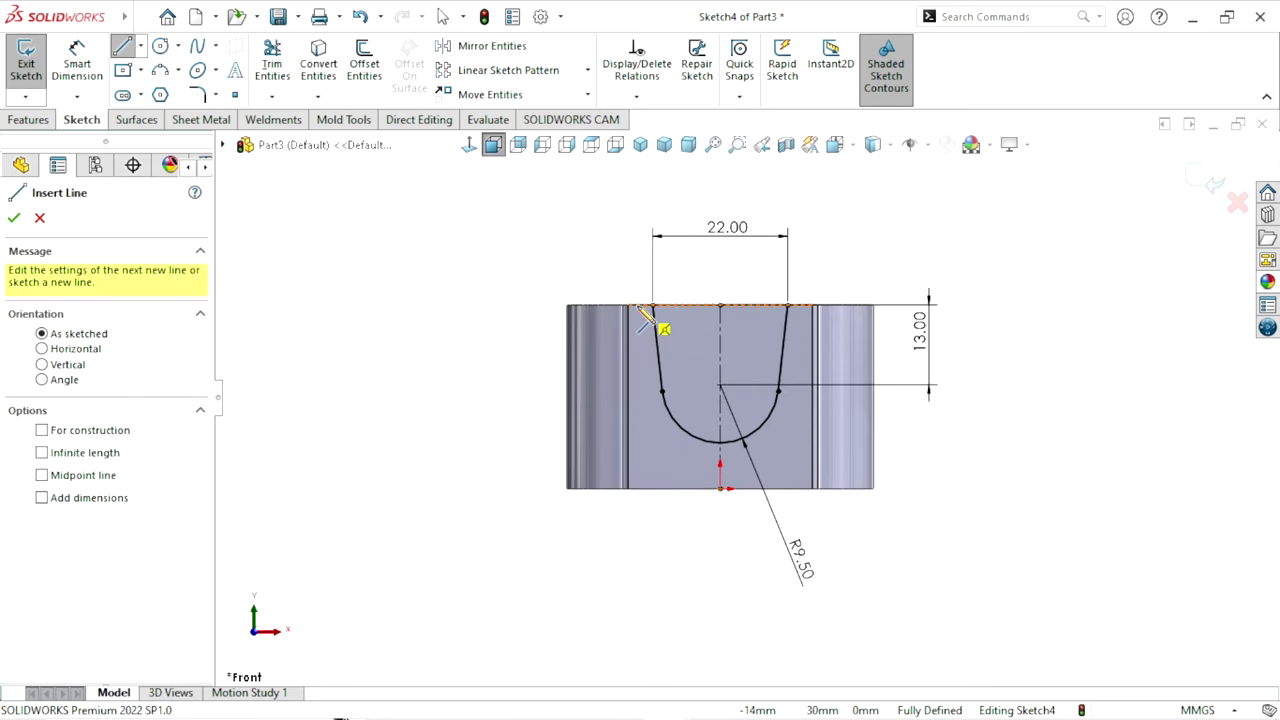
drag(637, 305, 547, 305)
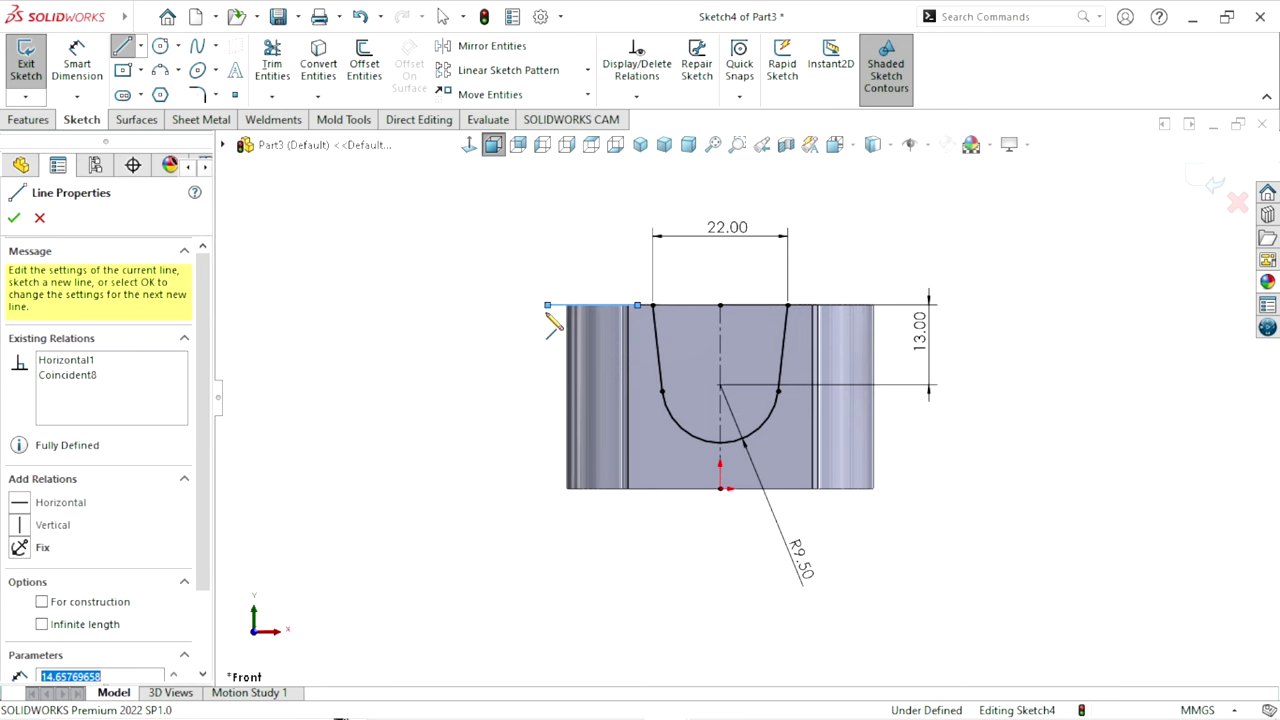
click(547, 305)
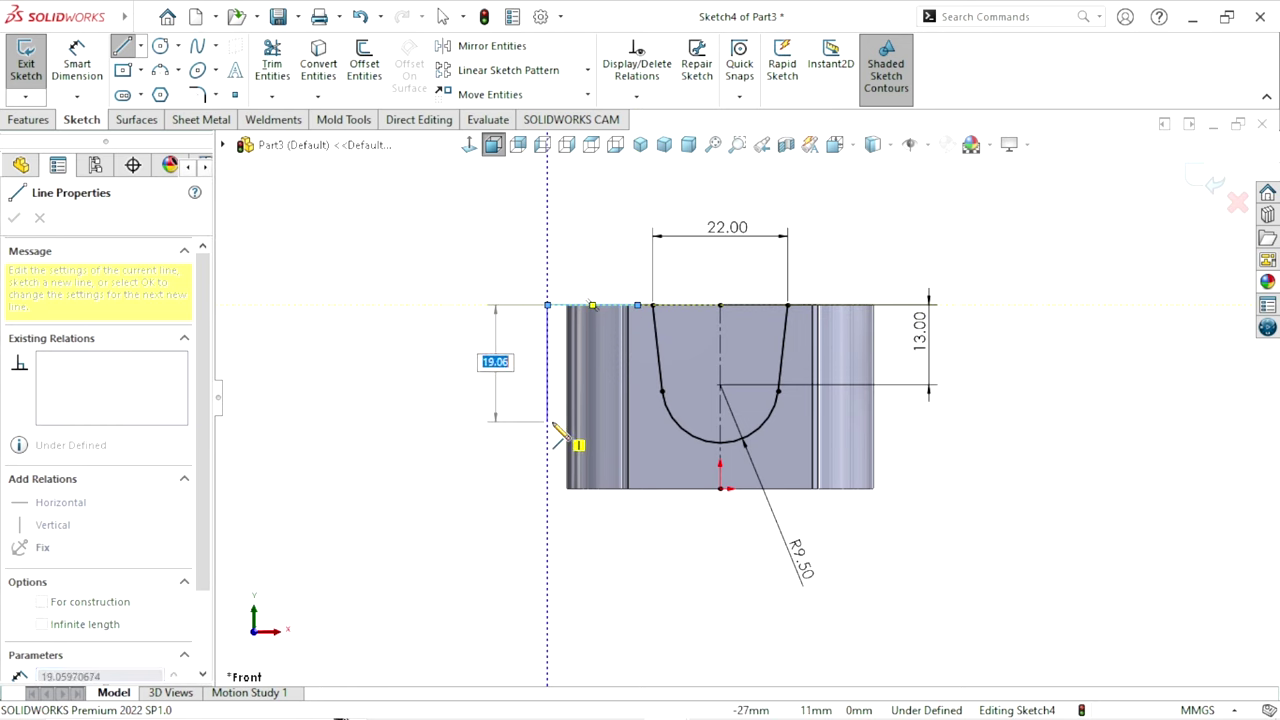
click(547, 420)
click(637, 305)
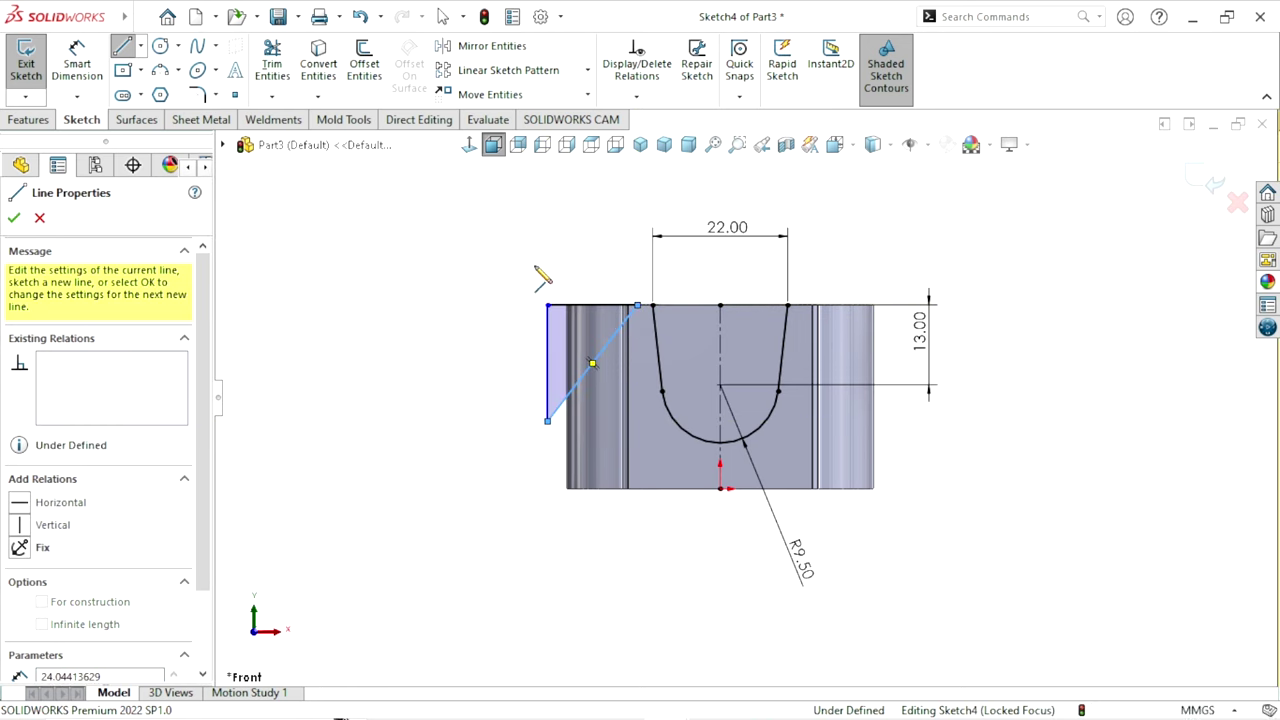
key(Escape)
scroll(517, 328, down, 1)
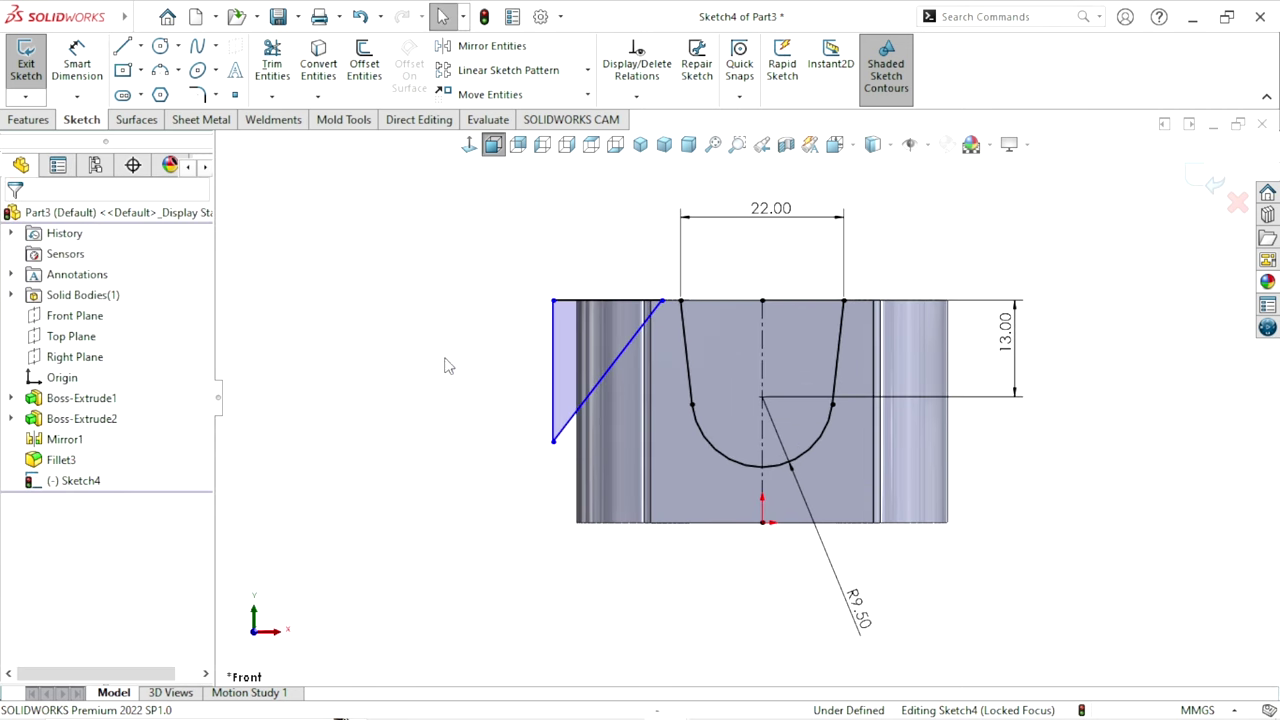
Dimension the triangle's top edge at 13 mm and delete the extra height dimension
click(86, 84)
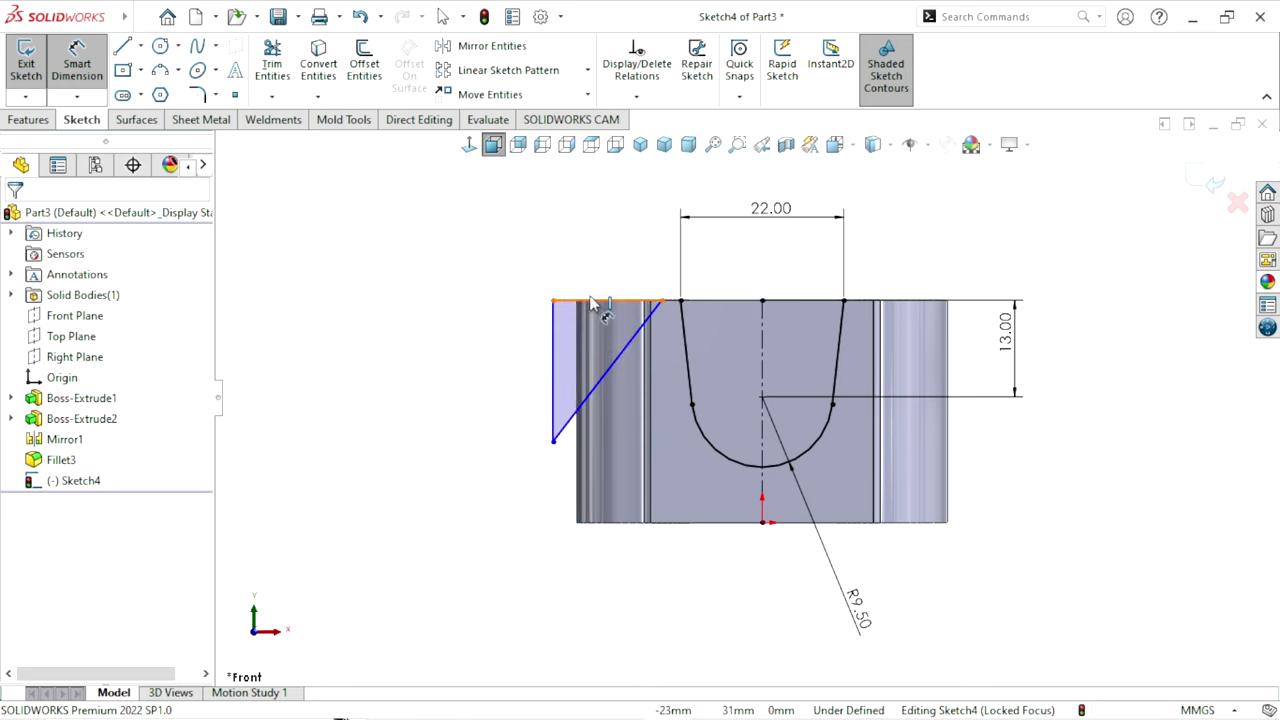
click(591, 302)
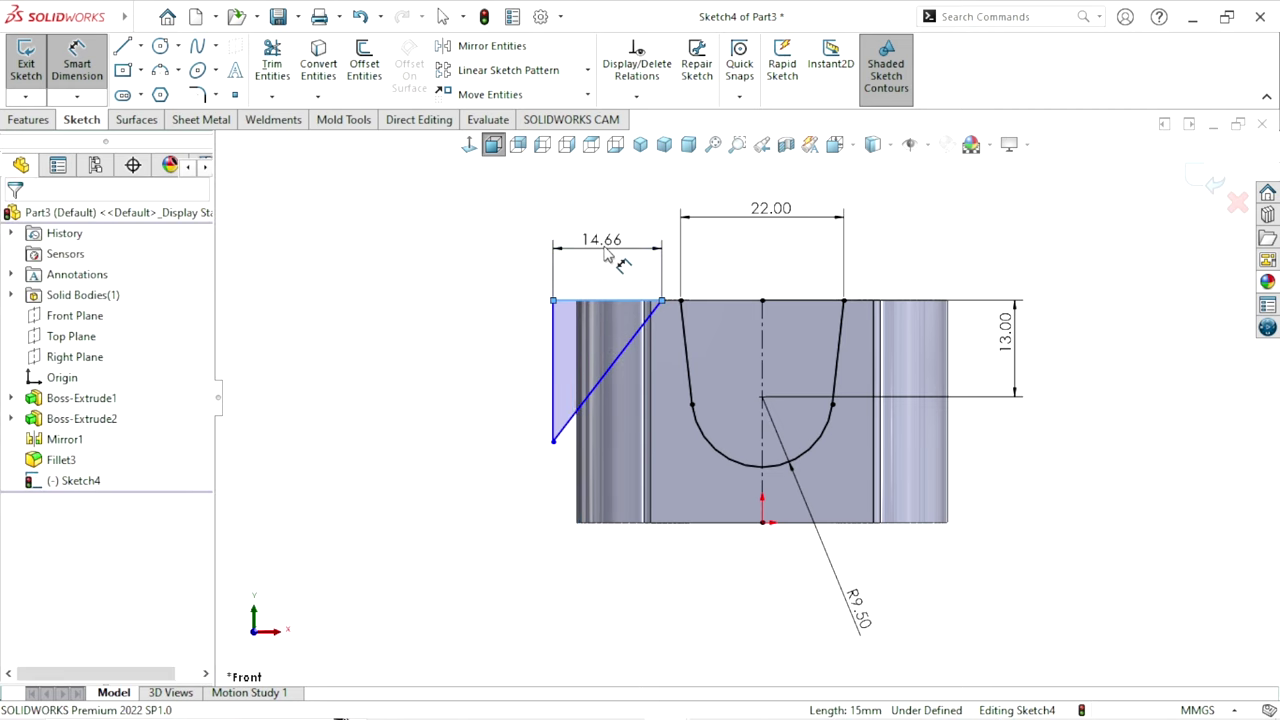
click(604, 255)
text(13)
key(Return)
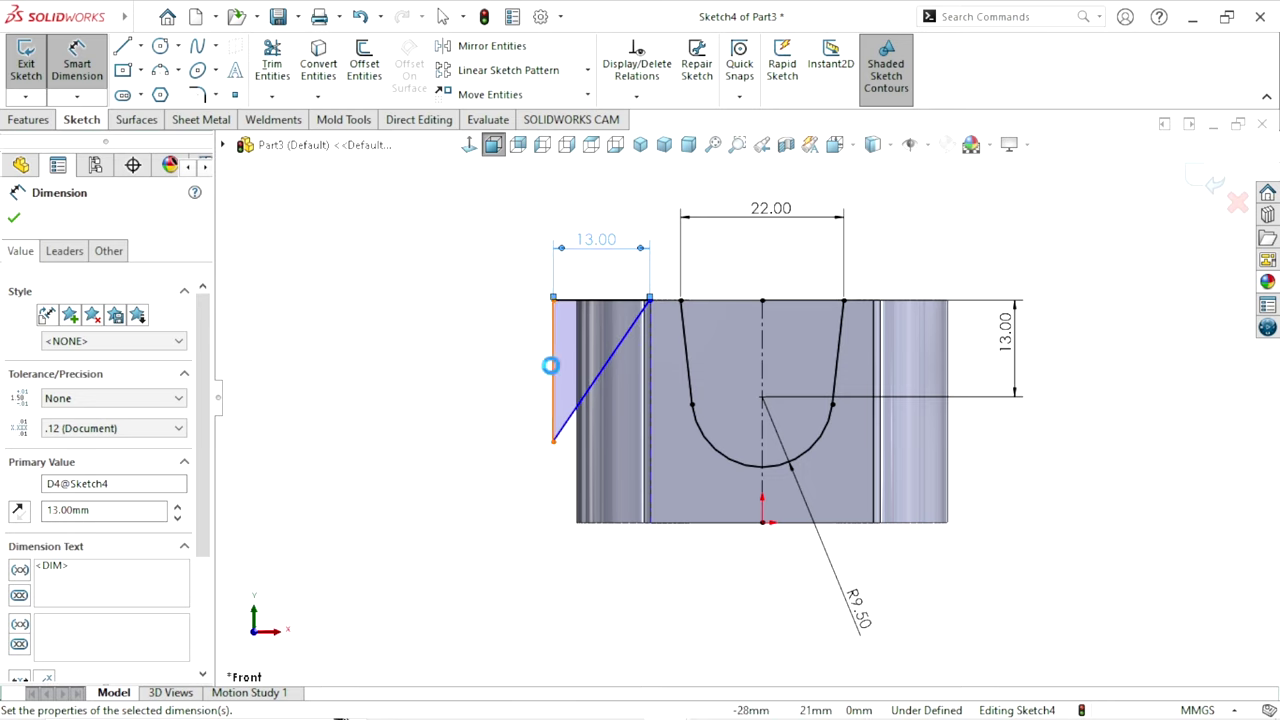
click(596, 376)
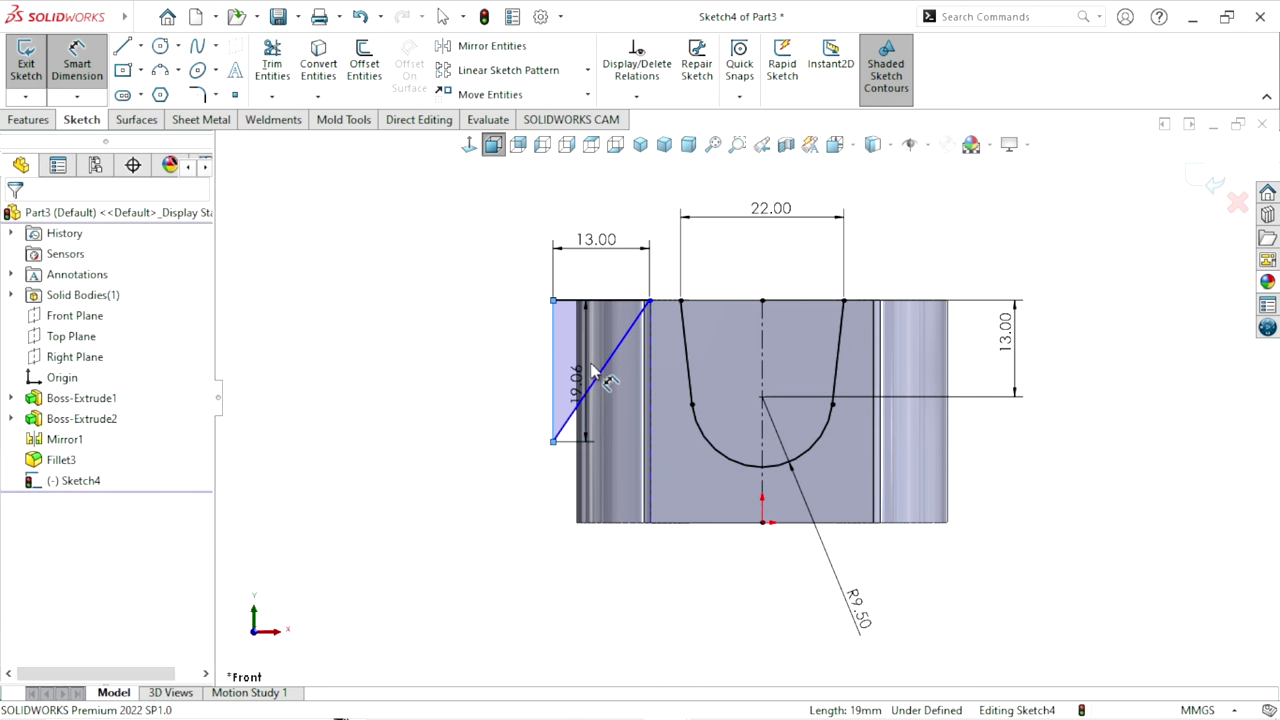
click(589, 363)
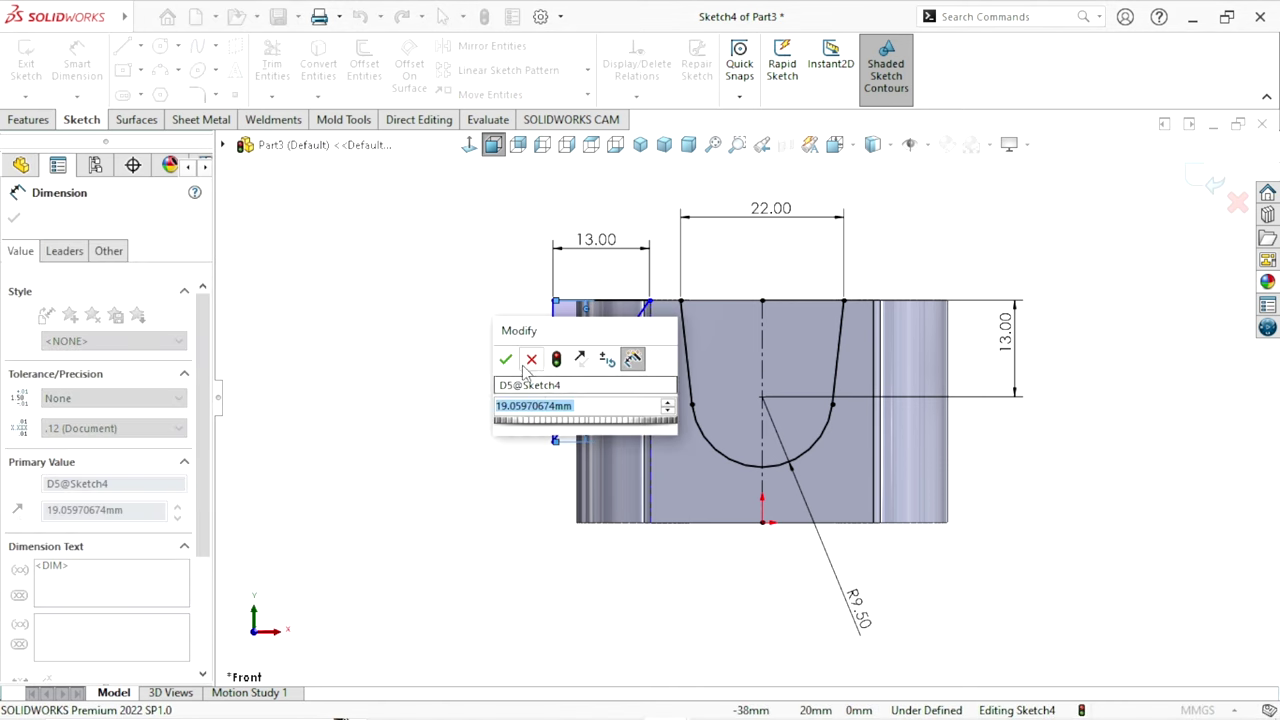
key(Return)
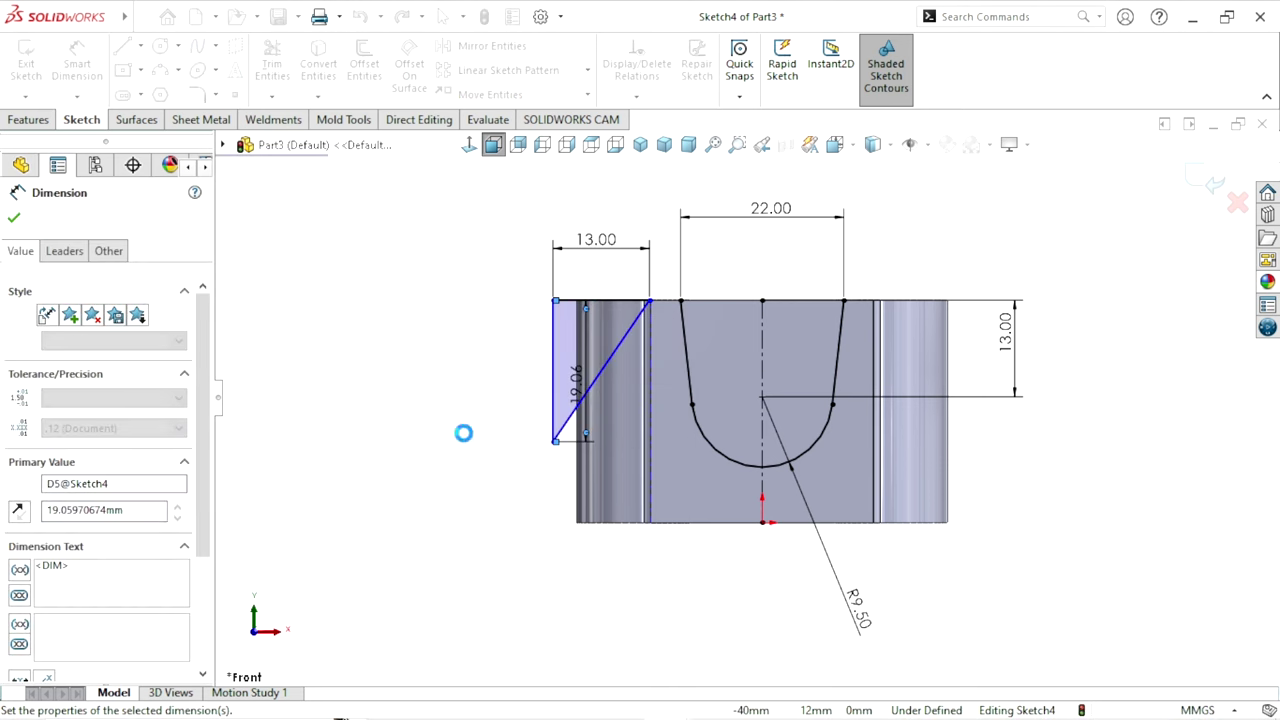
key(Escape)
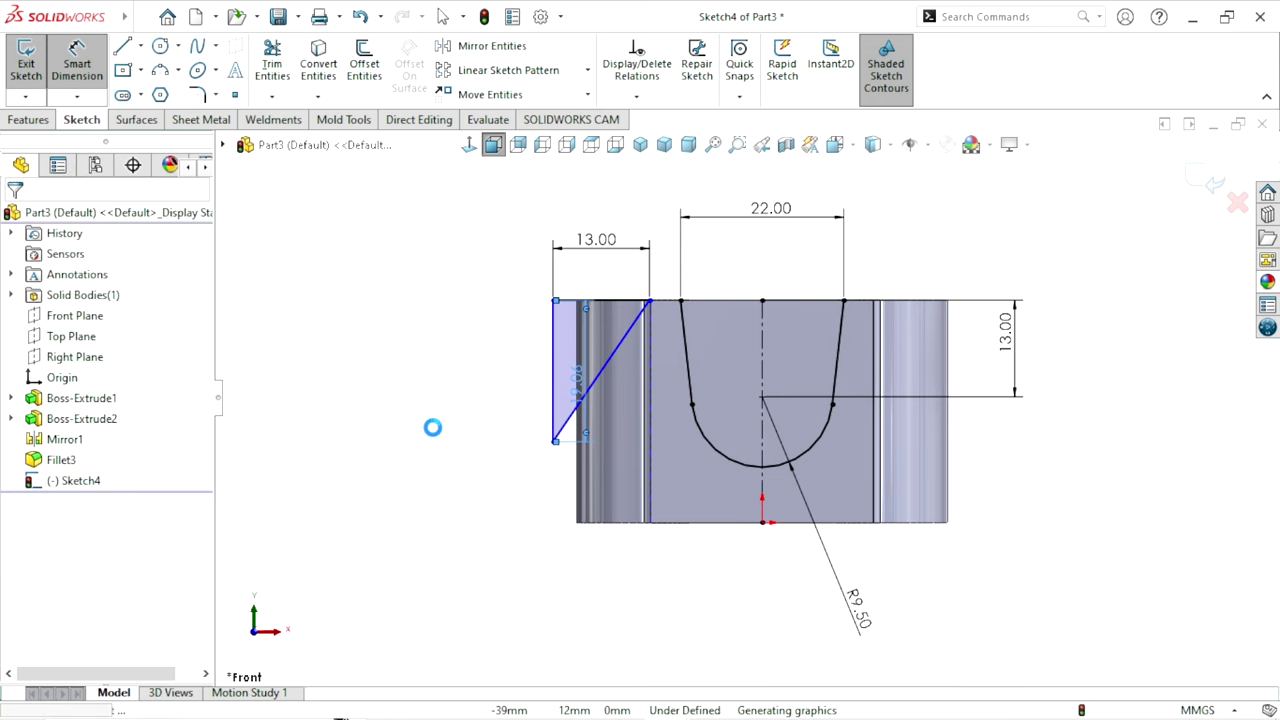
click(588, 375)
key(Delete)
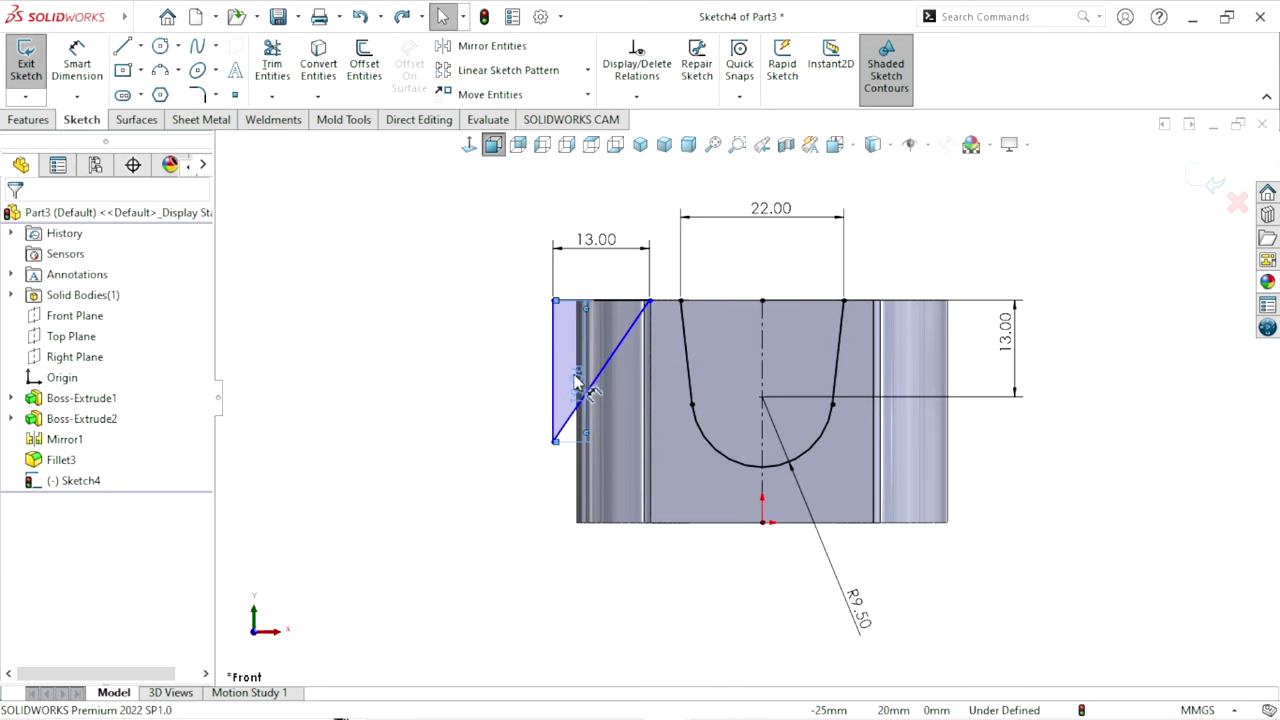
click(573, 376)
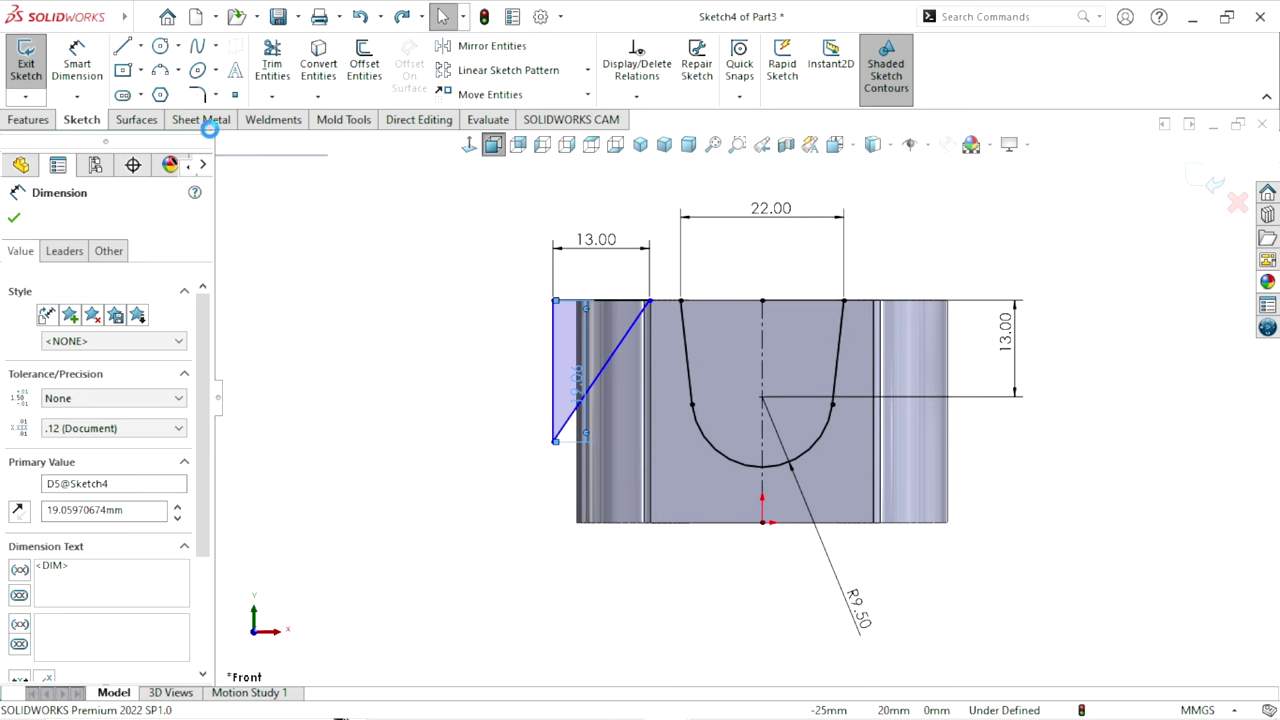
Set the angle between the triangle's vertical and slanted sides to 35°
click(77, 62)
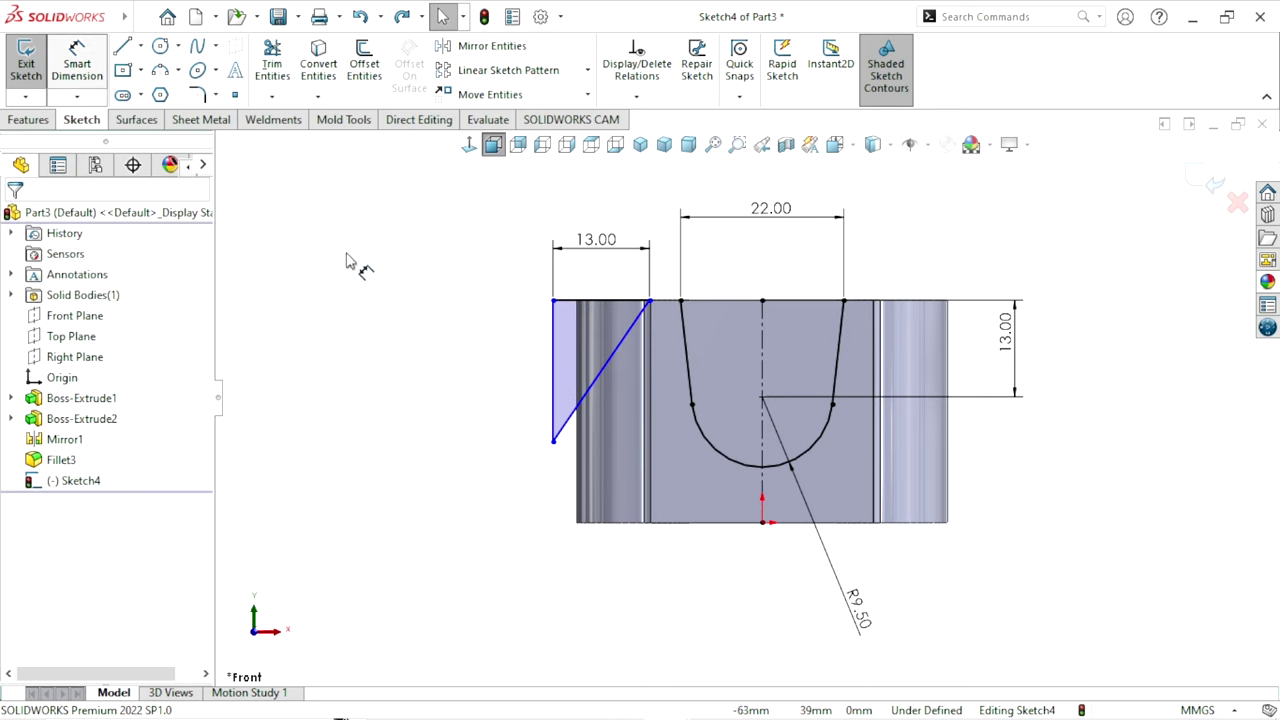
click(553, 368)
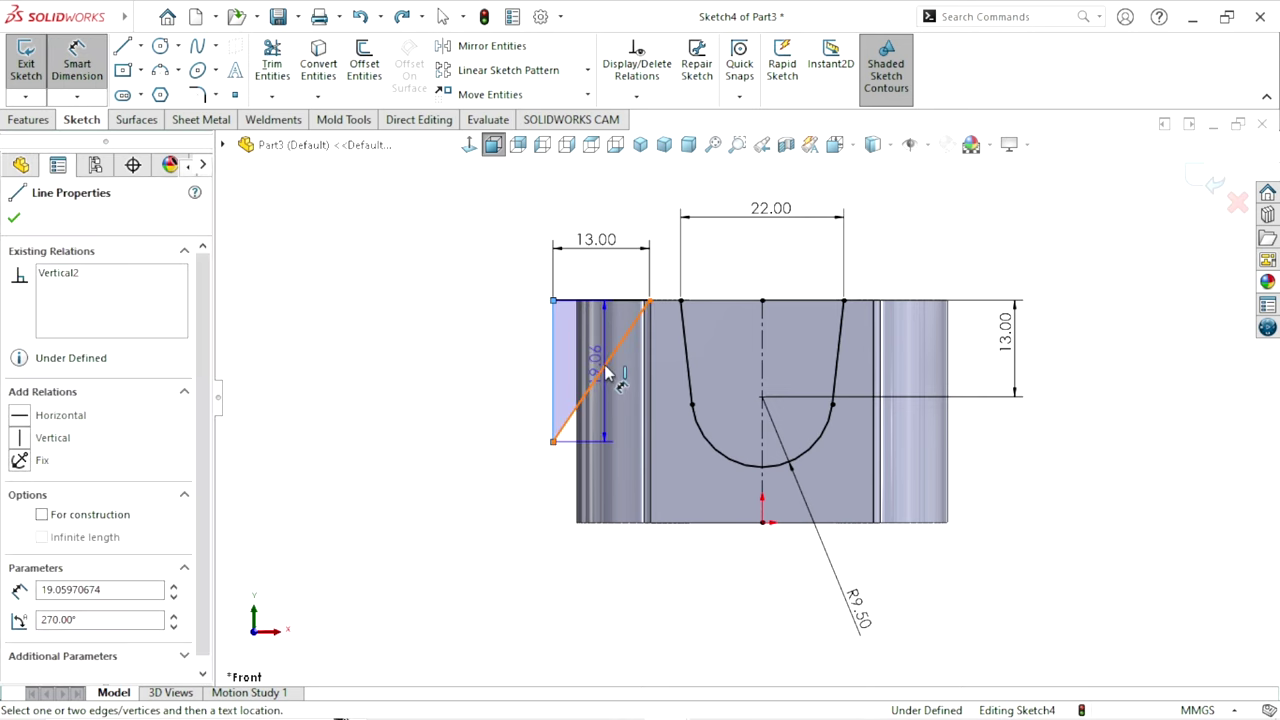
click(606, 373)
click(602, 366)
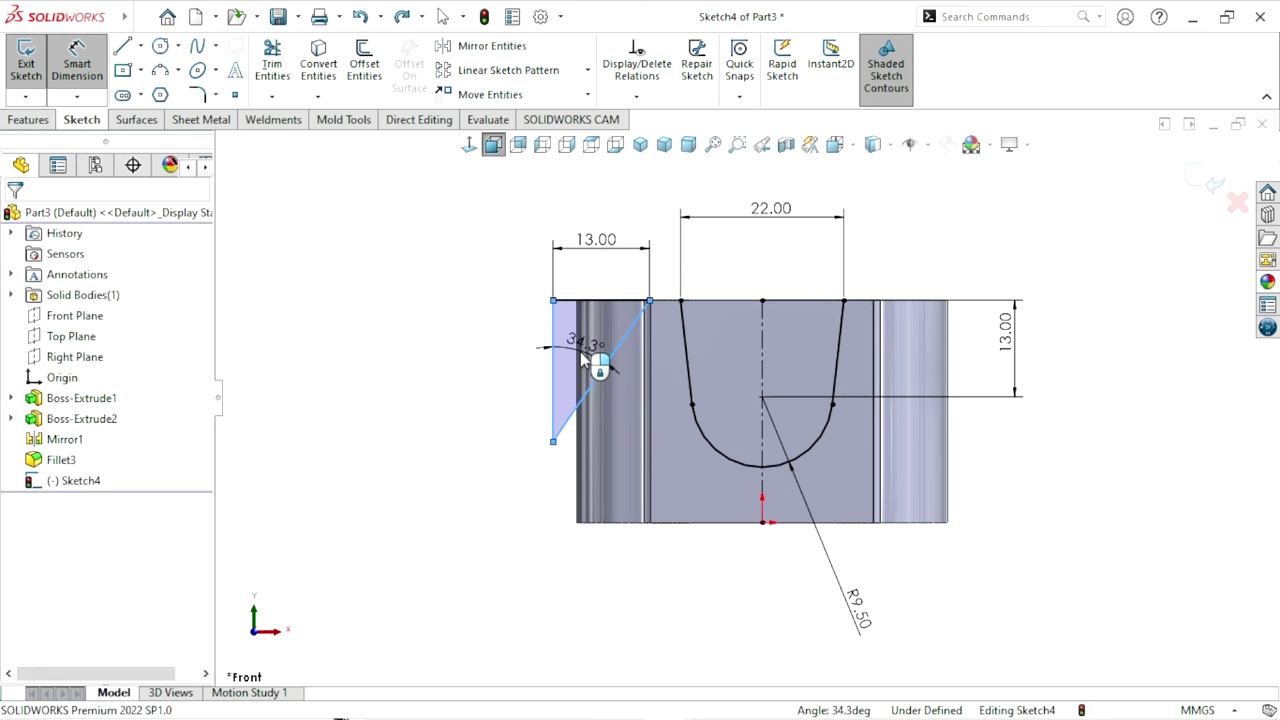
text(35)
key(Return)
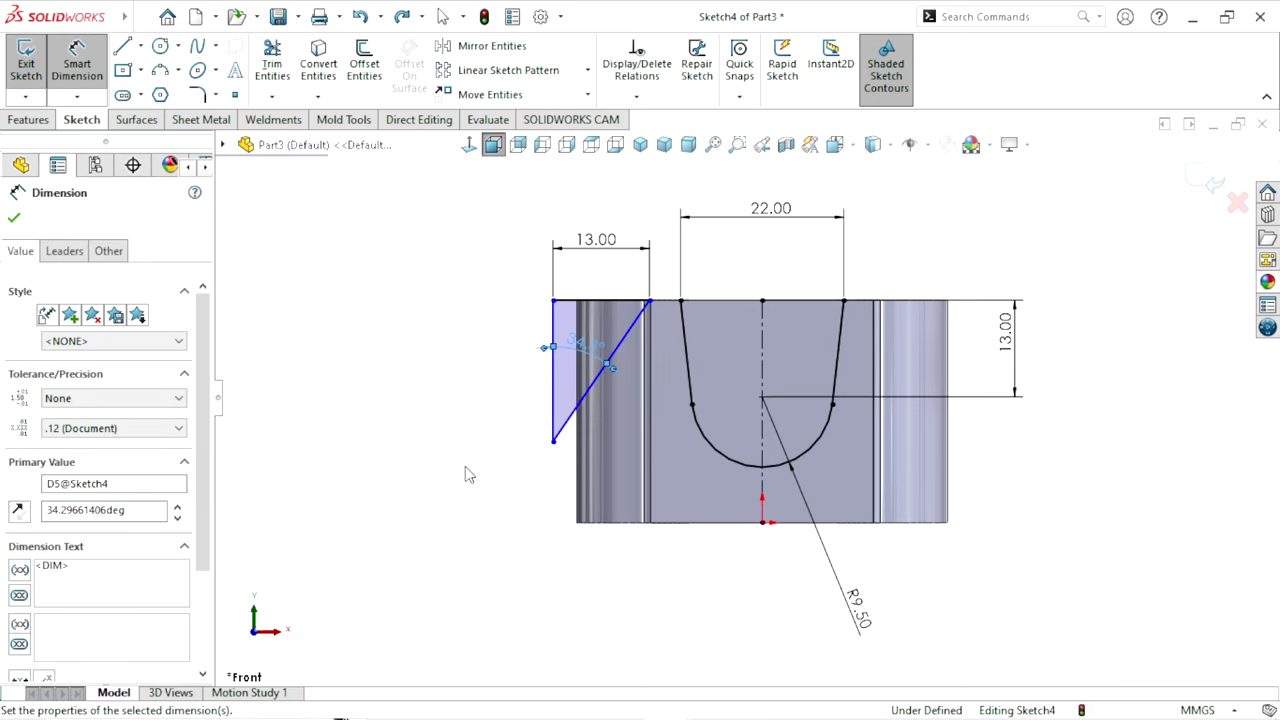
key(Escape)
Dimension the triangle's inner top corner 14 mm from the centreline, undoing the wrong 144 entry
scroll(677, 366, up, 2)
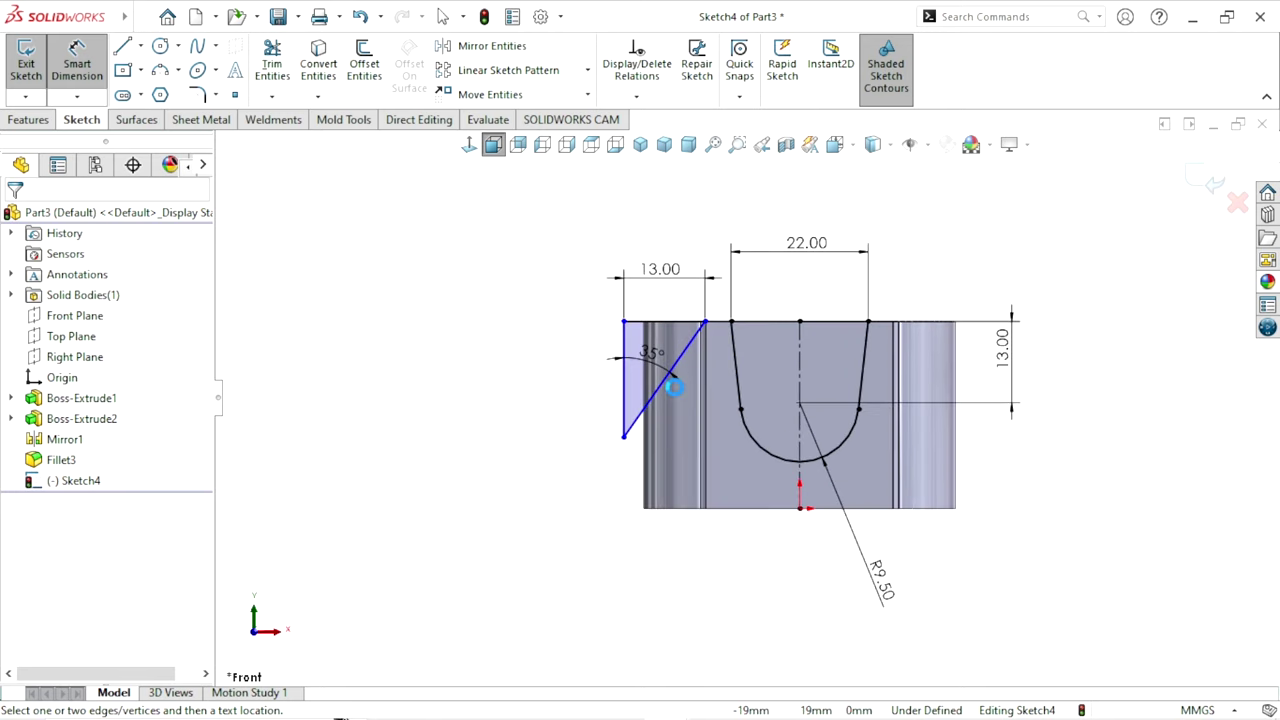
scroll(810, 438, down, 2)
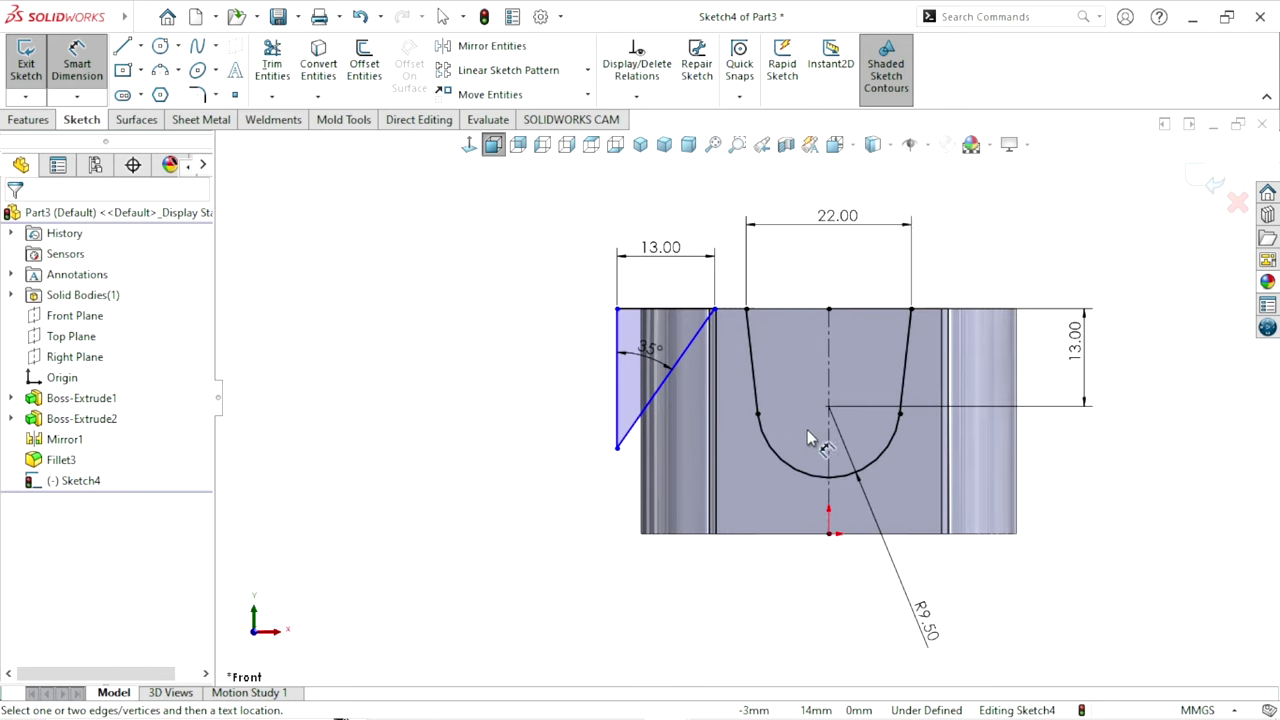
click(714, 318)
click(713, 310)
click(828, 309)
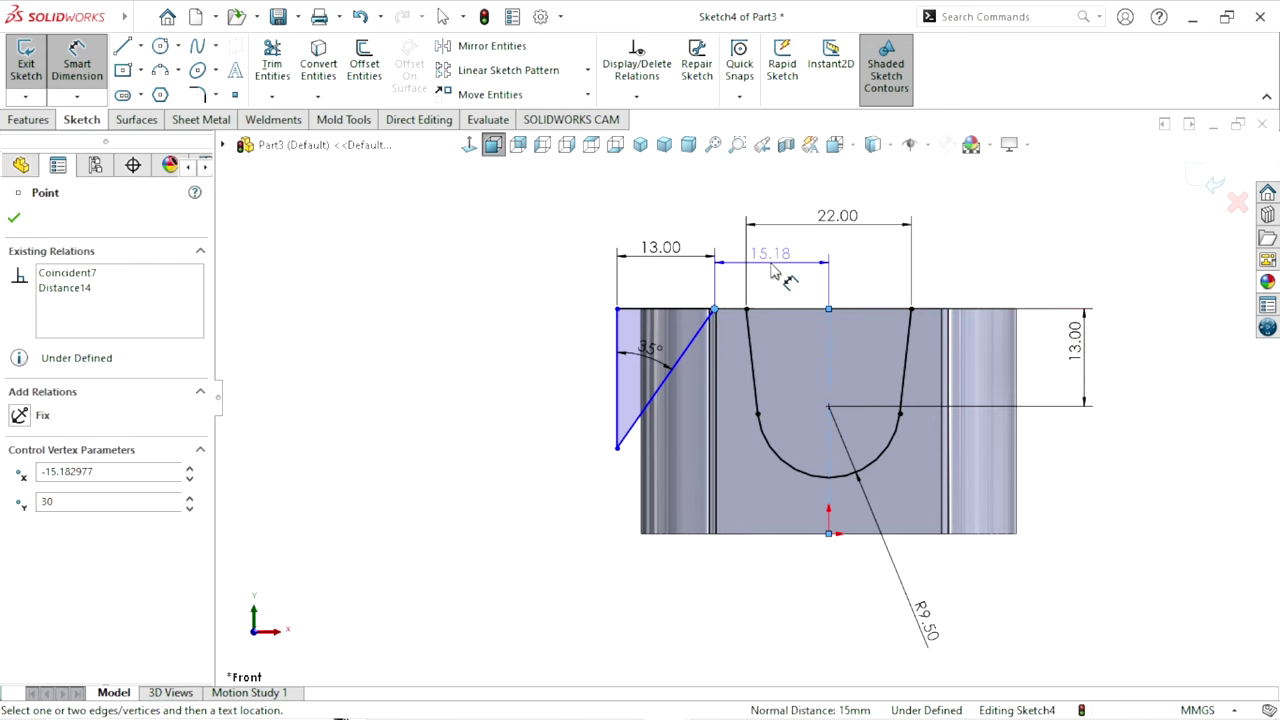
click(785, 268)
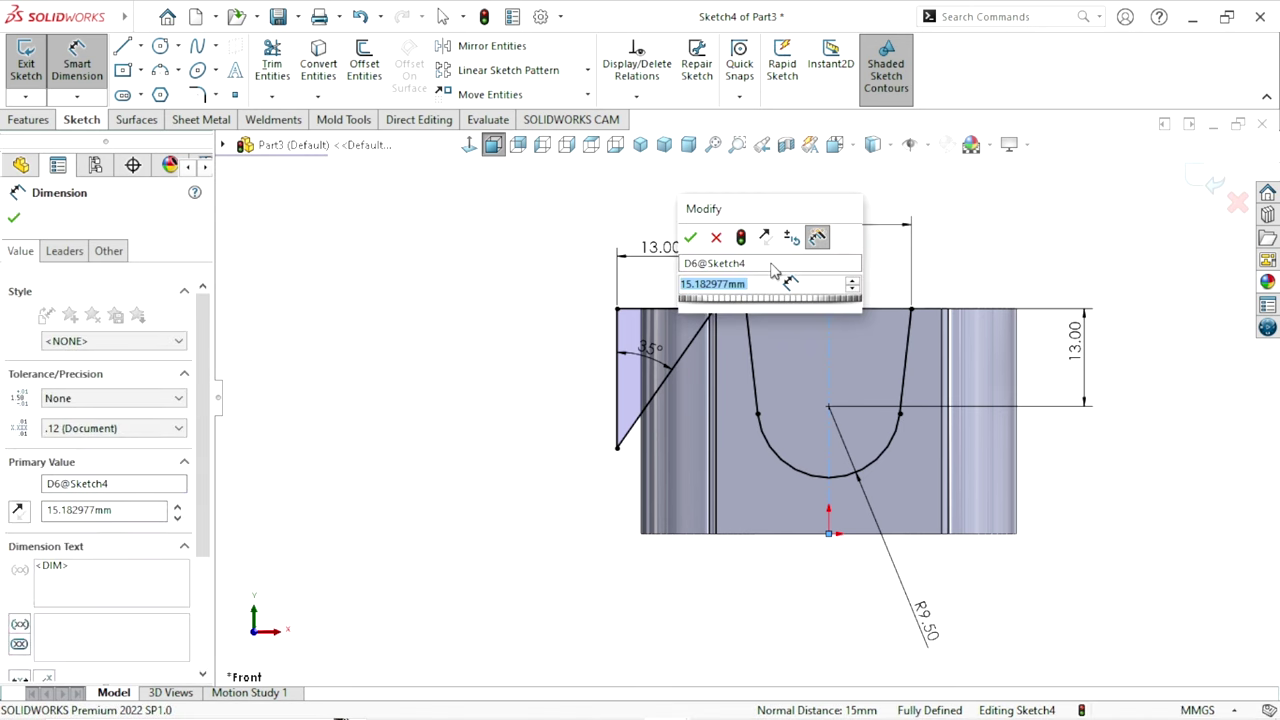
text(144)
key(Return)
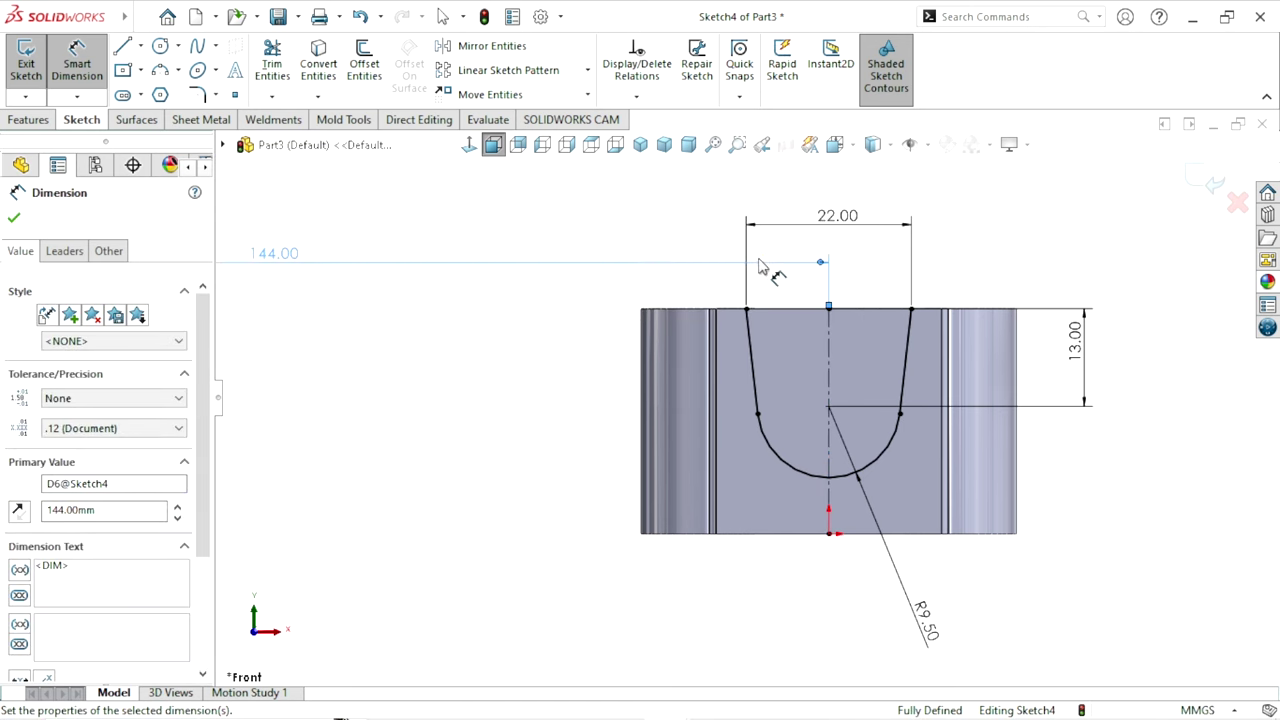
click(360, 16)
double_click(762, 257)
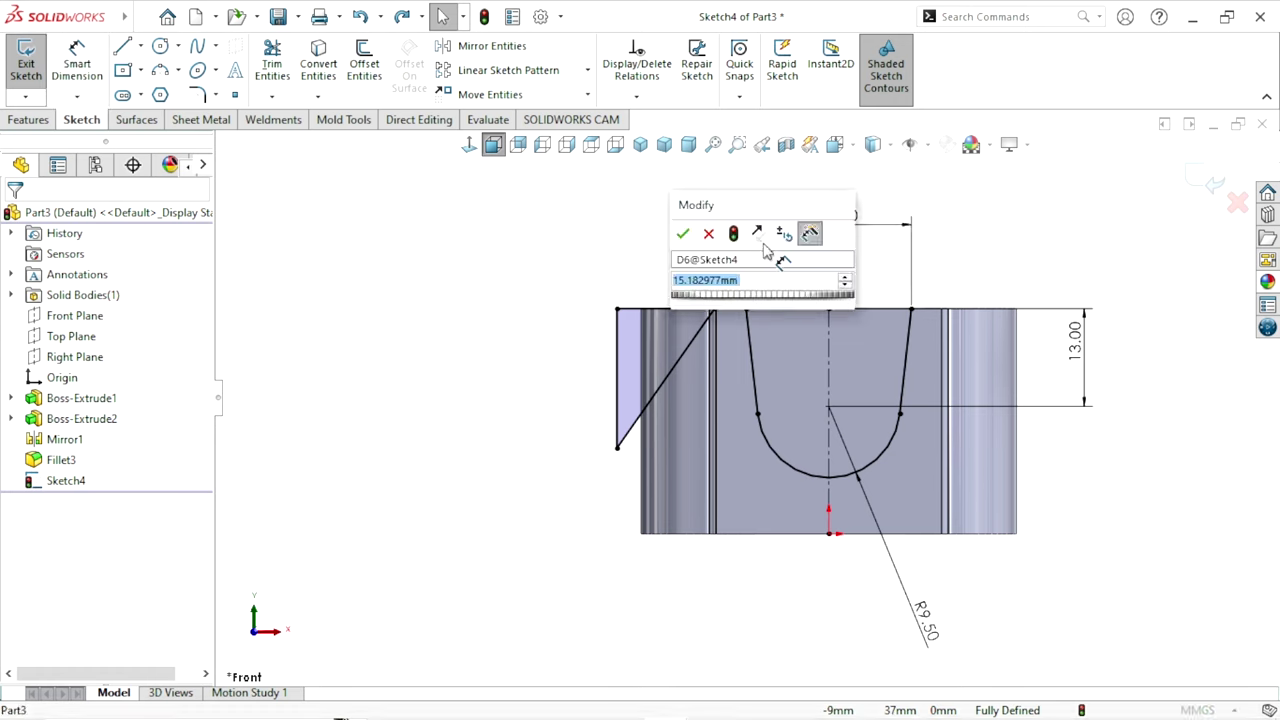
text(14)
key(Return)
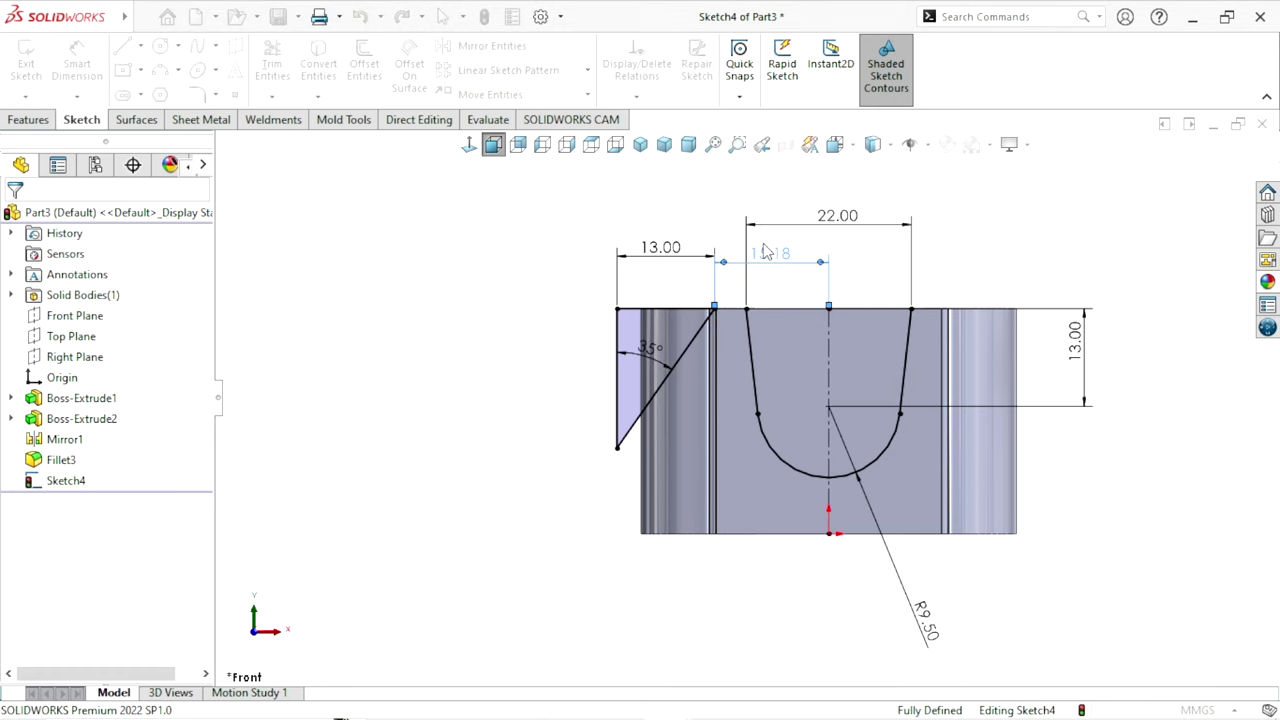
click(491, 357)
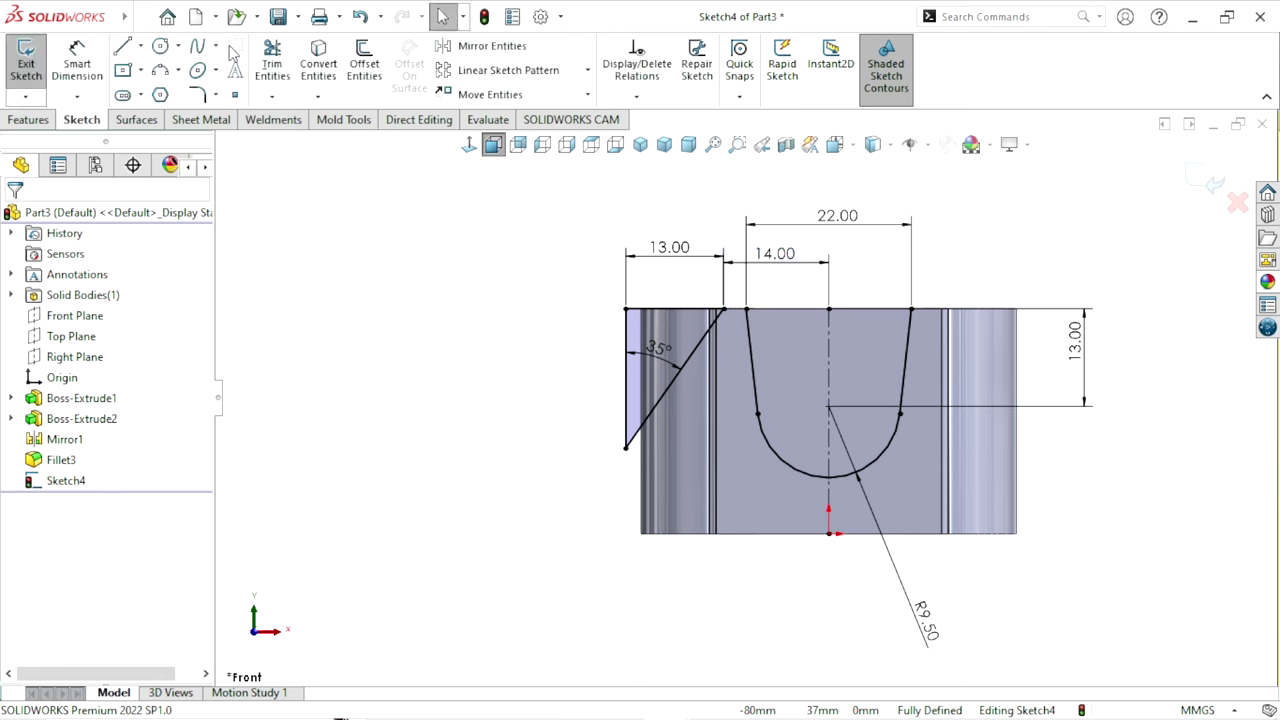
Mirror the triangle's three lines about the vertical centreline to the right corner
click(515, 55)
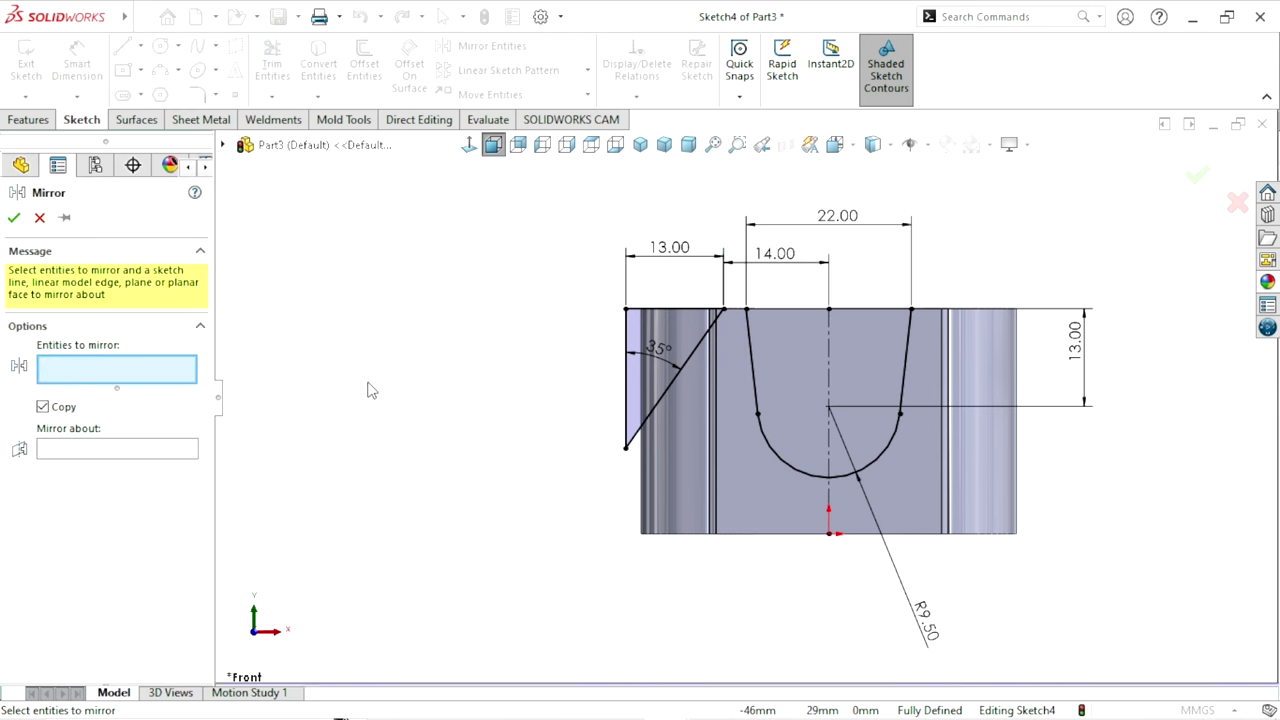
click(698, 314)
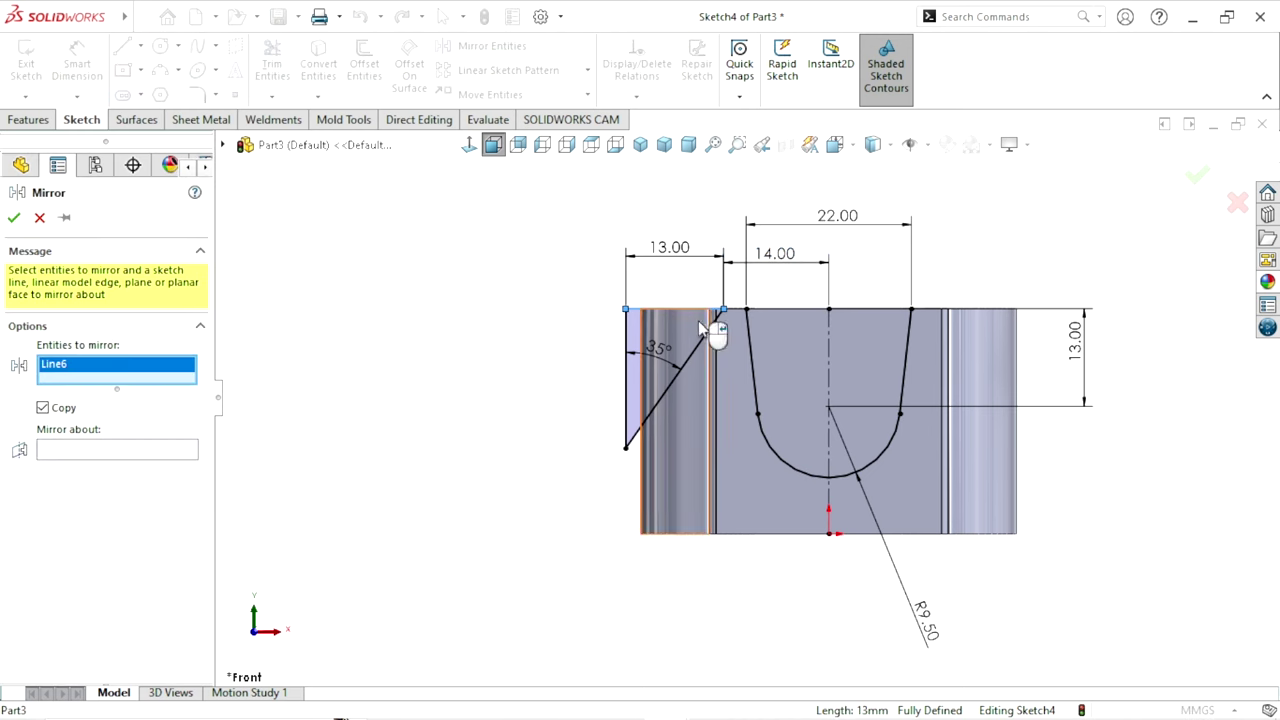
click(700, 343)
click(629, 378)
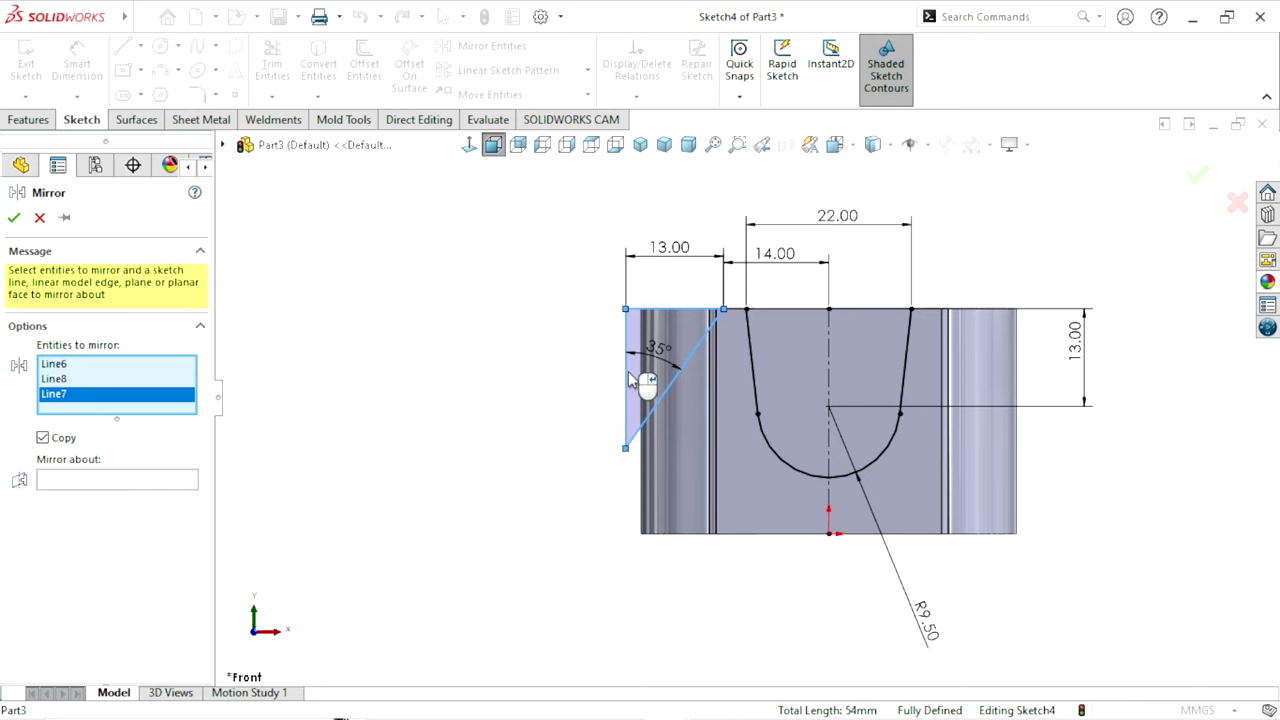
click(71, 481)
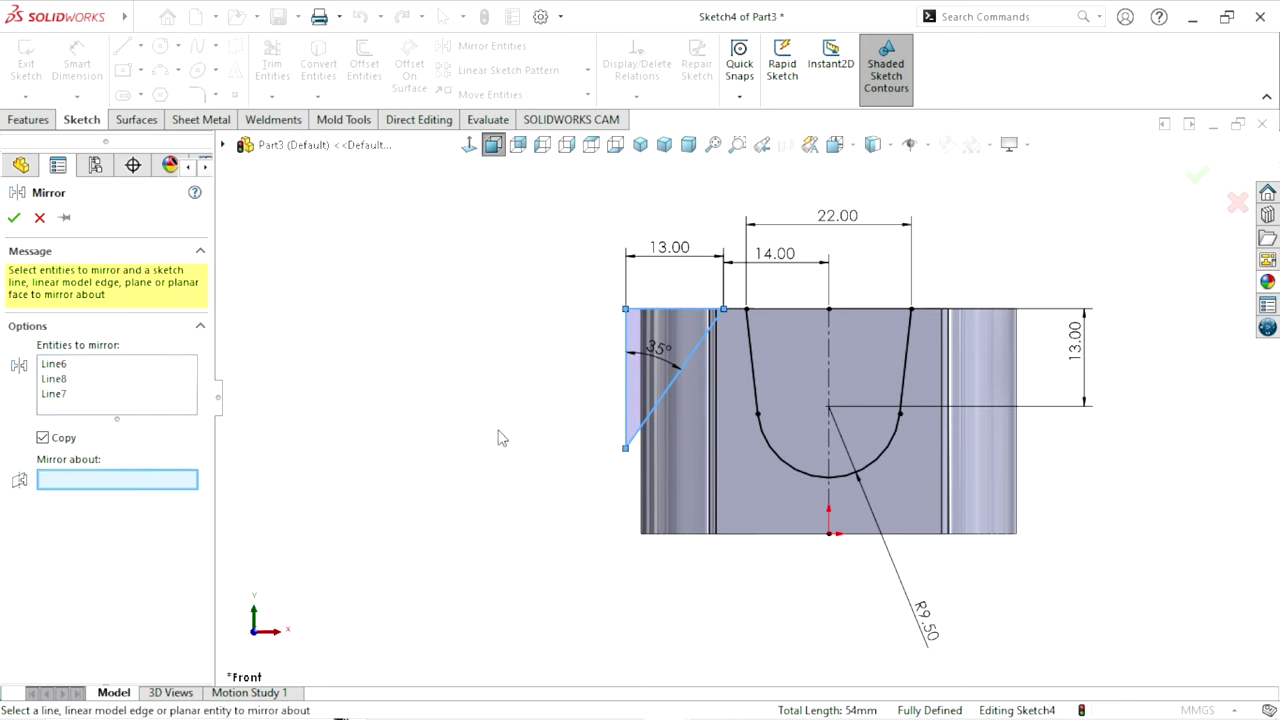
click(829, 350)
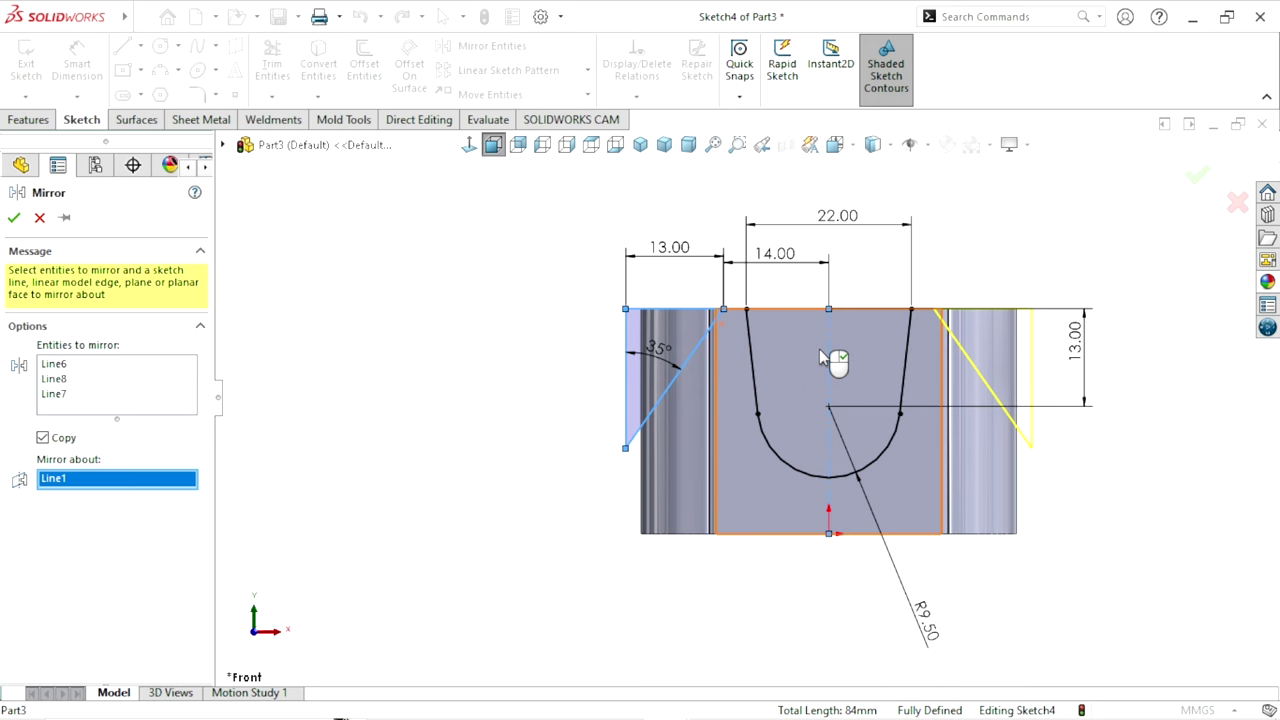
click(14, 218)
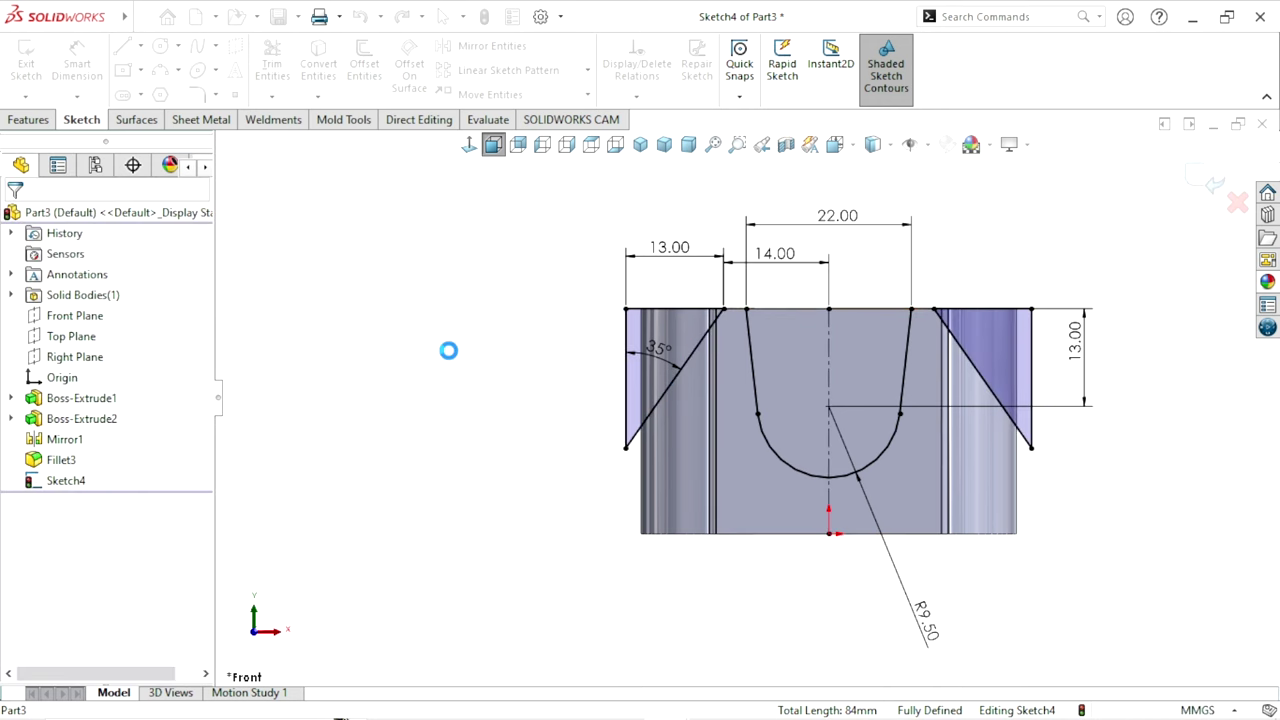
scroll(650, 411, up, 2)
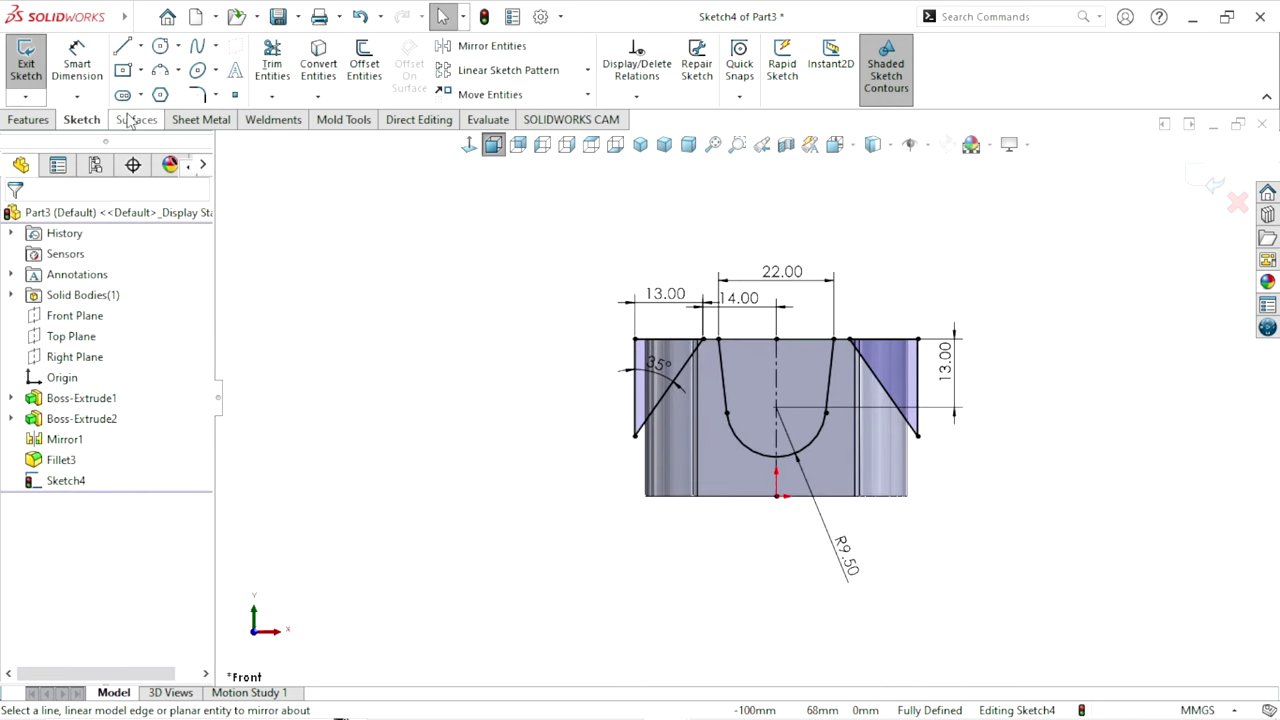
click(30, 125)
click(280, 65)
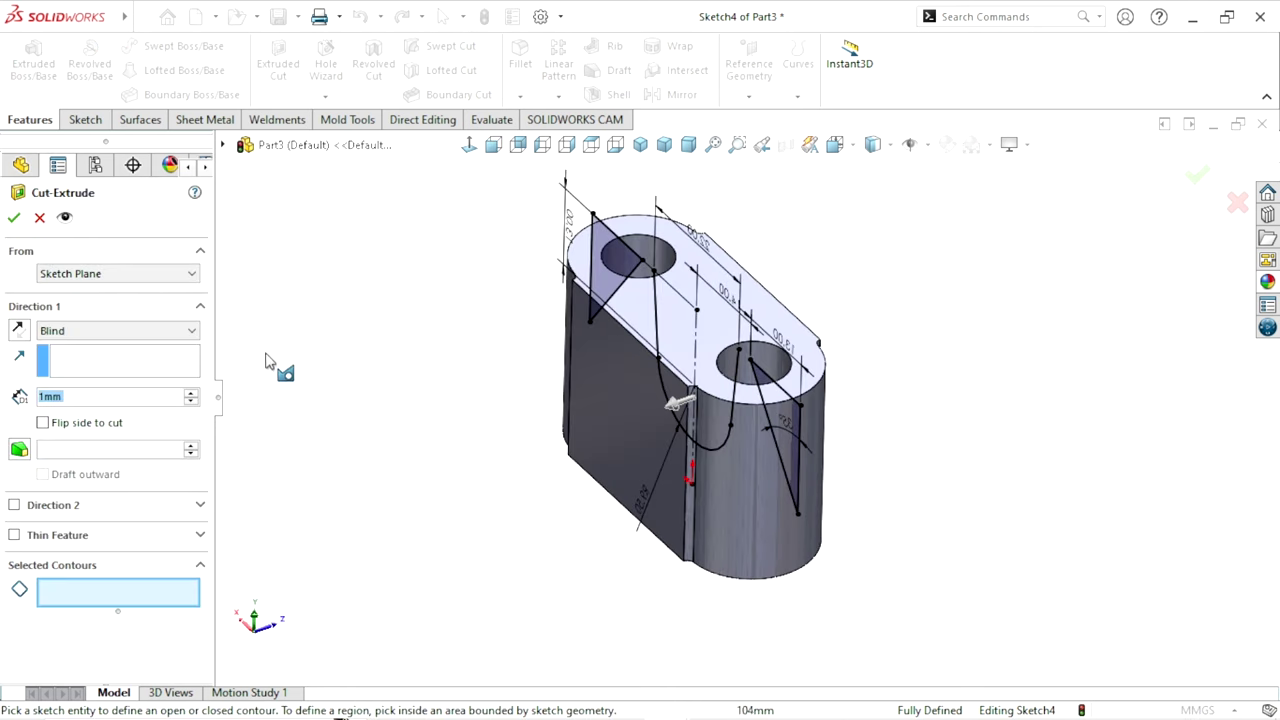
click(120, 332)
click(98, 452)
text(81)
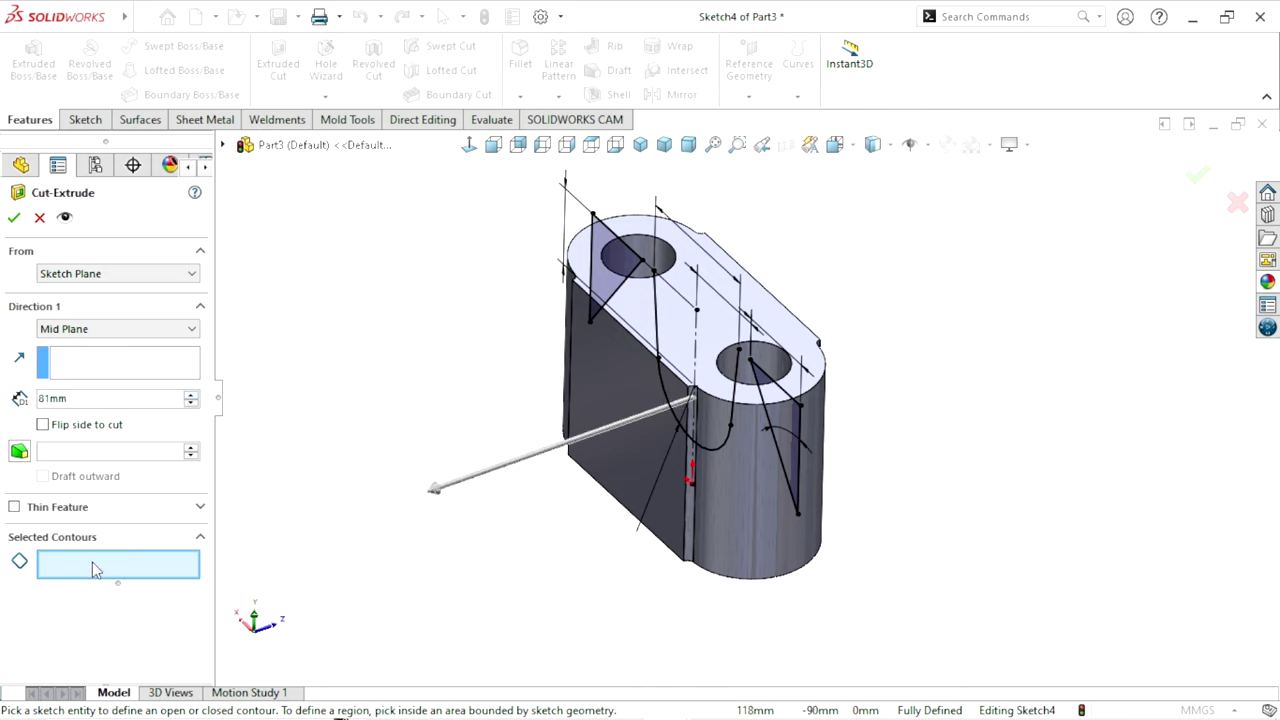
click(786, 421)
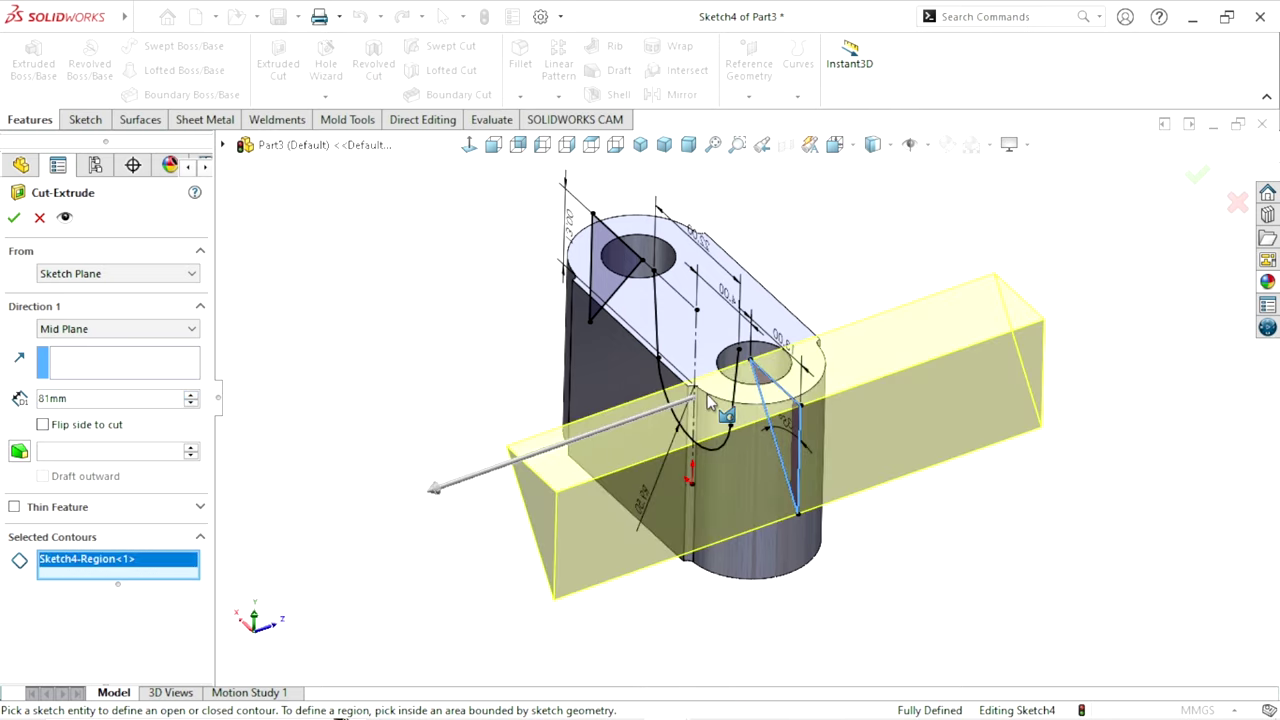
click(39, 219)
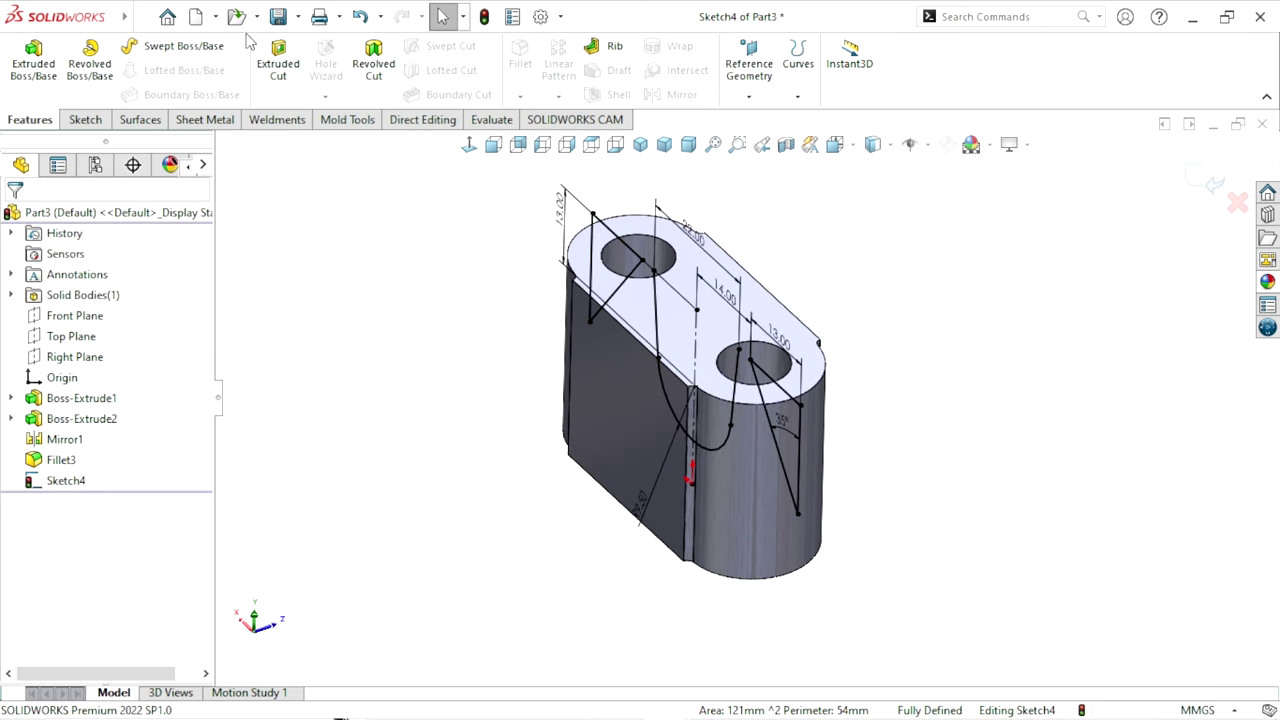
In Front view, draw a horizontal line across the slot's 22 mm top opening
click(493, 144)
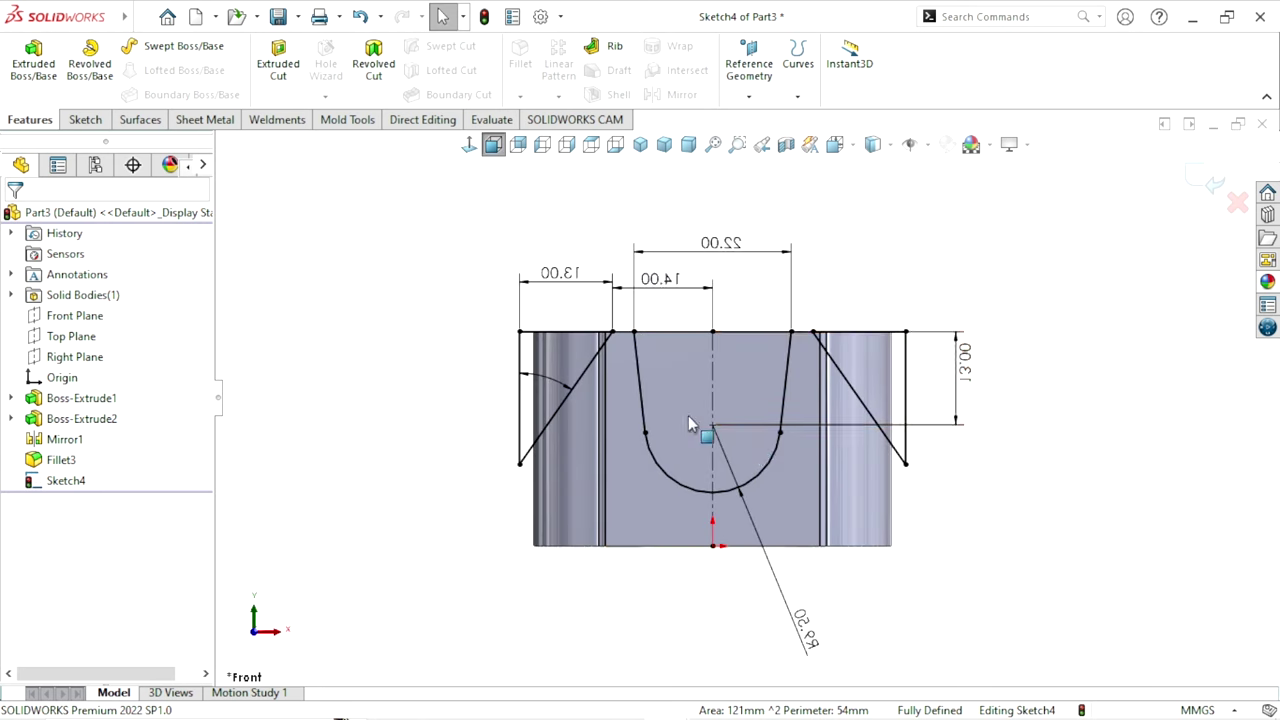
click(85, 121)
click(140, 47)
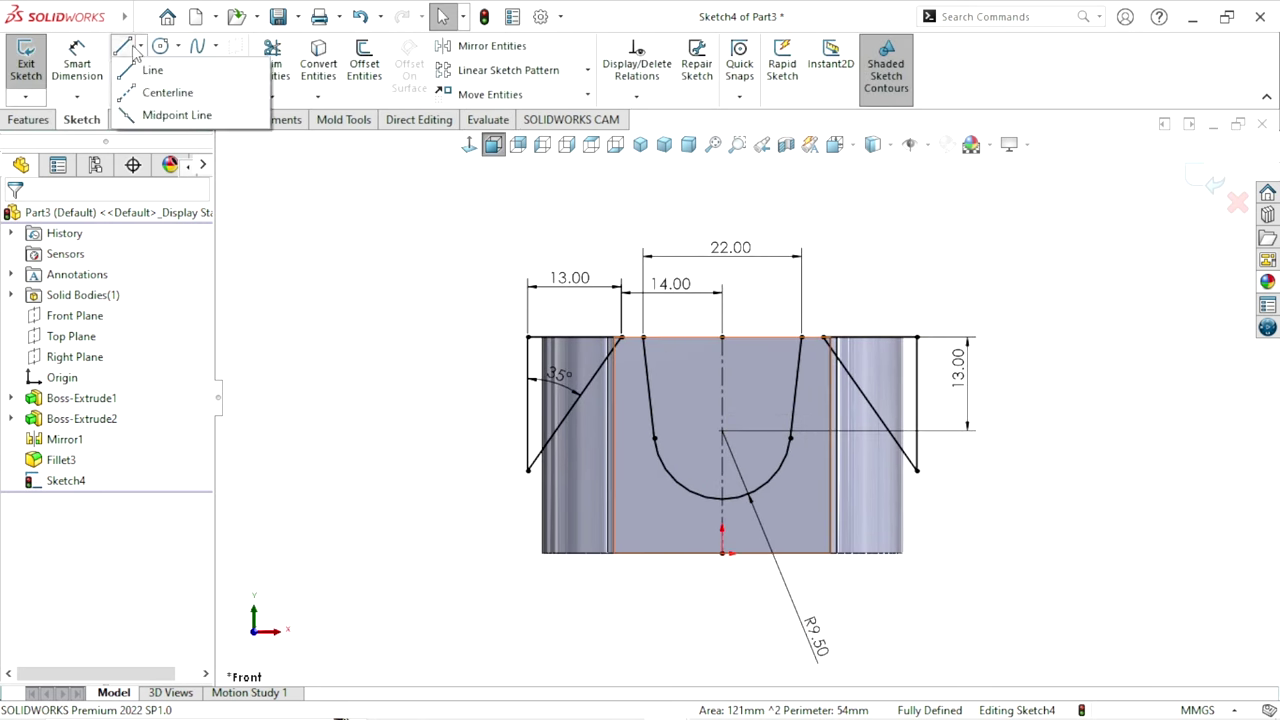
click(152, 70)
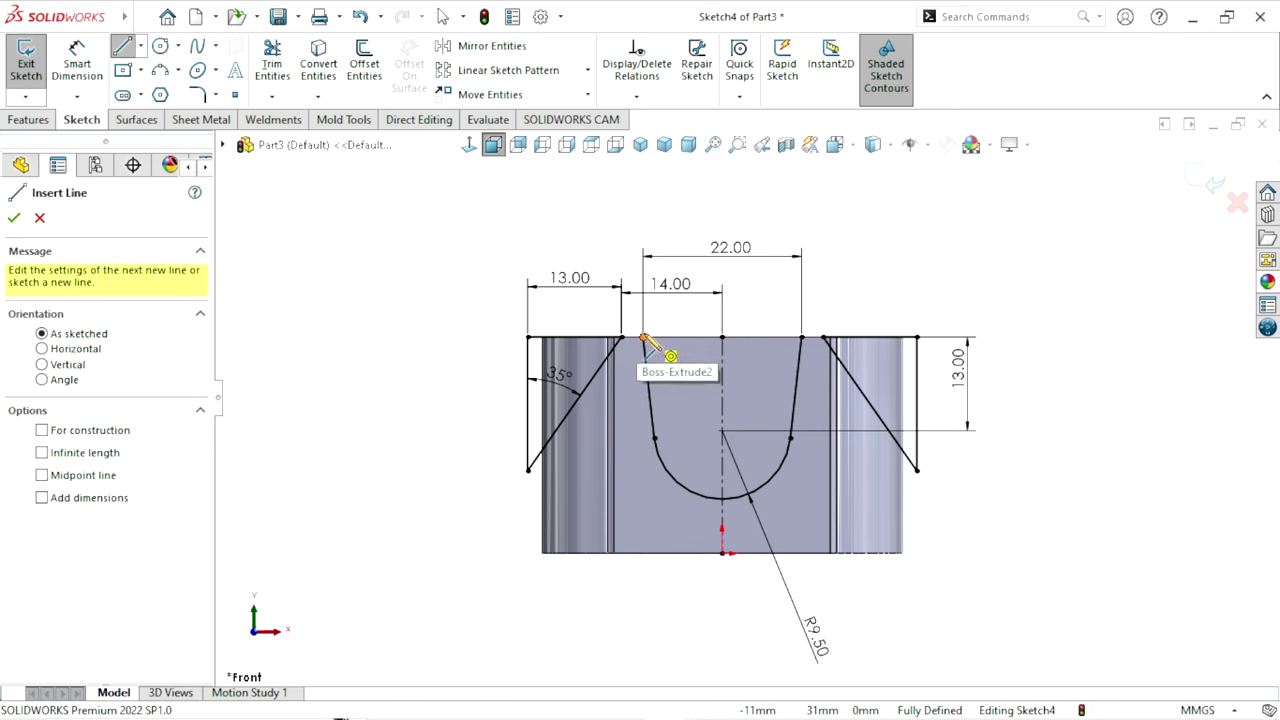
drag(645, 338, 801, 337)
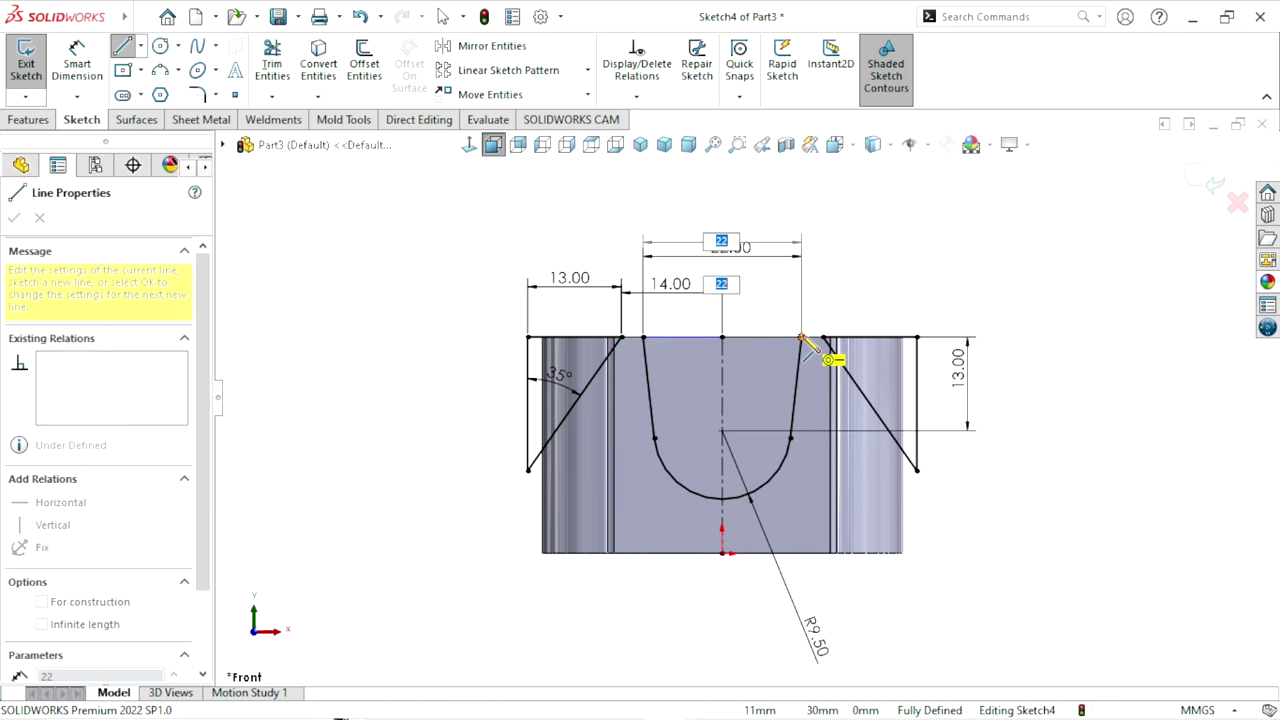
right_click(890, 238)
click(929, 245)
click(28, 119)
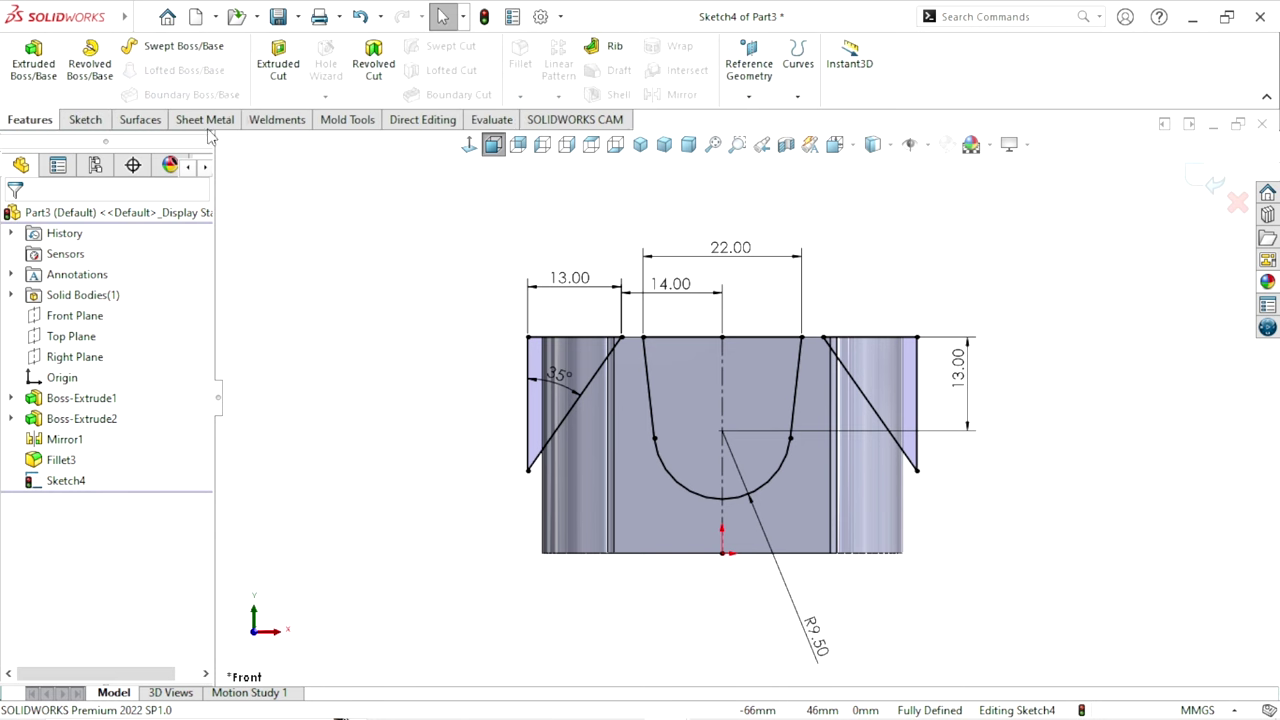
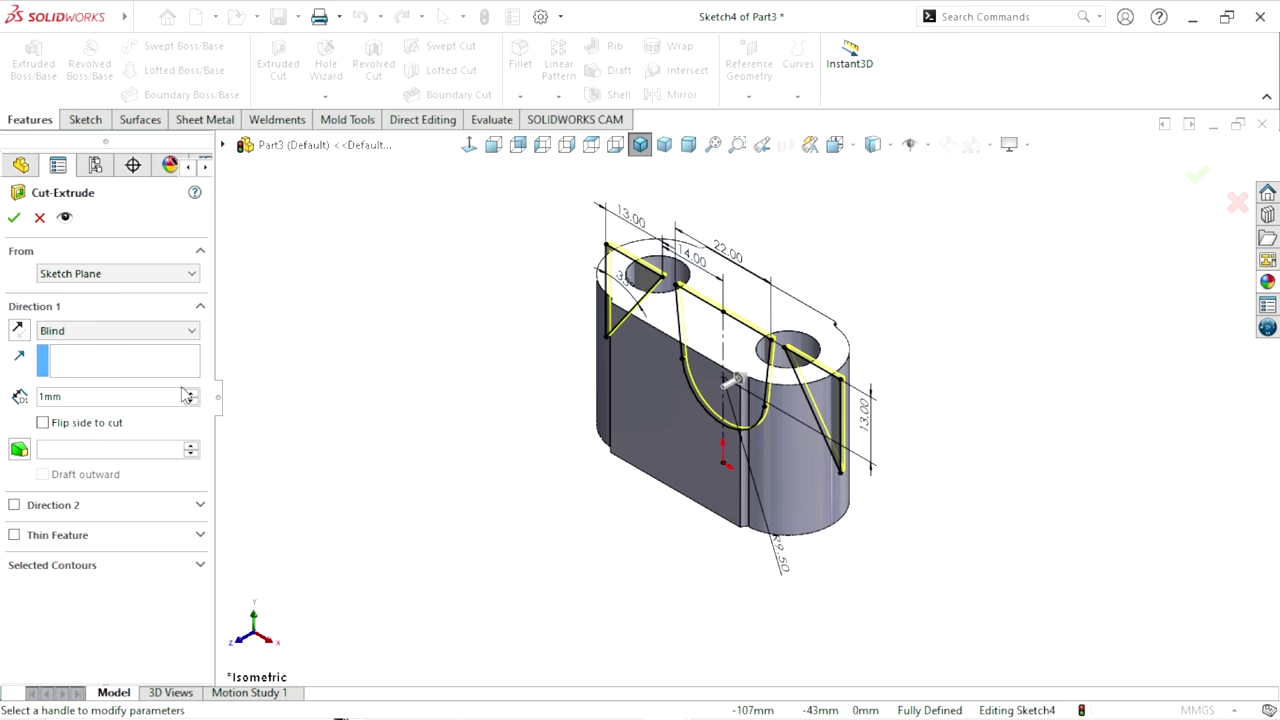
Cut the saddle profile Mid Plane, 61 mm deep, through the adapter block
click(110, 332)
click(70, 443)
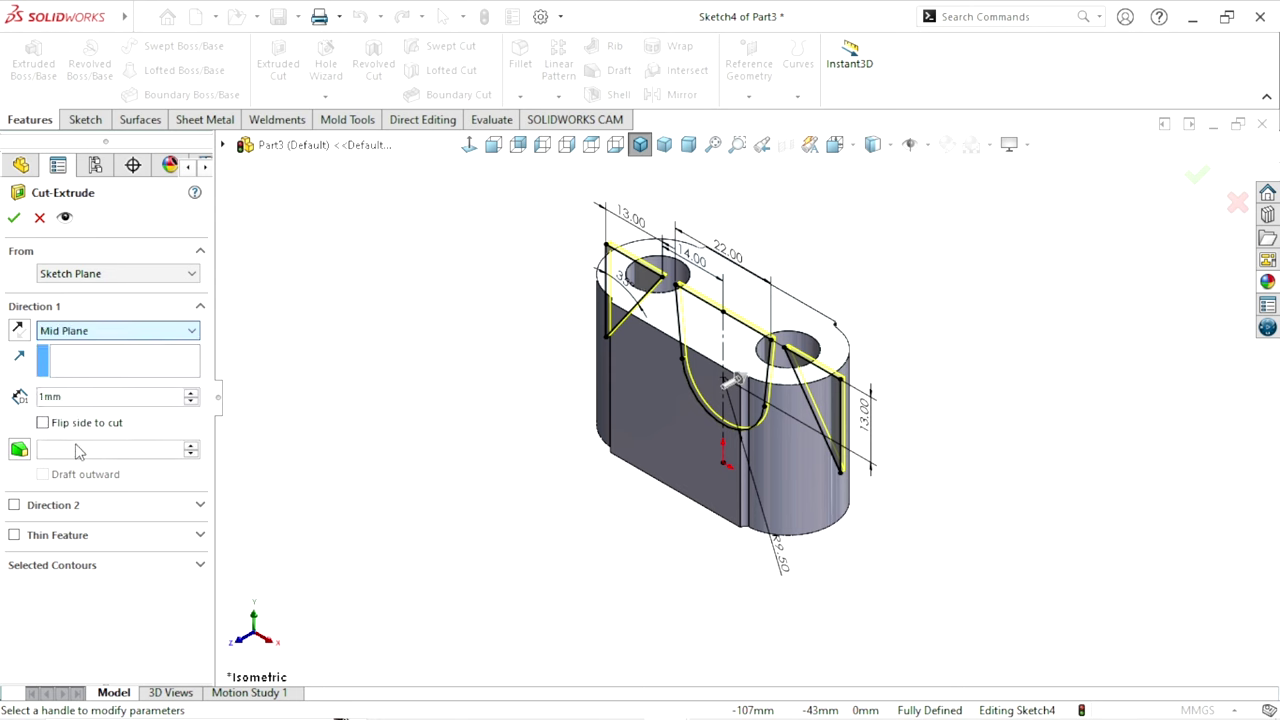
click(191, 398)
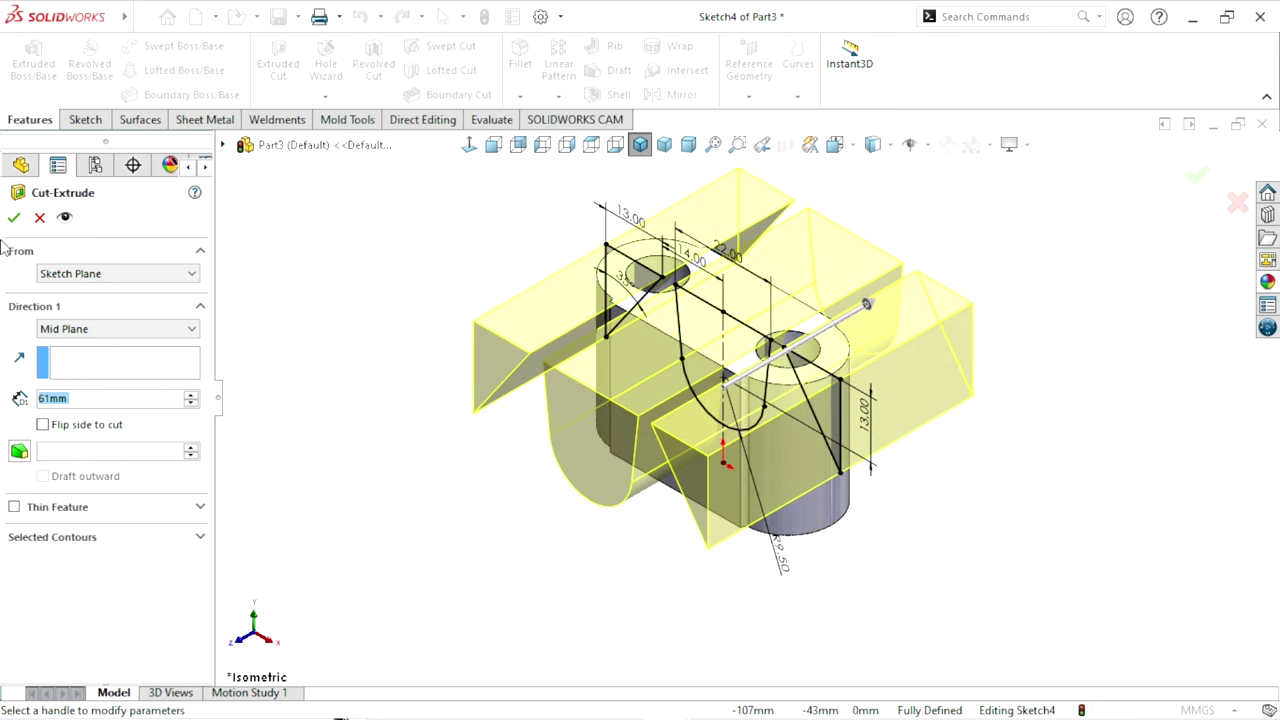
key(Return)
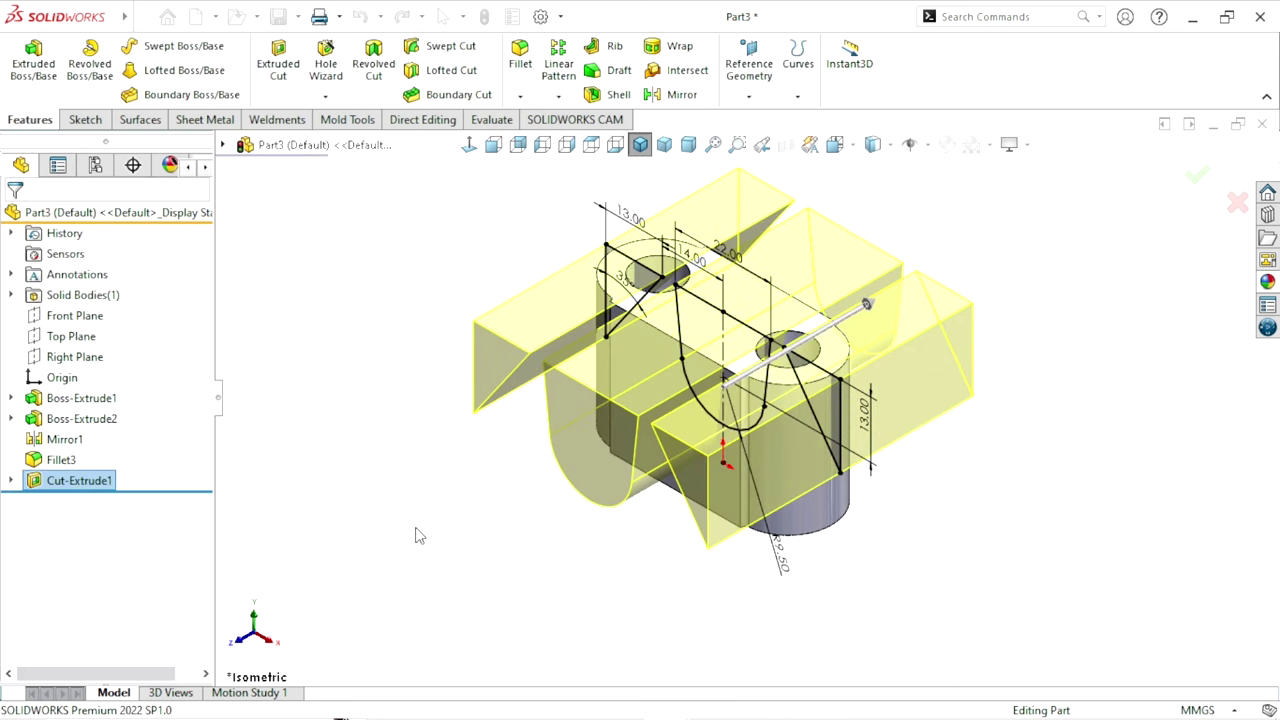
mouse_move(509, 394)
middle_down()
mouse_move(686, 480)
mouse_move(514, 434)
mouse_move(626, 537)
mouse_move(753, 341)
mouse_move(786, 434)
mouse_move(940, 390)
mouse_move(651, 406)
mouse_move(737, 466)
mouse_move(806, 354)
mouse_move(697, 465)
mouse_move(800, 430)
middle_up()
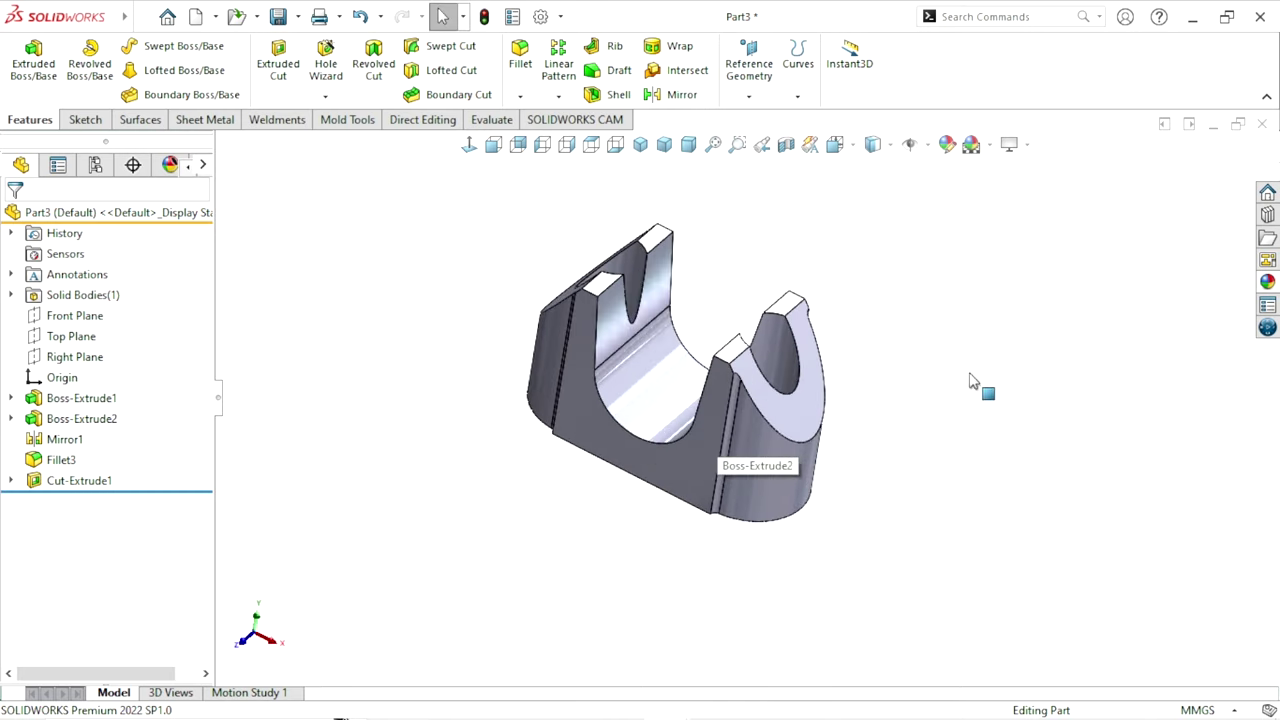
Start a Fillet with a 0.5 mm radius
click(520, 60)
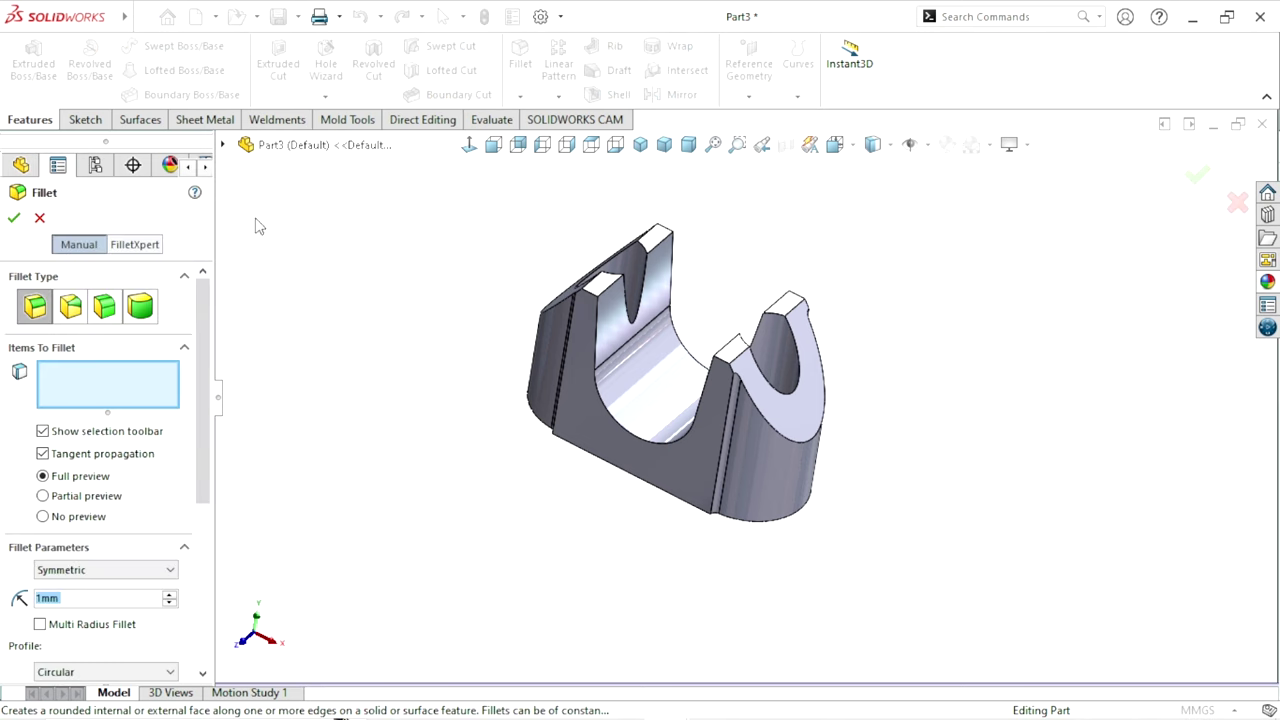
text(0.5)
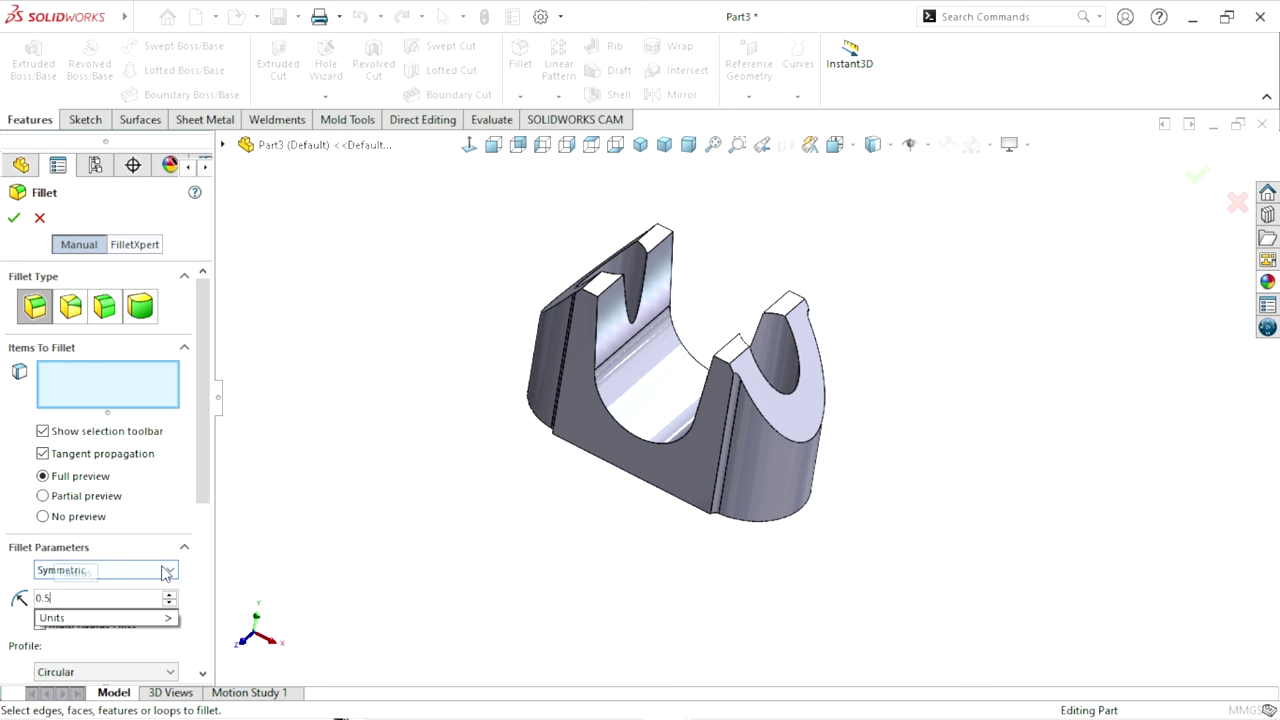
key(Return)
scroll(710, 420, down, 3)
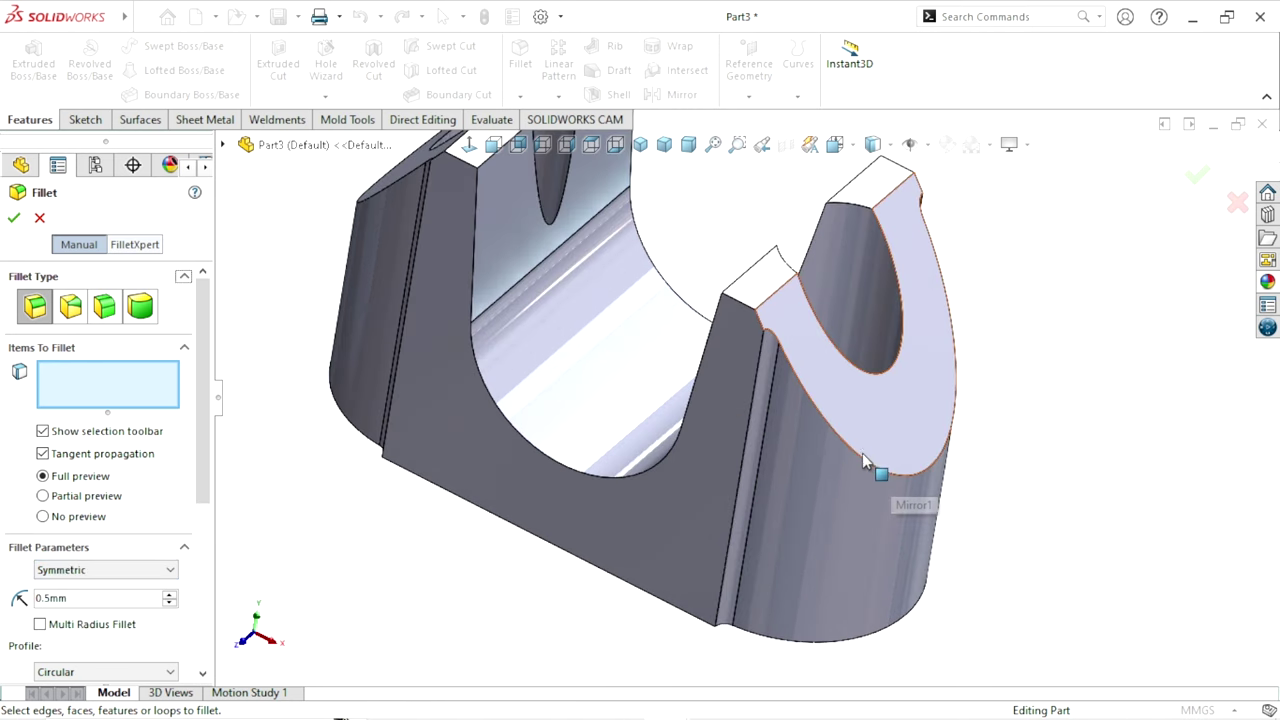
Select the right tab's curved edge plus the first slot and notch edges
click(862, 455)
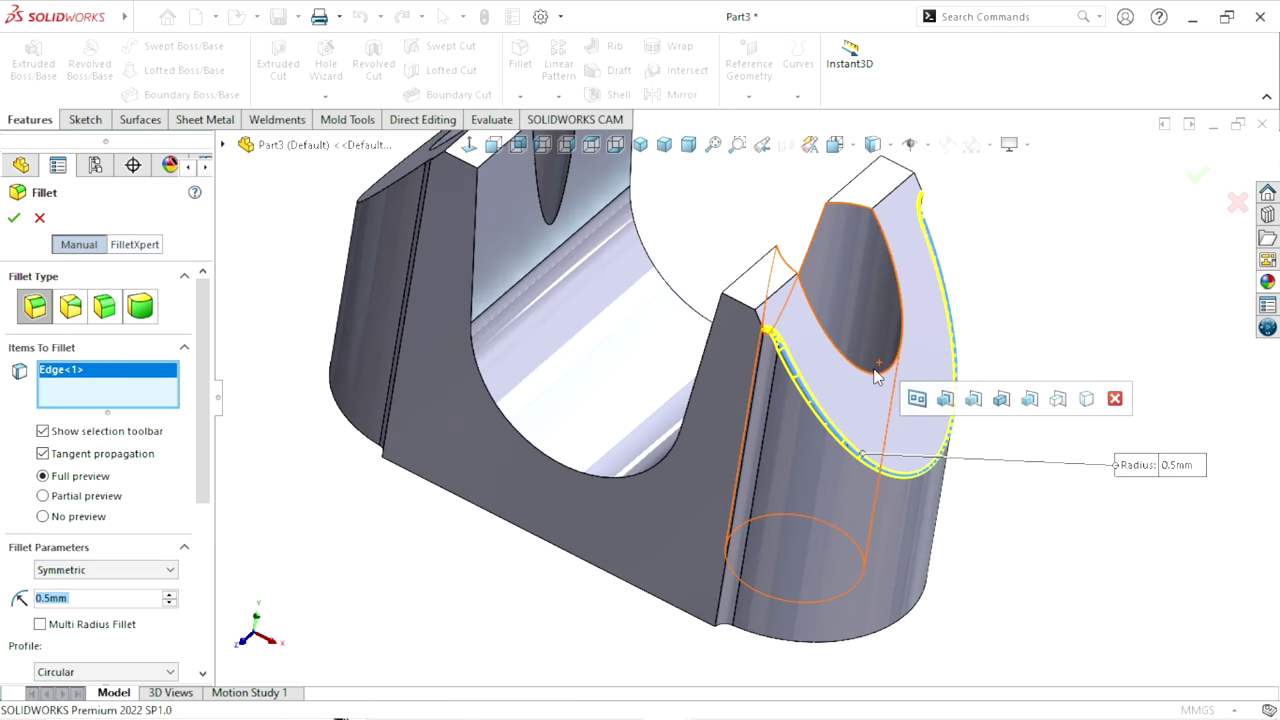
click(737, 335)
mouse_move(737, 335)
middle_down()
mouse_move(750, 372)
mouse_move(748, 316)
middle_up()
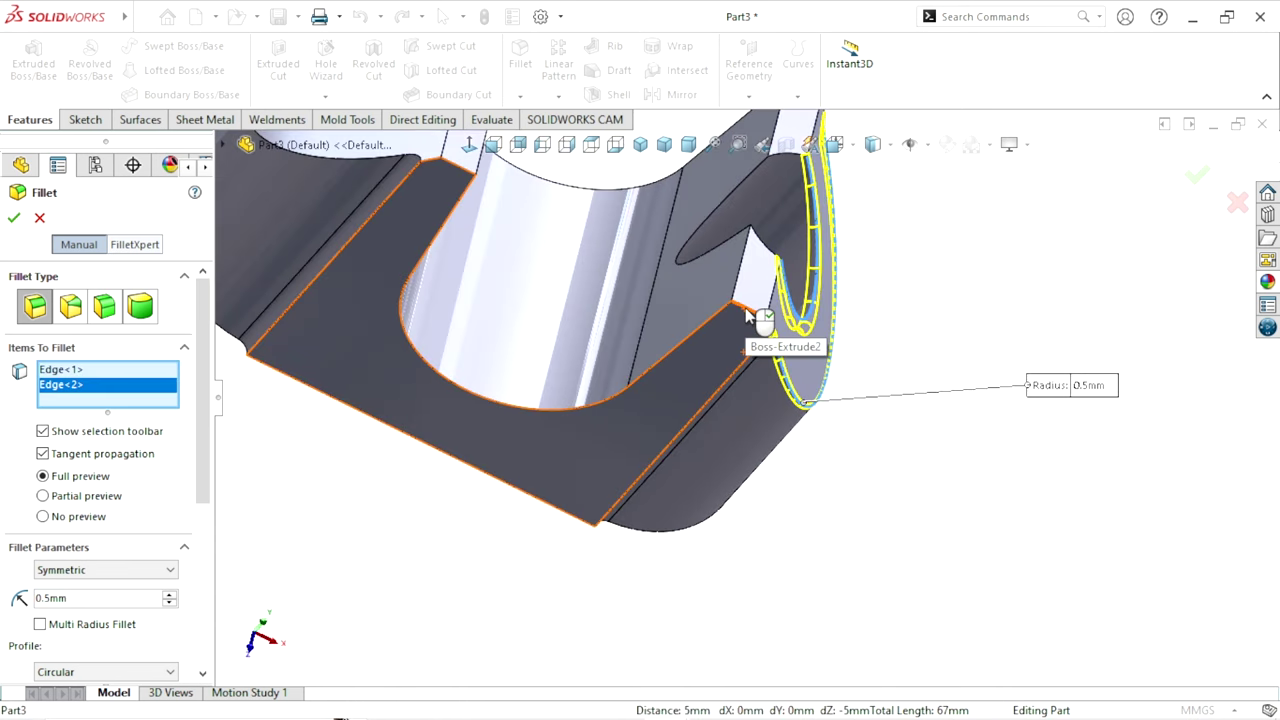
click(765, 312)
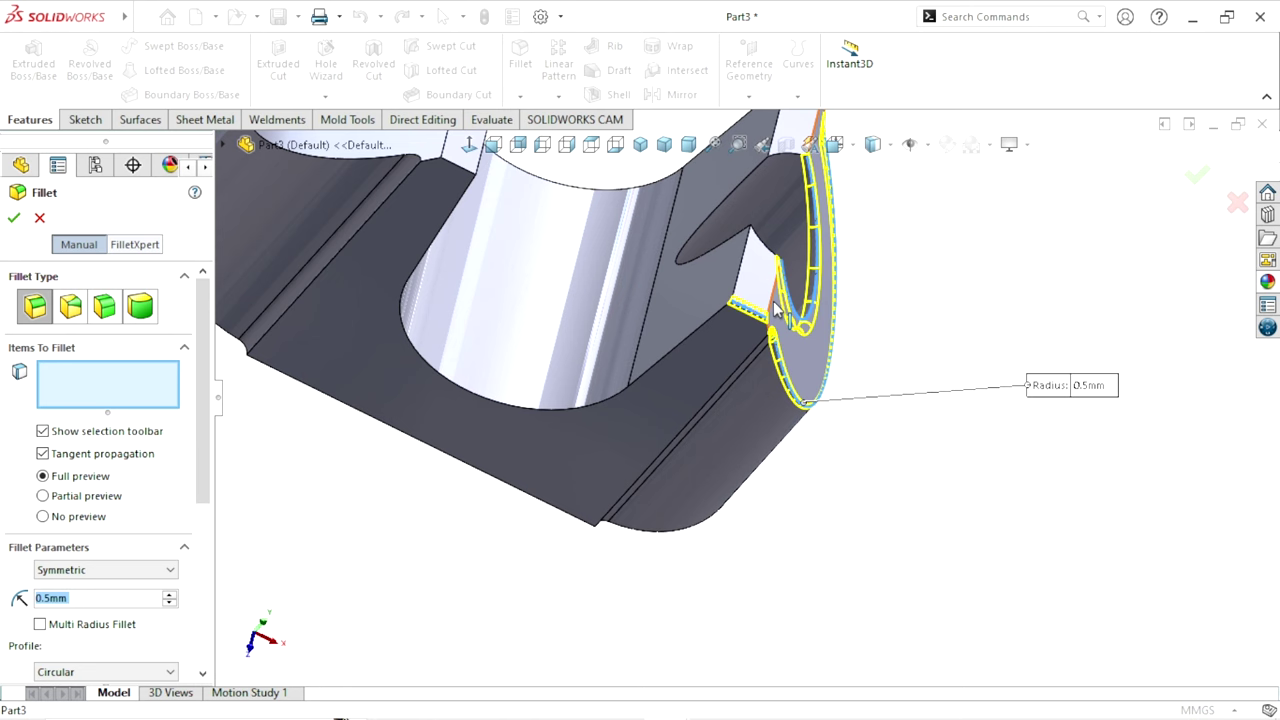
click(777, 310)
click(743, 277)
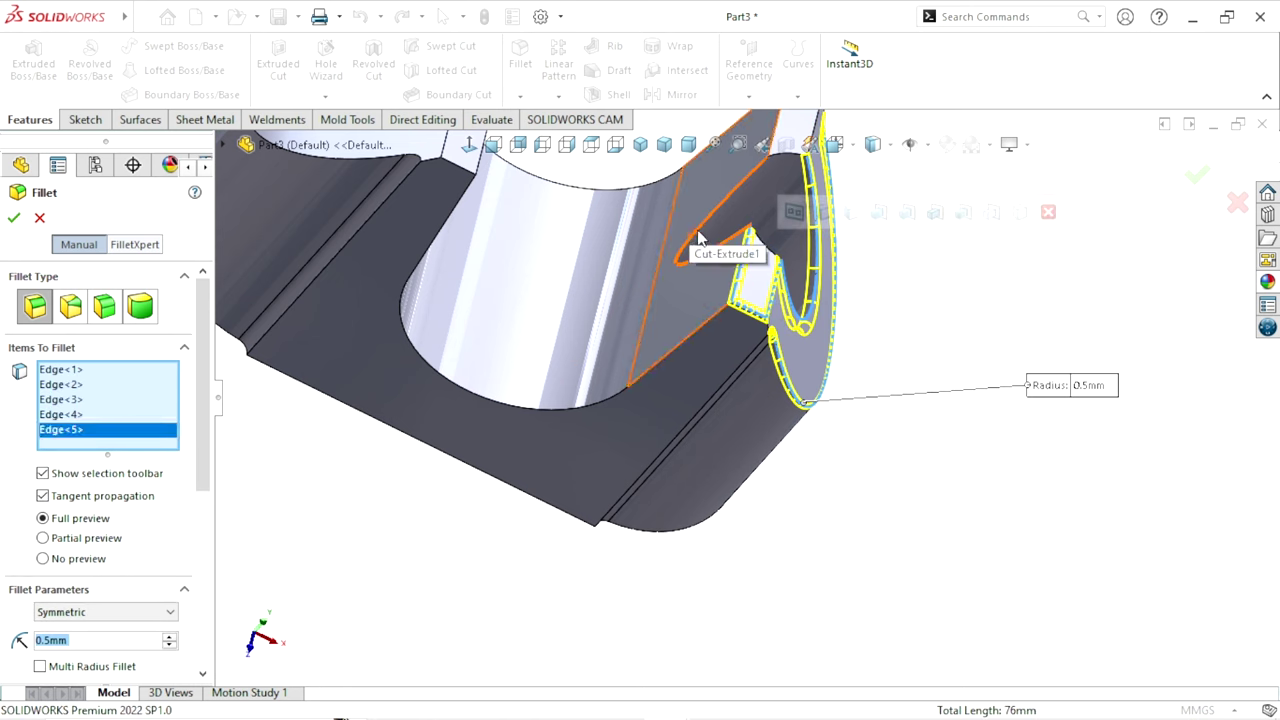
click(686, 266)
Add the notch corner edge, another notch edge and the tab's top edge
scroll(765, 292, up, 3)
scroll(765, 292, down, 2)
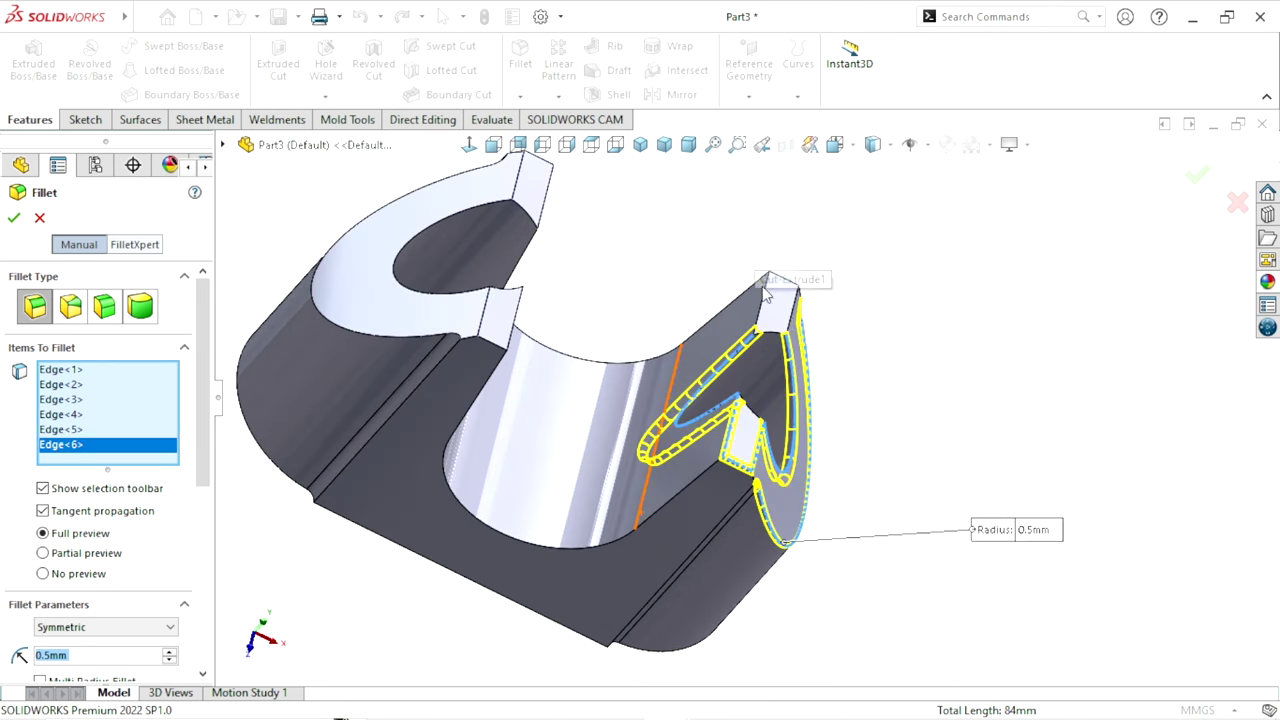
scroll(765, 292, down, 3)
click(735, 298)
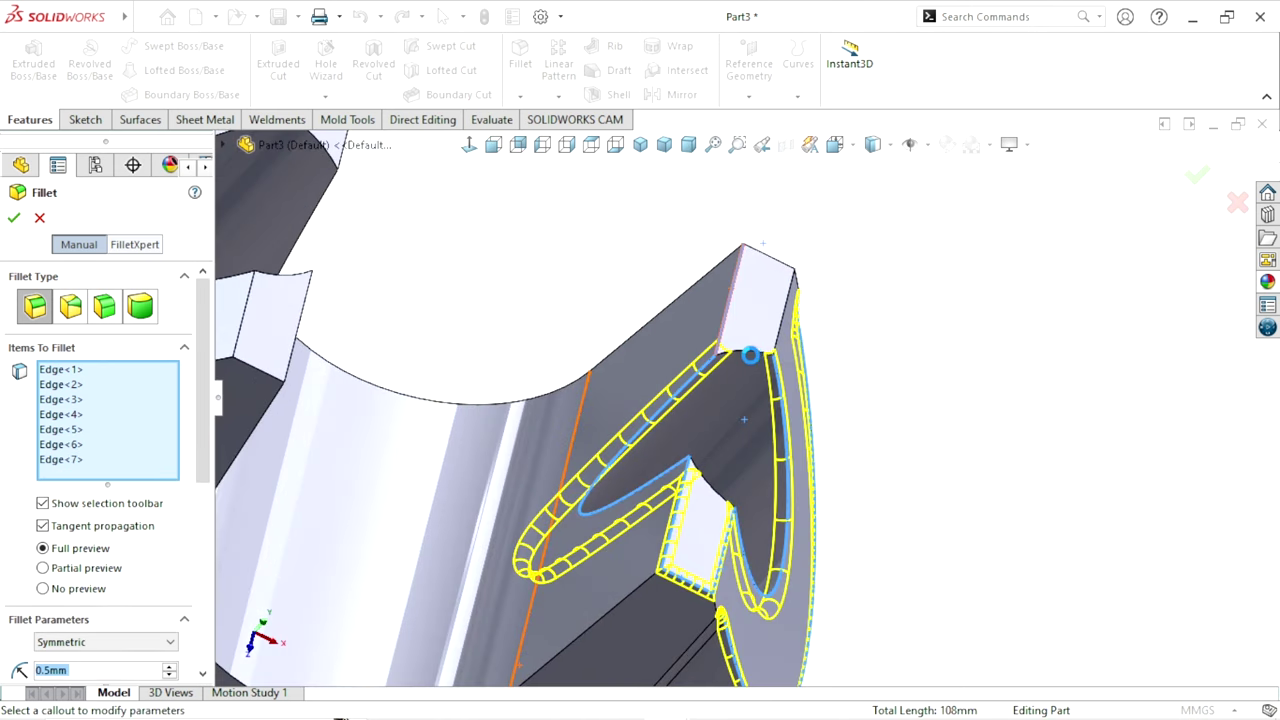
click(743, 352)
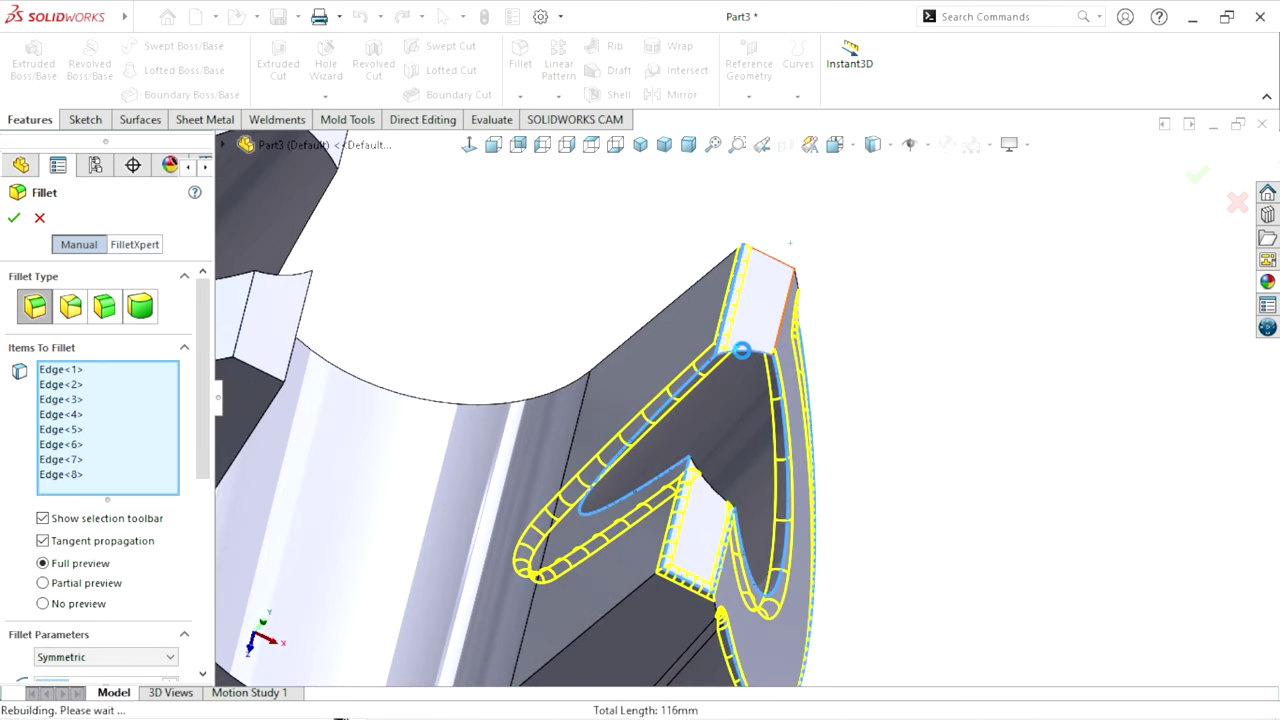
click(826, 340)
Add a tenth edge around the heart-shaped tab and the left wall's top face
mouse_move(826, 340)
middle_down()
mouse_move(789, 409)
mouse_move(770, 545)
middle_up()
scroll(790, 450, up, 5)
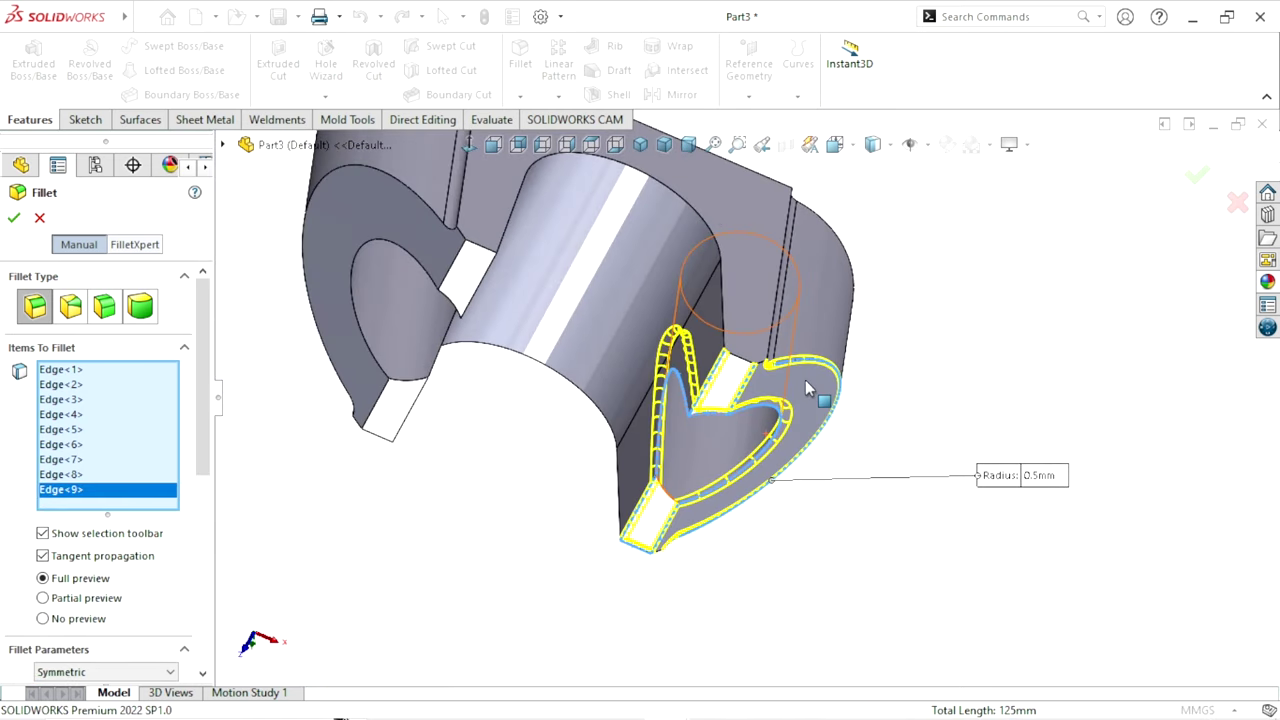
scroll(760, 370, down, 7)
click(683, 360)
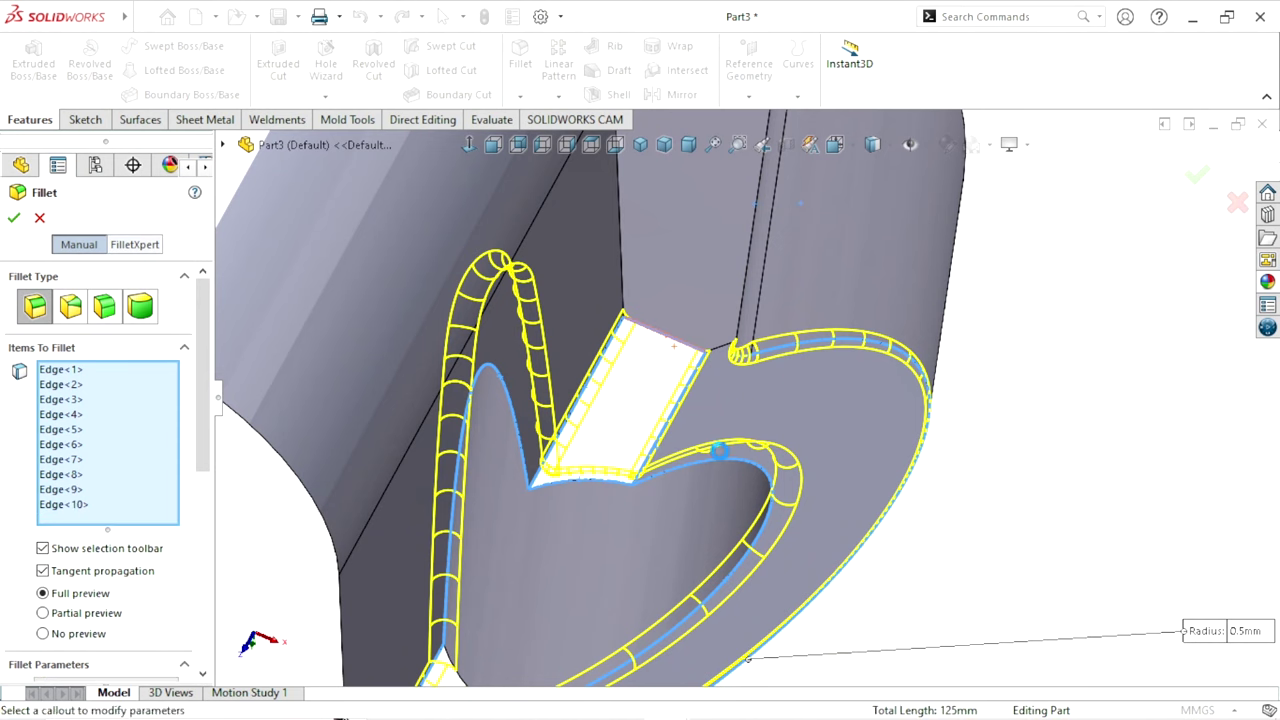
middle_drag(642, 461, 651, 471)
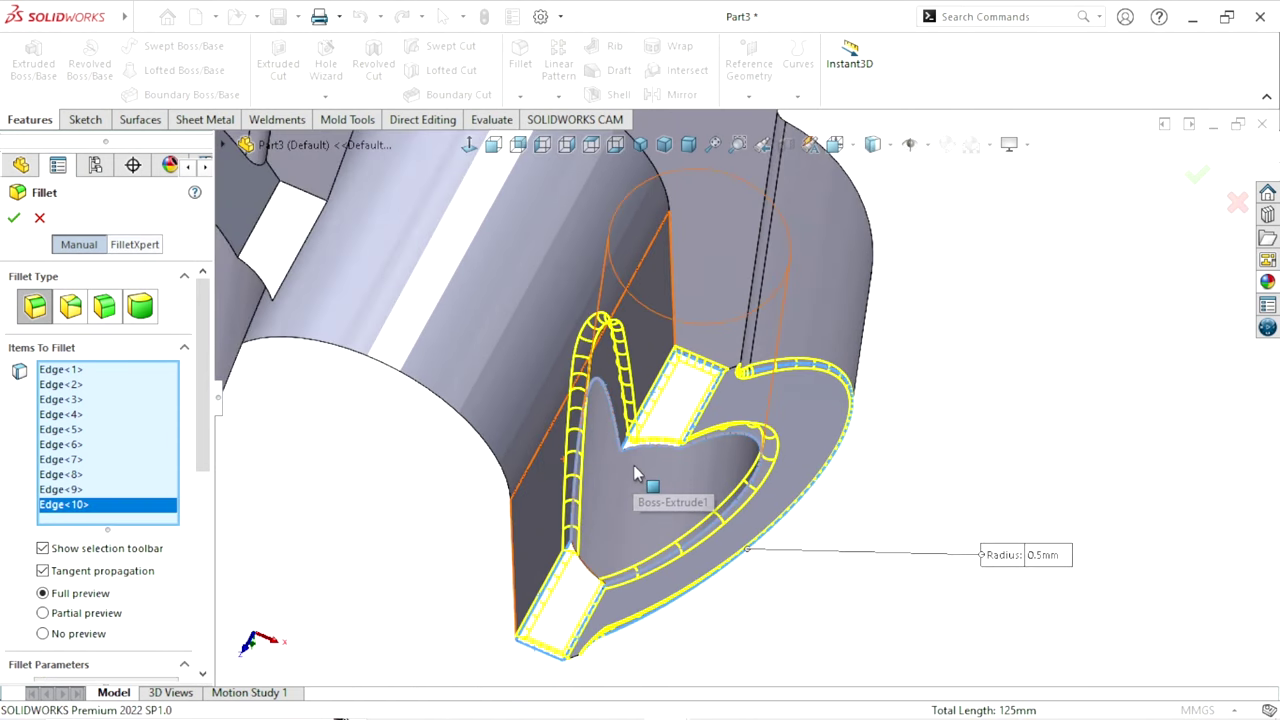
scroll(563, 490, up, 5)
mouse_move(563, 490)
middle_down()
mouse_move(609, 204)
mouse_move(520, 415)
middle_up()
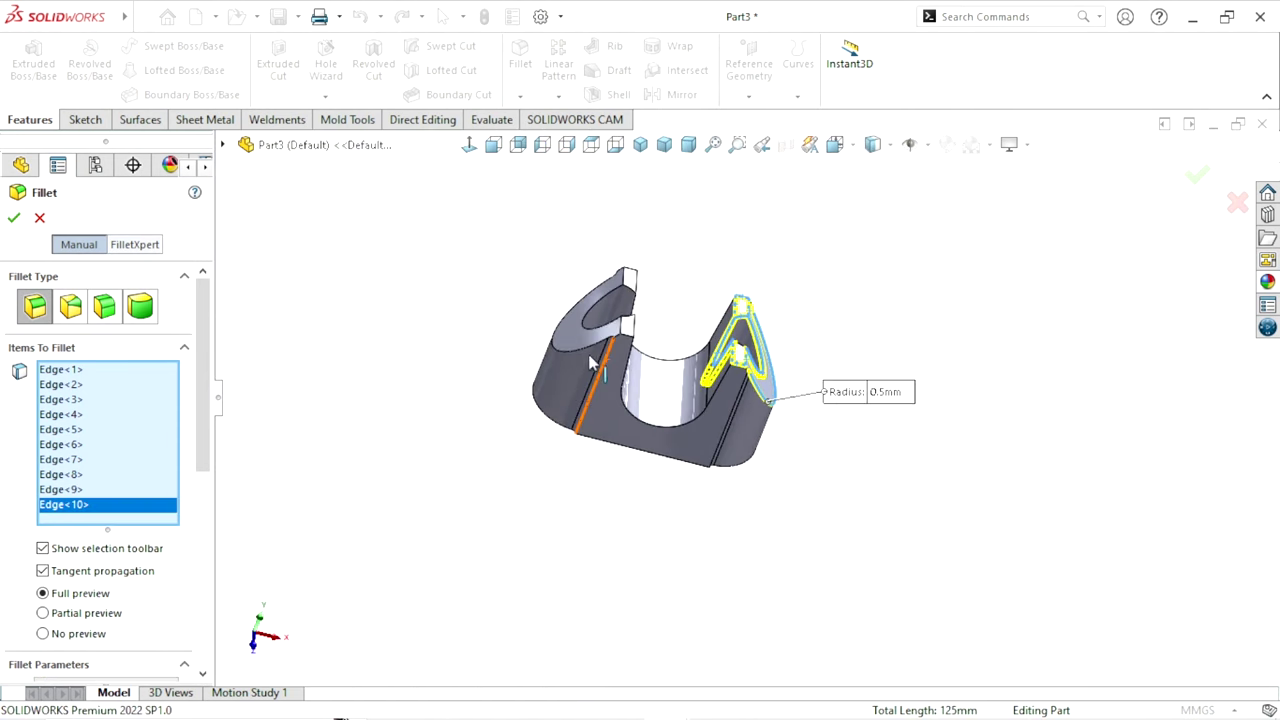
scroll(518, 416, down, 3)
click(520, 418)
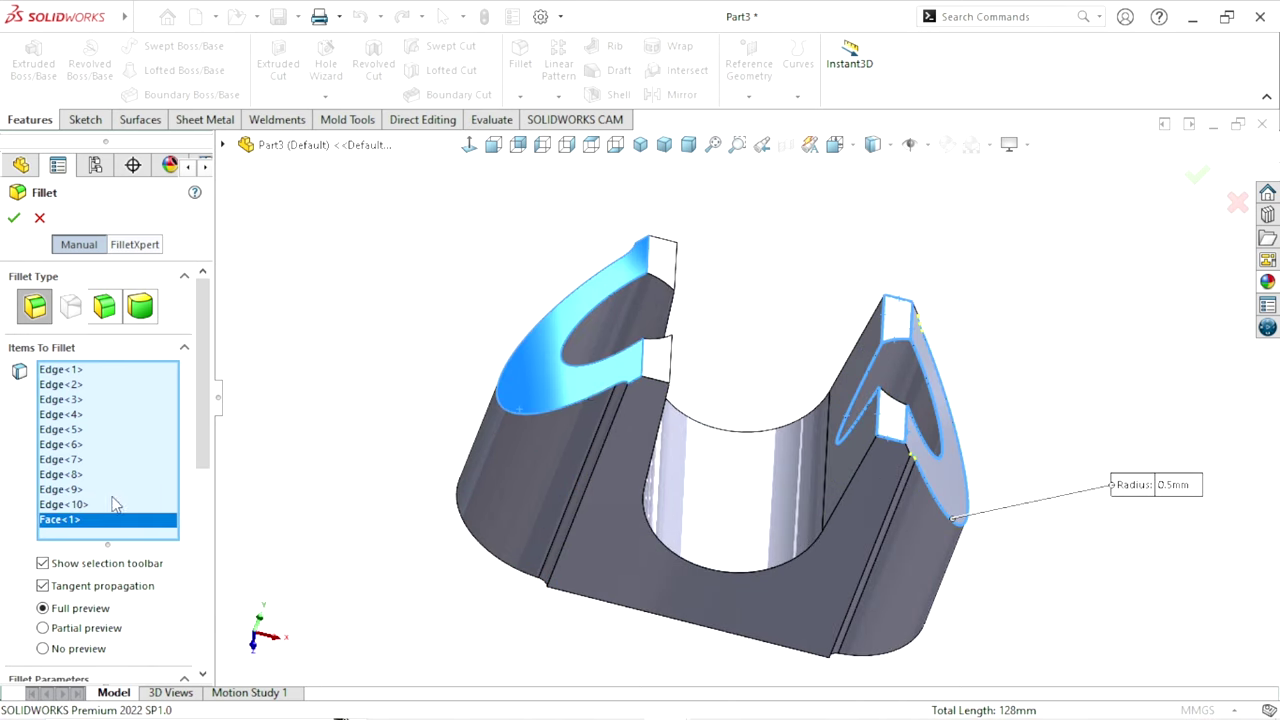
Swap the left wall's top face for its top edge and add two more left-wall edges
right_click(64, 522)
click(117, 553)
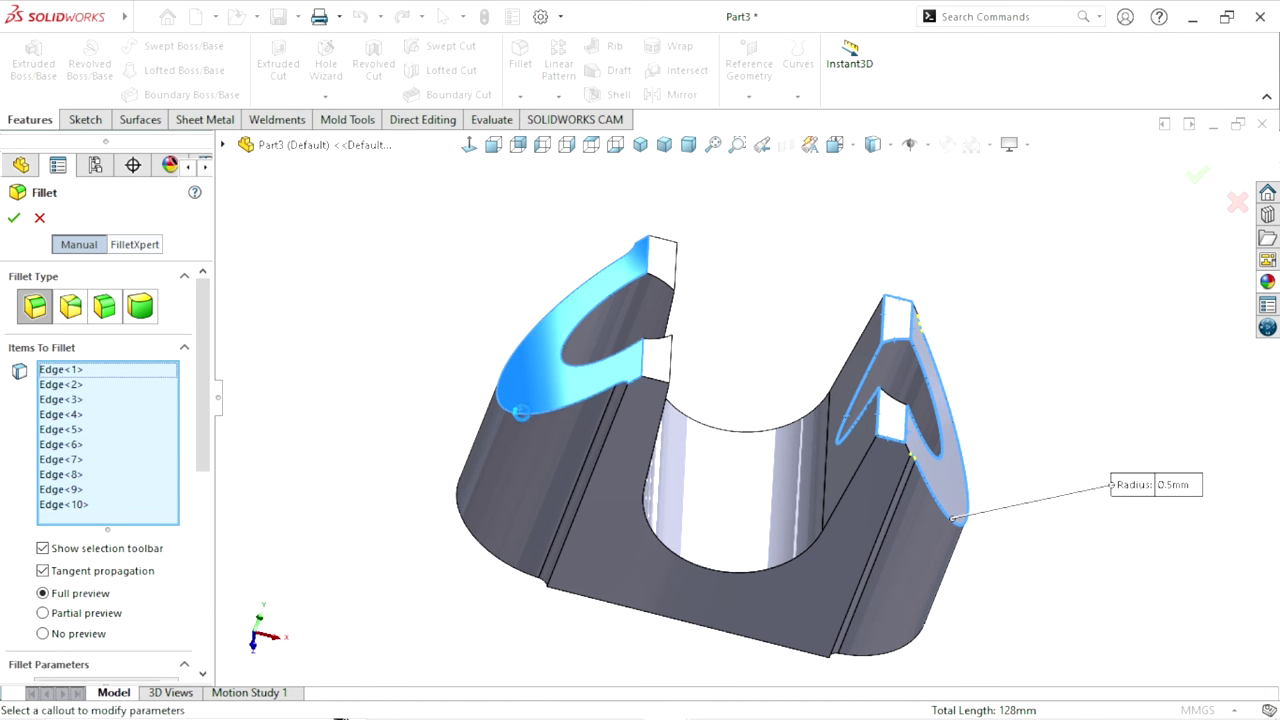
click(528, 419)
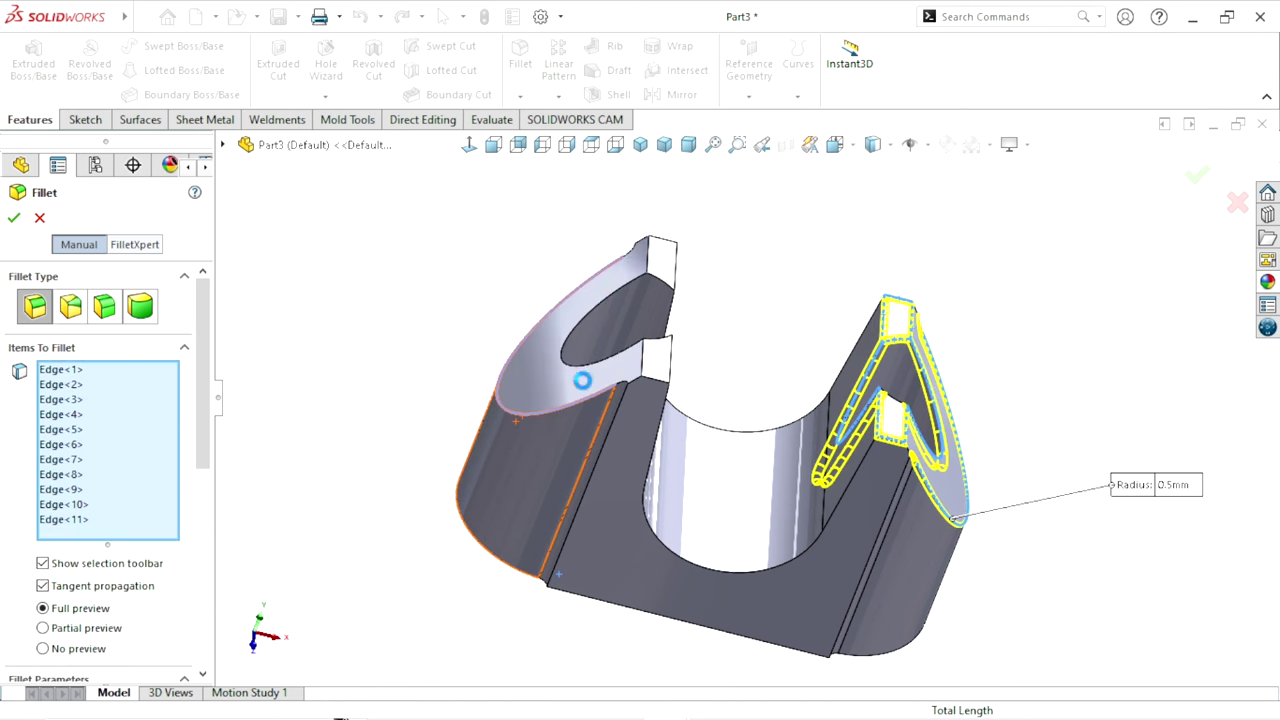
click(610, 300)
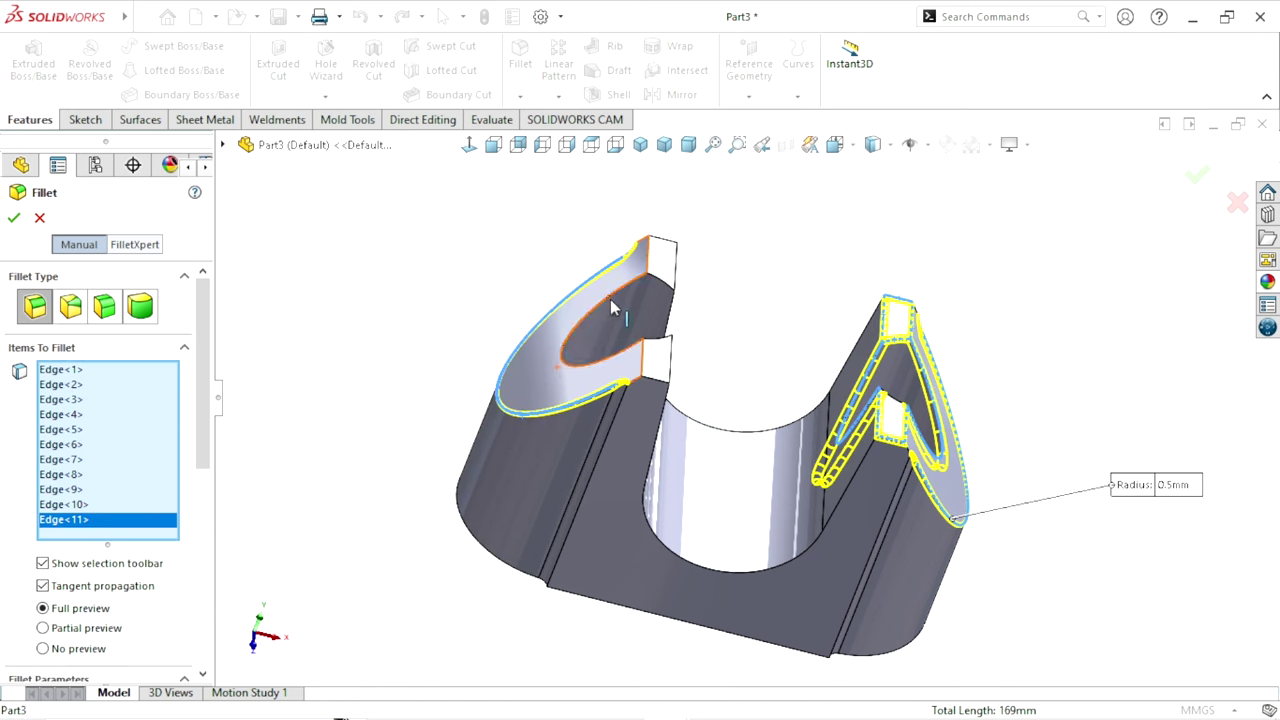
click(700, 314)
Add the notch face's top, left, bottom and right edges plus one nearby edge
scroll(725, 380, down, 3)
scroll(690, 395, down, 2)
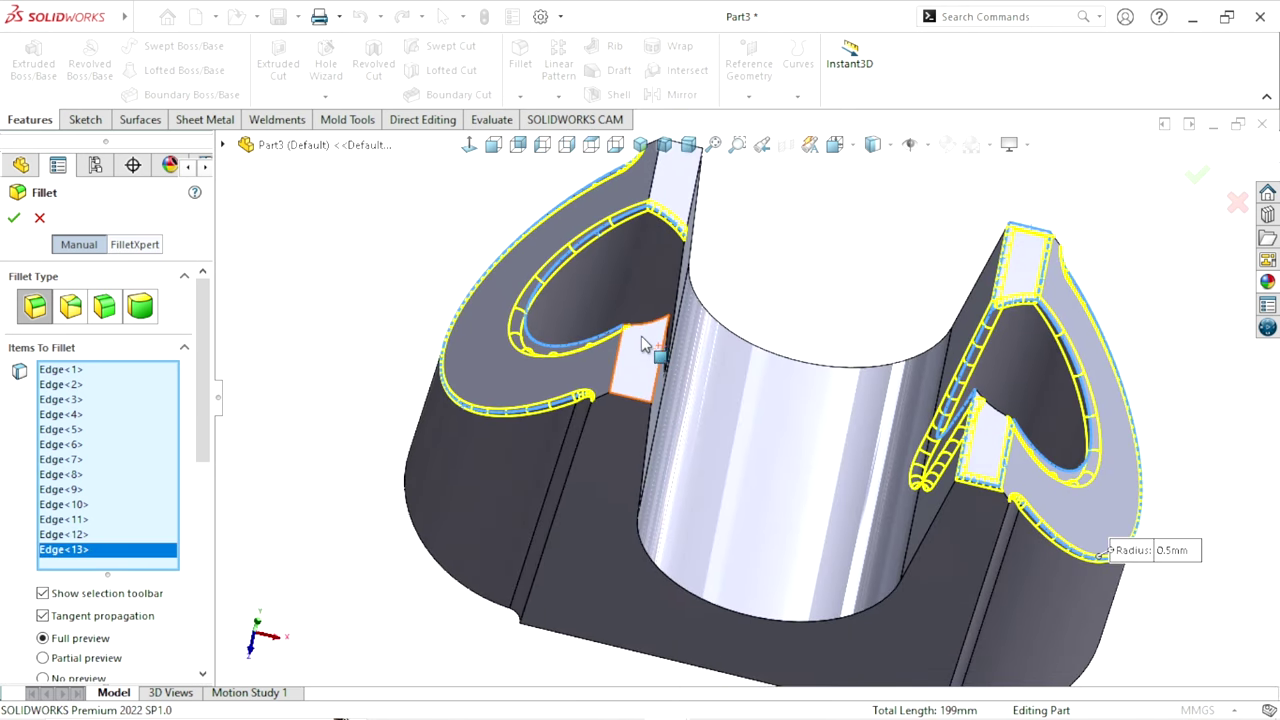
scroll(675, 385, down, 3)
click(661, 332)
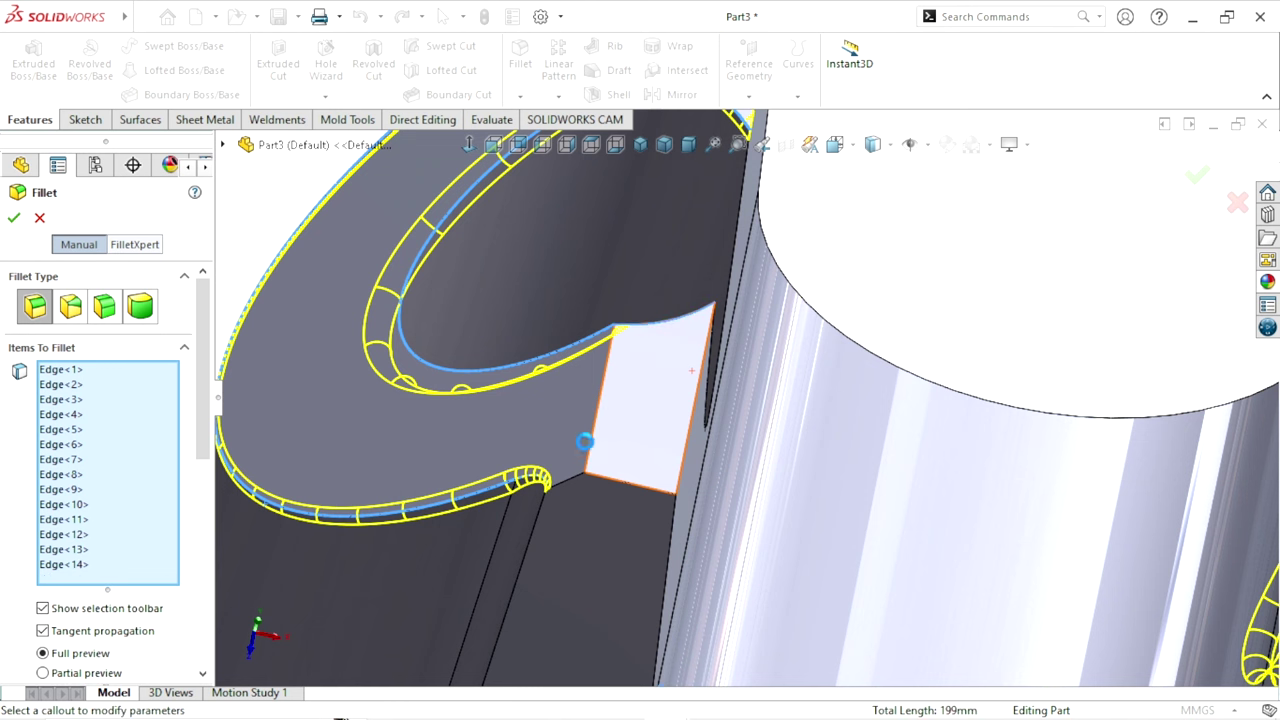
click(596, 428)
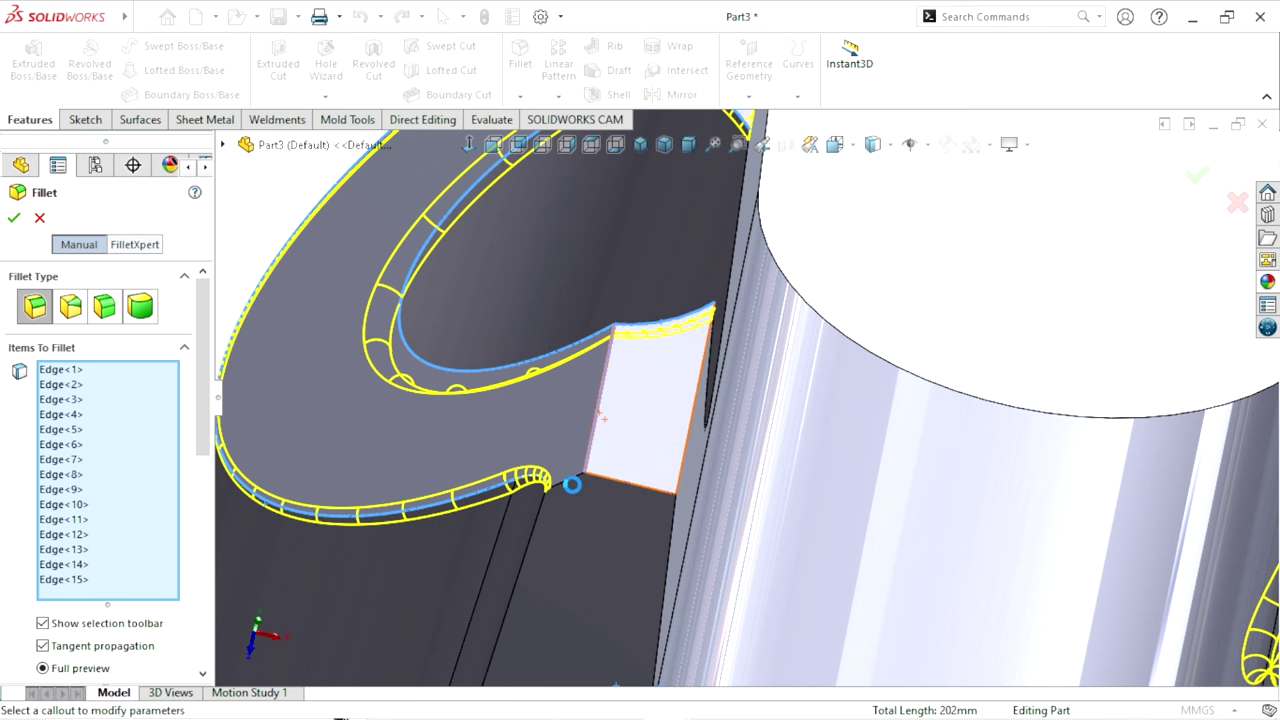
click(571, 484)
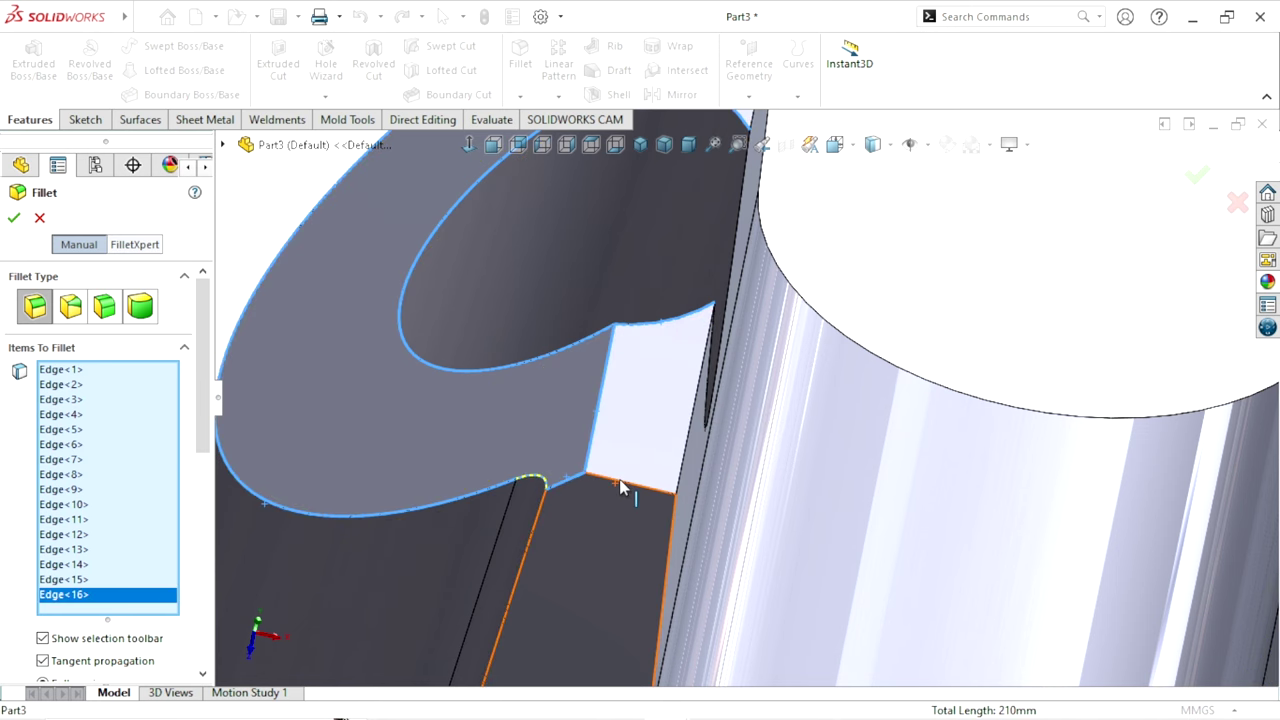
click(687, 455)
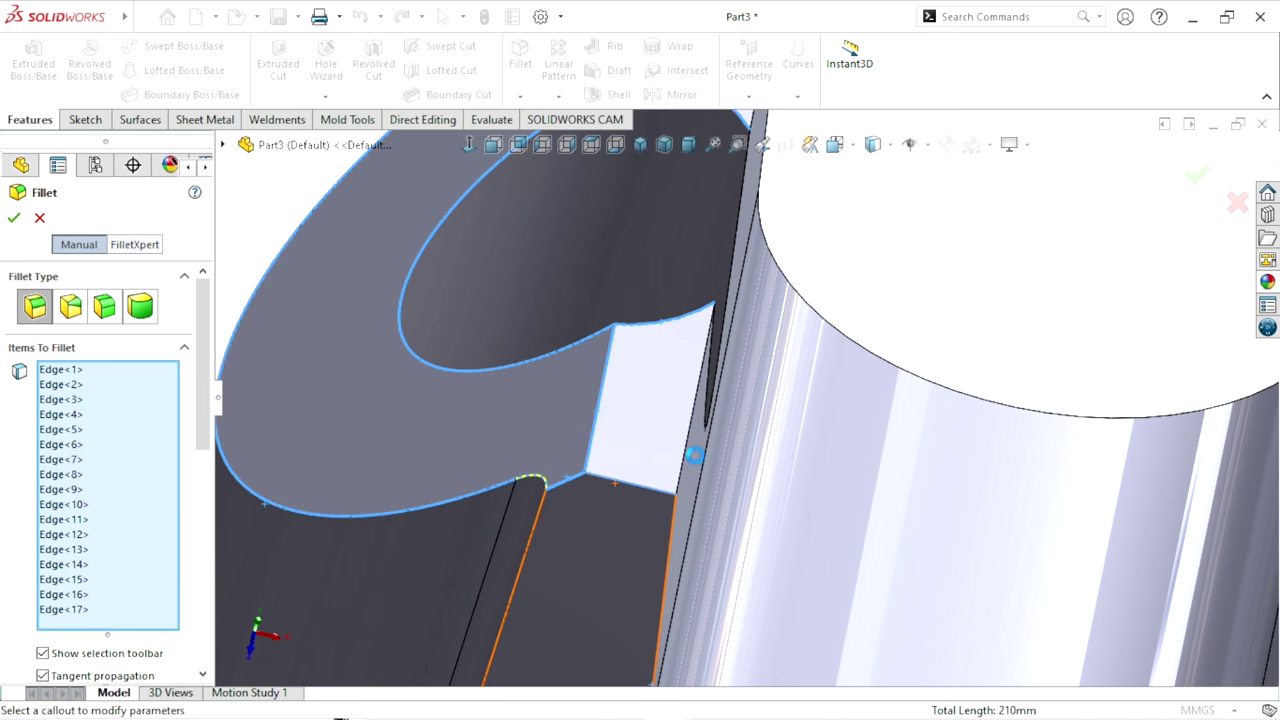
click(681, 468)
Add two more notch edges and the face's top edge to the fillet
middle_drag(640, 505, 668, 507)
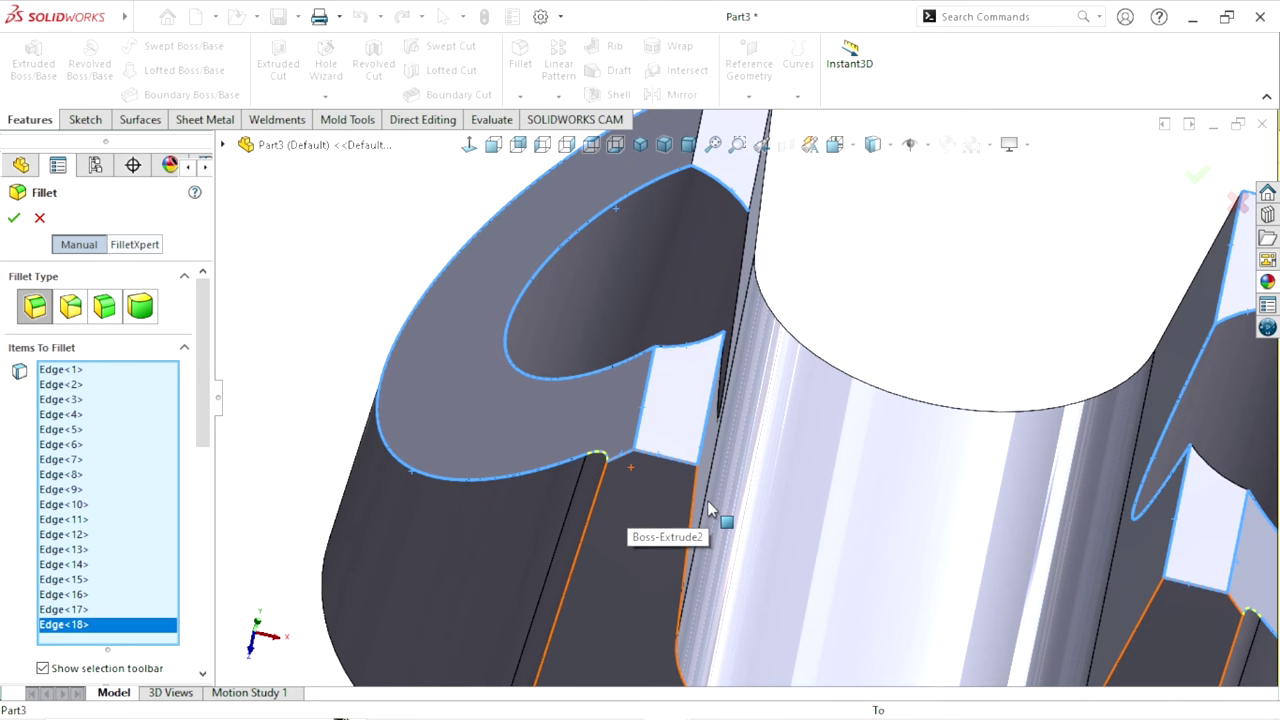
scroll(668, 505, up, 1)
scroll(640, 420, up, 2)
scroll(590, 392, up, 2)
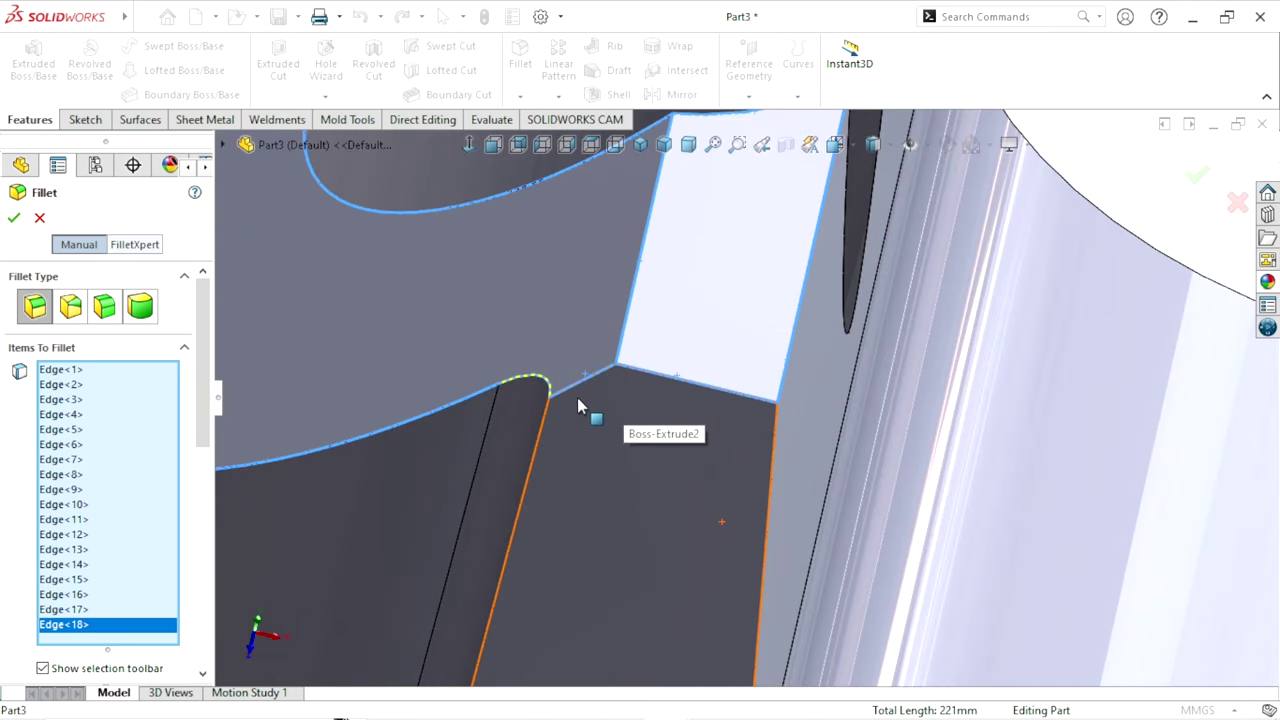
scroll(468, 494, down, 2)
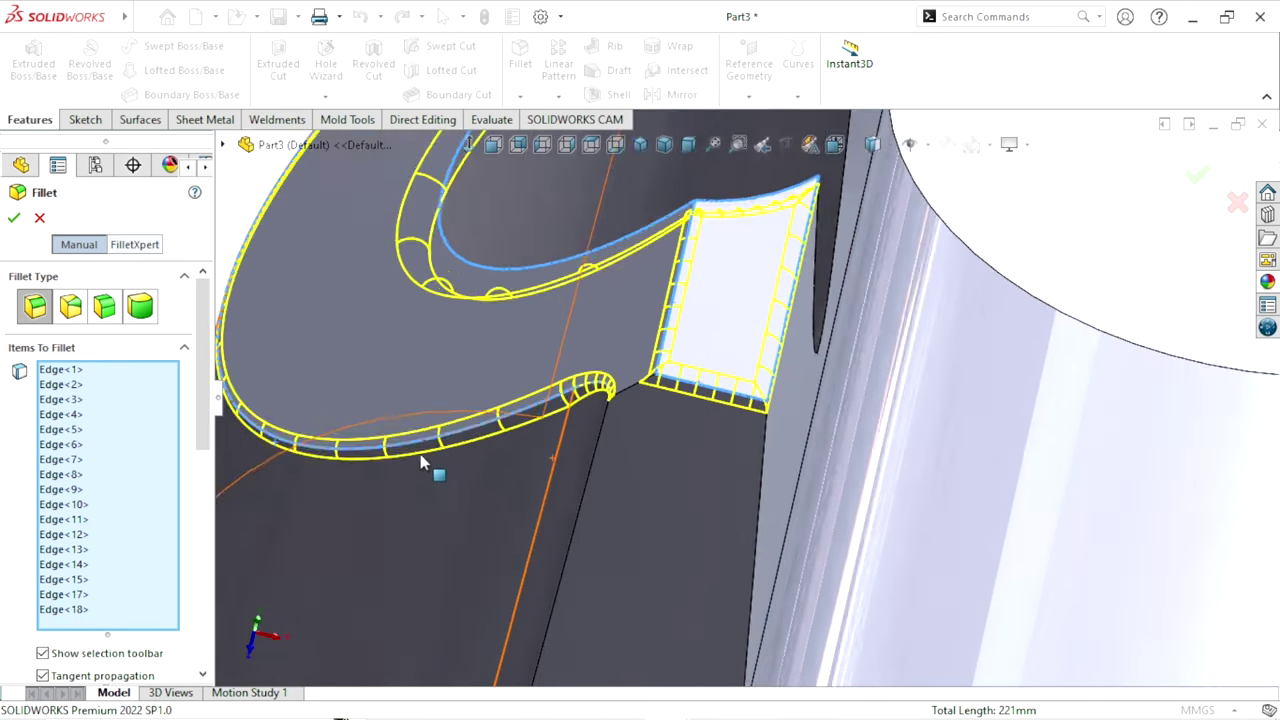
scroll(430, 480, down, 2)
scroll(745, 384, down, 2)
scroll(798, 284, down, 1)
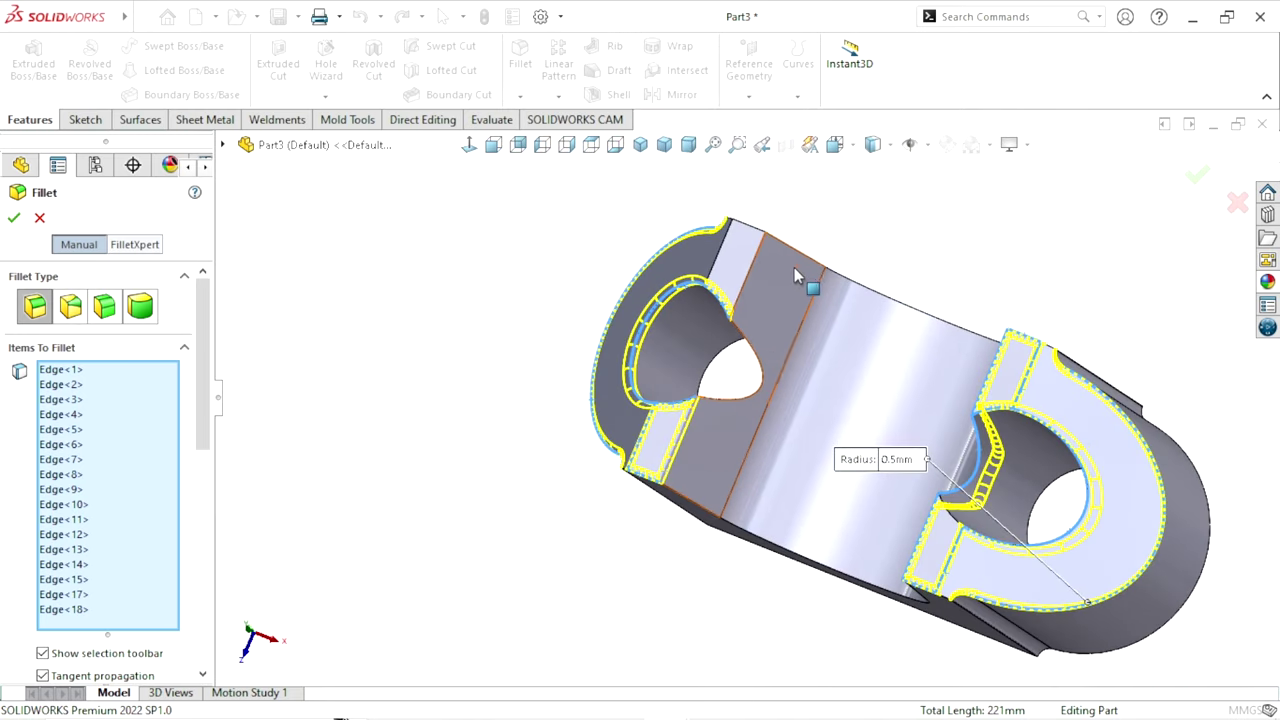
scroll(794, 267, up, 2)
scroll(750, 307, up, 1)
click(697, 322)
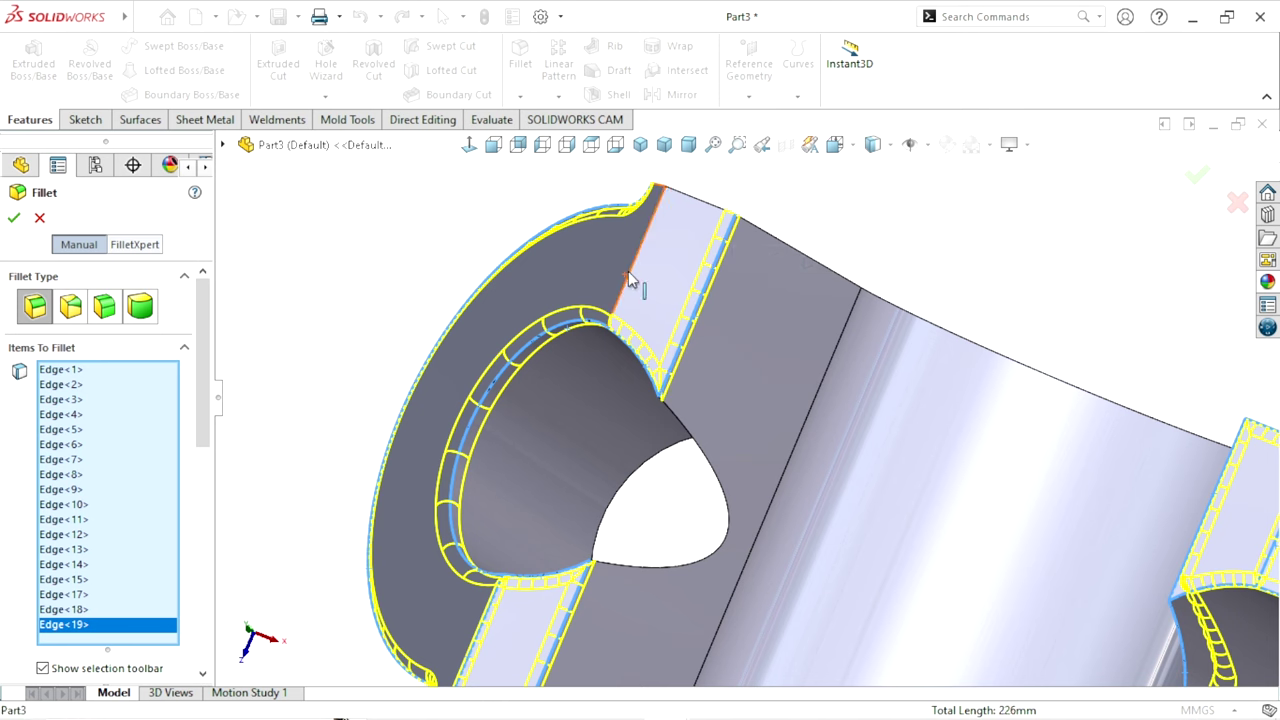
click(625, 275)
scroll(630, 322, up, 1)
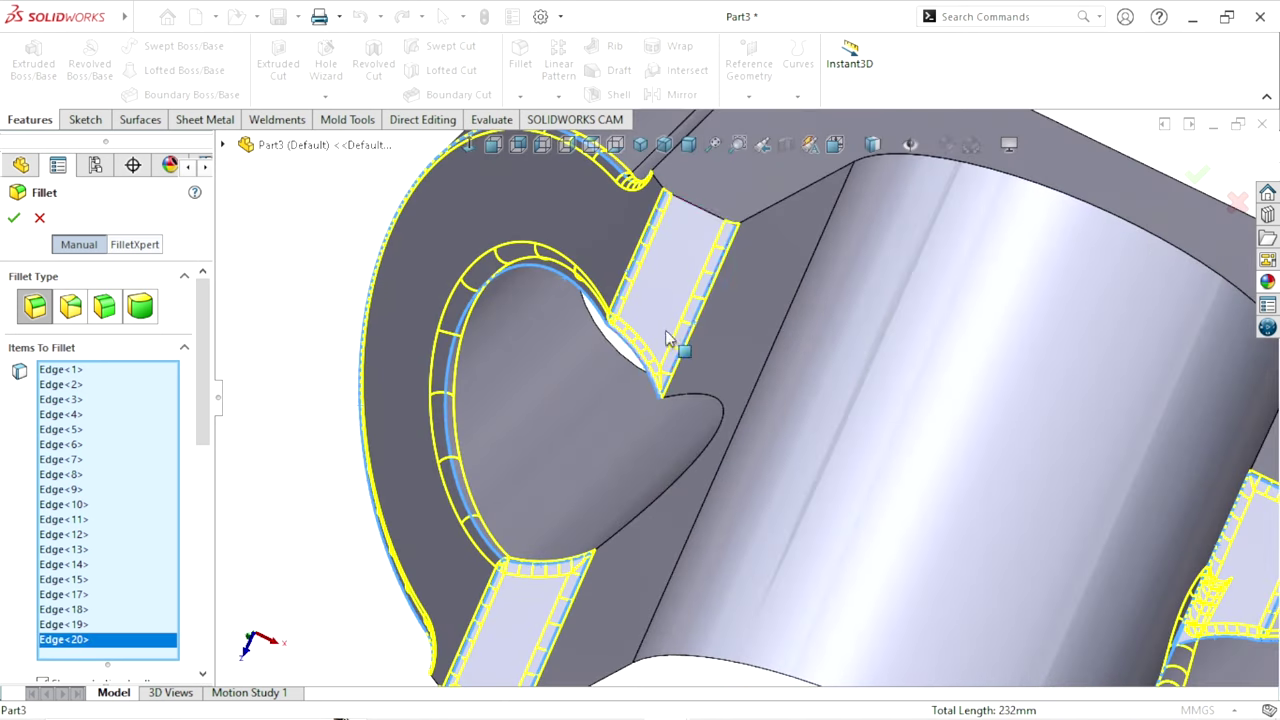
scroll(690, 238, up, 1)
click(700, 223)
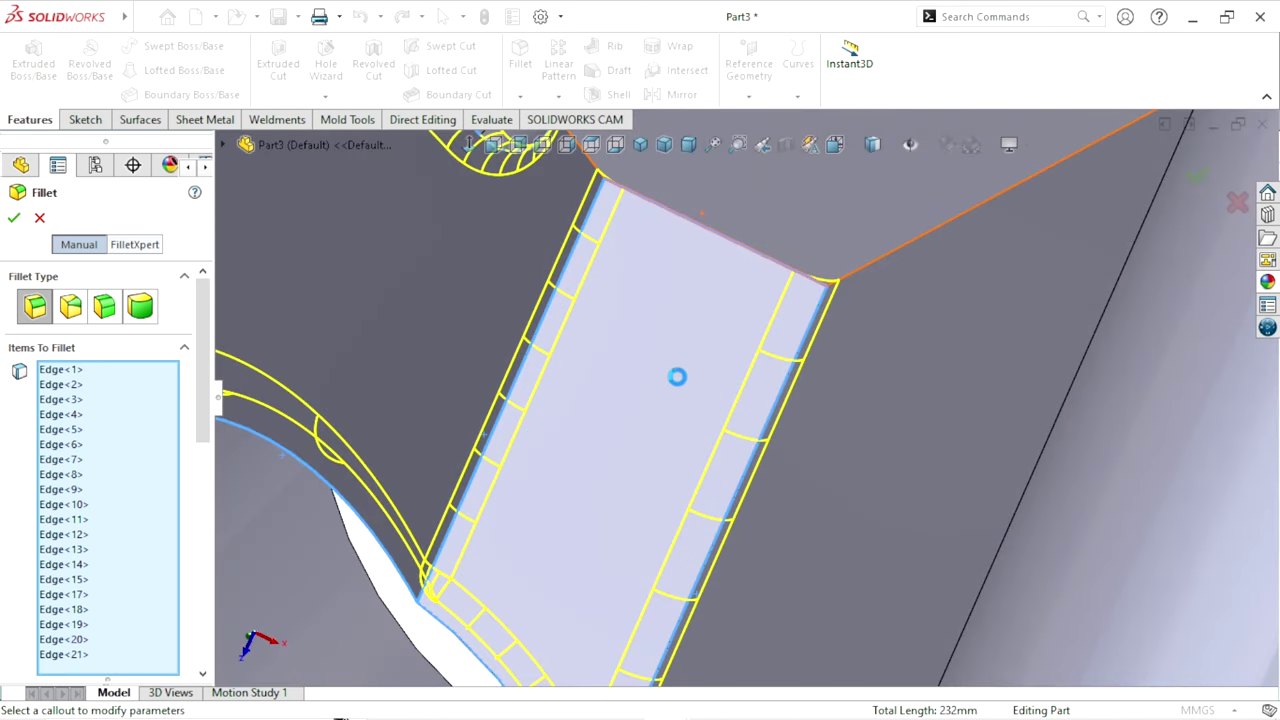
Add the vertical outer corner edge and apply the 0.5 mm fillet
scroll(620, 424, down, 2)
scroll(612, 400, down, 2)
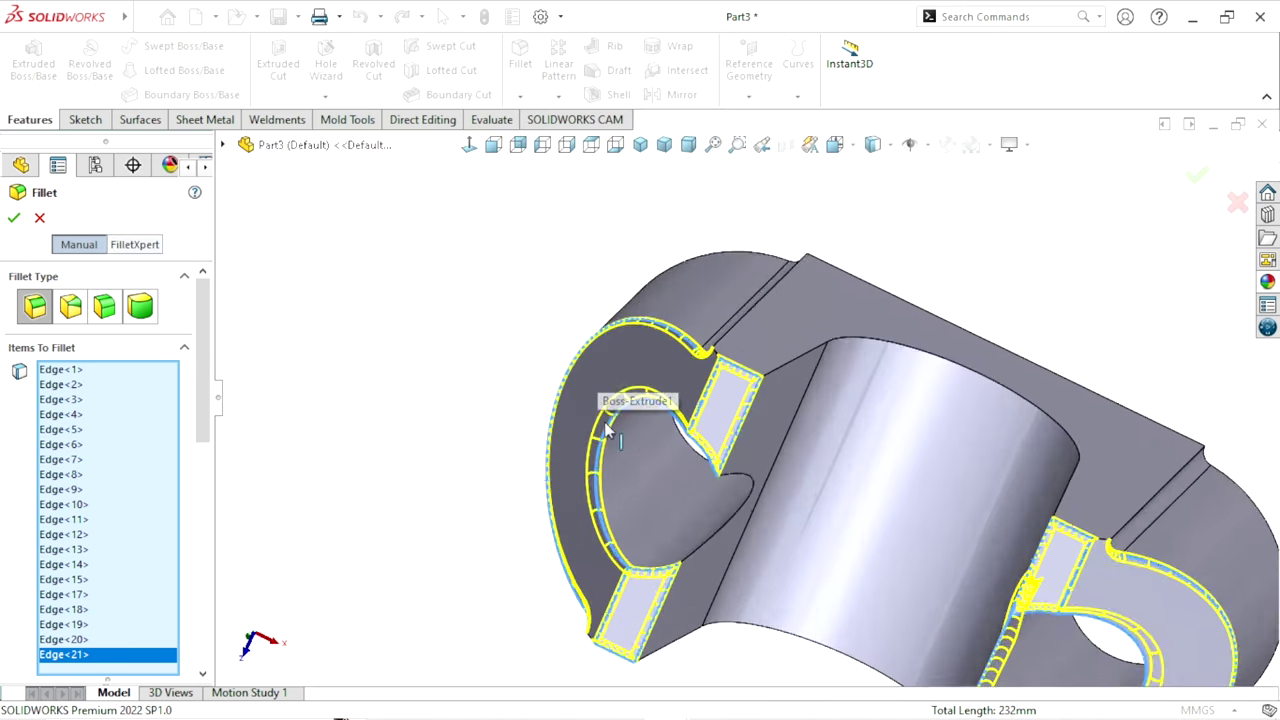
scroll(600, 430, down, 2)
middle_drag(738, 316, 727, 372)
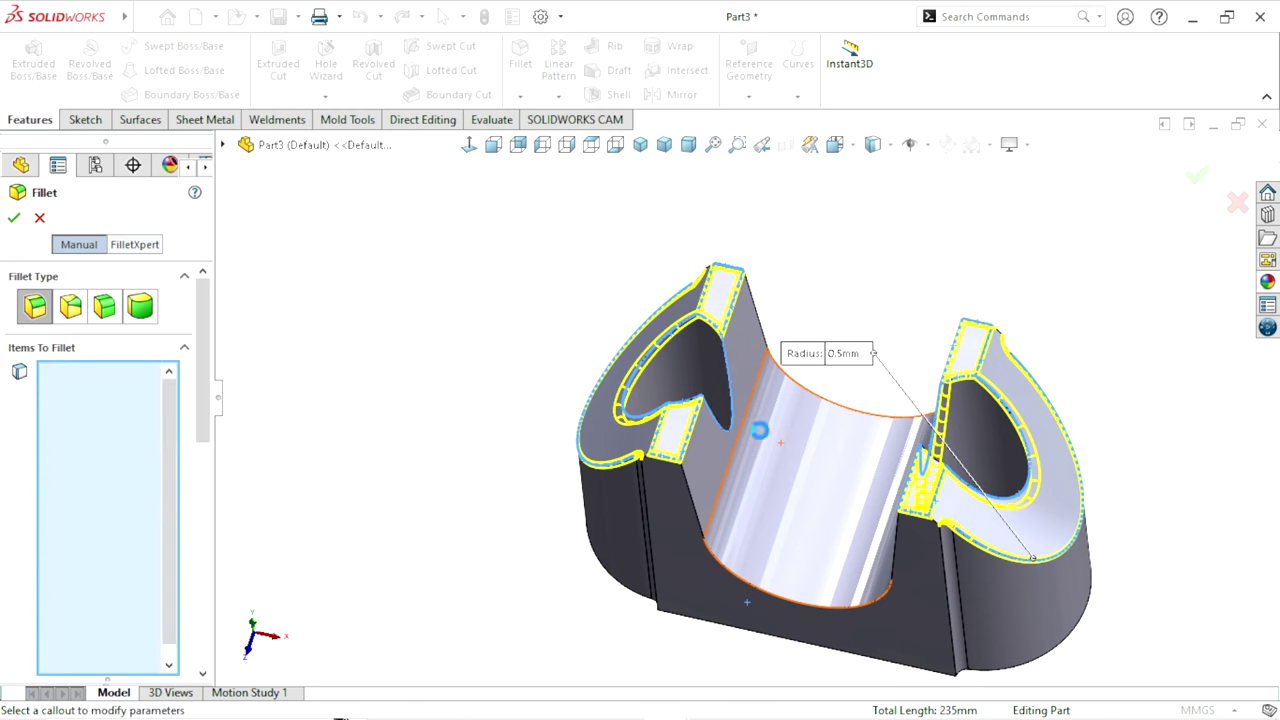
middle_drag(757, 429, 749, 480)
click(643, 493)
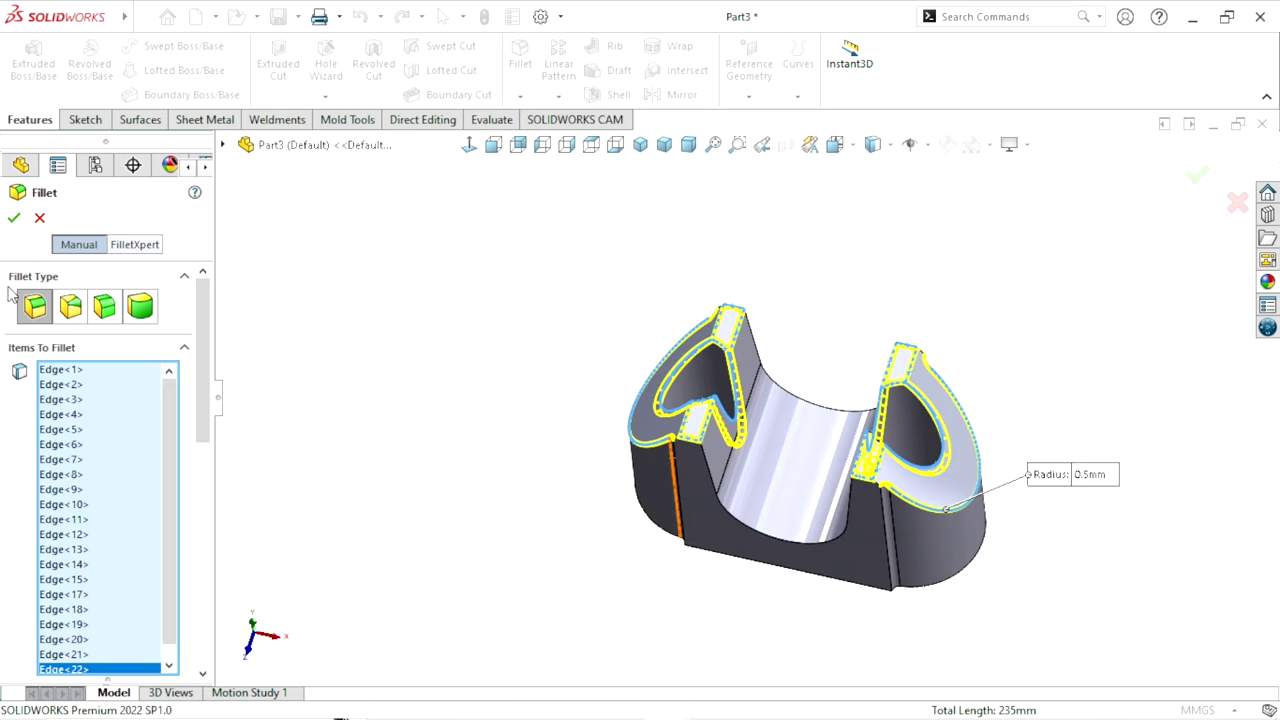
click(14, 221)
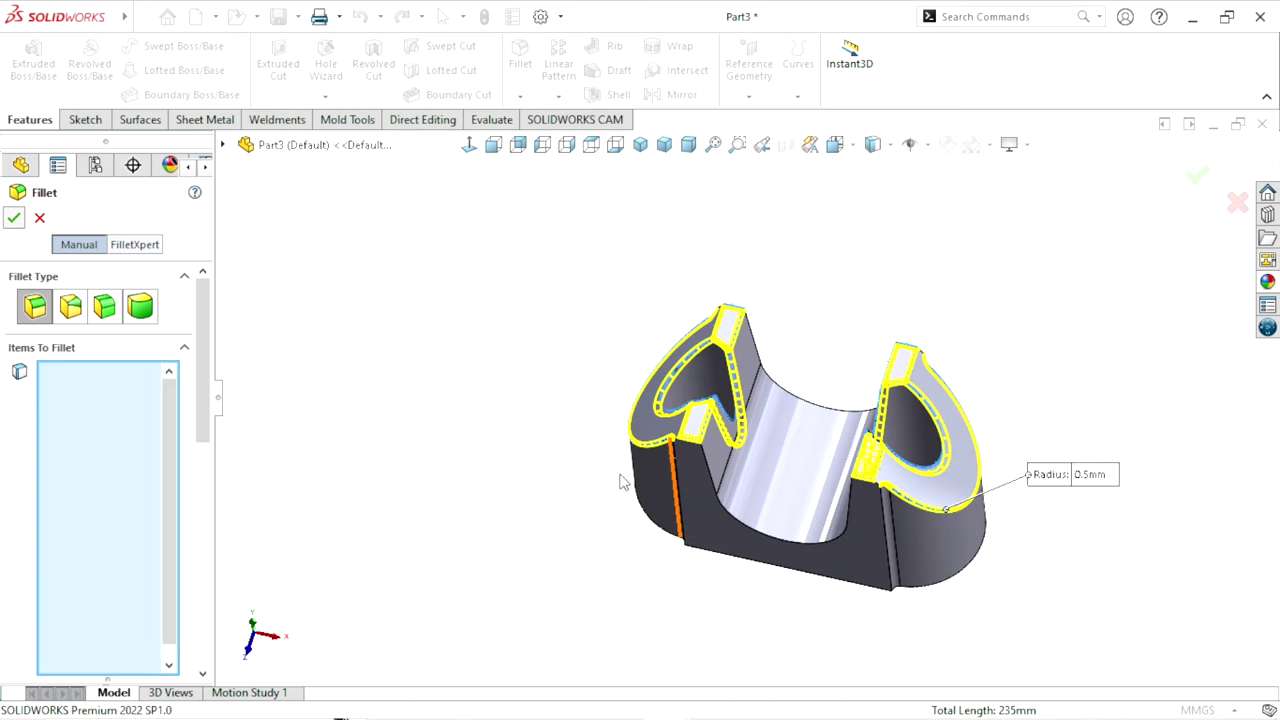
mouse_move(771, 522)
middle_down()
mouse_move(723, 423)
mouse_move(766, 508)
mouse_move(733, 510)
middle_up()
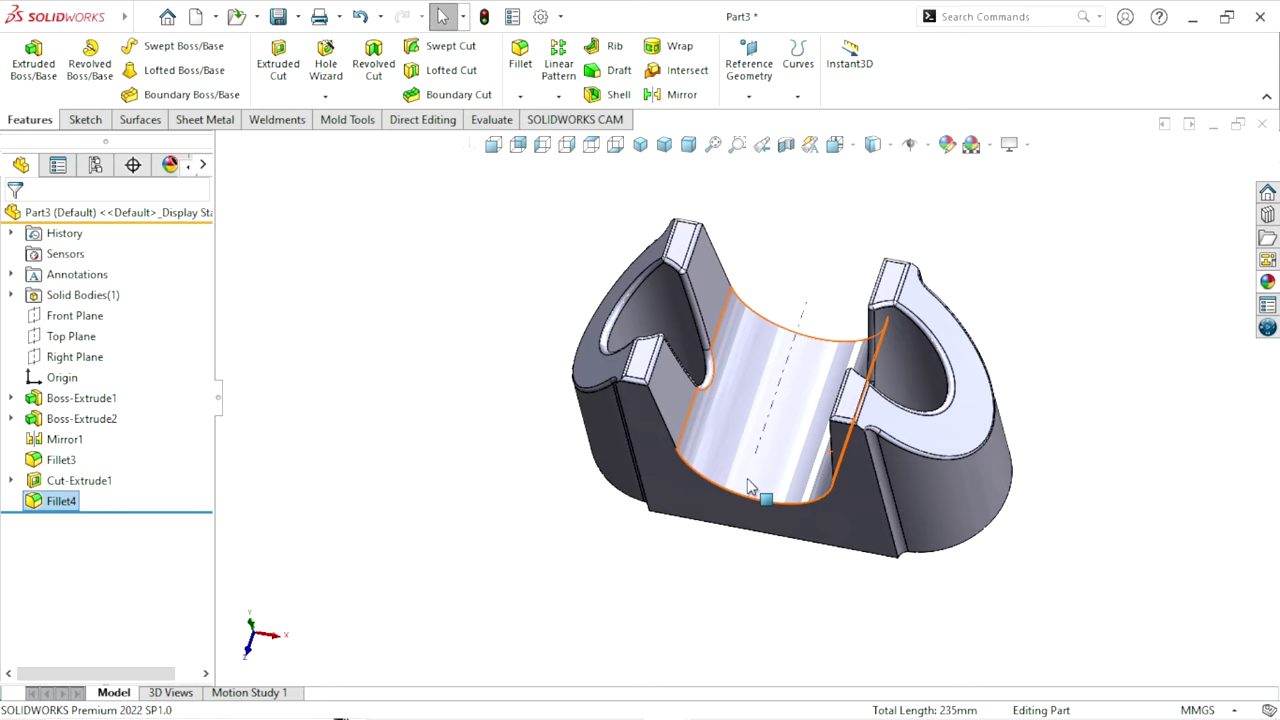
mouse_move(760, 491)
middle_down()
mouse_move(837, 466)
mouse_move(593, 474)
mouse_move(623, 271)
mouse_move(666, 300)
mouse_move(715, 440)
mouse_move(657, 349)
mouse_move(543, 443)
mouse_move(603, 501)
mouse_move(568, 486)
mouse_move(557, 560)
mouse_move(580, 418)
mouse_move(800, 443)
mouse_move(971, 443)
middle_up()
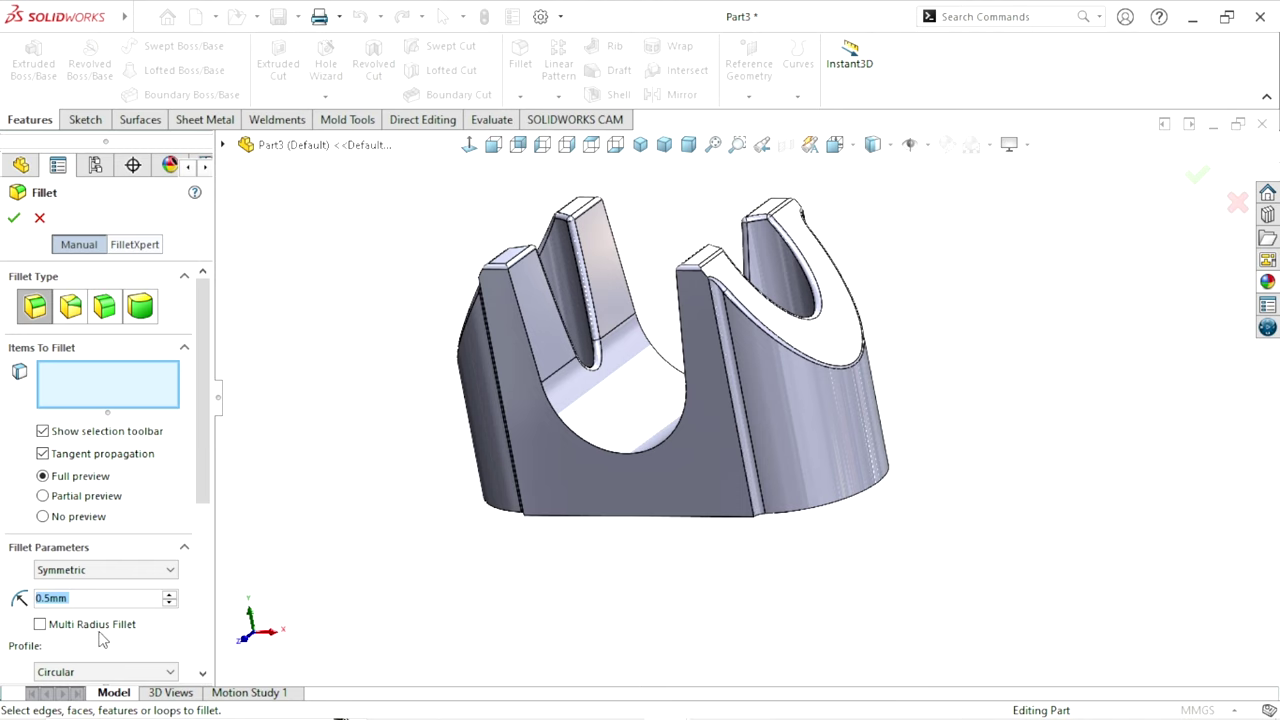
Fillet the two-hole bottom face at 0.5 mm, creating Fillet5
middle_drag(414, 616, 434, 286)
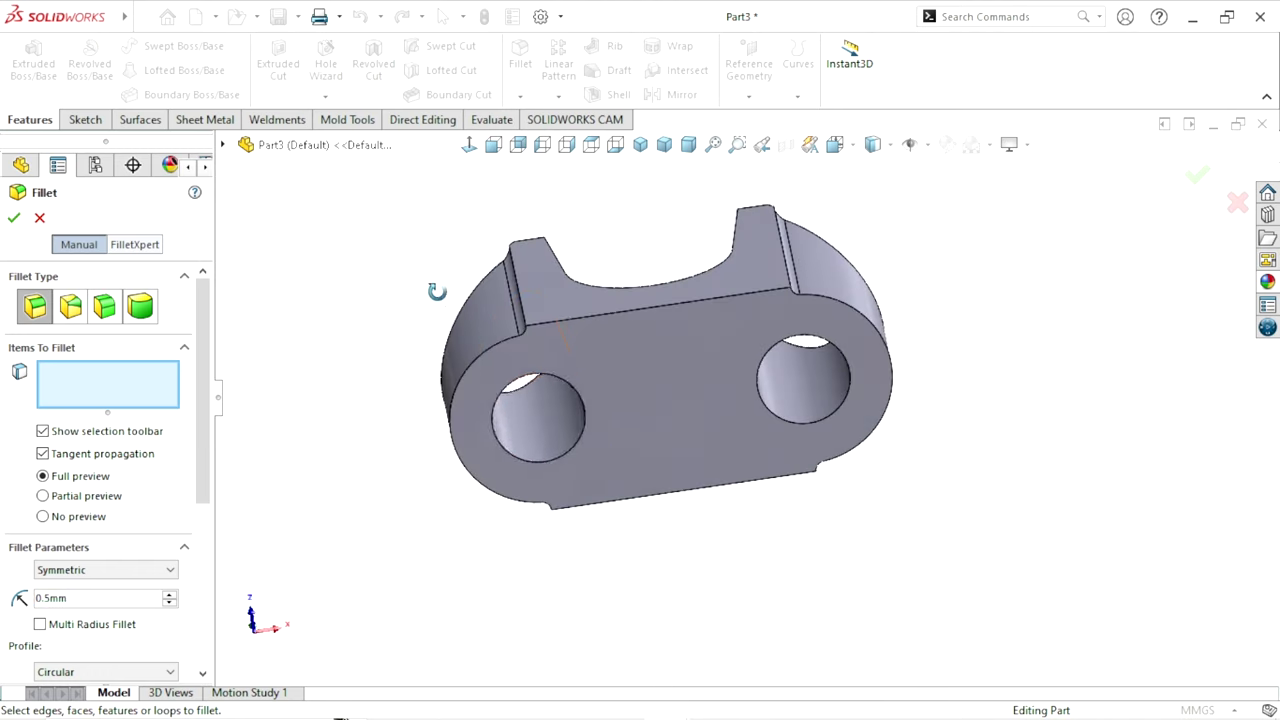
scroll(595, 437, down, 3)
click(481, 460)
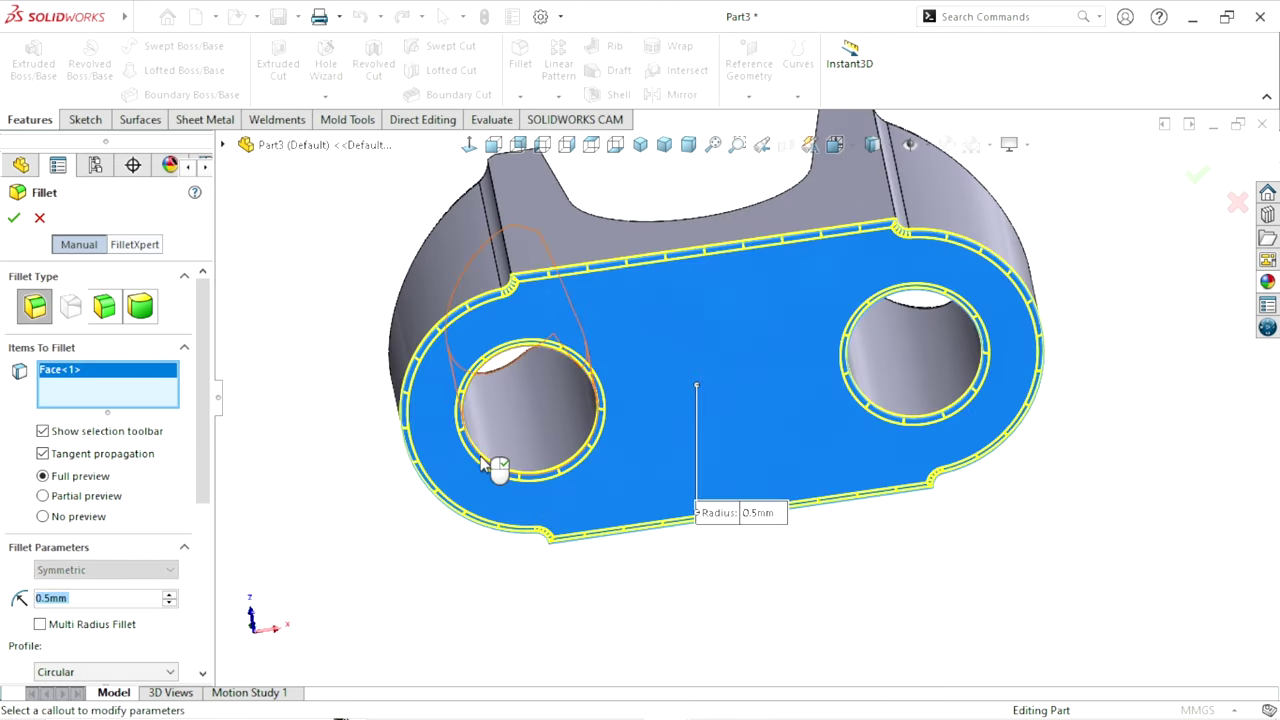
key(Return)
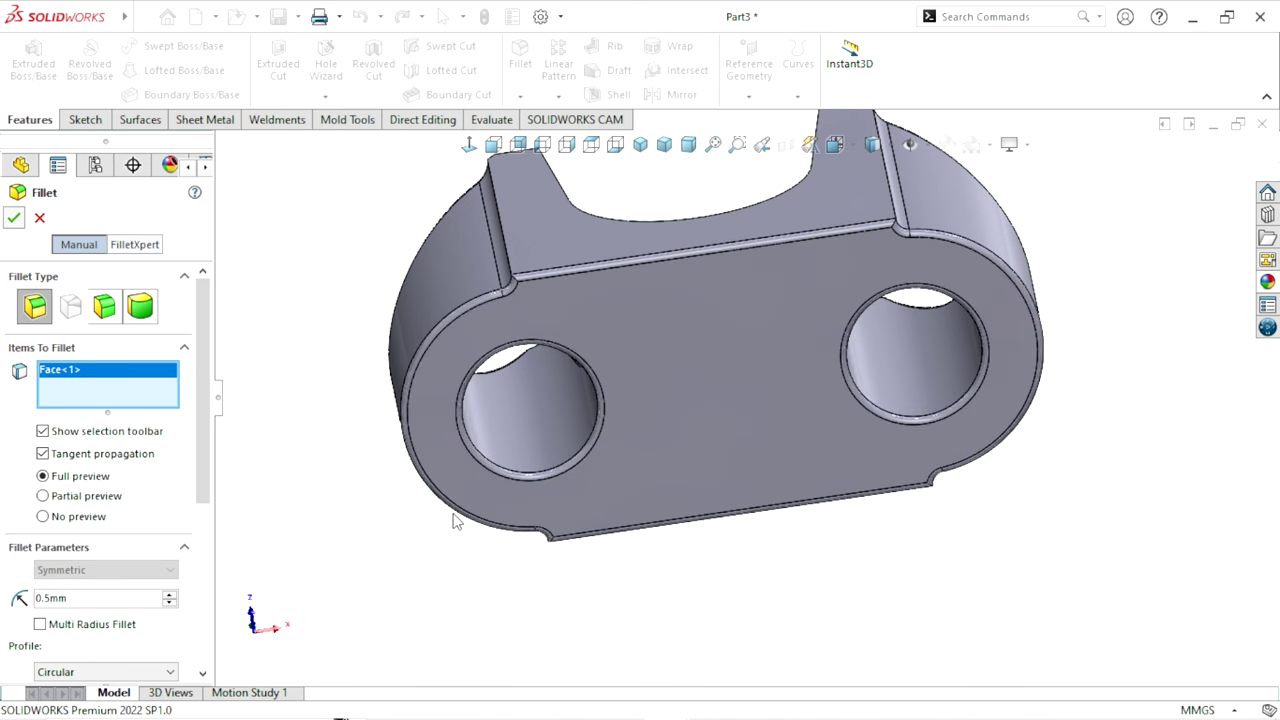
scroll(678, 412, up, 3)
mouse_move(678, 412)
middle_down()
mouse_move(548, 582)
mouse_move(761, 387)
middle_up()
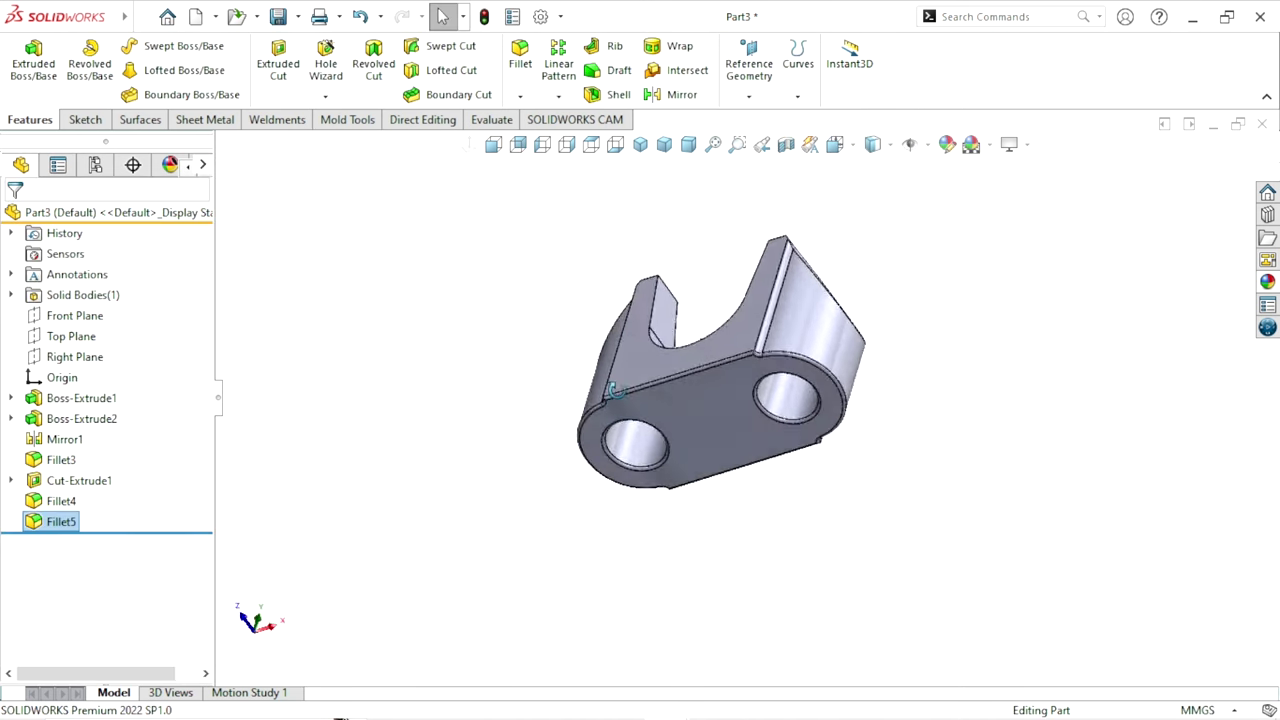
scroll(700, 430, down, 3)
scroll(770, 548, up, 3)
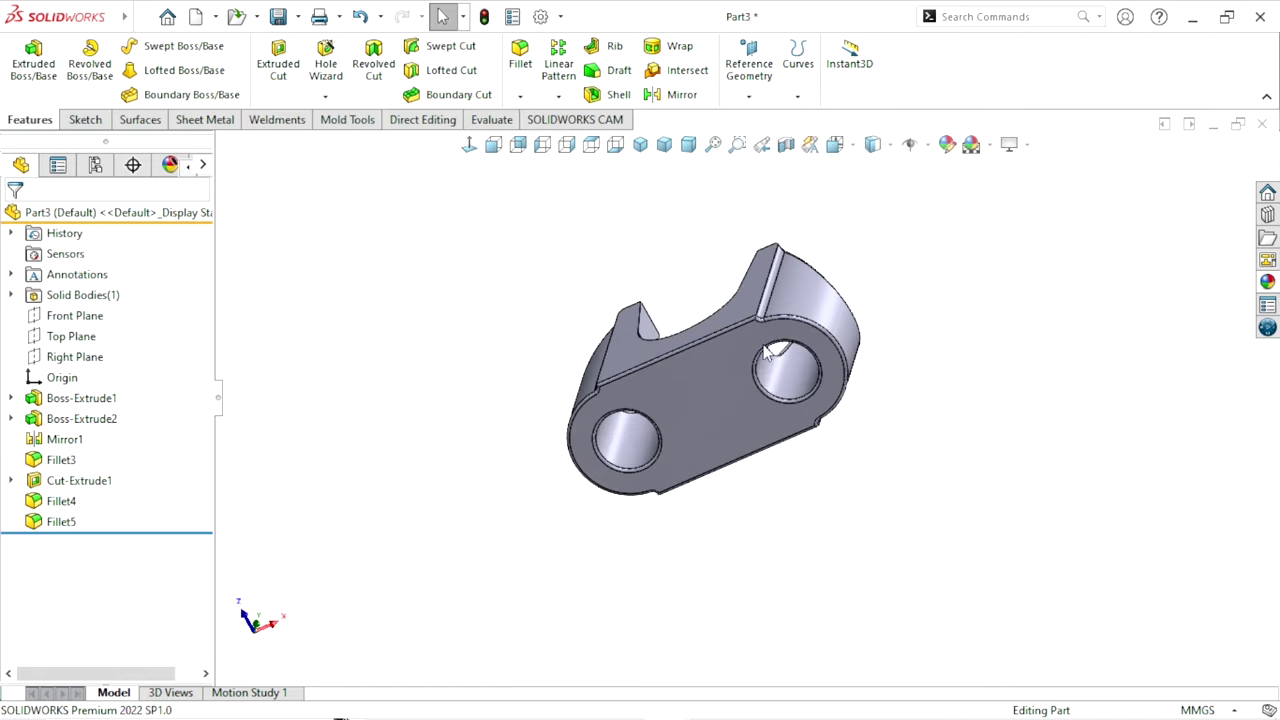
mouse_move(770, 548)
middle_down()
mouse_move(543, 514)
mouse_move(549, 551)
mouse_move(750, 340)
mouse_move(757, 486)
mouse_move(809, 560)
mouse_move(731, 517)
mouse_move(733, 310)
mouse_move(731, 358)
middle_up()
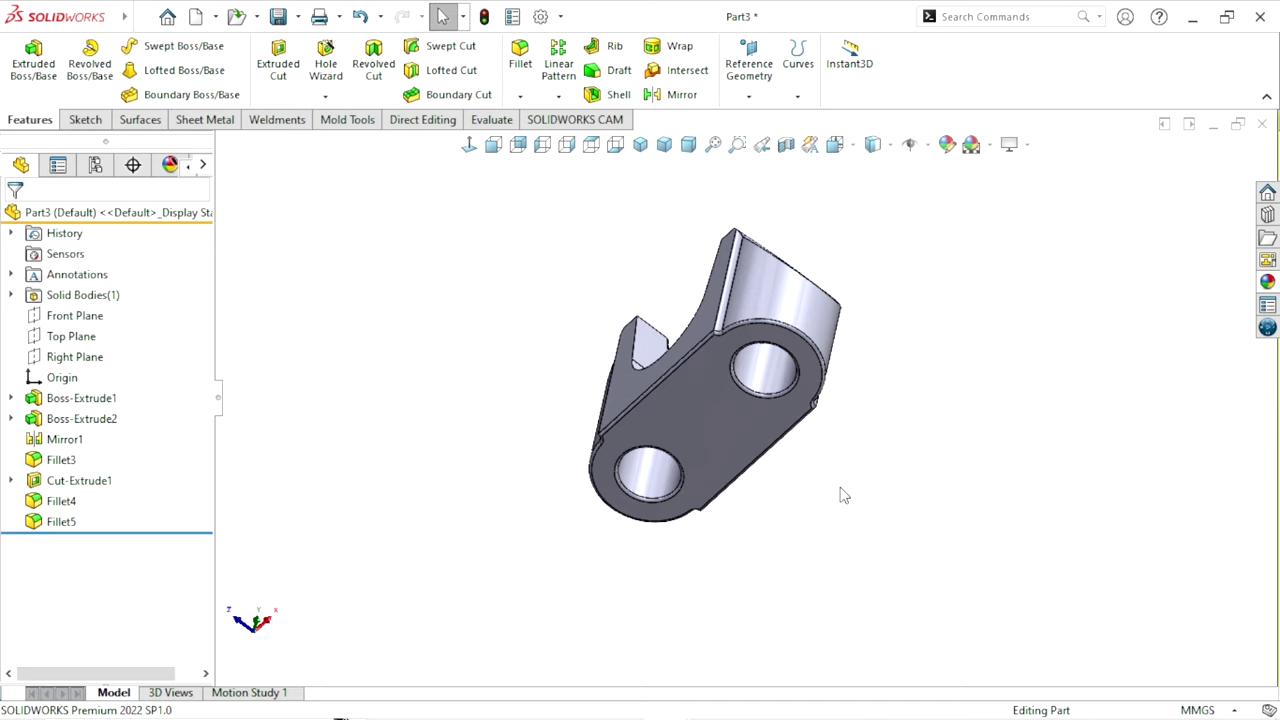
mouse_move(1008, 396)
middle_down()
mouse_move(766, 431)
mouse_move(920, 366)
mouse_move(940, 554)
mouse_move(738, 465)
middle_up()
scroll(738, 465, up, 2)
scroll(738, 465, down, 5)
middle_drag(923, 403, 866, 500)
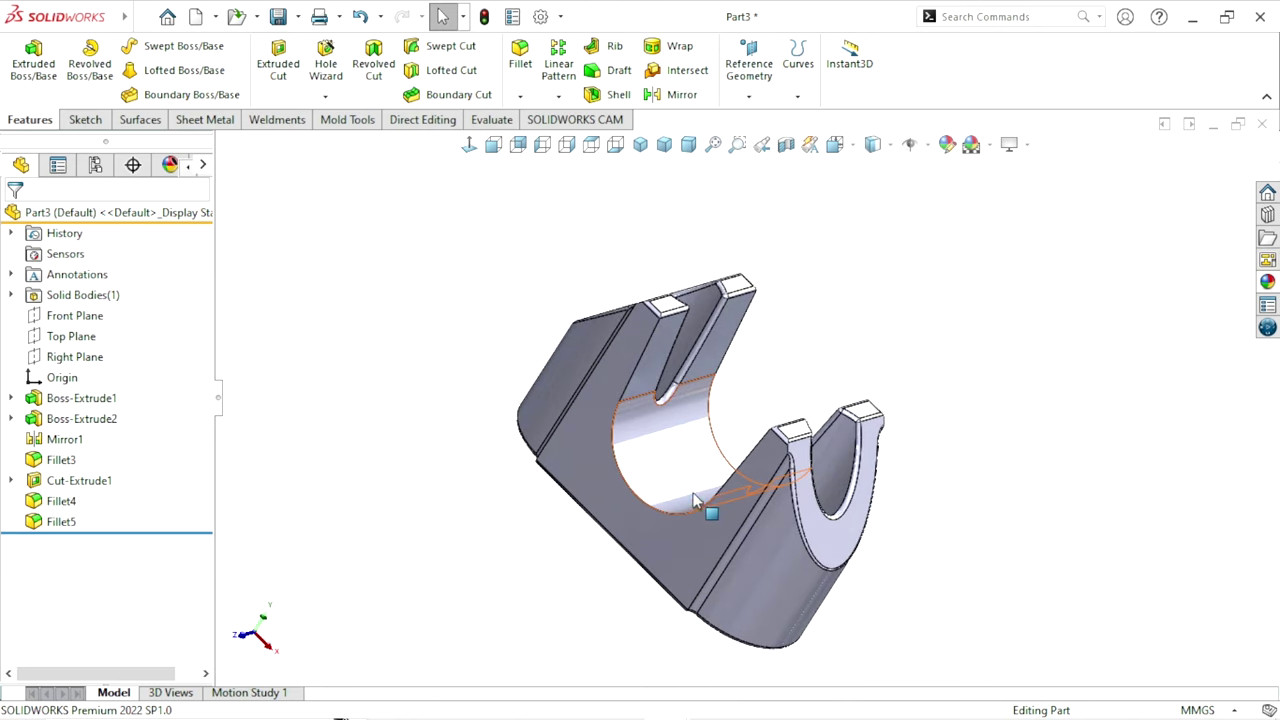
middle_drag(845, 394, 777, 429)
scroll(809, 503, up, 3)
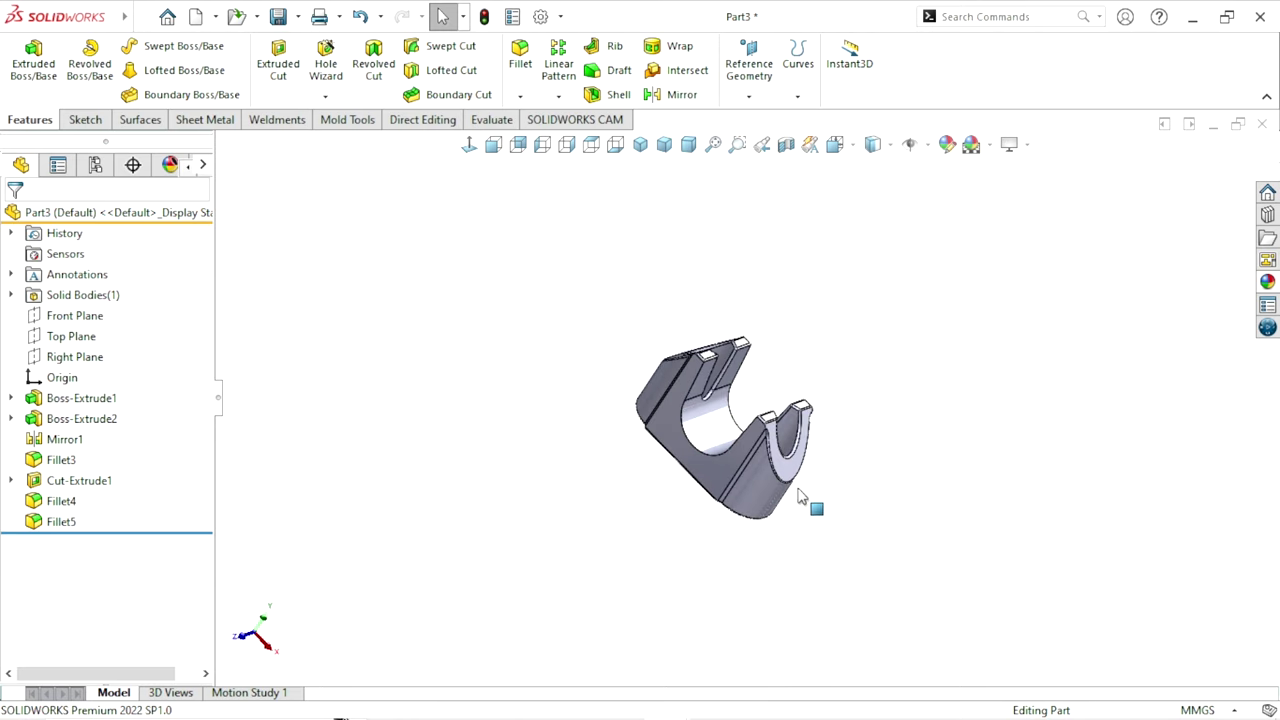
scroll(826, 450, down, 2)
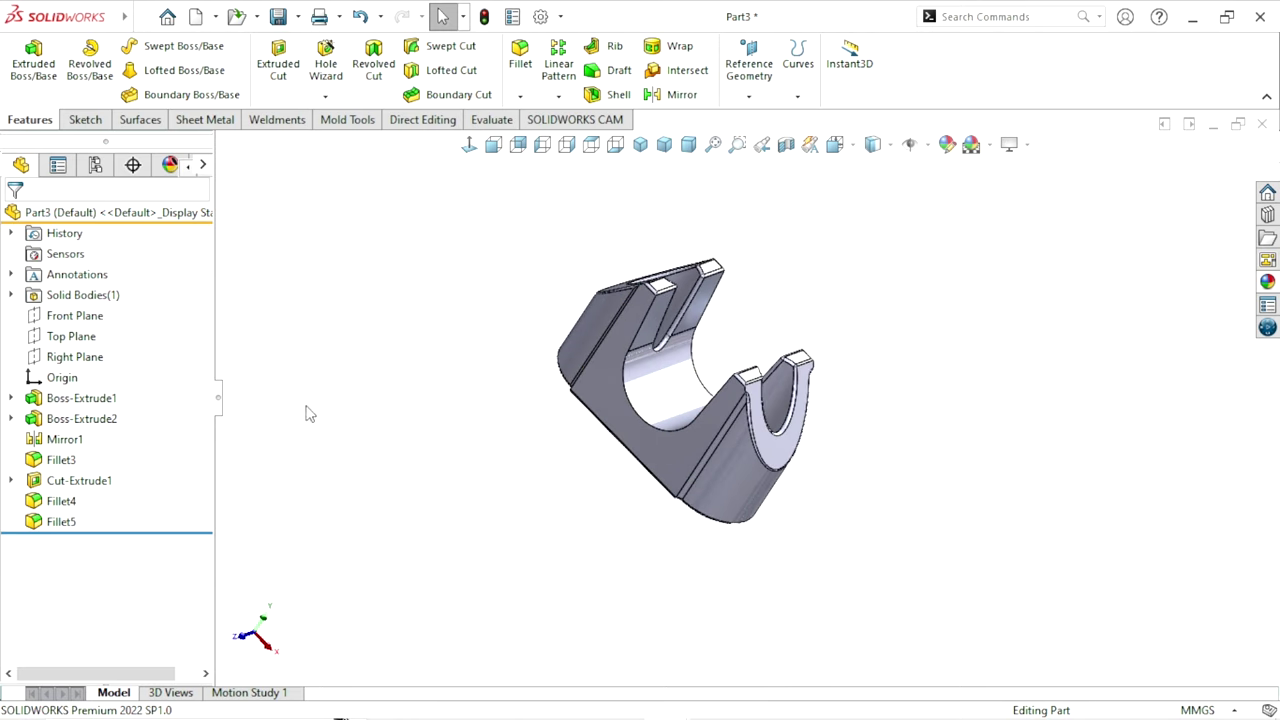
Open a sketch on the Right Plane with Hidden Lines Visible display
click(78, 360)
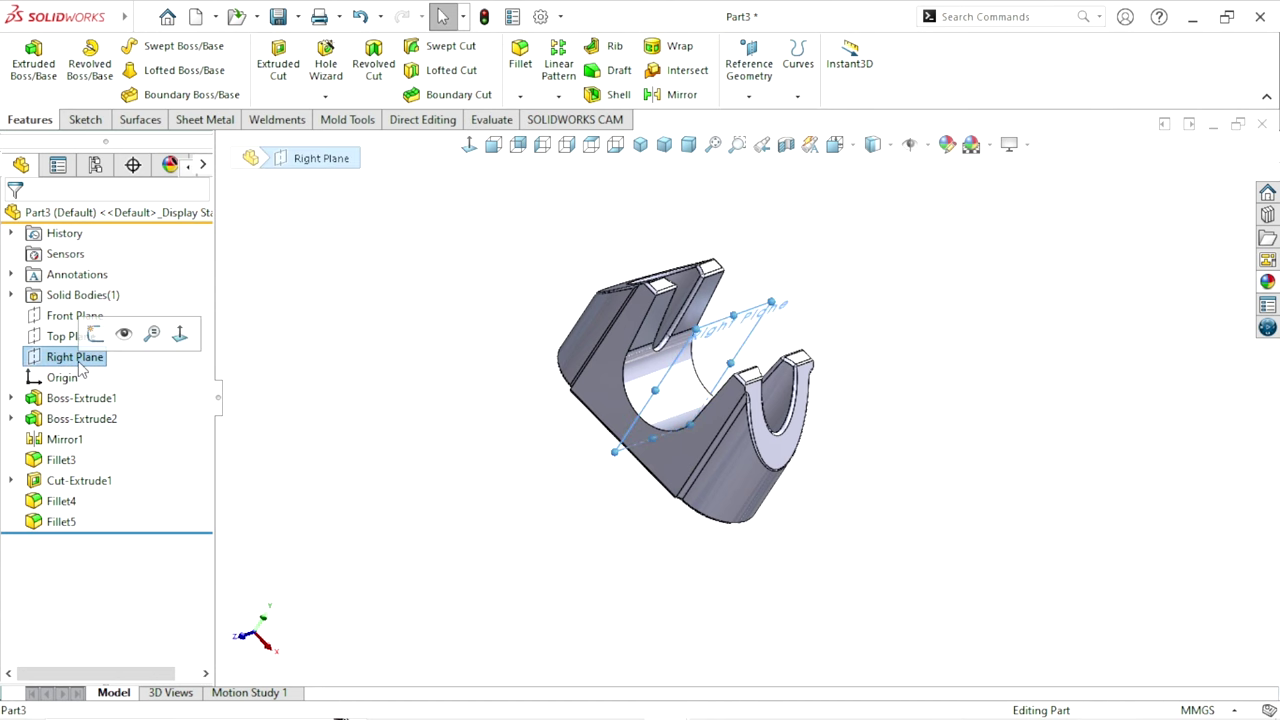
click(95, 338)
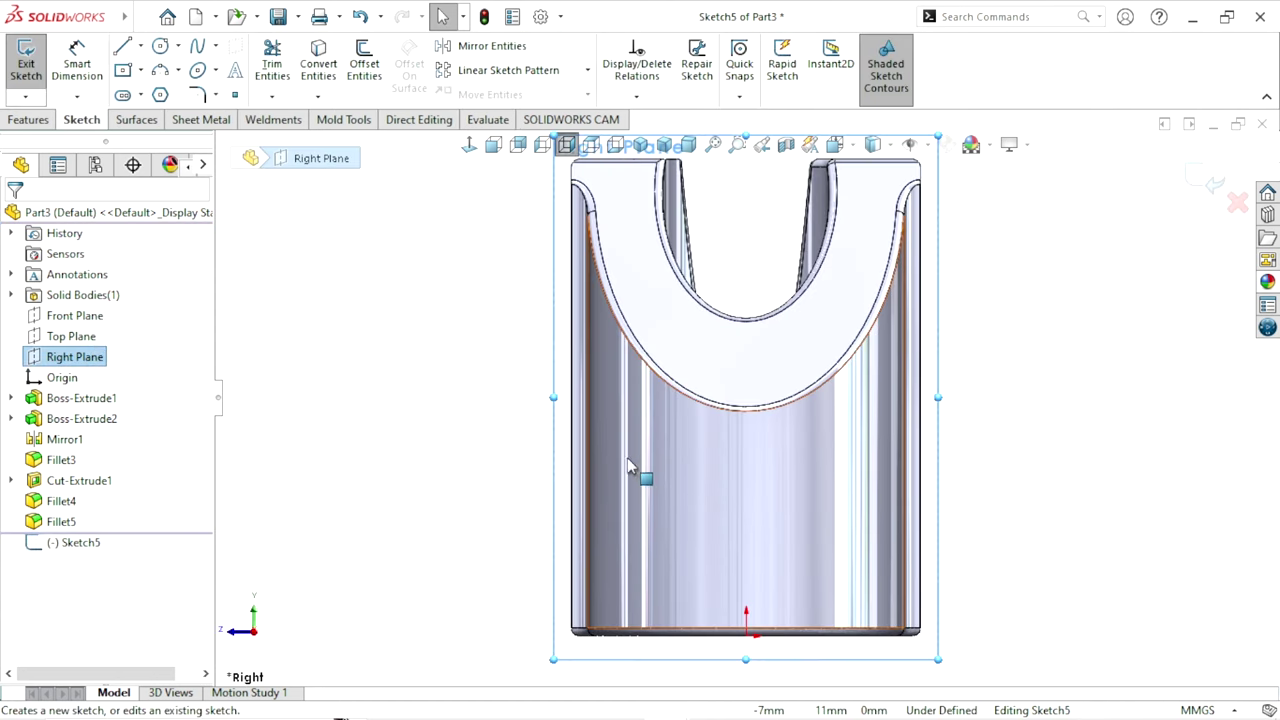
scroll(640, 477, up, 3)
scroll(763, 451, down, 2)
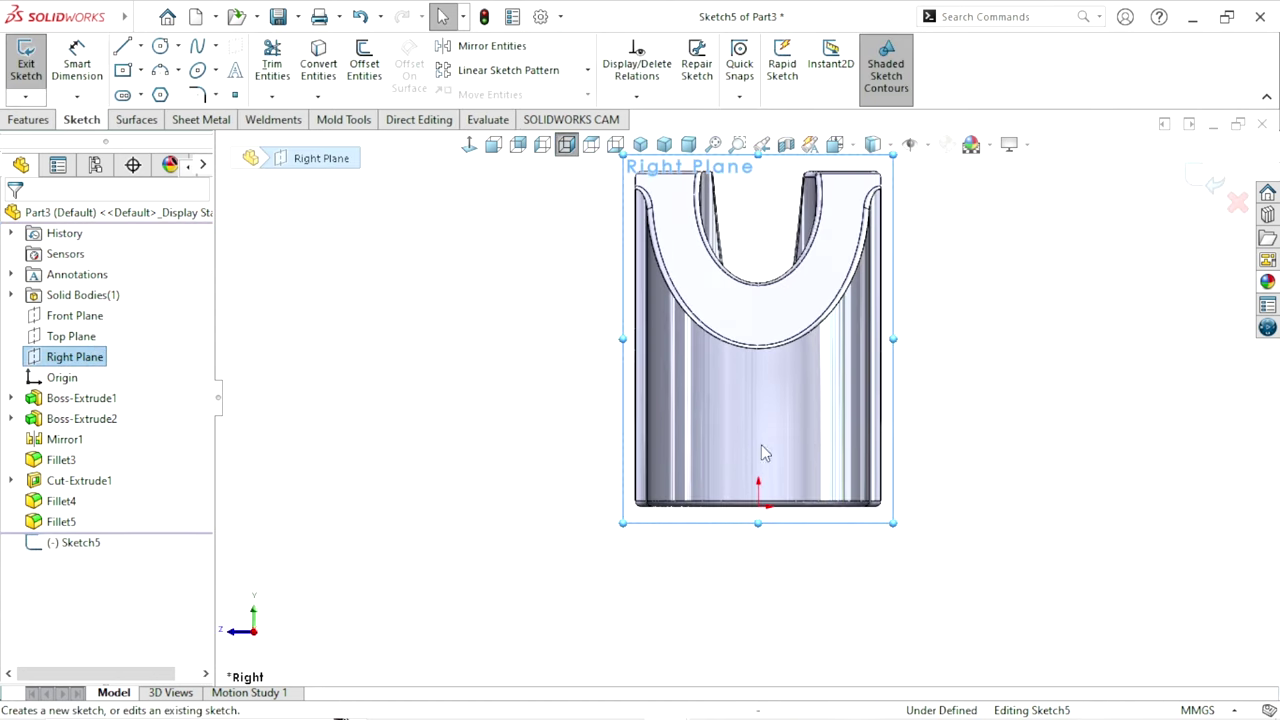
scroll(914, 320, down, 2)
click(905, 290)
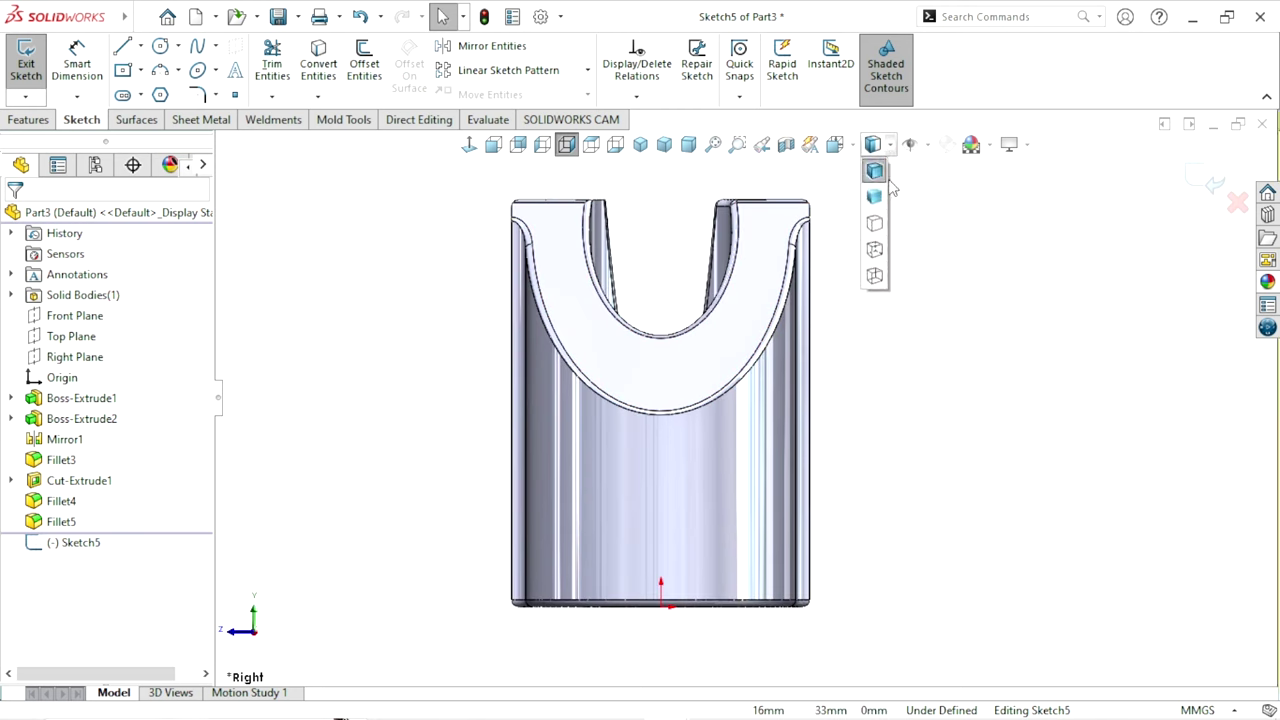
click(875, 252)
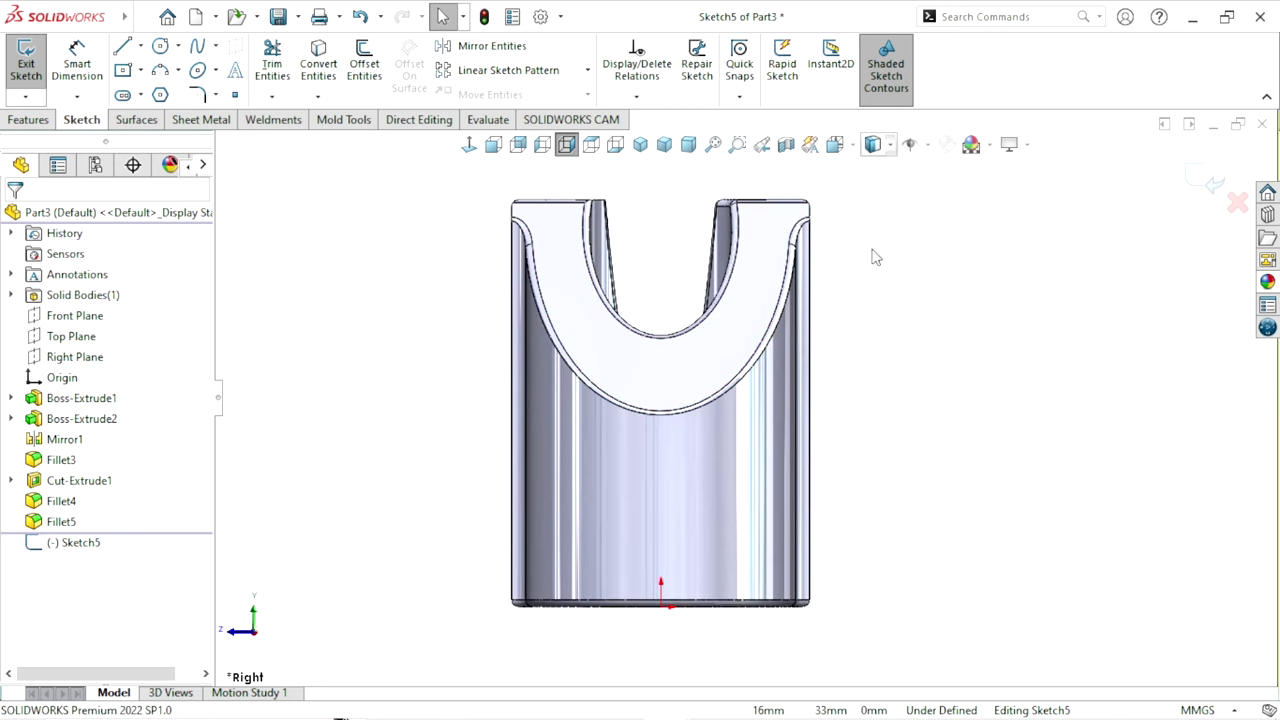
scroll(845, 494, up, 3)
scroll(750, 476, down, 2)
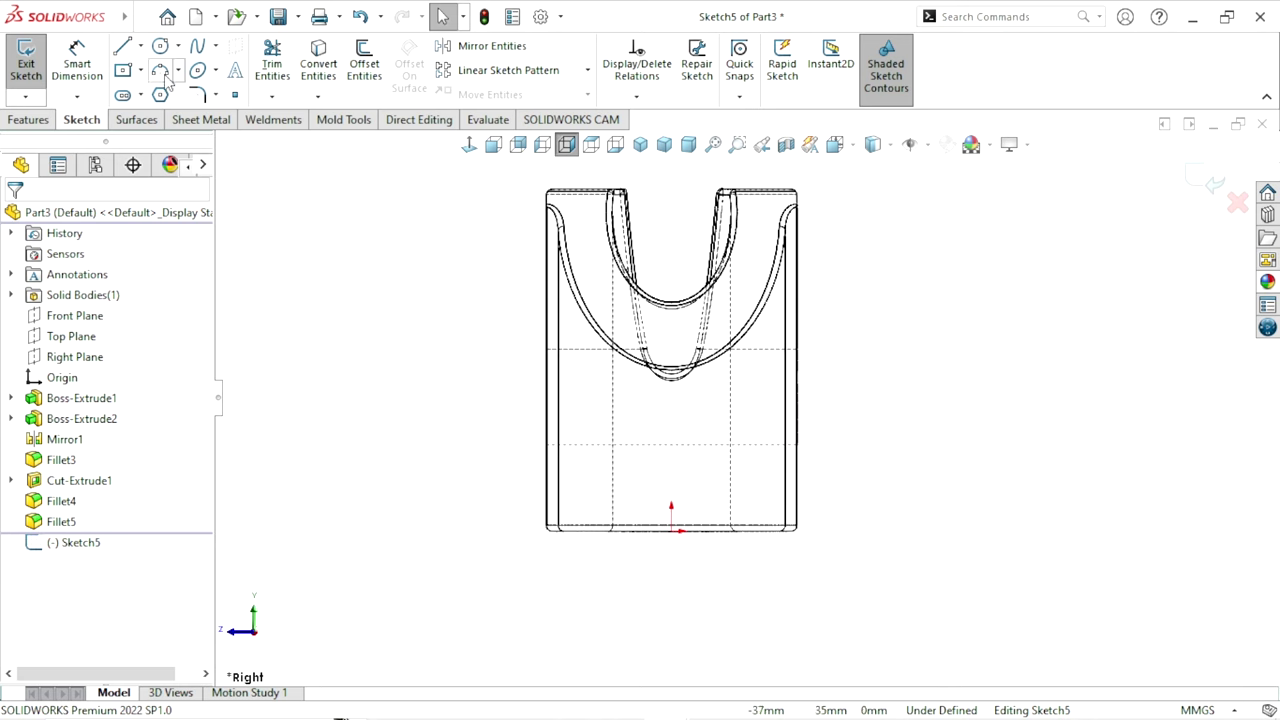
Draw a horizontal line across the clamp's lower body and view it from the right
click(123, 47)
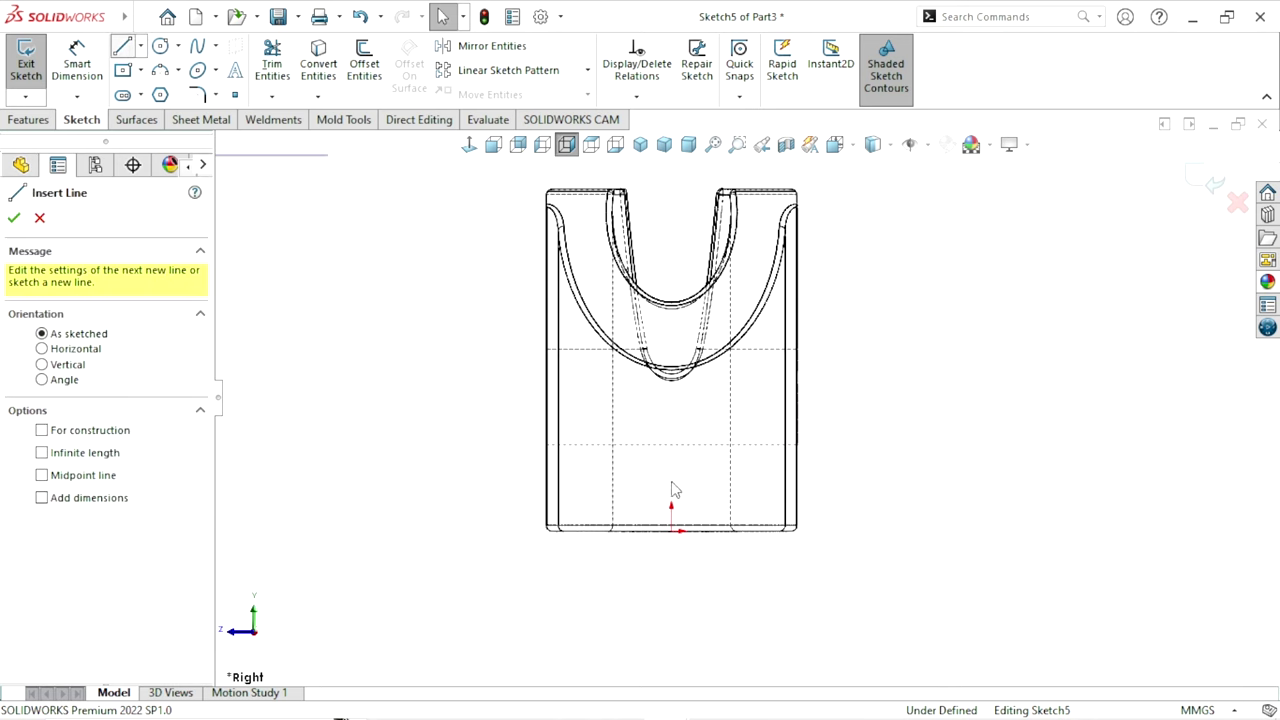
click(600, 446)
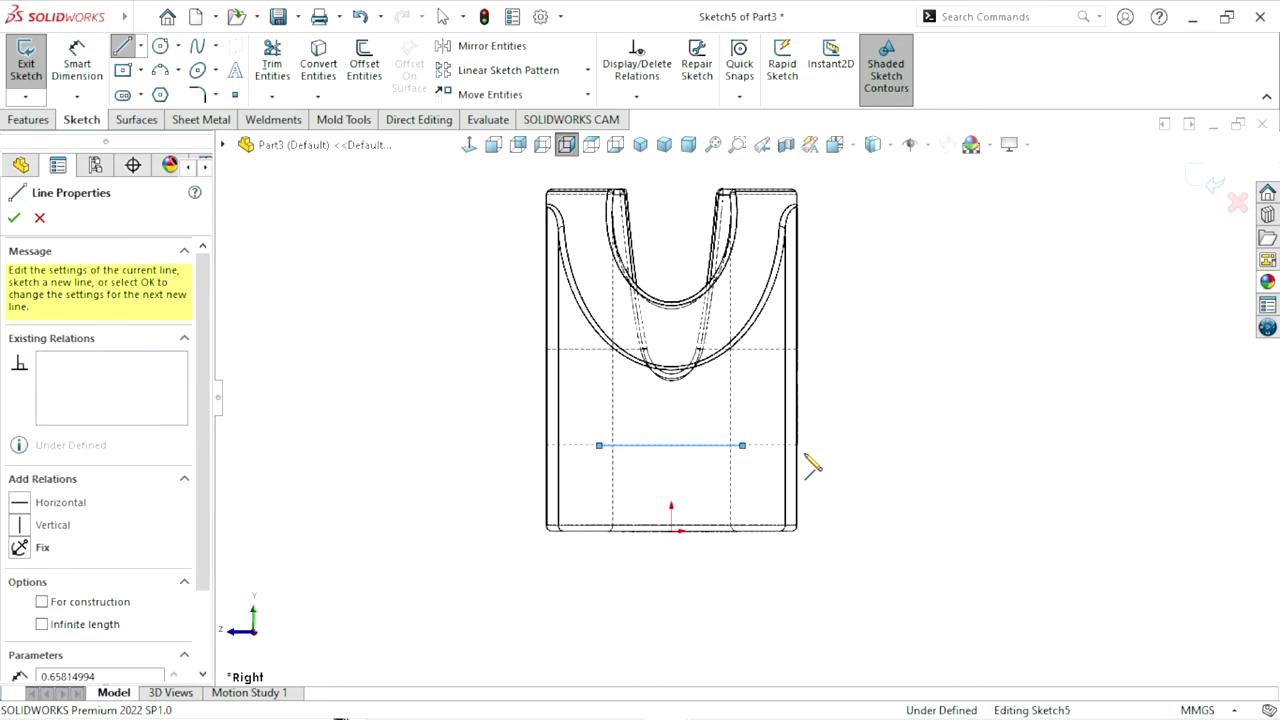
right_click(879, 370)
click(905, 393)
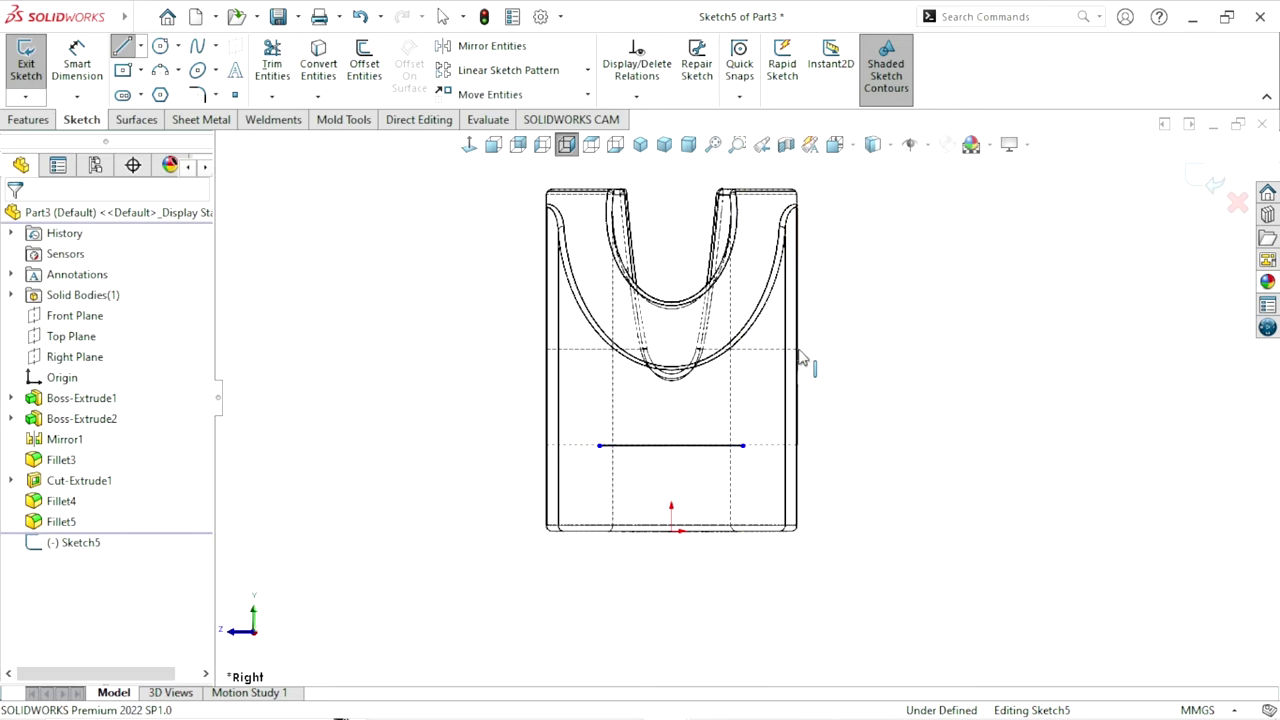
mouse_move(823, 404)
middle_down()
mouse_move(864, 485)
mouse_move(910, 475)
mouse_move(925, 396)
mouse_move(910, 414)
middle_up()
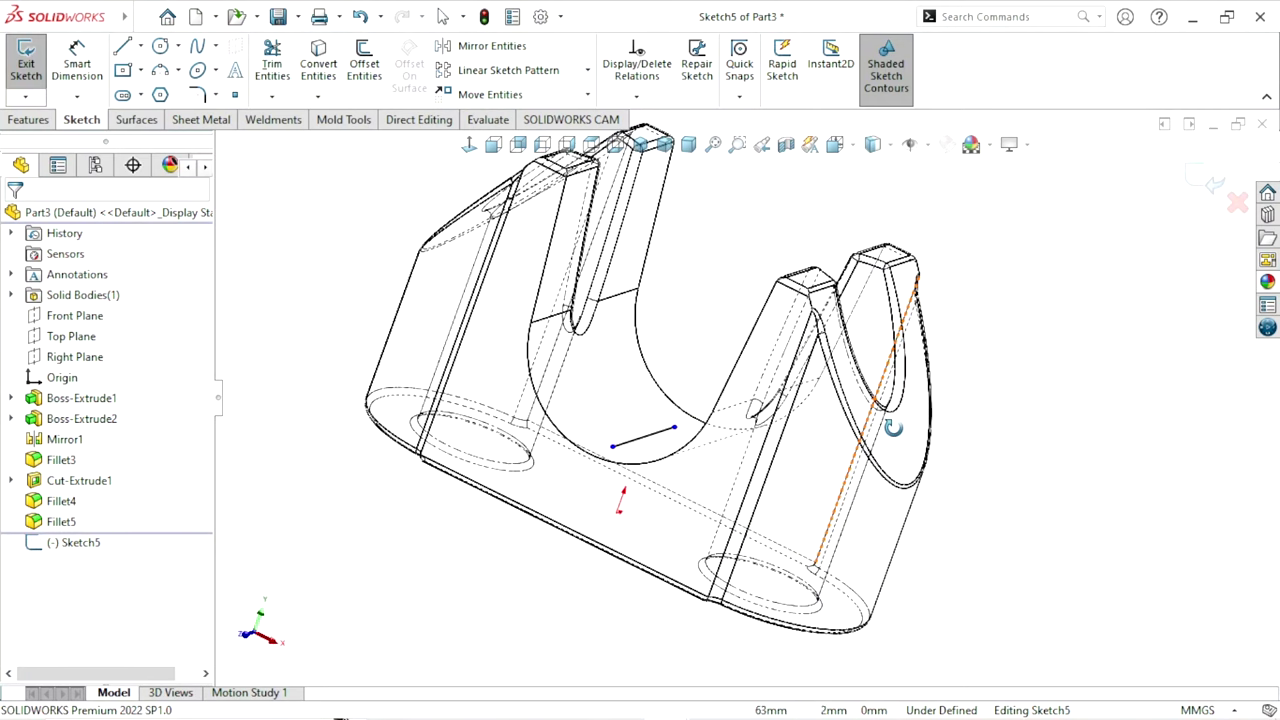
click(566, 144)
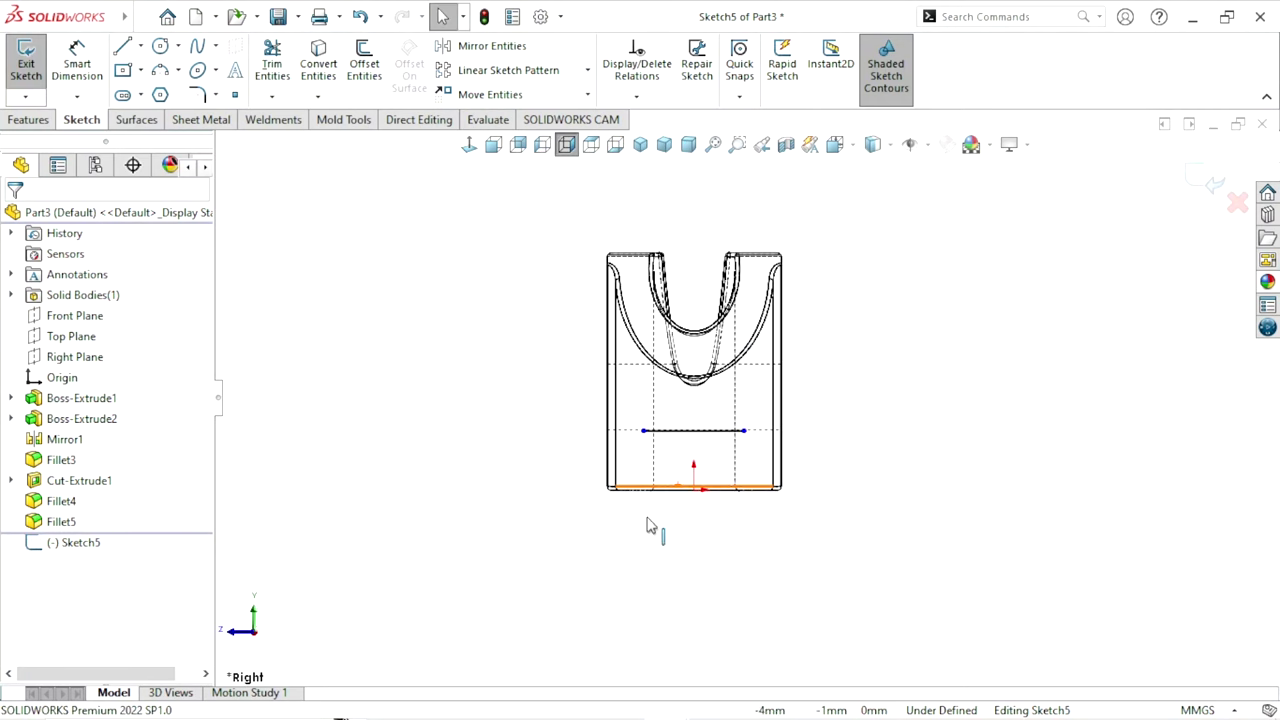
Align the line midpoint vertically with the origin, replacing the conflicting Coincident relation
scroll(654, 480, down, 2)
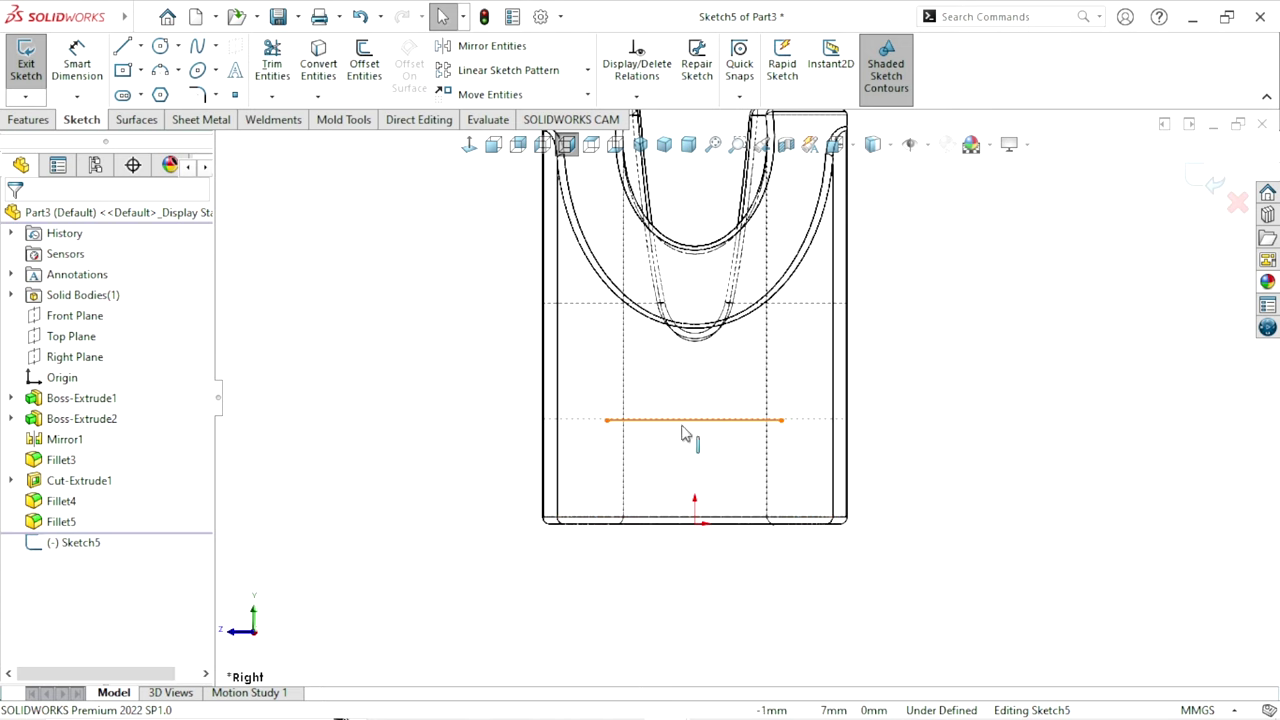
click(695, 421)
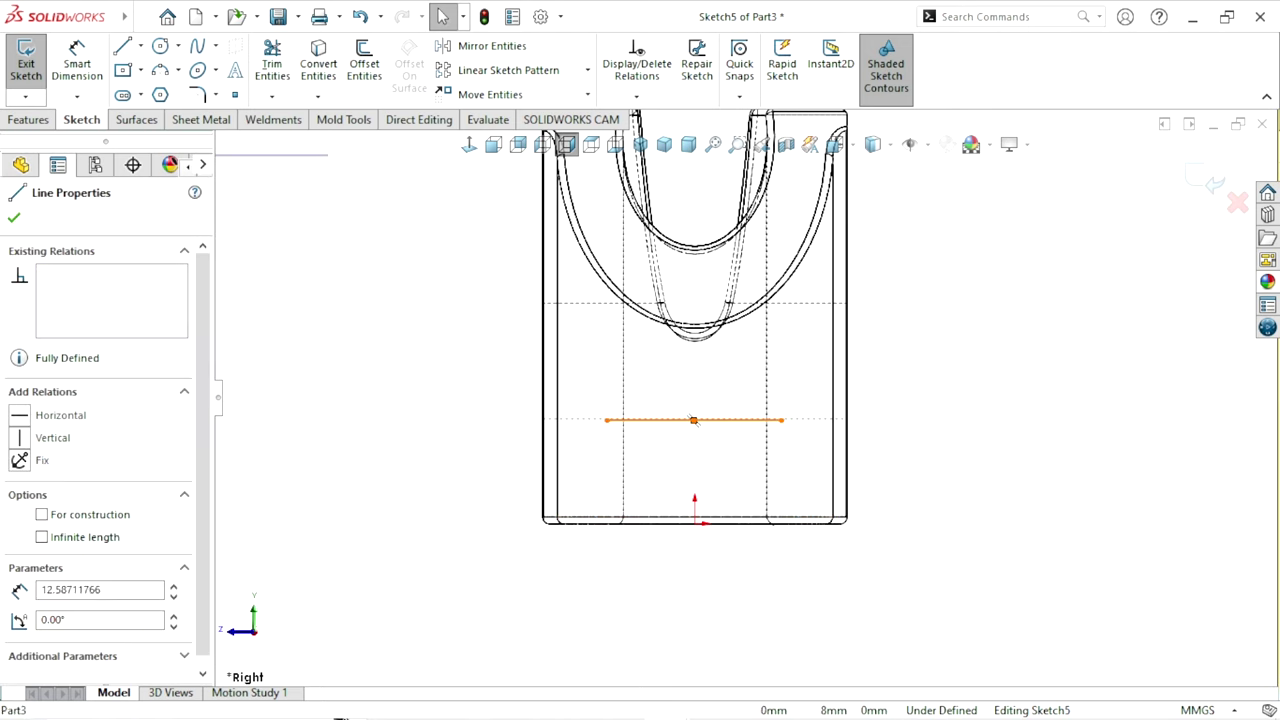
ctrl+click(697, 531)
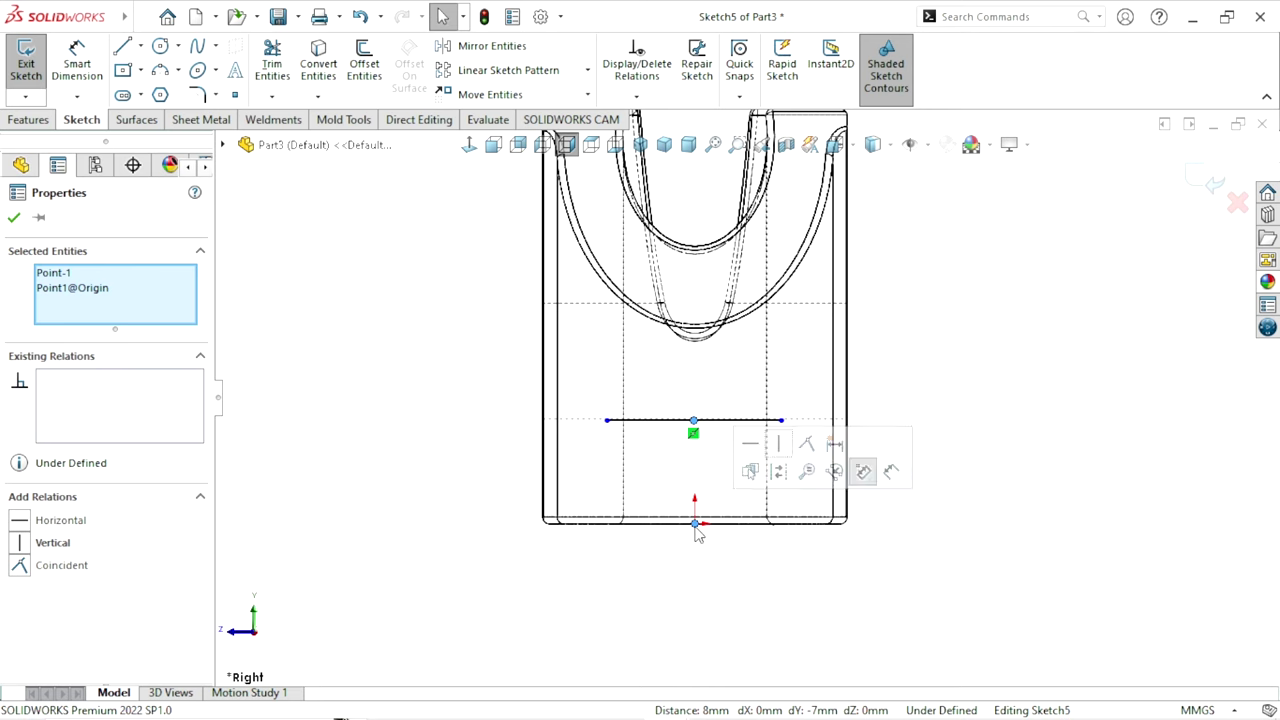
click(808, 447)
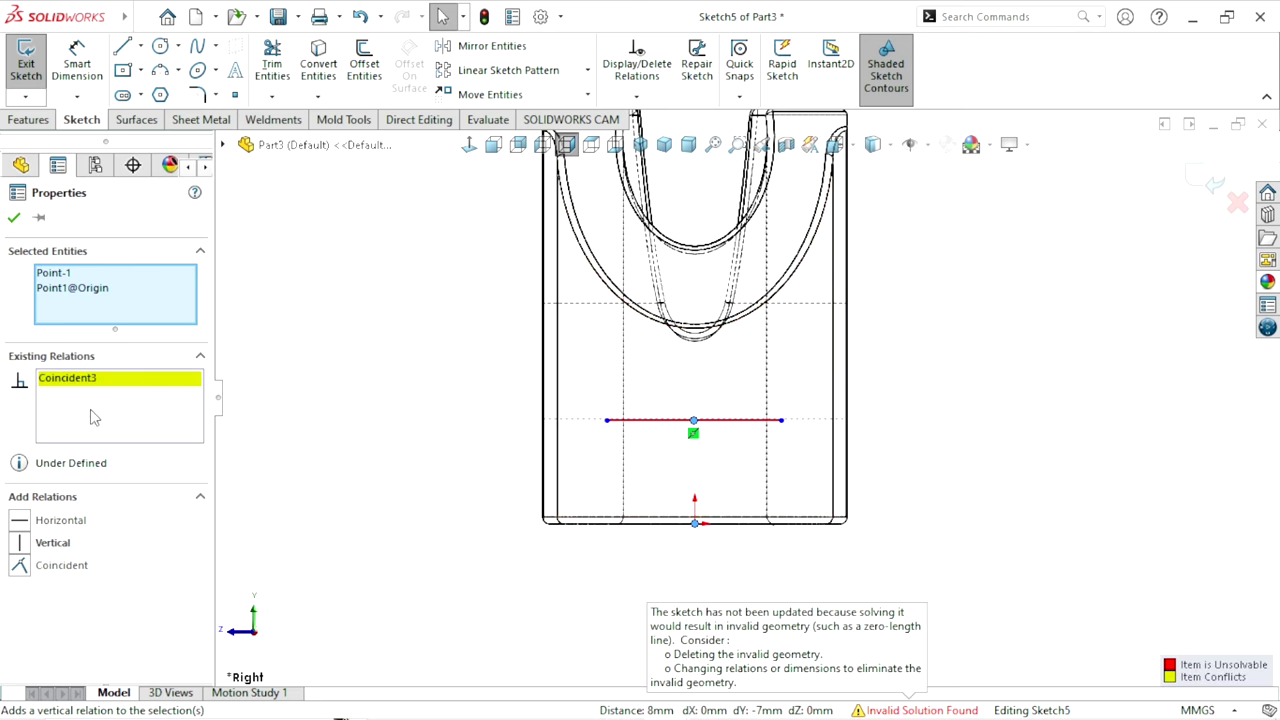
right_click(106, 380)
click(153, 414)
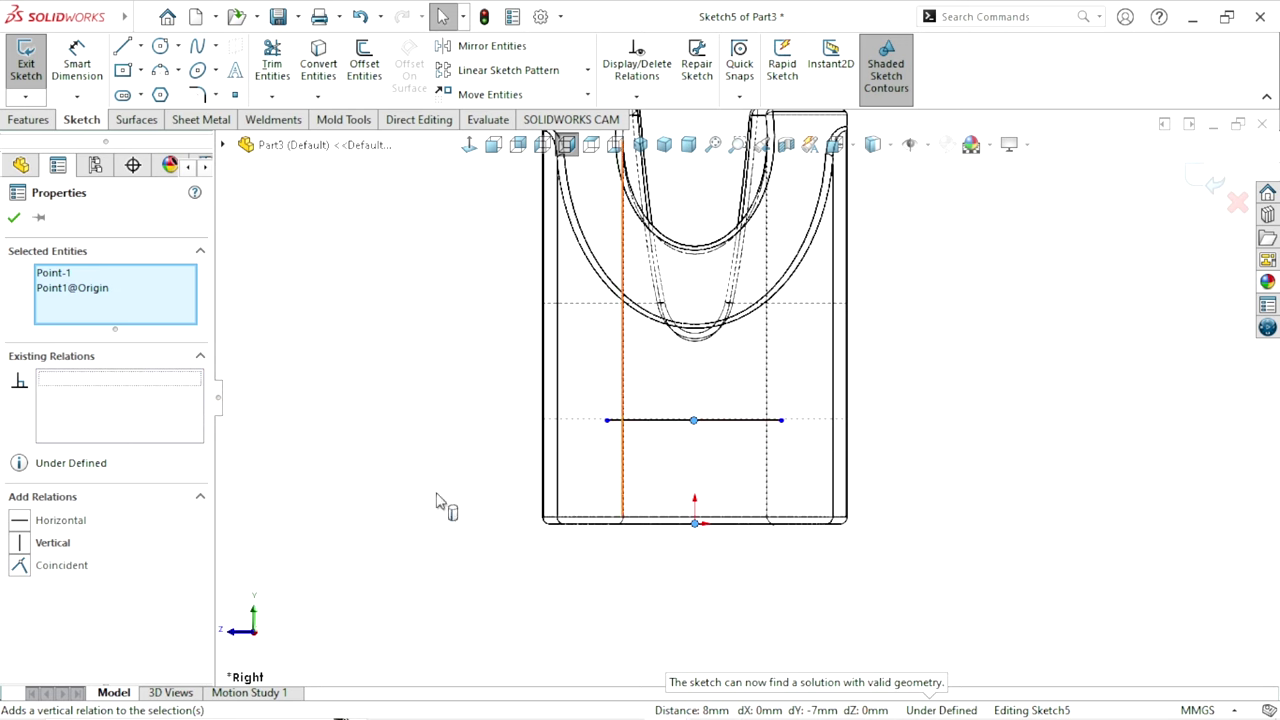
click(20, 542)
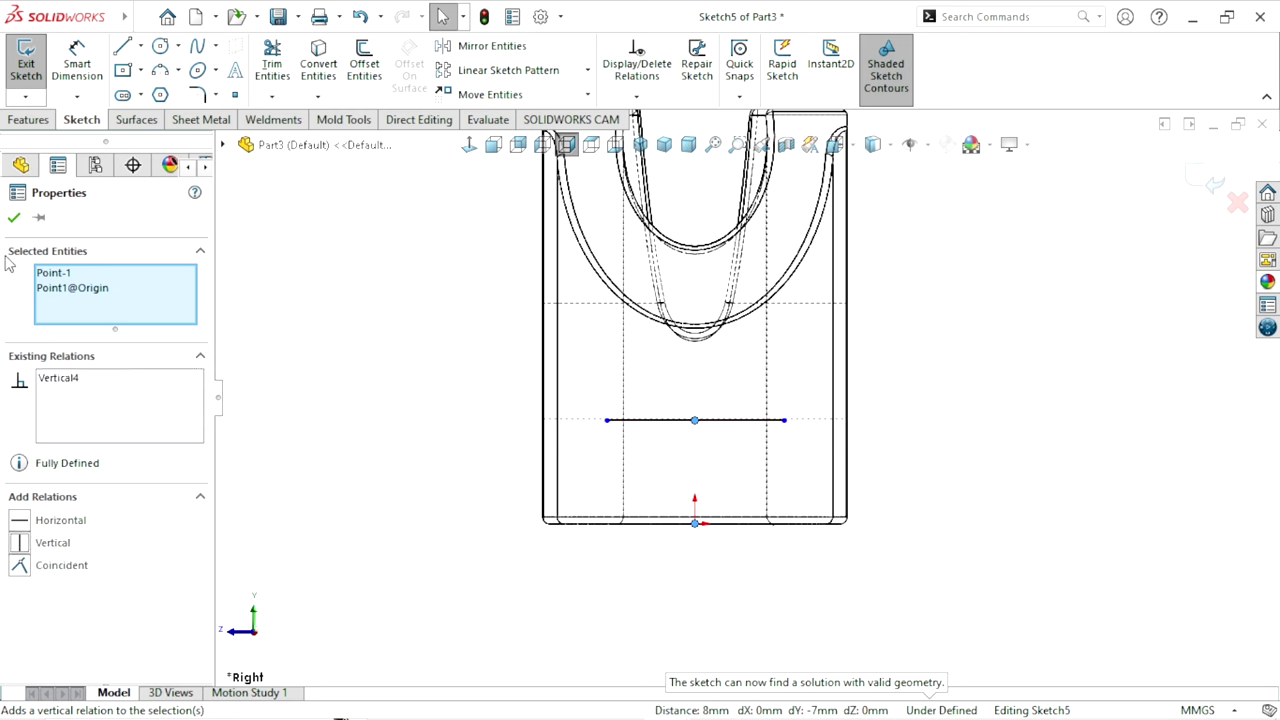
click(15, 219)
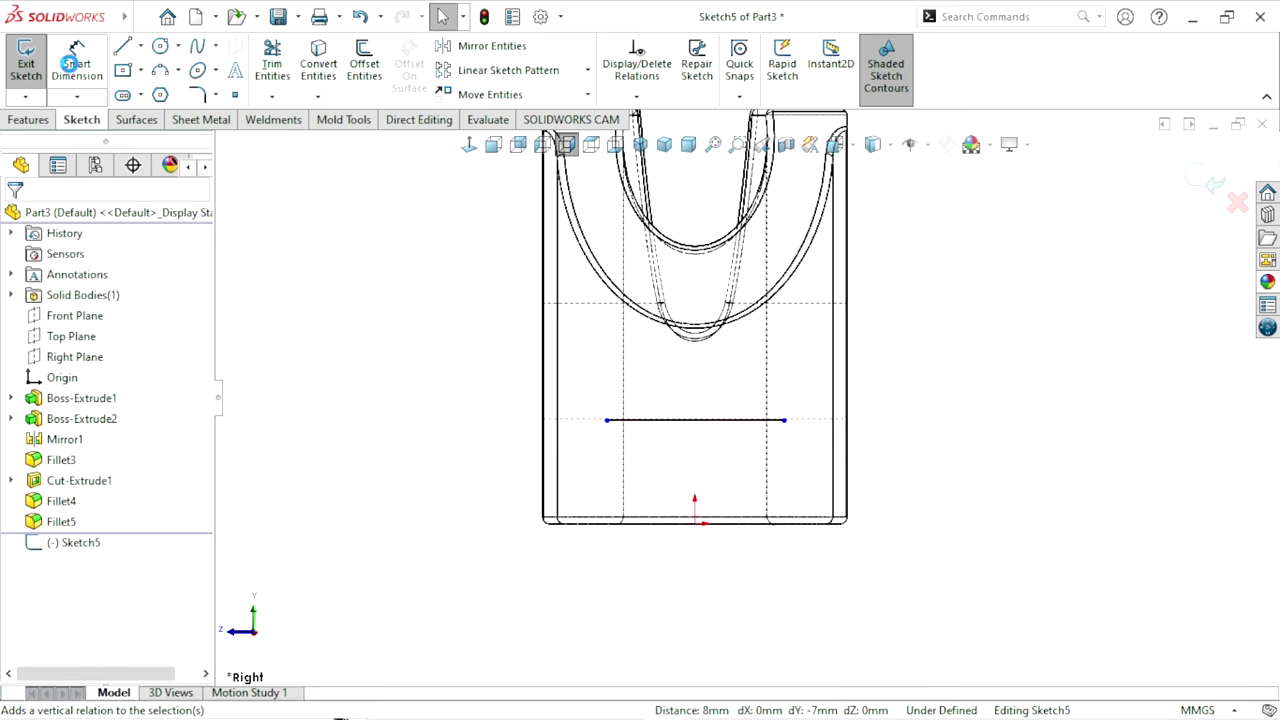
Dimension the line to 15 mm long and exit the sketch
click(715, 420)
click(697, 590)
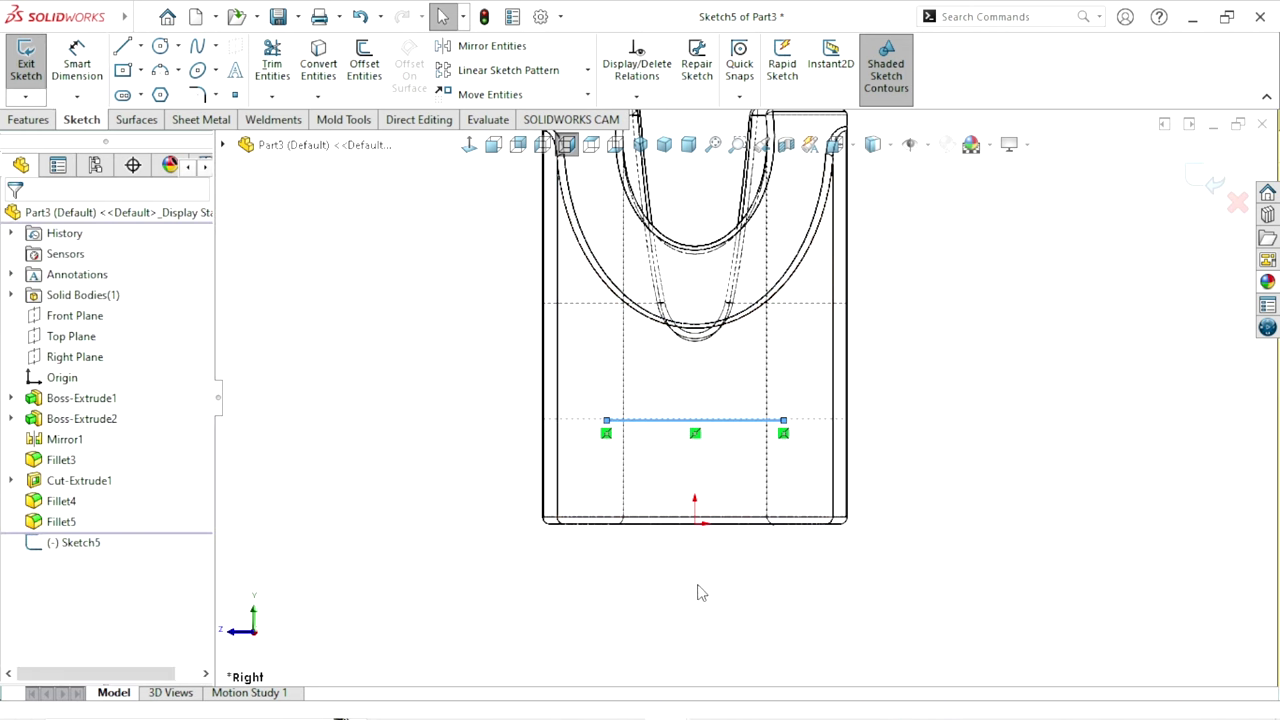
click(77, 65)
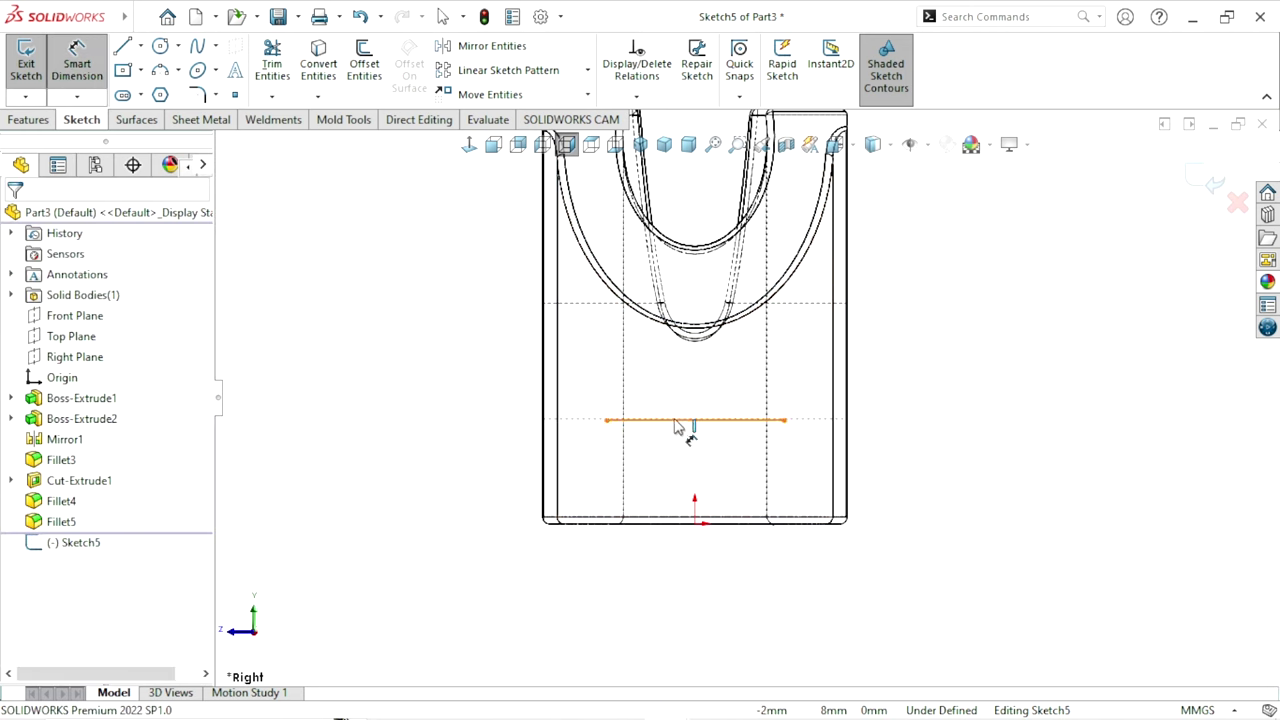
click(702, 395)
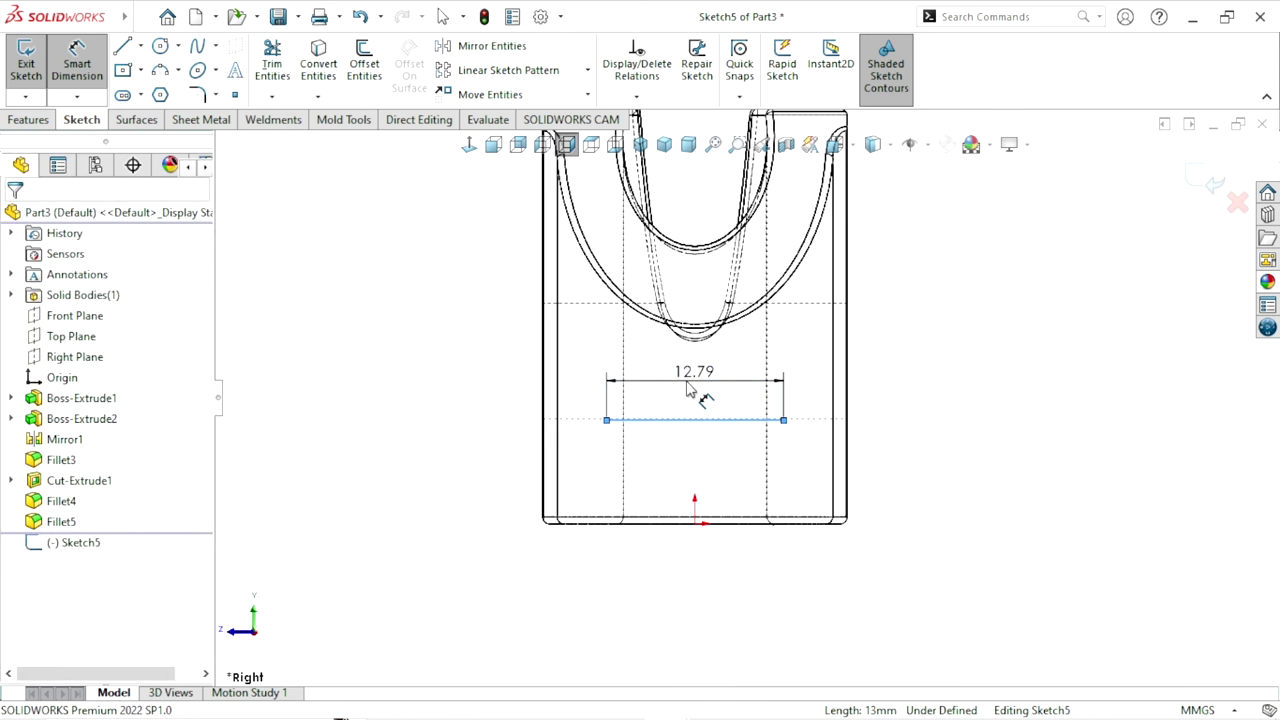
click(687, 390)
text(15)
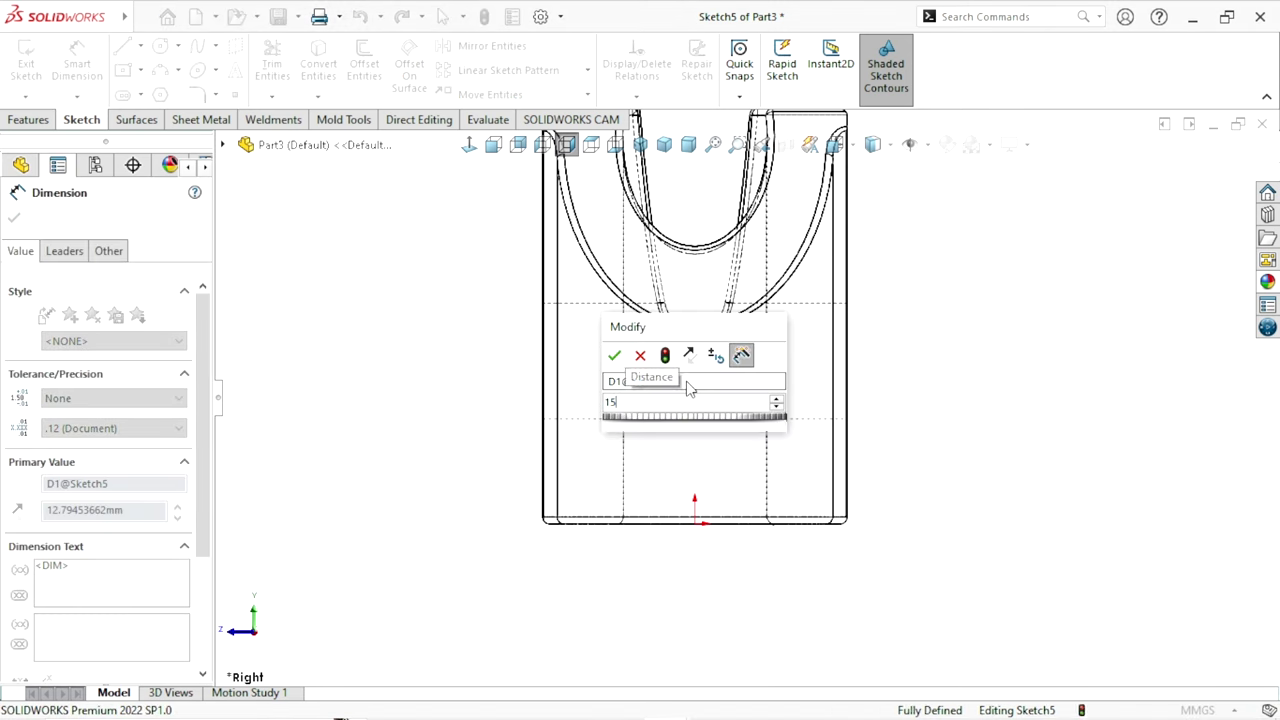
key(Return)
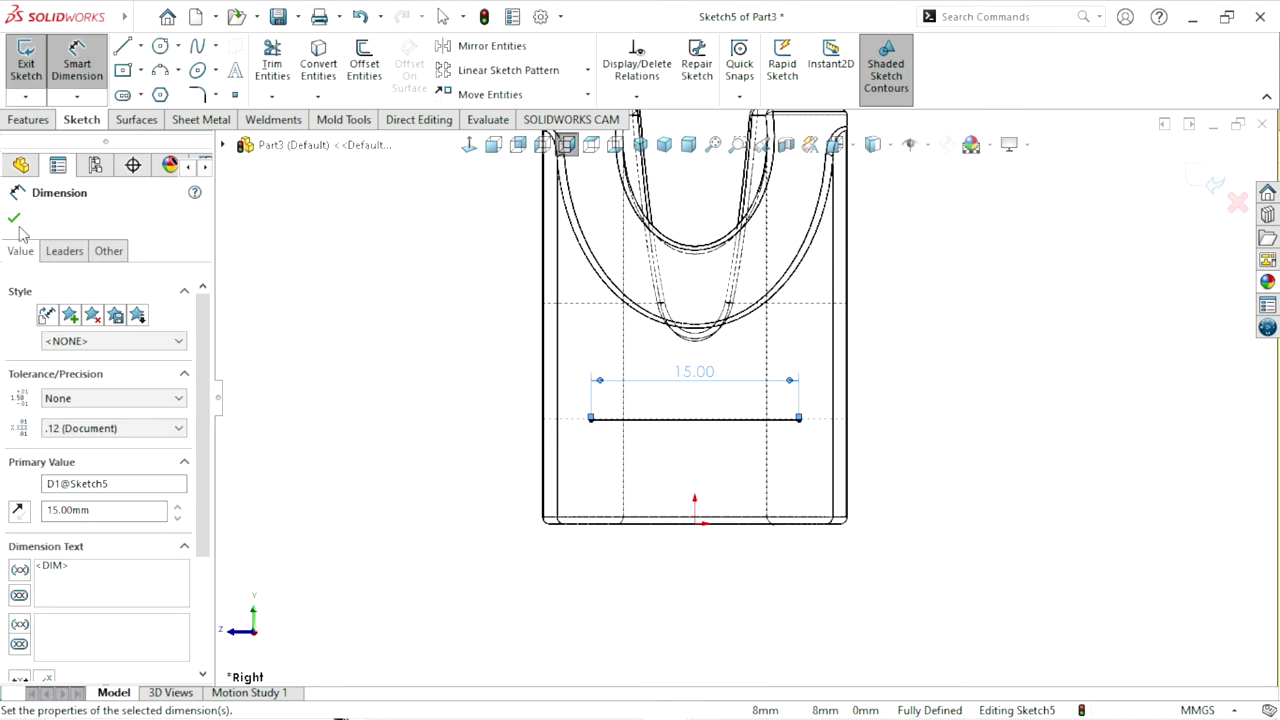
click(14, 219)
click(1214, 185)
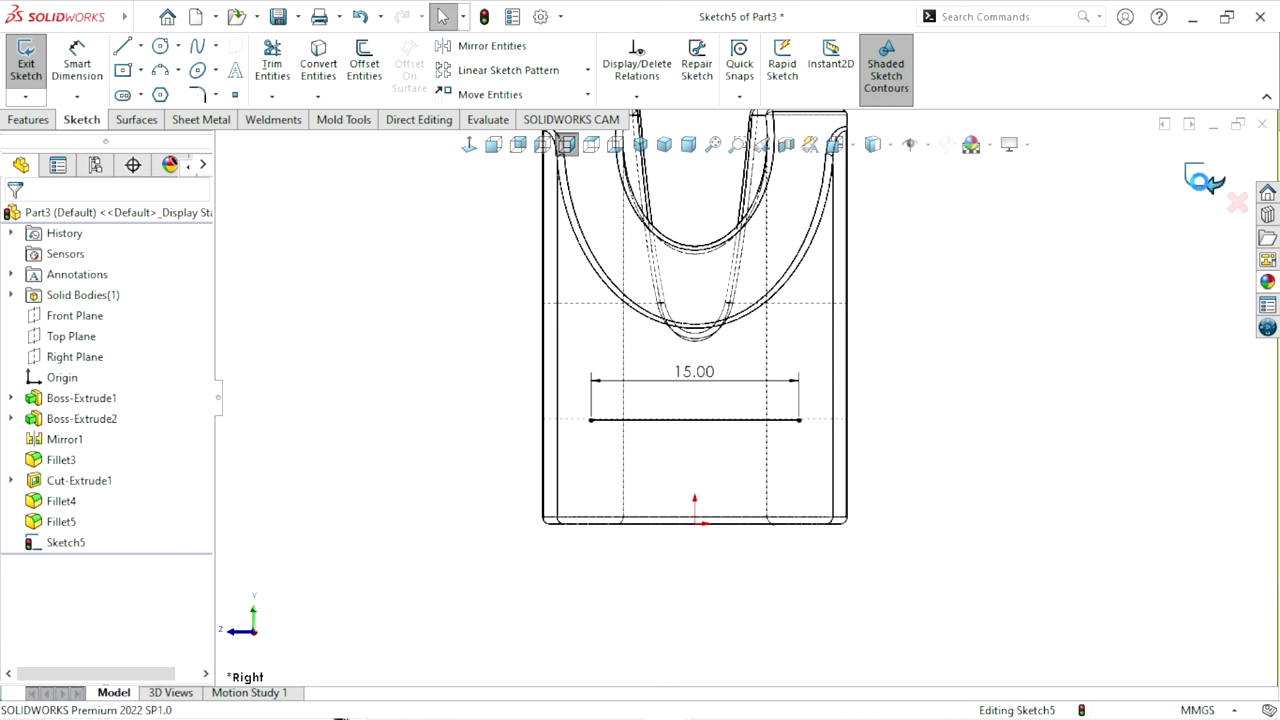
Switch the display to Shaded and tilt the model into a 3D view
click(872, 144)
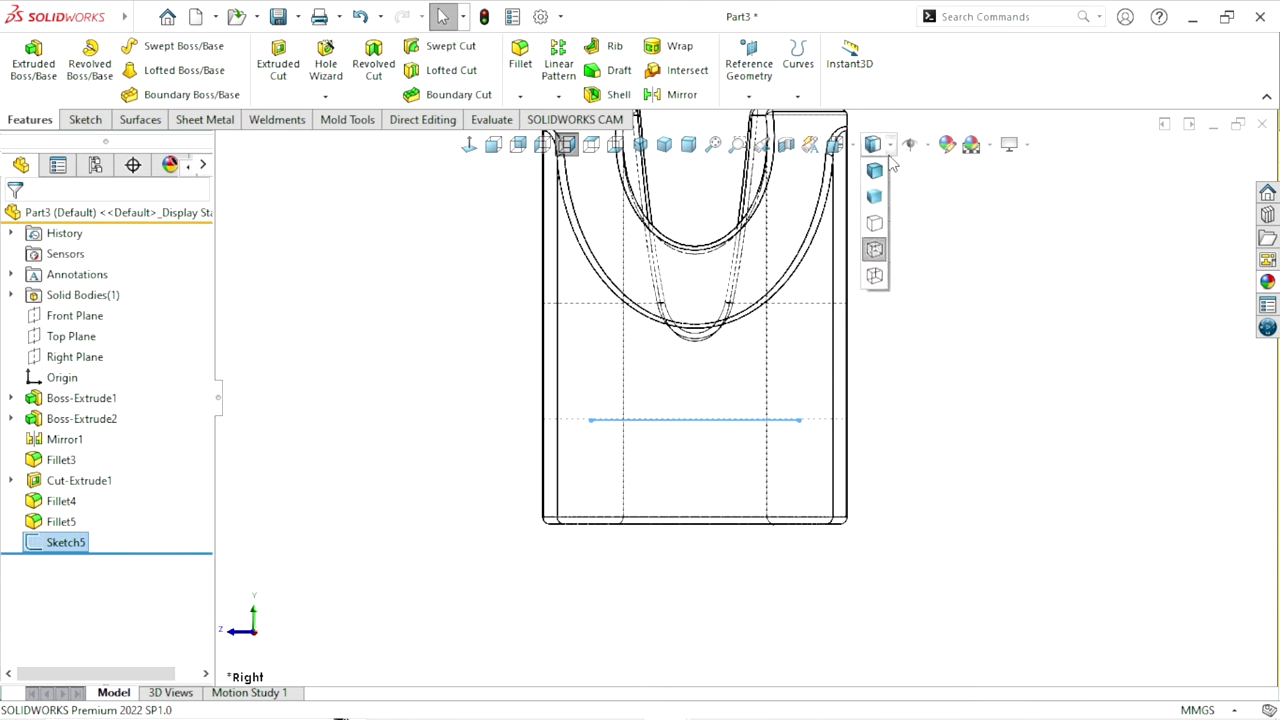
click(878, 170)
middle_drag(799, 398, 886, 512)
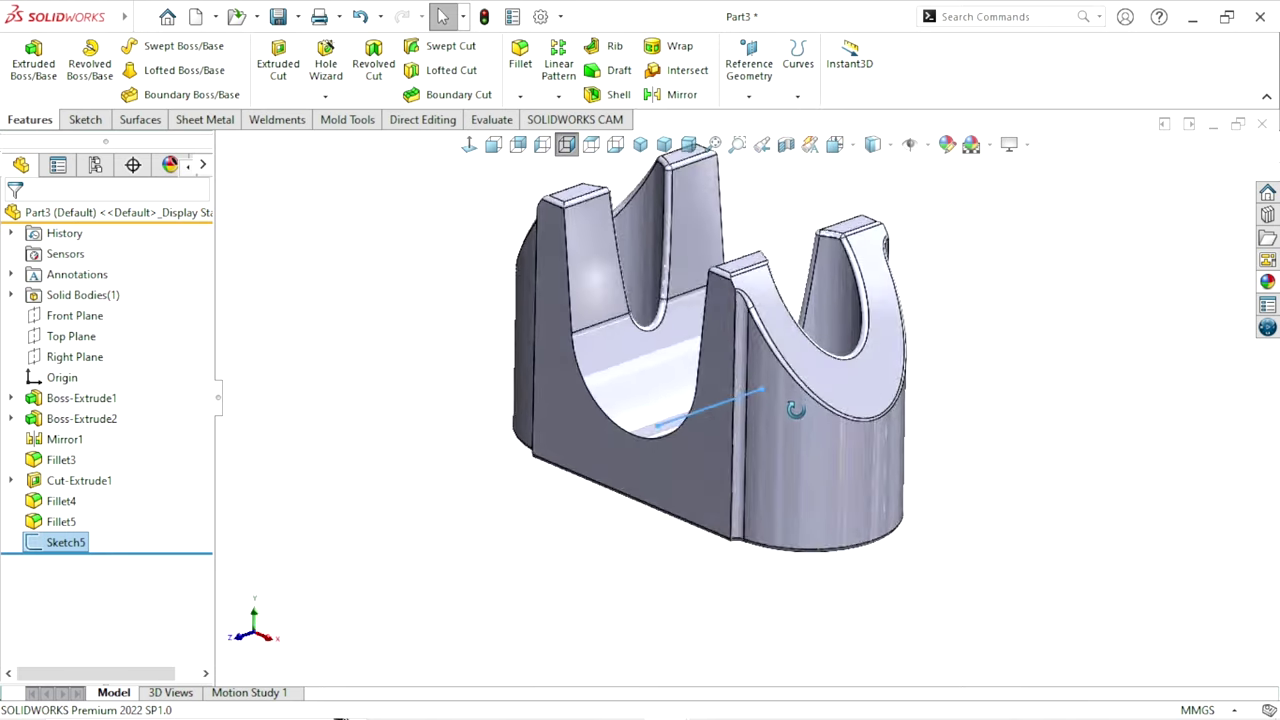
key(Escape)
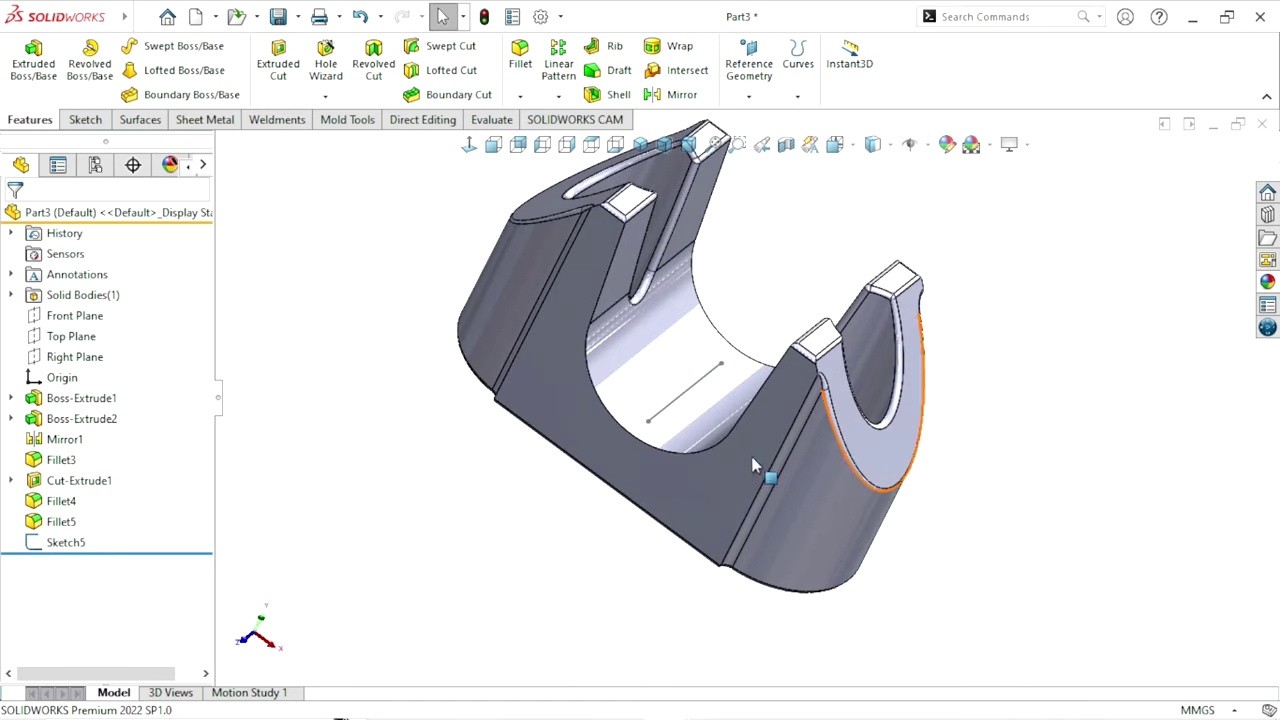
Sweep a 0.5 mm circular profile along the Sketch5 line, creating Sweep1
click(181, 46)
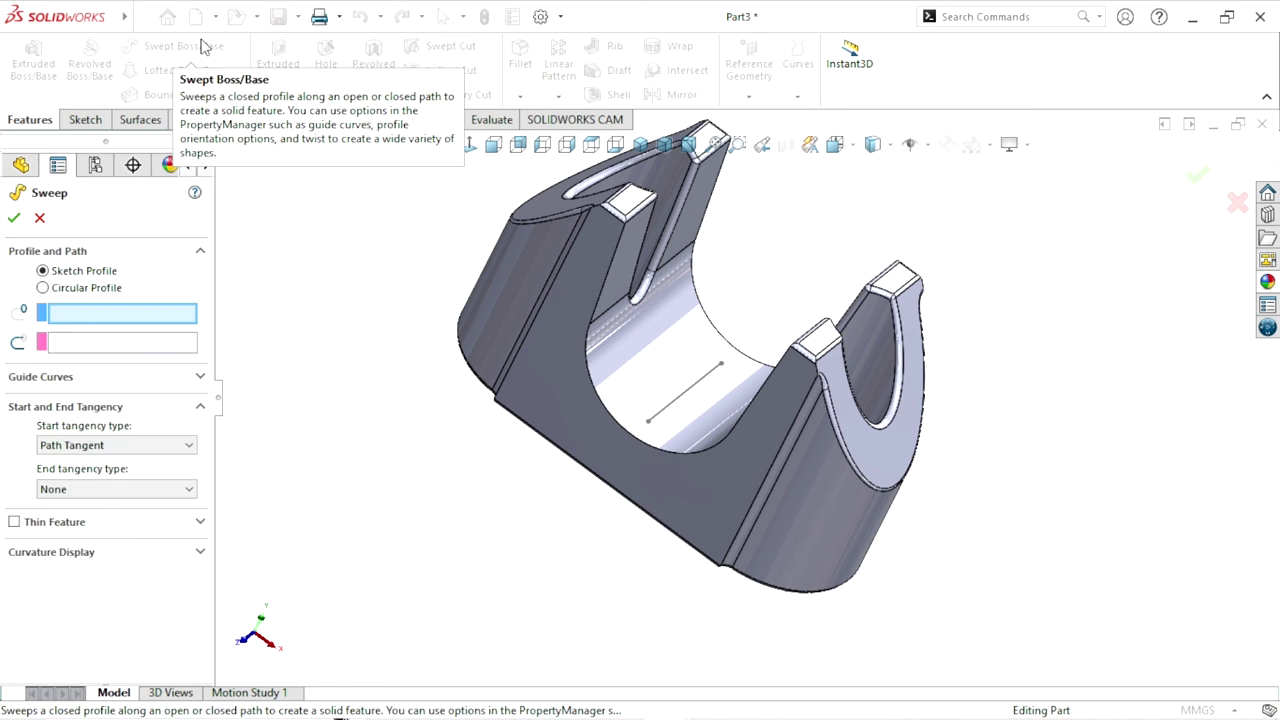
click(72, 292)
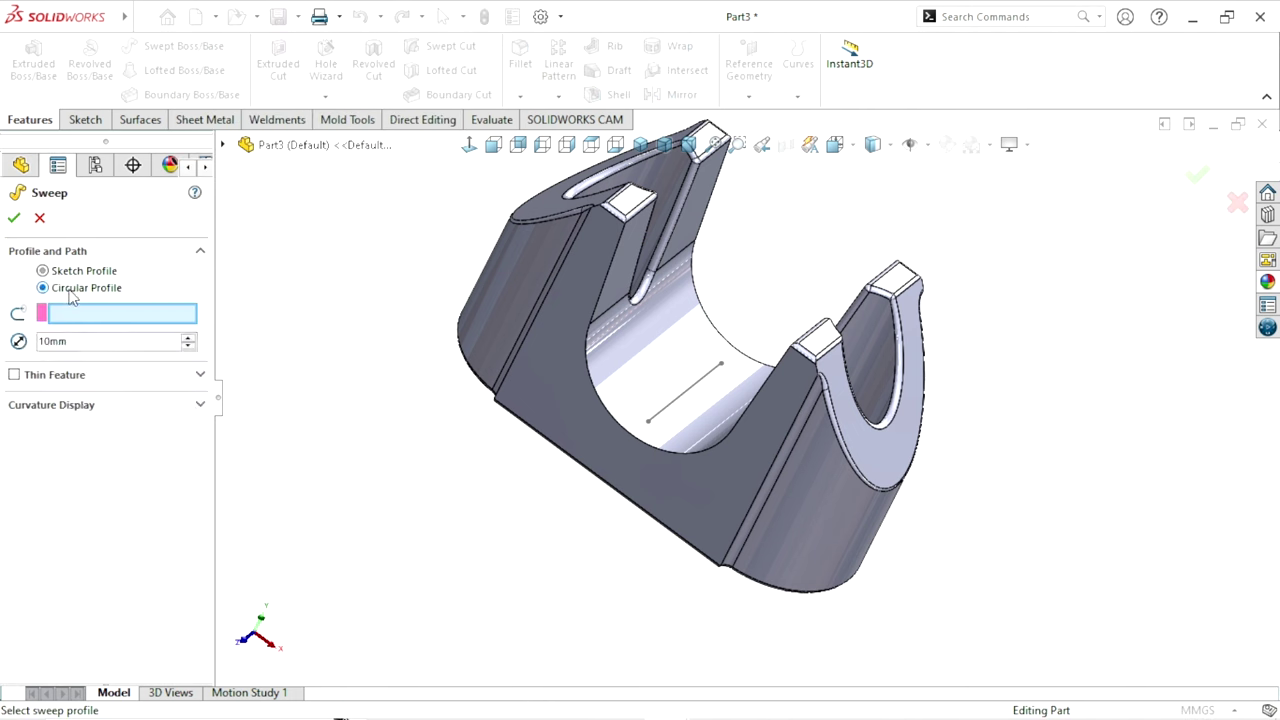
click(110, 342)
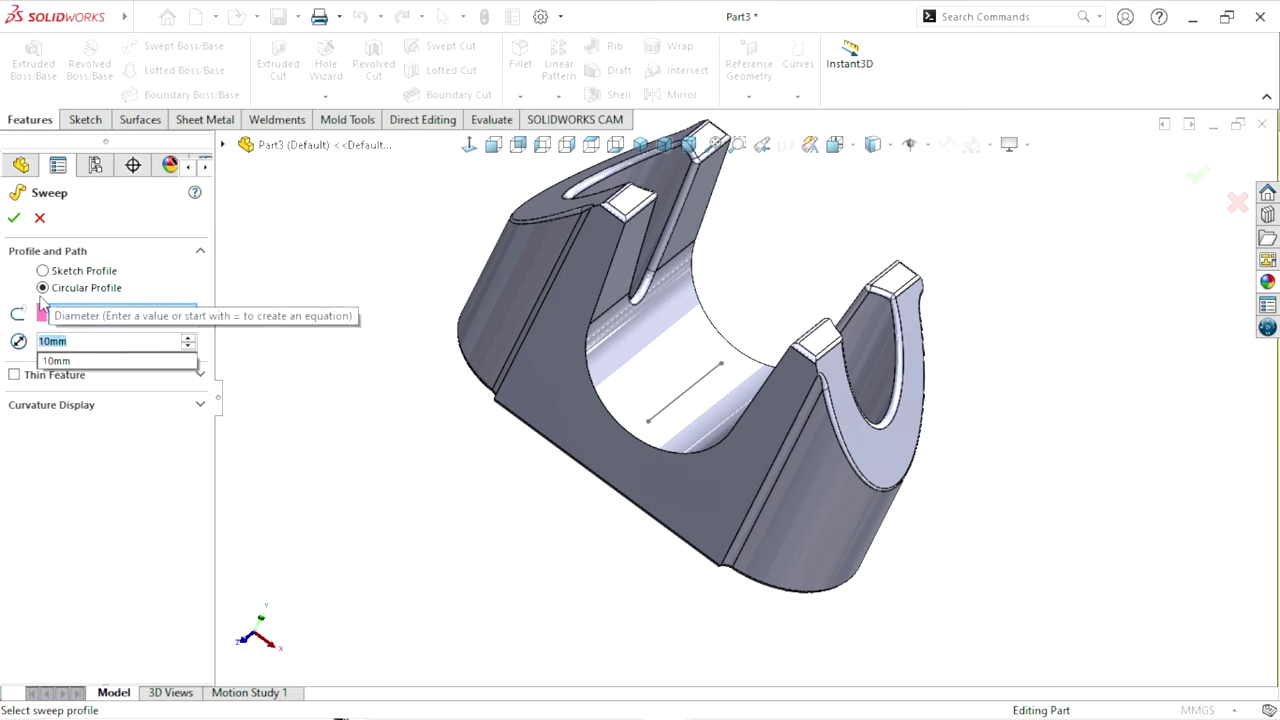
text(0.)
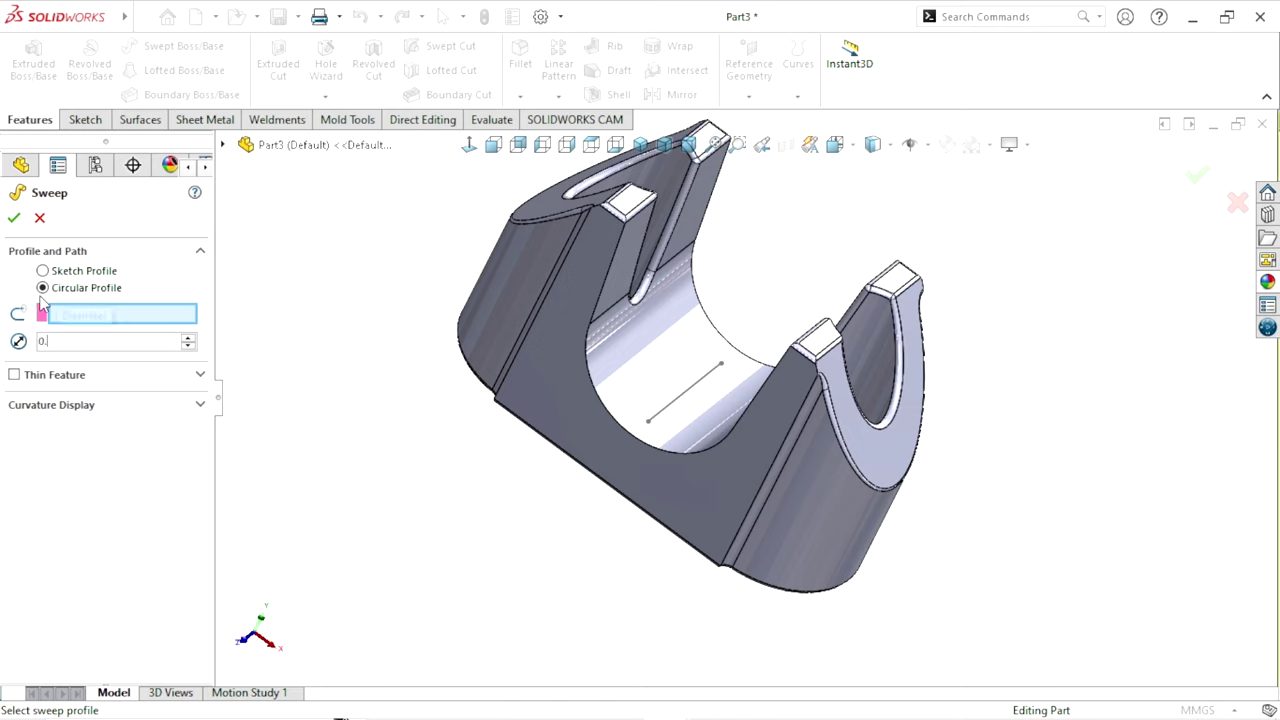
text(5)
key(Return)
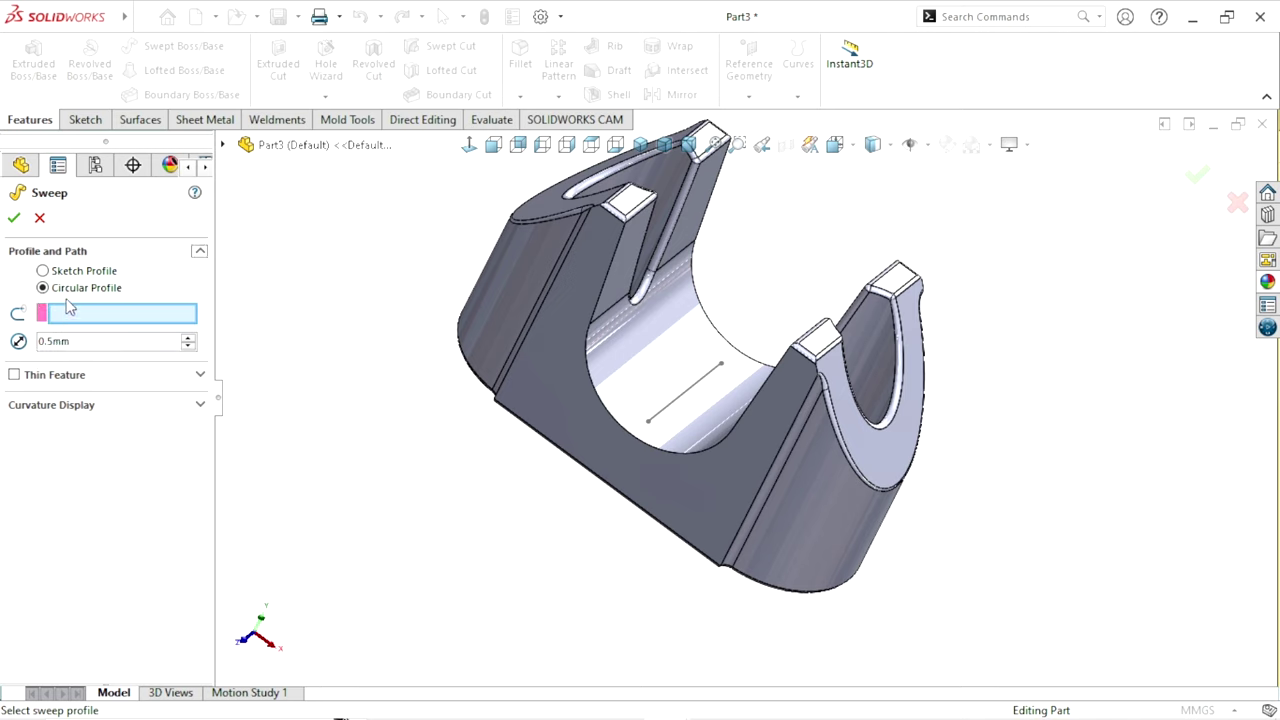
click(663, 410)
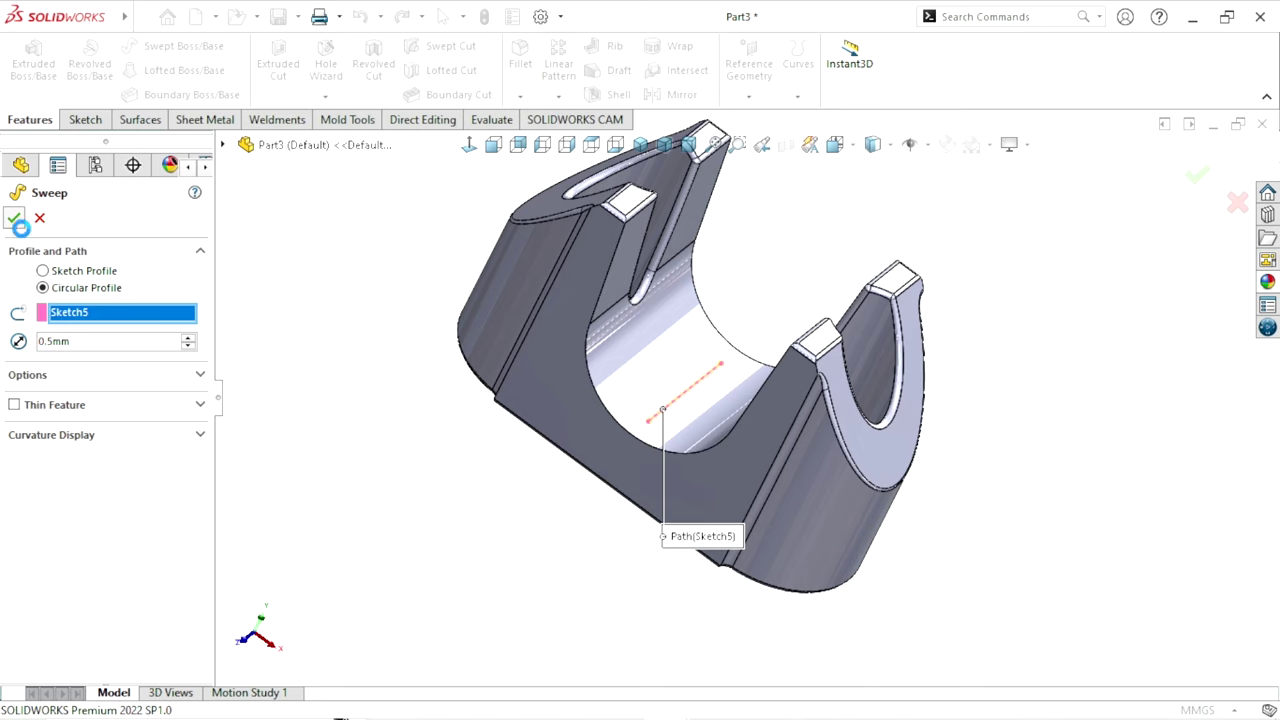
scroll(690, 445, down, 3)
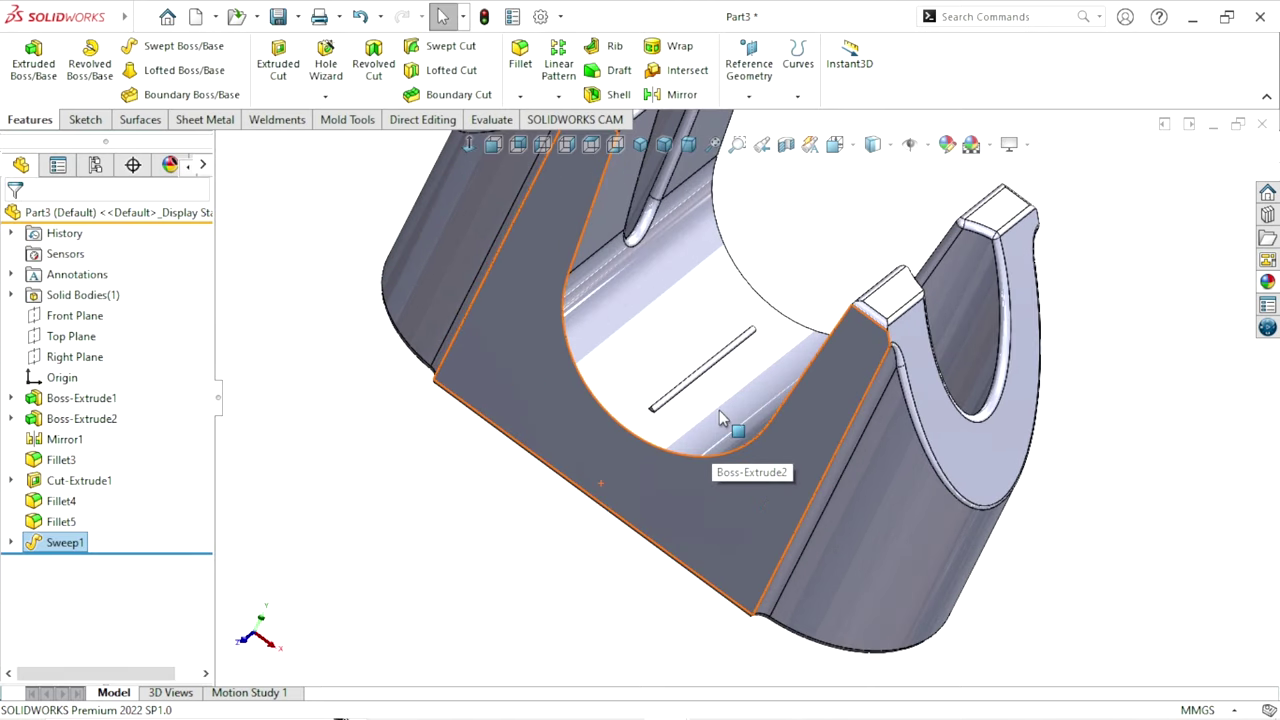
middle_drag(720, 418, 800, 365)
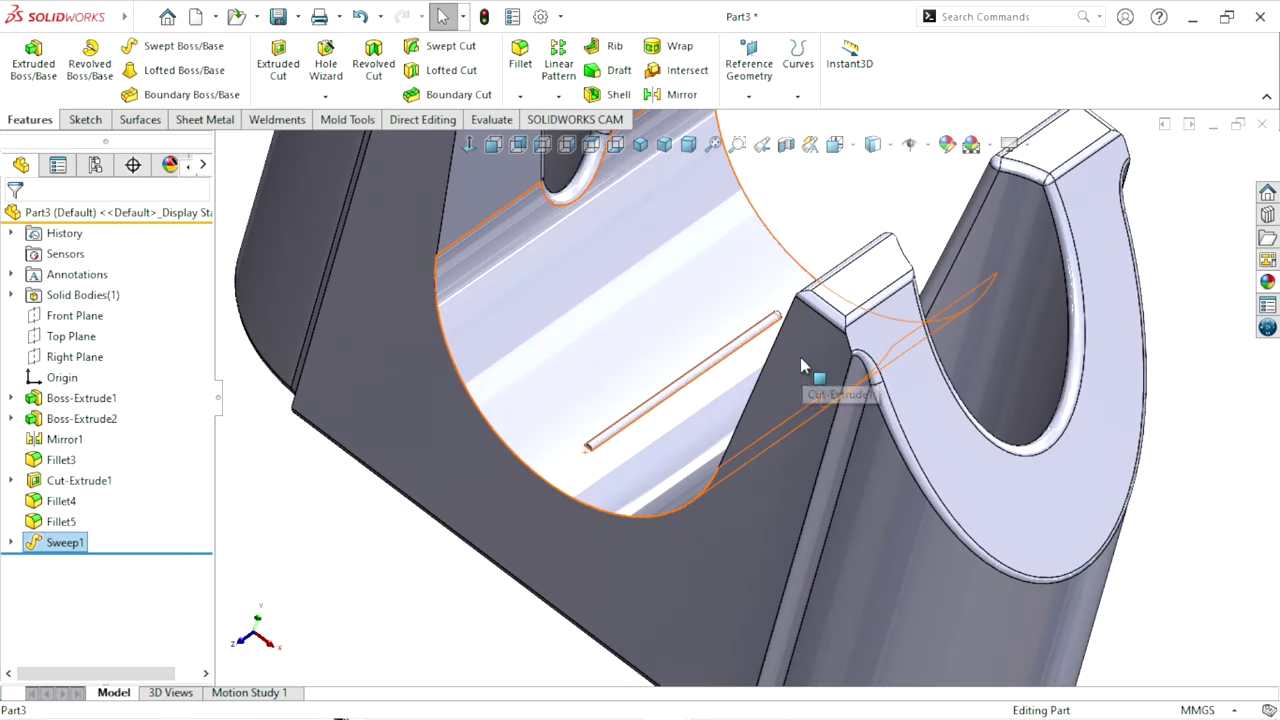
scroll(680, 378, up, 3)
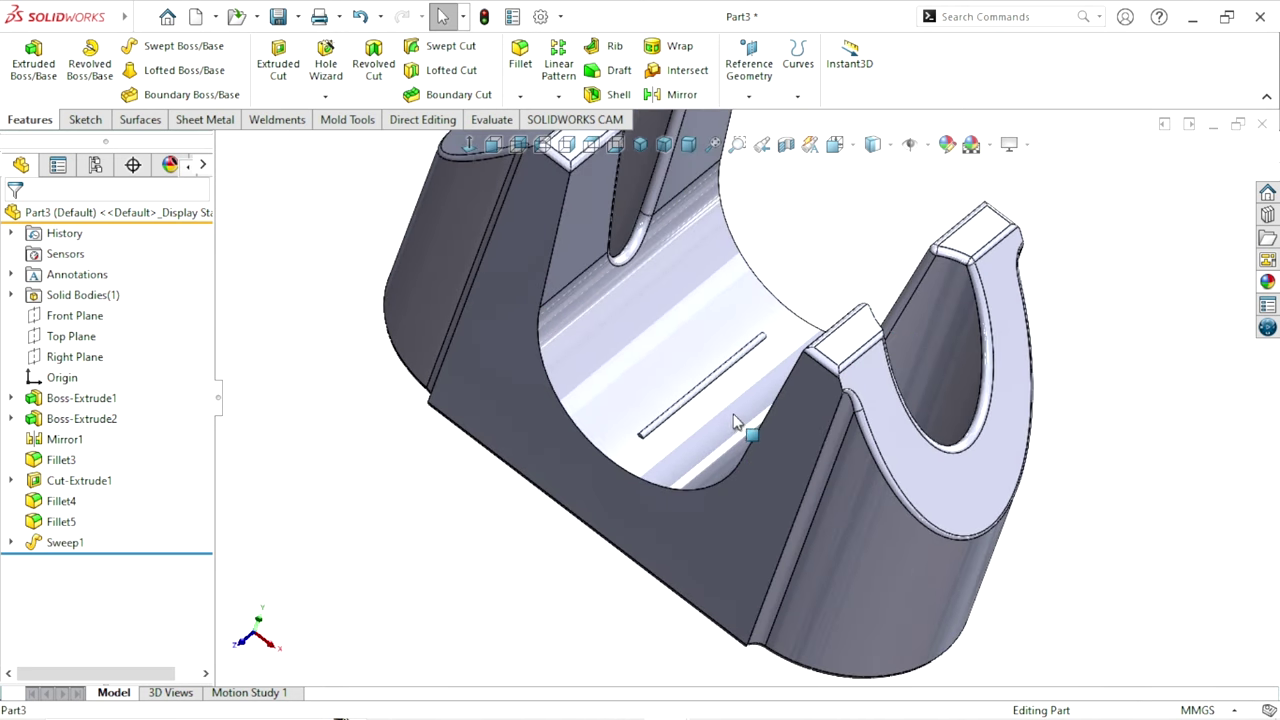
scroll(735, 422, down, 3)
Start a Chamfer with a 0.3 mm distance
click(900, 262)
click(520, 95)
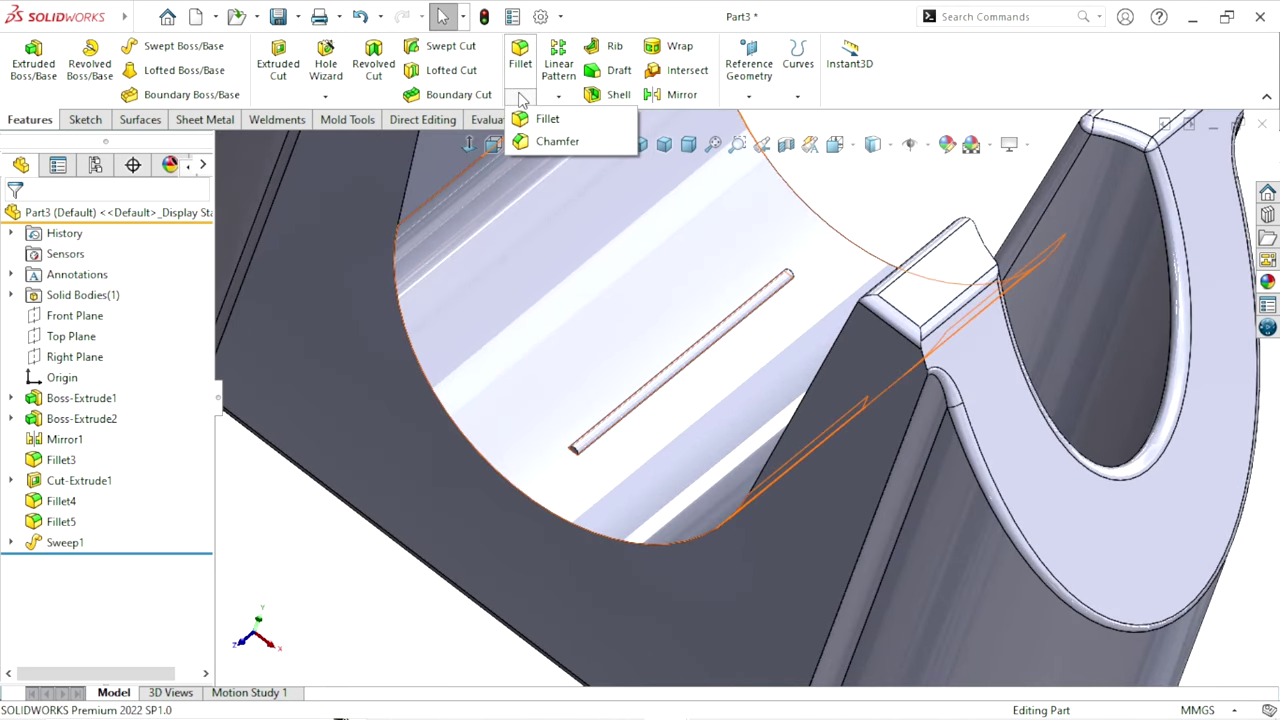
click(520, 143)
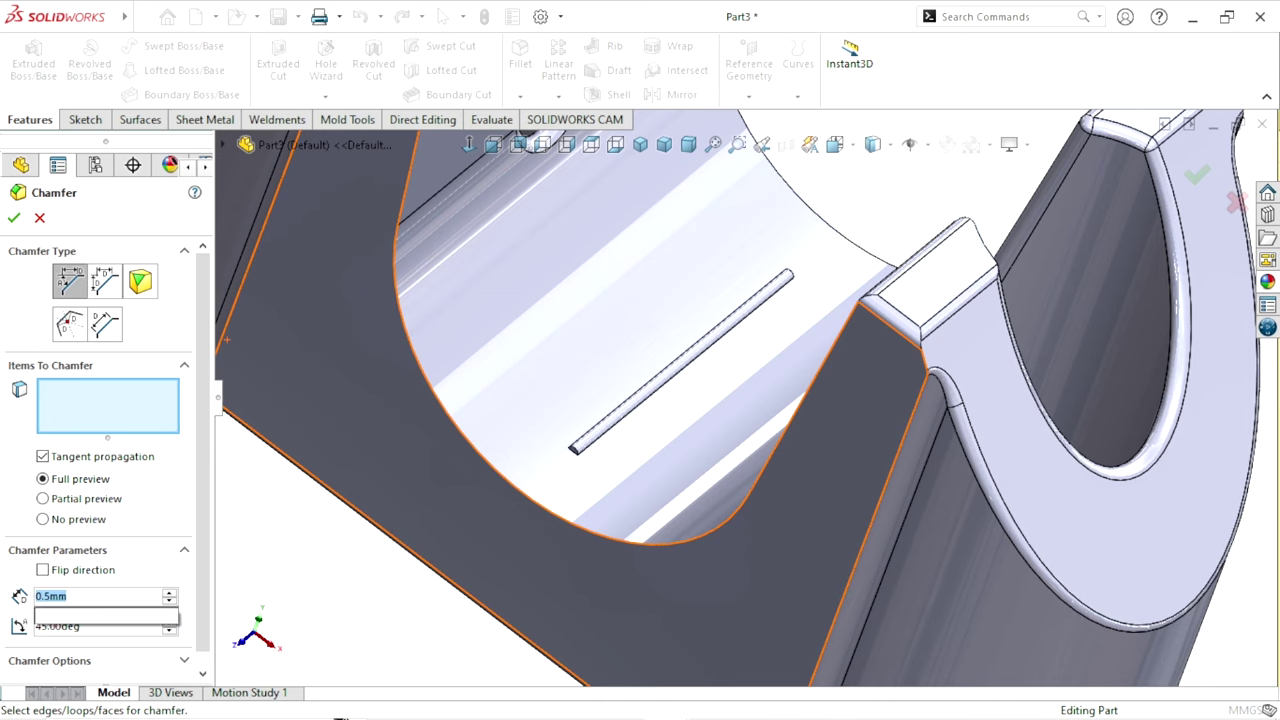
text(0.3)
scroll(670, 470, down, 5)
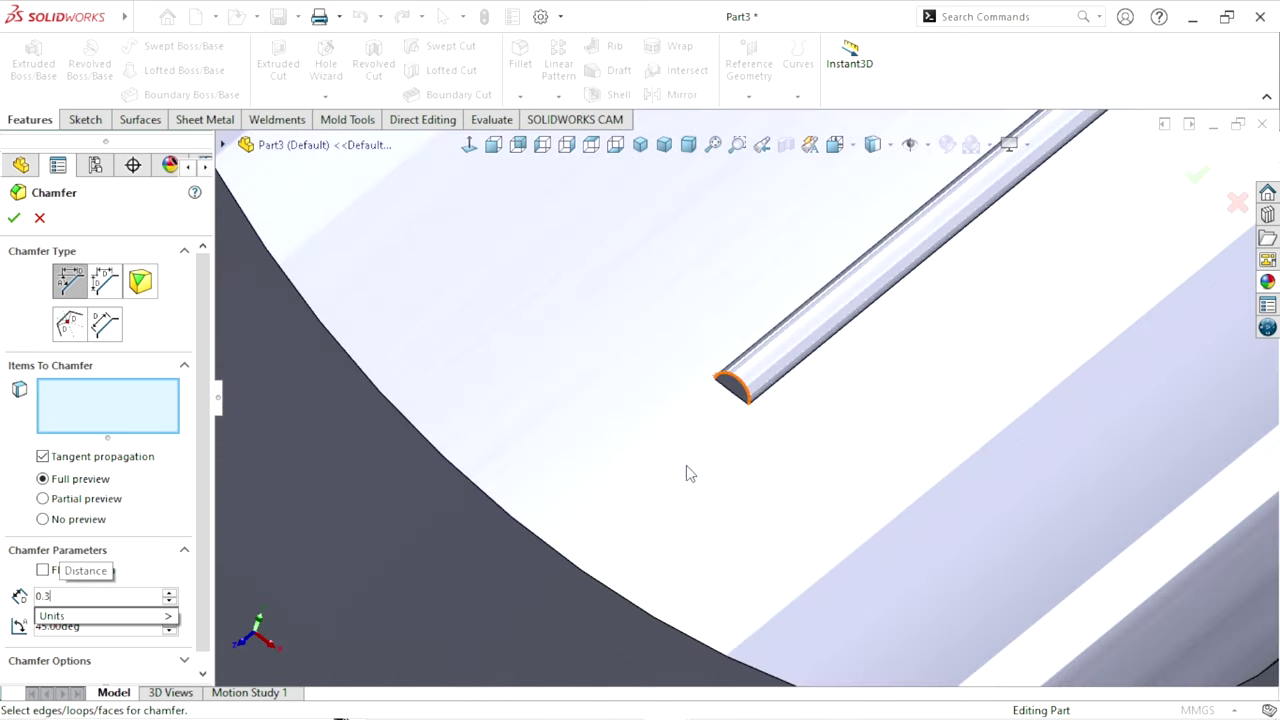
scroll(686, 471, down, 2)
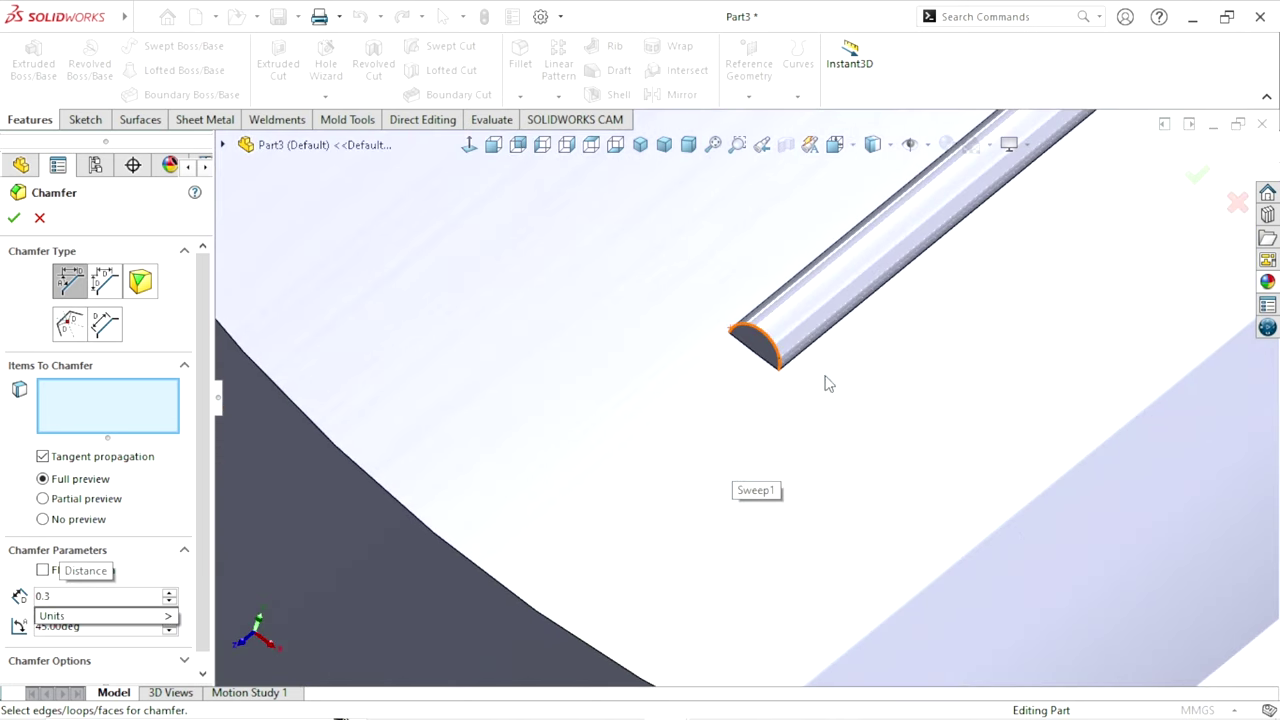
Chamfer both end edges of the rod at 0.3 mm × 45°
click(752, 360)
scroll(700, 420, up, 5)
mouse_move(775, 410)
middle_down()
mouse_move(908, 314)
mouse_move(940, 362)
middle_up()
scroll(940, 362, down, 8)
scroll(965, 250, down, 3)
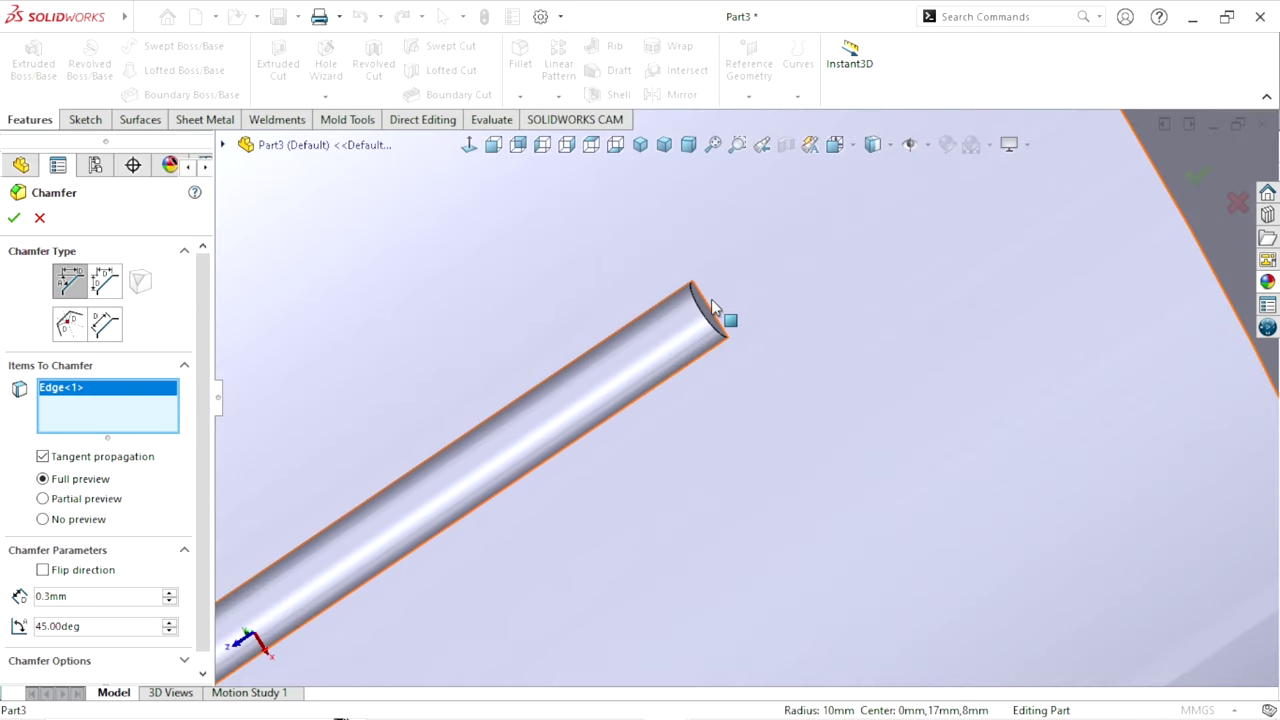
click(712, 310)
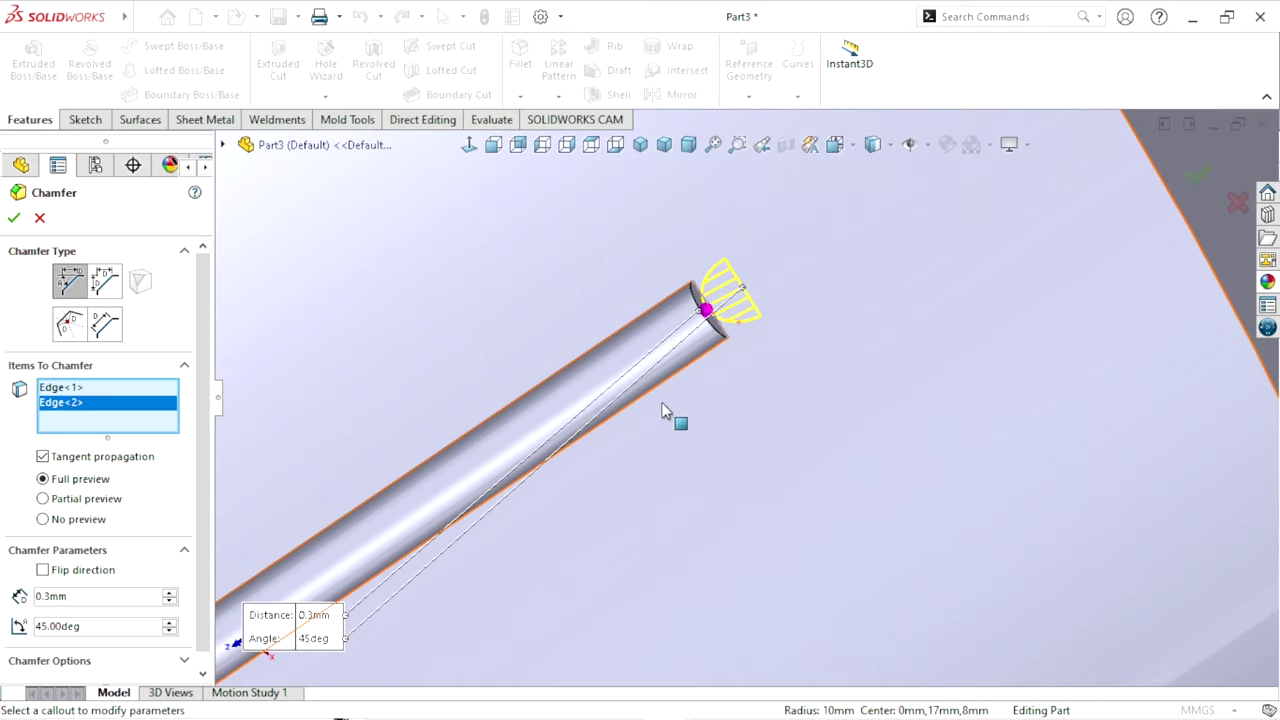
click(13, 222)
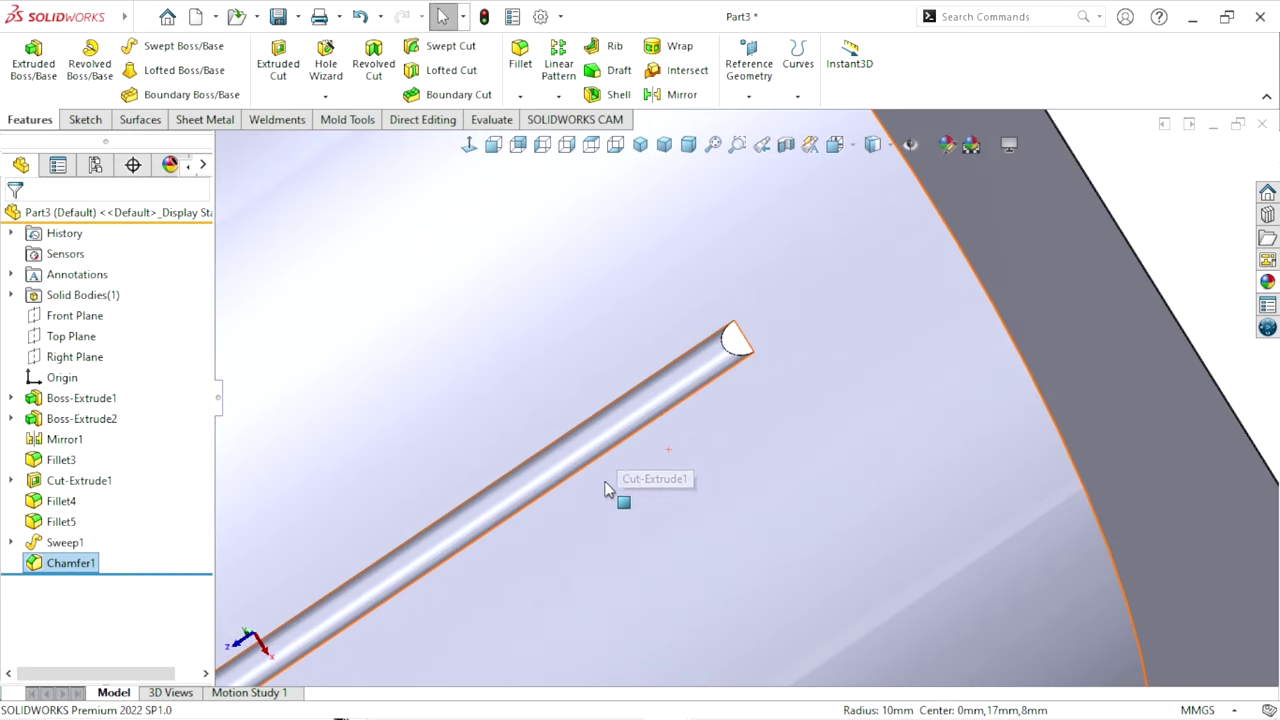
scroll(615, 485, up, 3)
Start a Circular Pattern from the Linear Pattern dropdown
scroll(620, 480, up, 3)
mouse_move(620, 480)
middle_down()
mouse_move(606, 291)
mouse_move(563, 538)
middle_up()
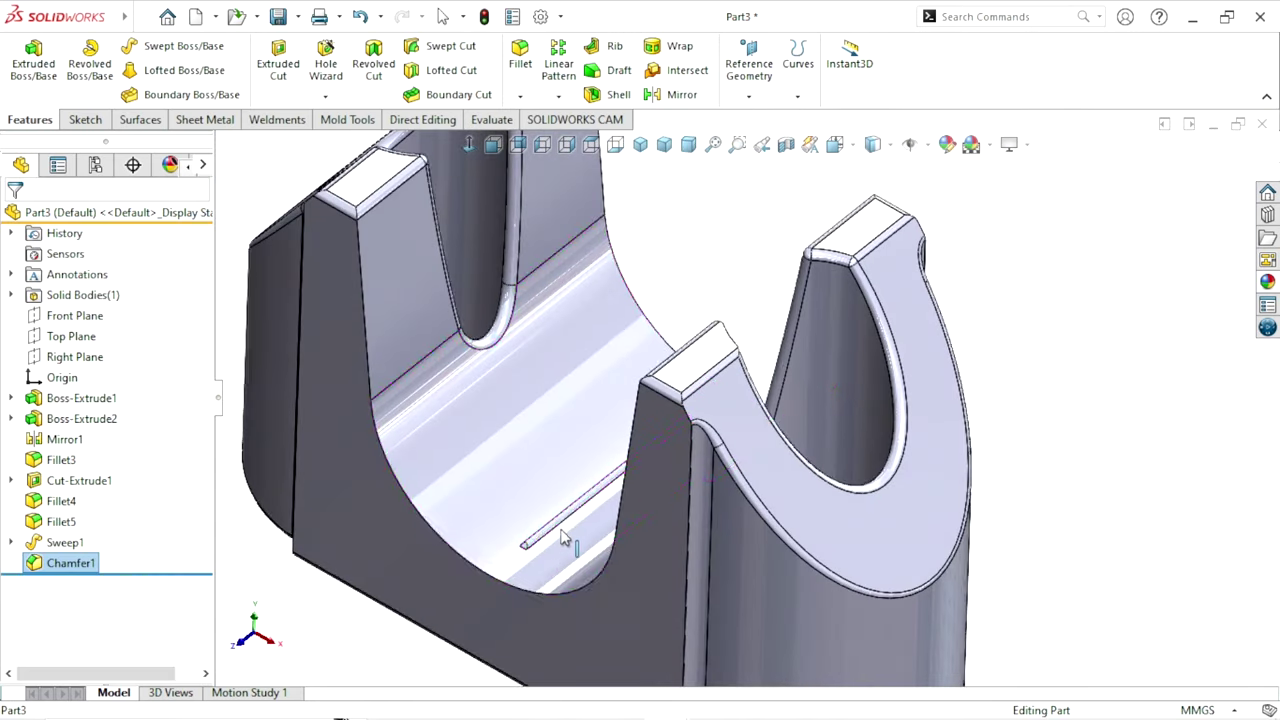
scroll(563, 538, down, 2)
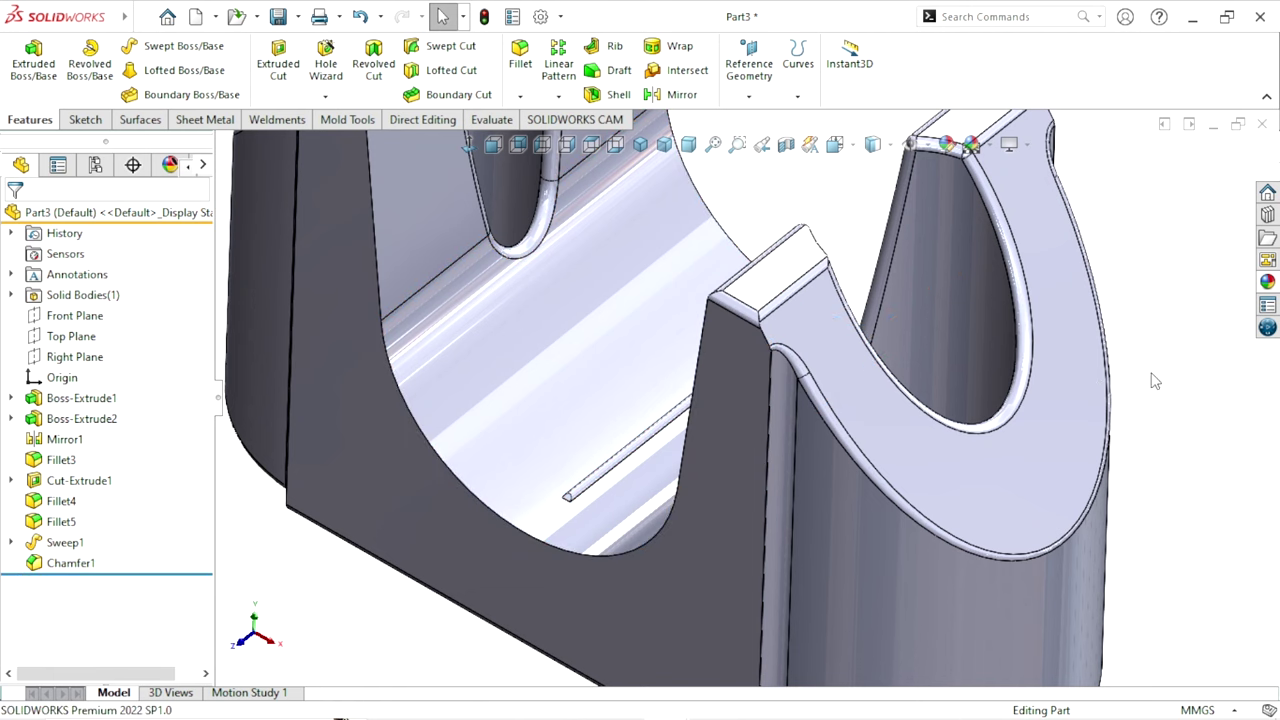
scroll(782, 468, up, 2)
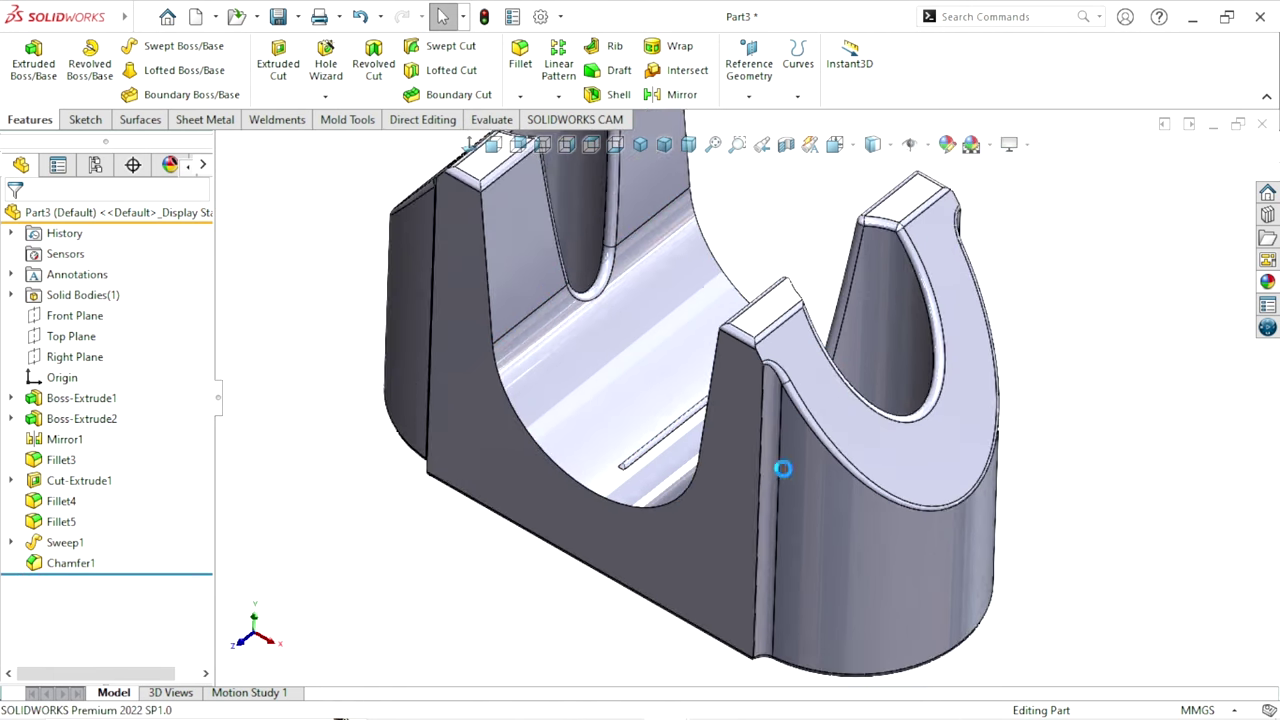
click(558, 96)
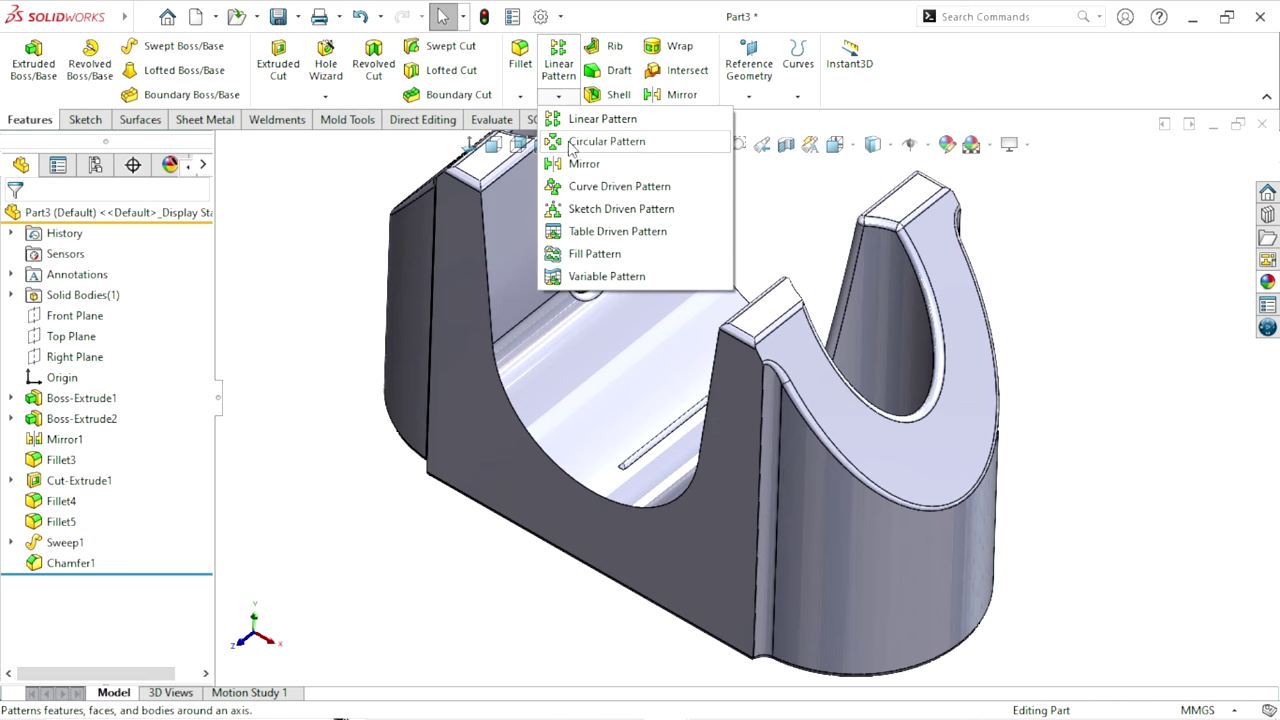
click(573, 143)
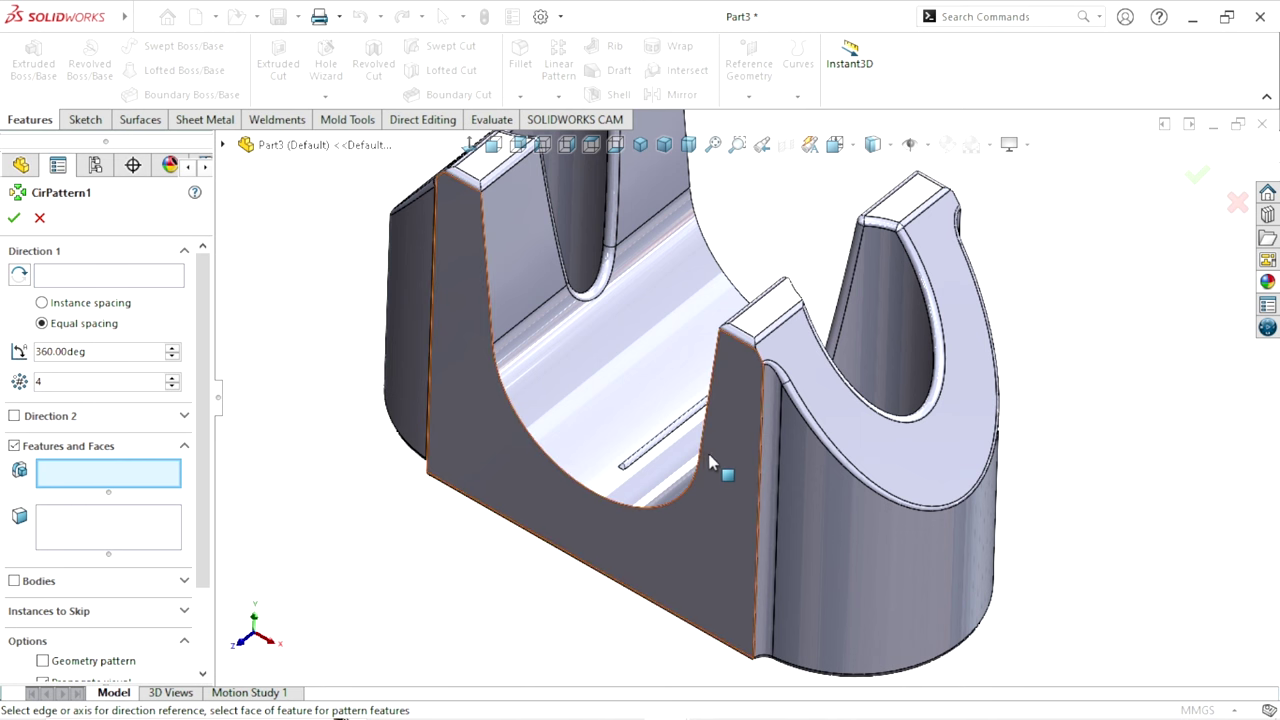
Add Sweep1 and Chamfer1 from the flyout tree as the features to pattern
scroll(723, 466, up, 2)
click(223, 145)
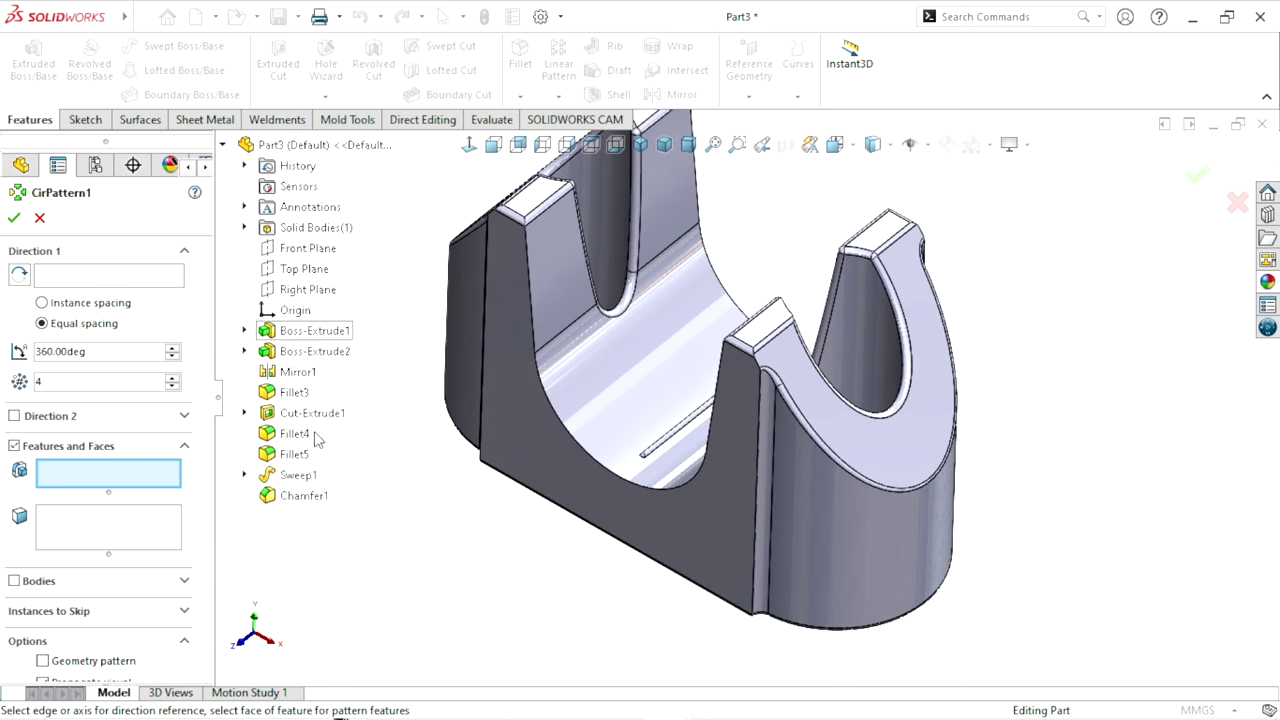
click(310, 478)
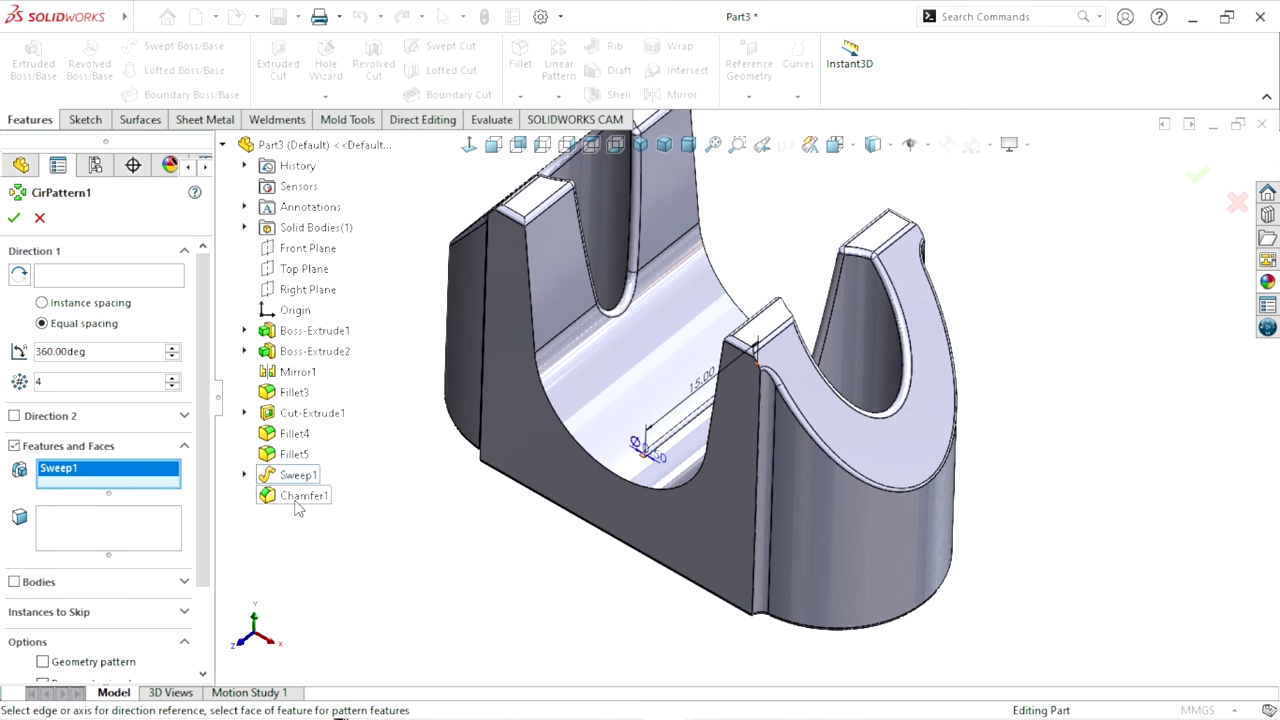
click(300, 496)
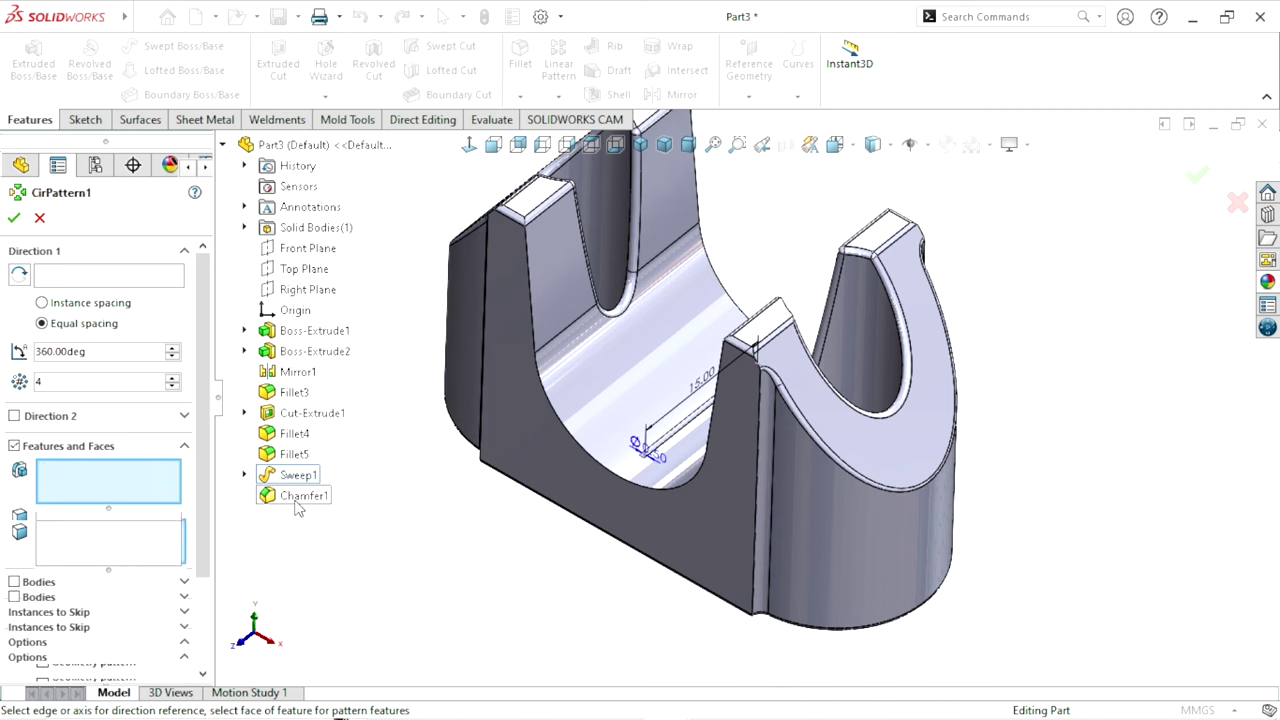
click(96, 279)
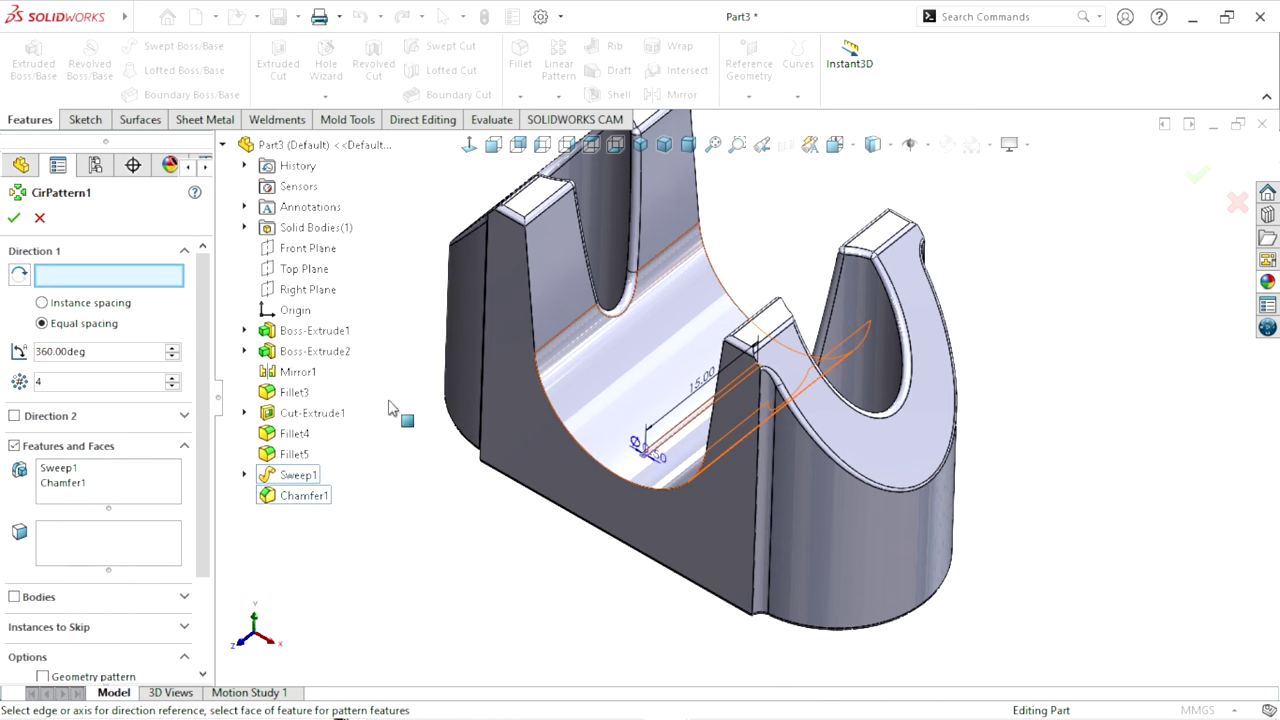
Use the curved inner bore face as the pattern axis, with 8° and 7 instances
click(603, 433)
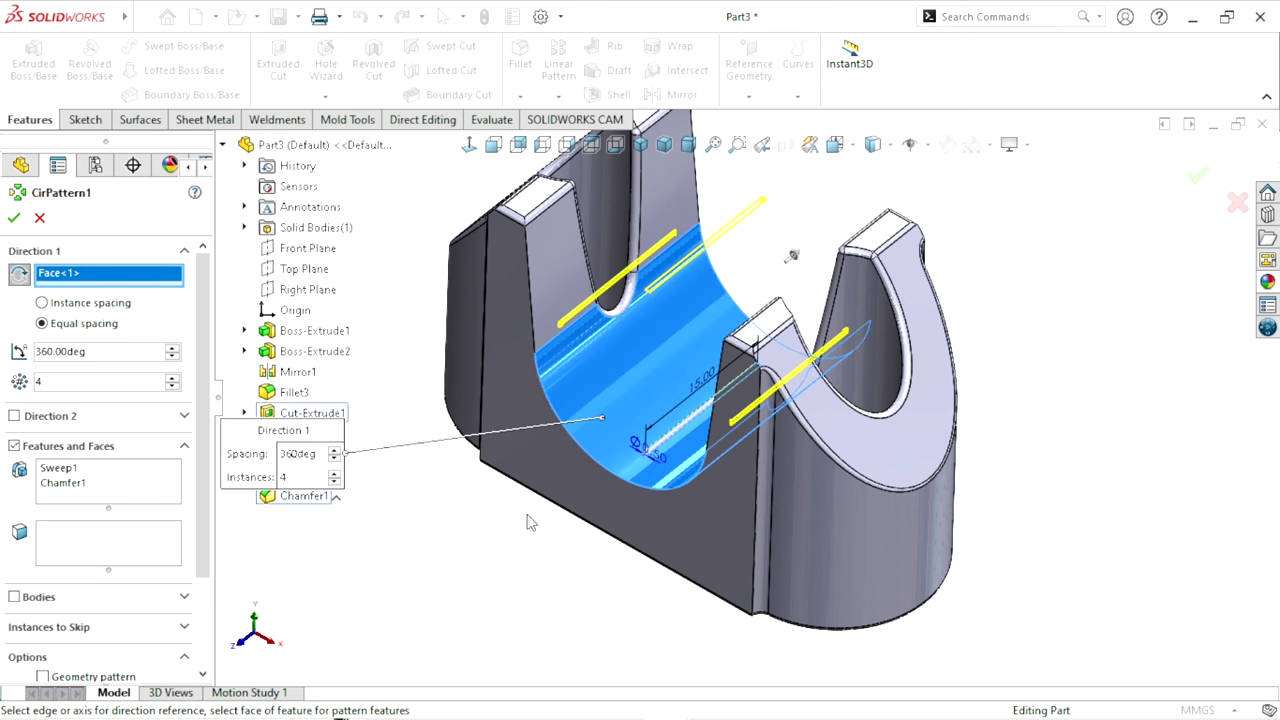
middle_drag(480, 488, 716, 314)
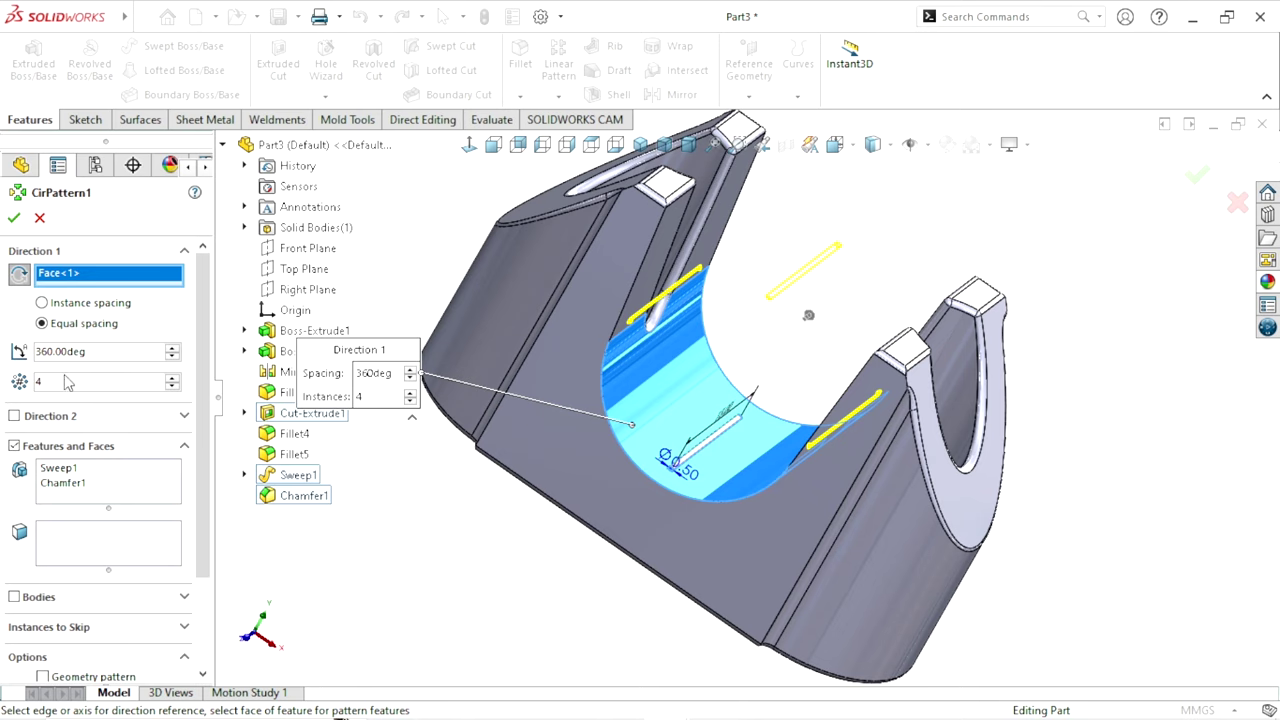
drag(102, 356, 4, 357)
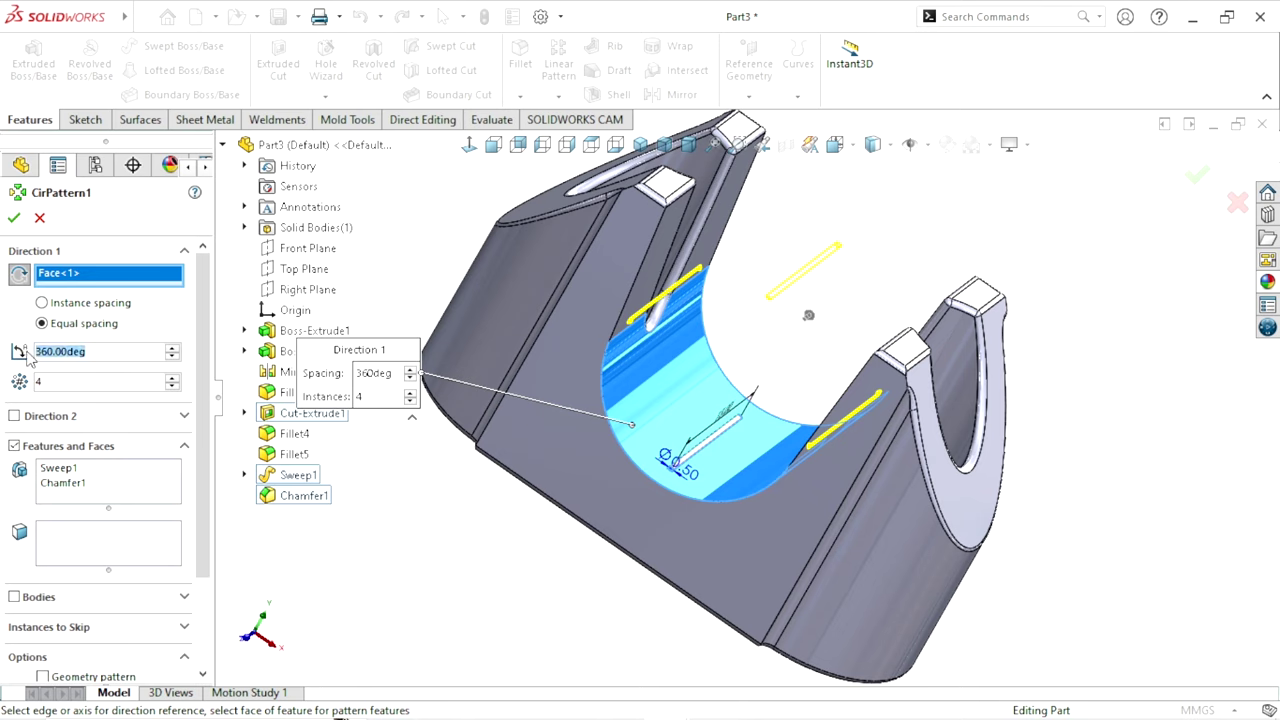
text(8)
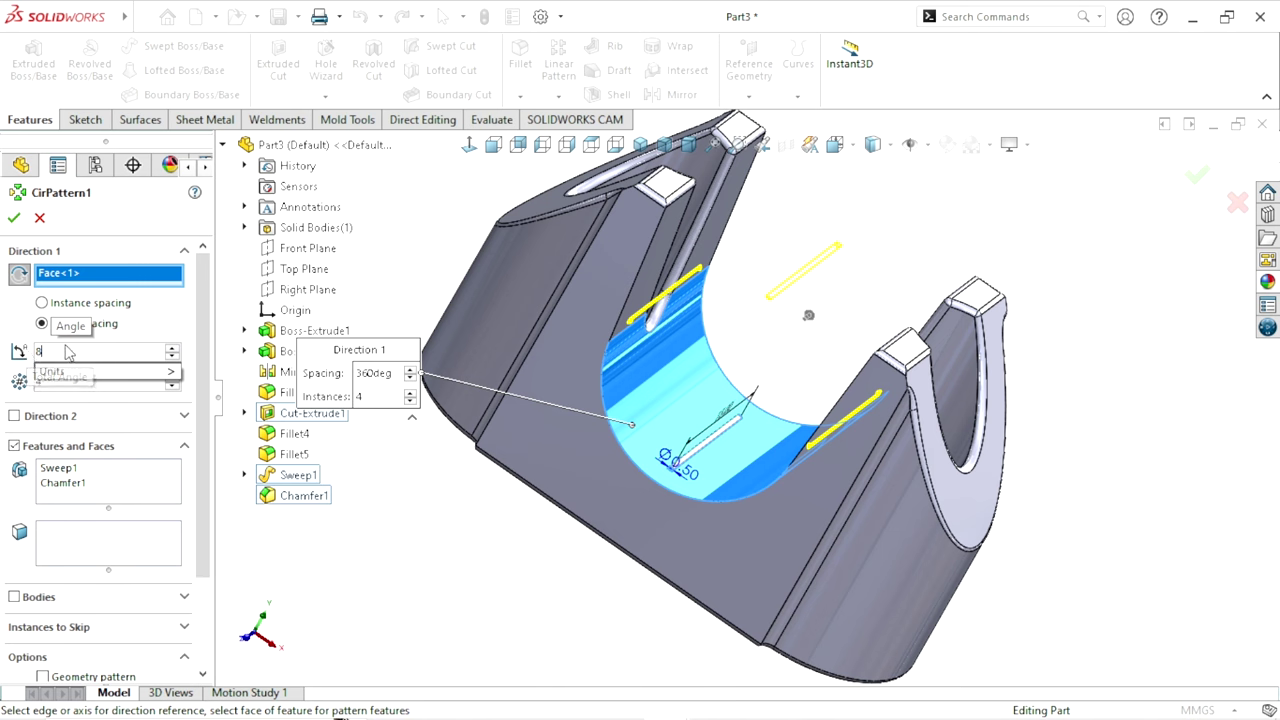
key(Return)
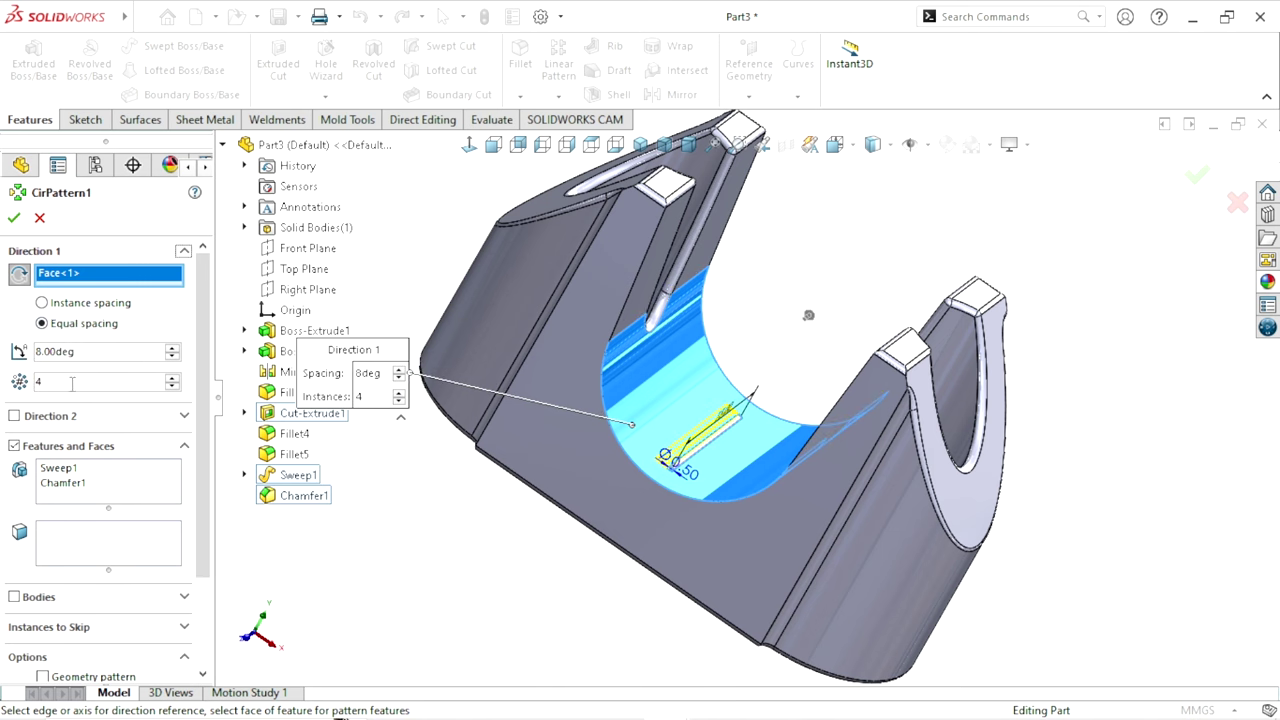
drag(85, 383, 5, 370)
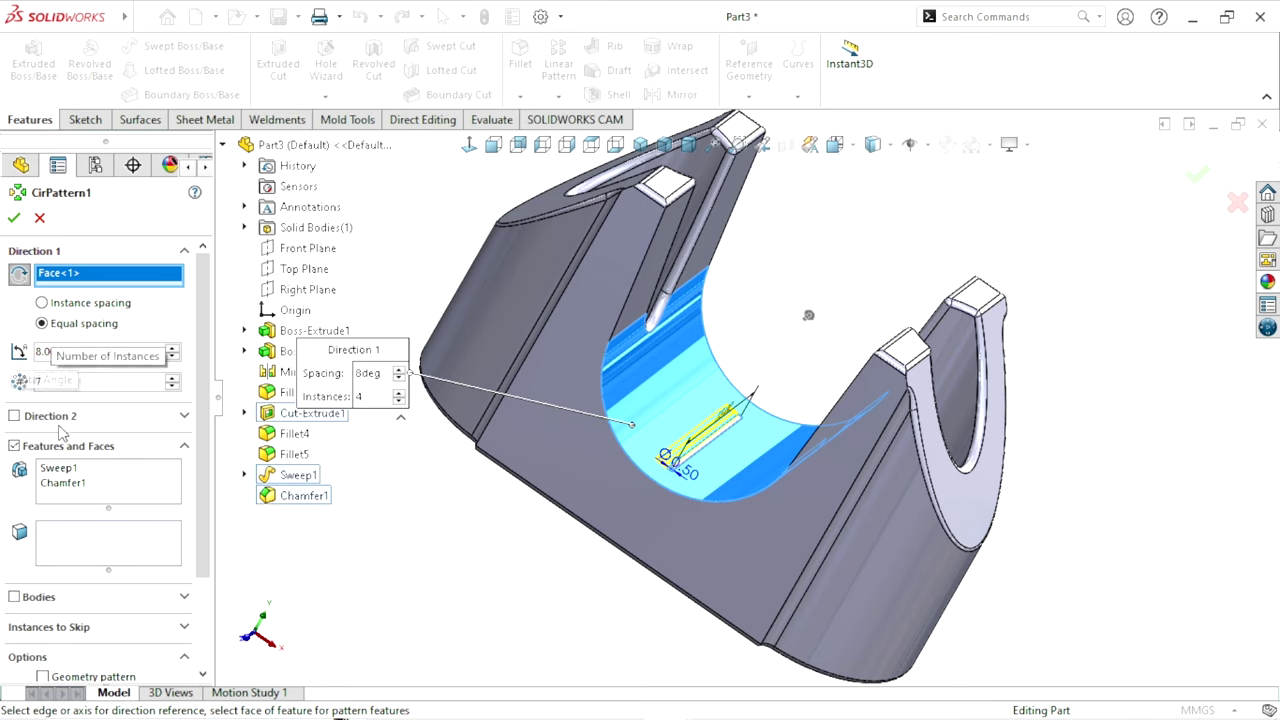
text(7)
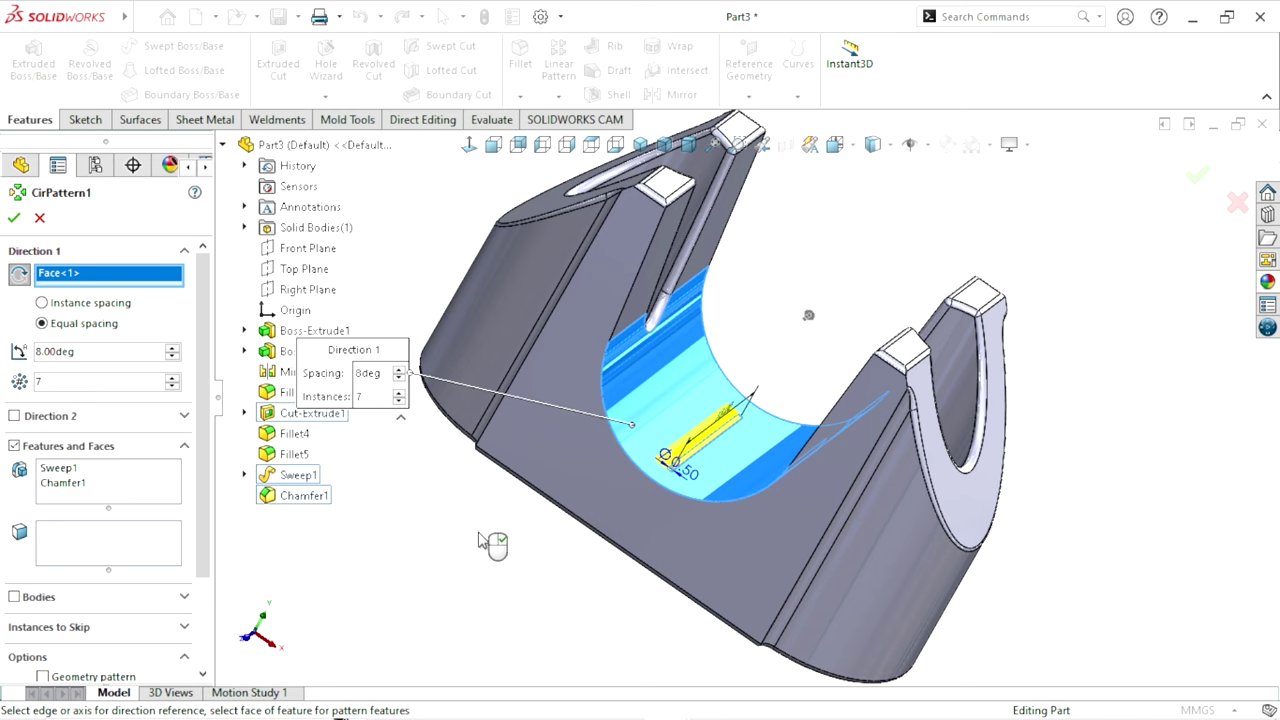
Switch to instance spacing and set 8° between each copy
click(78, 308)
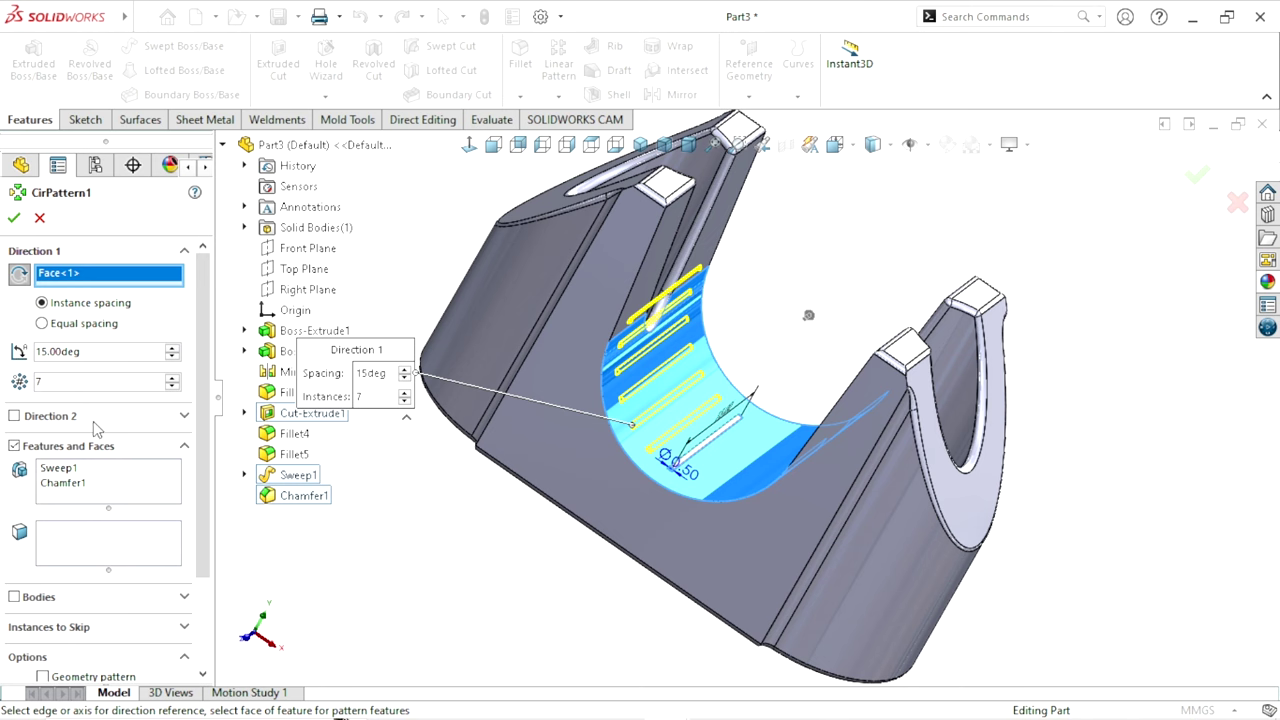
mouse_move(492, 537)
middle_down()
mouse_move(595, 442)
mouse_move(748, 418)
middle_up()
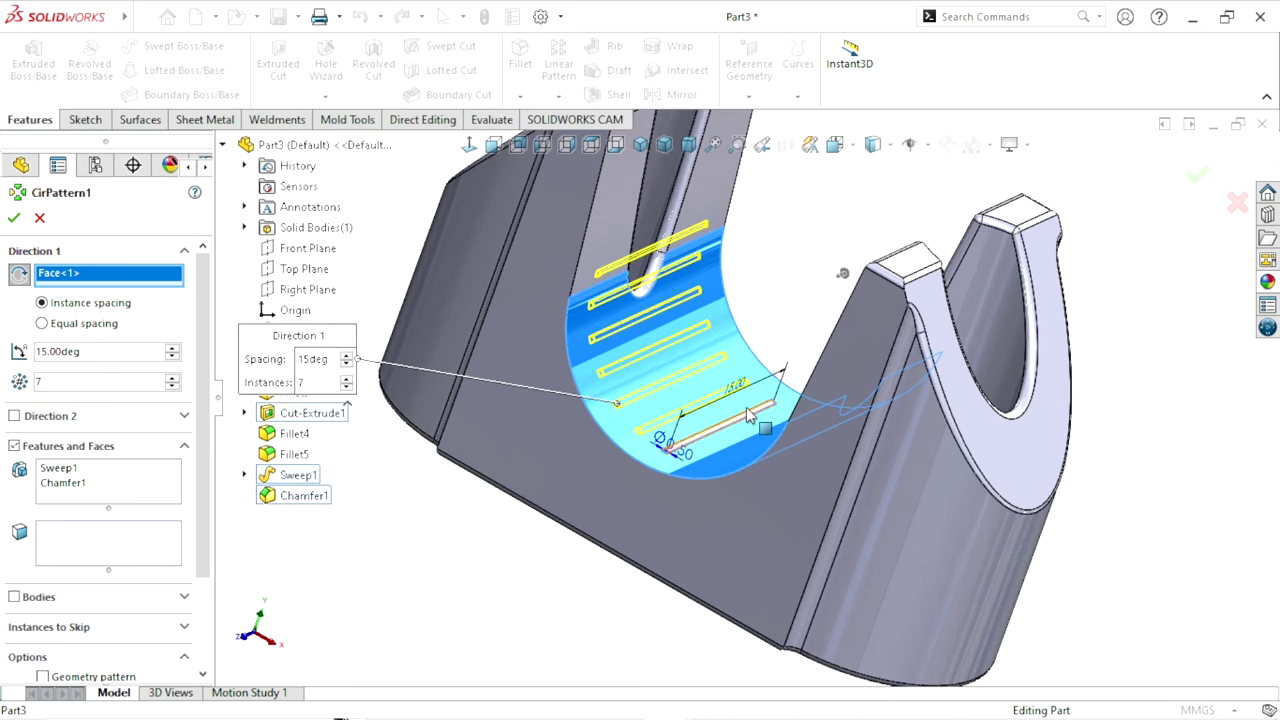
drag(100, 356, 4, 356)
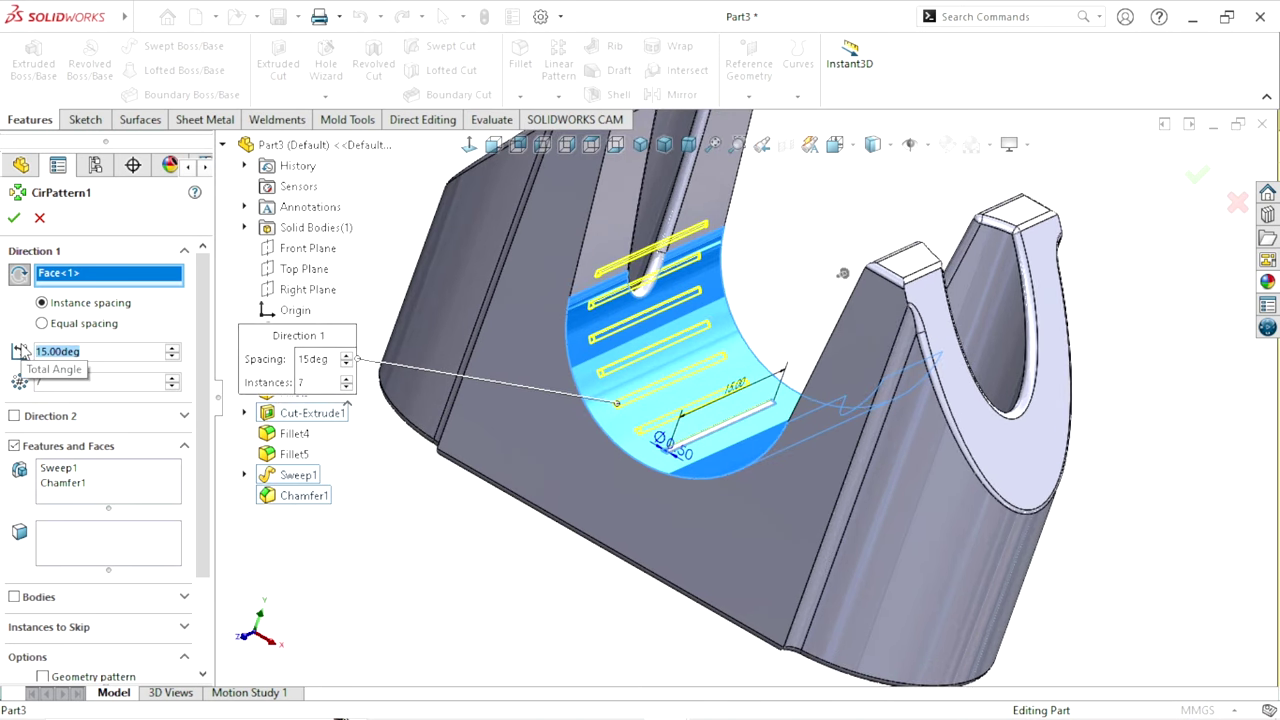
text(8)
key(Return)
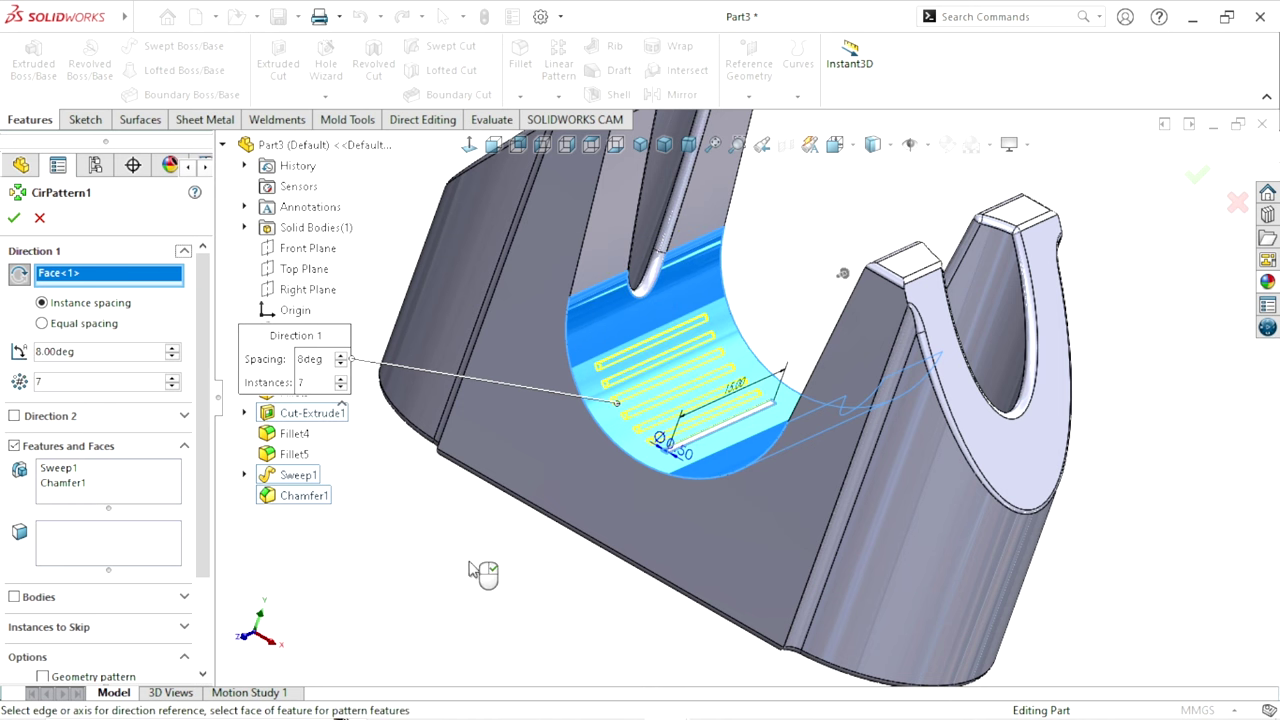
middle_drag(474, 568, 583, 502)
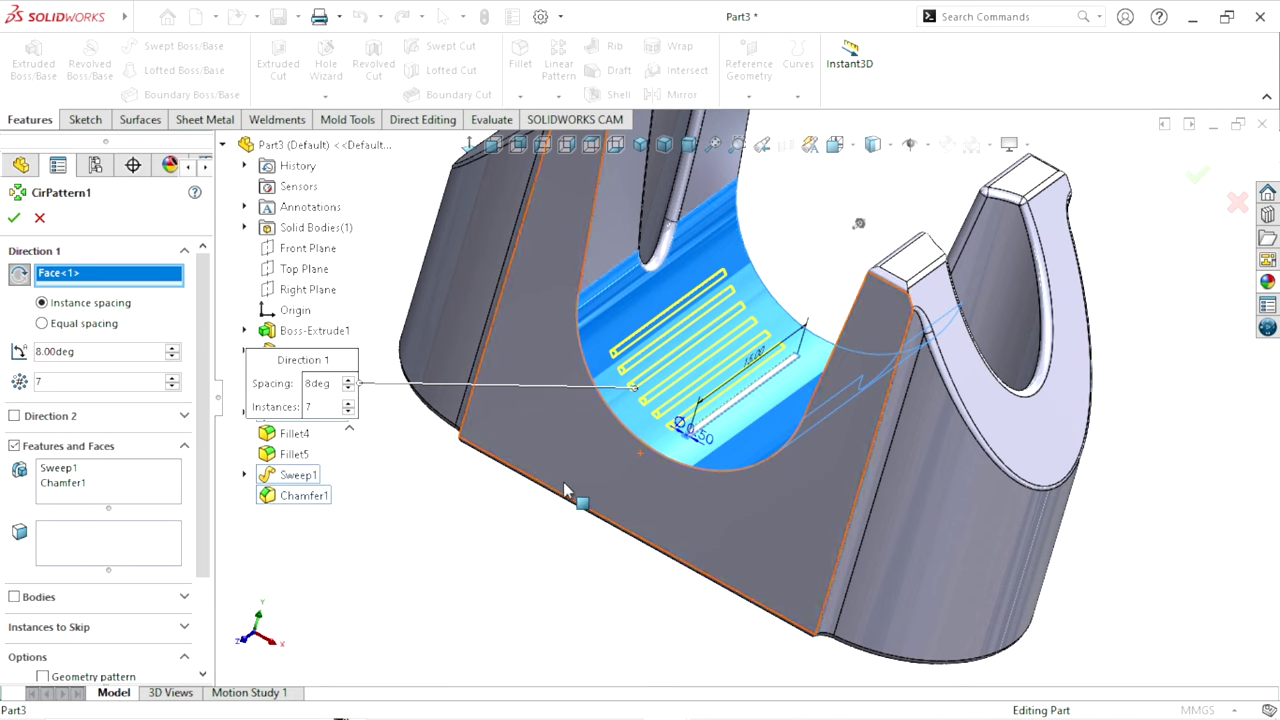
Enable Direction 2 with 8° spacing and 7 instances
click(14, 416)
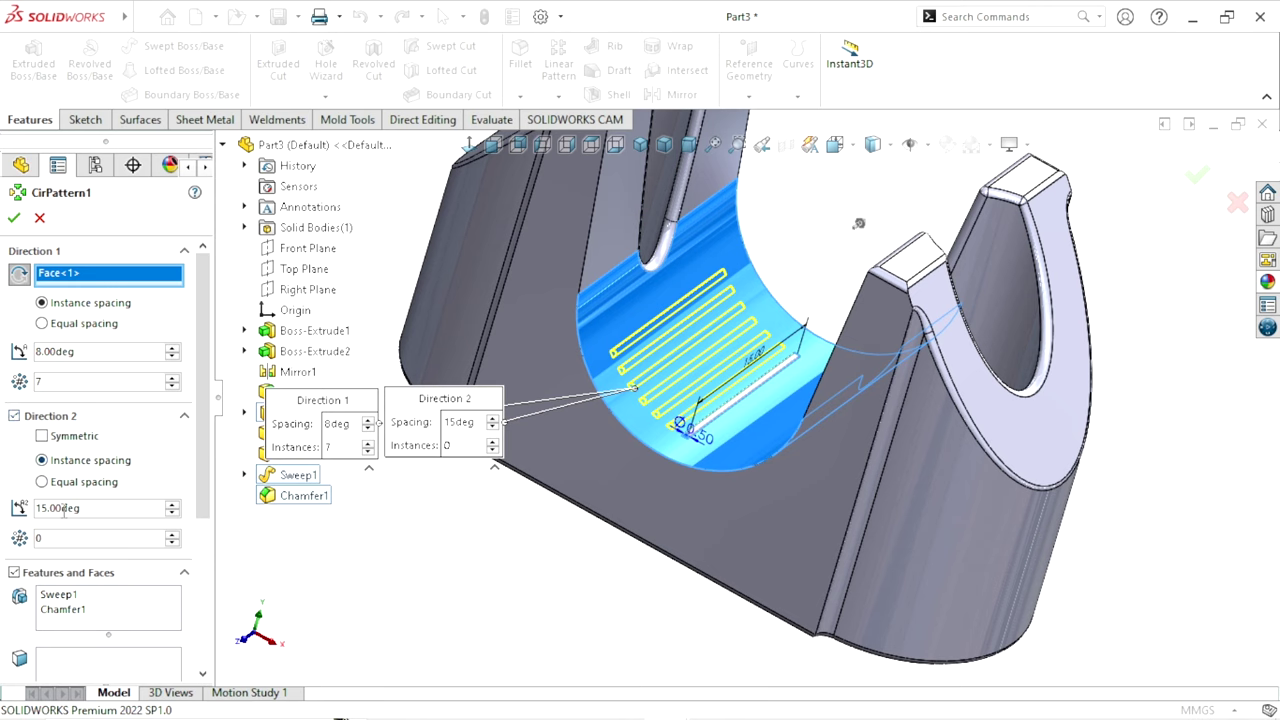
drag(107, 507, 8, 515)
text(8)
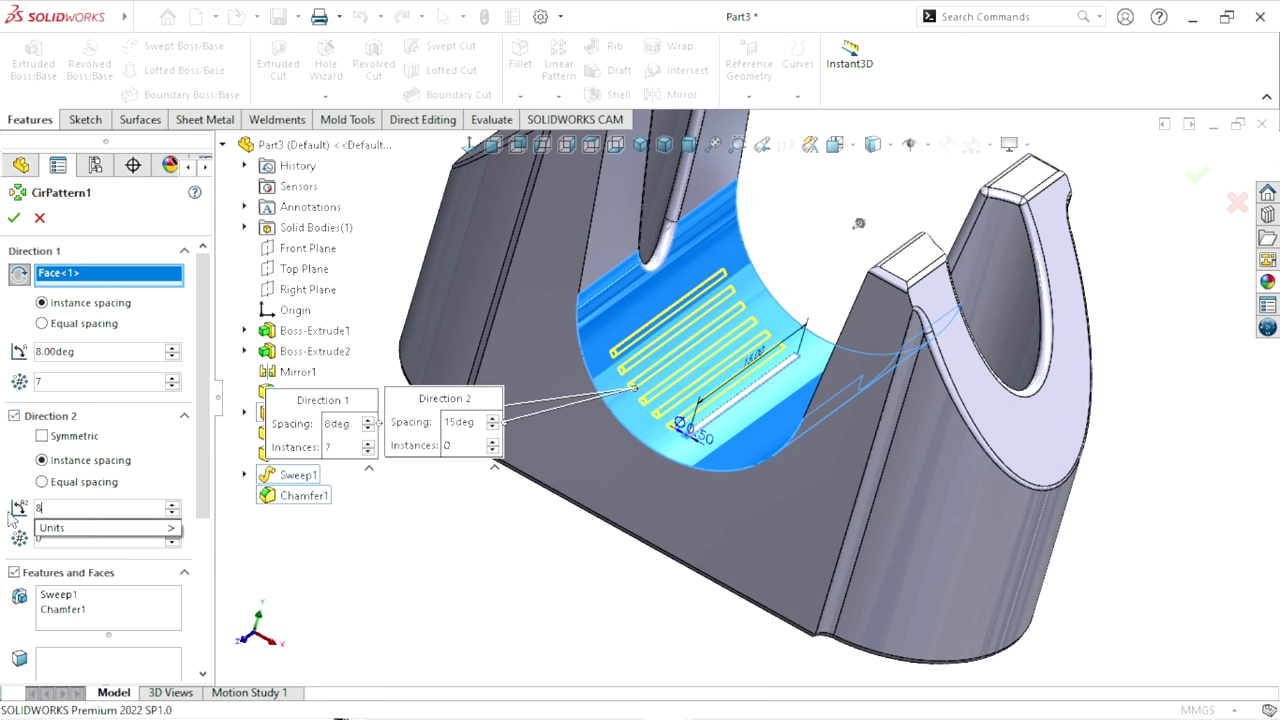
key(Tab)
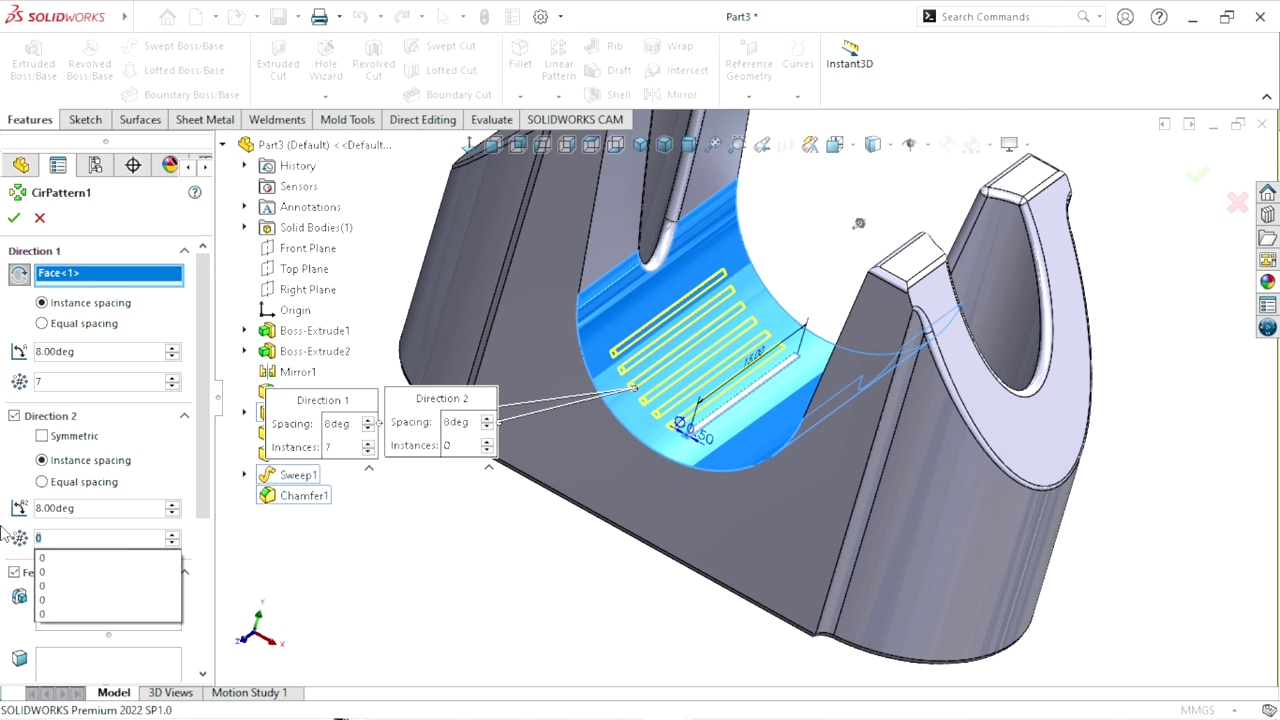
text(7)
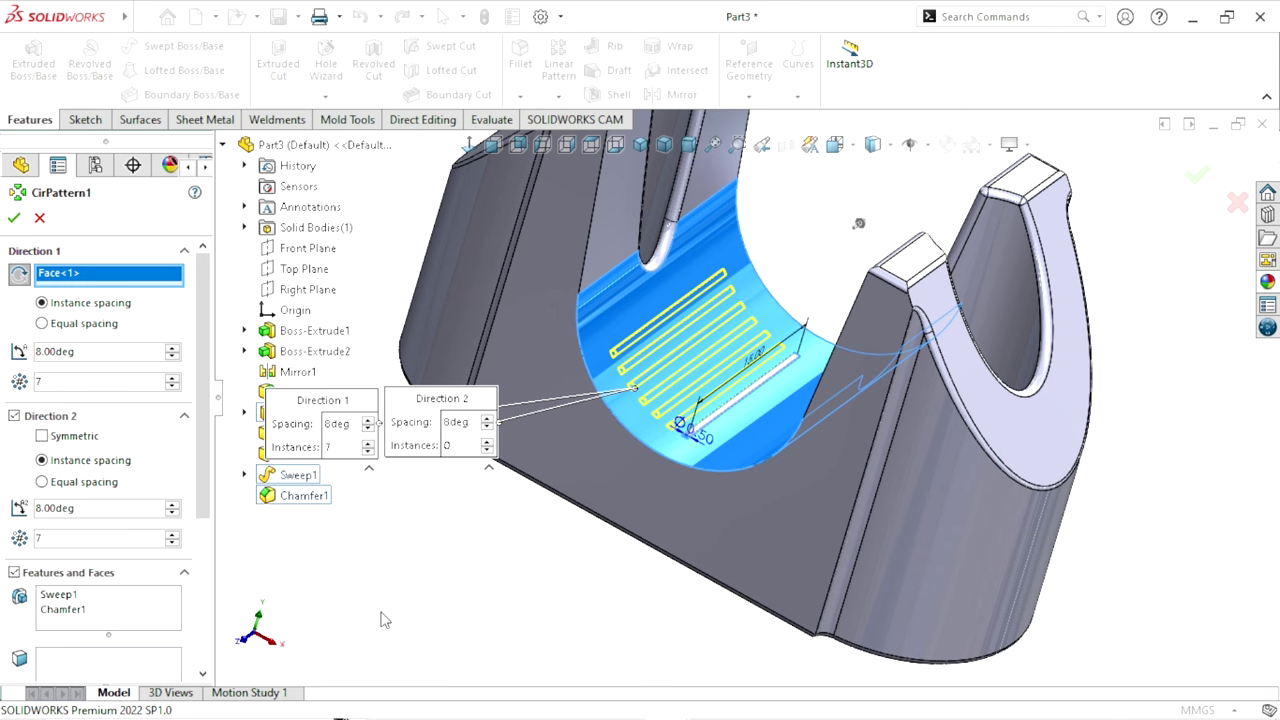
middle_drag(441, 602, 441, 548)
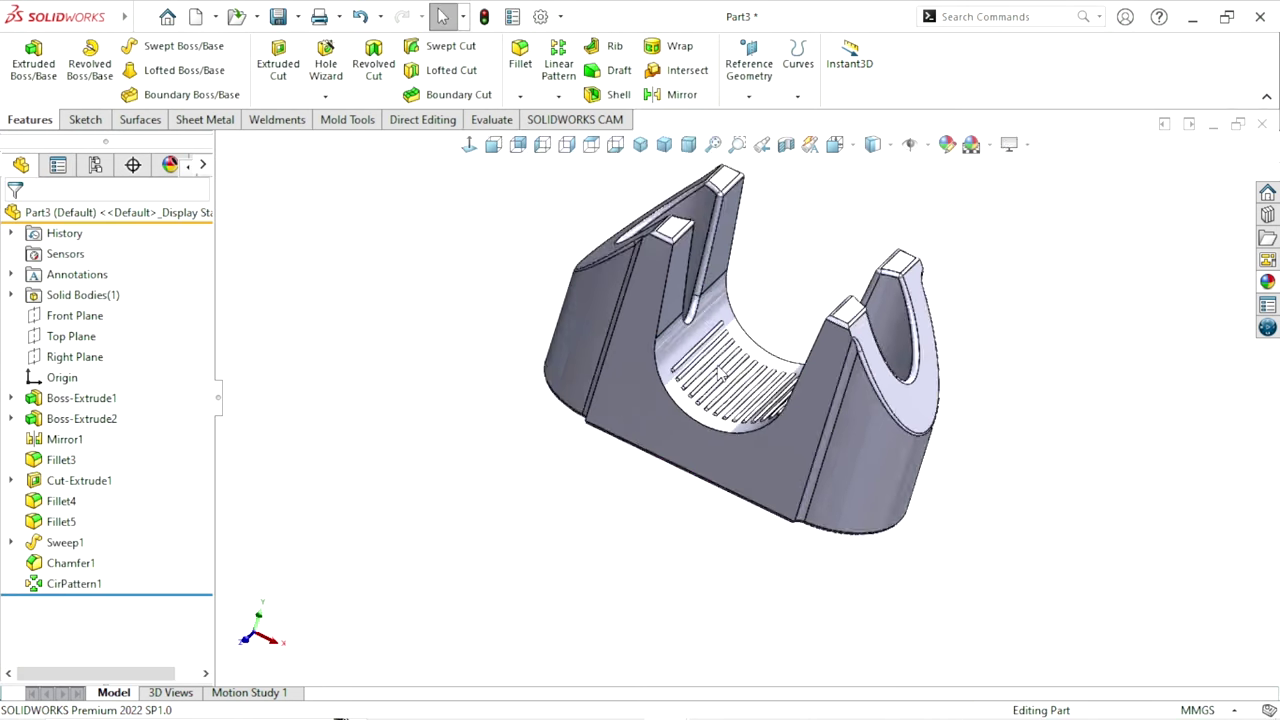
Orbit and fit the clamp adapter to show its flat underside with the two holes
scroll(786, 382, down, 5)
mouse_move(786, 382)
middle_down()
mouse_move(688, 593)
mouse_move(660, 421)
mouse_move(645, 430)
middle_up()
key(f)
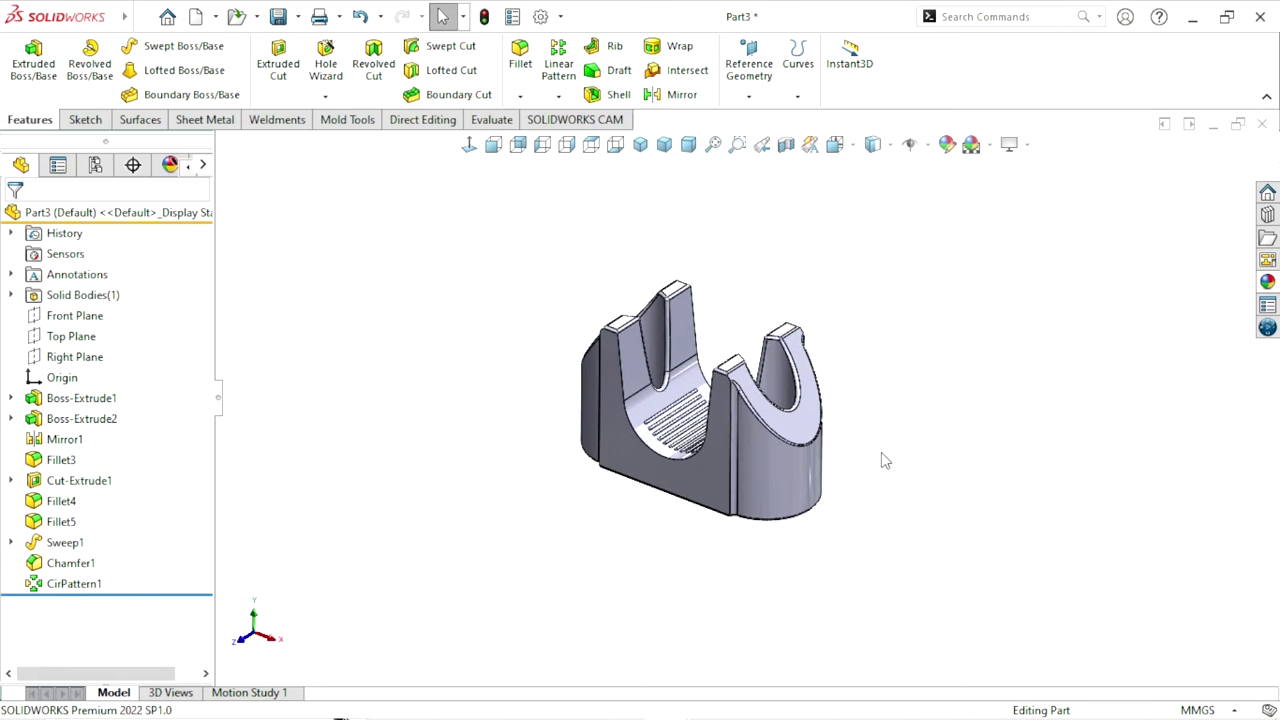
scroll(771, 451, down, 2)
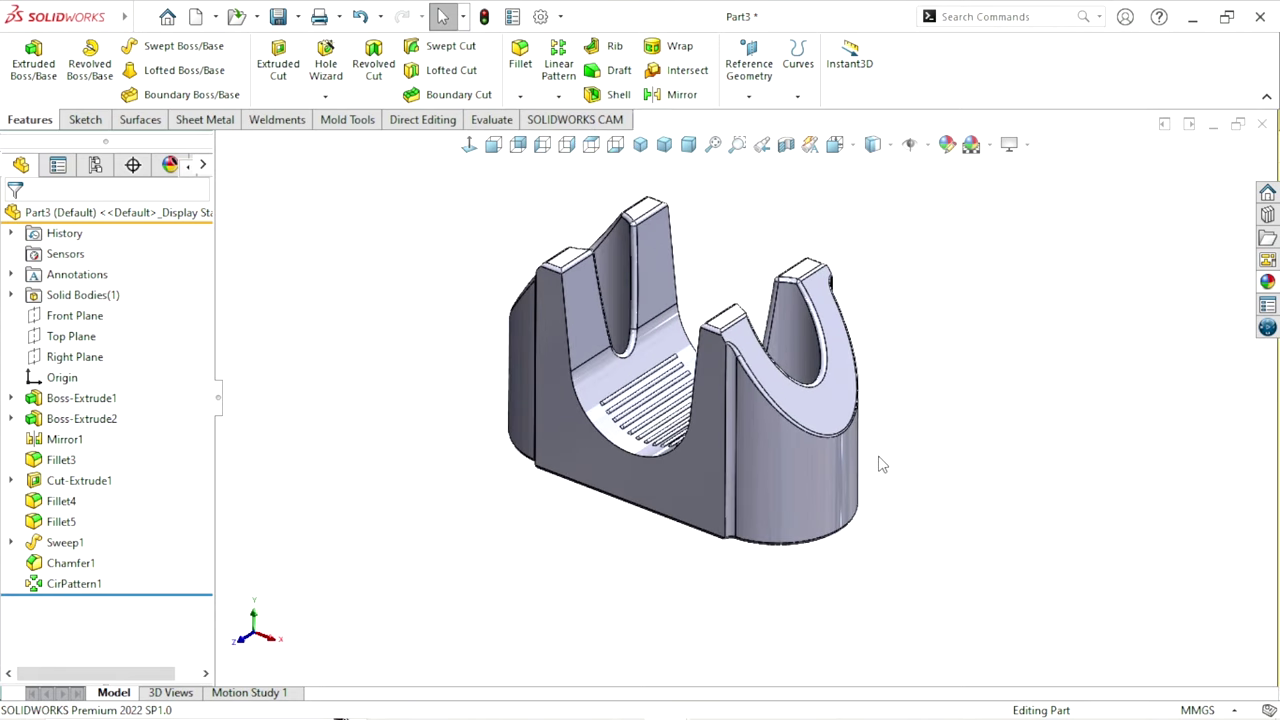
middle_drag(814, 466, 686, 457)
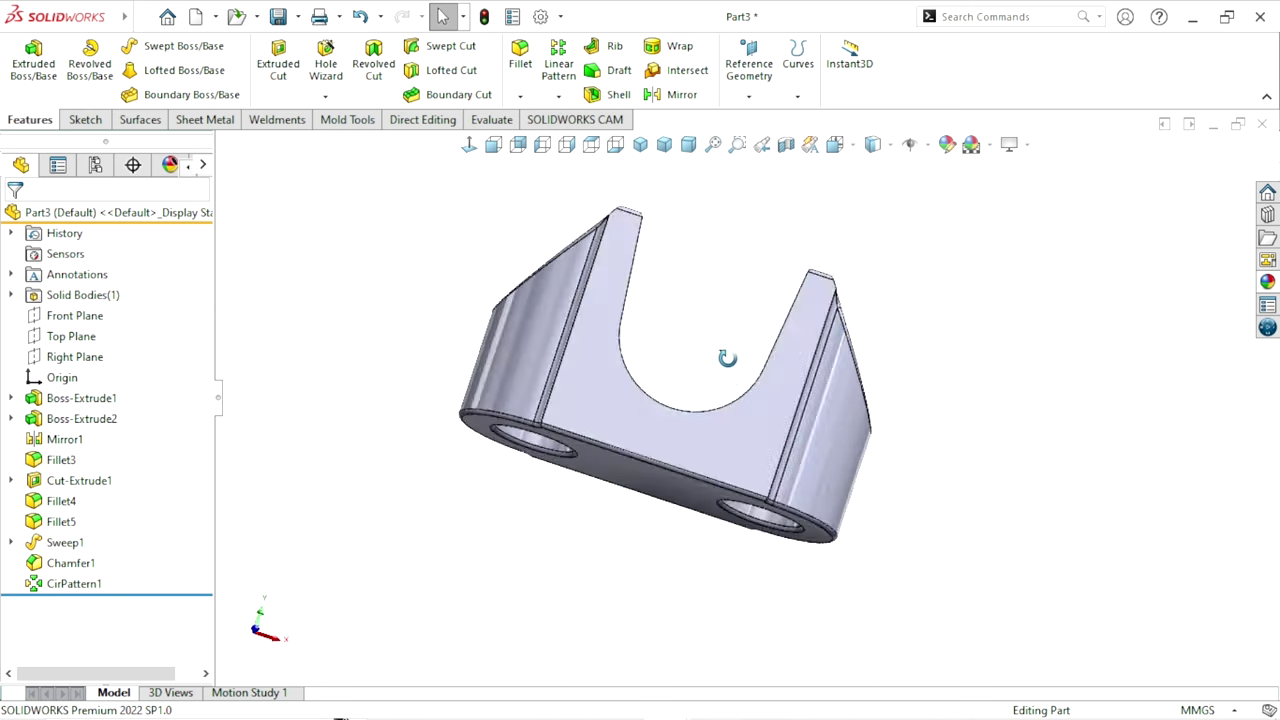
Sketch a centerpoint straight slot on the bottom face, centred on the origin
click(745, 415)
click(759, 391)
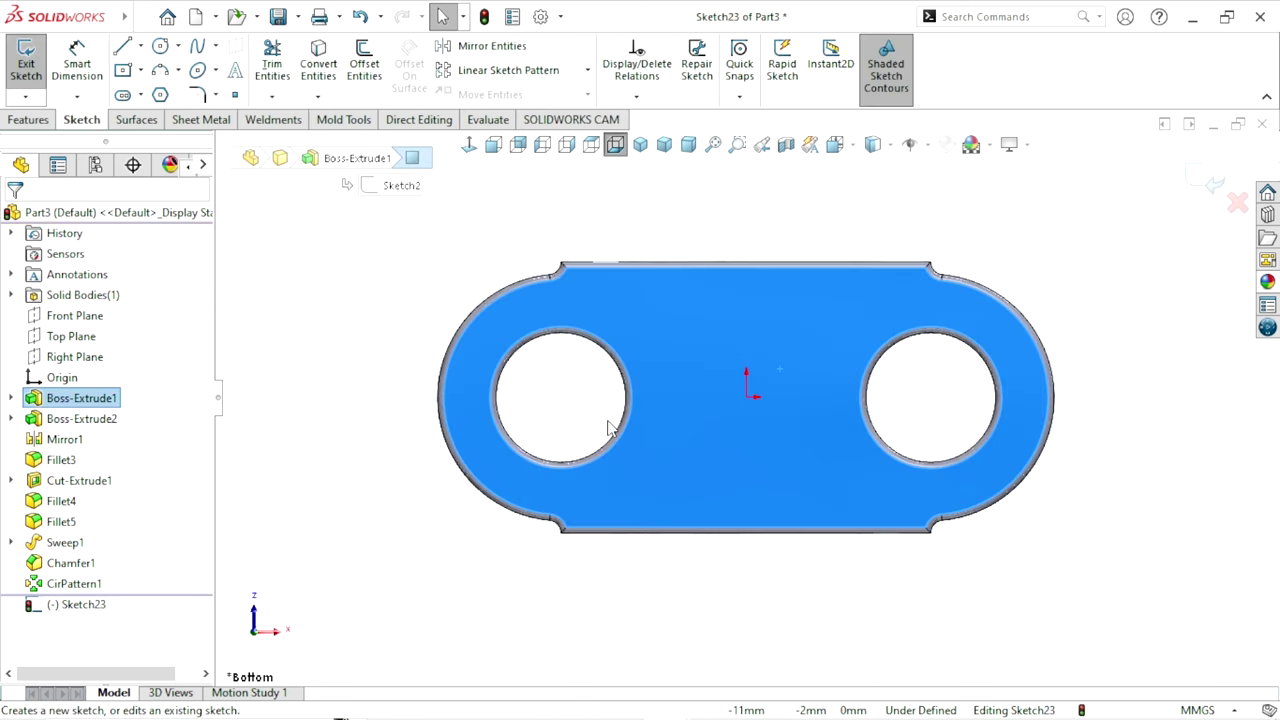
click(143, 95)
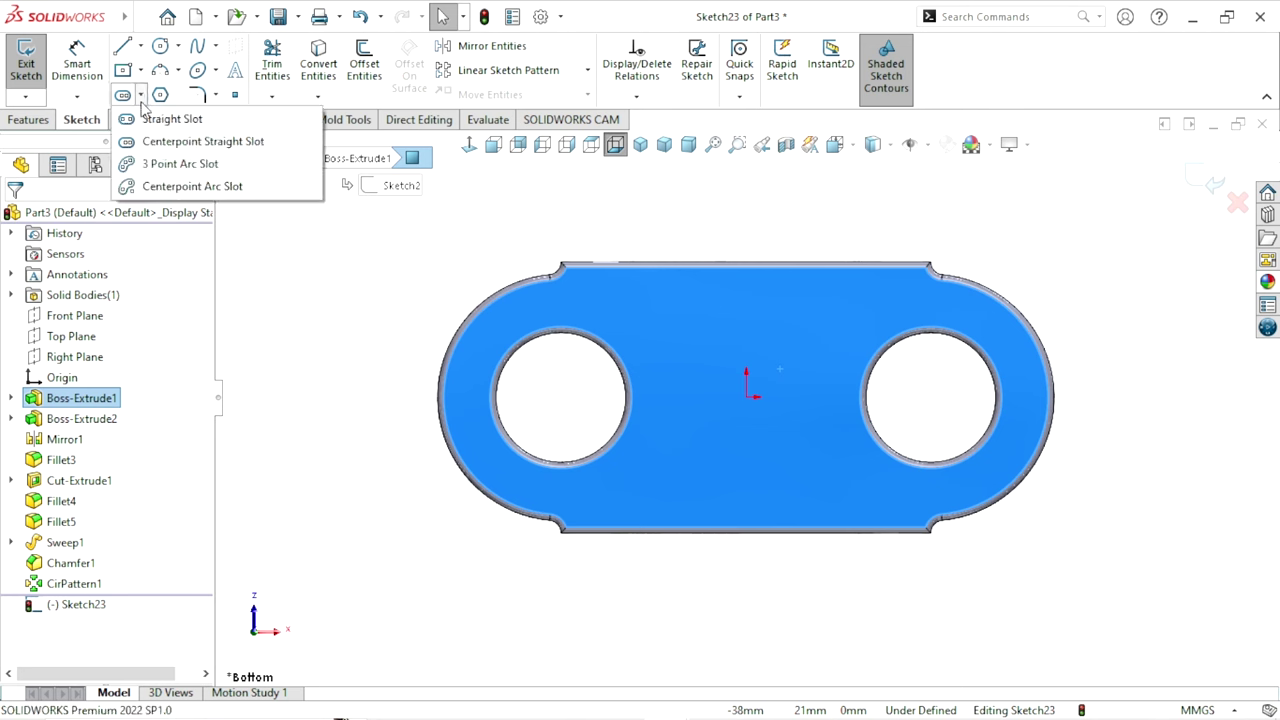
click(190, 137)
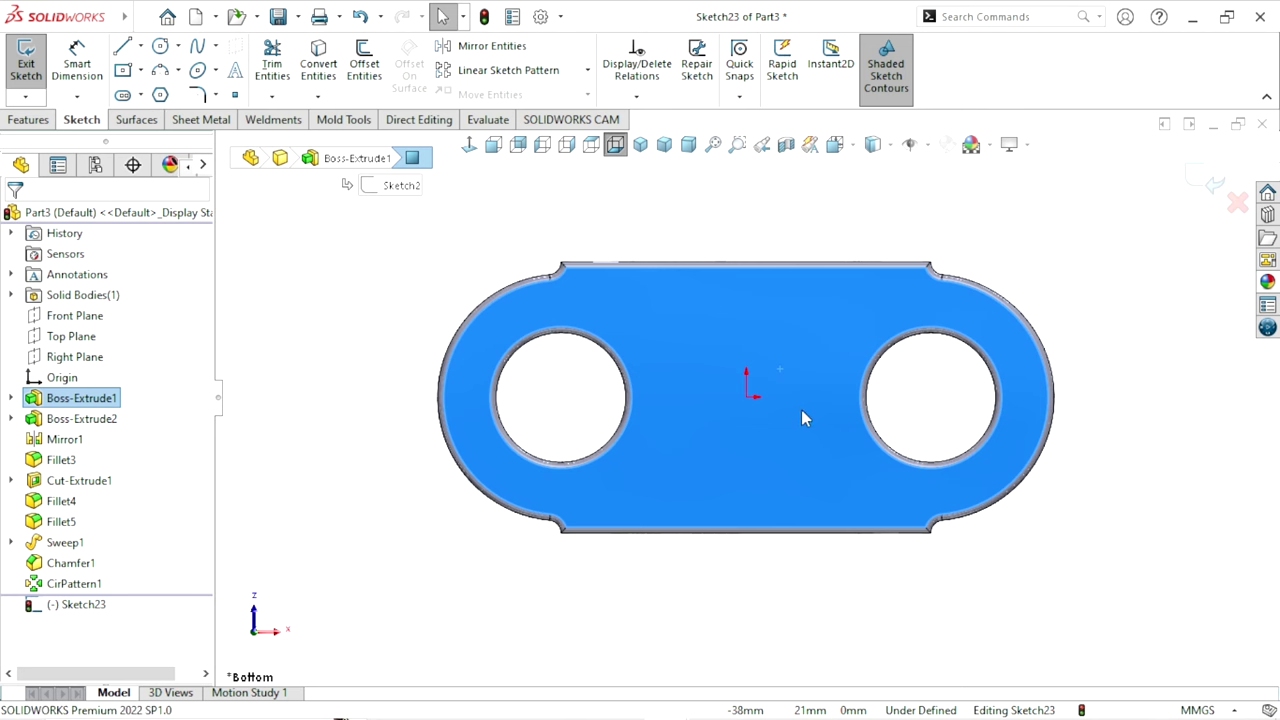
click(746, 397)
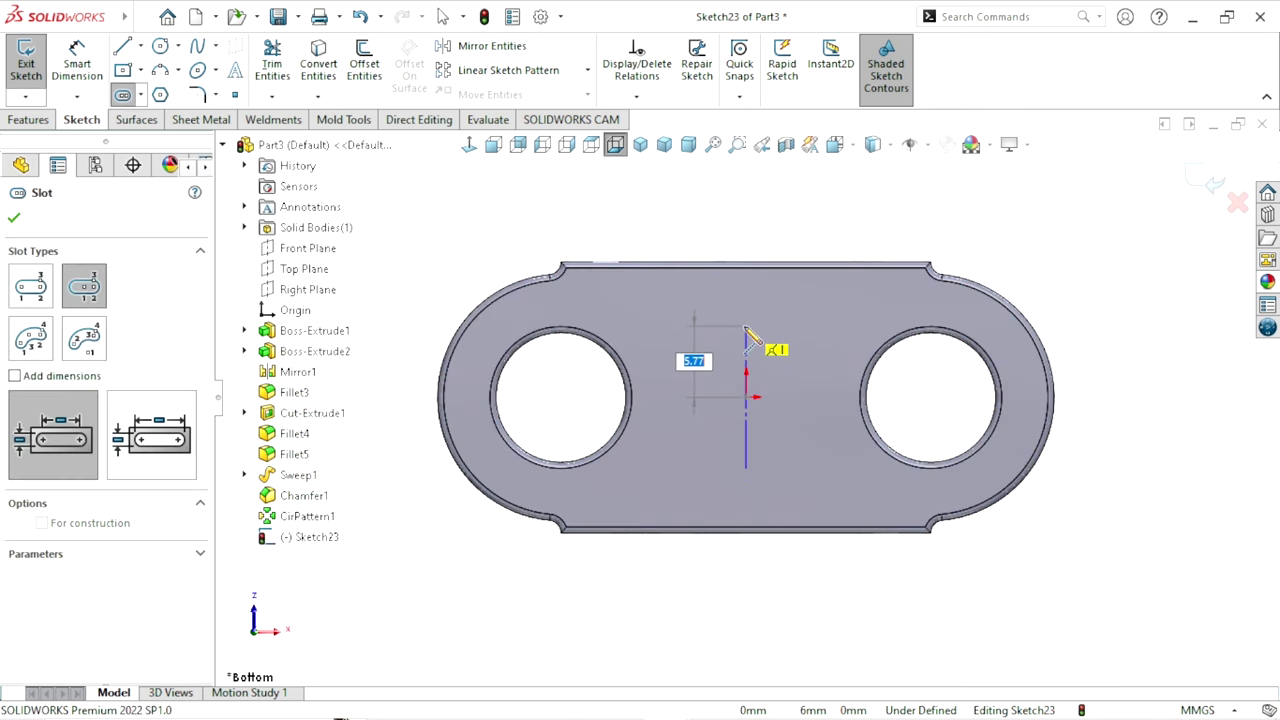
click(746, 326)
click(764, 328)
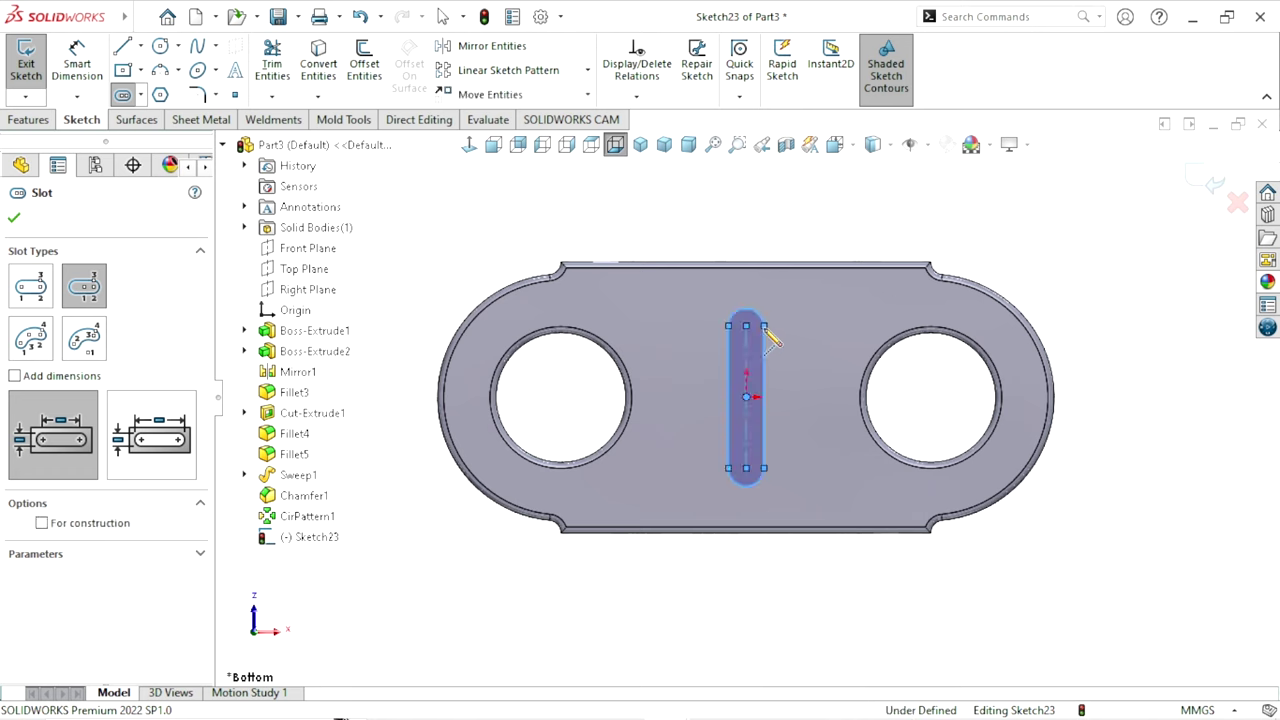
Dimension the slot to 12 mm long and 3 mm wide
click(77, 63)
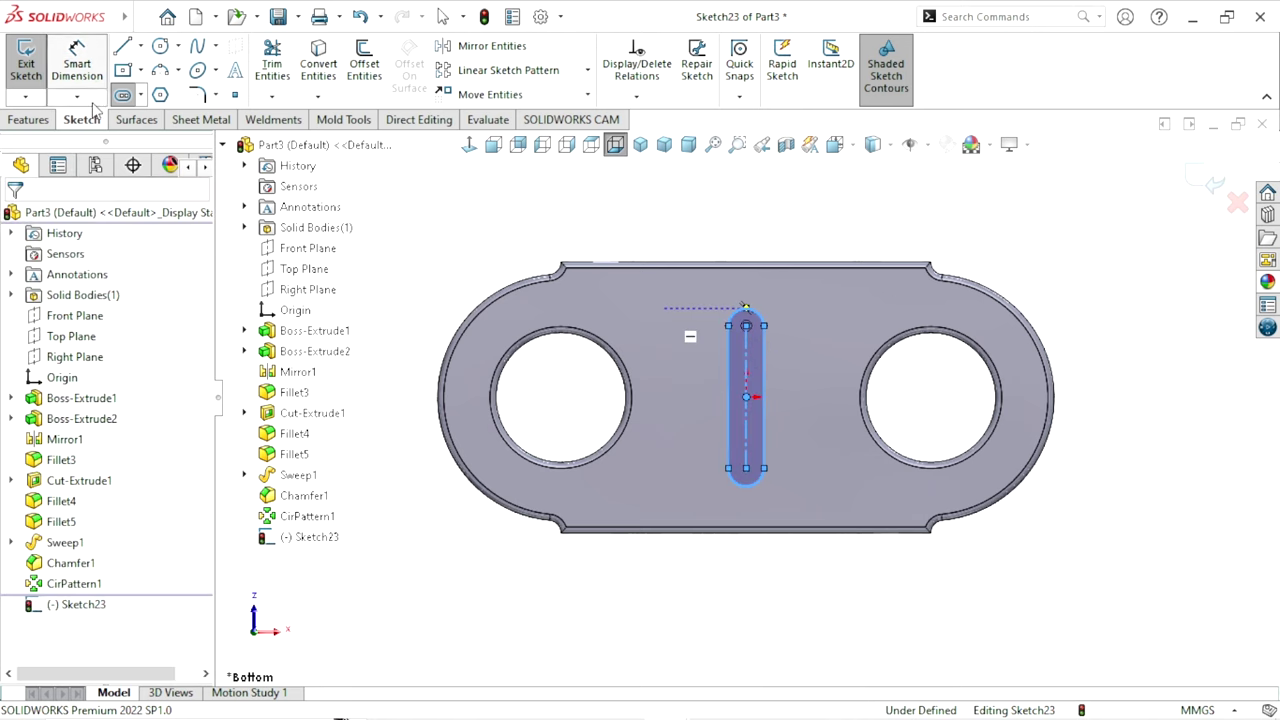
click(748, 428)
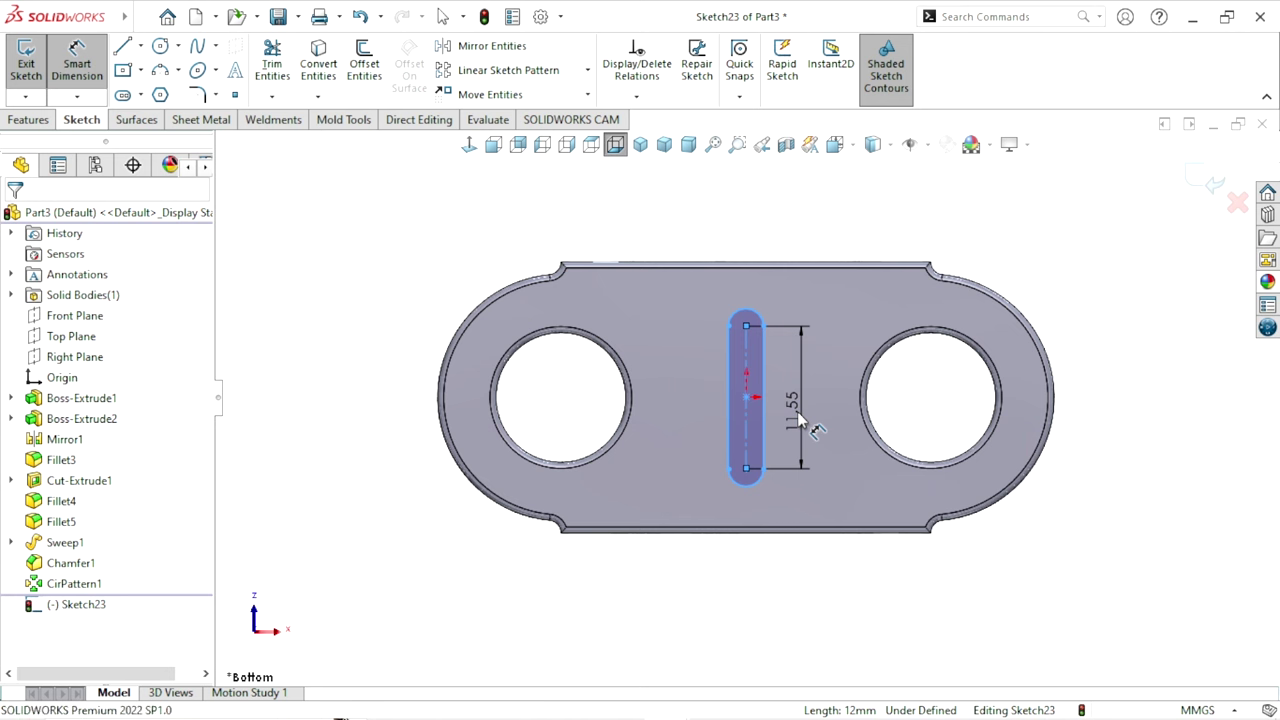
click(800, 420)
text(12)
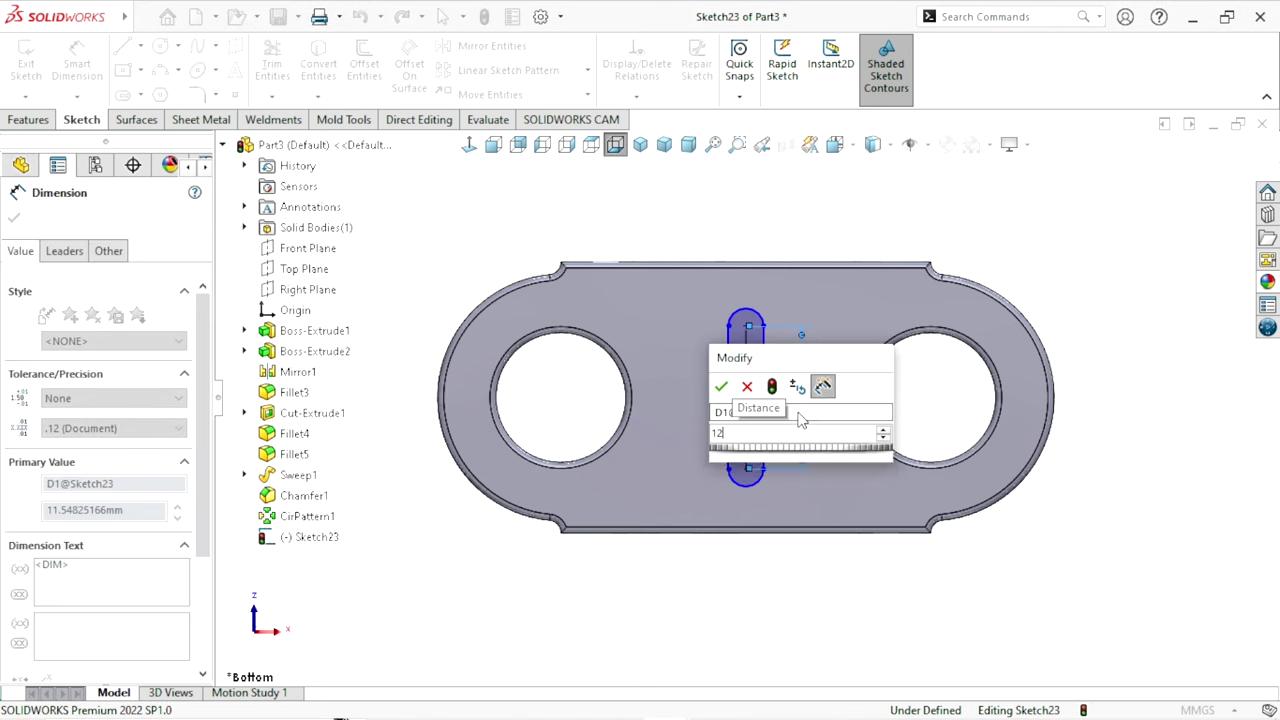
key(Return)
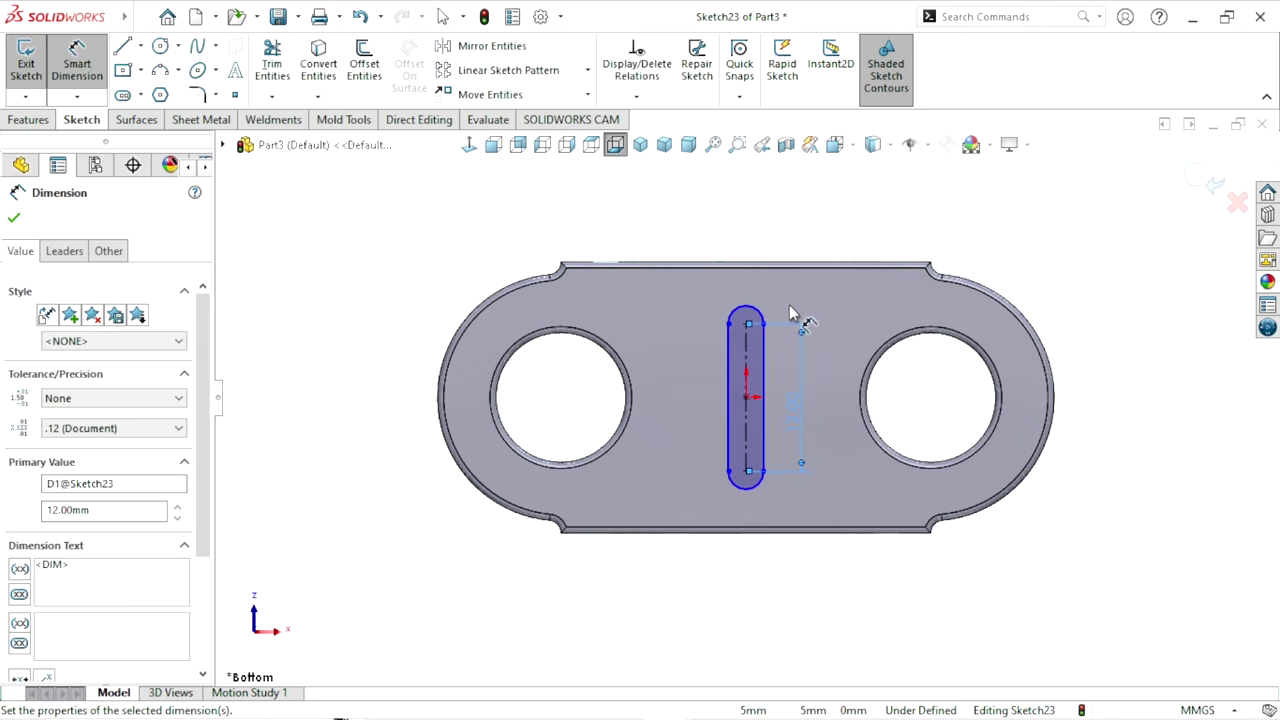
click(728, 378)
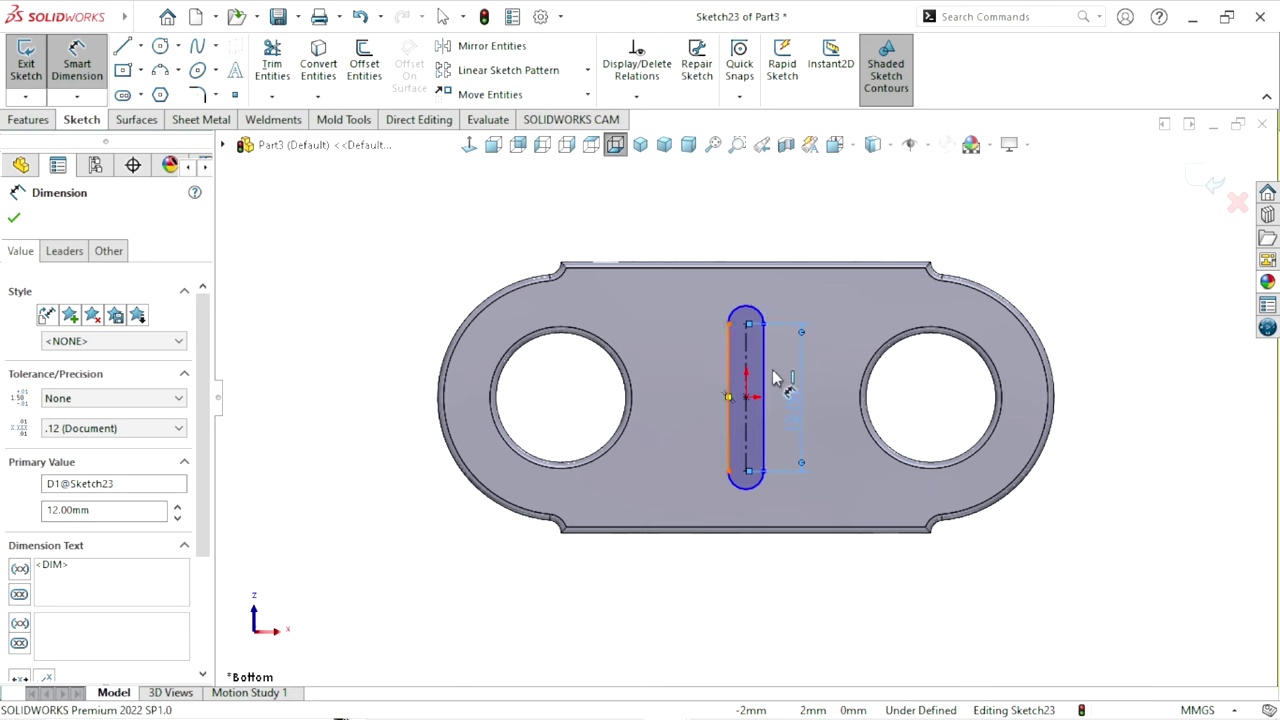
click(764, 382)
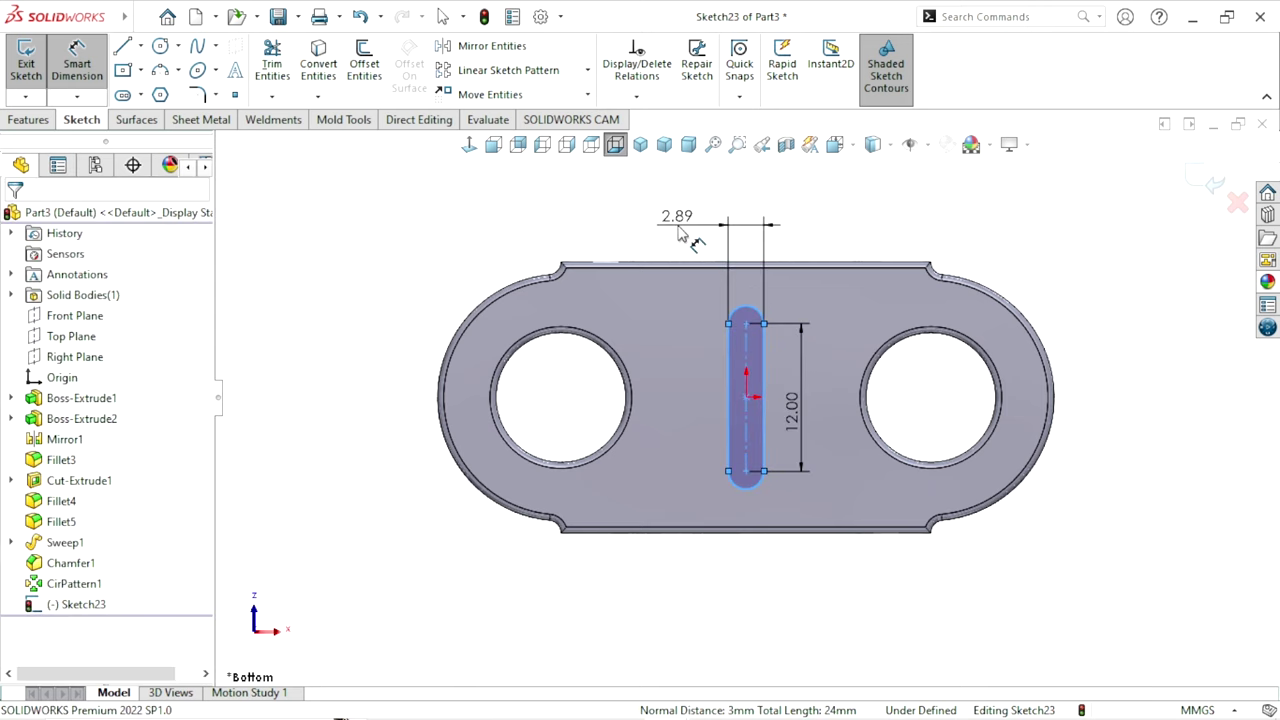
click(678, 233)
text(3)
key(Return)
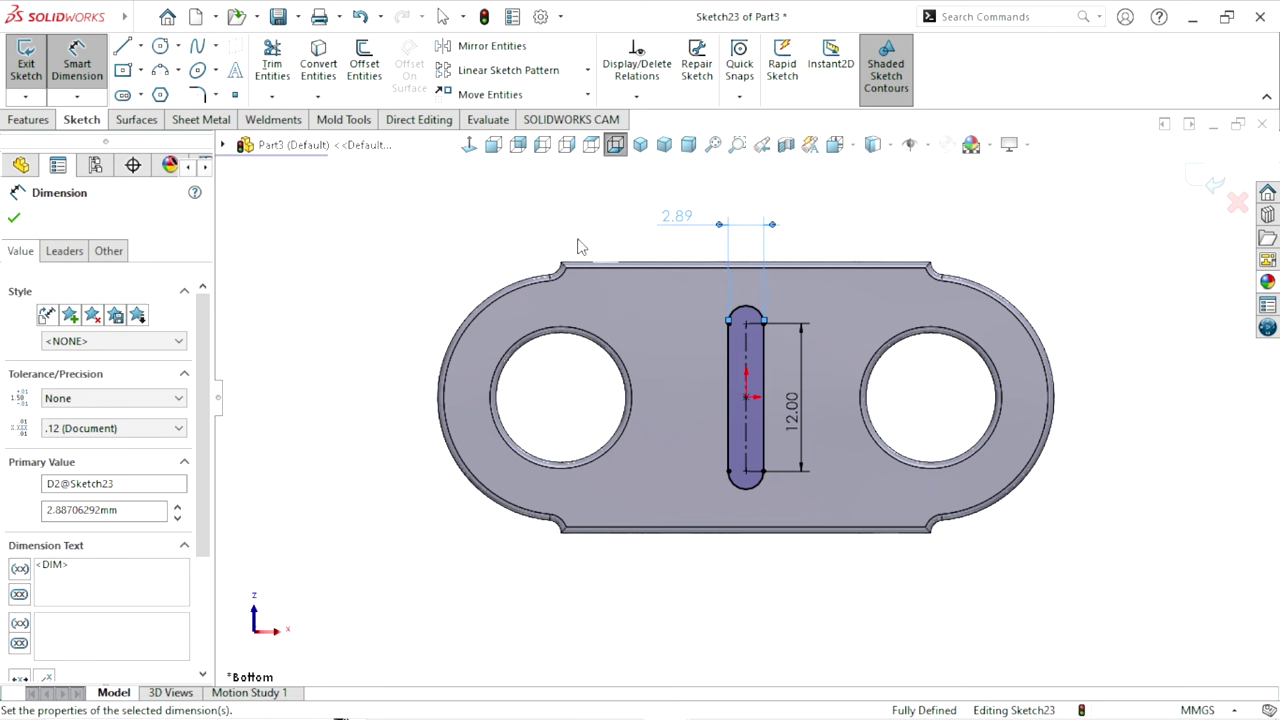
click(357, 243)
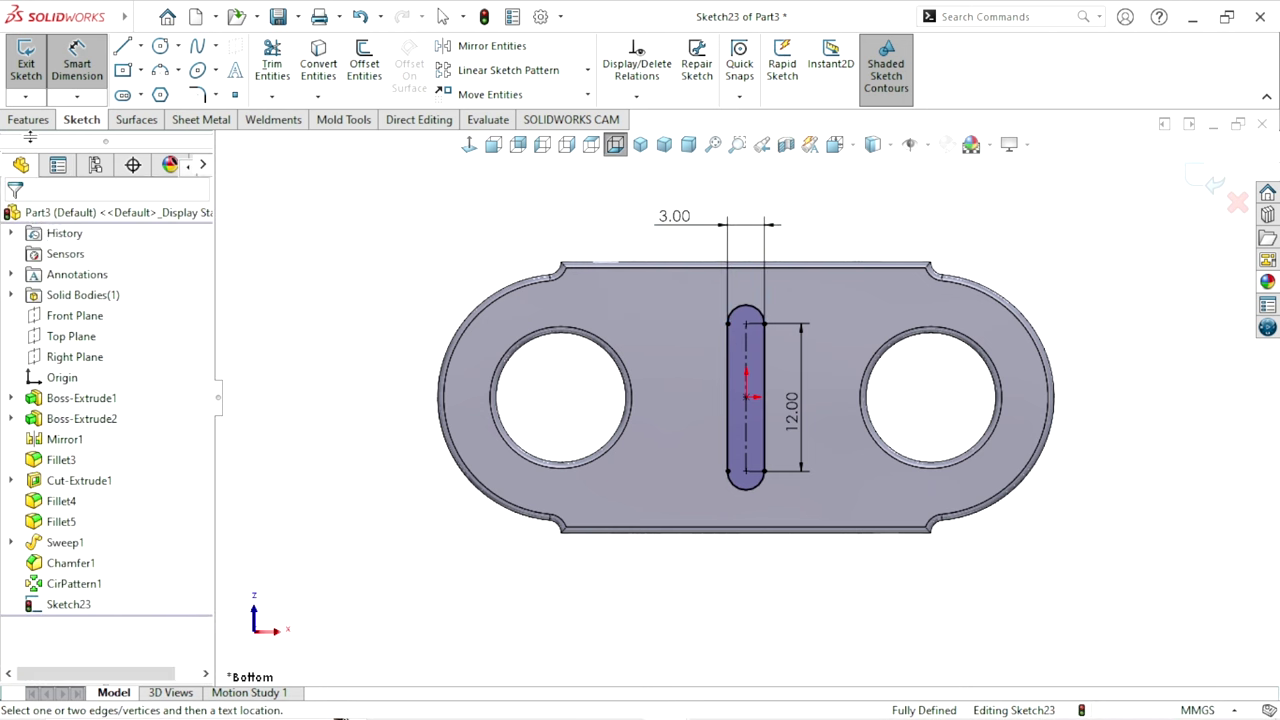
click(35, 122)
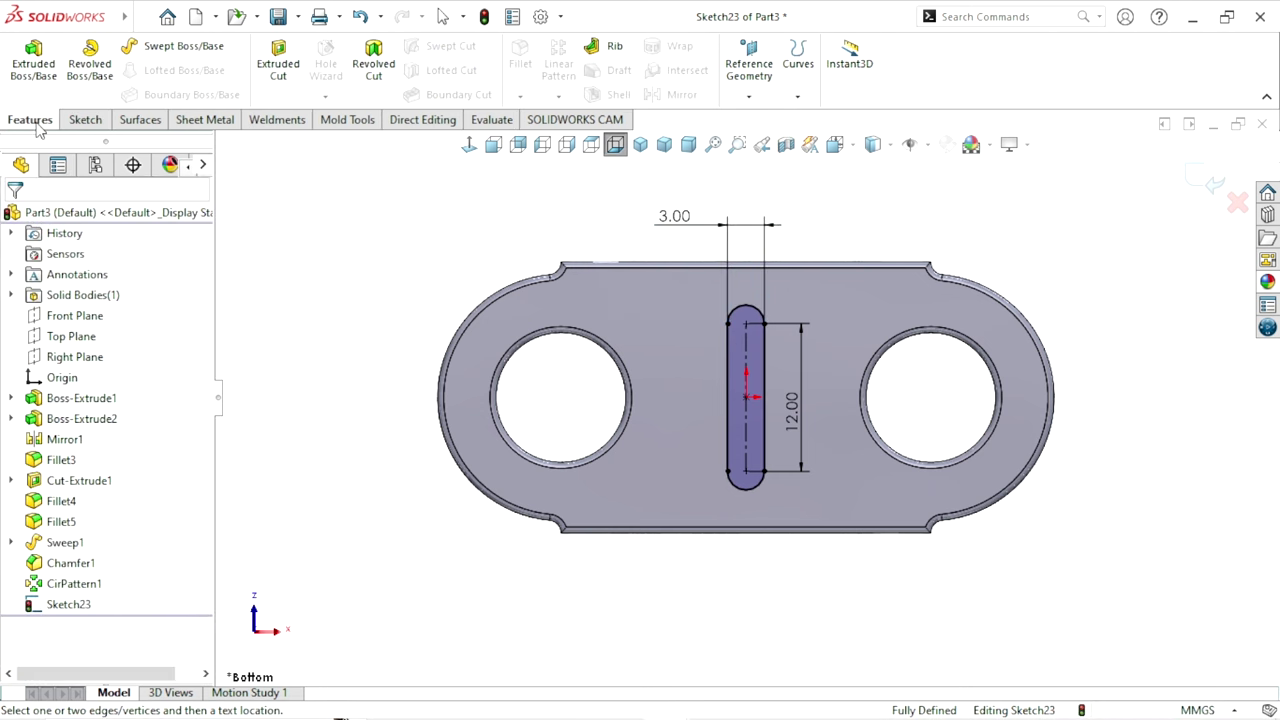
Extrude-cut the slot Blind to a depth of 1 mm
click(276, 76)
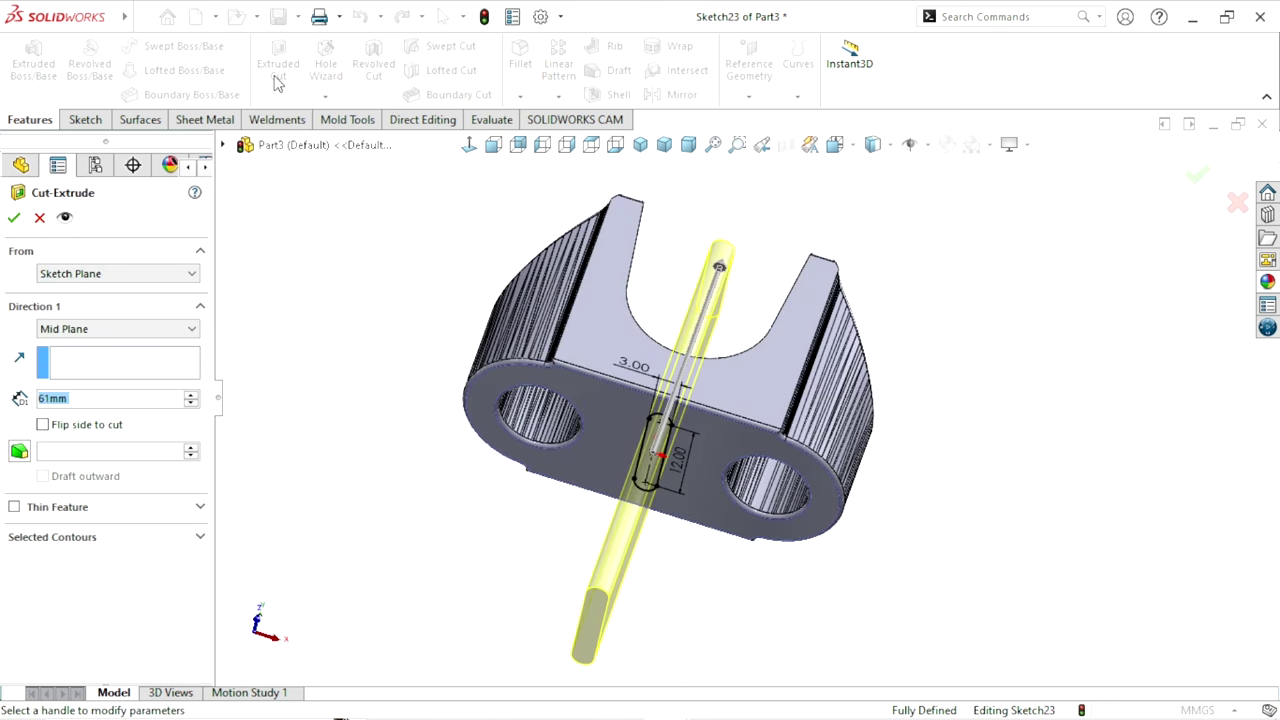
click(100, 328)
click(70, 341)
click(107, 397)
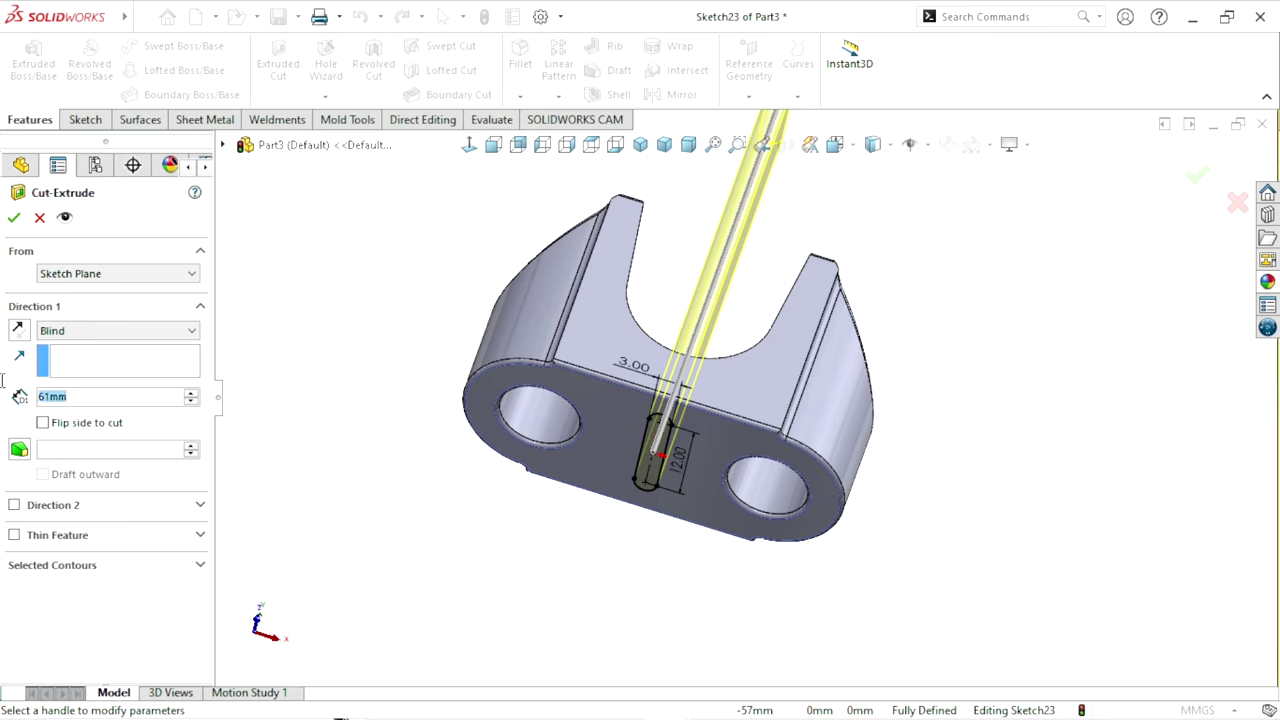
text(1)
key(Return)
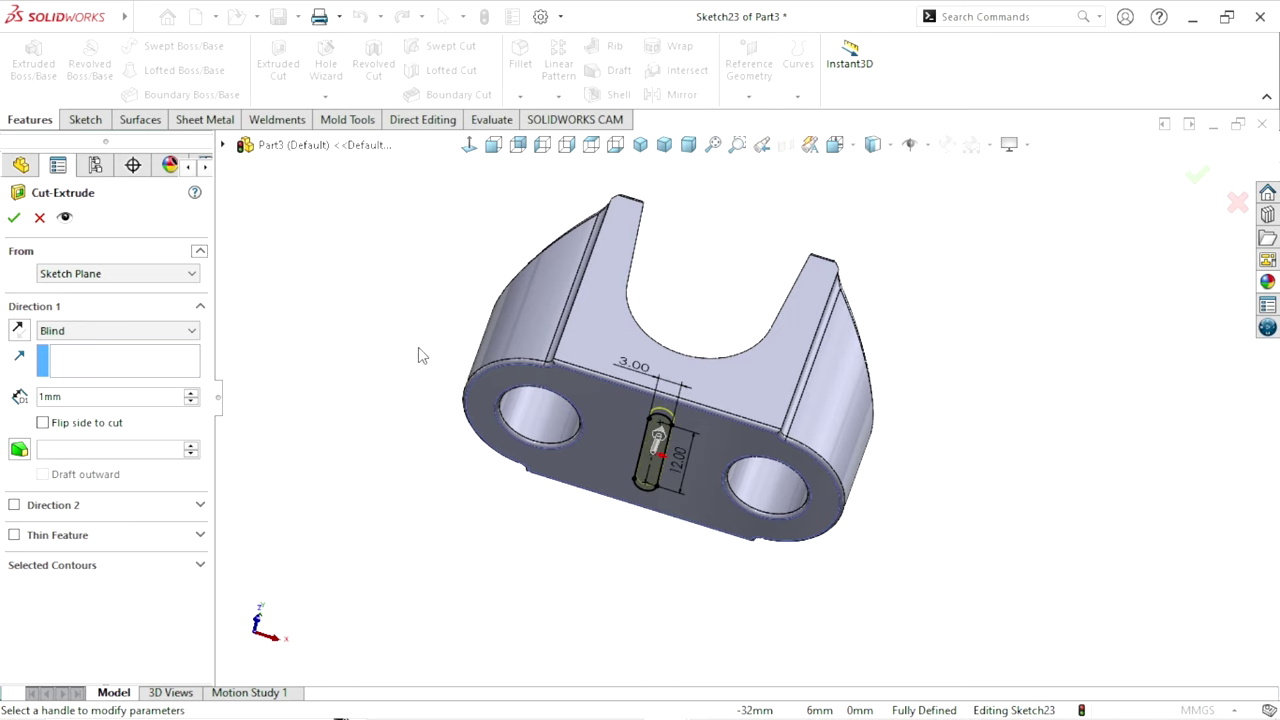
click(14, 220)
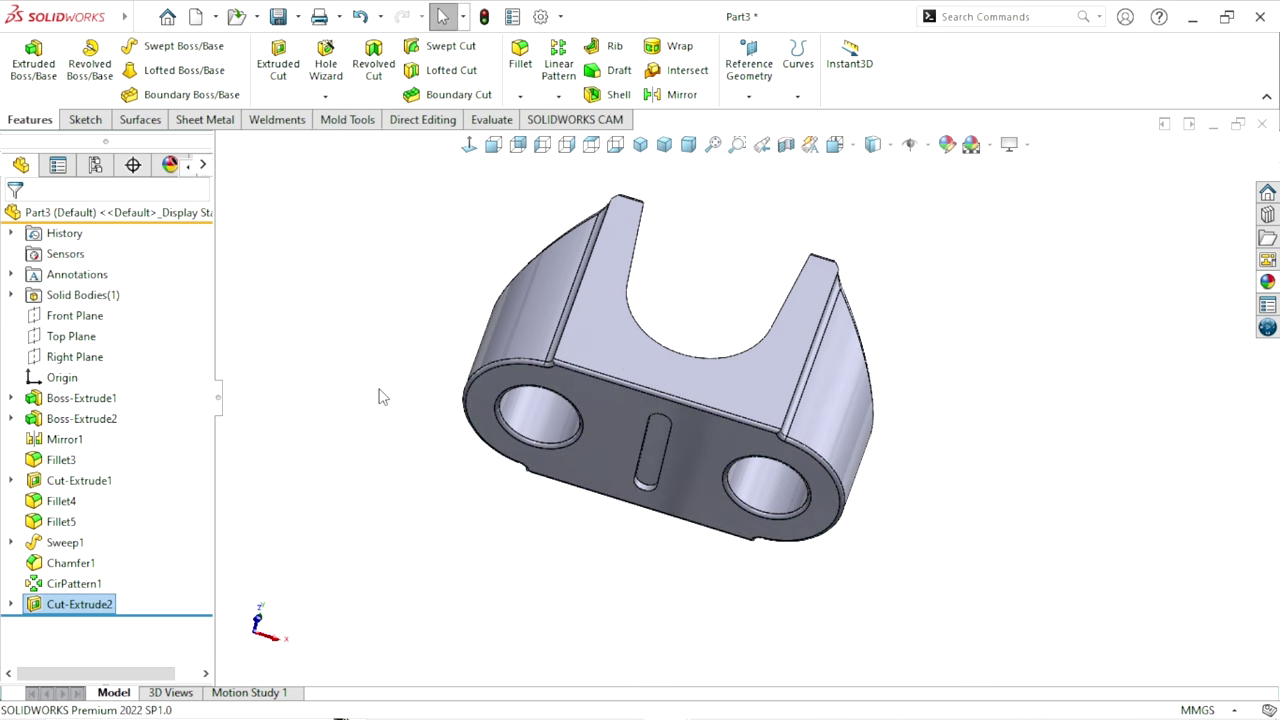
Fillet the slot's top edge with a 1 mm radius
mouse_move(600, 543)
middle_down()
mouse_move(563, 434)
mouse_move(697, 416)
middle_up()
scroll(697, 416, down, 3)
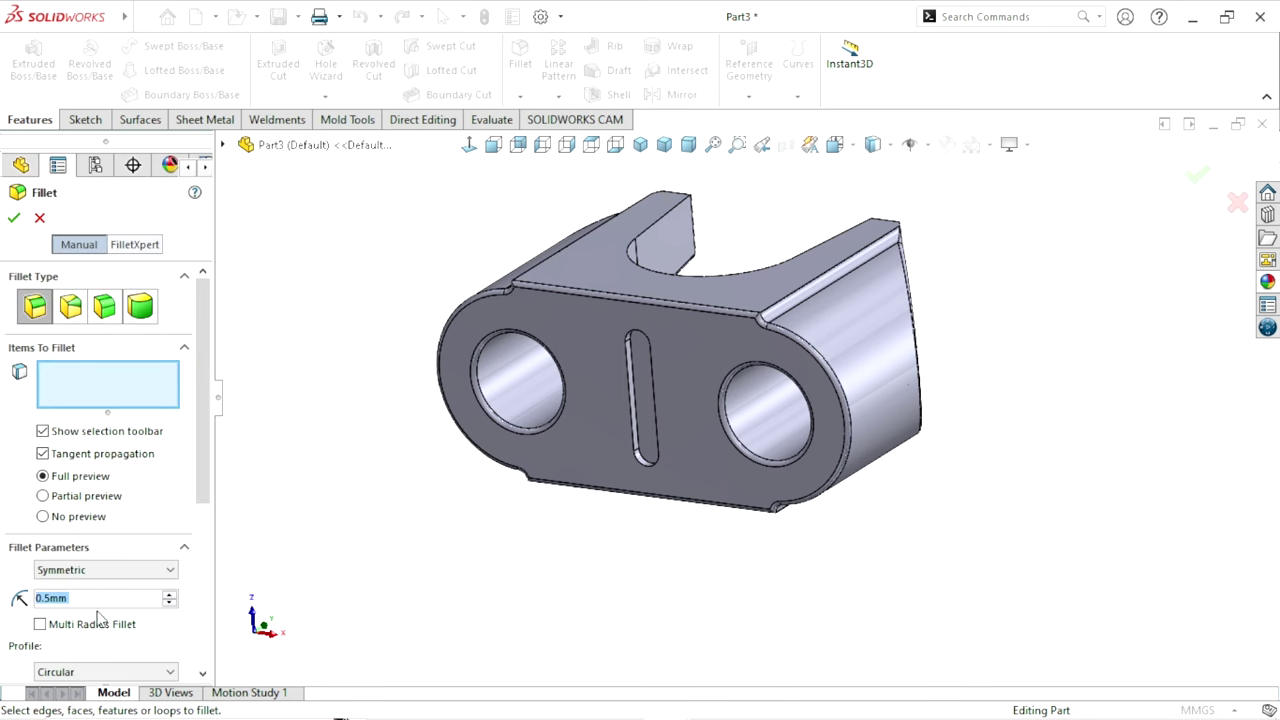
text(1)
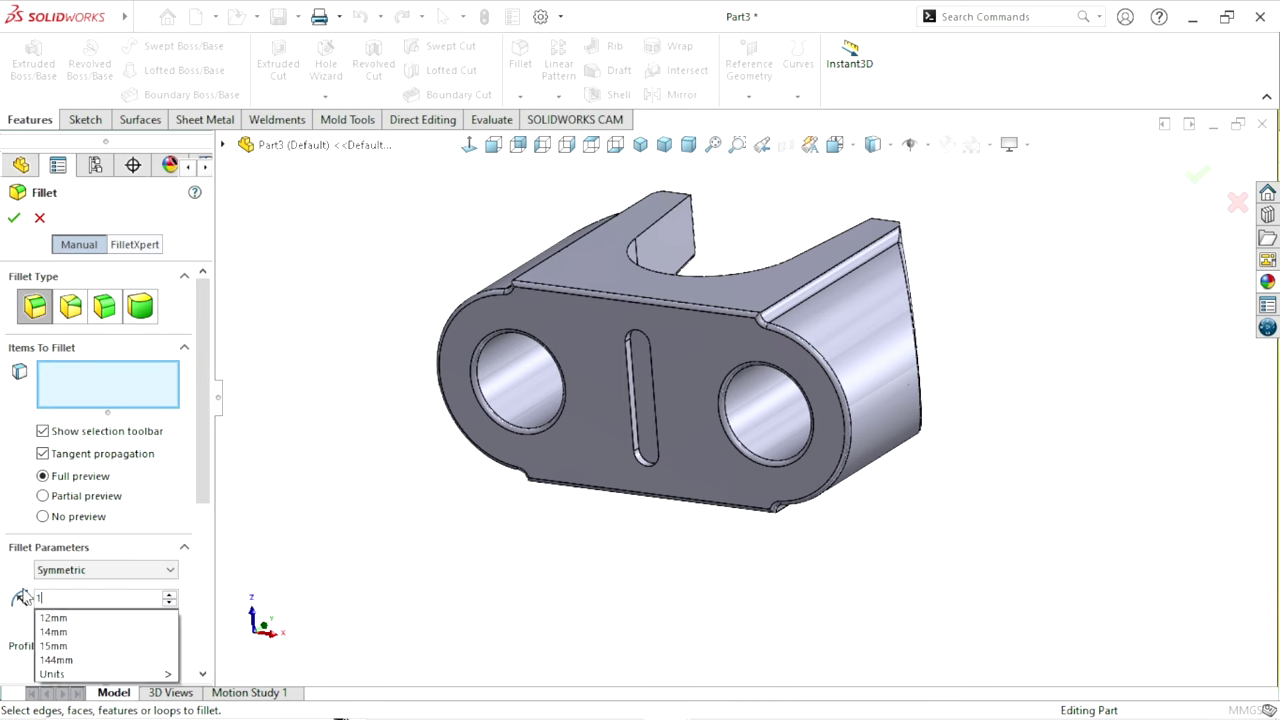
key(Return)
scroll(577, 421, down, 5)
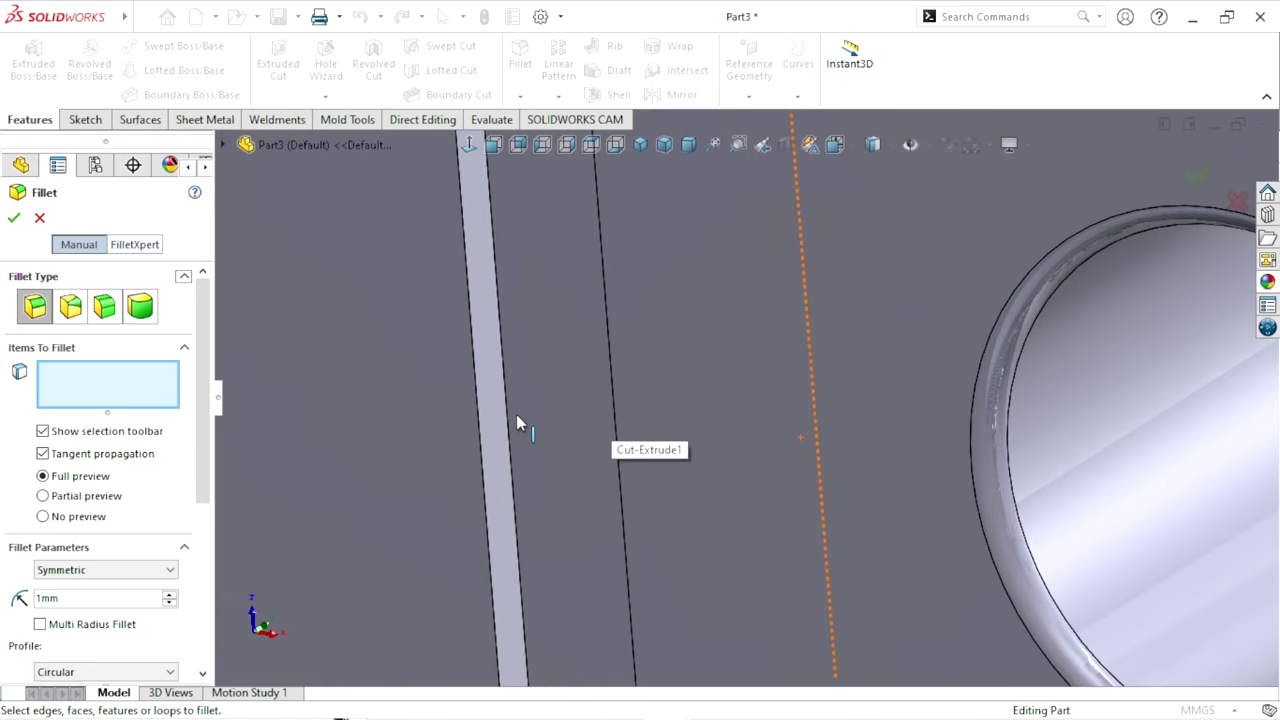
click(504, 412)
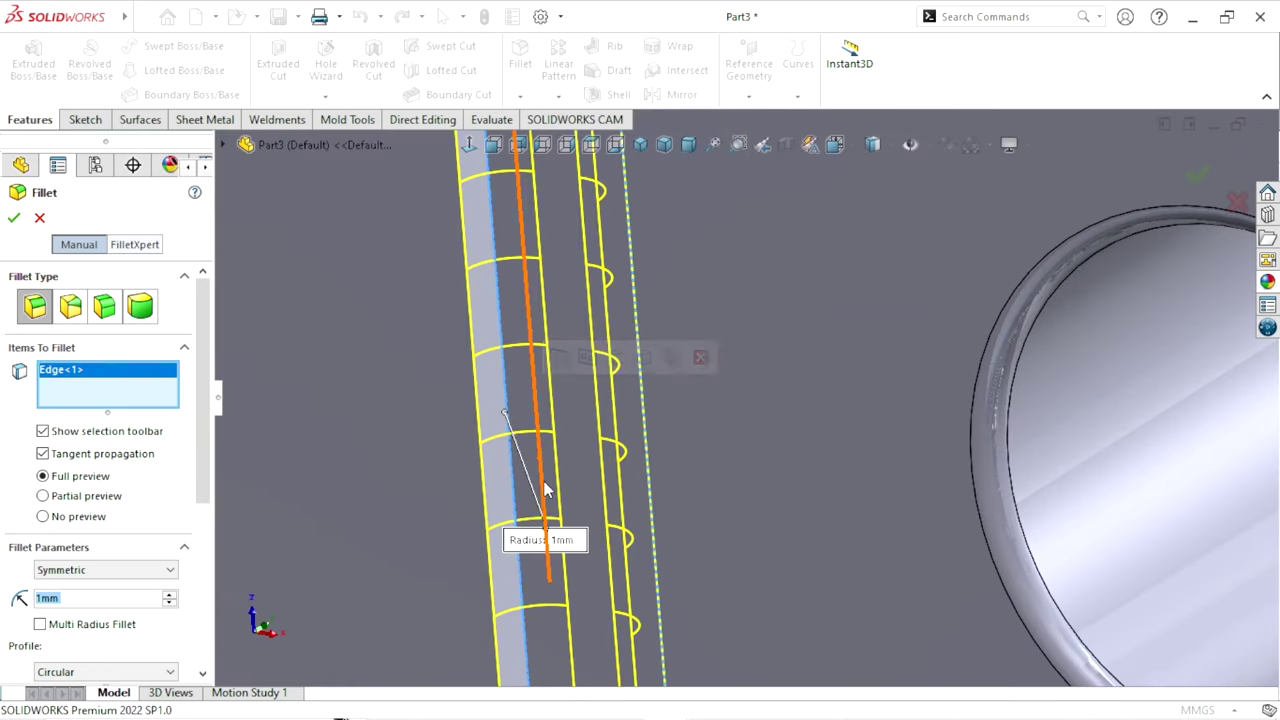
scroll(880, 420, up, 2)
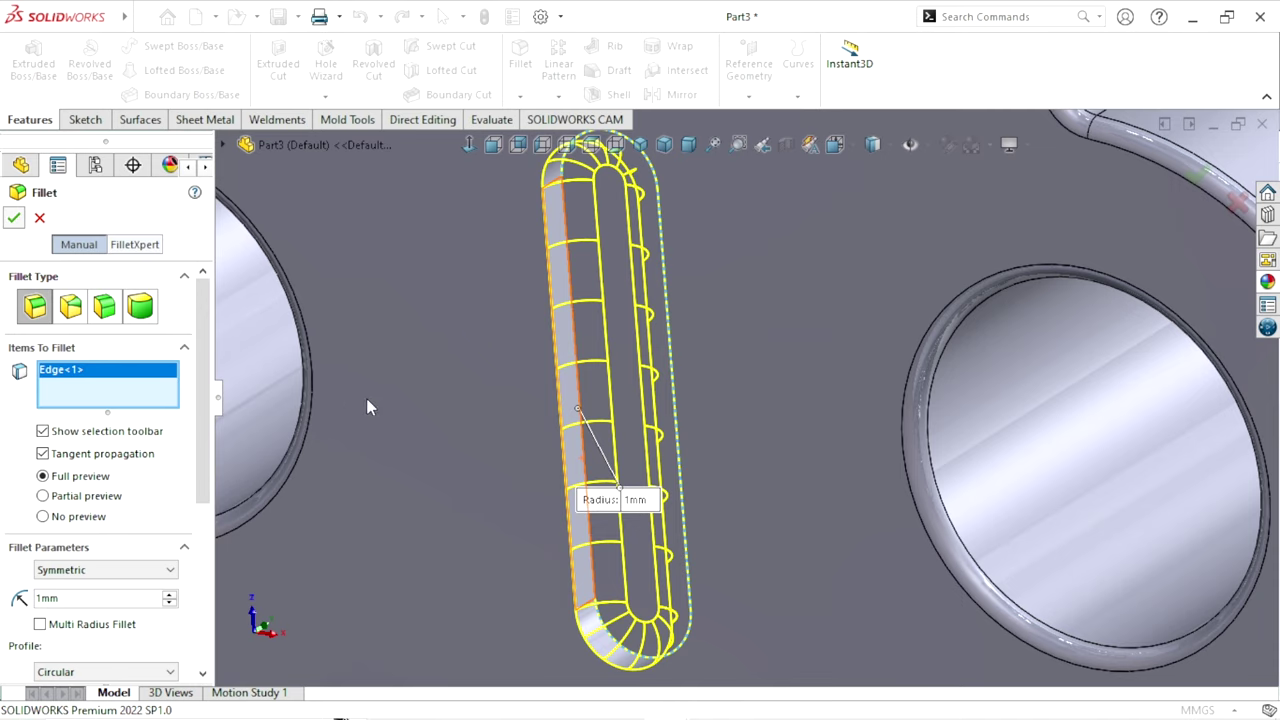
key(Return)
key(f)
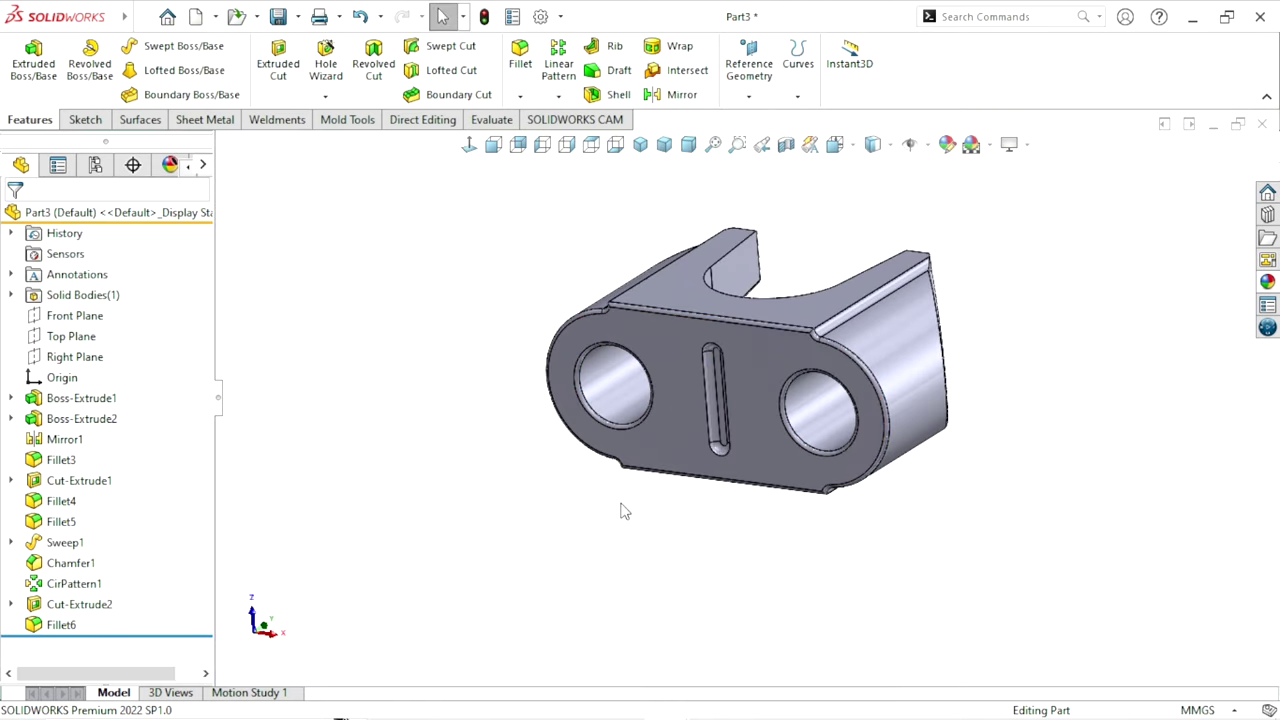
mouse_move(620, 511)
middle_down()
mouse_move(580, 344)
mouse_move(700, 400)
middle_up()
Apply the cast carbon steel appearance to the clamp part
click(1267, 281)
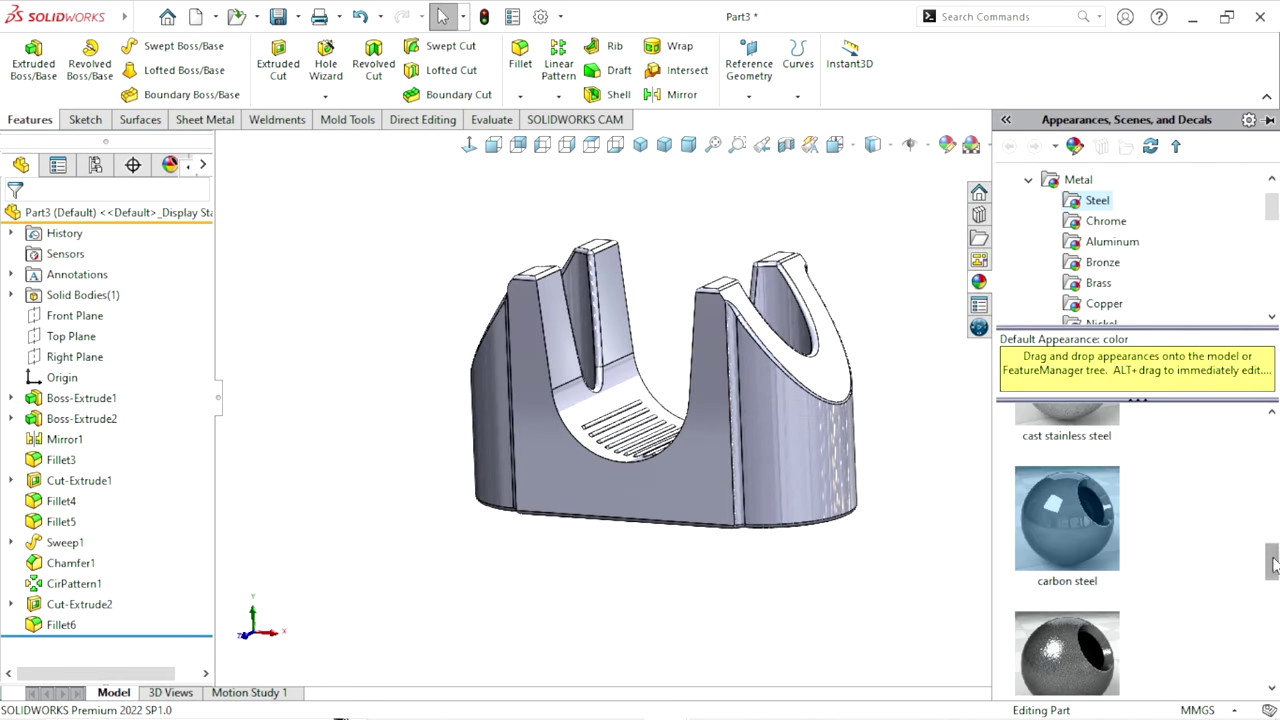
drag(1273, 565, 1273, 579)
double_click(1075, 587)
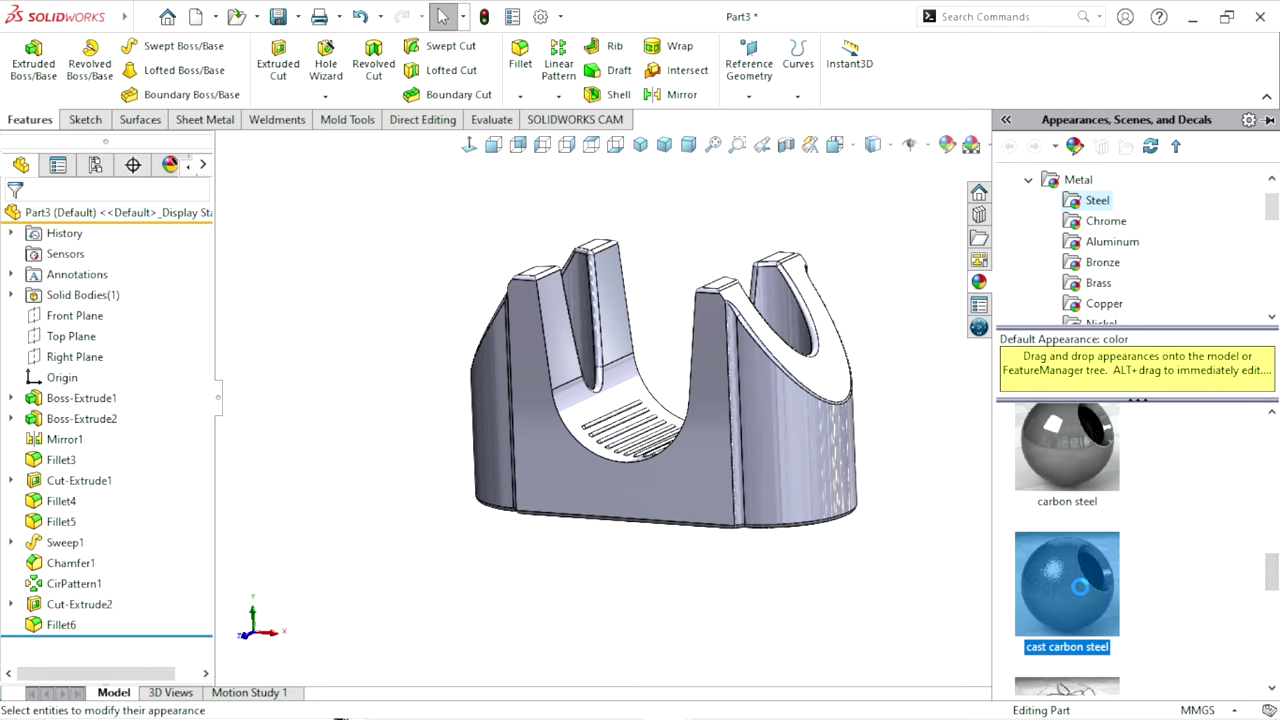
click(848, 612)
Apply a steel appearance to the inner round face and the second pocket face
middle_drag(903, 394, 903, 503)
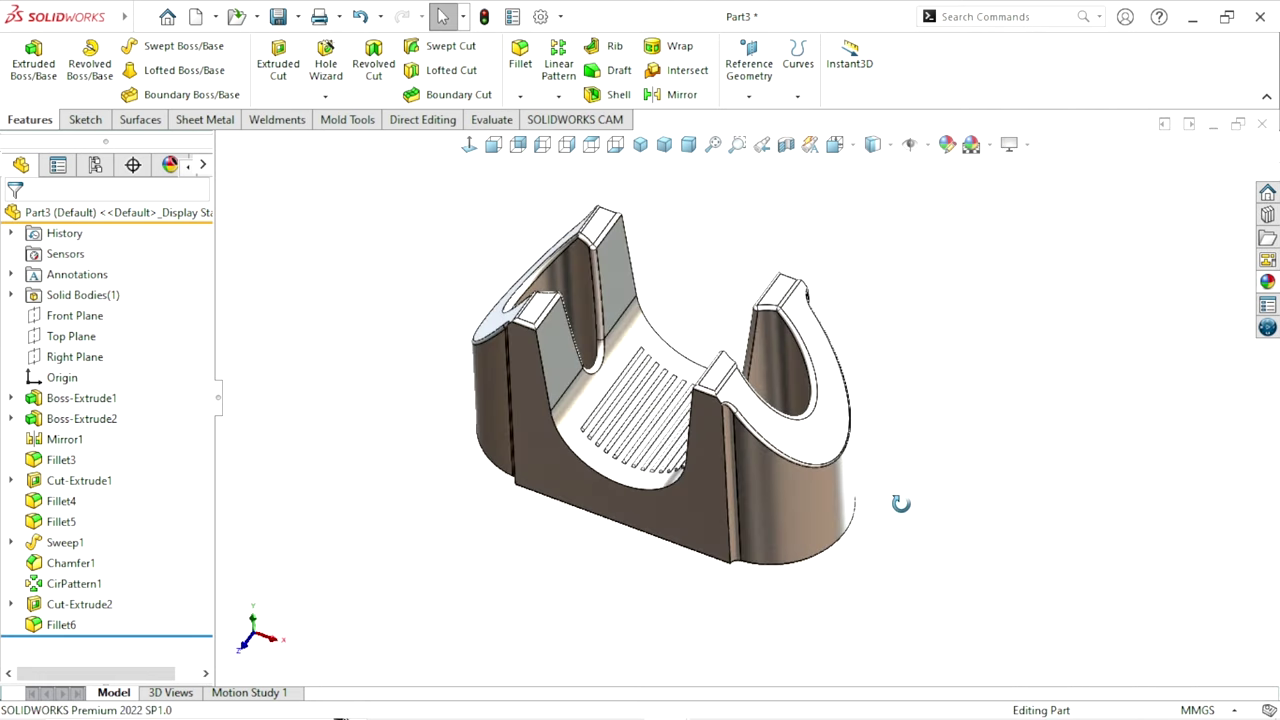
click(786, 383)
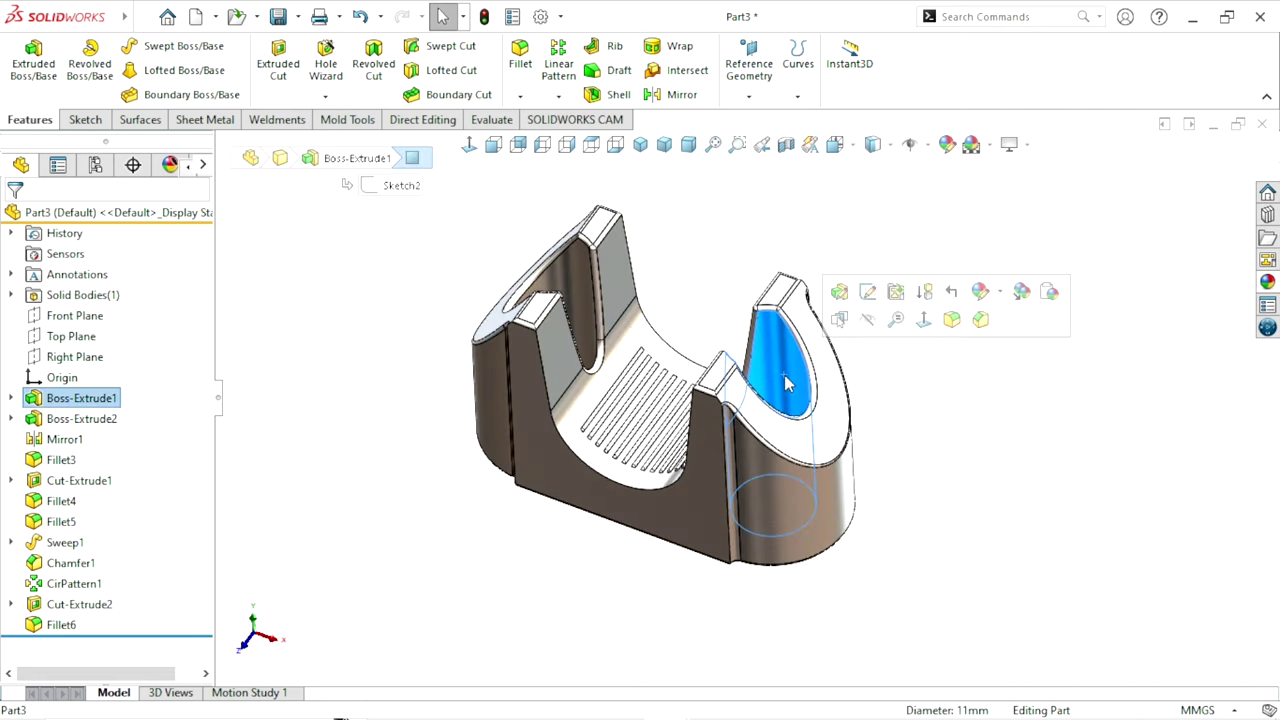
ctrl+click(570, 287)
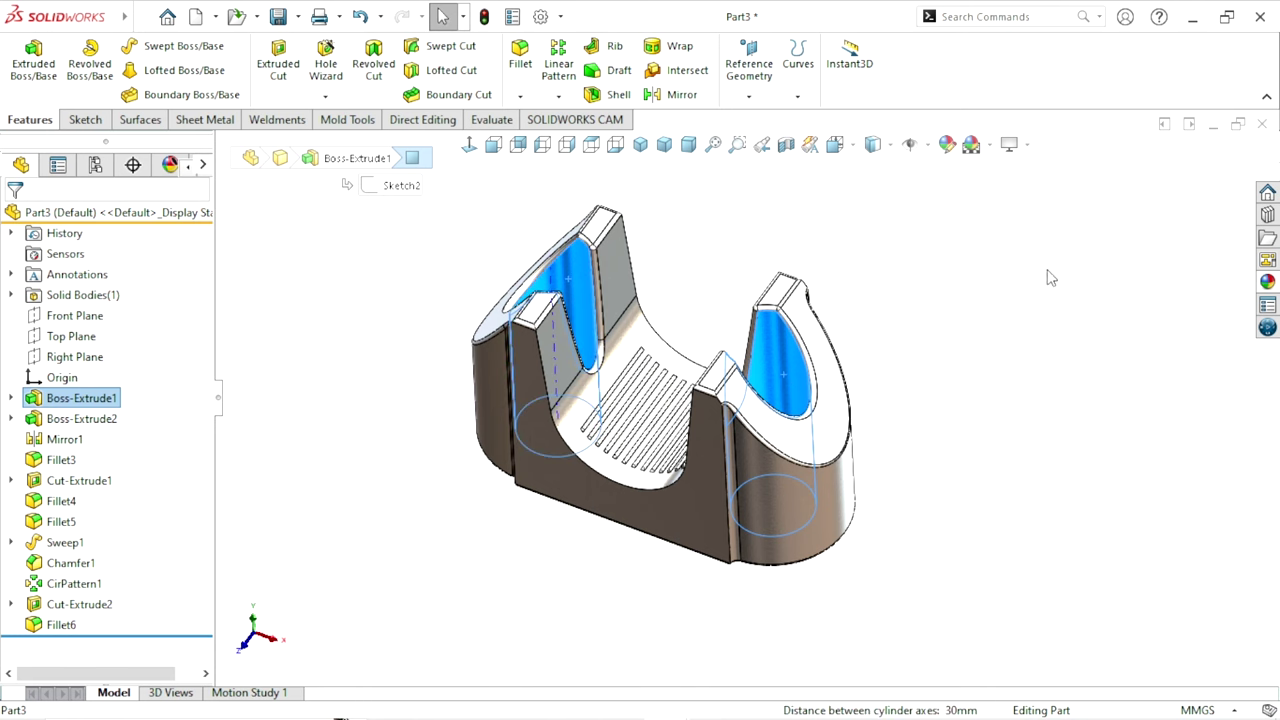
click(1267, 285)
click(1058, 443)
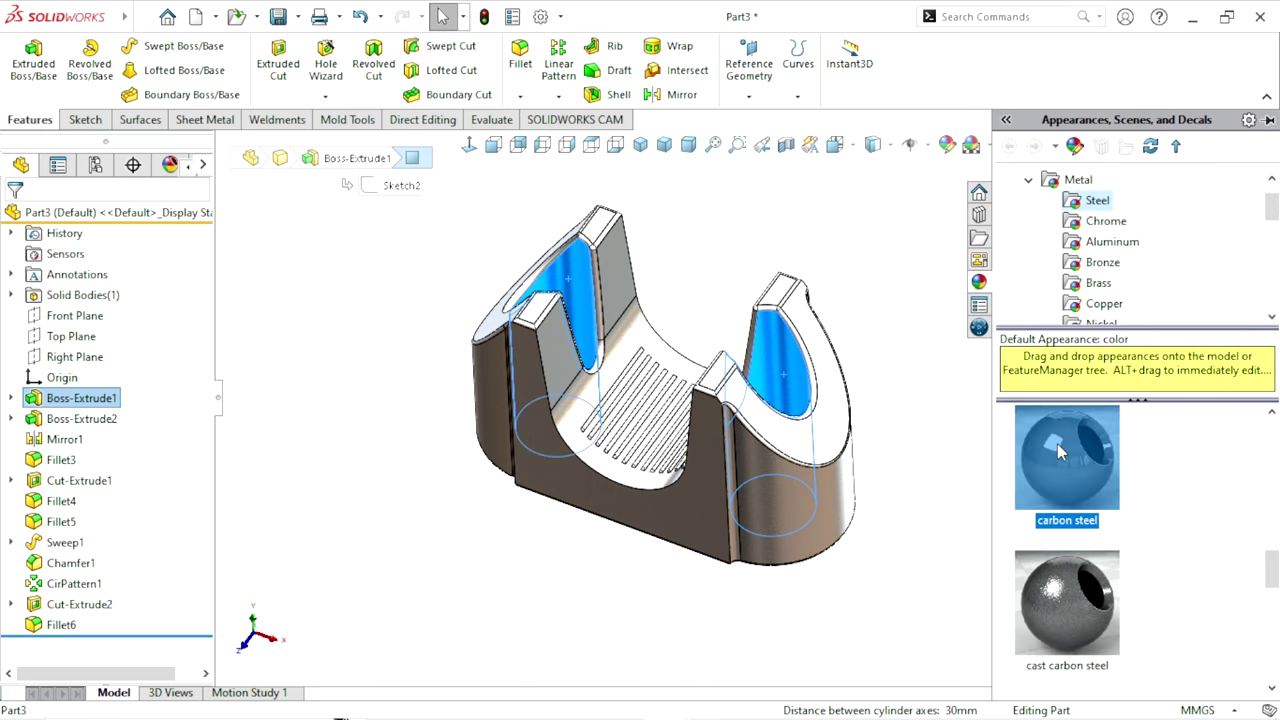
Set the appearance colour to mid grey, stretch its mapping across the front face, and confirm
middle_drag(824, 412, 886, 218)
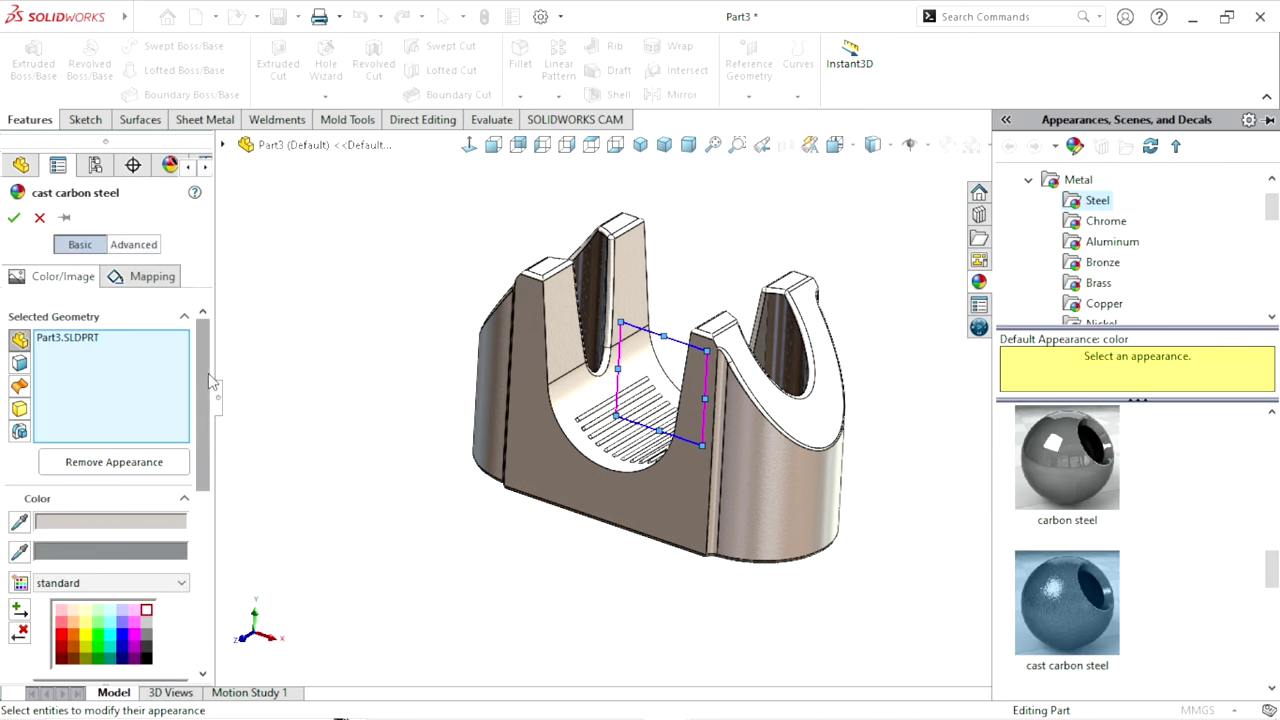
scroll(208, 420, down, 3)
scroll(208, 420, down, 1)
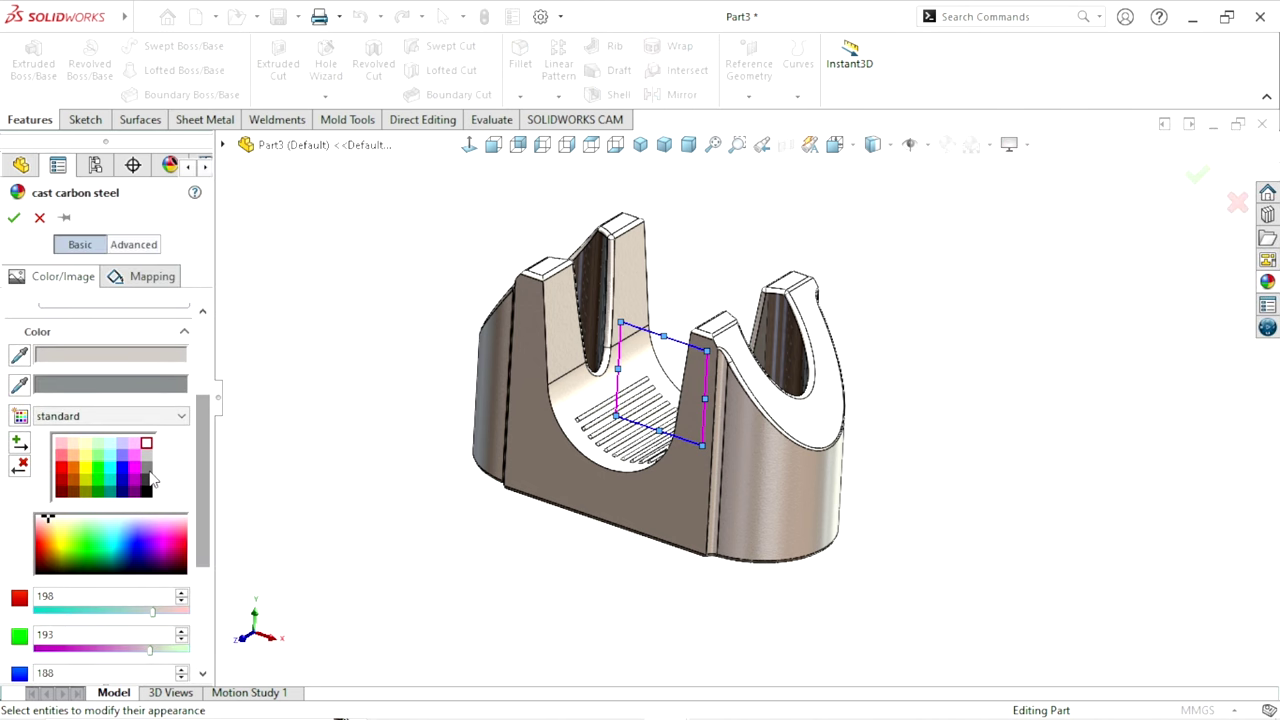
click(147, 467)
scroll(754, 466, down, 3)
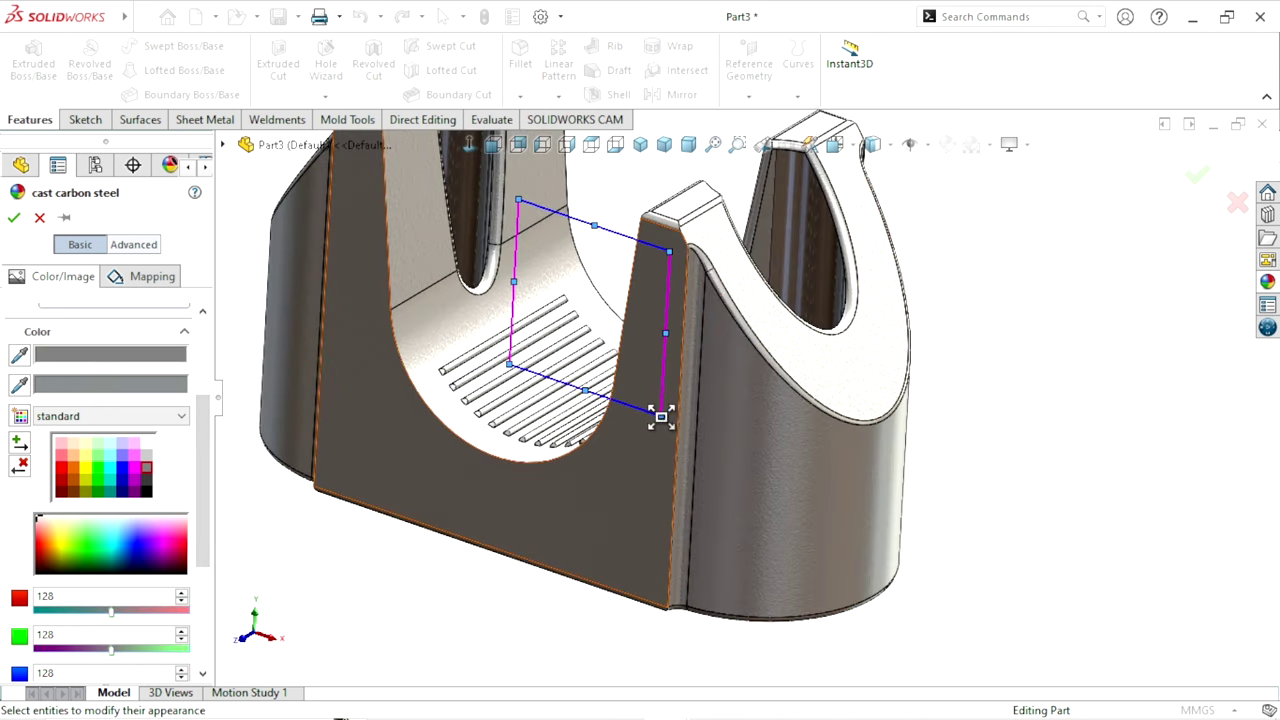
drag(661, 418, 678, 440)
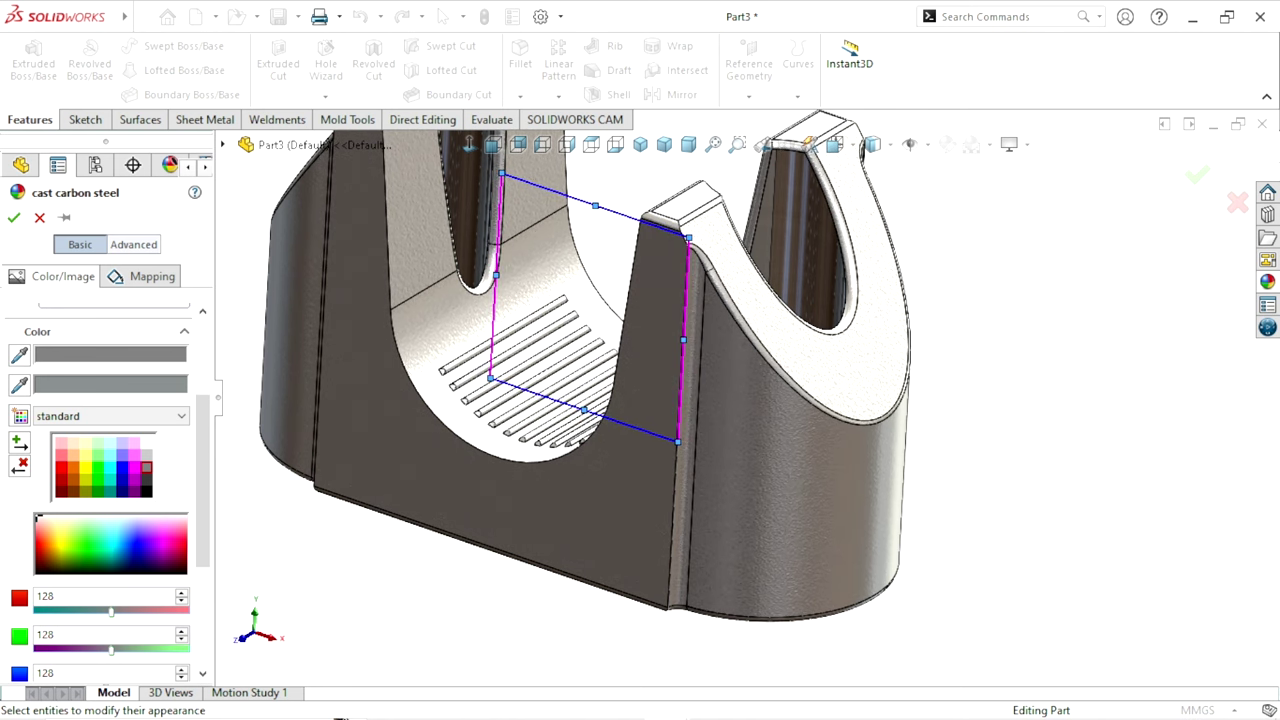
click(14, 217)
scroll(635, 459, up, 3)
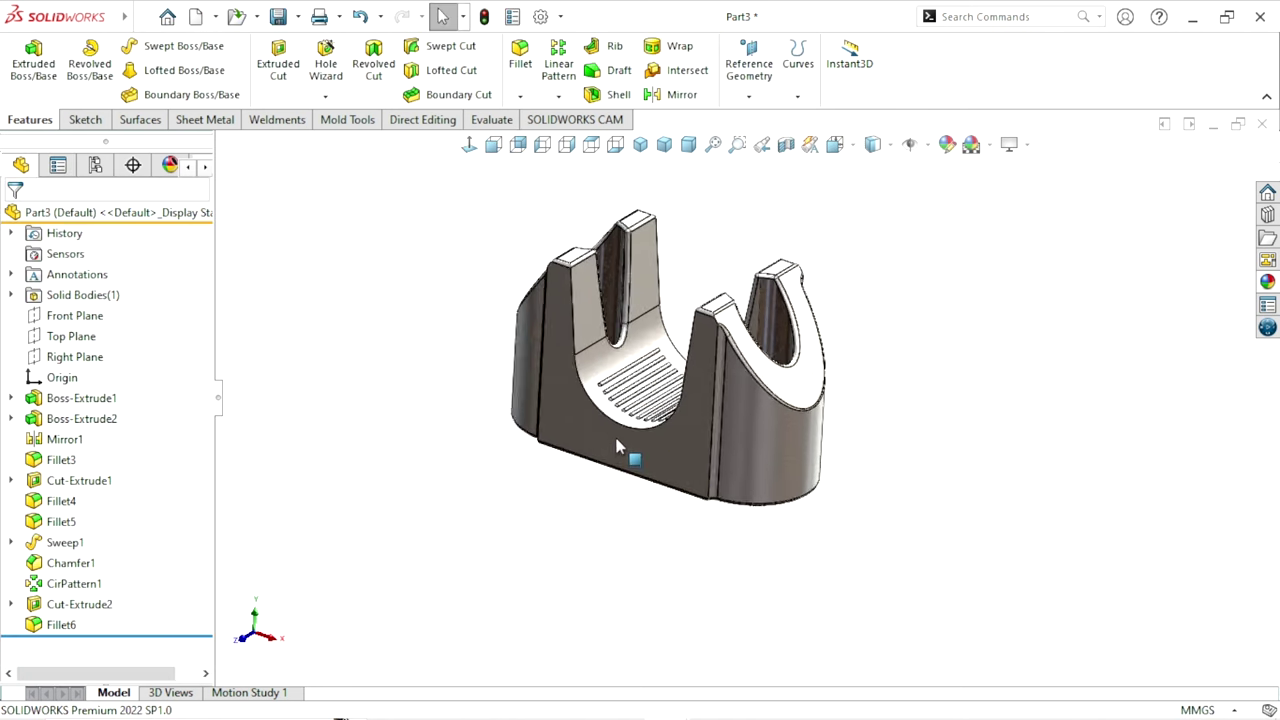
mouse_move(635, 459)
middle_down()
mouse_move(760, 476)
mouse_move(866, 397)
mouse_move(774, 200)
mouse_move(418, 413)
mouse_move(429, 551)
mouse_move(617, 517)
mouse_move(589, 200)
mouse_move(697, 372)
mouse_move(880, 409)
mouse_move(849, 522)
mouse_move(612, 495)
middle_up()
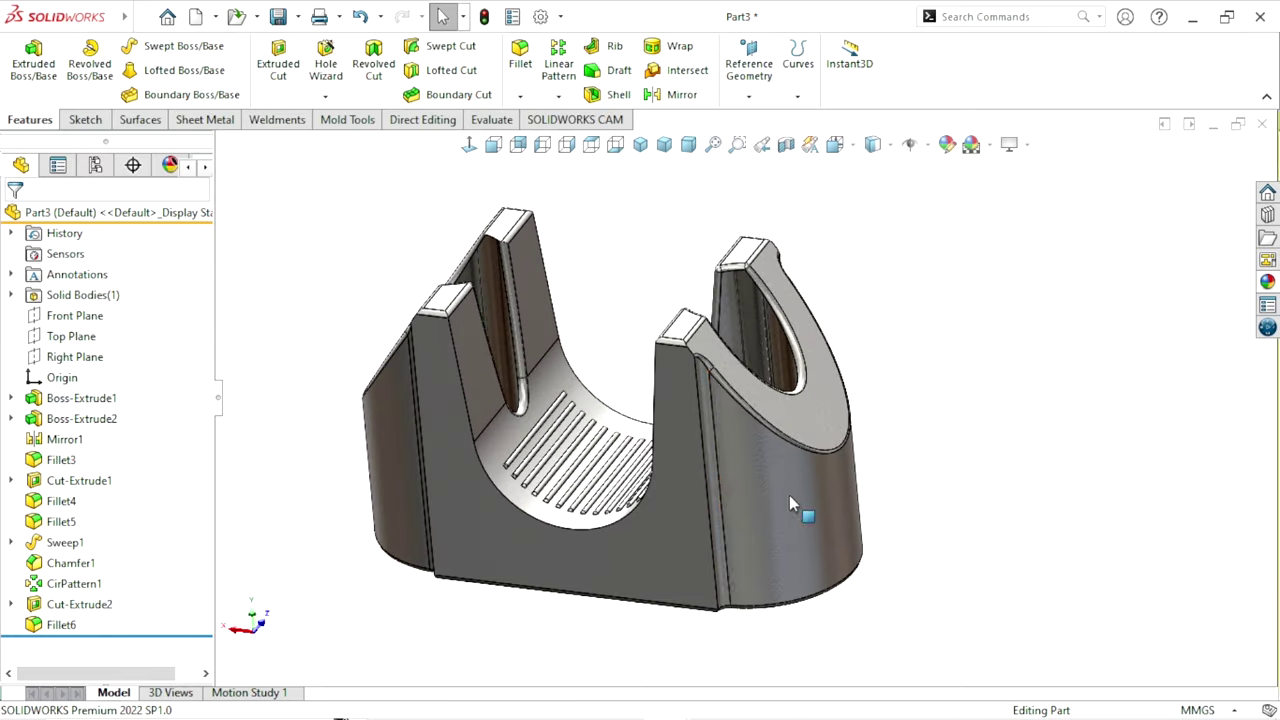
Orbit the finished clamp and snap it to the isometric view
middle_drag(789, 505, 663, 460)
click(640, 144)
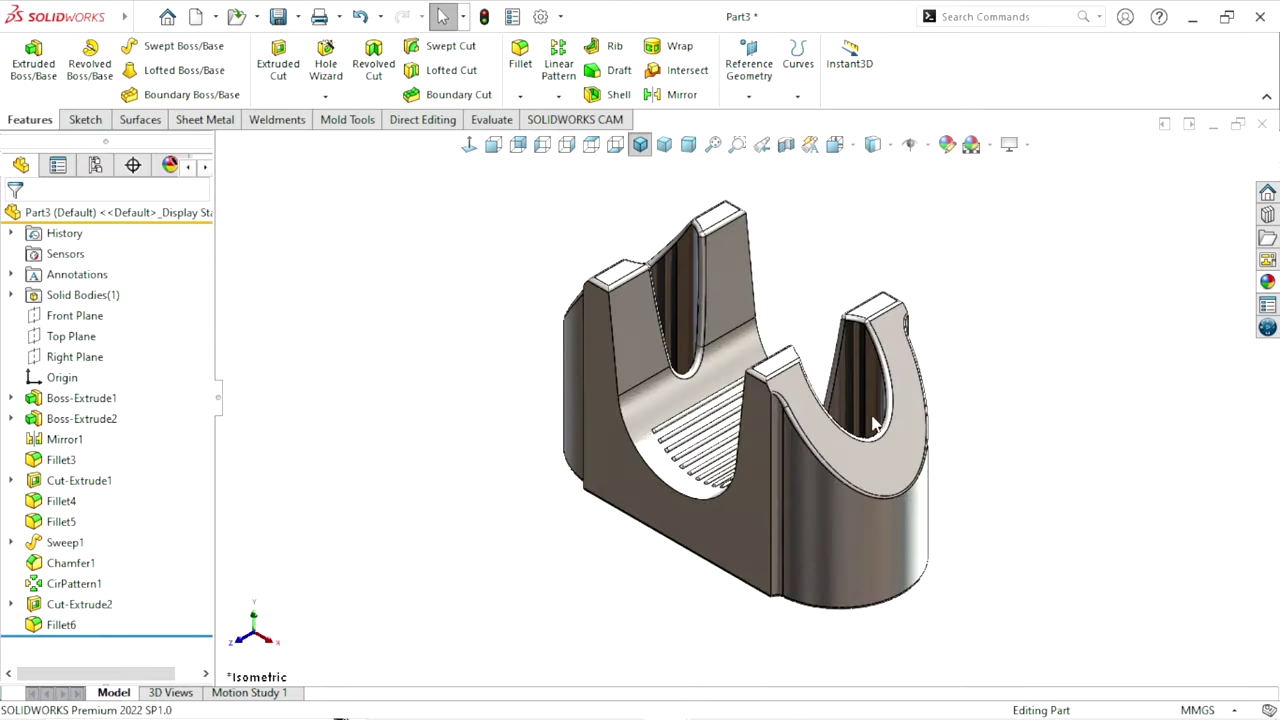
scroll(873, 424, up, 2)
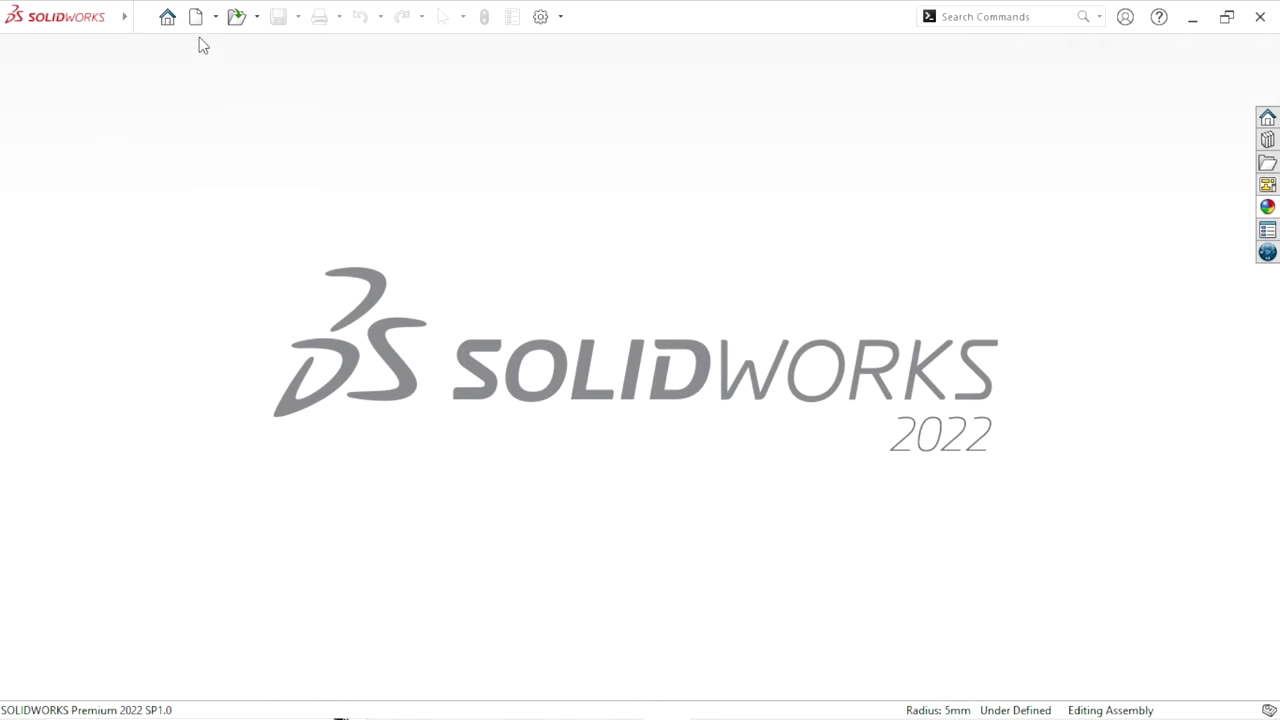
Create a new assembly document
click(196, 28)
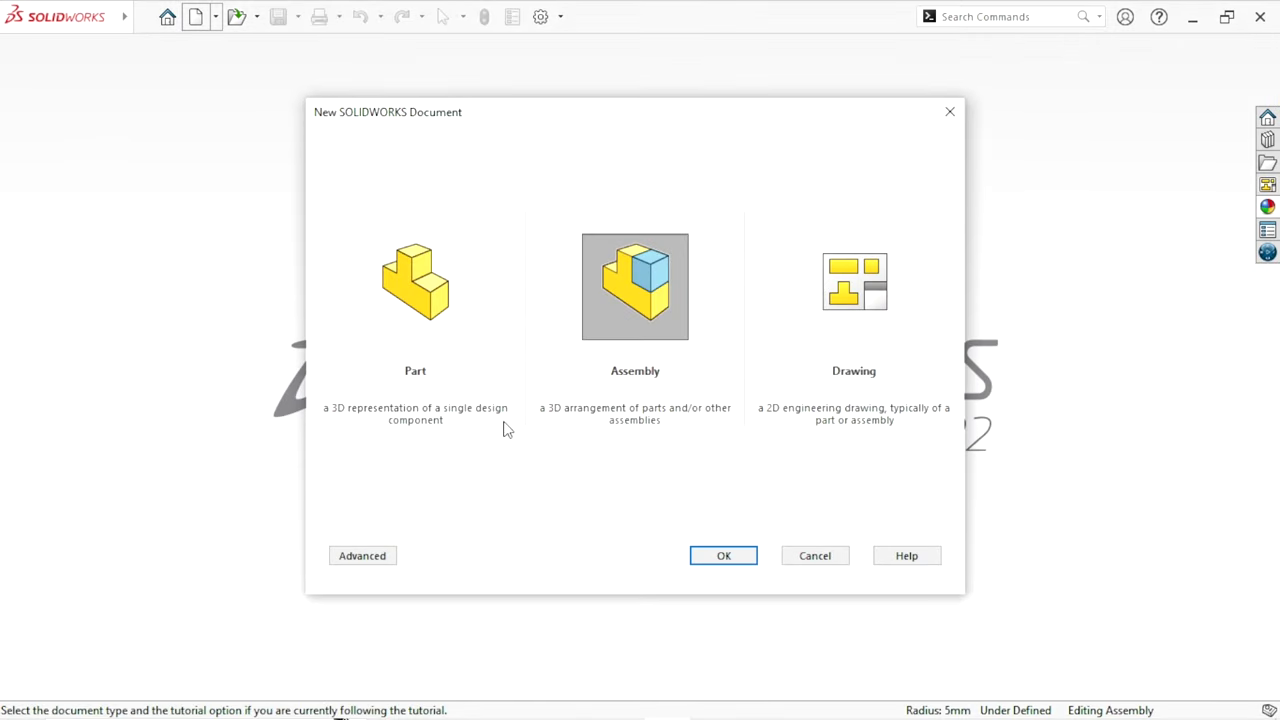
click(650, 322)
click(738, 556)
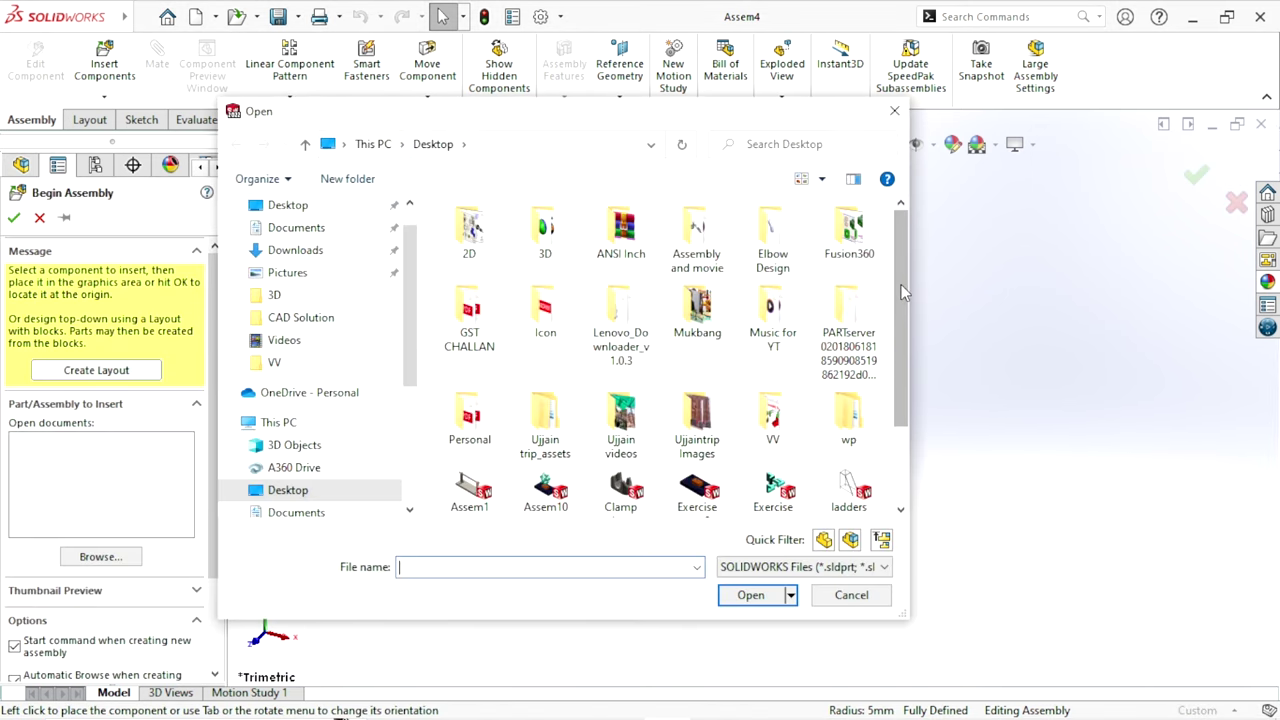
Insert the U Bolt part and place it at the assembly origin
scroll(901, 284, down, 1)
click(553, 483)
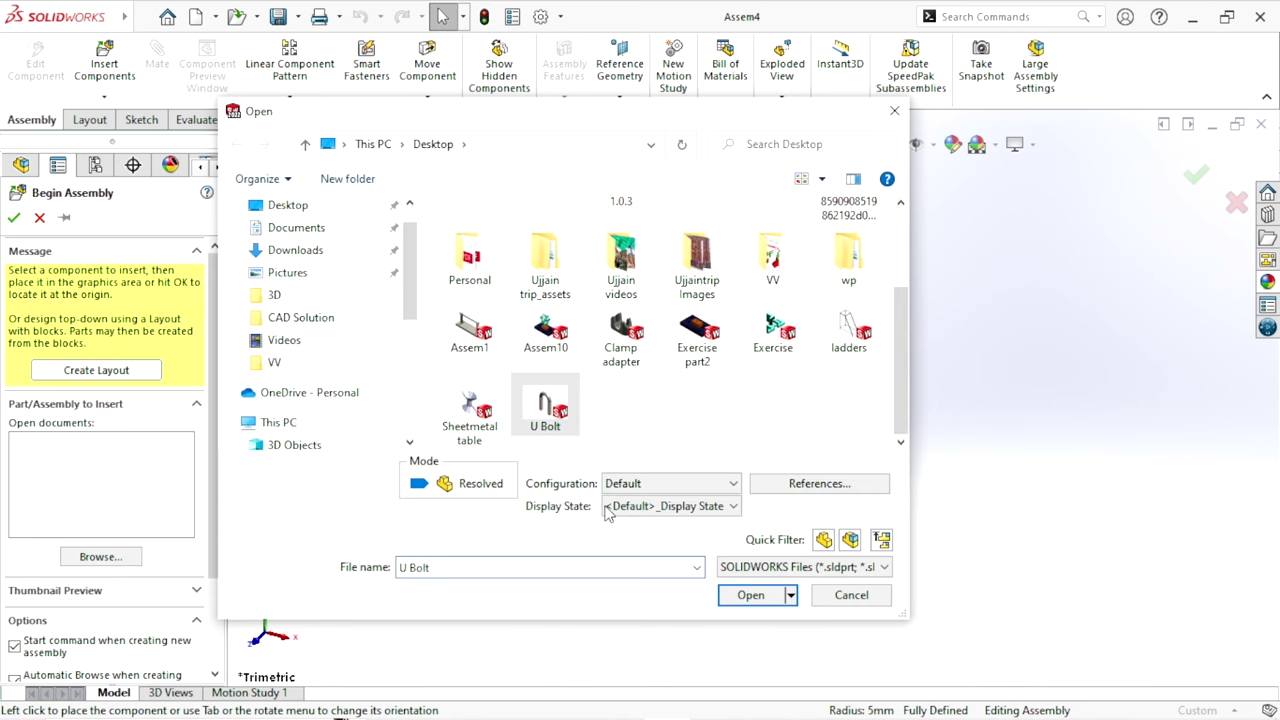
click(768, 598)
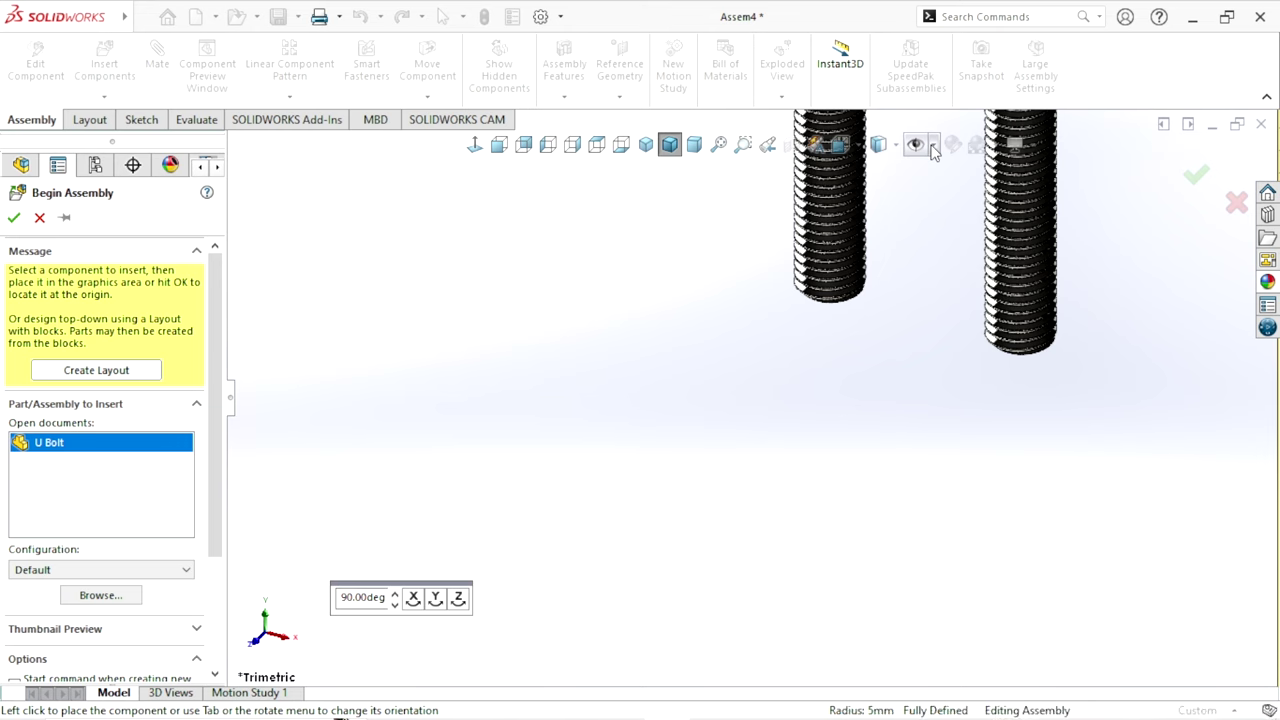
click(920, 248)
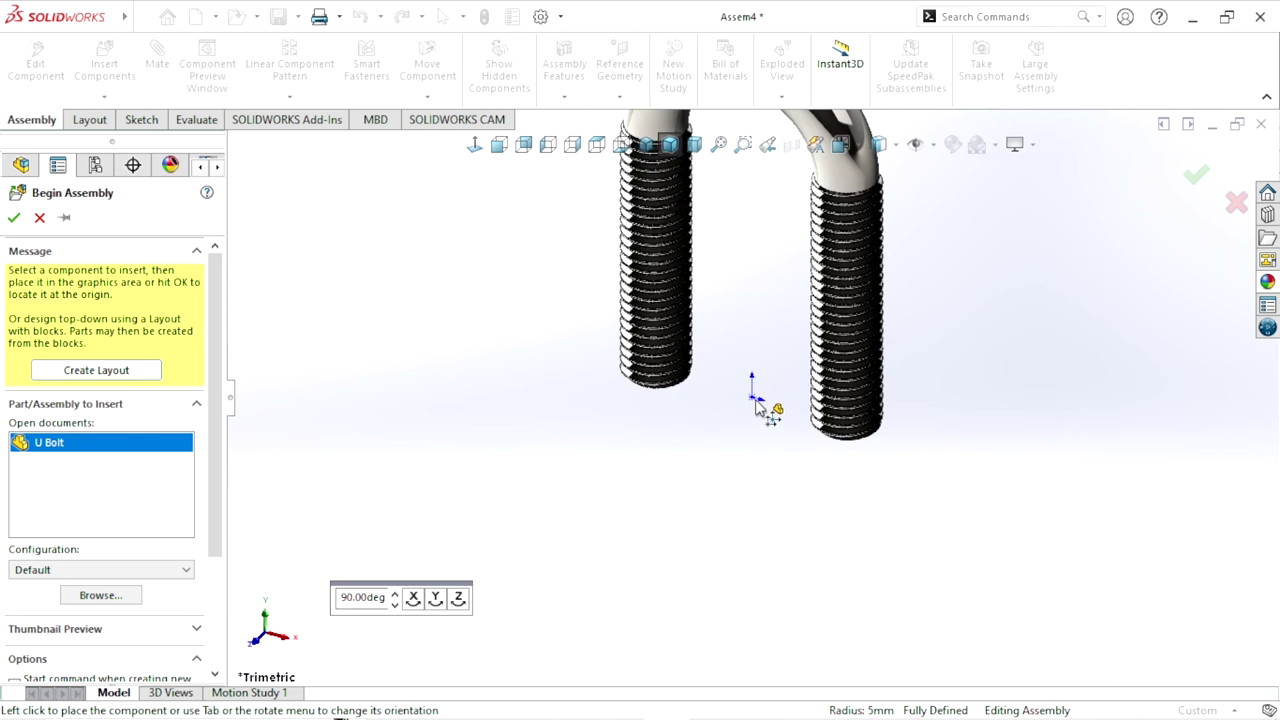
click(752, 398)
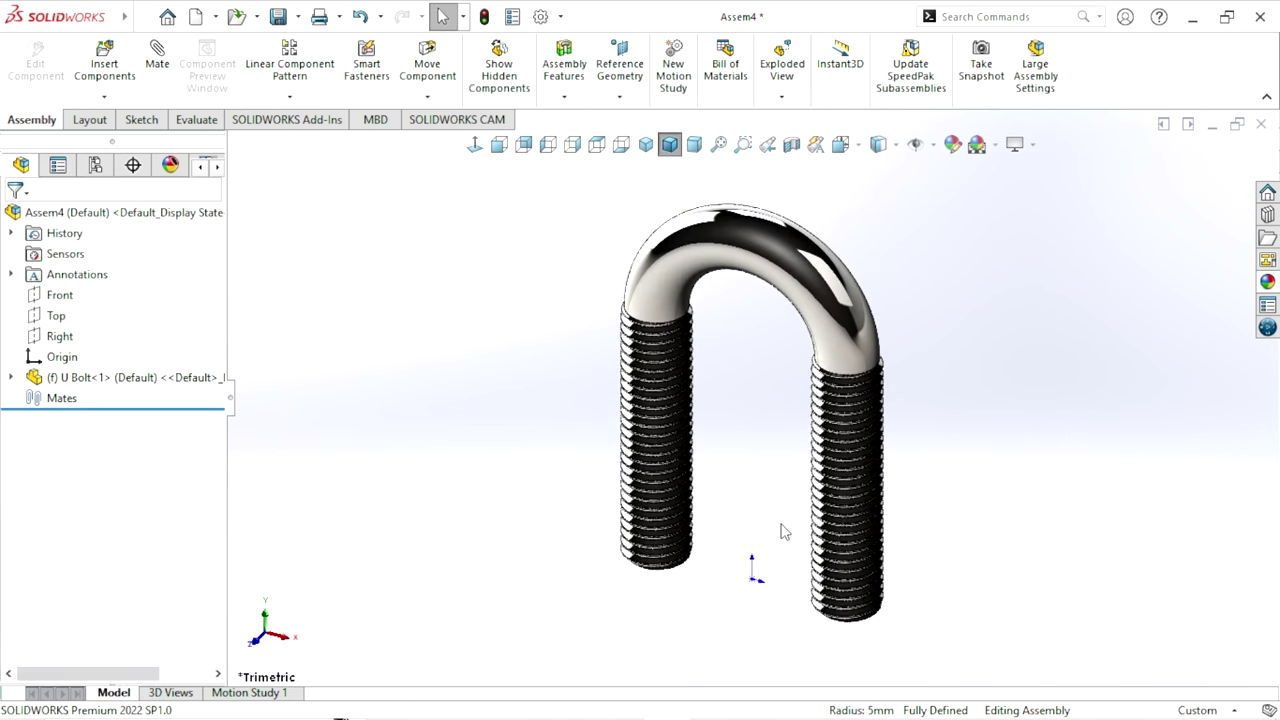
Fit the U-bolt in view and hide the origins
key(f)
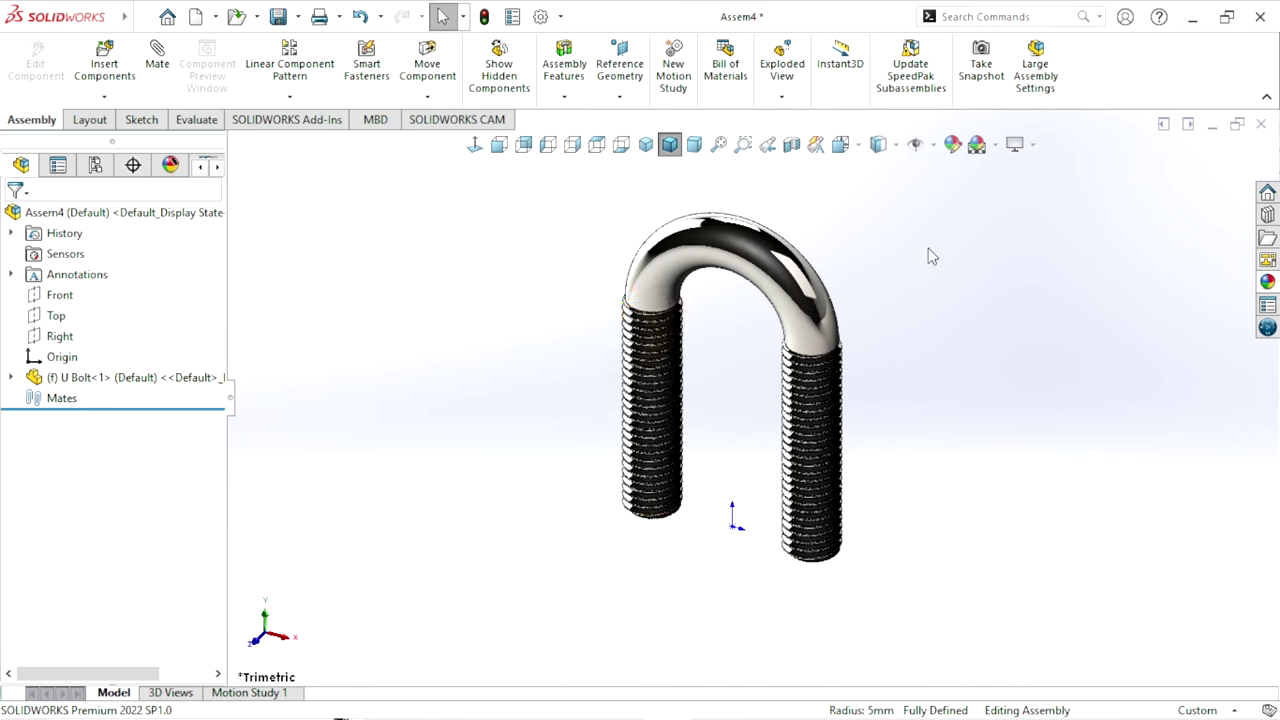
click(935, 147)
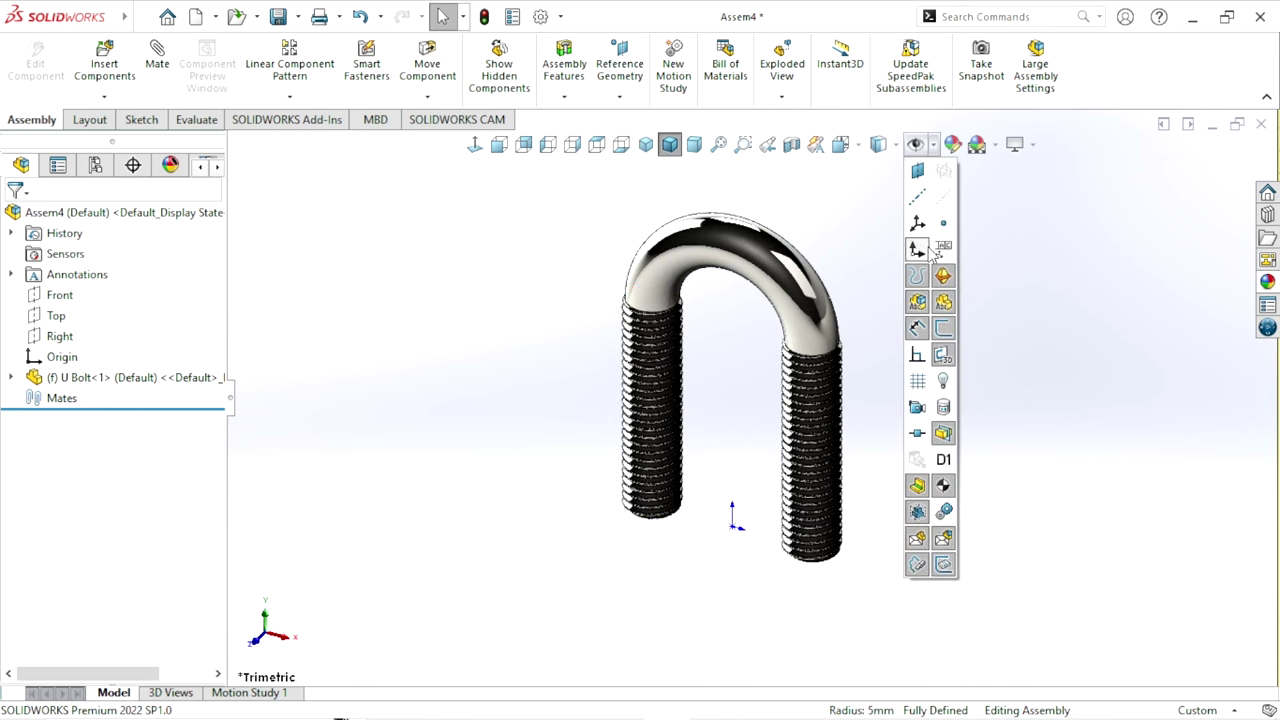
click(920, 250)
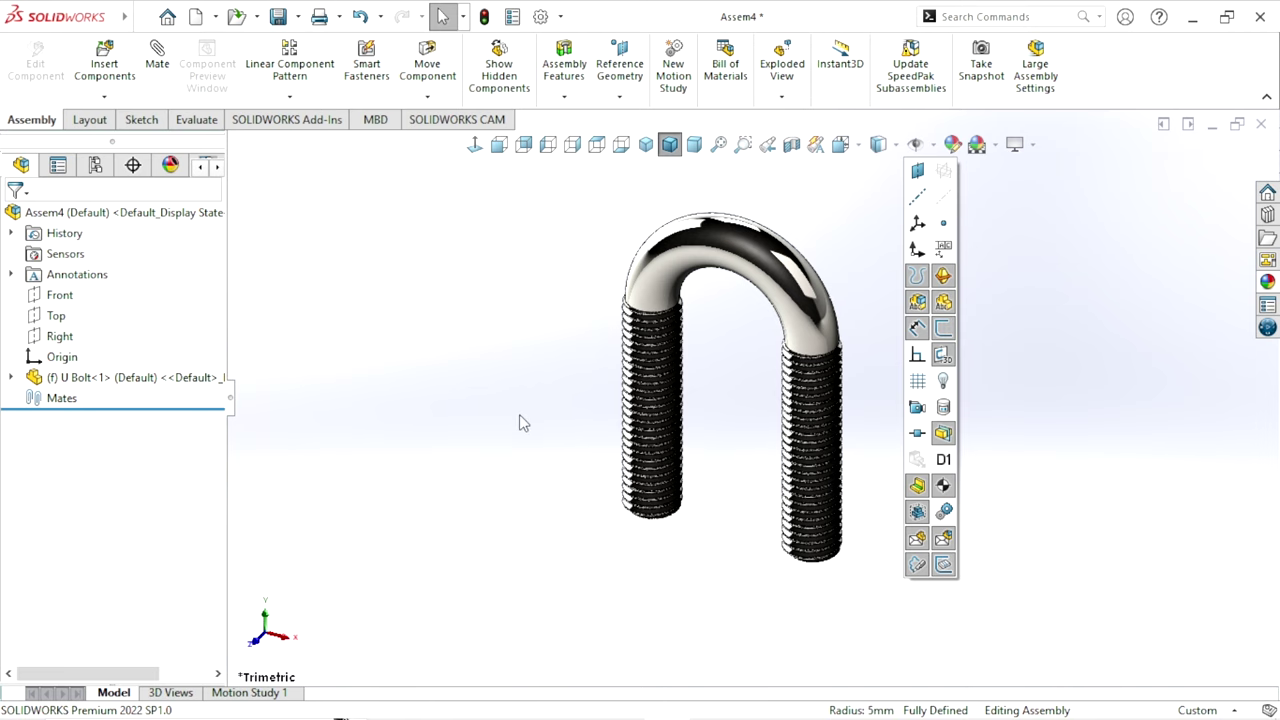
Apply the Plain White scene and begin Insert Components
click(995, 145)
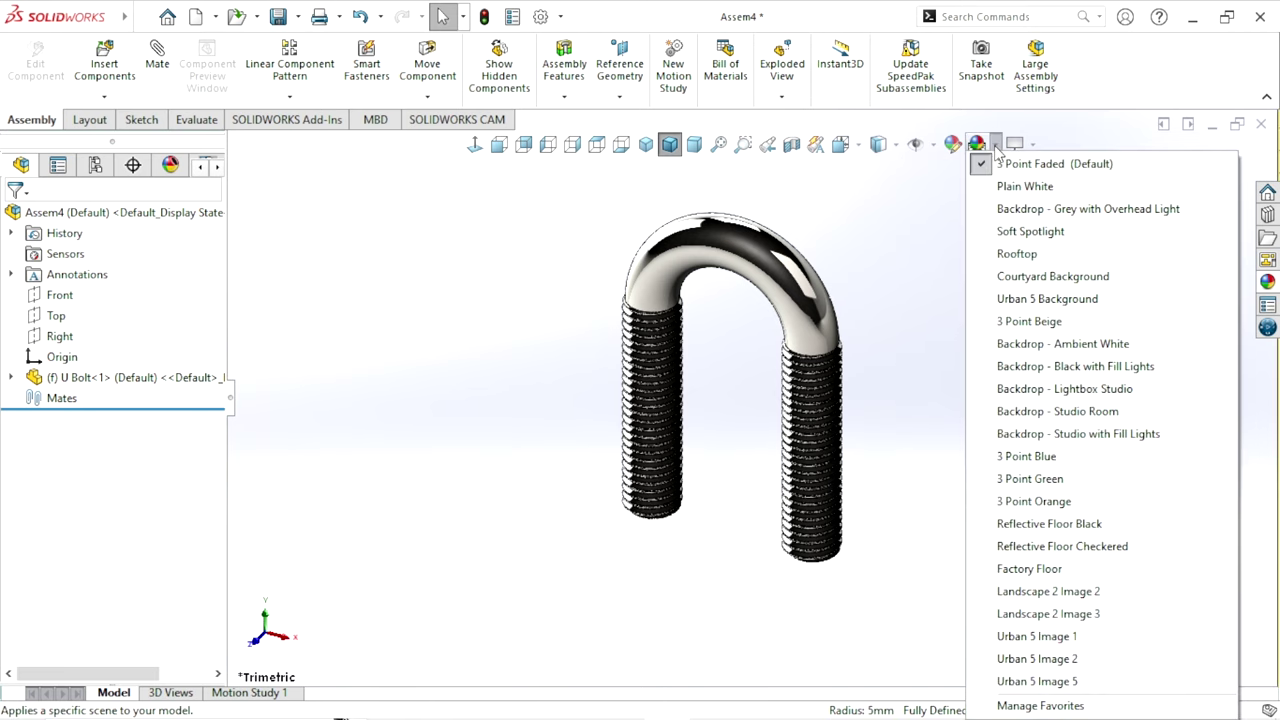
click(992, 190)
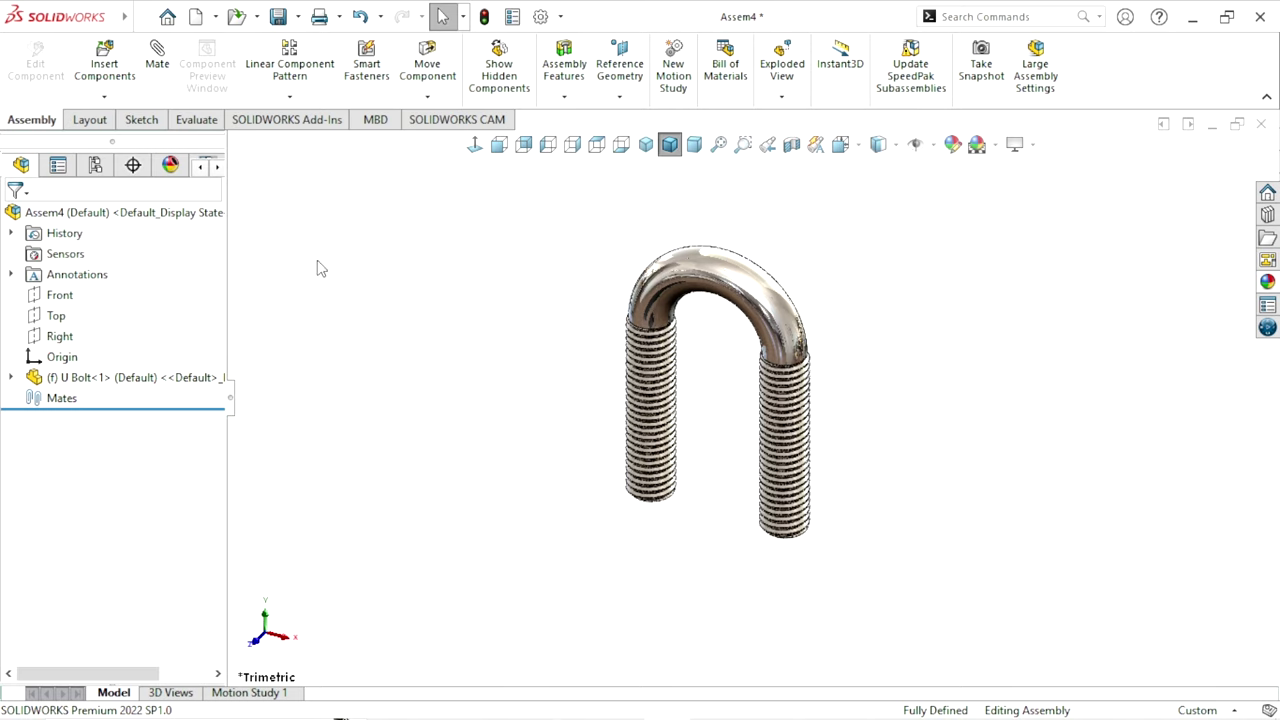
click(116, 78)
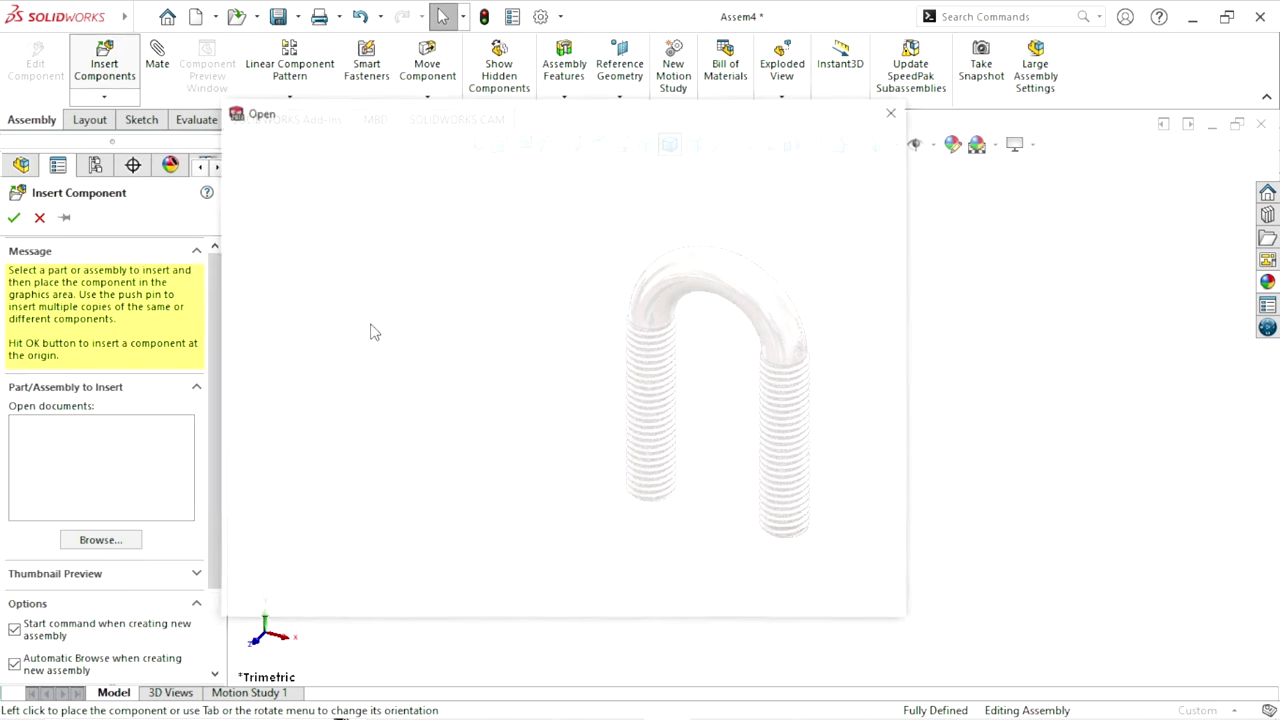
Place the Clamp adapter part beside the U Bolt and start a mate
drag(903, 297, 903, 375)
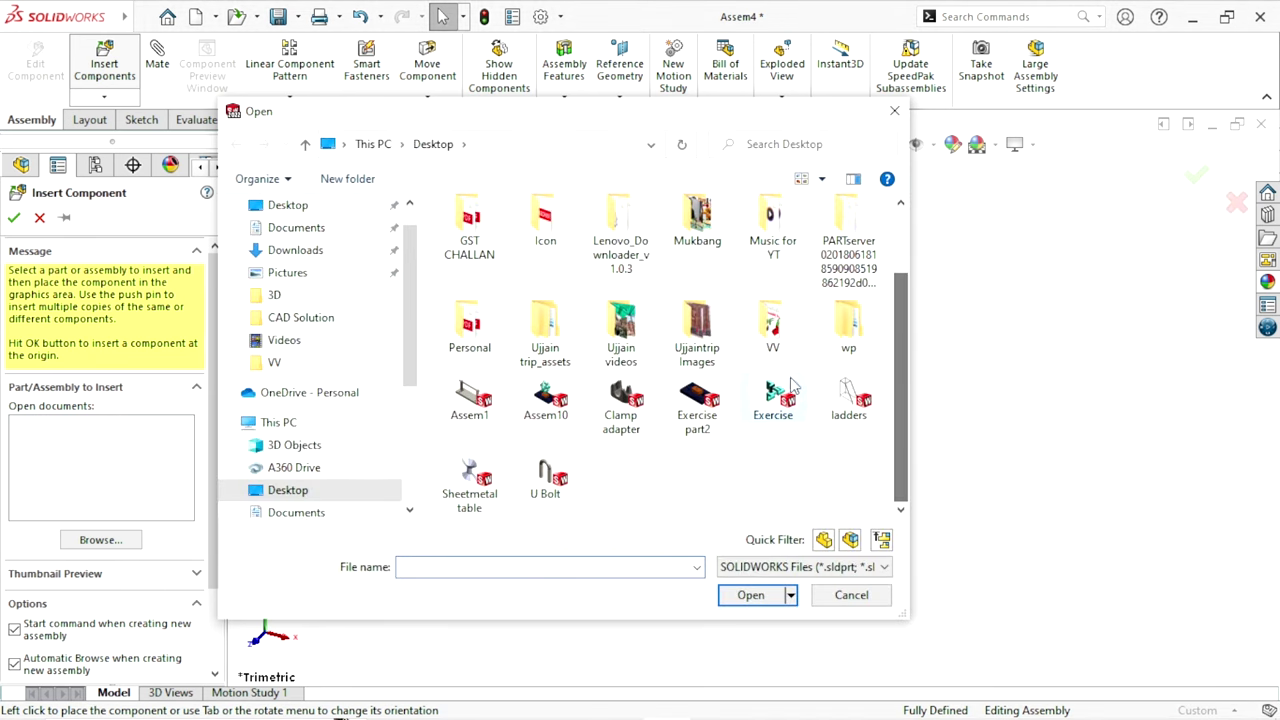
click(625, 400)
click(752, 603)
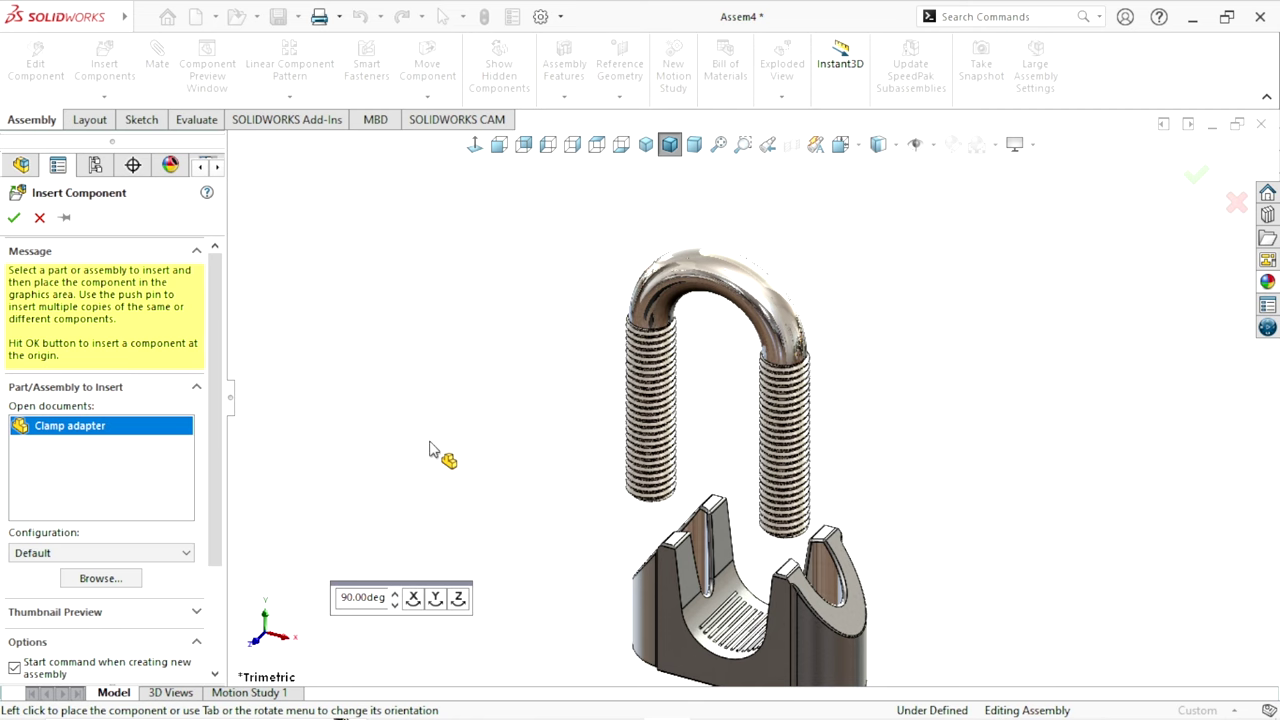
click(495, 482)
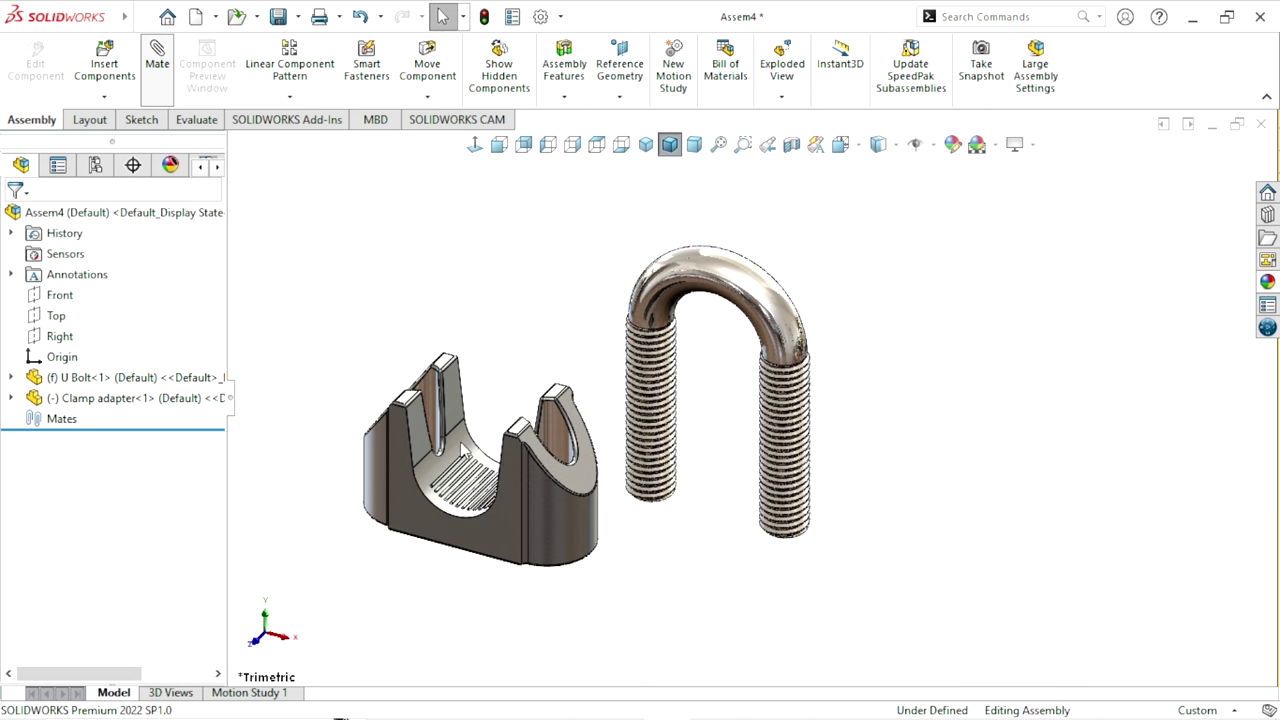
key(m)
scroll(462, 450, down, 5)
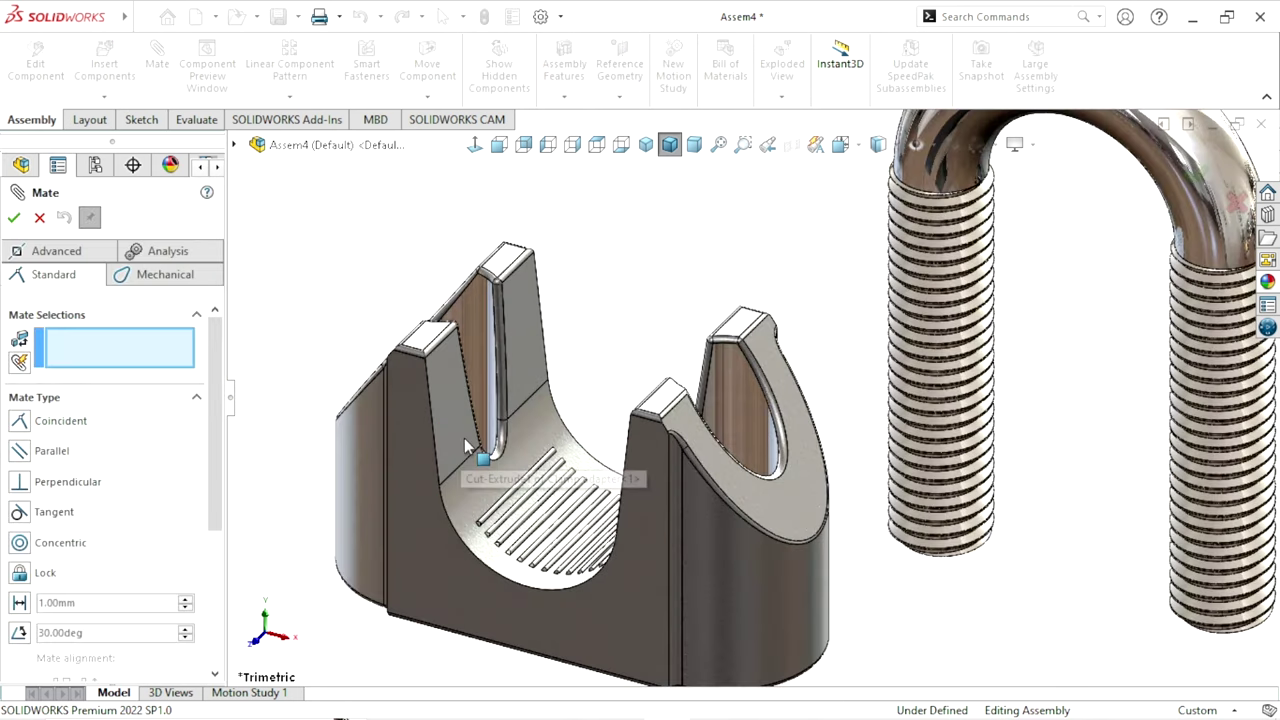
Mate the clamp adapter's bolt hole concentric with the first U-bolt leg
click(484, 335)
scroll(750, 405, up, 5)
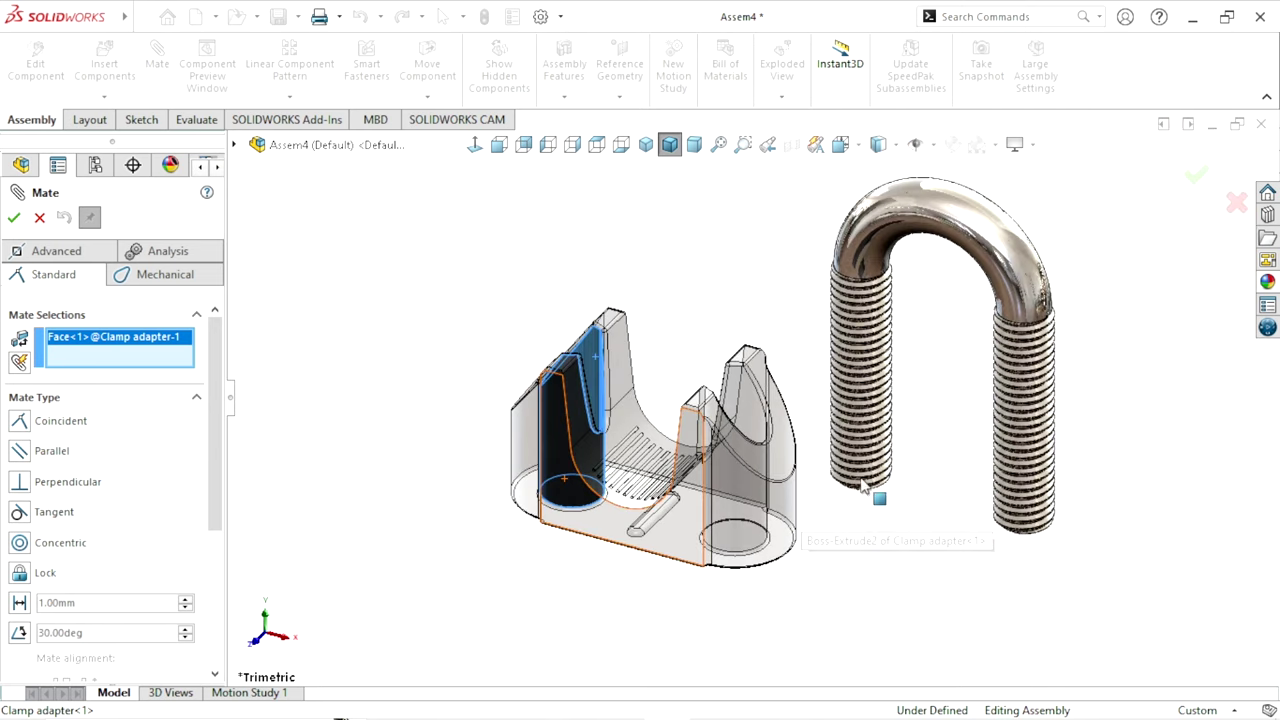
scroll(870, 435, down, 6)
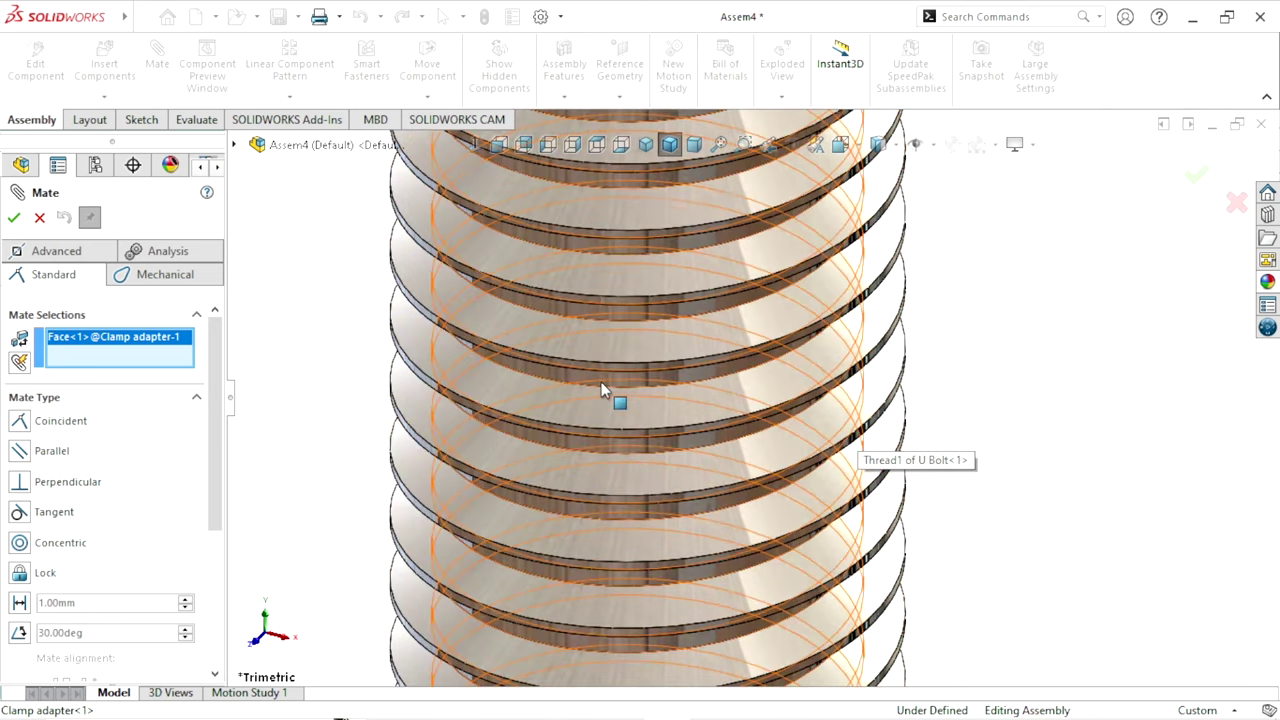
scroll(585, 365, down, 5)
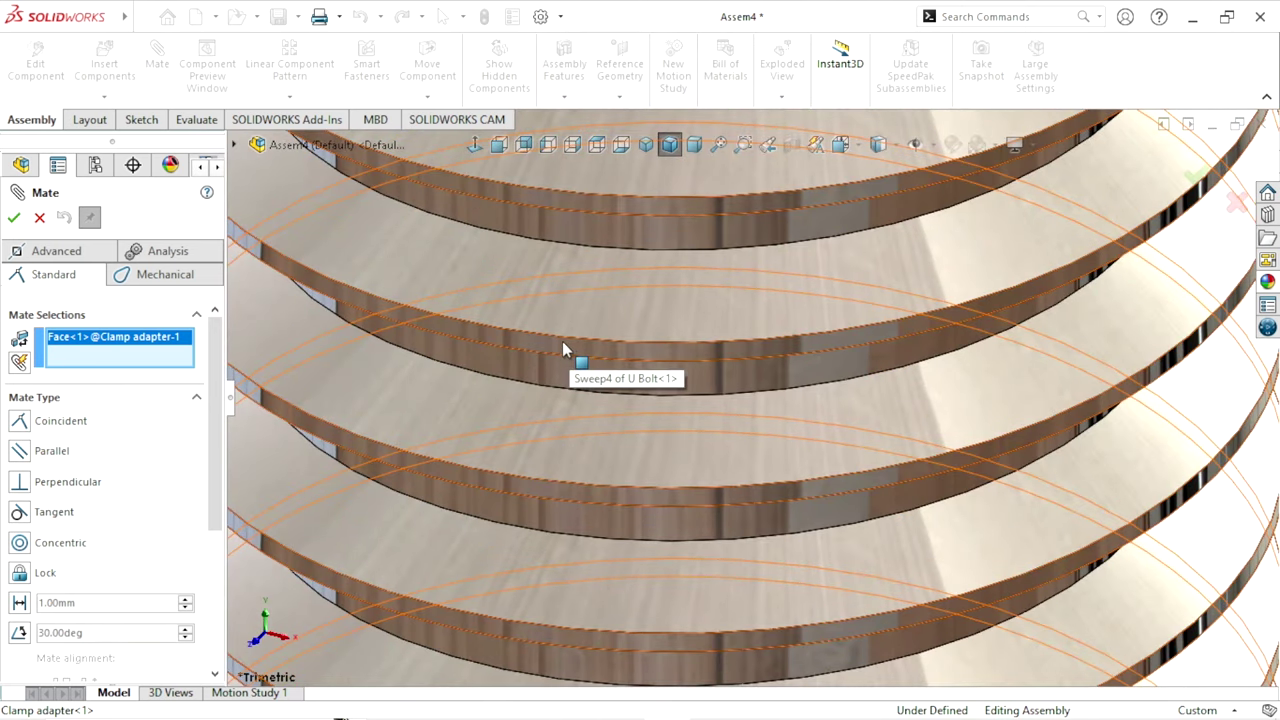
click(562, 341)
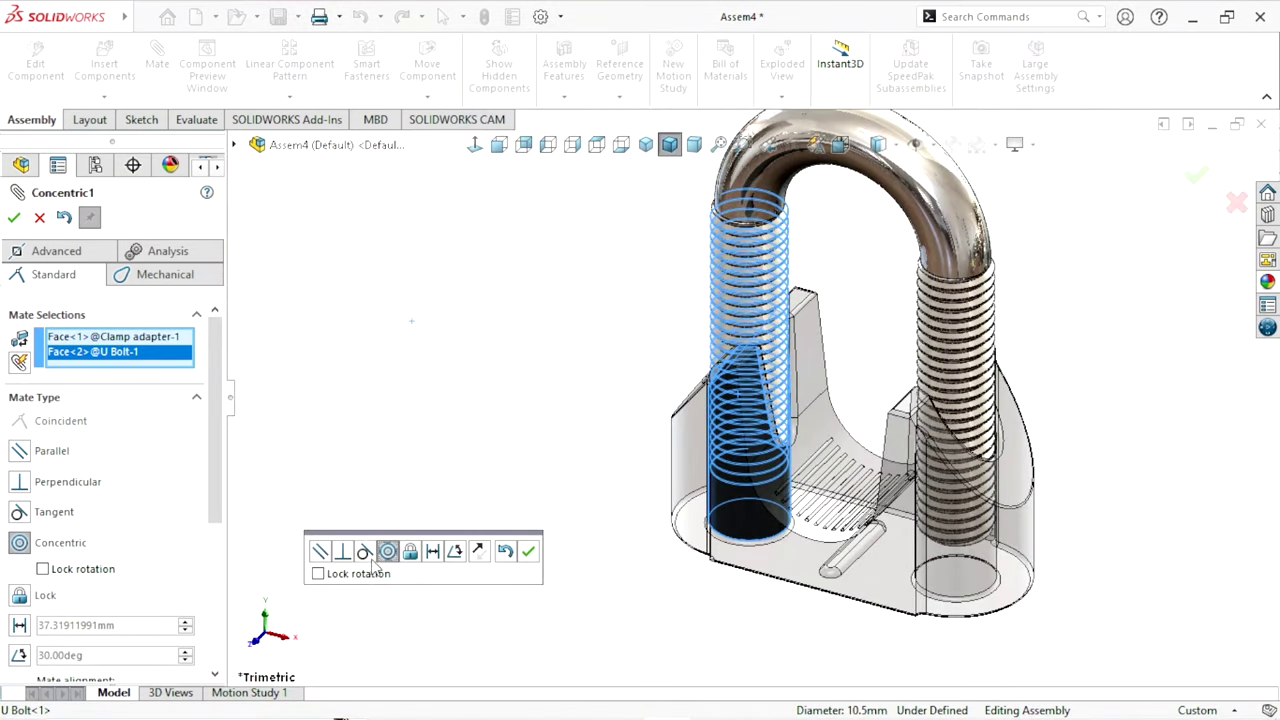
click(531, 551)
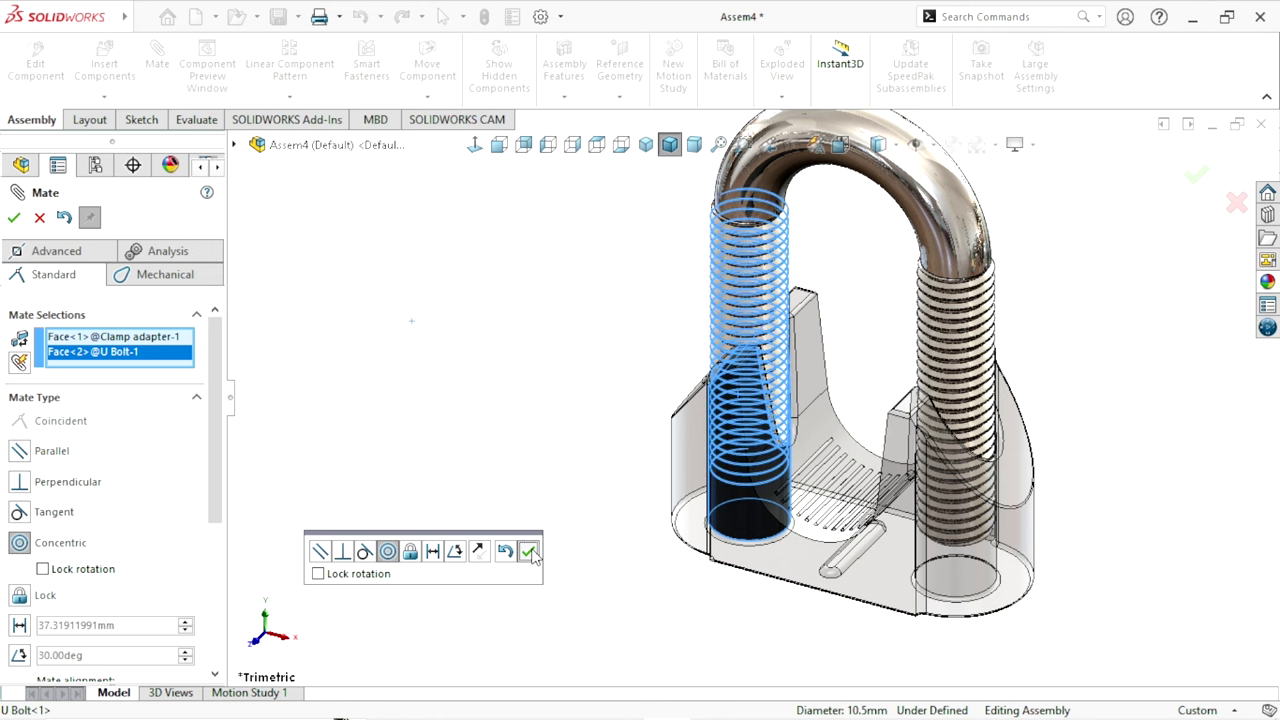
Close the Mate panel and try dragging the fixed U-bolt
scroll(543, 517, up, 3)
scroll(806, 415, down, 2)
scroll(806, 415, down, 3)
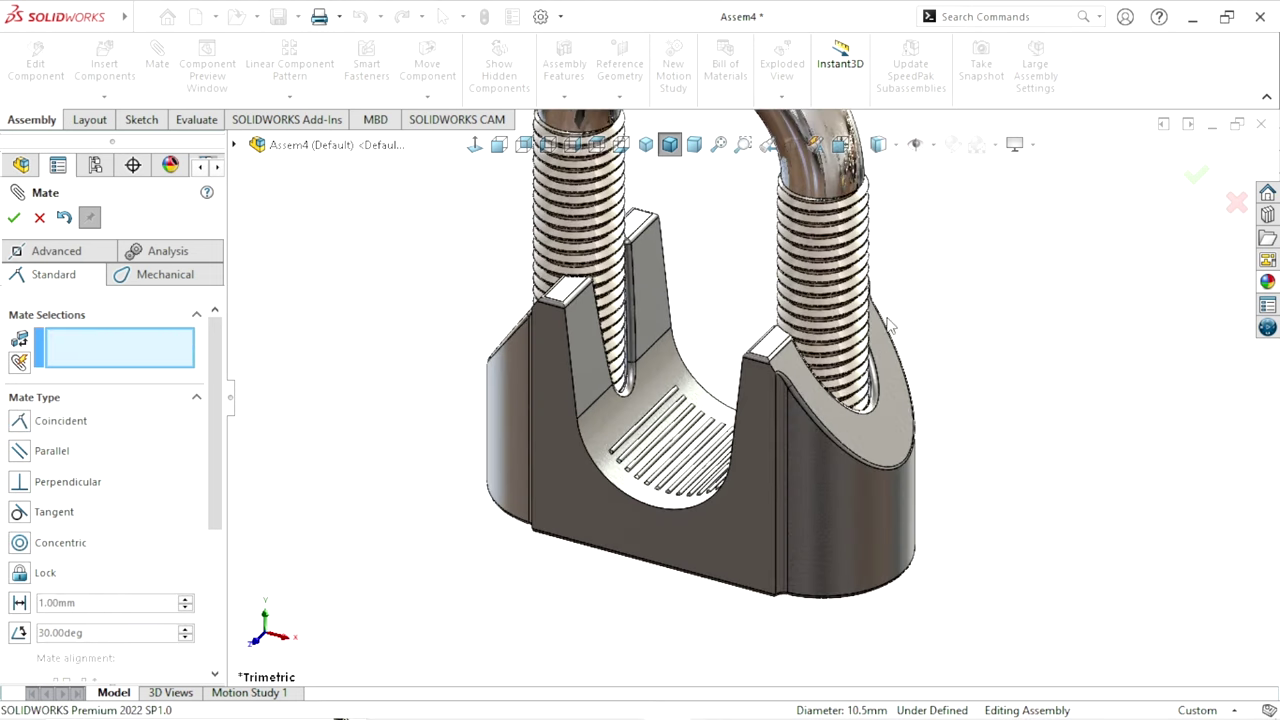
scroll(820, 378, up, 4)
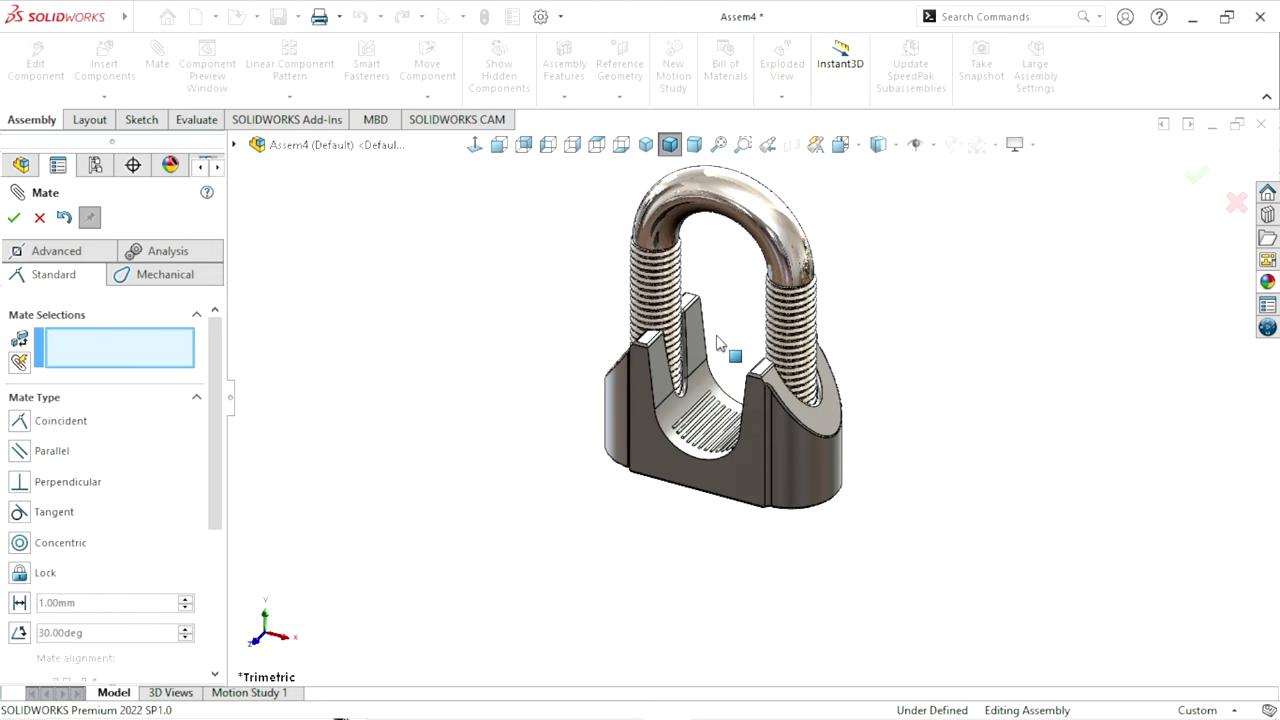
middle_drag(826, 572, 789, 491)
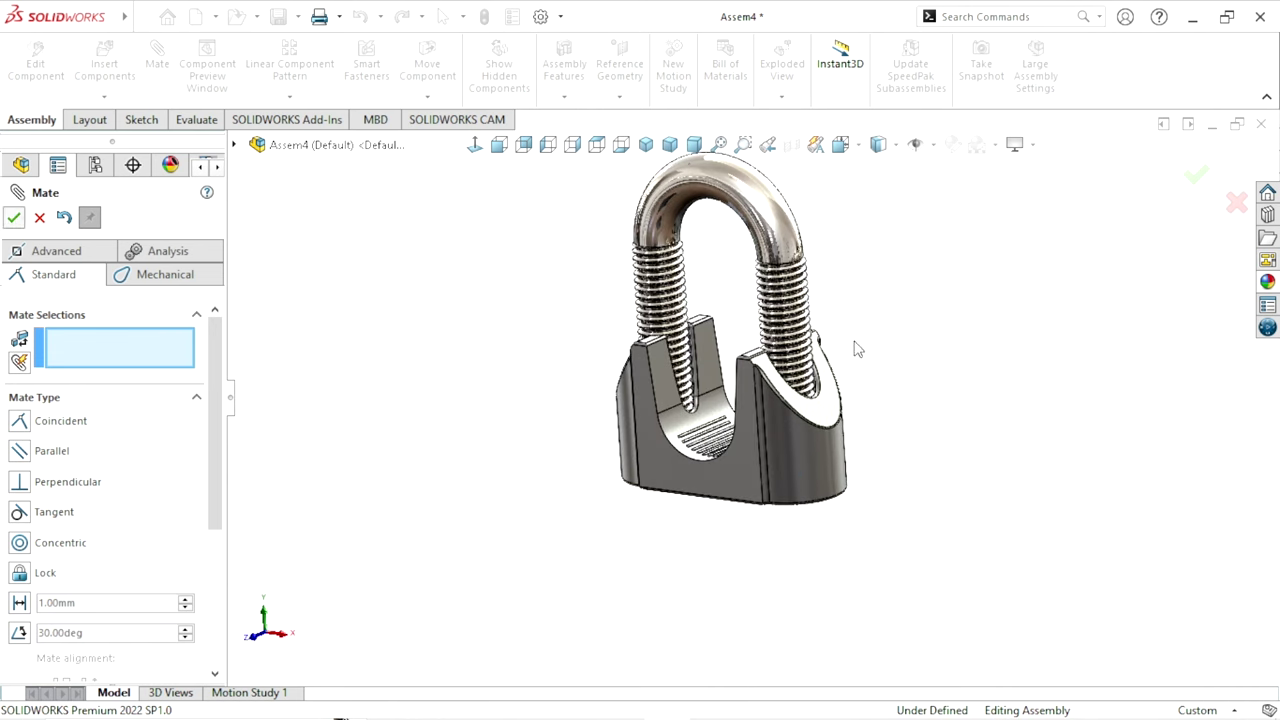
key(Escape)
drag(780, 262, 620, 312)
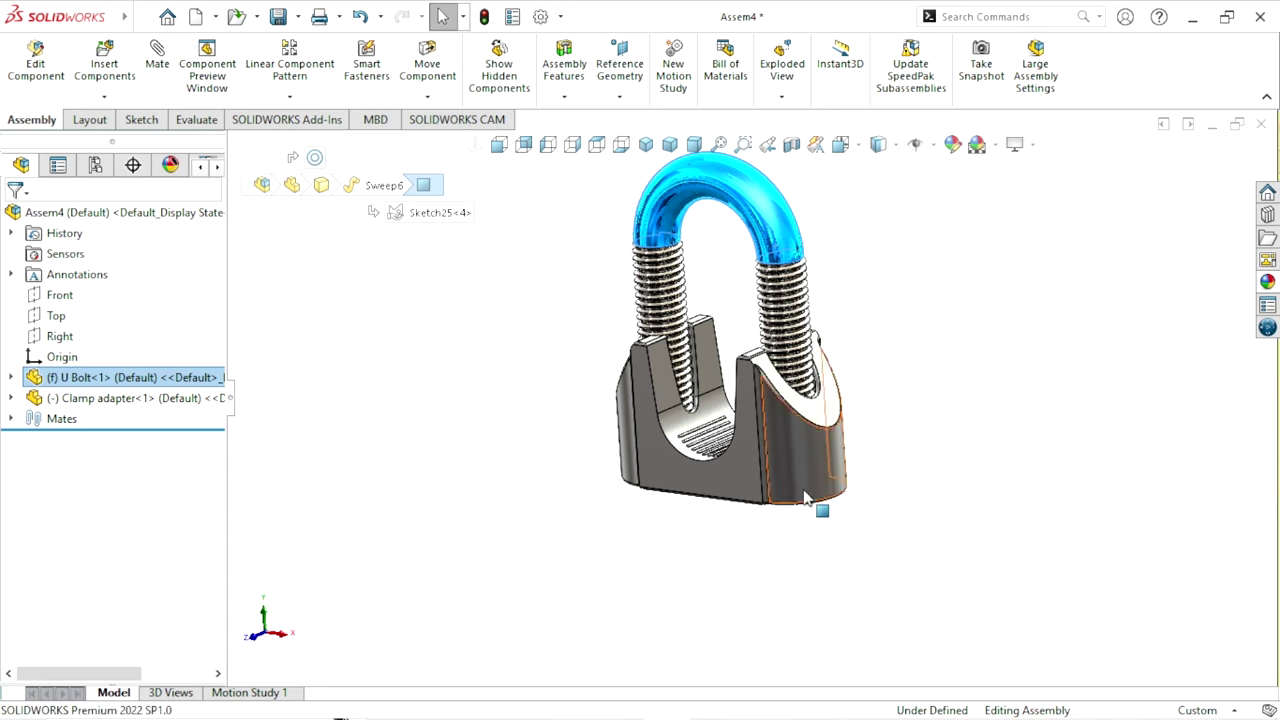
Swing the Clamp adapter around the mated leg so the second leg clears its hole
middle_drag(806, 498, 735, 420)
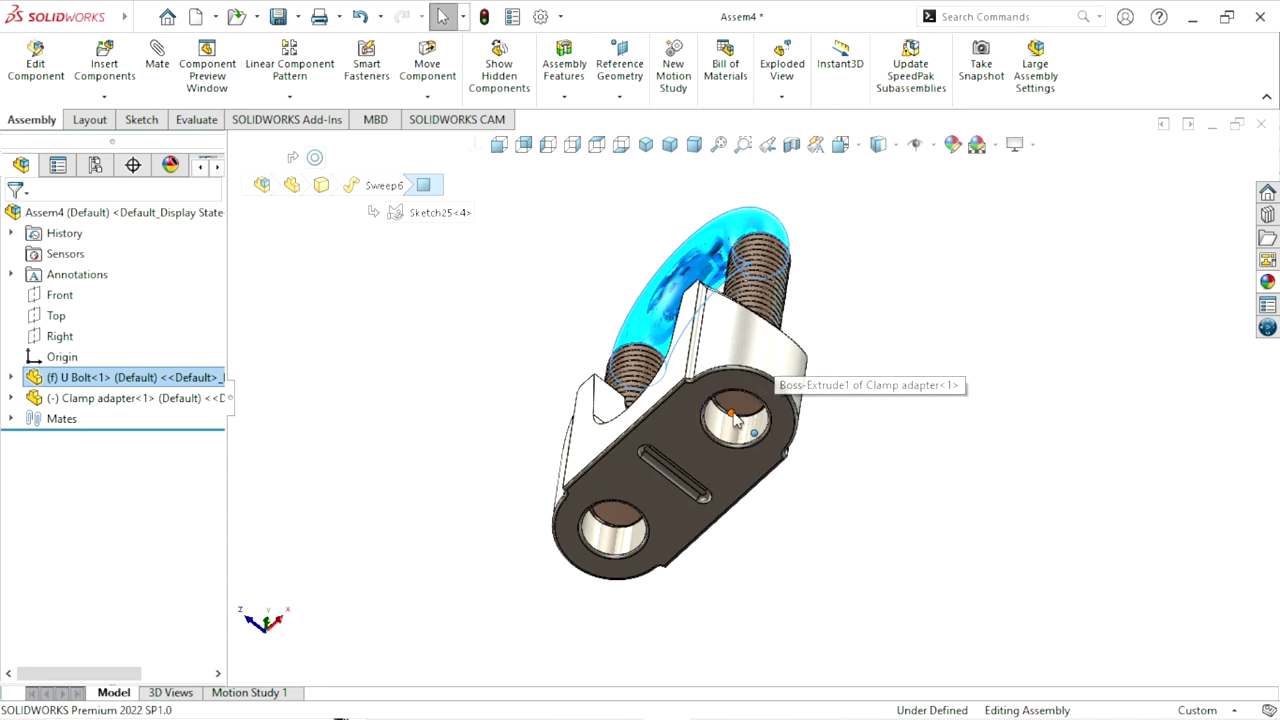
drag(735, 420, 808, 473)
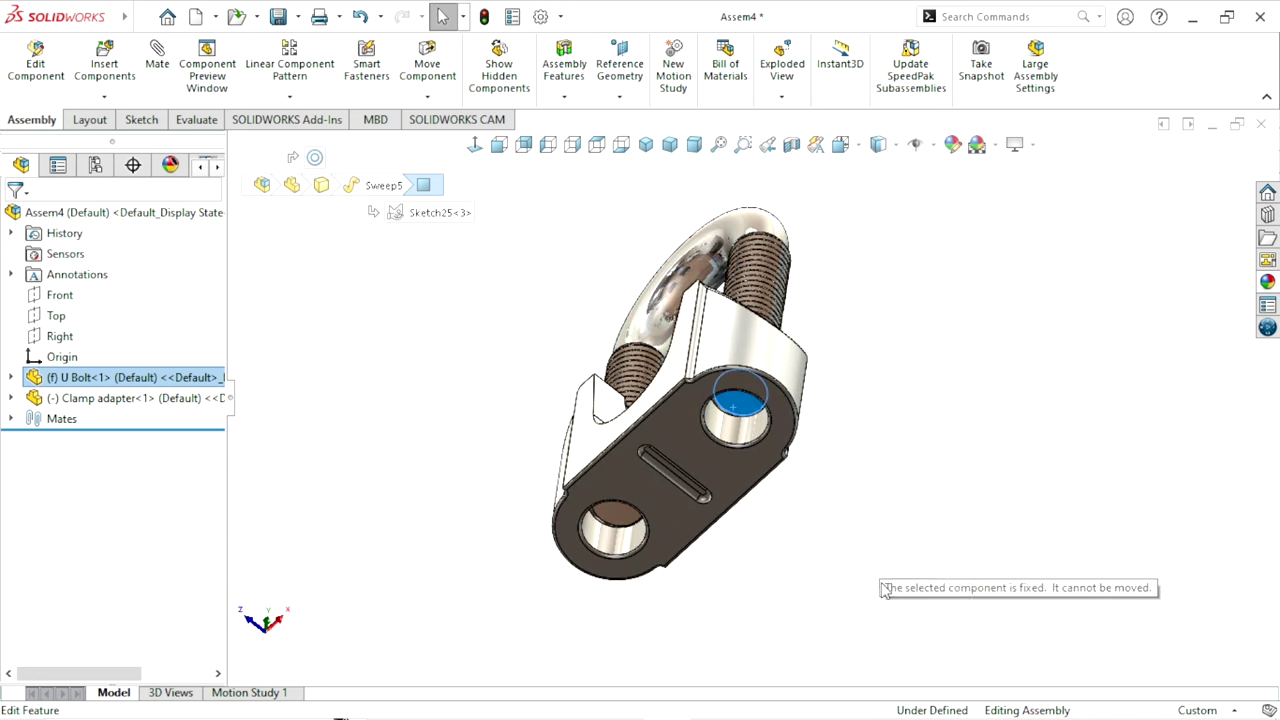
mouse_move(814, 289)
middle_down()
mouse_move(846, 481)
mouse_move(957, 529)
middle_up()
click(957, 529)
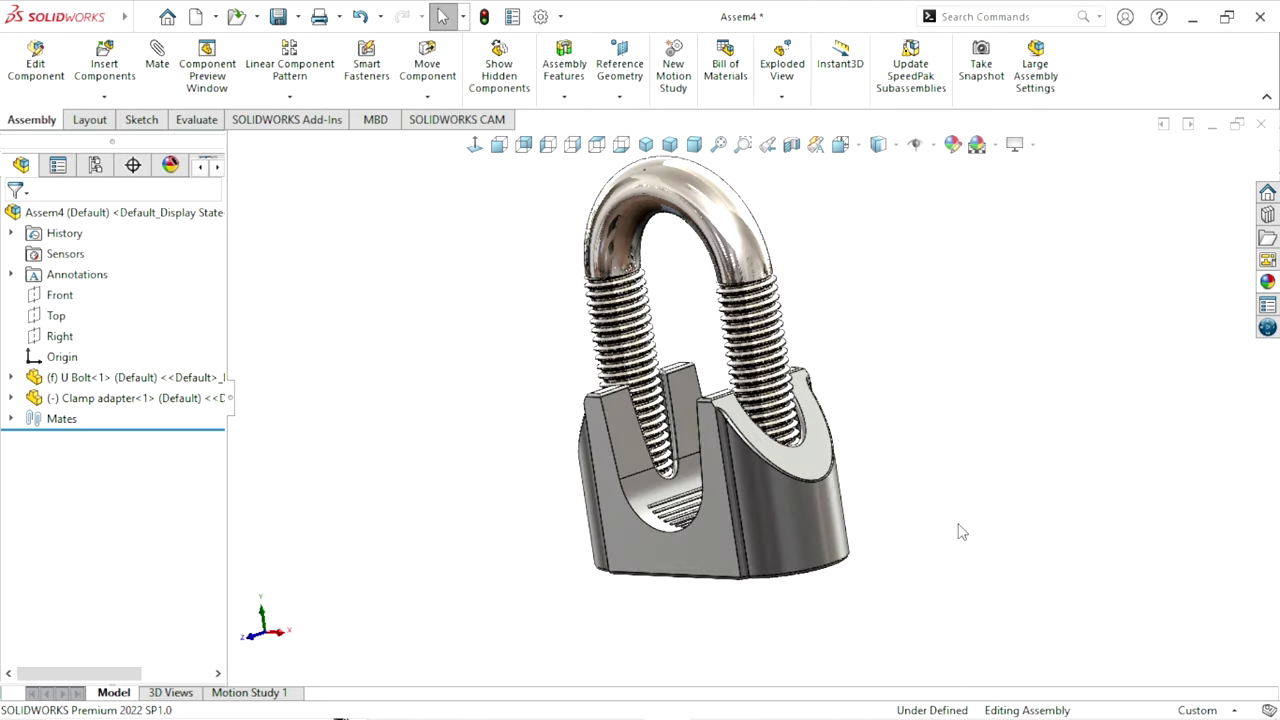
click(829, 531)
middle_drag(829, 531, 760, 315)
mouse_move(760, 315)
mouse_down()
mouse_move(593, 418)
mouse_move(920, 503)
mouse_up()
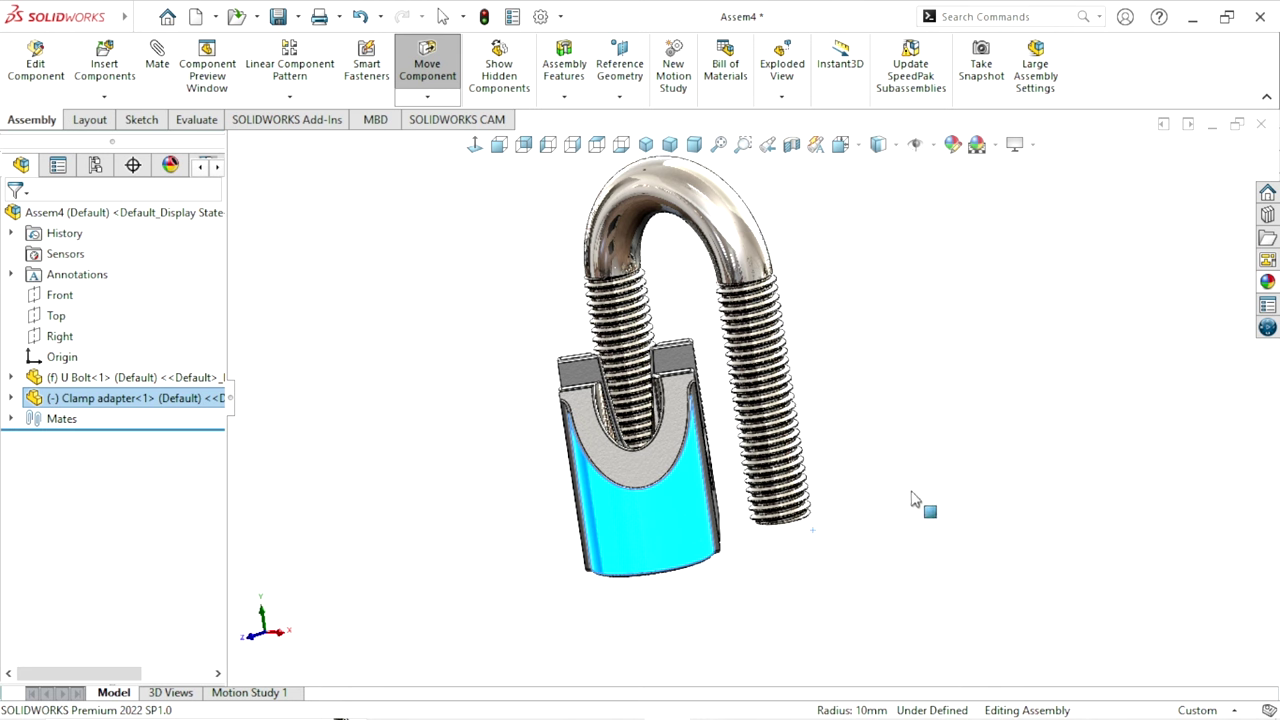
key(Escape)
middle_drag(863, 457, 785, 590)
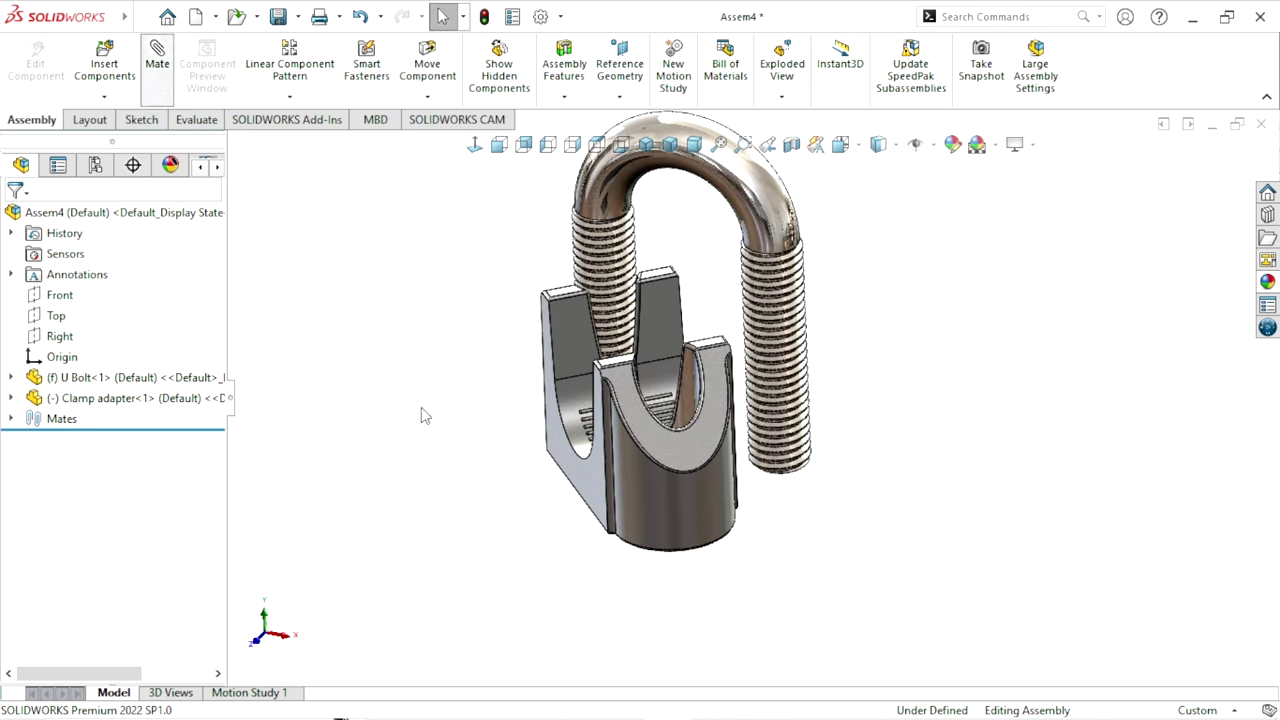
Mate the second U-bolt leg's thread face concentric with the adapter's other hole
scroll(800, 450, down, 3)
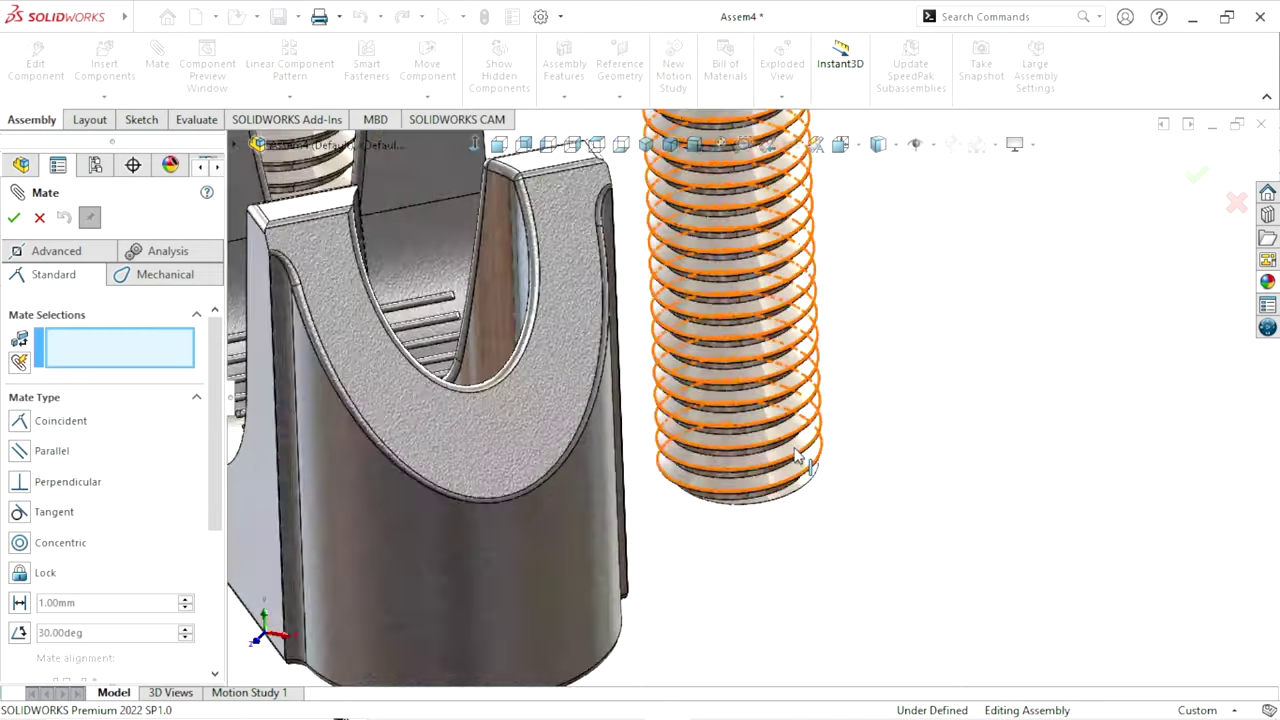
scroll(656, 366, down, 3)
scroll(656, 366, down, 3)
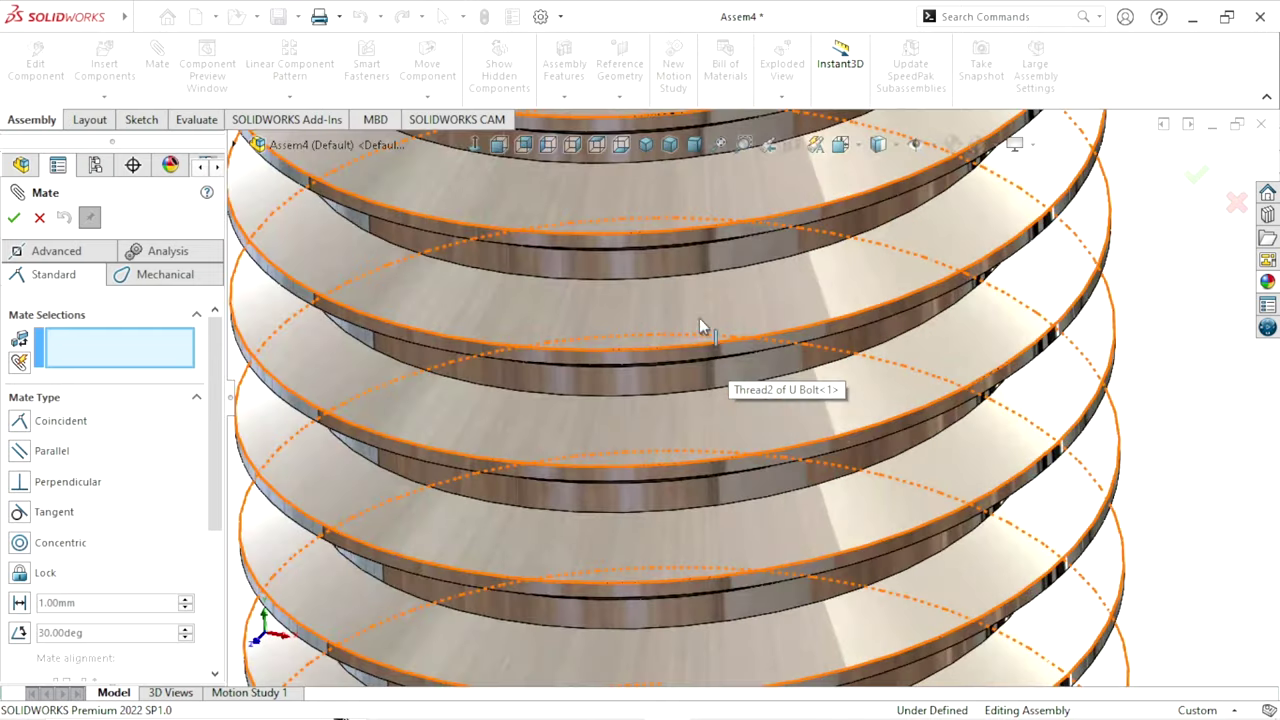
click(684, 235)
scroll(600, 420, up, 5)
scroll(561, 401, down, 3)
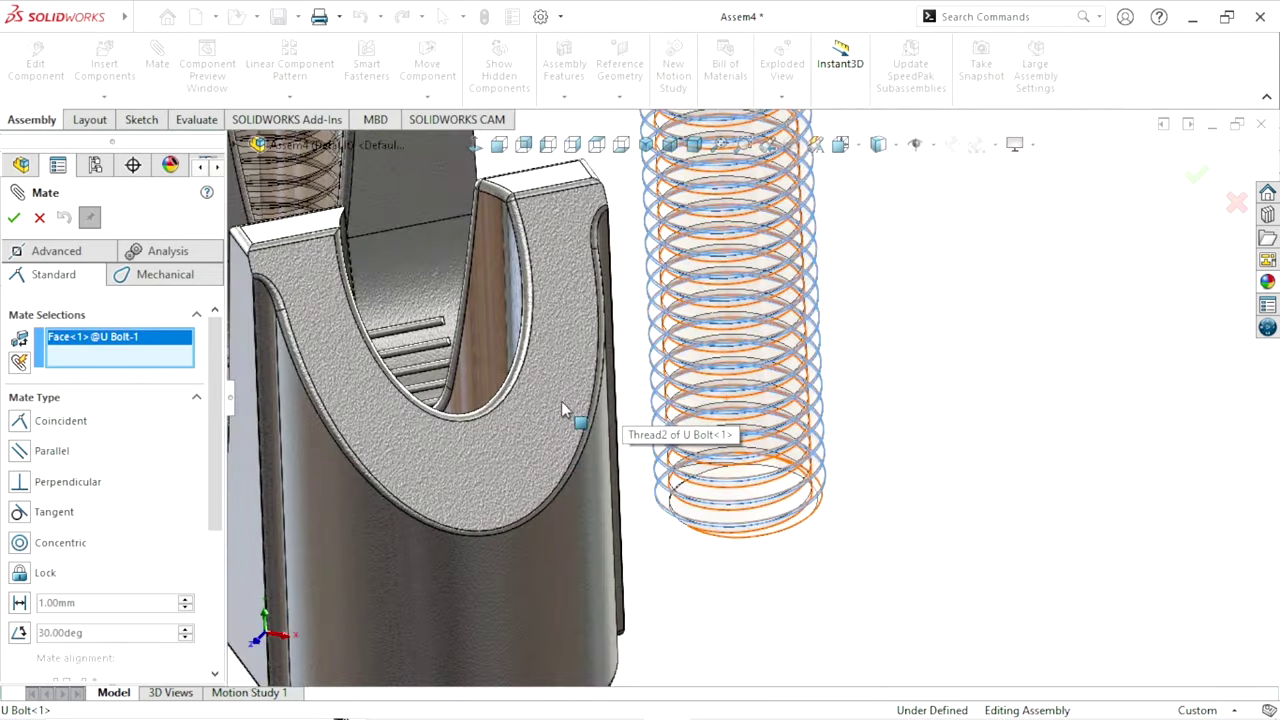
click(494, 306)
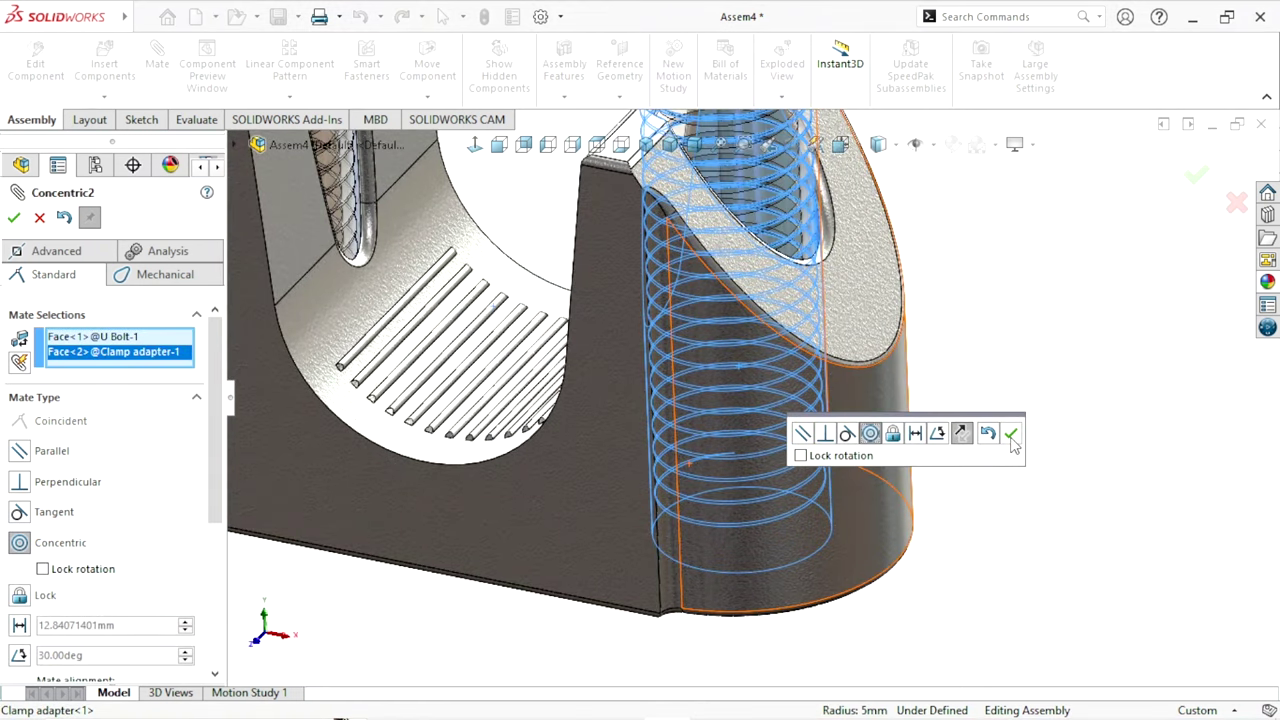
click(1011, 434)
scroll(560, 500, up, 3)
scroll(555, 505, up, 3)
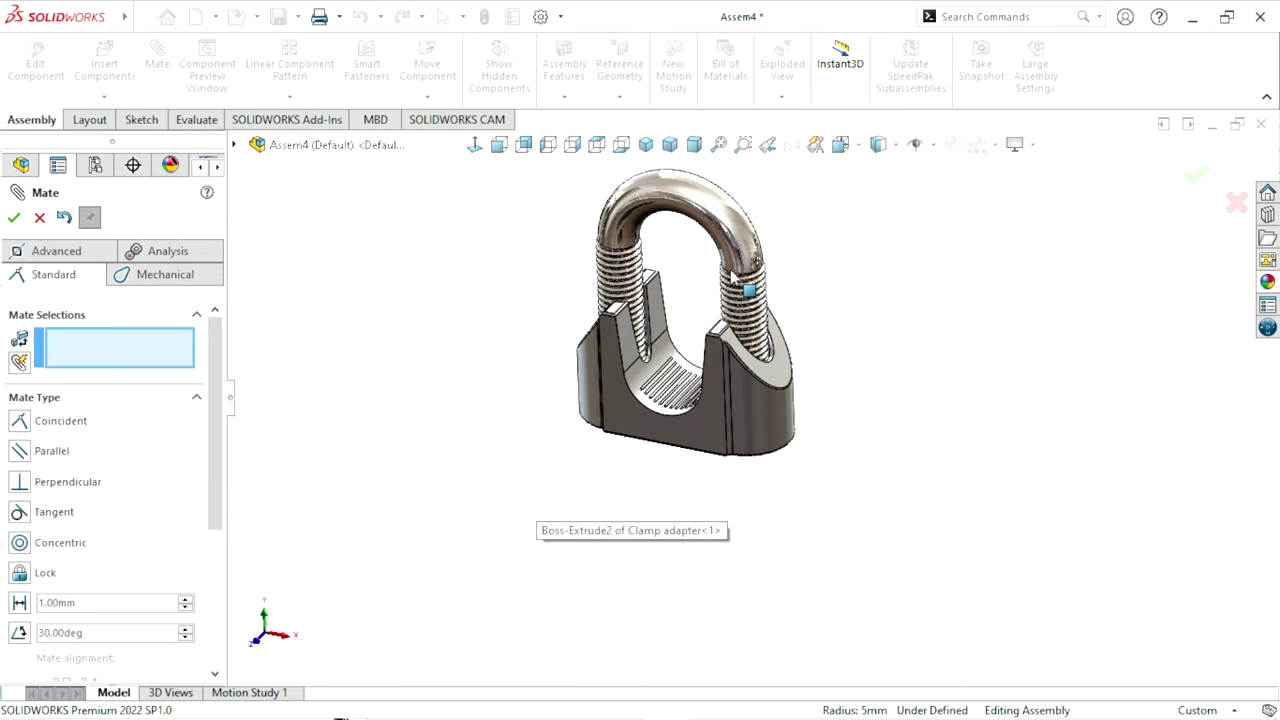
scroll(706, 226, down, 2)
Slide the clamp adapter up the U-bolt and orbit to view the bolt ends
key(Escape)
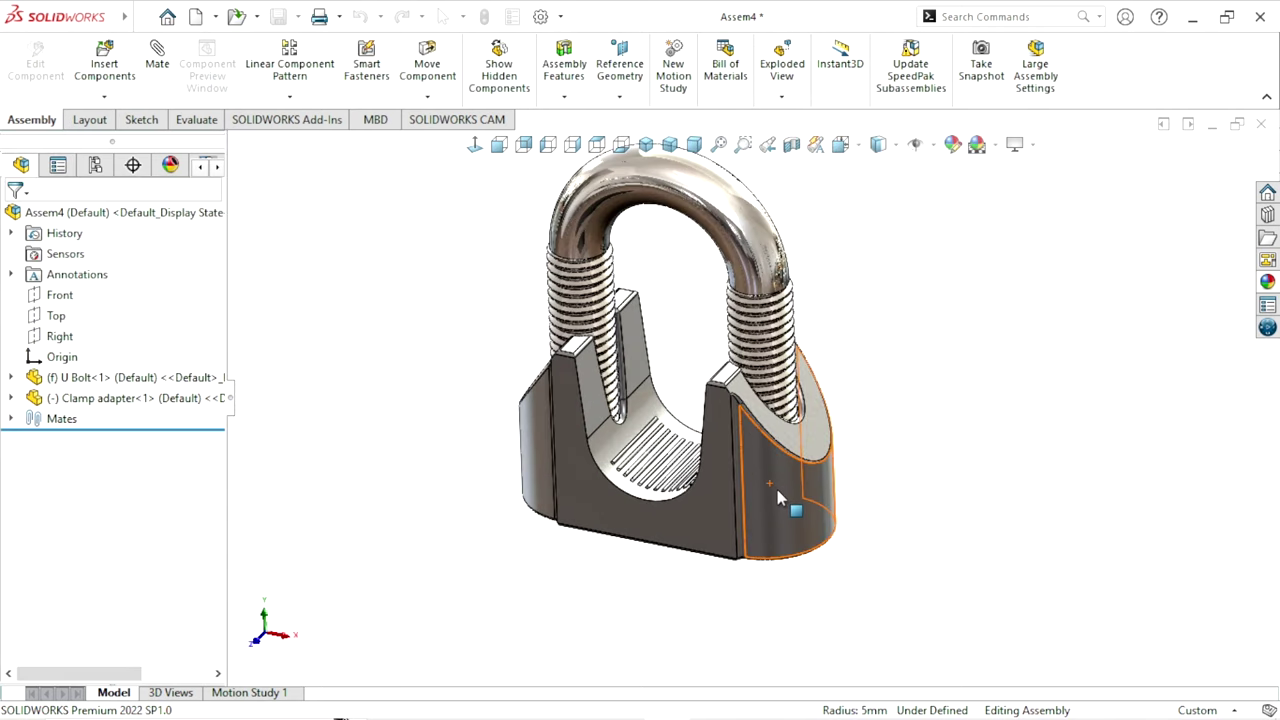
click(785, 470)
drag(760, 390, 748, 301)
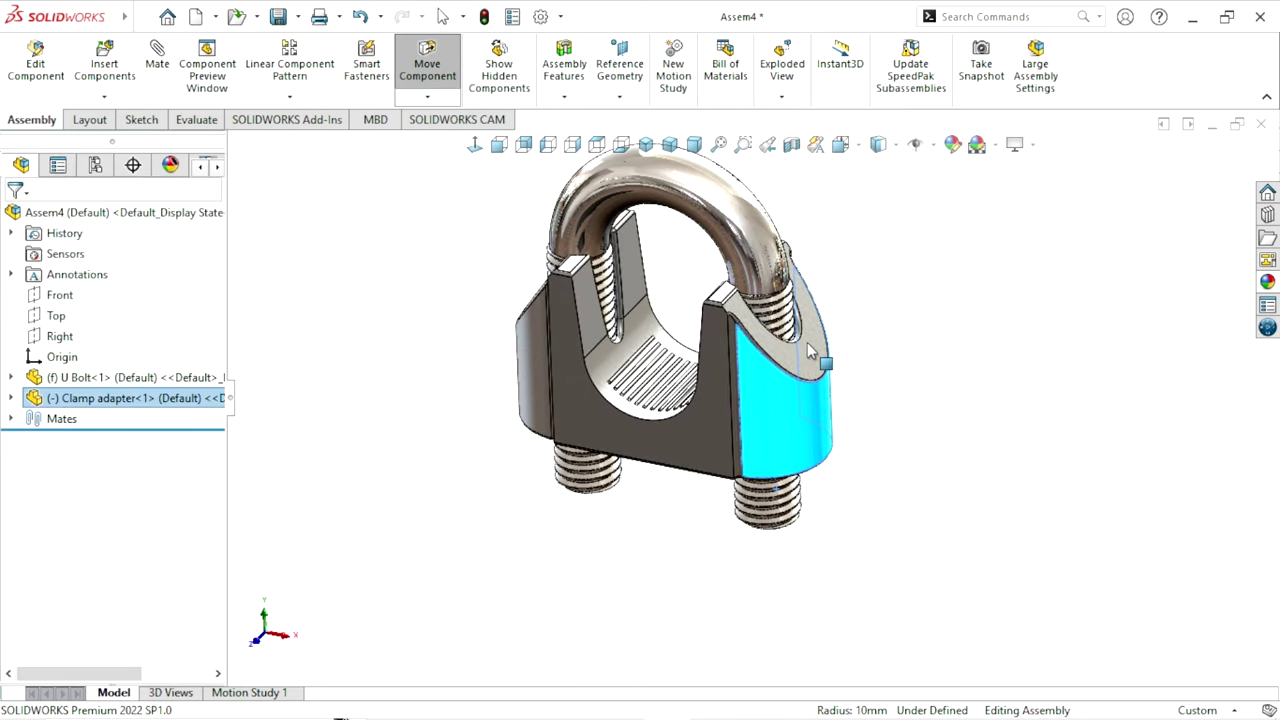
key(Escape)
middle_drag(843, 429, 745, 425)
drag(745, 425, 258, 148)
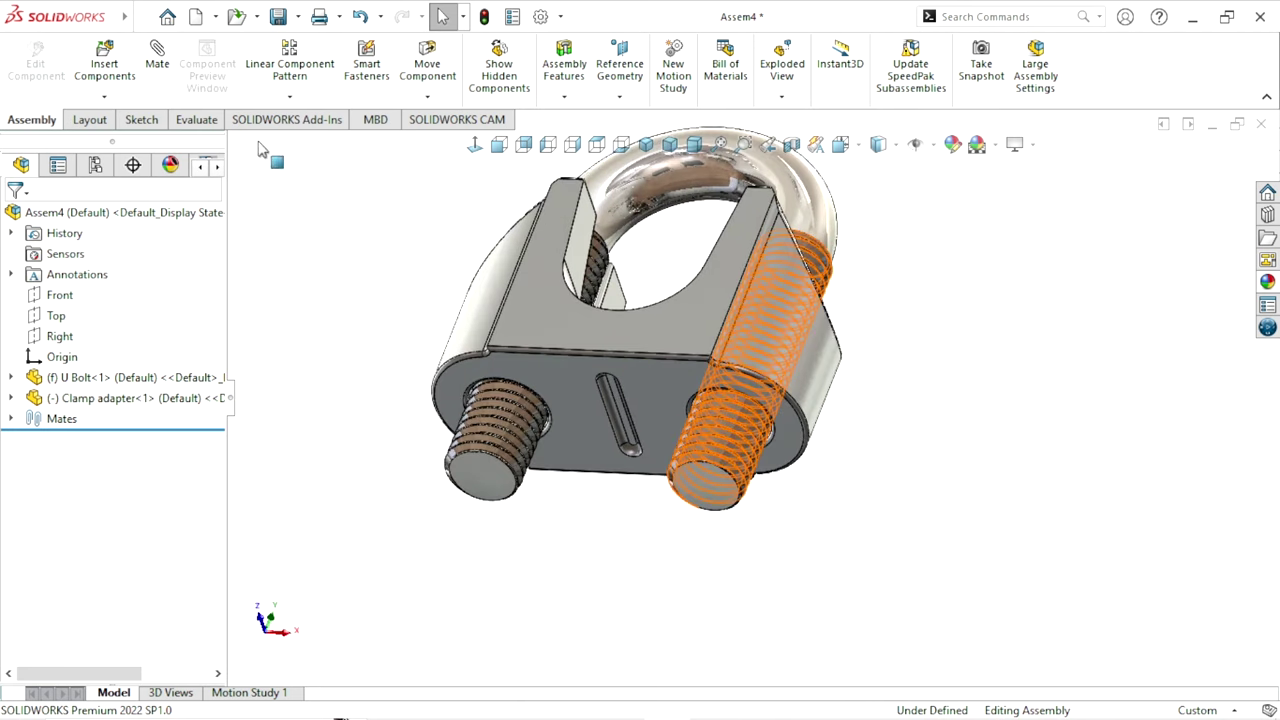
Add a 13.5 mm distance mate between the adapter's bottom face and a U-bolt end
click(675, 378)
click(700, 485)
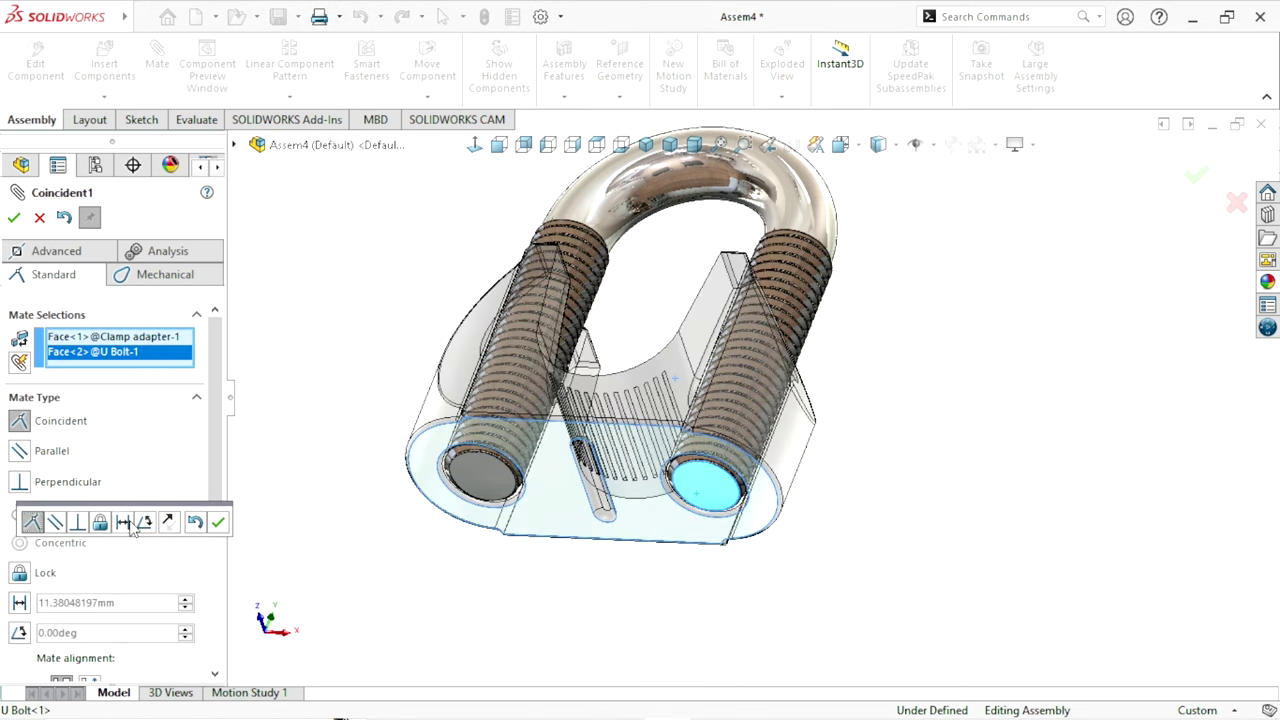
click(123, 521)
click(134, 607)
text(13.5)
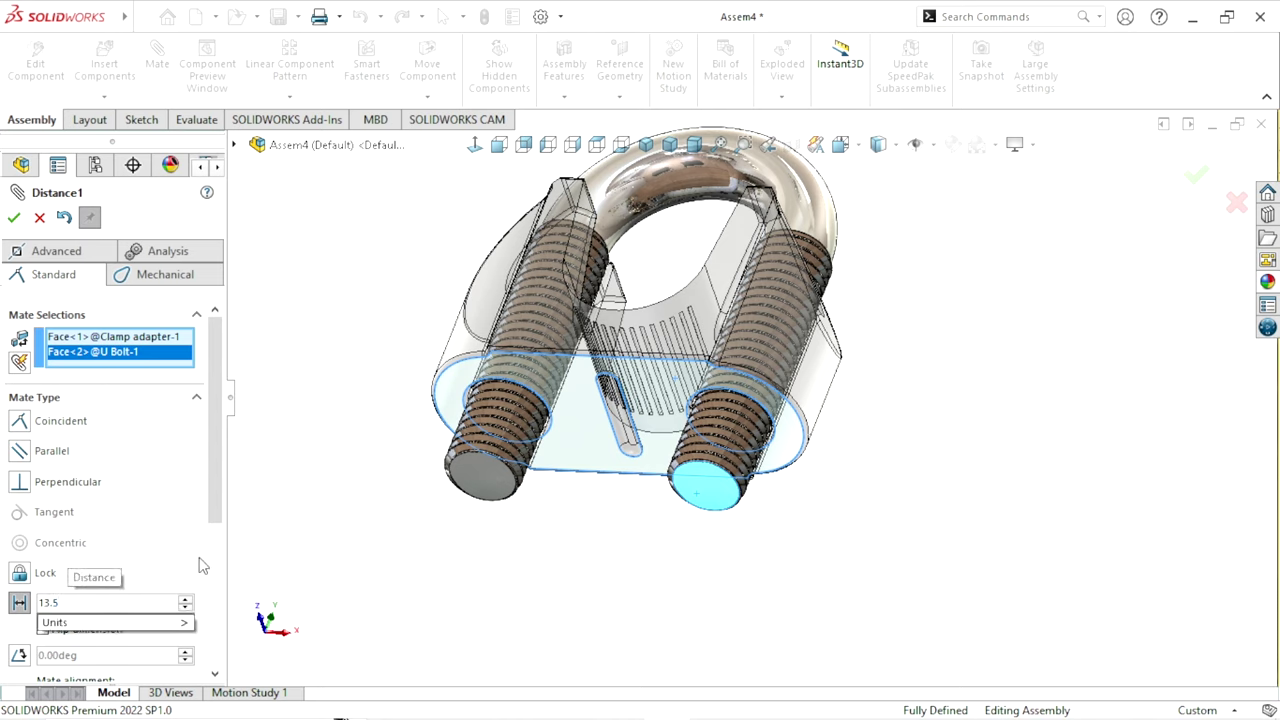
key(Return)
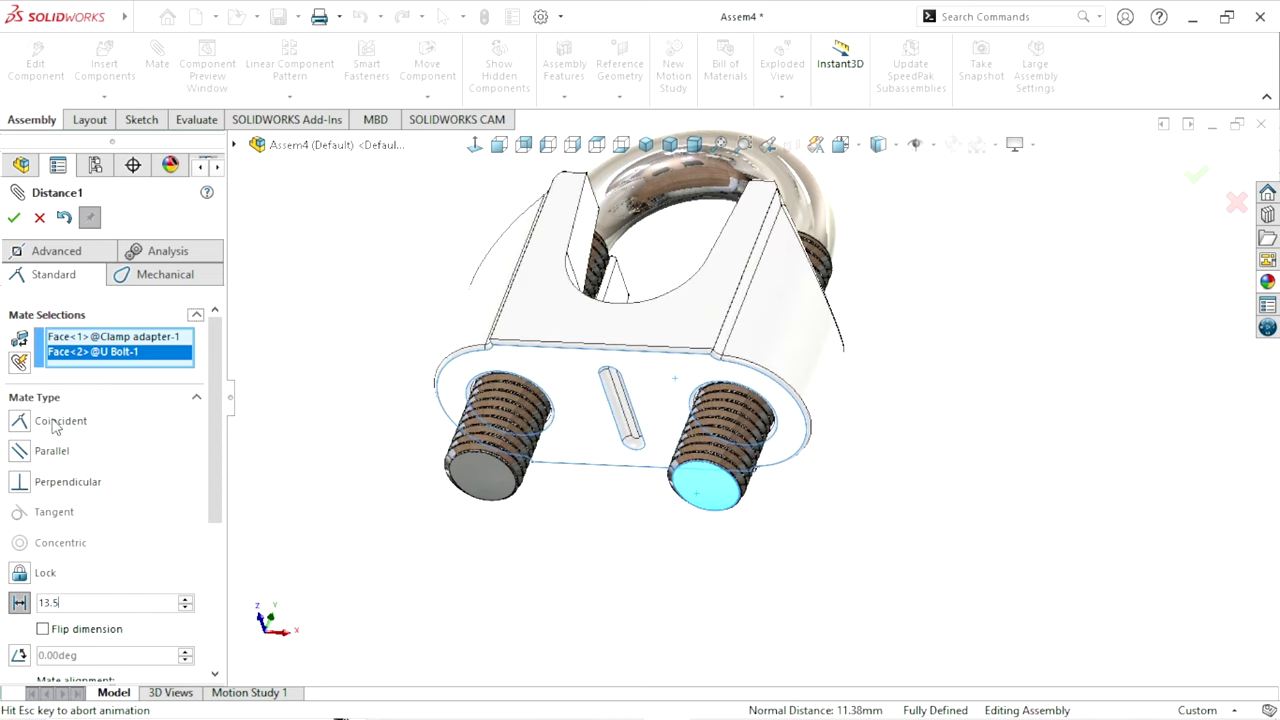
click(14, 218)
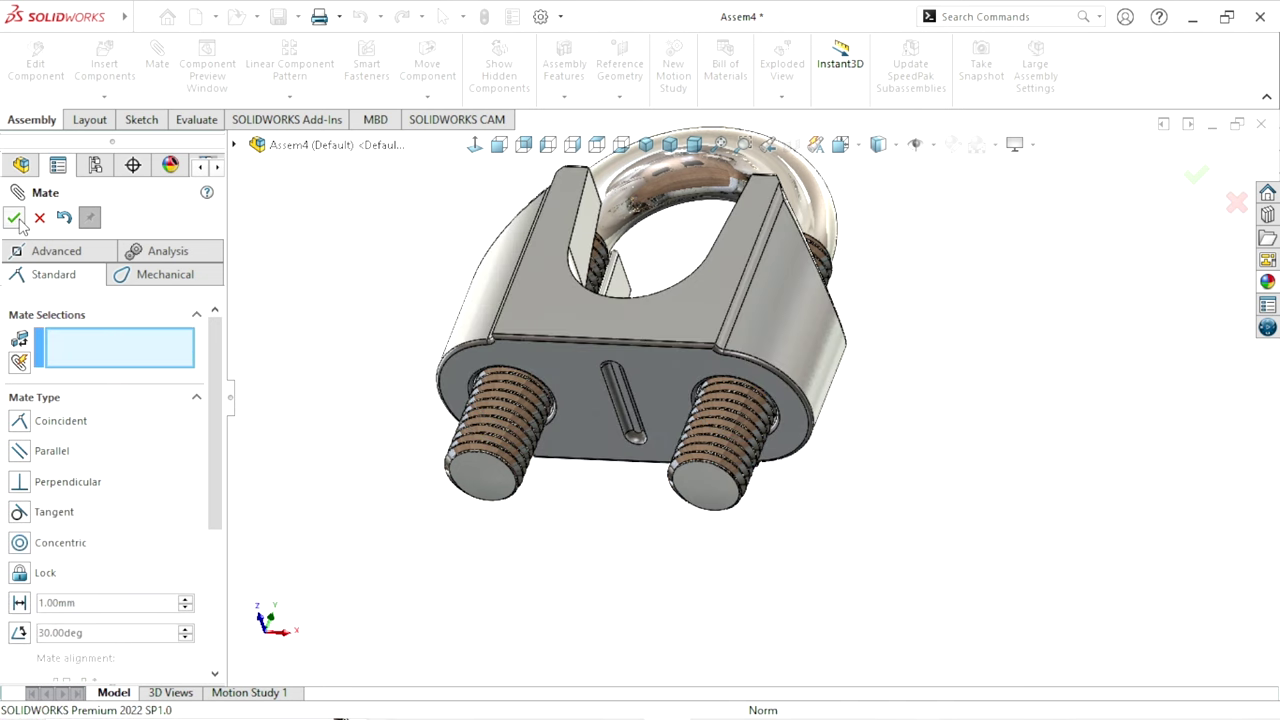
click(14, 218)
Browse the Design Library to Toolbox > ANSI Metric > Nuts > Hex Nuts
middle_drag(630, 365, 896, 481)
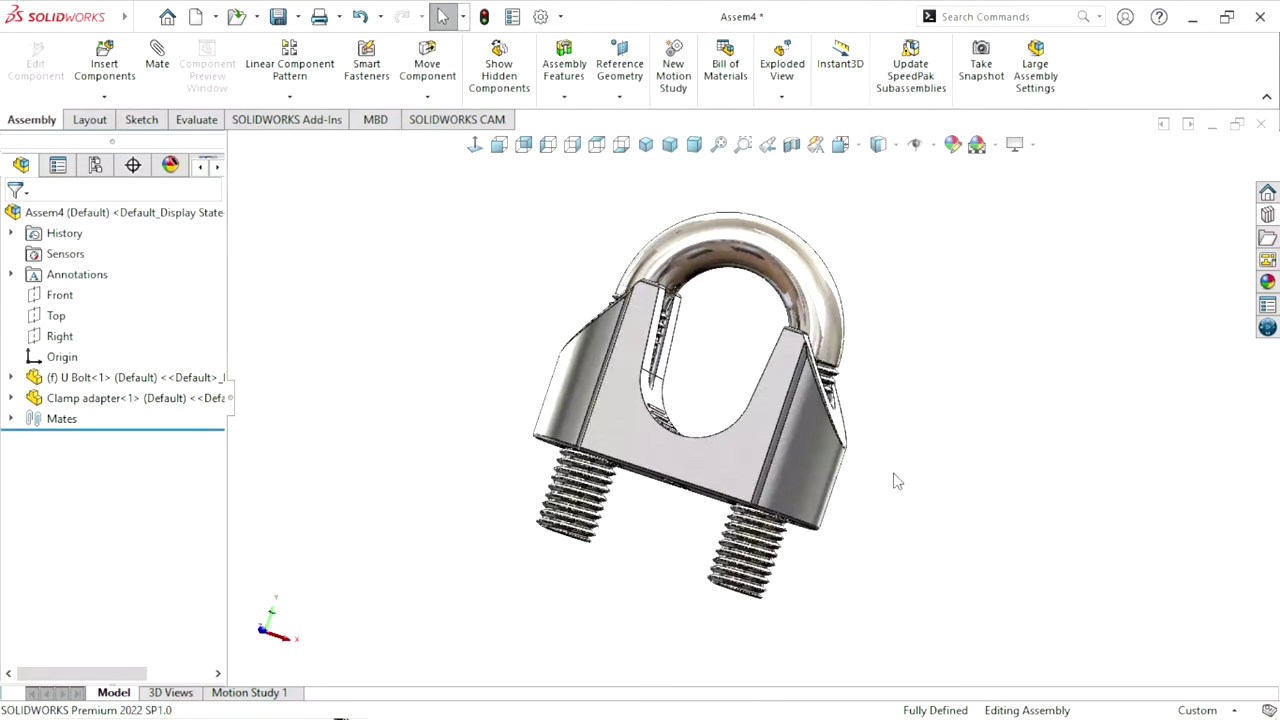
click(1269, 216)
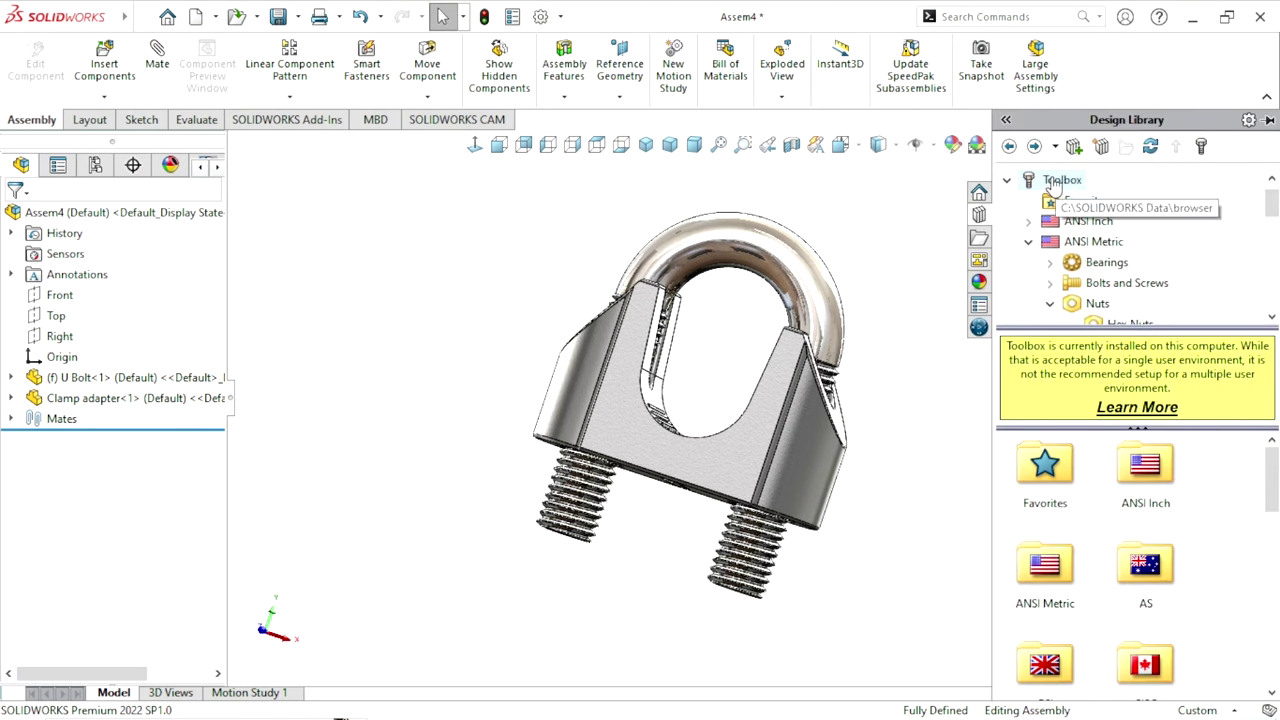
double_click(1050, 570)
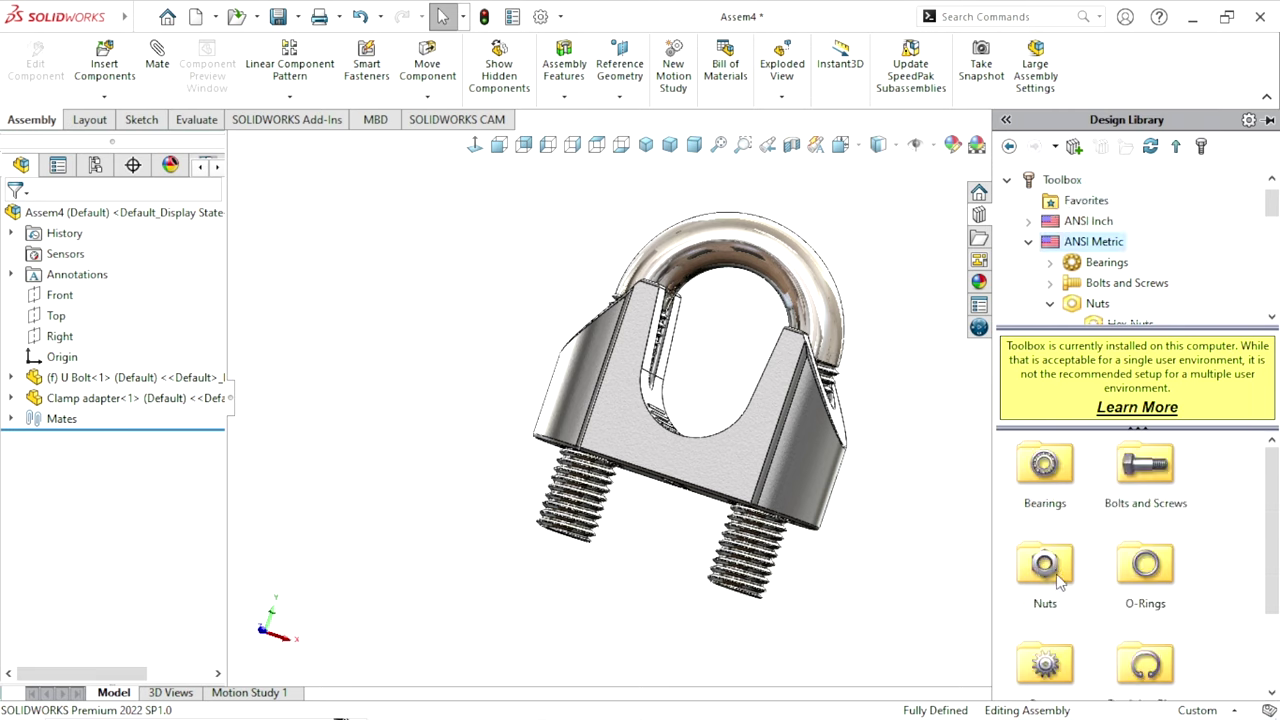
double_click(1057, 578)
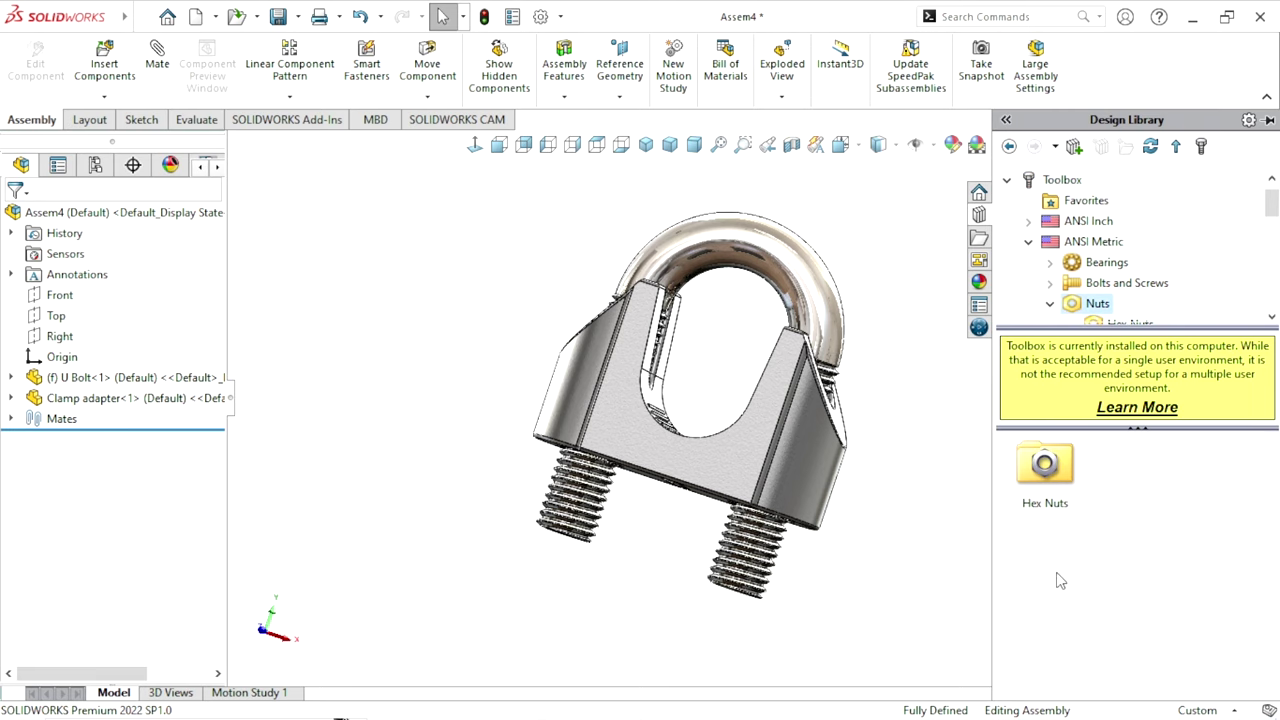
double_click(1059, 478)
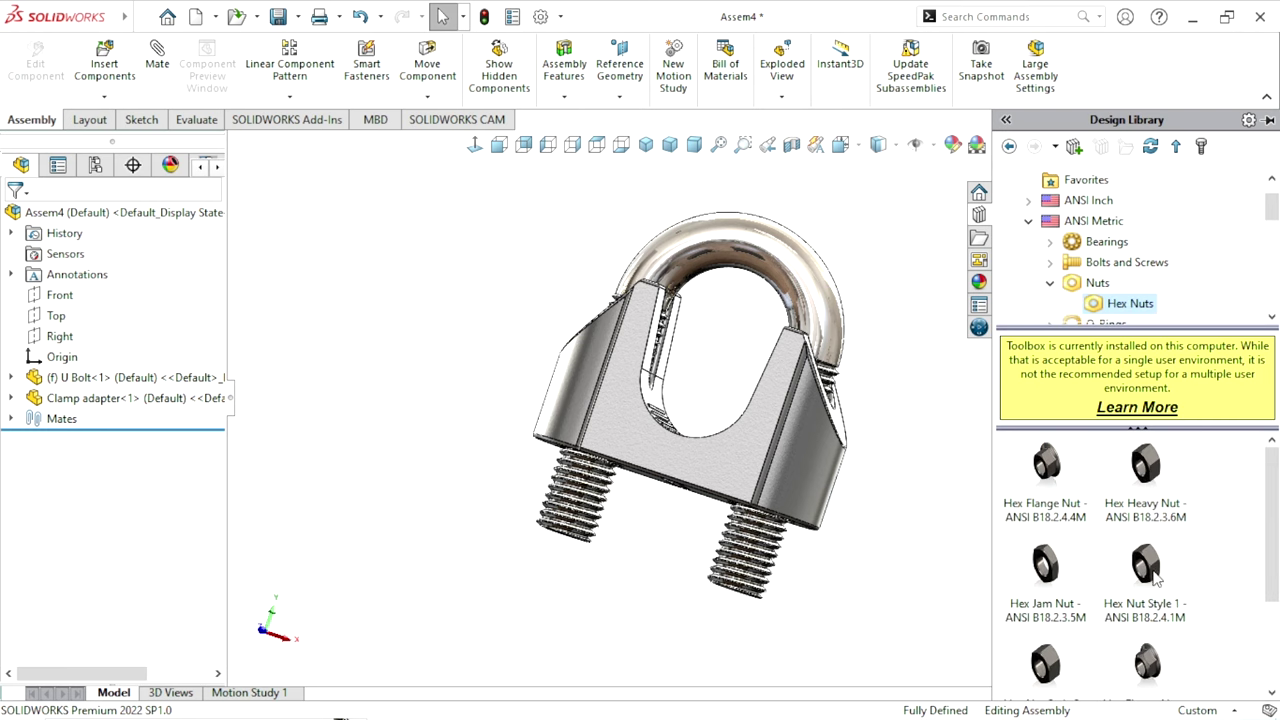
mouse_move(1145, 567)
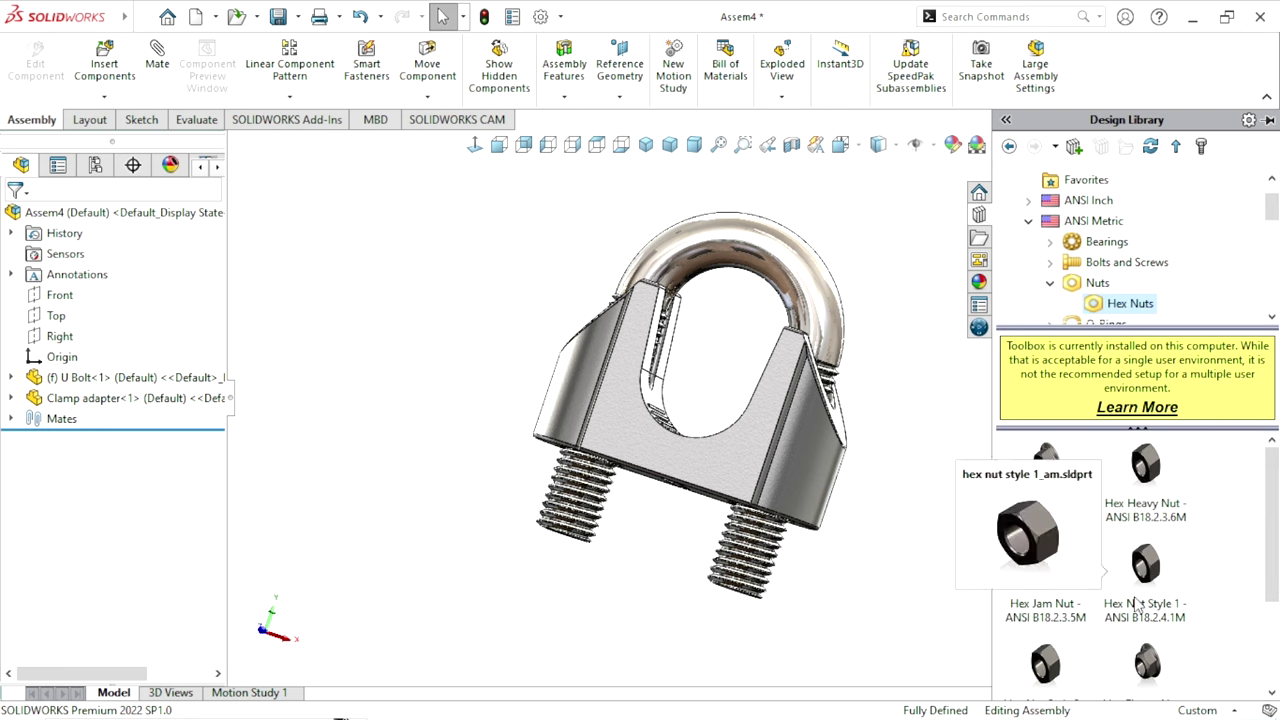
Insert a Hex Nut Style 1 set to M10, Double Chamfer, Schematic thread display
drag(1165, 615, 941, 405)
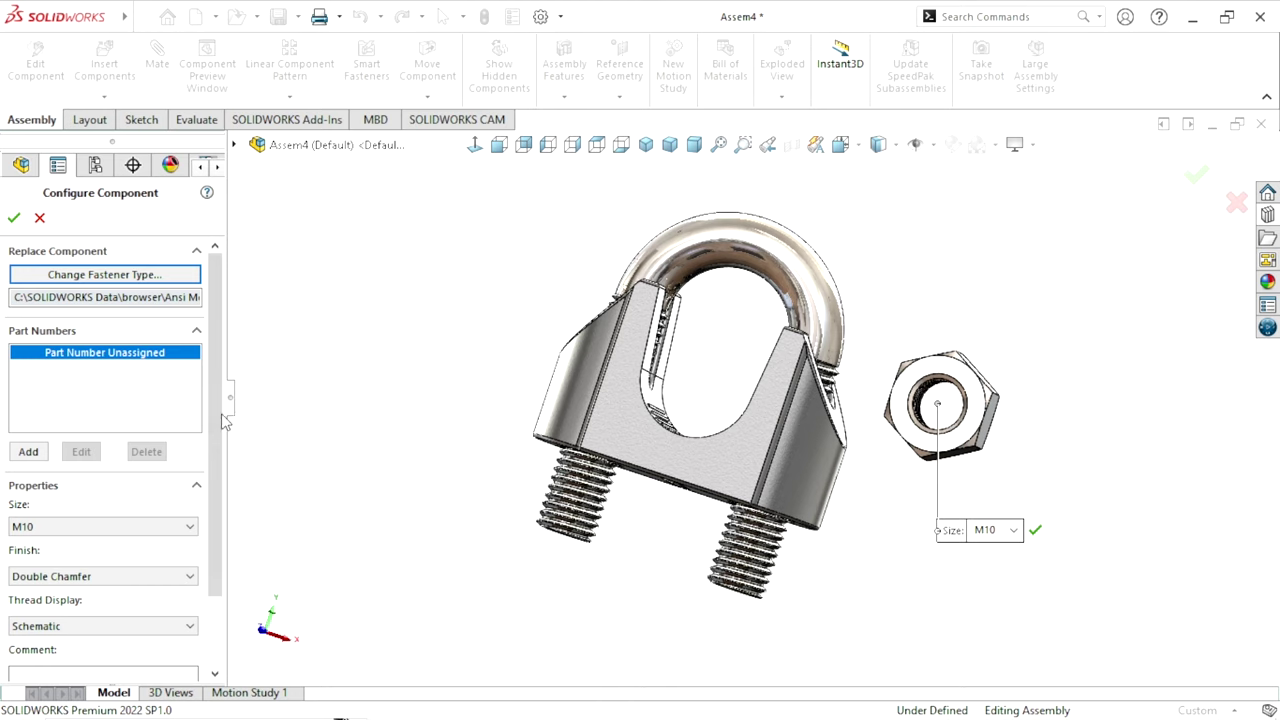
scroll(28, 458, down, 2)
click(30, 436)
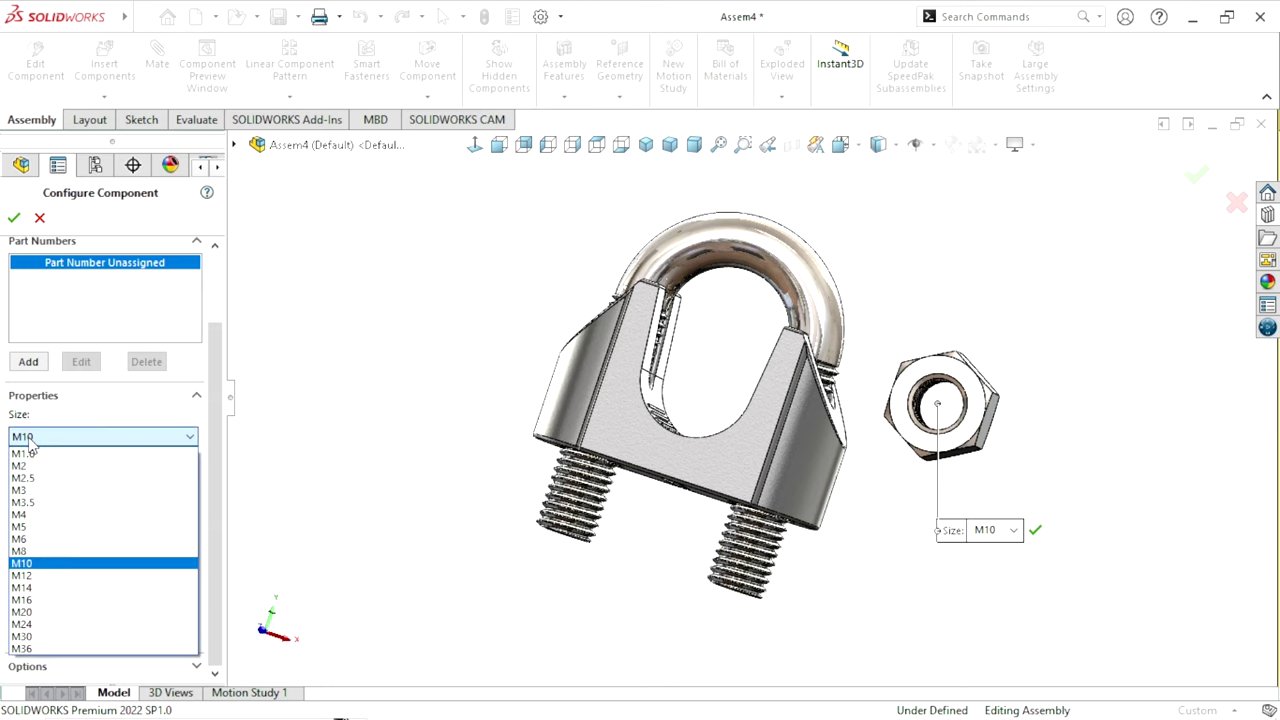
click(45, 565)
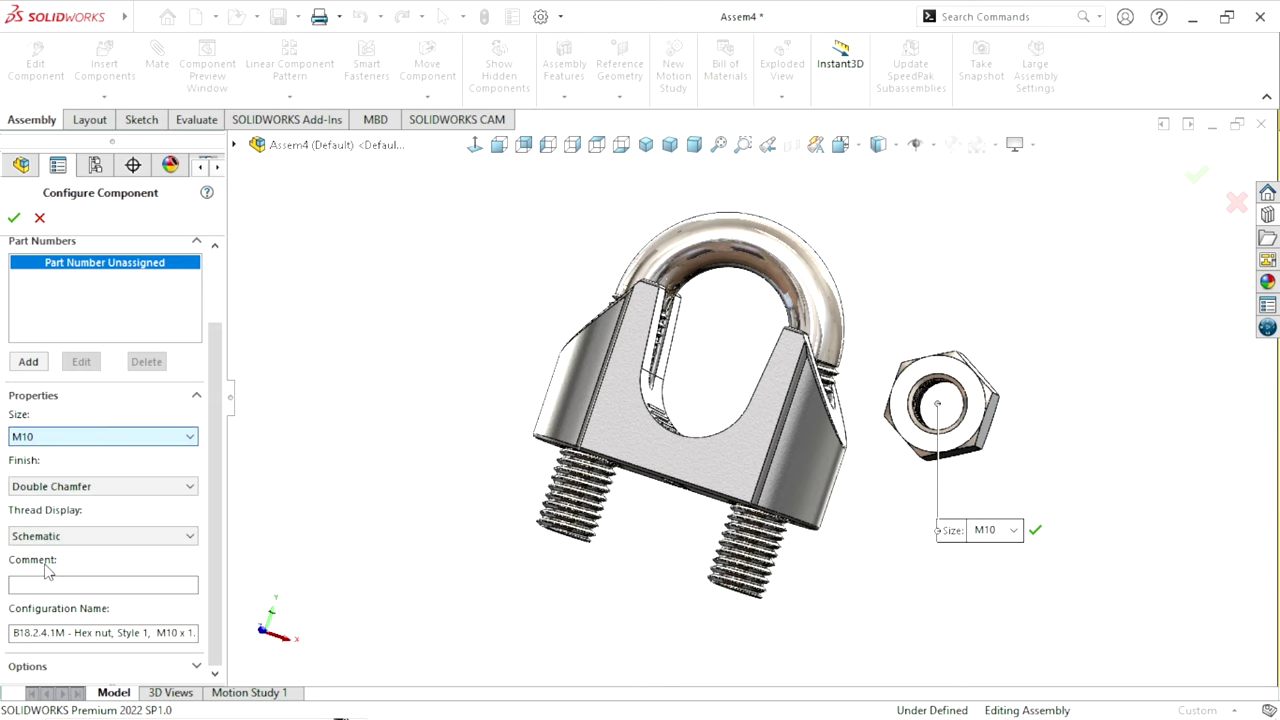
click(52, 490)
click(97, 487)
click(85, 537)
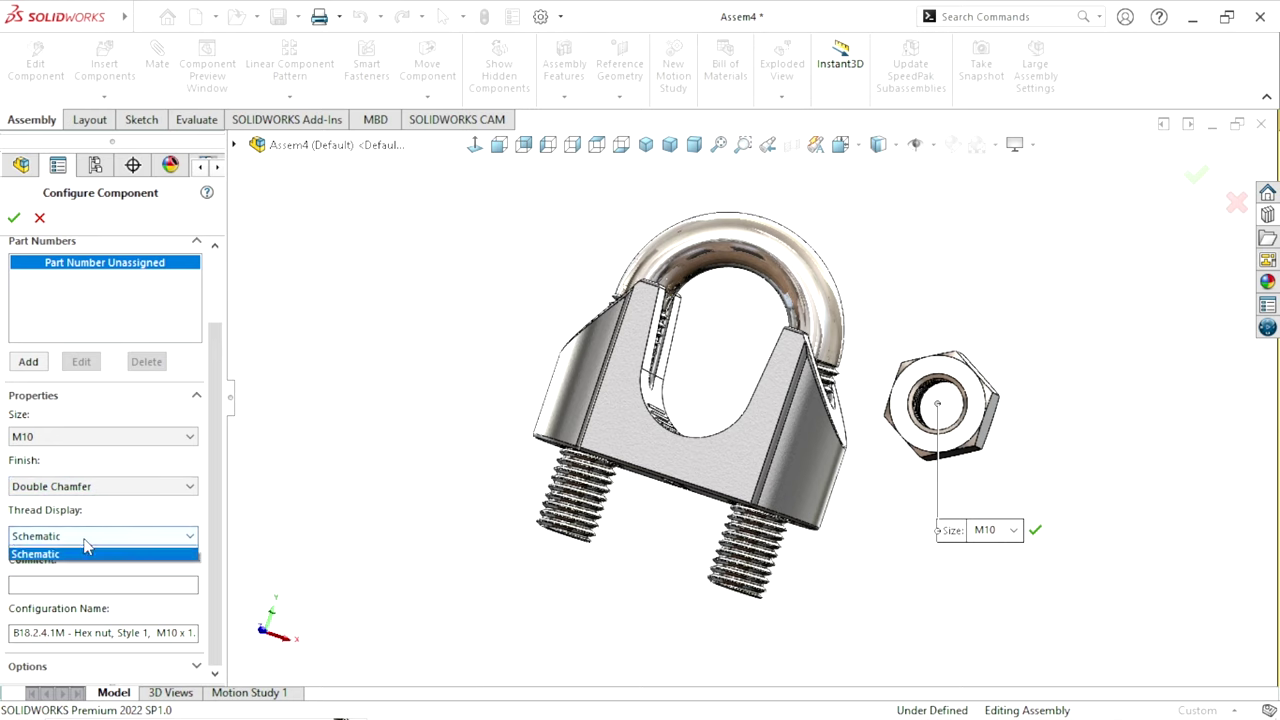
click(15, 220)
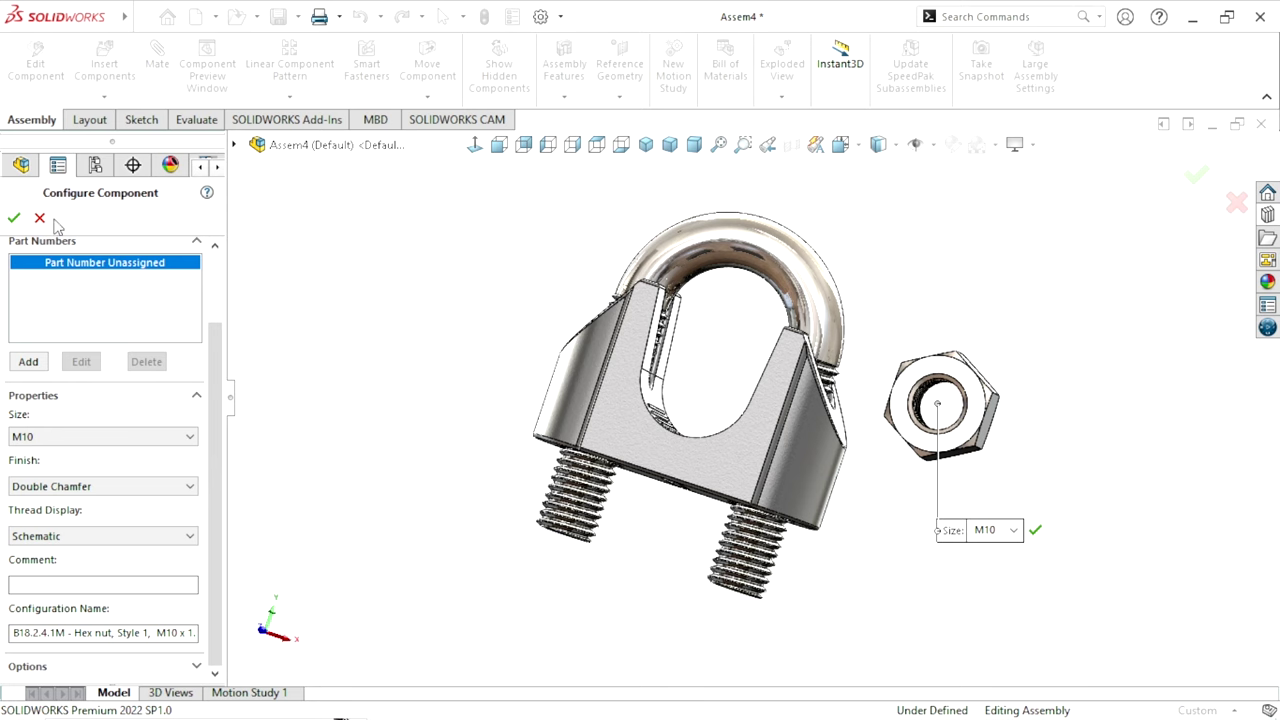
click(15, 219)
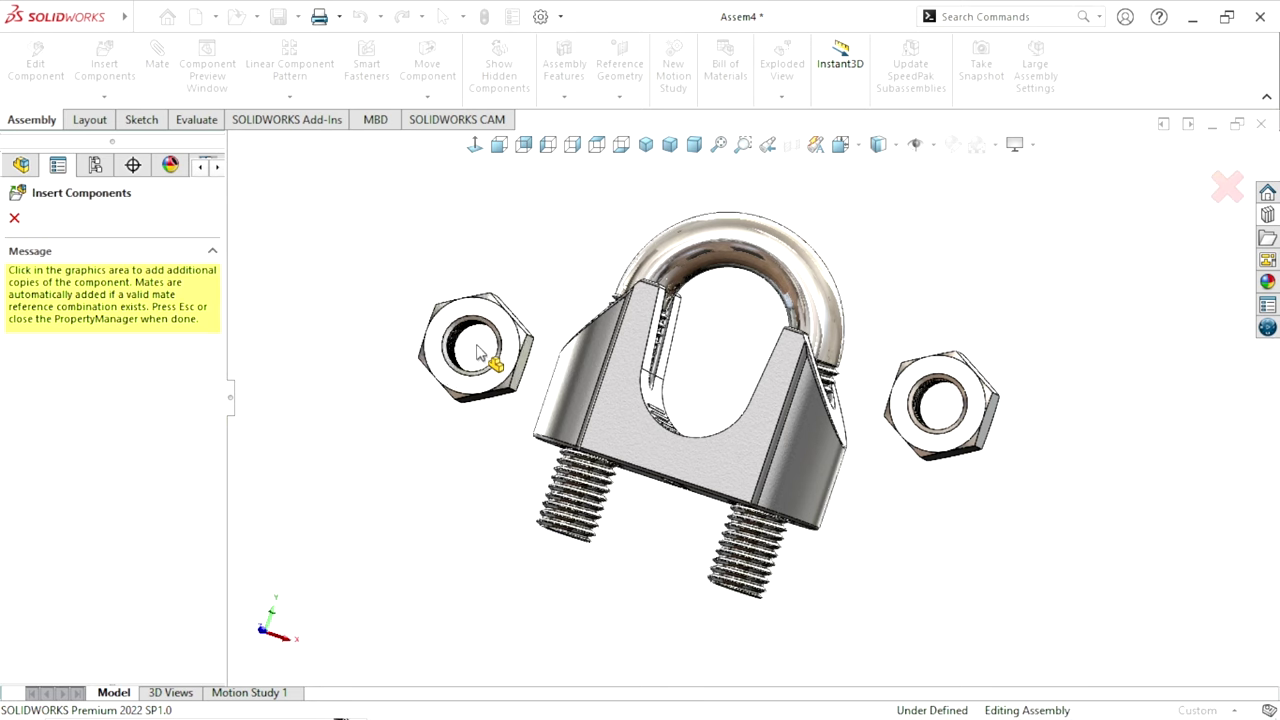
Stop placing nuts after the second M10 copy and reorient the view
key(Escape)
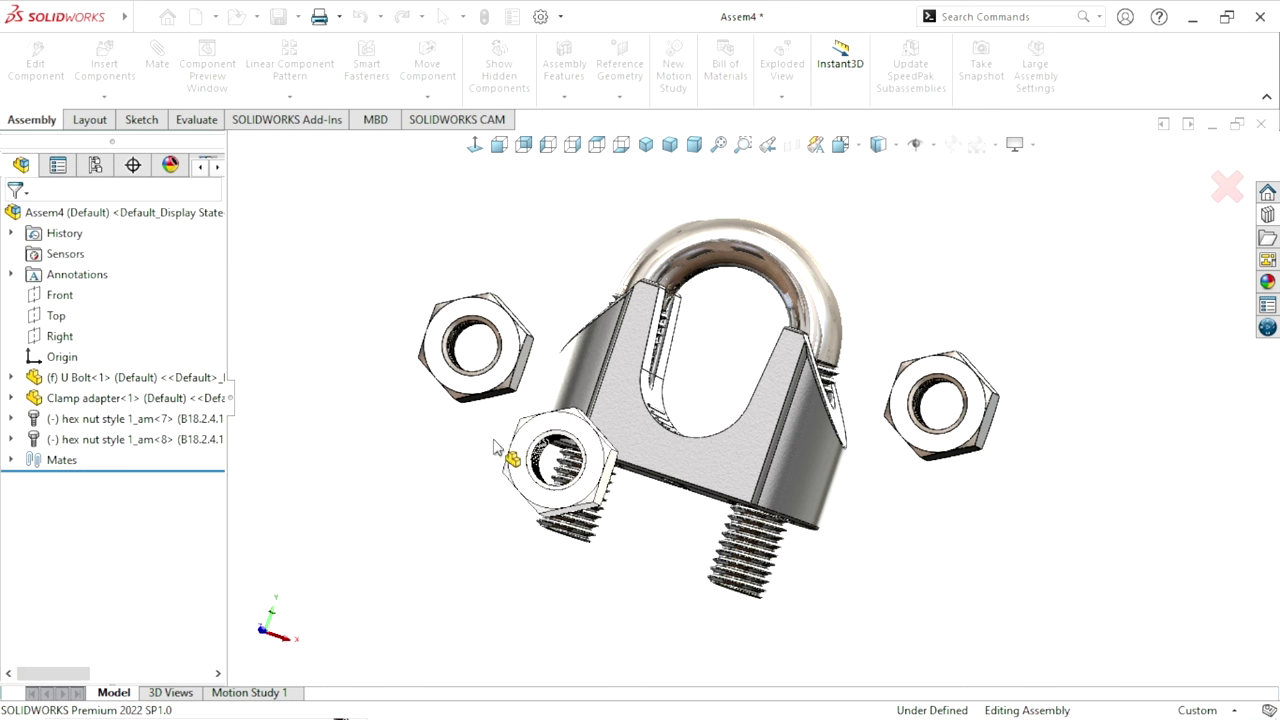
scroll(642, 497, up, 3)
mouse_move(642, 497)
middle_down()
mouse_move(594, 443)
mouse_move(747, 430)
middle_up()
scroll(747, 430, down, 1)
scroll(729, 437, down, 1)
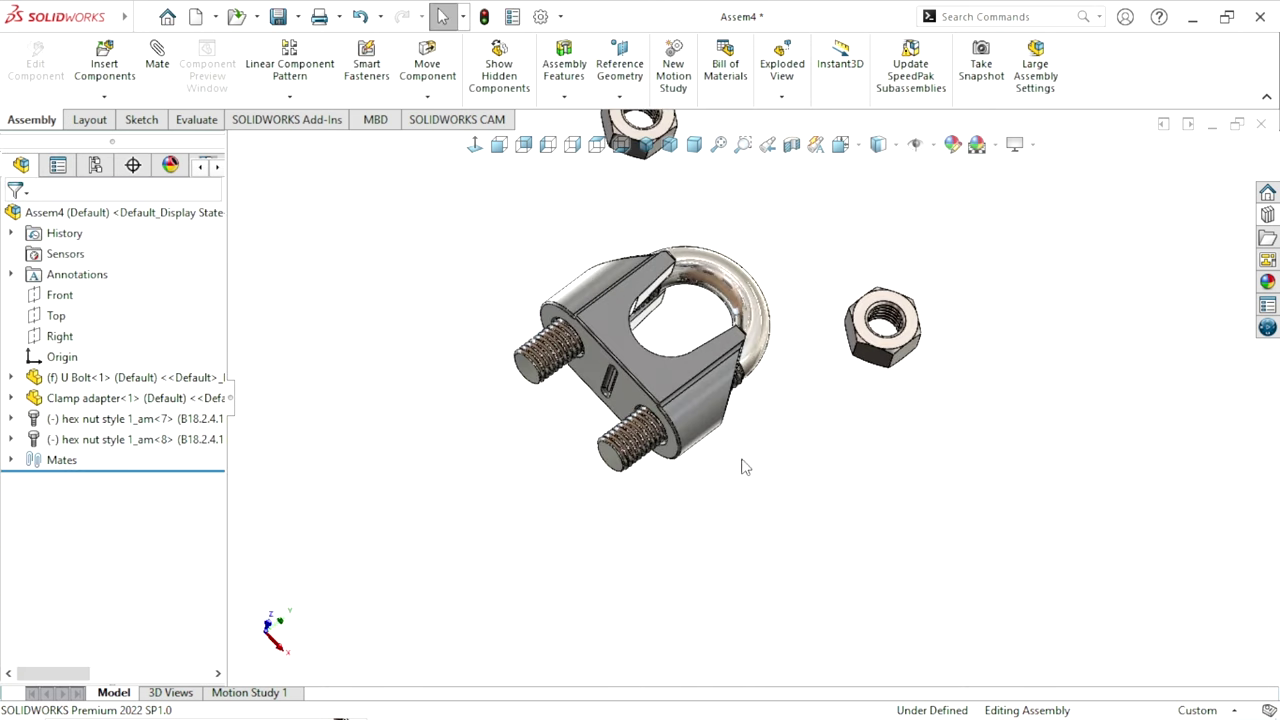
scroll(743, 466, down, 2)
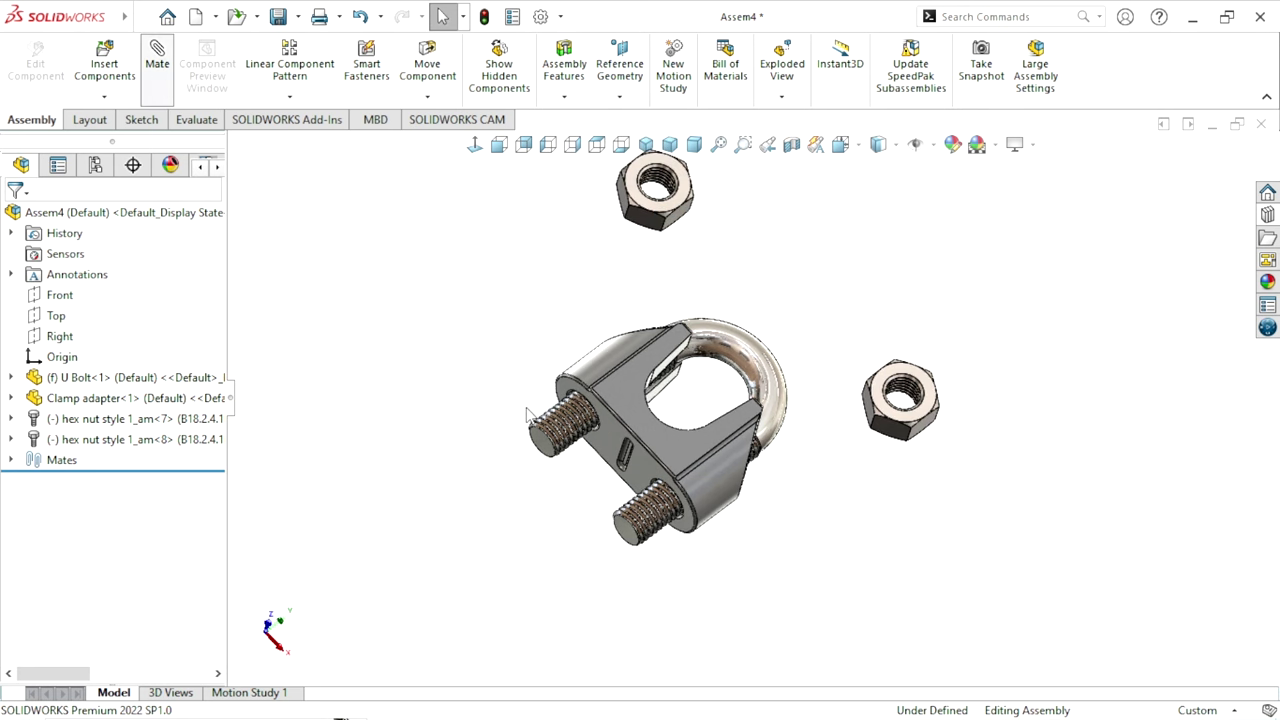
Mate the first hex nut concentric with a U-bolt threaded leg
key(m)
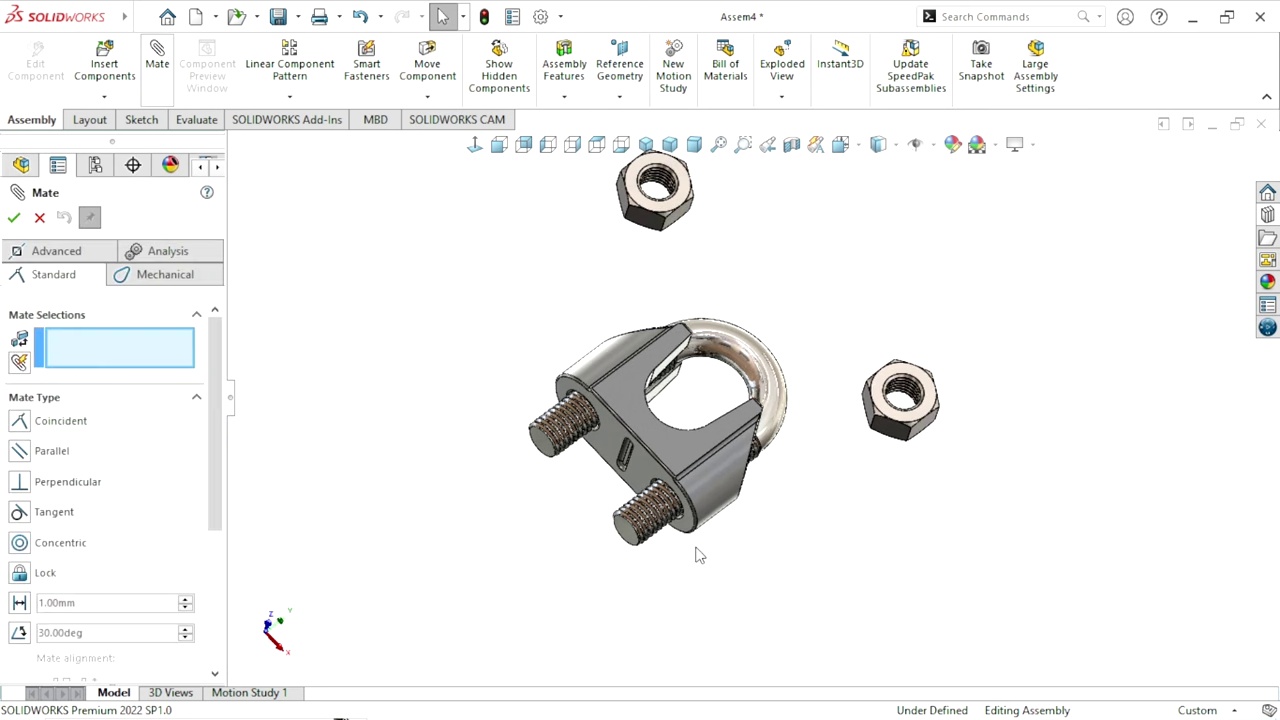
scroll(914, 392, down, 2)
scroll(858, 450, down, 2)
scroll(853, 453, down, 2)
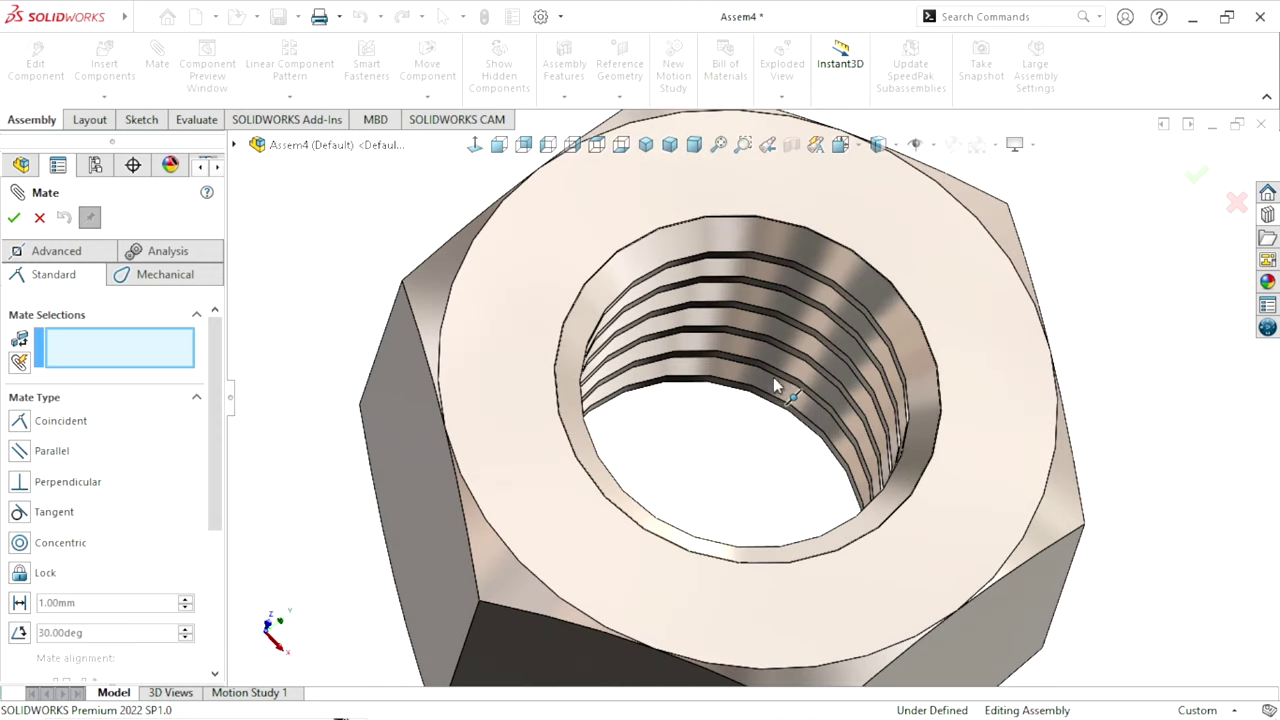
scroll(773, 377, down, 1)
scroll(809, 319, down, 1)
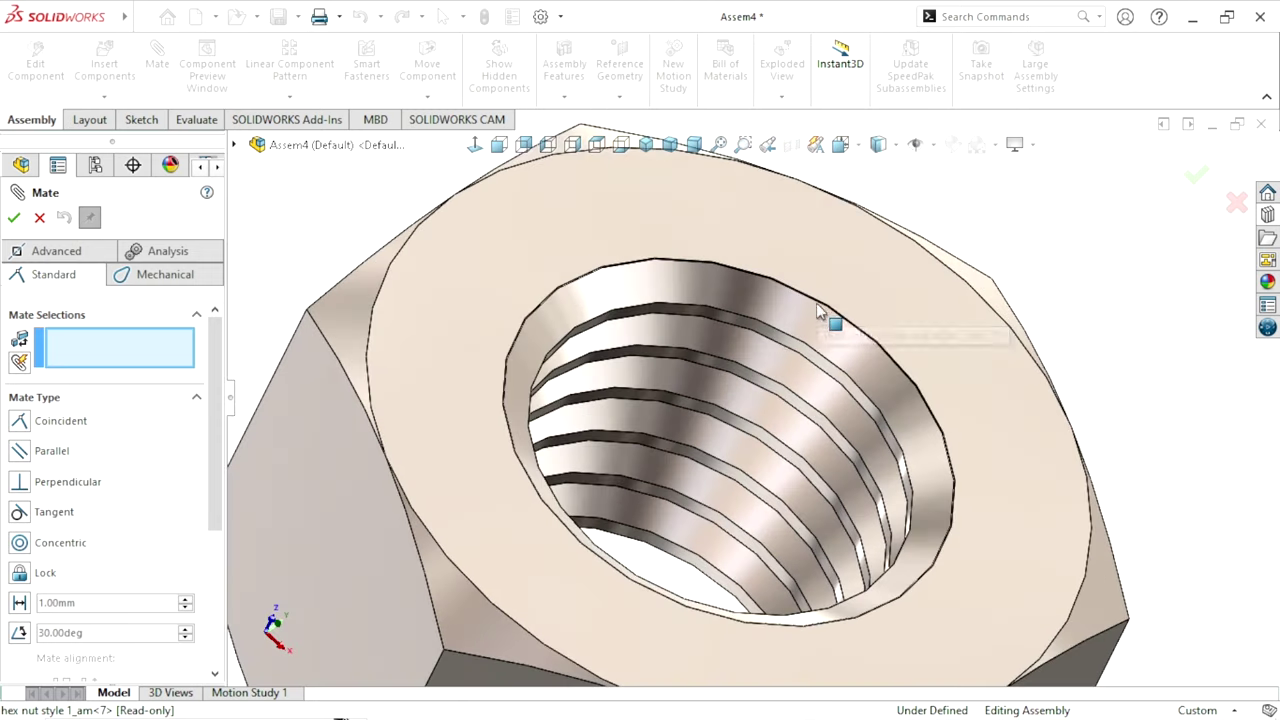
click(777, 335)
scroll(646, 449, up, 3)
scroll(630, 443, up, 2)
scroll(630, 445, up, 3)
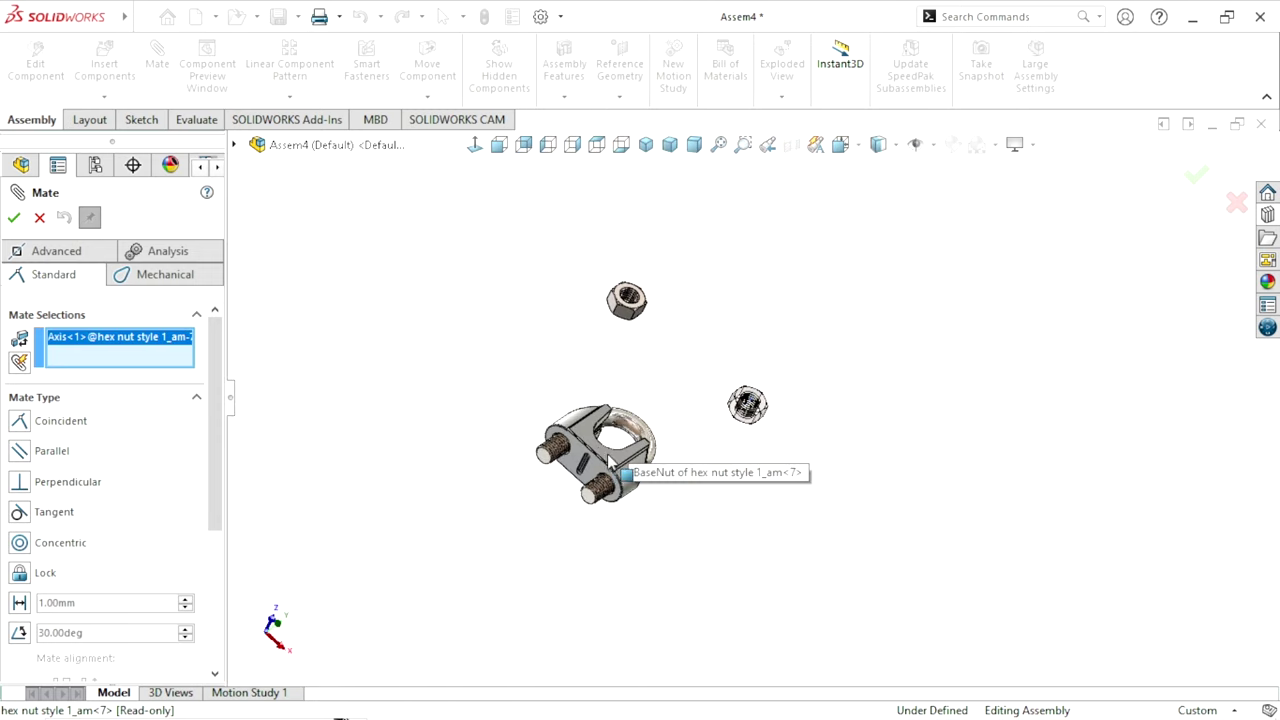
scroll(650, 470, down, 2)
scroll(640, 475, down, 3)
scroll(632, 478, down, 3)
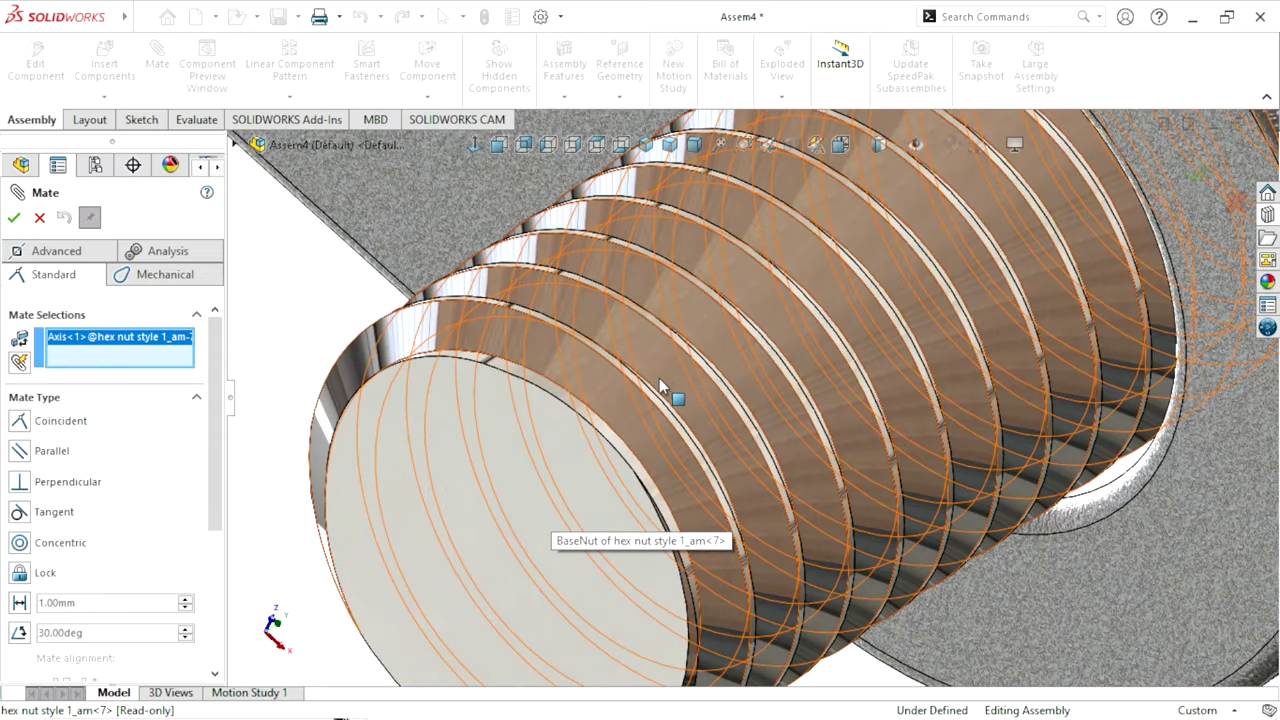
scroll(640, 400, down, 2)
scroll(604, 363, down, 1)
click(604, 363)
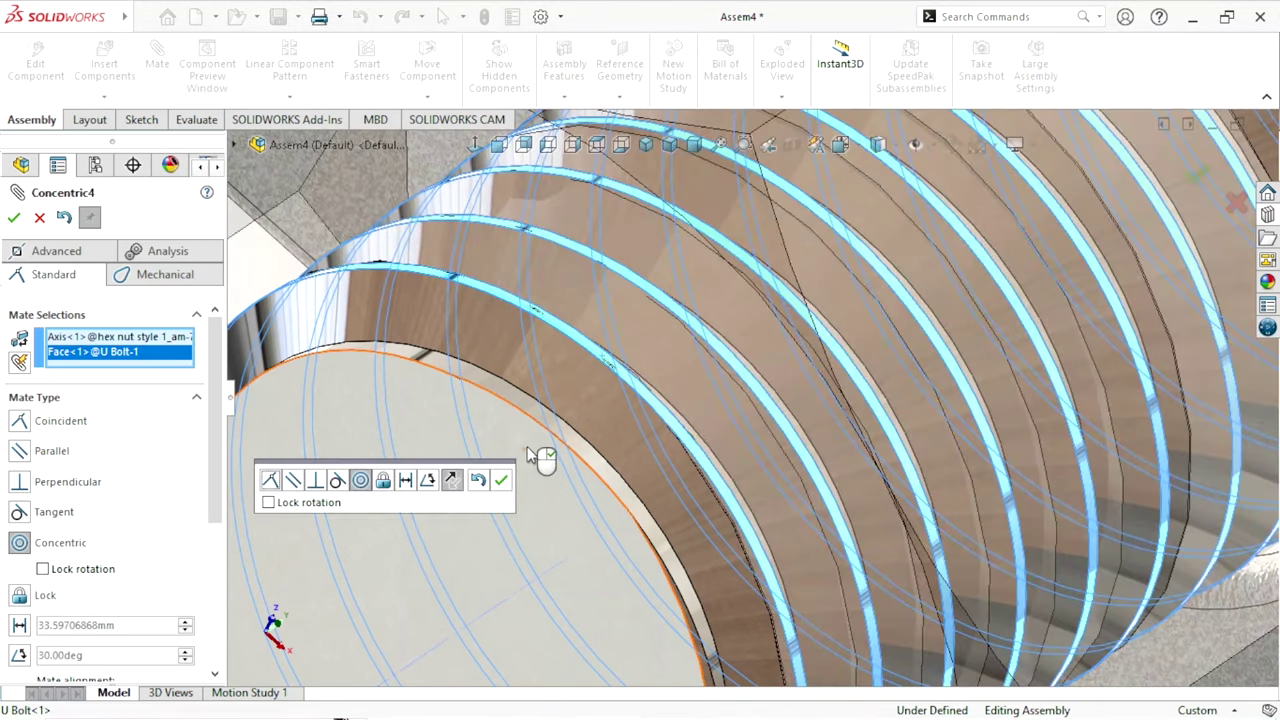
scroll(663, 484, up, 5)
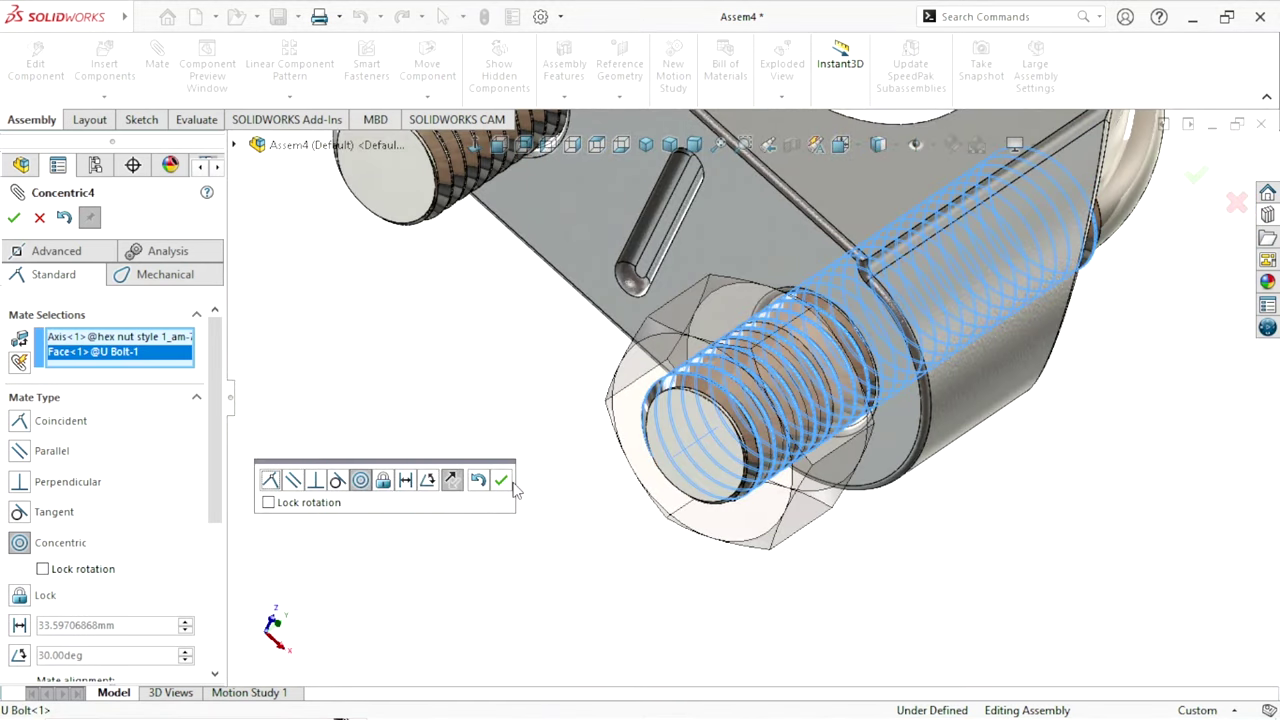
click(501, 483)
Mate the second hex nut's hole concentric with the other U-bolt leg
scroll(660, 491, up, 5)
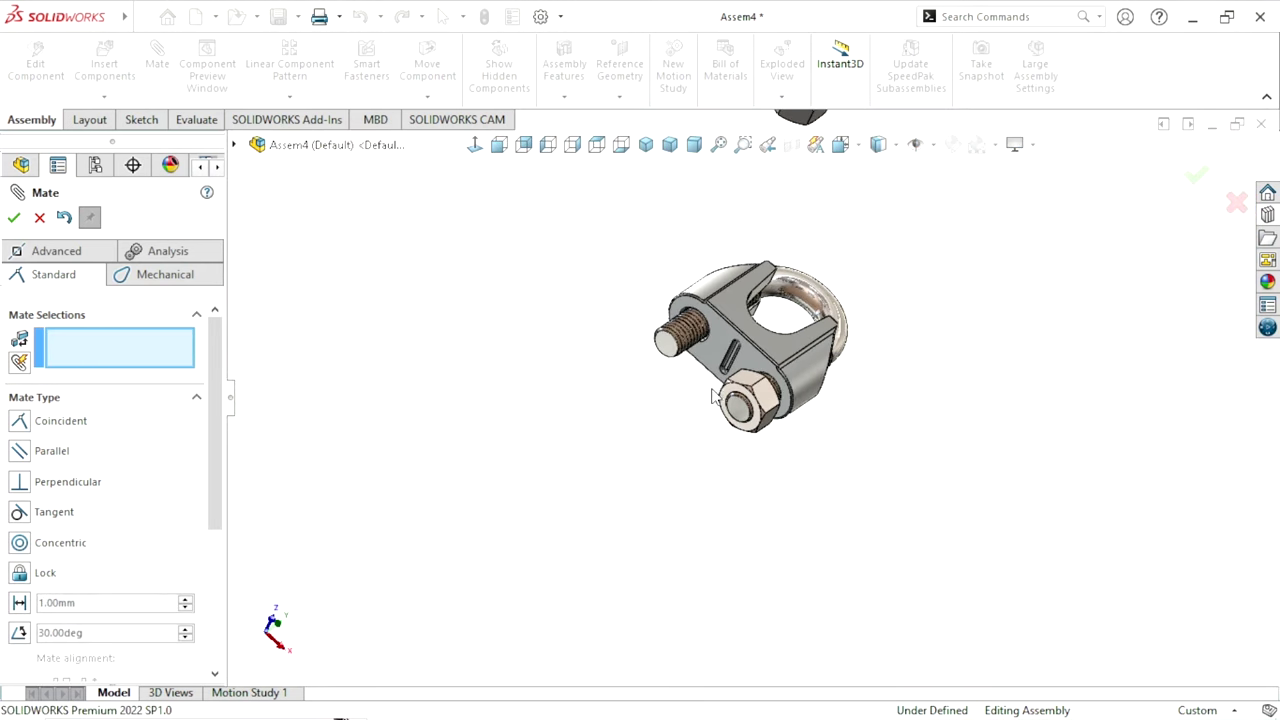
scroll(808, 195, up, 2)
scroll(808, 195, down, 3)
scroll(808, 195, down, 3)
scroll(790, 240, down, 3)
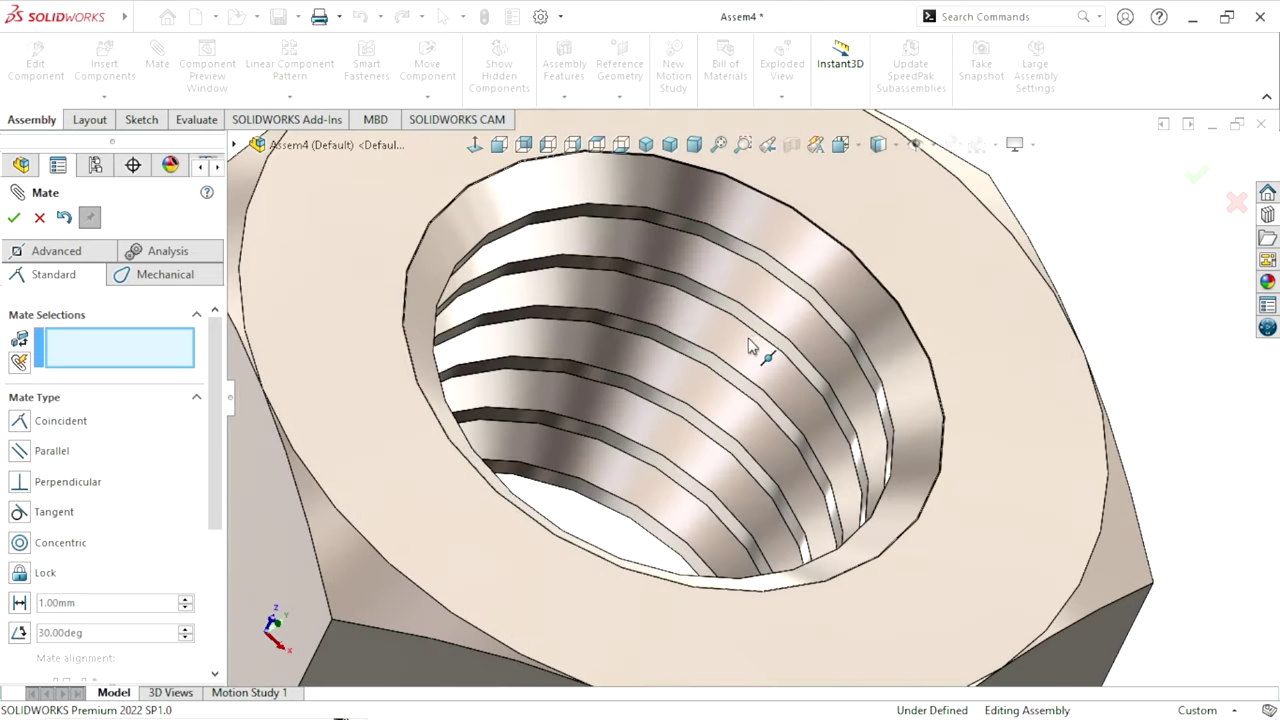
click(729, 337)
scroll(600, 449, up, 2)
scroll(549, 486, up, 3)
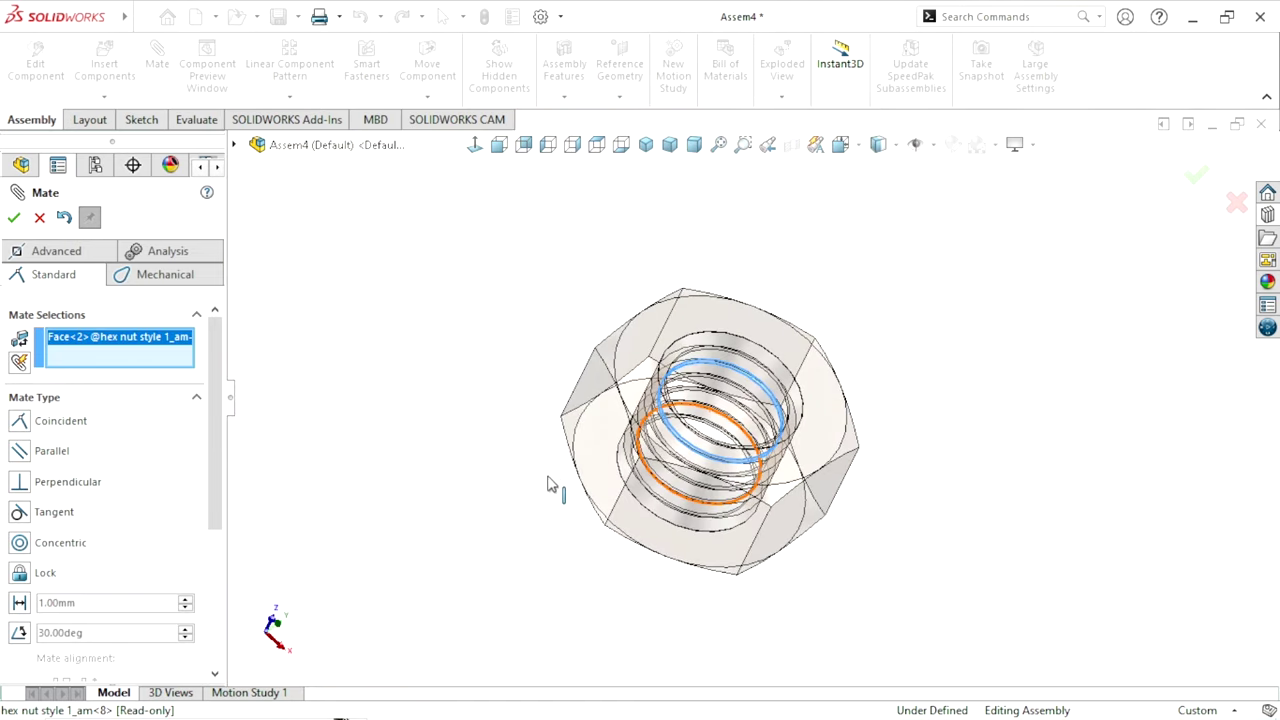
scroll(657, 490, up, 1)
scroll(657, 490, up, 2)
scroll(634, 514, up, 1)
scroll(700, 448, down, 2)
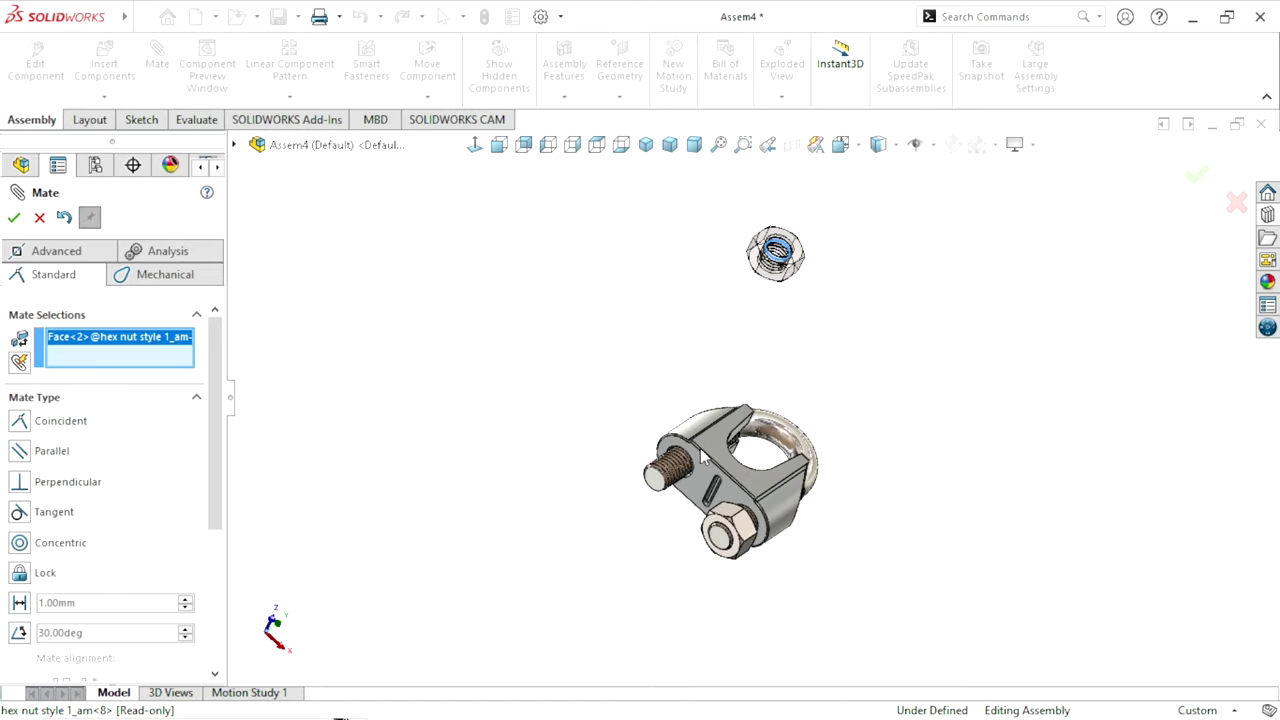
scroll(668, 485, down, 5)
scroll(666, 484, down, 3)
scroll(597, 515, down, 3)
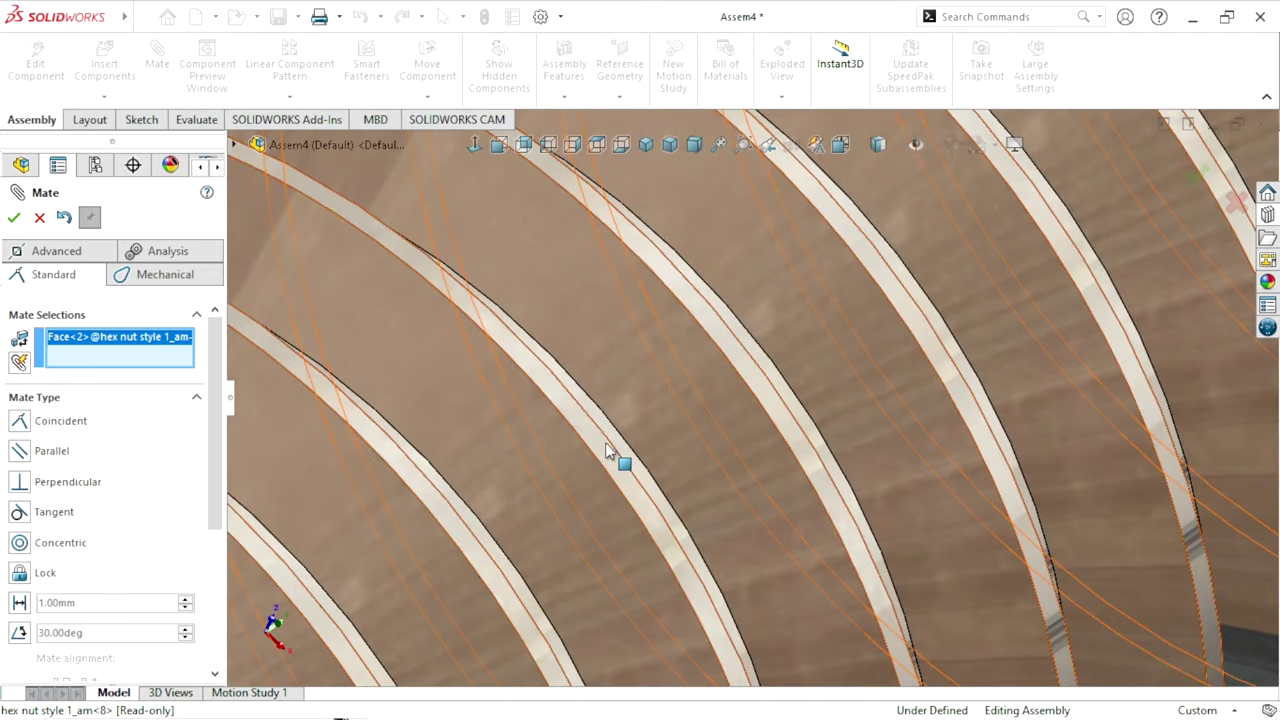
click(604, 453)
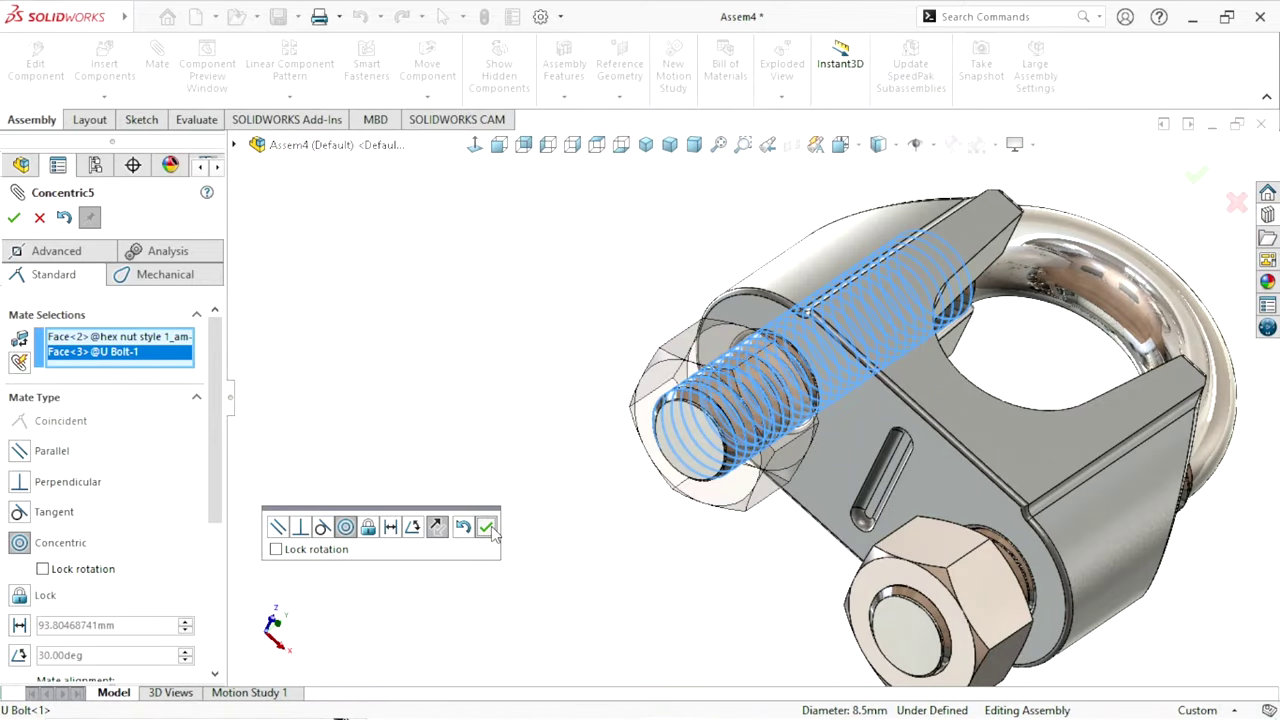
click(489, 527)
scroll(706, 537, up, 3)
scroll(732, 364, down, 2)
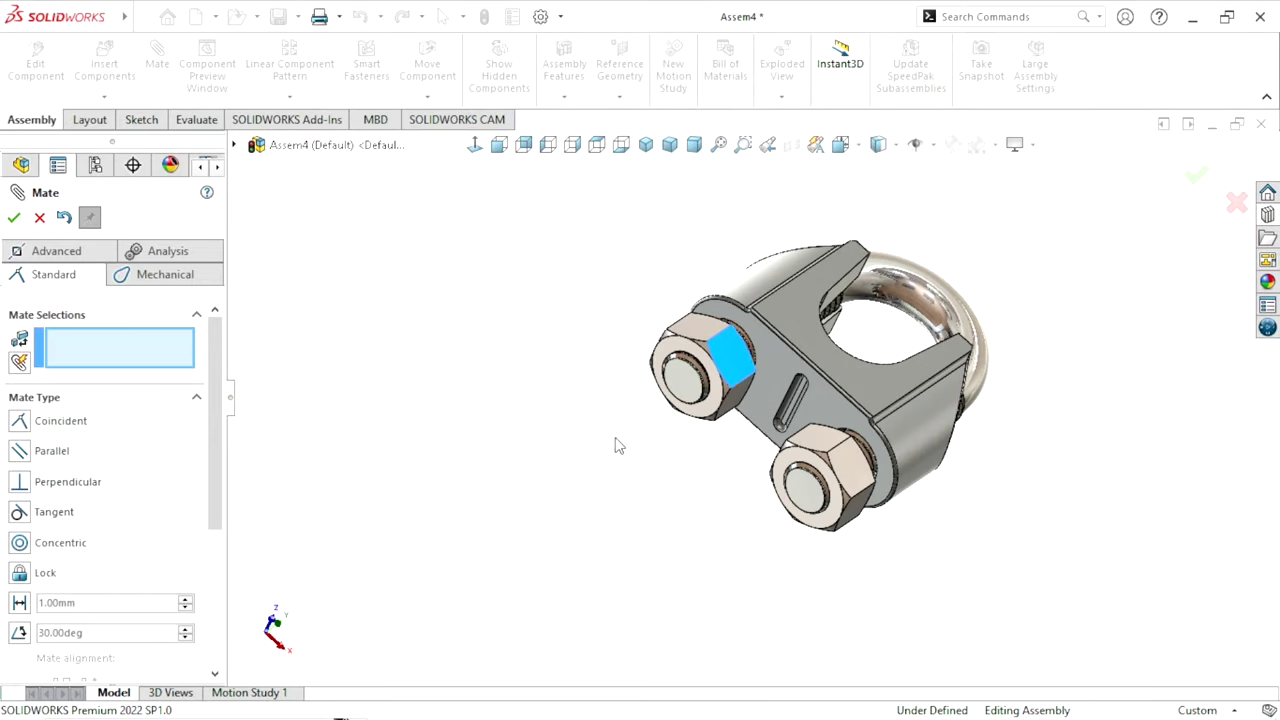
Slide both hex nuts outward along the U-bolt legs and choose the Screw mechanical mate
drag(617, 446, 640, 480)
drag(850, 500, 679, 622)
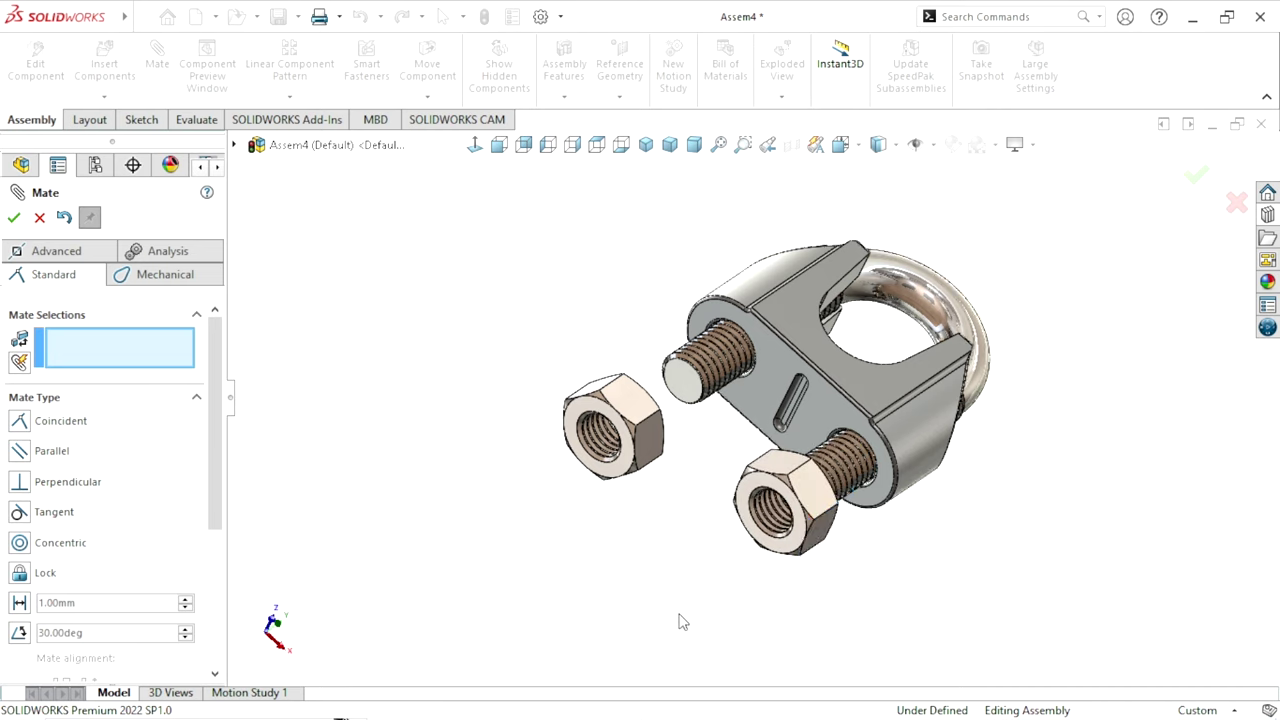
click(129, 280)
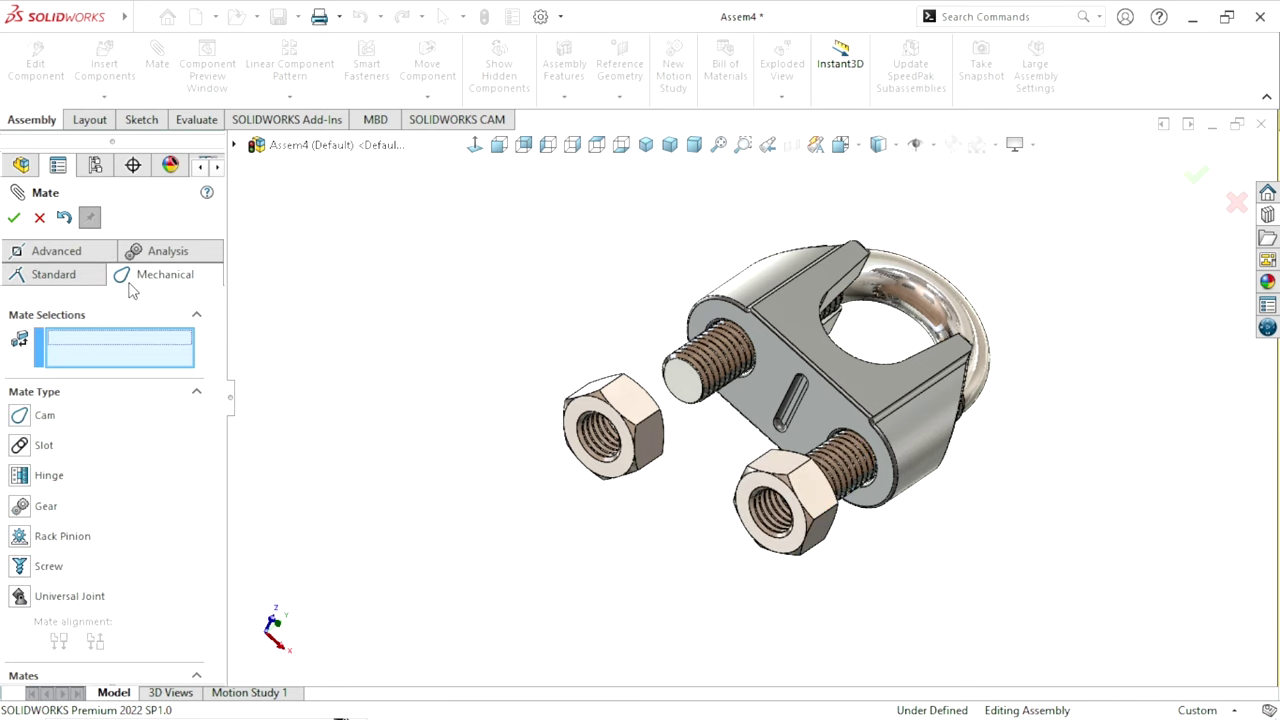
click(20, 566)
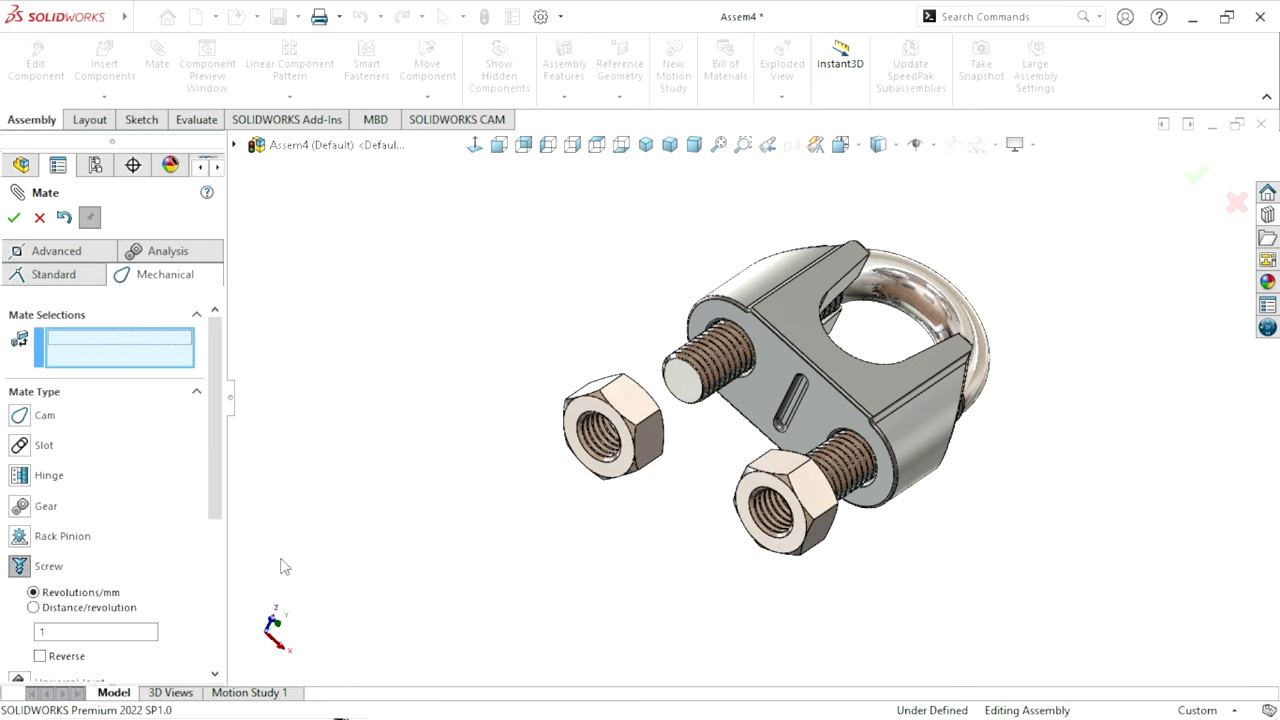
scroll(753, 394, down, 3)
scroll(720, 388, down, 3)
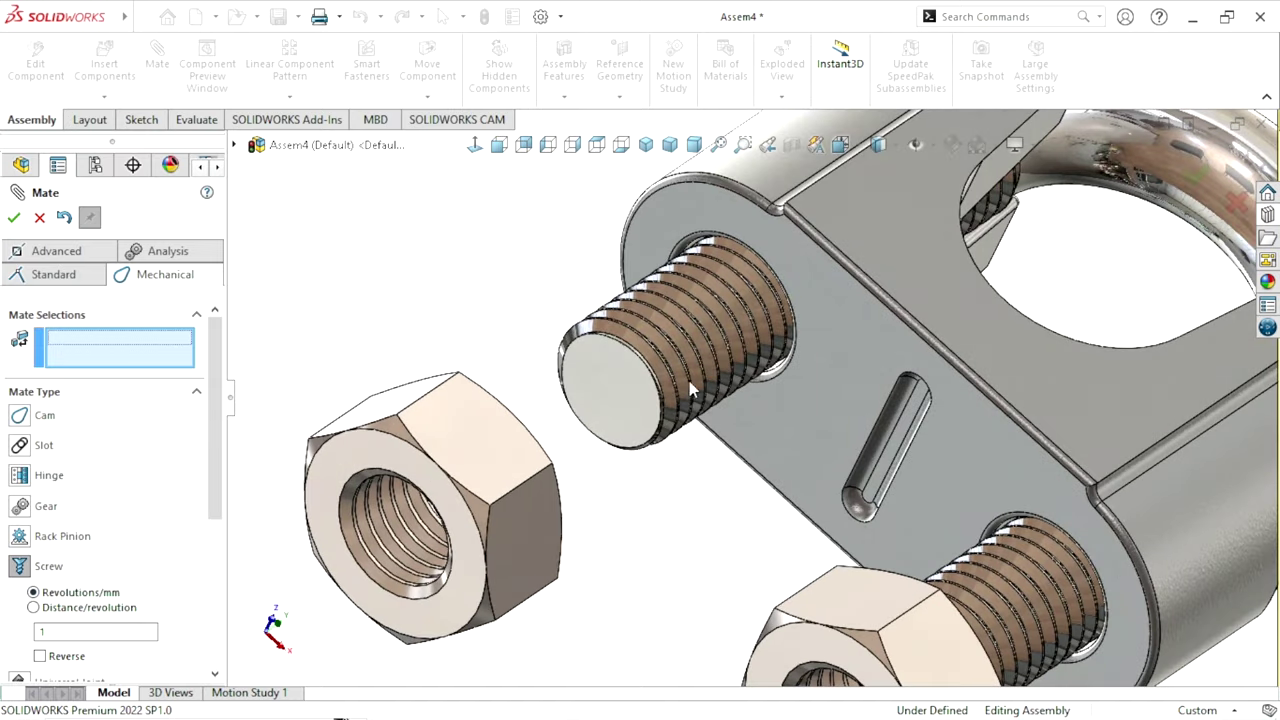
scroll(689, 381, down, 3)
scroll(697, 347, down, 5)
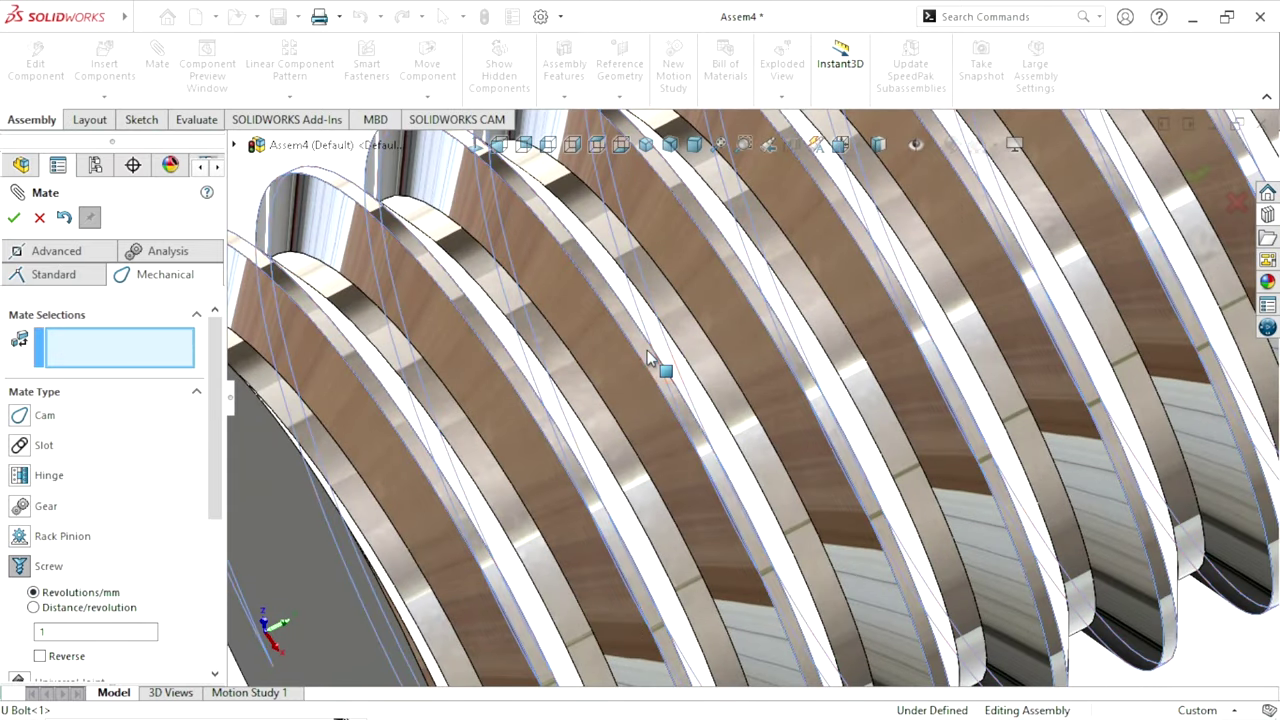
Select the U-bolt's upper thread face for the screw mate
click(647, 352)
scroll(477, 493, down, 2)
scroll(477, 493, up, 5)
scroll(472, 488, up, 3)
scroll(472, 488, down, 4)
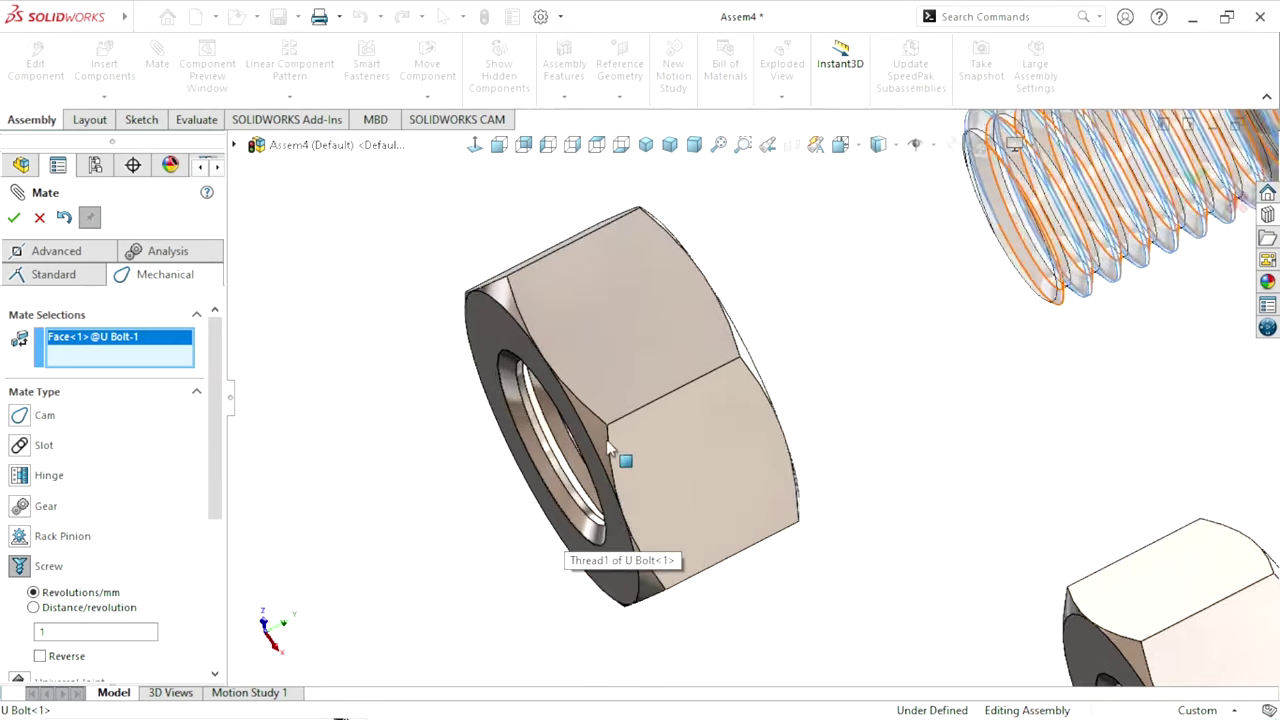
scroll(475, 500, down, 3)
Add the nut's threaded hole and confirm Screw3 at 1.5 revolutions/mm, reversed
click(415, 552)
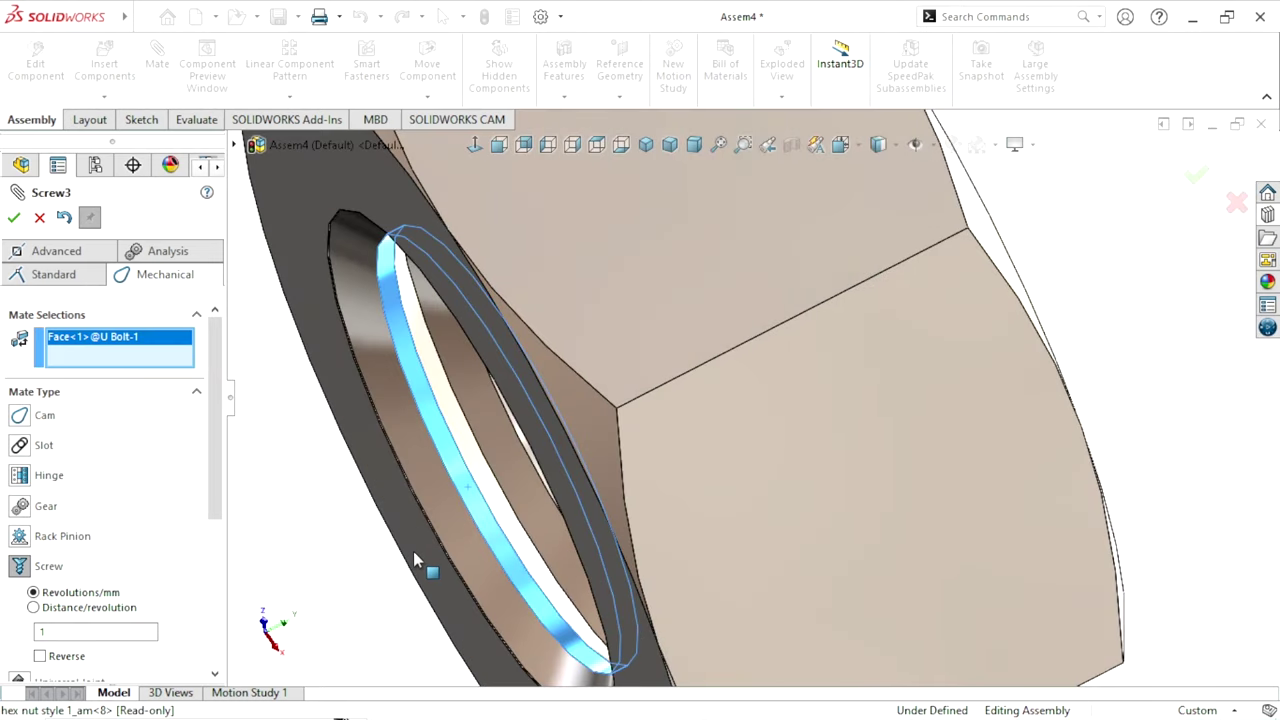
scroll(414, 536, up, 3)
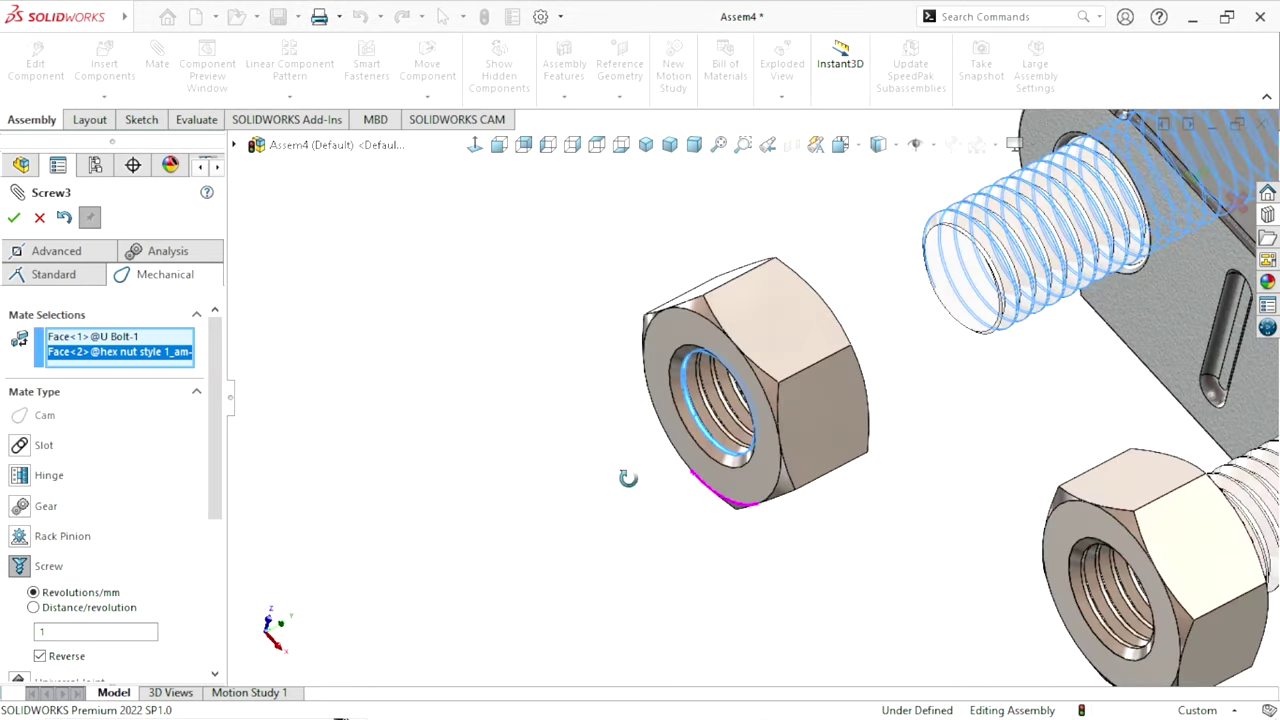
scroll(772, 463, up, 3)
scroll(816, 359, down, 2)
scroll(880, 368, down, 2)
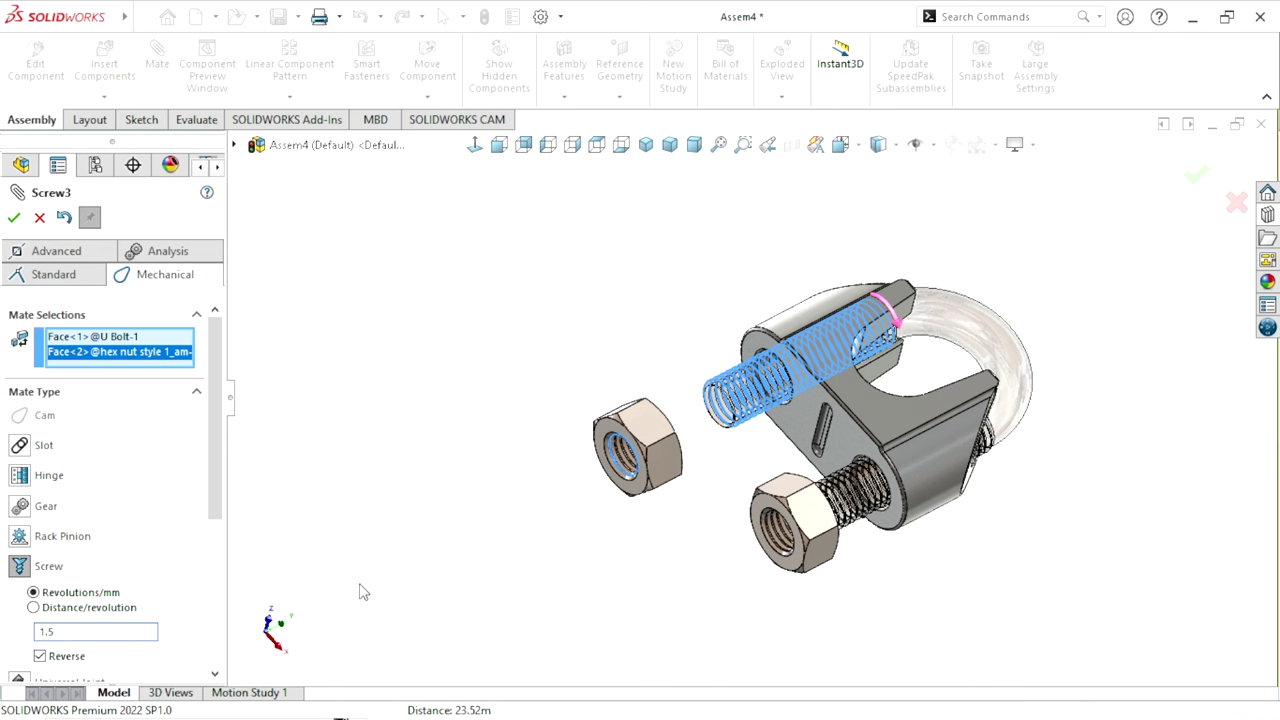
scroll(450, 460, up, 2)
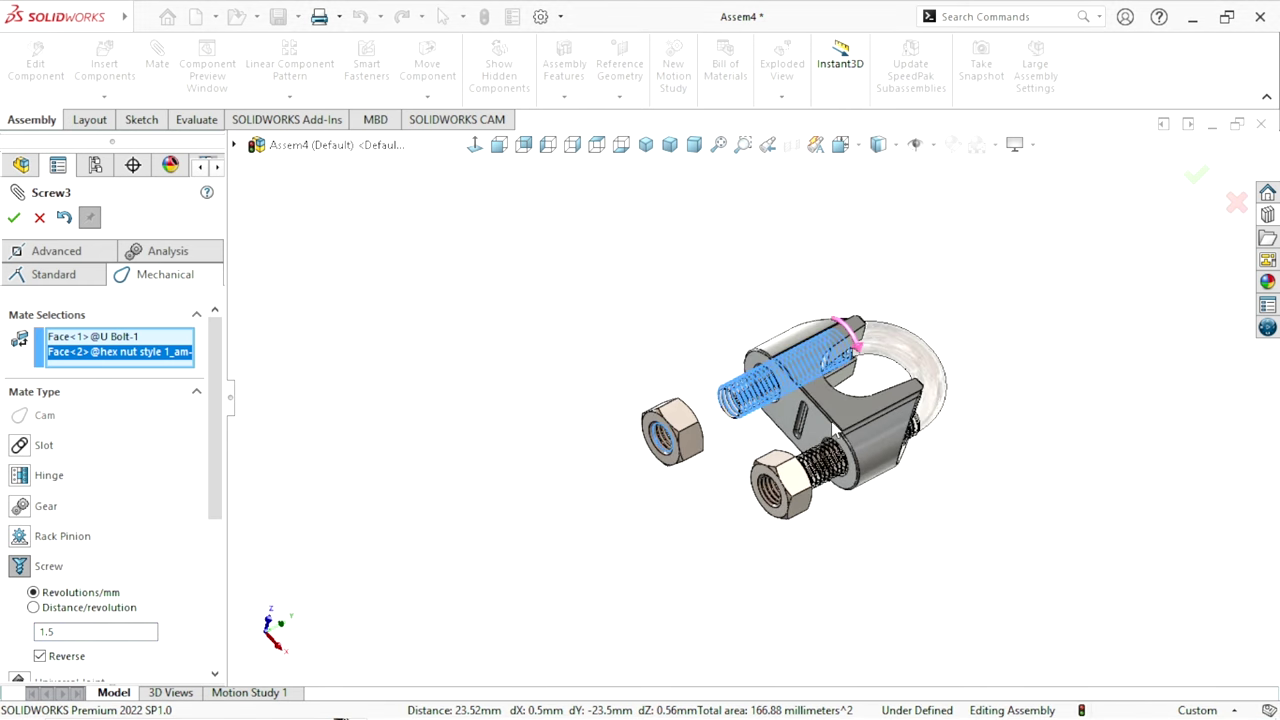
scroll(330, 440, down, 2)
click(13, 218)
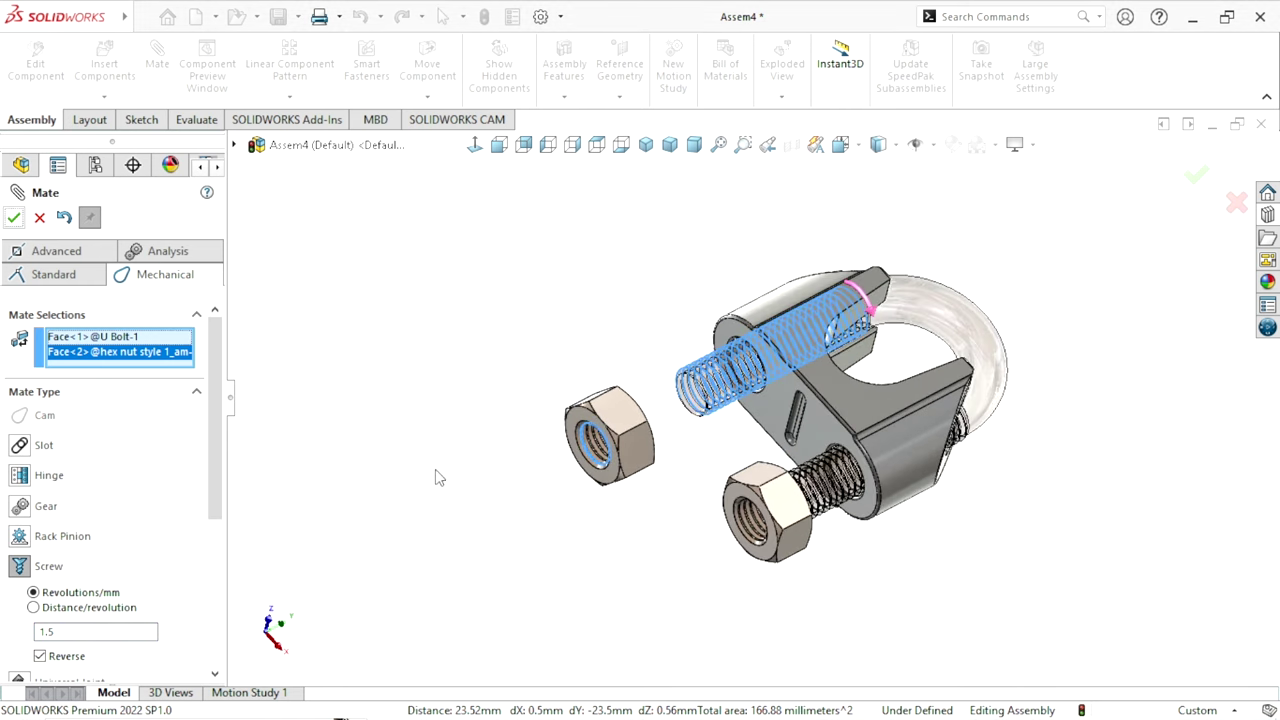
scroll(483, 540, up, 2)
scroll(624, 462, down, 4)
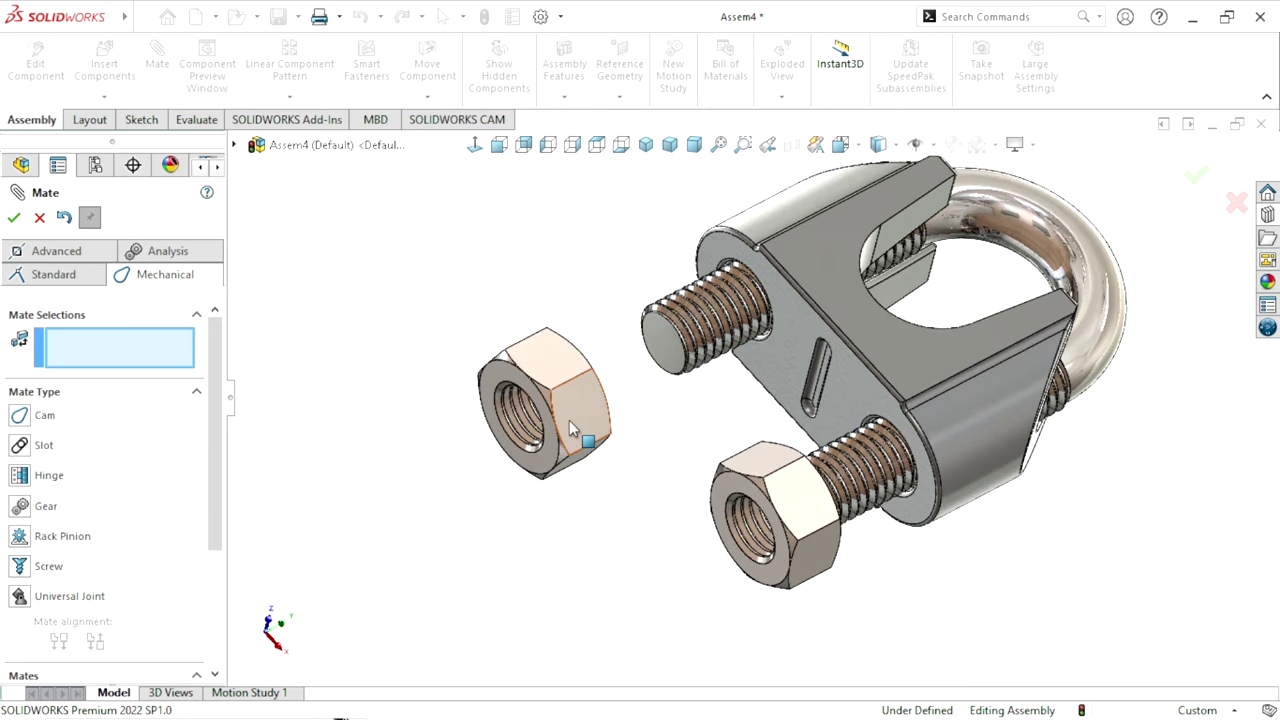
Spin the loose nut to test it, then start a Screw mate on the U-bolt's lower thread face
mouse_move(569, 420)
mouse_down()
mouse_move(728, 450)
mouse_move(582, 432)
mouse_move(517, 601)
mouse_up()
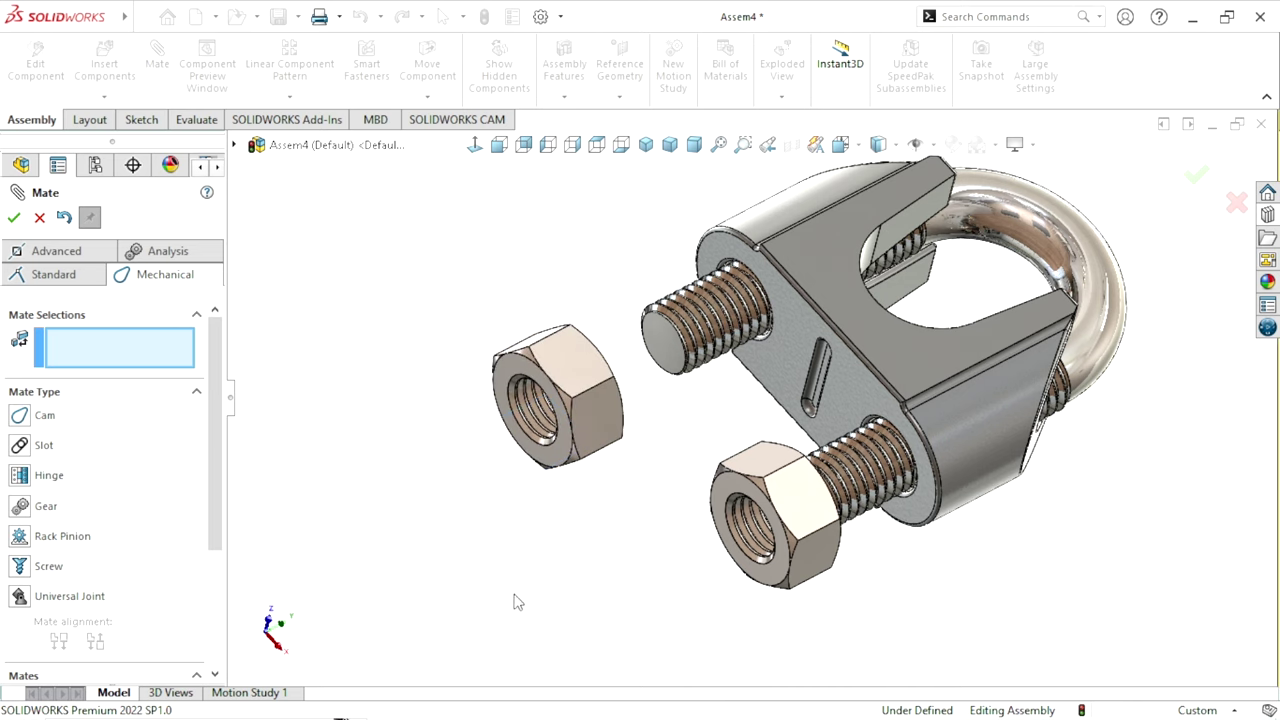
scroll(820, 470, down, 4)
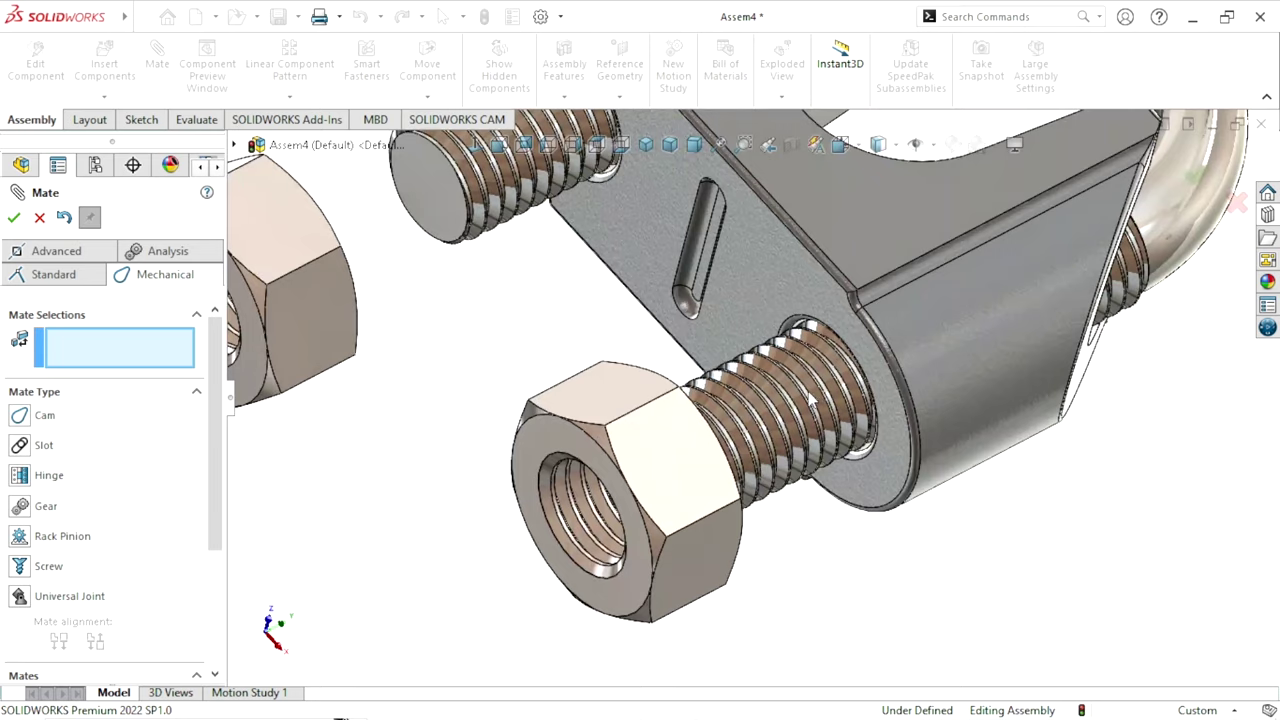
click(20, 566)
scroll(724, 425, up, 3)
scroll(690, 428, down, 5)
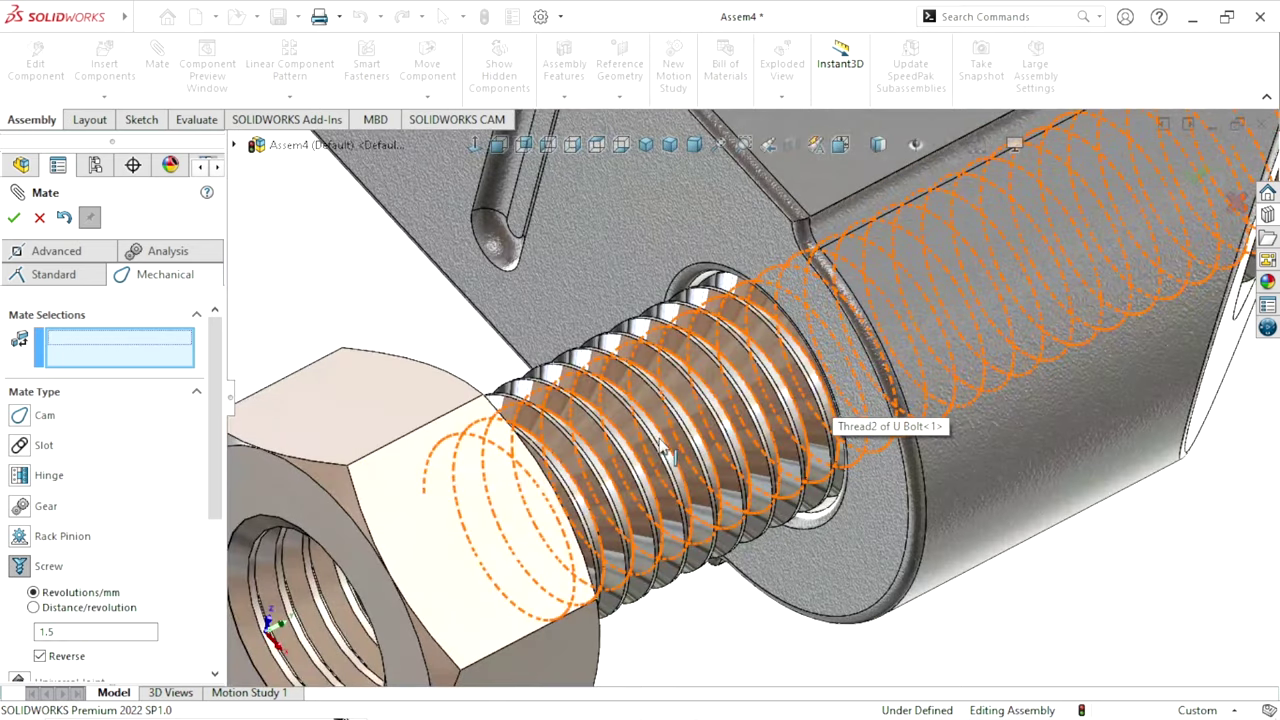
scroll(630, 424, down, 2)
scroll(595, 460, down, 3)
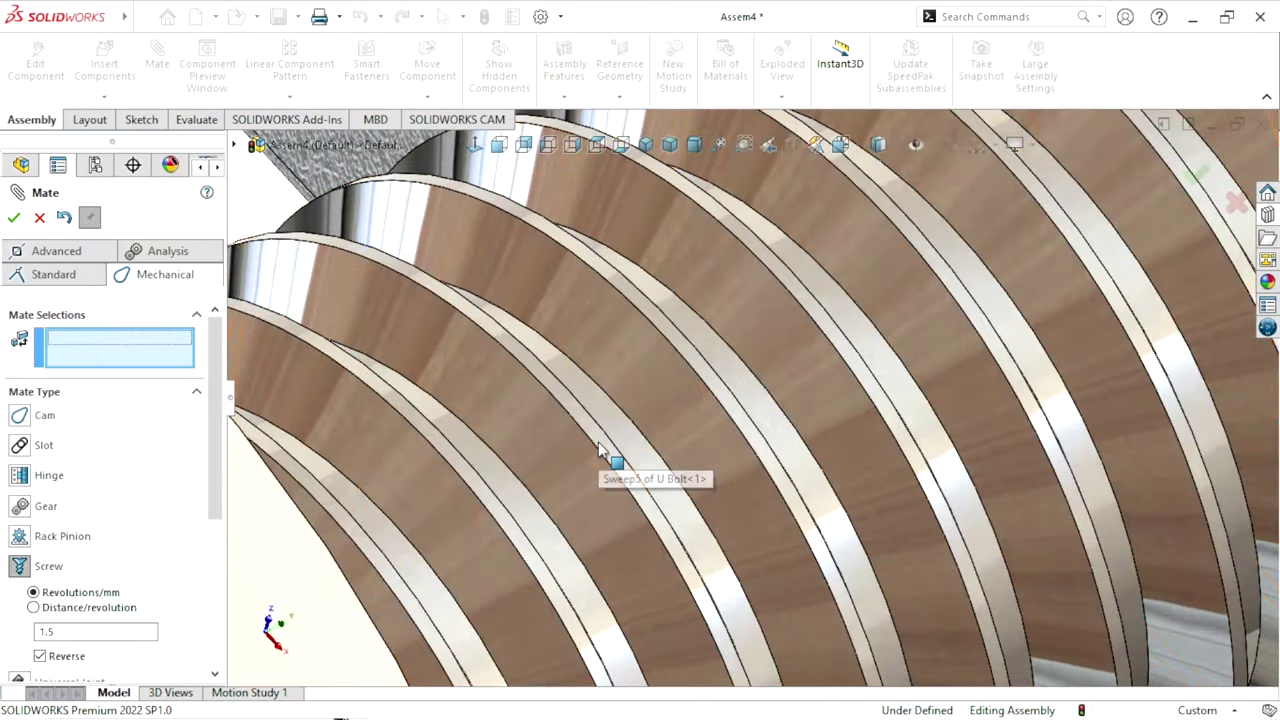
click(607, 451)
Add the nut's threaded hole, reverse direction, and apply Screw4 at 1.5 revolutions/mm
scroll(475, 553, up, 5)
scroll(470, 557, up, 2)
scroll(478, 563, down, 5)
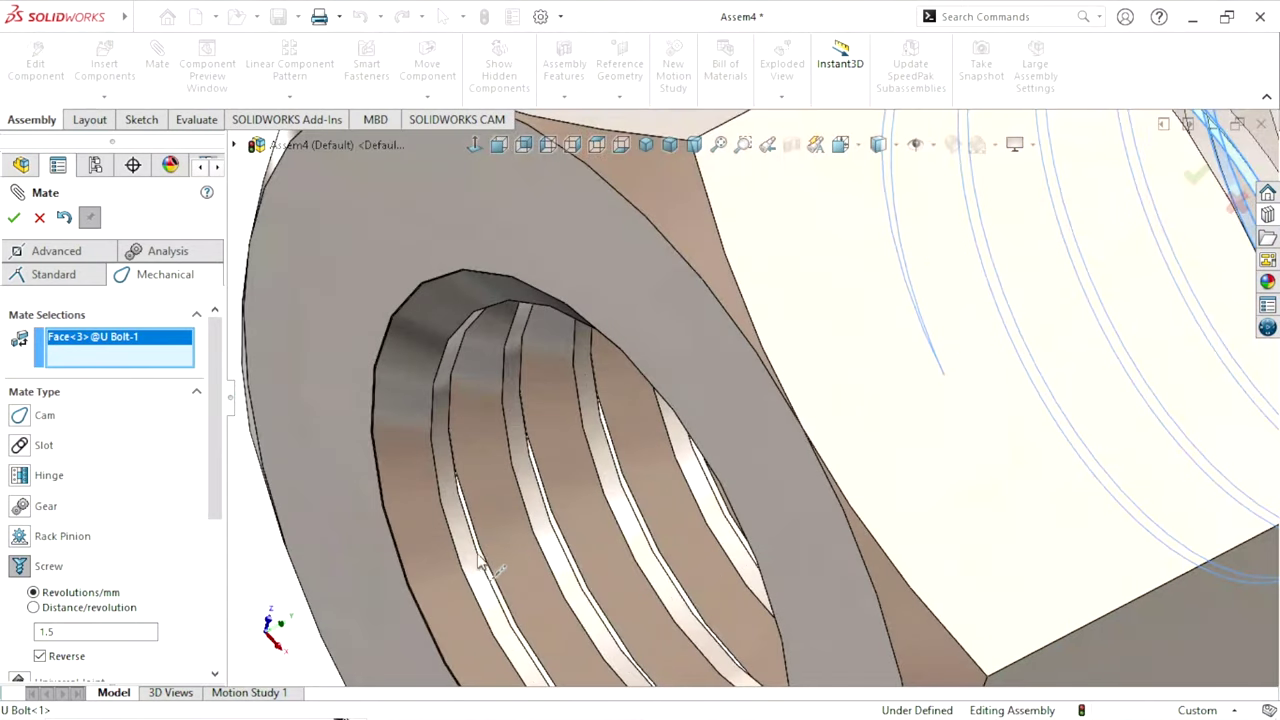
click(427, 576)
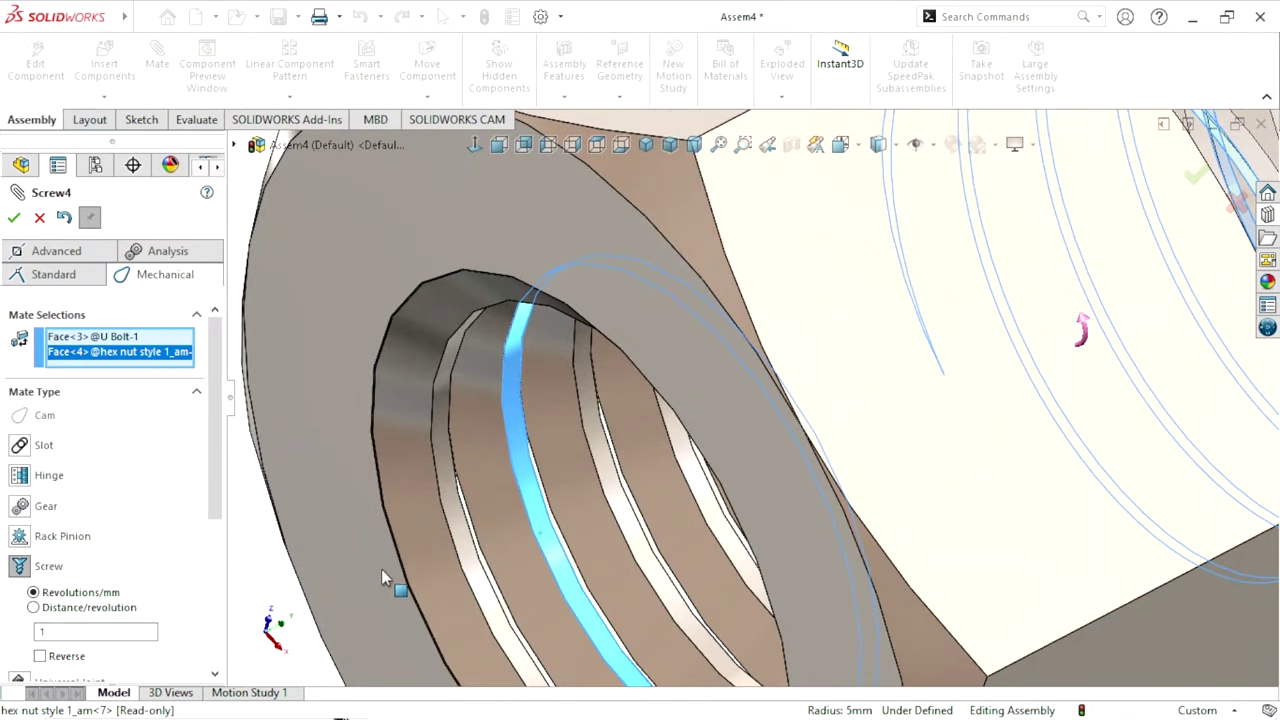
scroll(381, 569, up, 5)
click(40, 656)
text(.5)
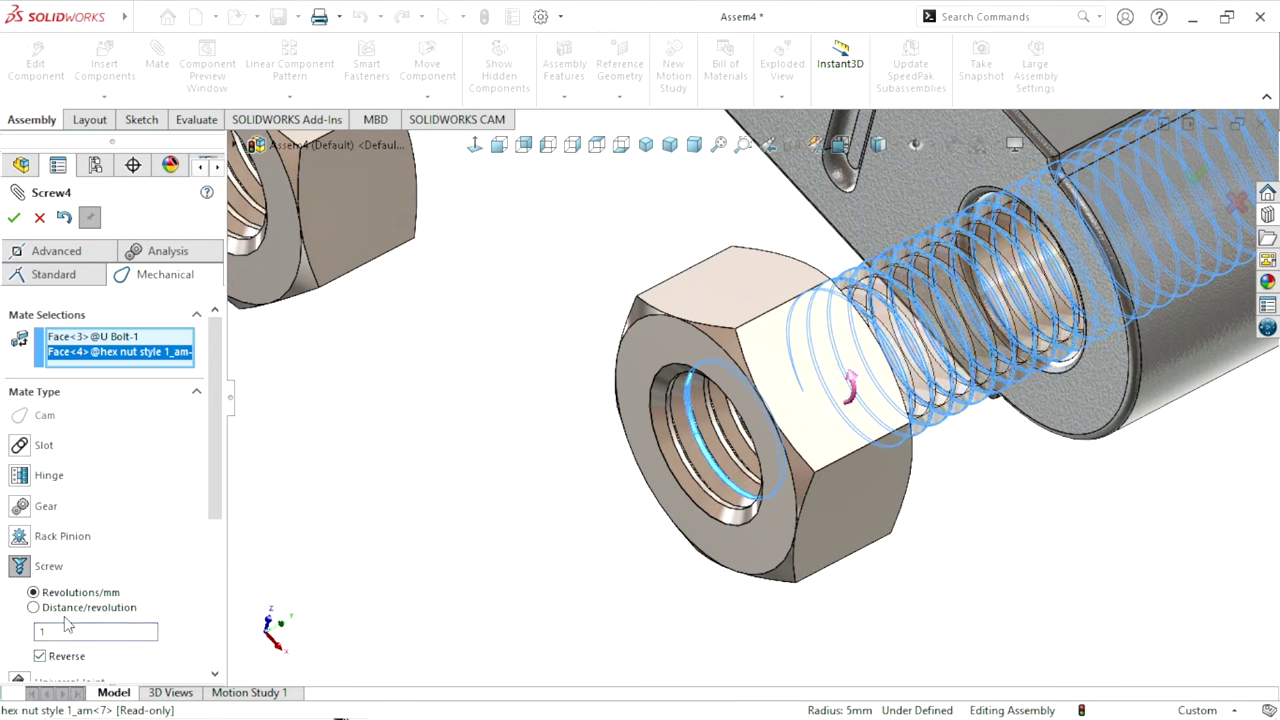
click(15, 218)
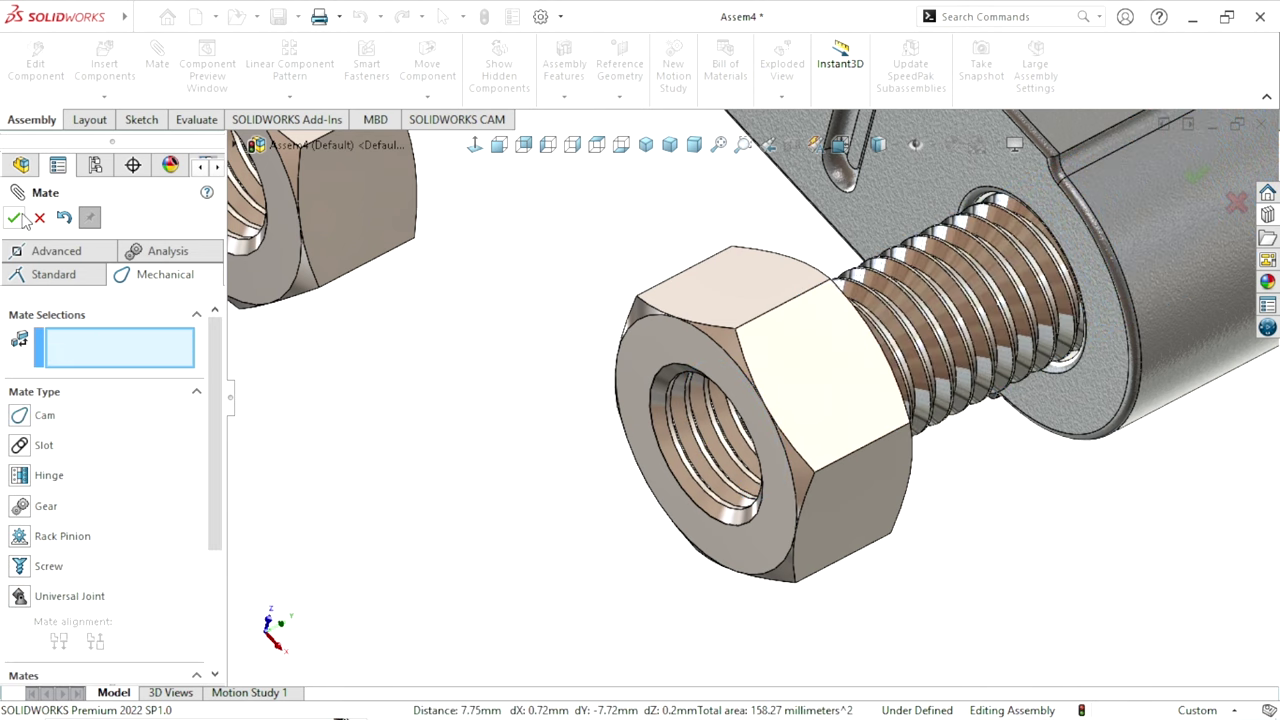
Close the mate settings and spin the front nut around the bolt to check its motion
key(Escape)
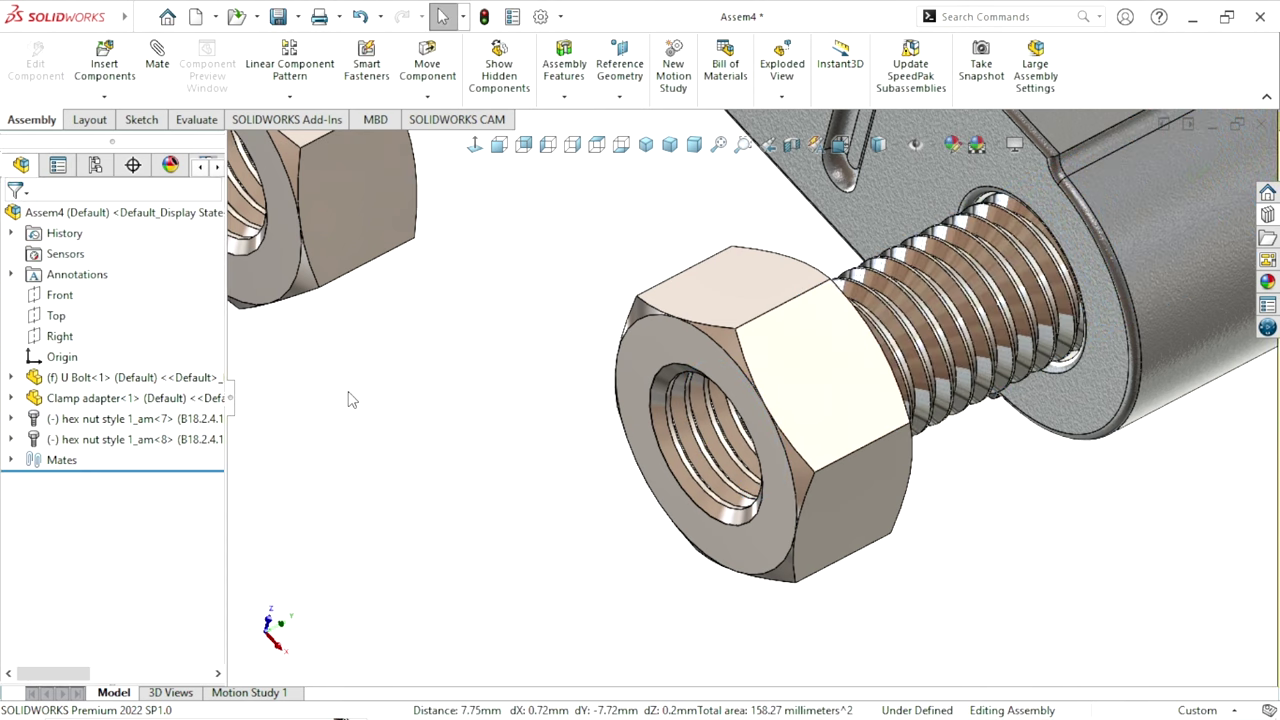
scroll(423, 437, up, 5)
scroll(757, 392, down, 2)
middle_drag(757, 392, 913, 520)
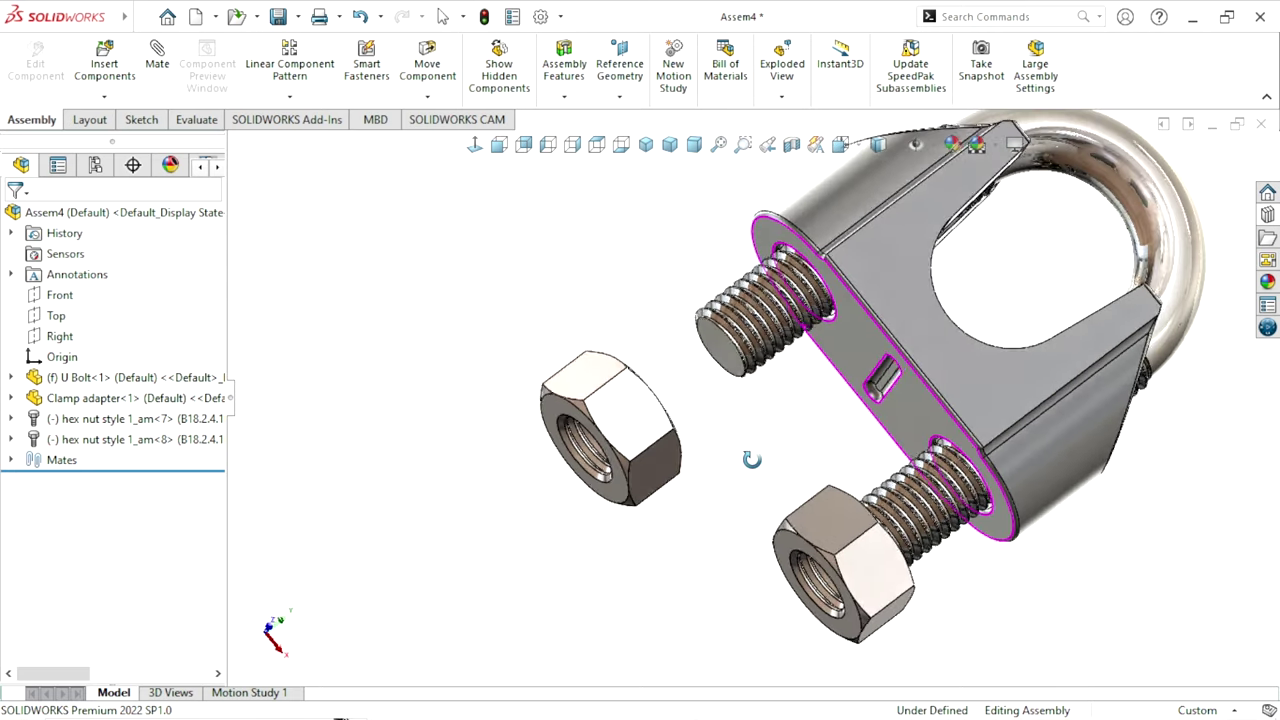
mouse_move(913, 520)
mouse_down()
mouse_move(865, 372)
mouse_move(853, 575)
mouse_up()
Start a mate between the loose nut and the clamp adapter, then clear the wrong selections
mouse_move(853, 575)
middle_down()
mouse_move(601, 455)
mouse_move(970, 396)
middle_up()
scroll(970, 396, down, 2)
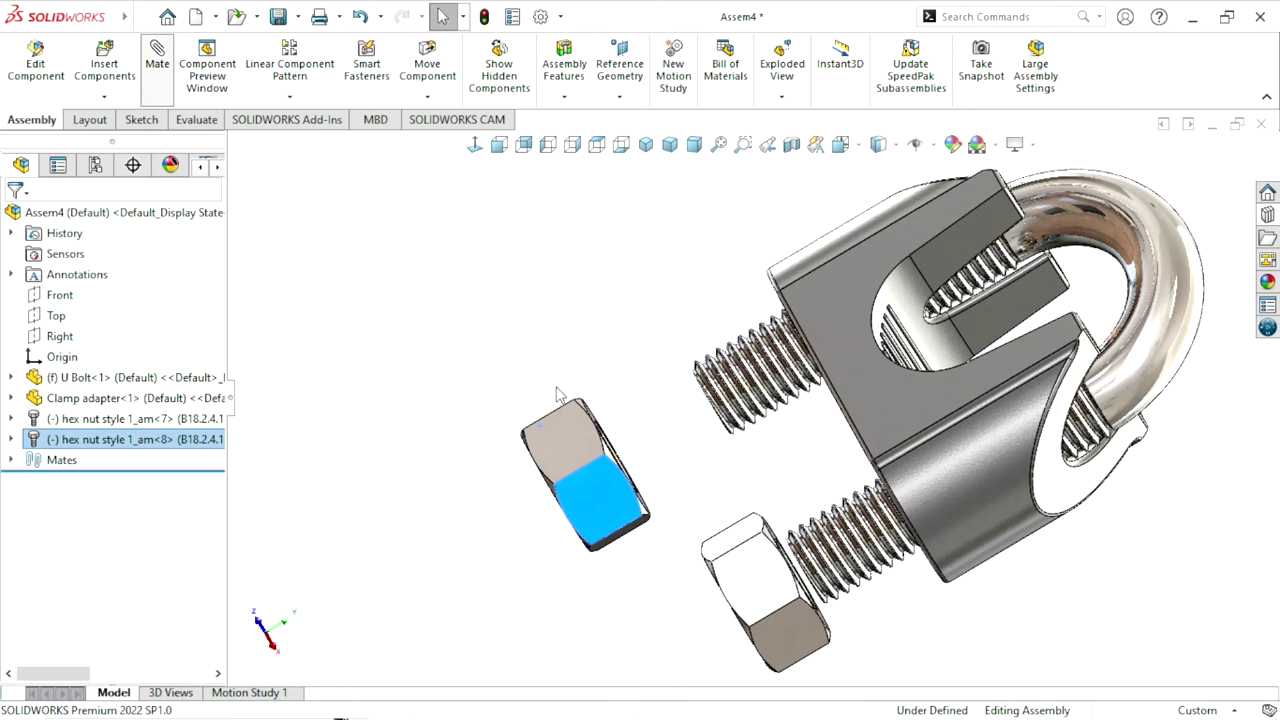
click(157, 63)
middle_drag(500, 382, 760, 371)
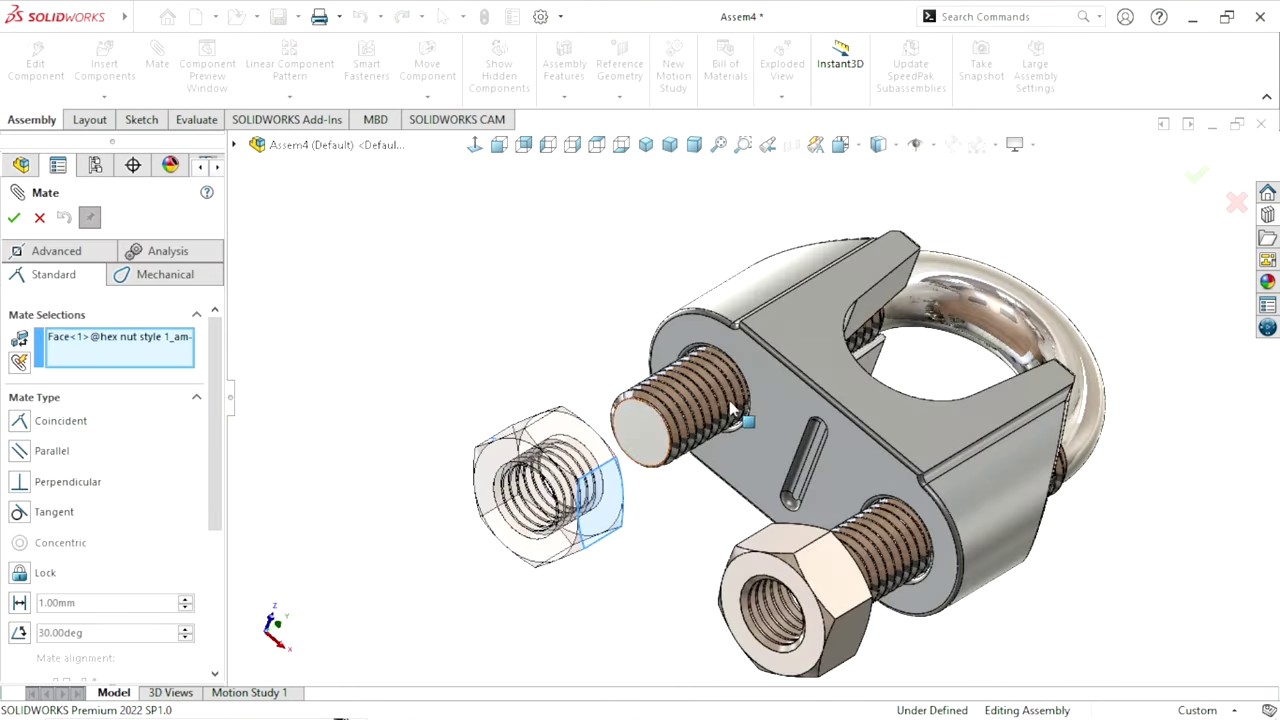
click(760, 372)
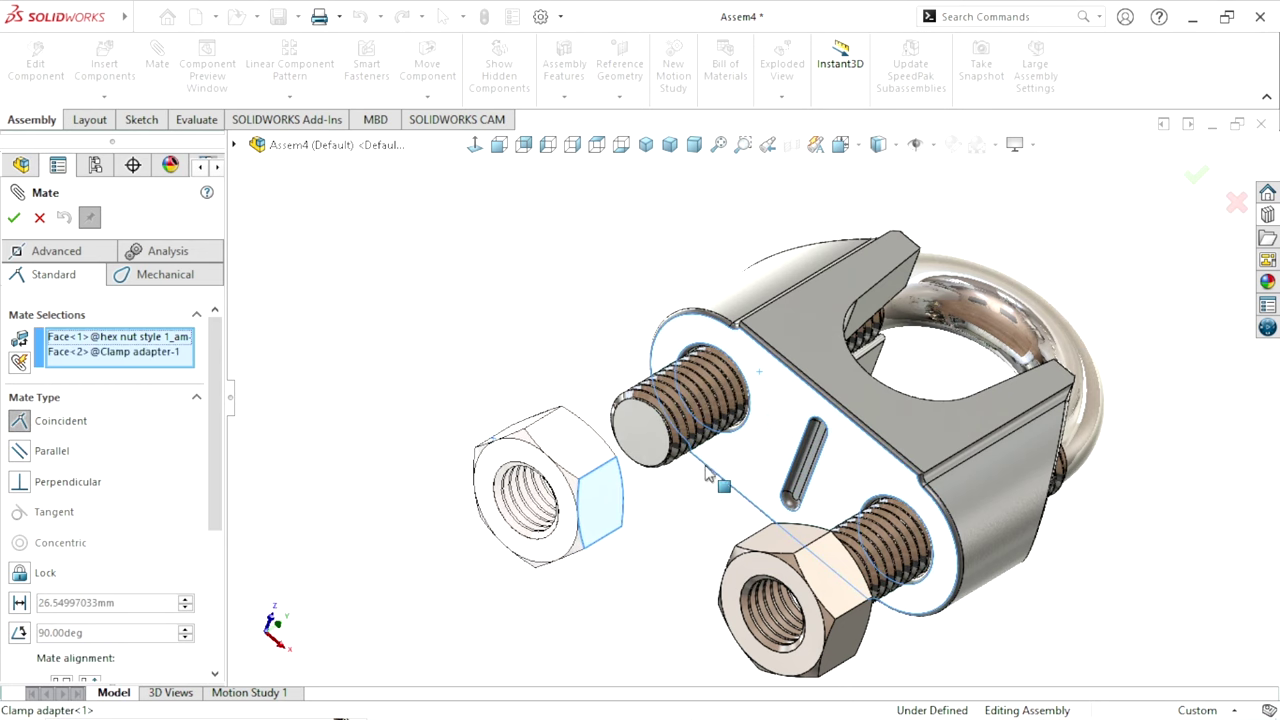
middle_drag(678, 484, 450, 420)
right_click(121, 342)
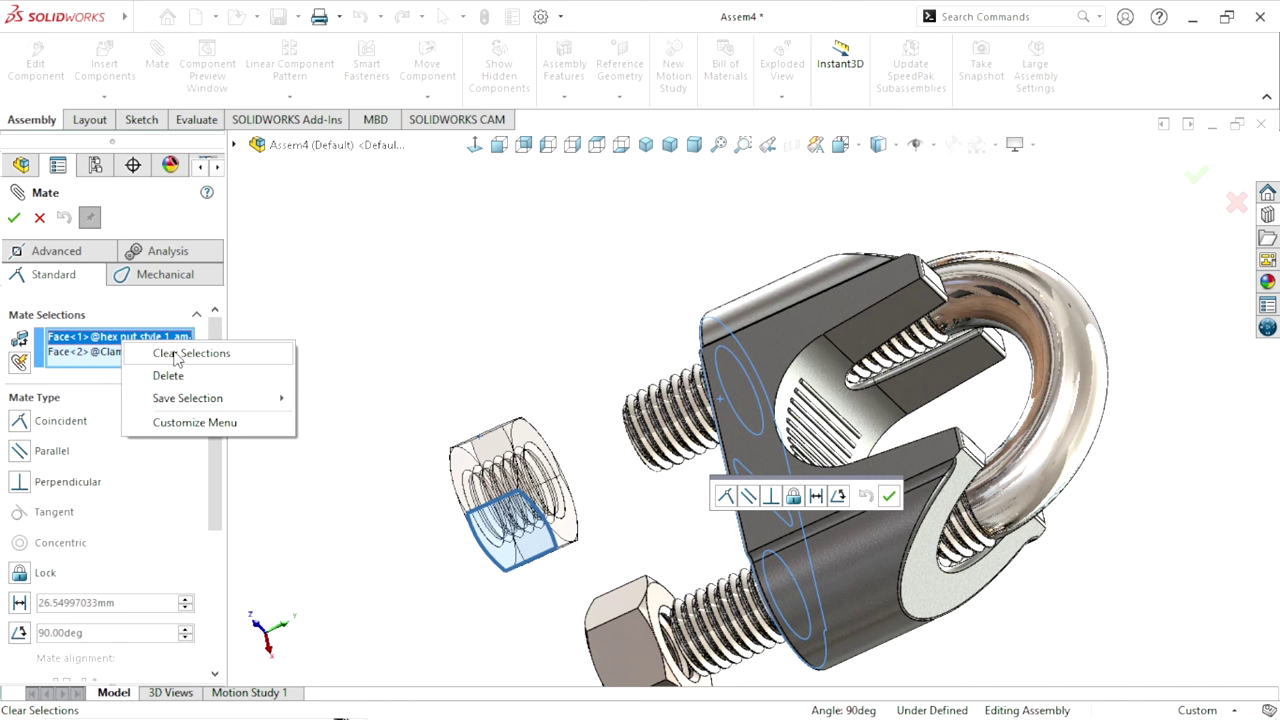
click(176, 355)
Seat the nut's bearing face coincident with the clamp adapter face as Coincident7
click(525, 440)
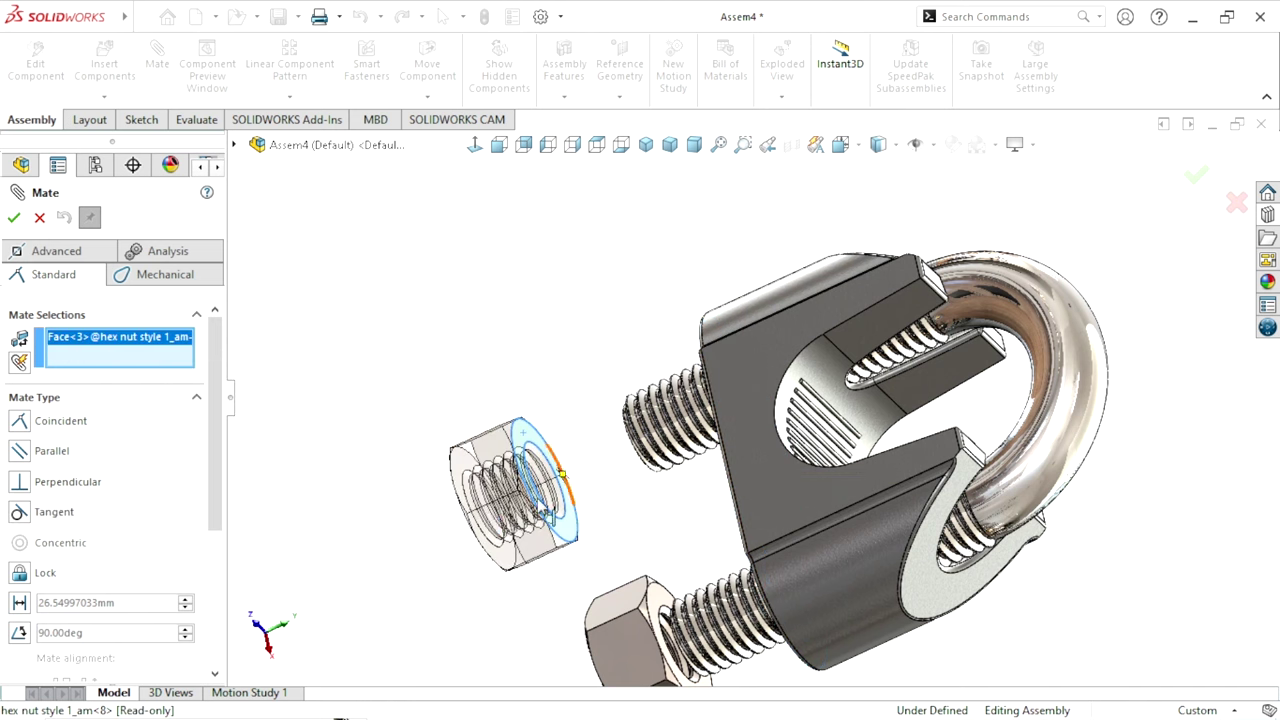
middle_drag(525, 440, 445, 428)
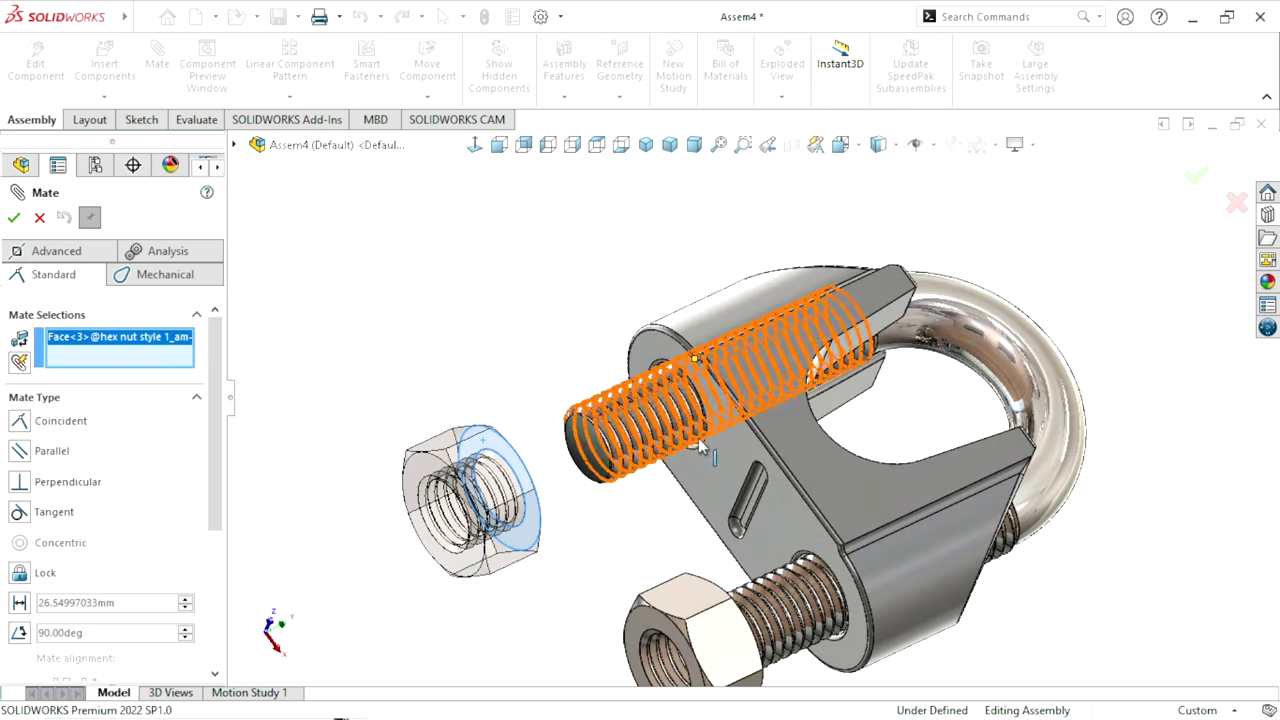
click(729, 444)
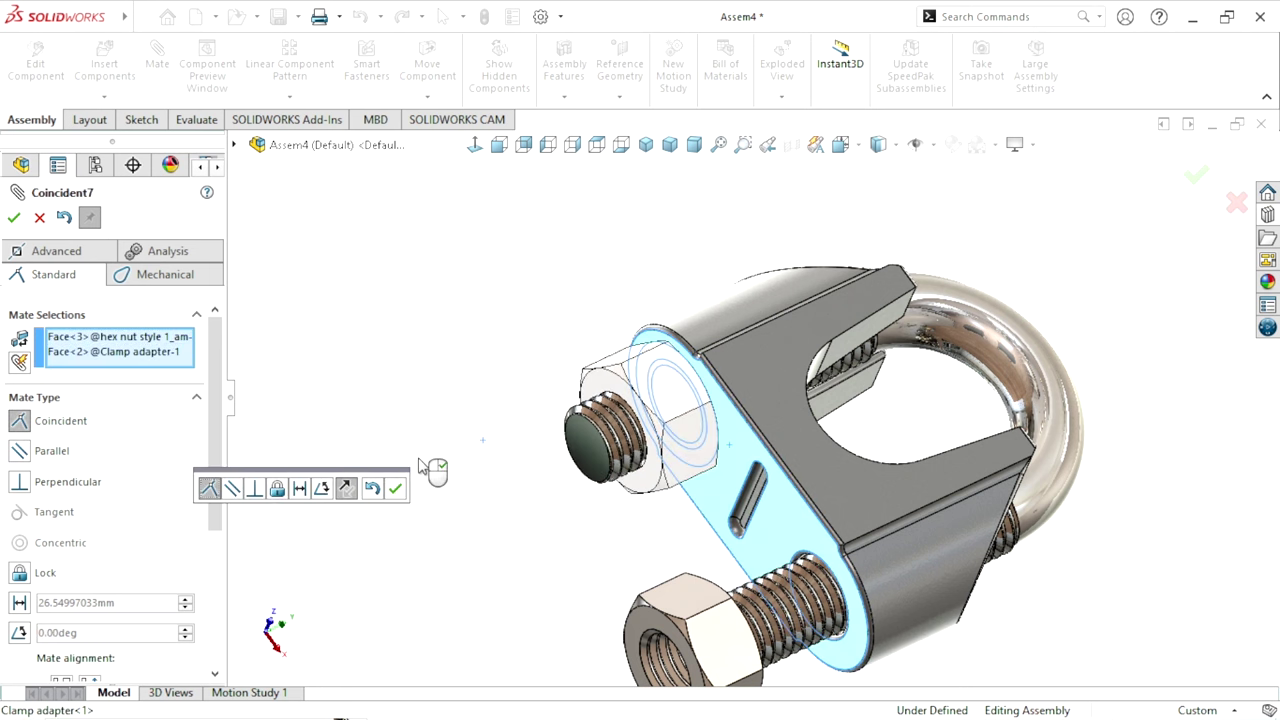
click(396, 488)
Pick the clamp adapter face for the second nut's coincident mate
scroll(523, 511, up, 5)
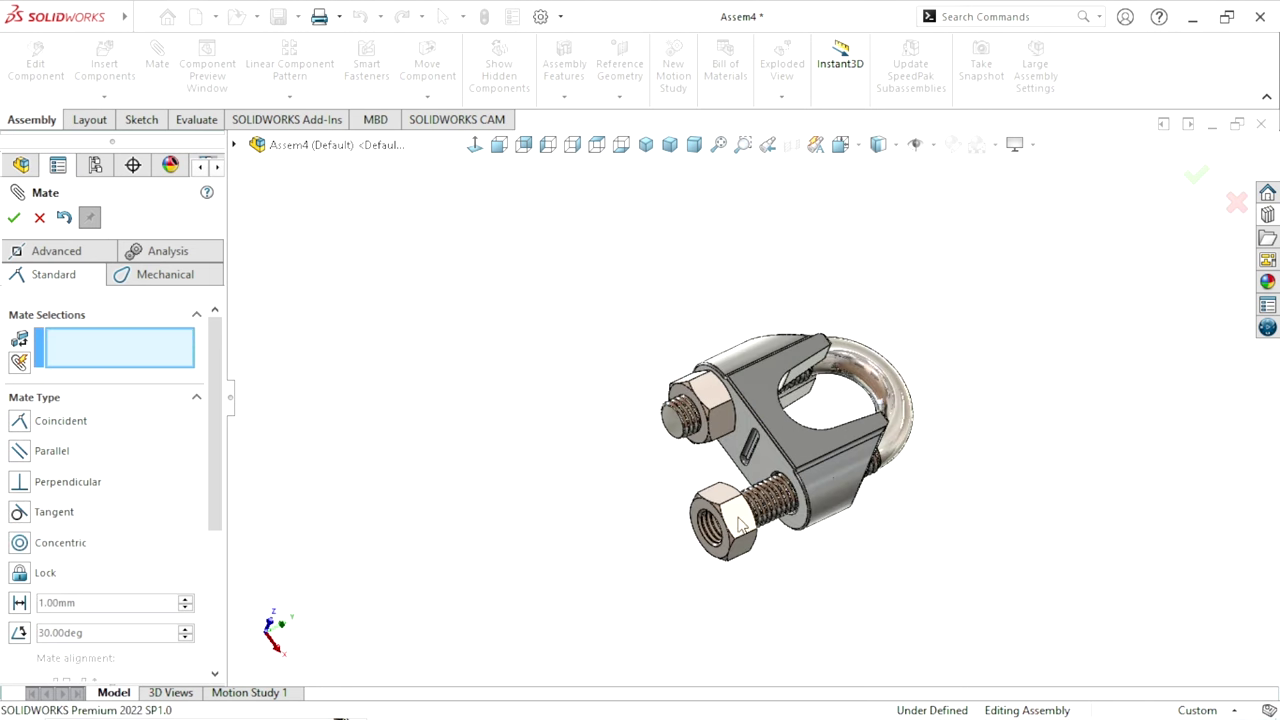
scroll(718, 530, down, 6)
click(733, 427)
middle_drag(733, 427, 689, 468)
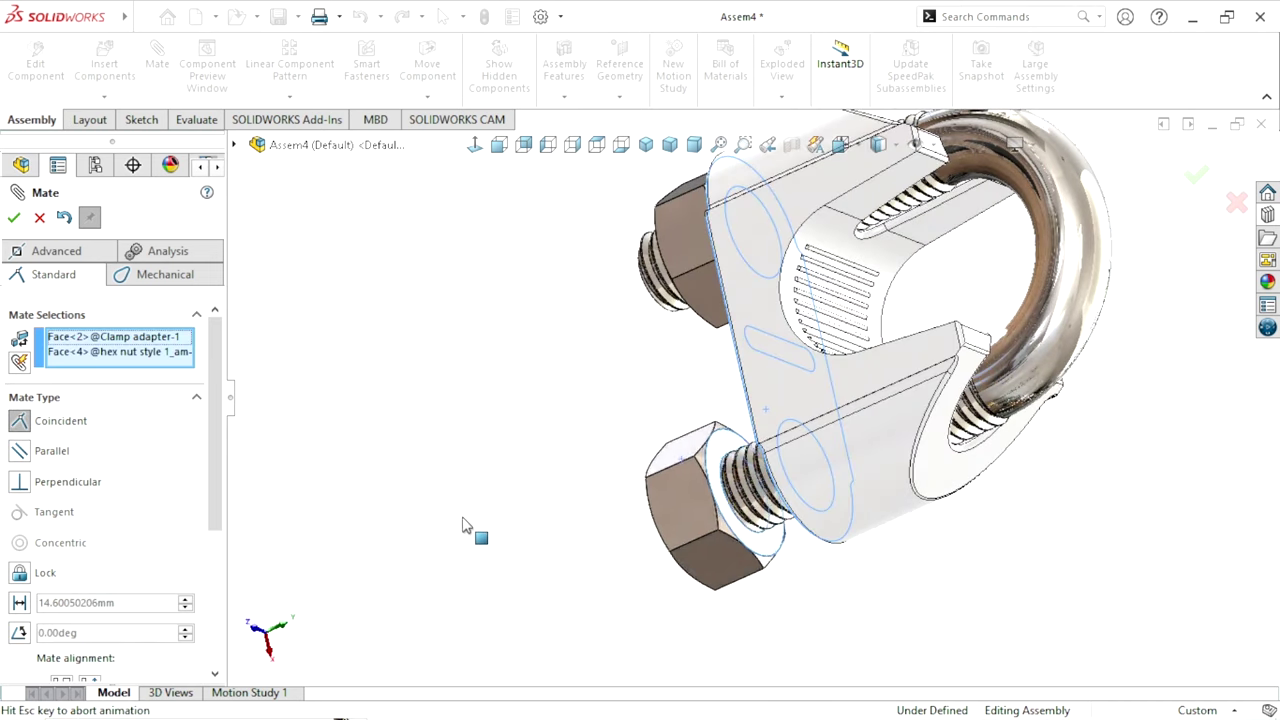
Accept the second nut's coincident mate against the clamp adapter and close the Mate settings
click(435, 556)
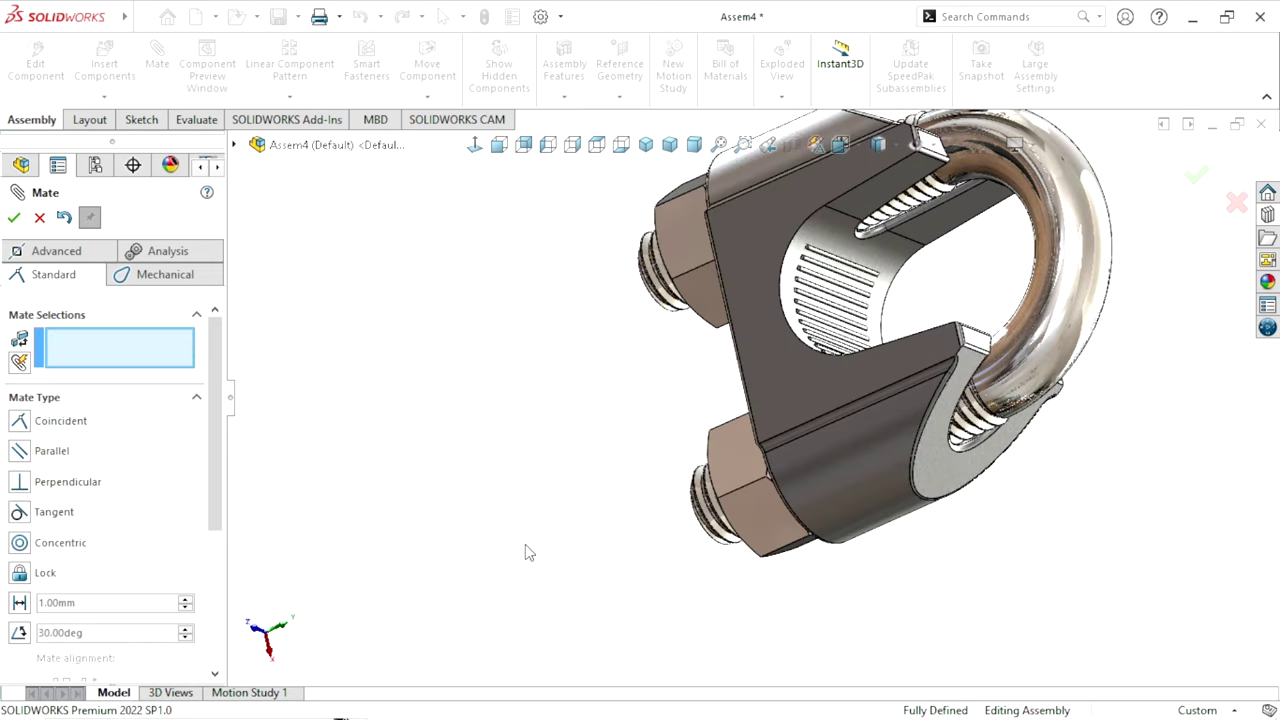
scroll(560, 530, up, 3)
mouse_move(608, 520)
middle_down()
mouse_move(783, 543)
mouse_move(818, 392)
mouse_move(914, 400)
mouse_move(829, 509)
mouse_move(752, 437)
middle_up()
key(Escape)
Orbit and zoom around the fully defined wire rope clamp to inspect it from several angles
scroll(752, 437, down, 3)
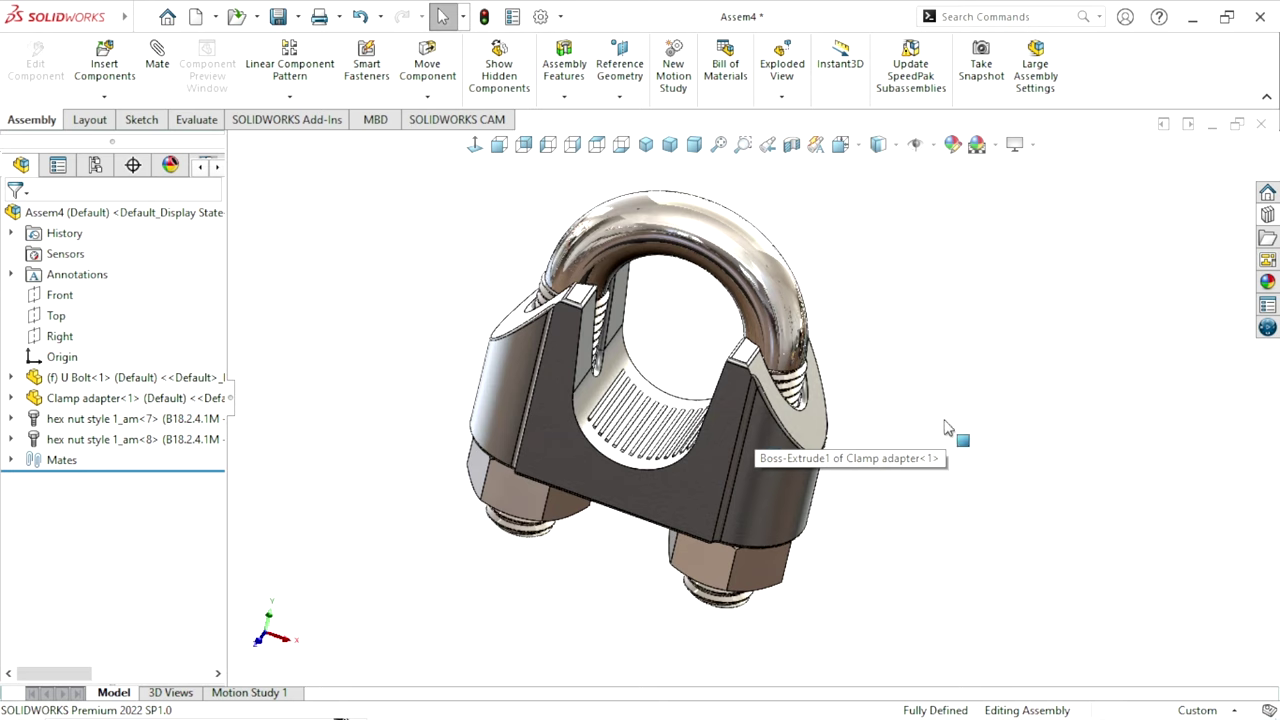
middle_drag(951, 431, 903, 383)
scroll(683, 421, down, 3)
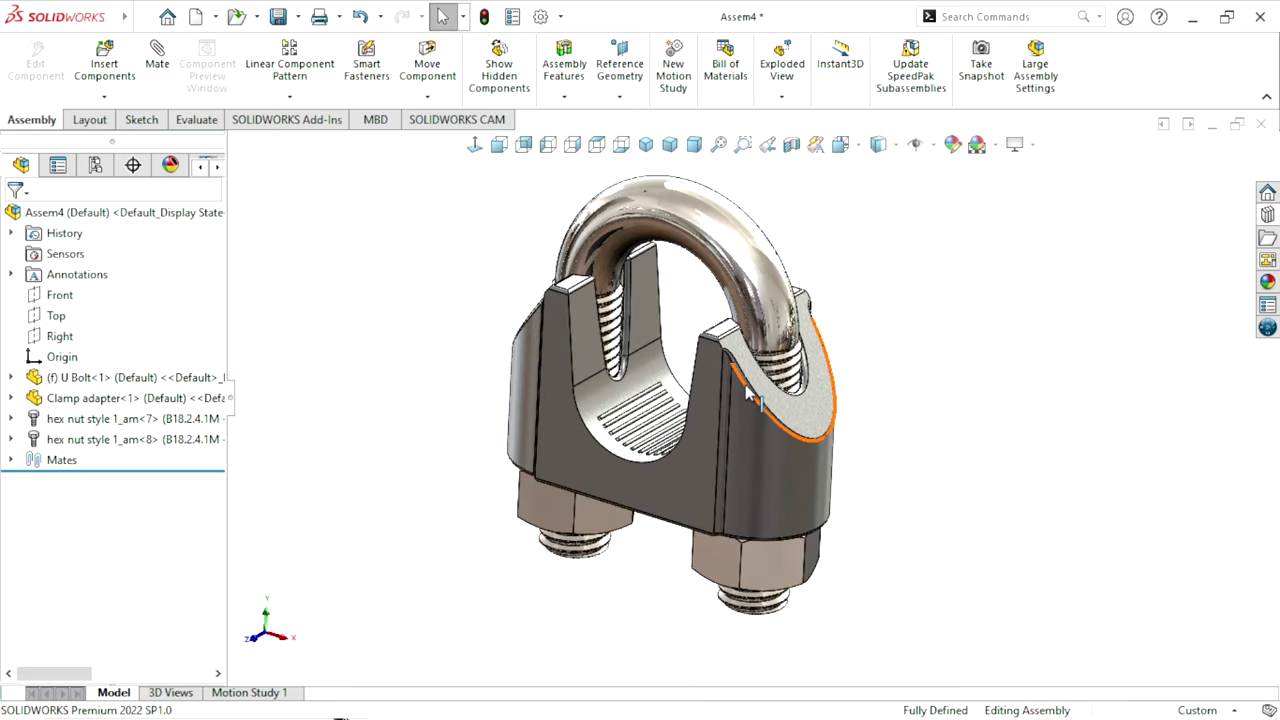
mouse_move(840, 476)
middle_down()
mouse_move(614, 437)
mouse_move(543, 552)
middle_up()
scroll(673, 510, up, 2)
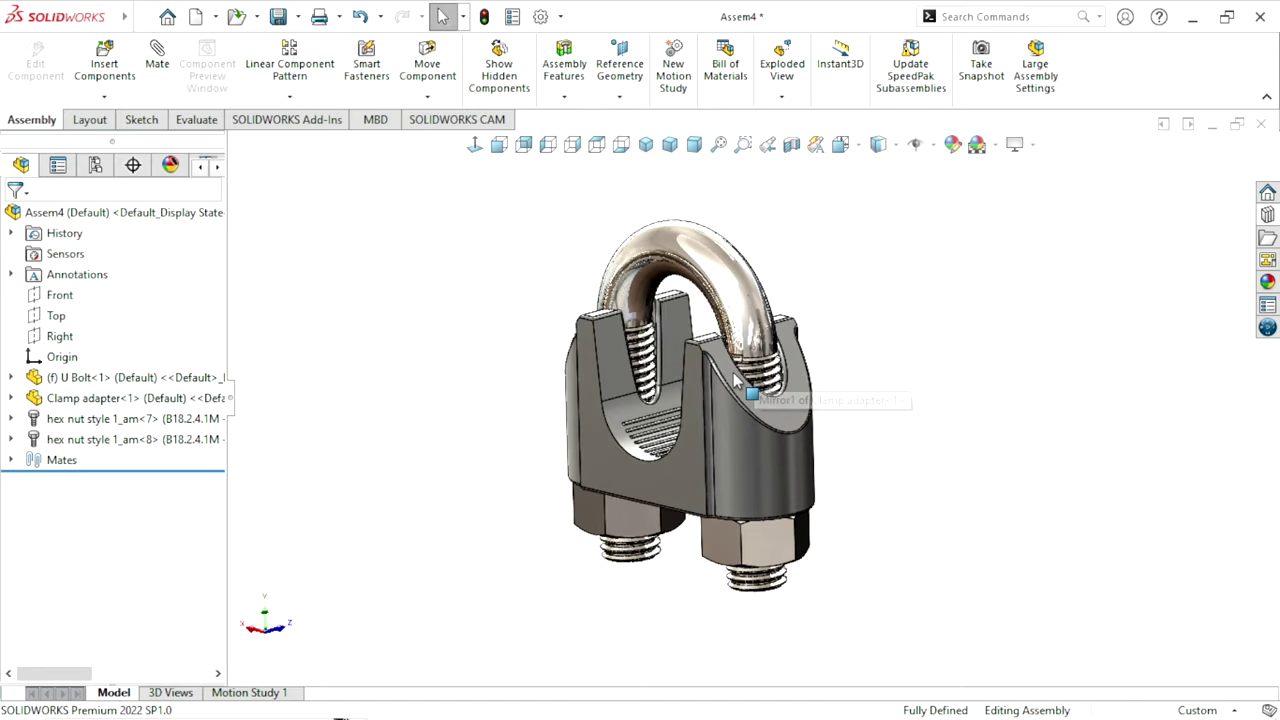
middle_drag(911, 408, 900, 434)
scroll(880, 420, down, 3)
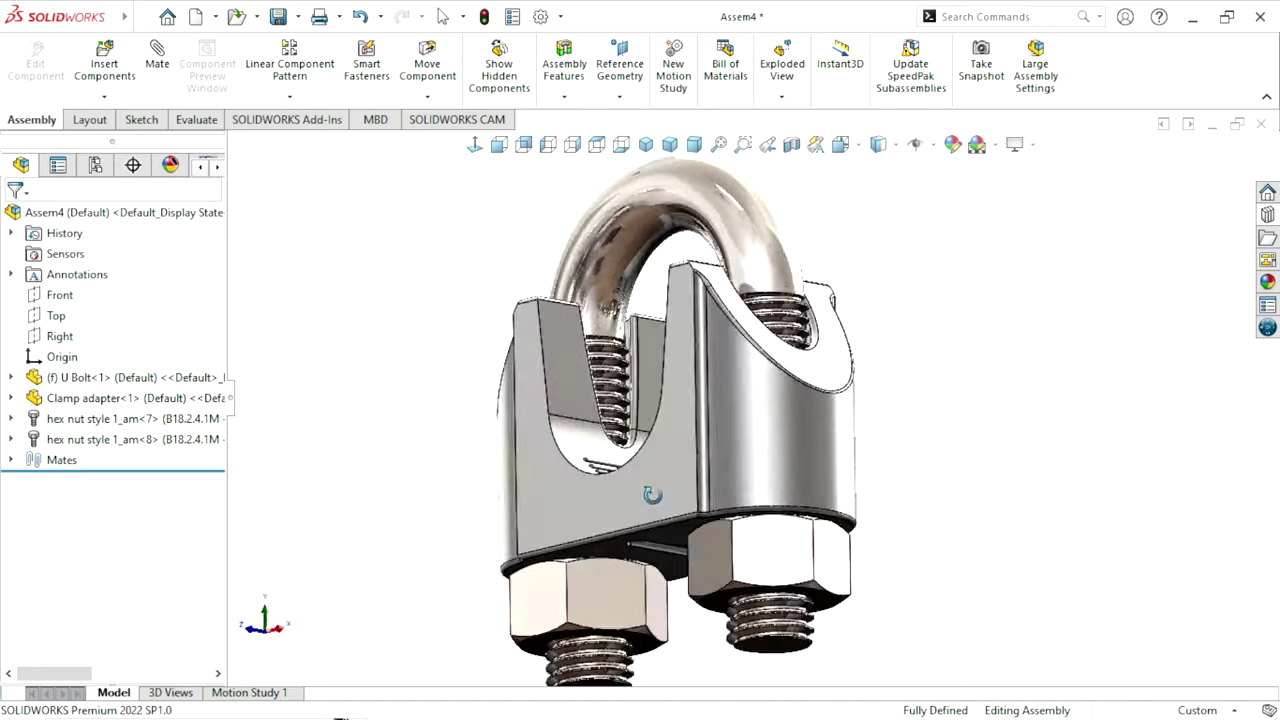
scroll(757, 572, up, 1)
scroll(788, 416, up, 1)
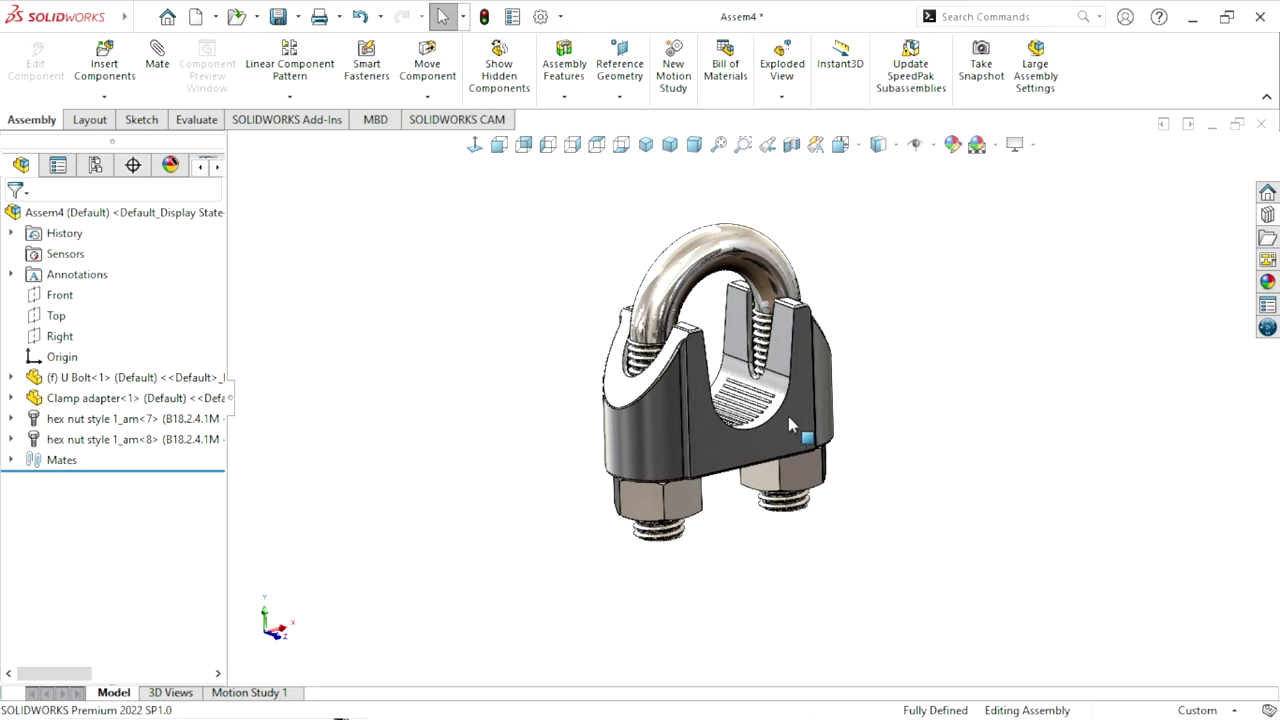
middle_drag(900, 423, 871, 491)
scroll(857, 400, down, 2)
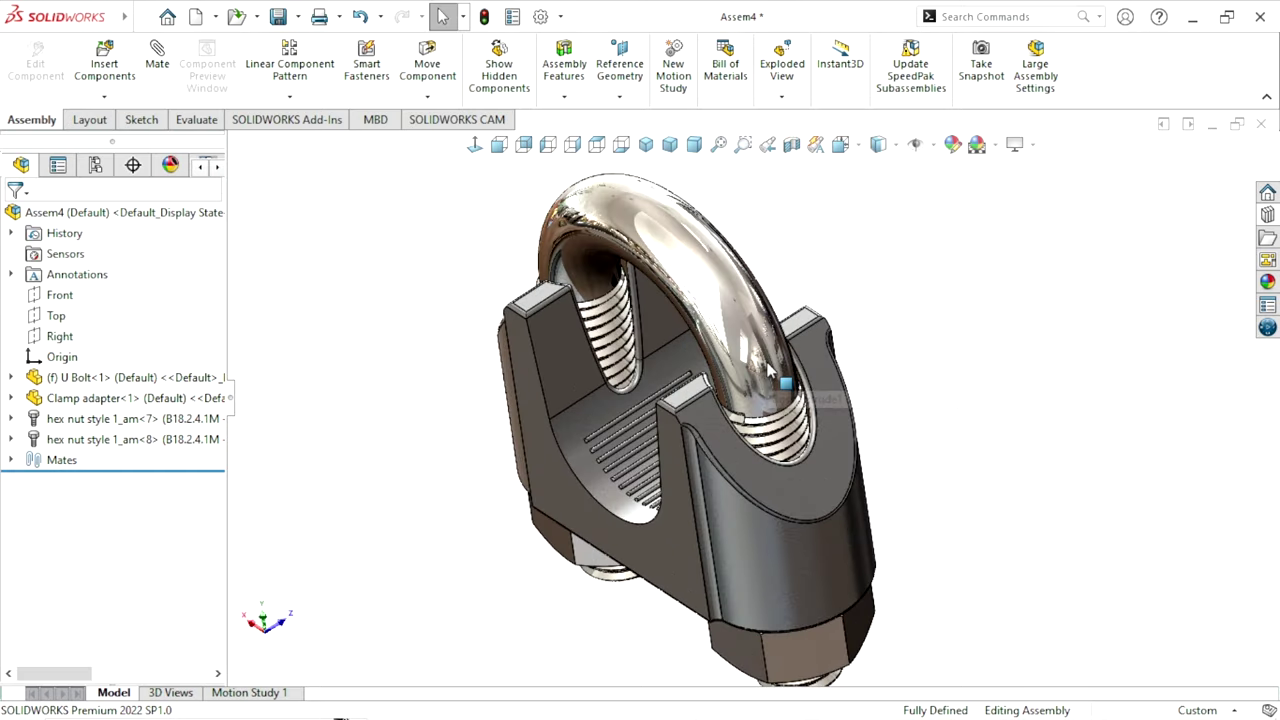
scroll(790, 406, down, 1)
mouse_move(789, 406)
middle_down()
mouse_move(929, 443)
mouse_move(912, 428)
middle_up()
scroll(929, 443, up, 2)
scroll(963, 448, down, 1)
scroll(902, 460, down, 2)
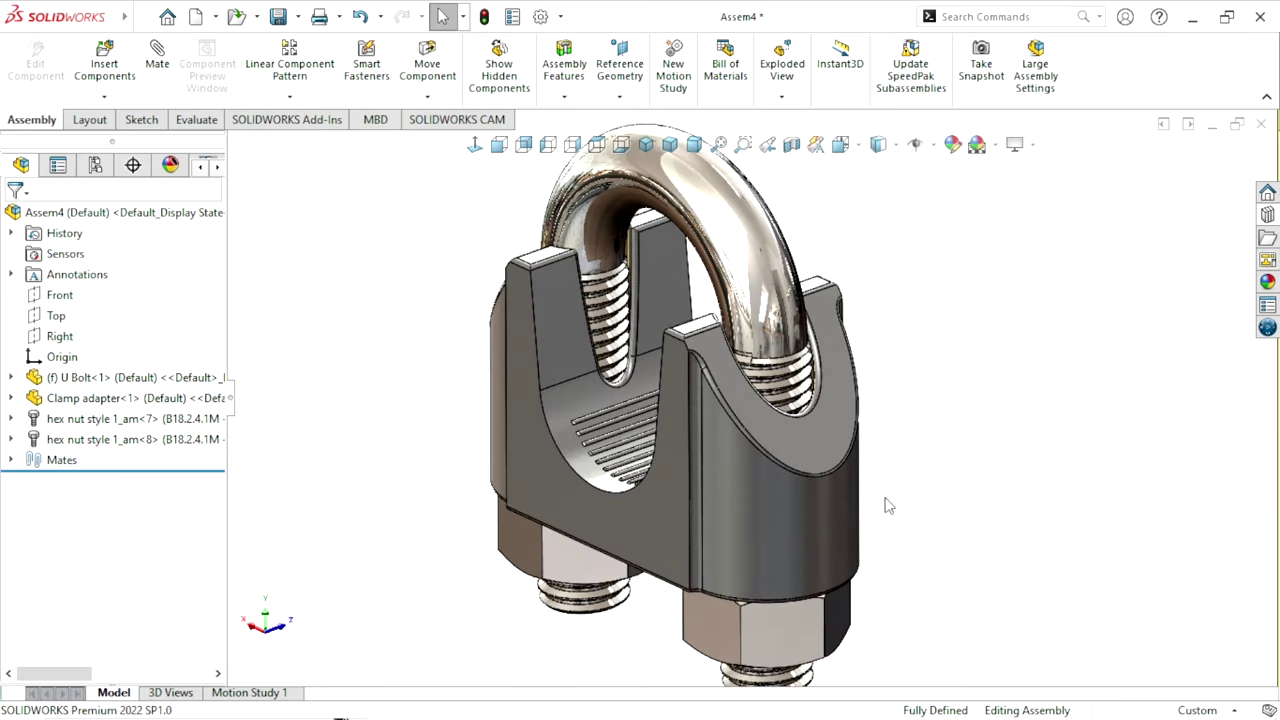
middle_drag(888, 505, 987, 428)
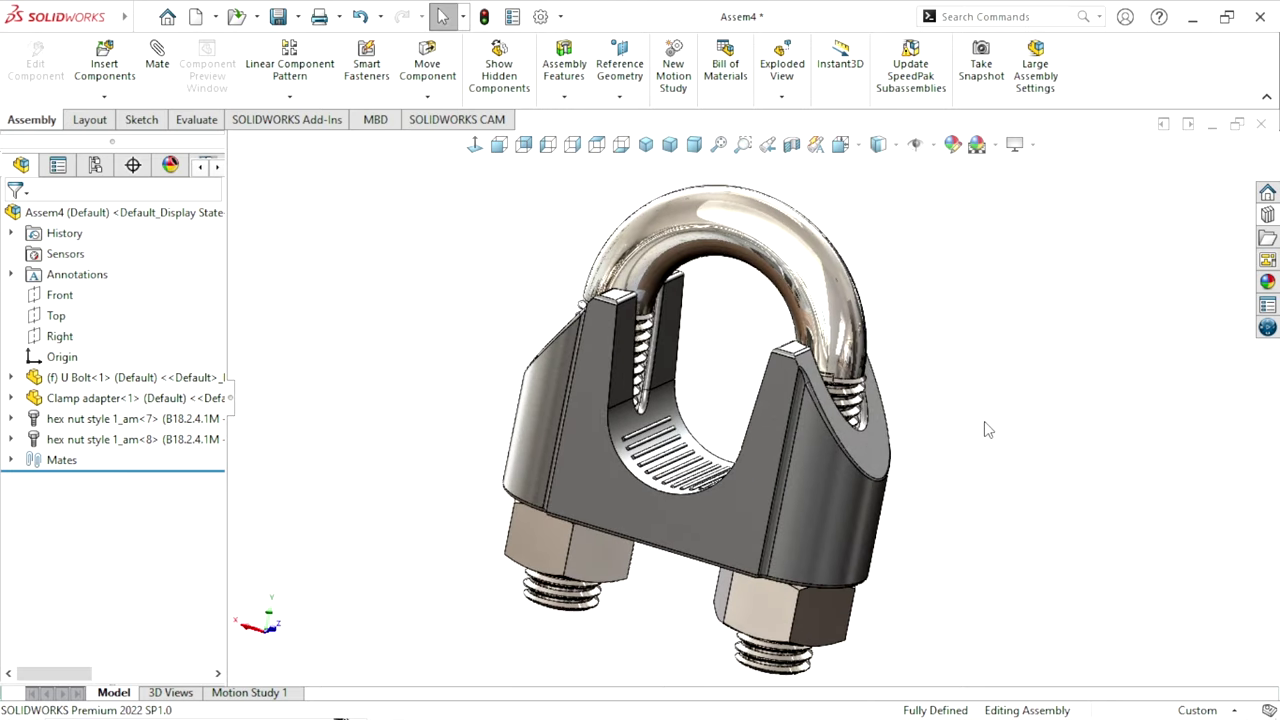